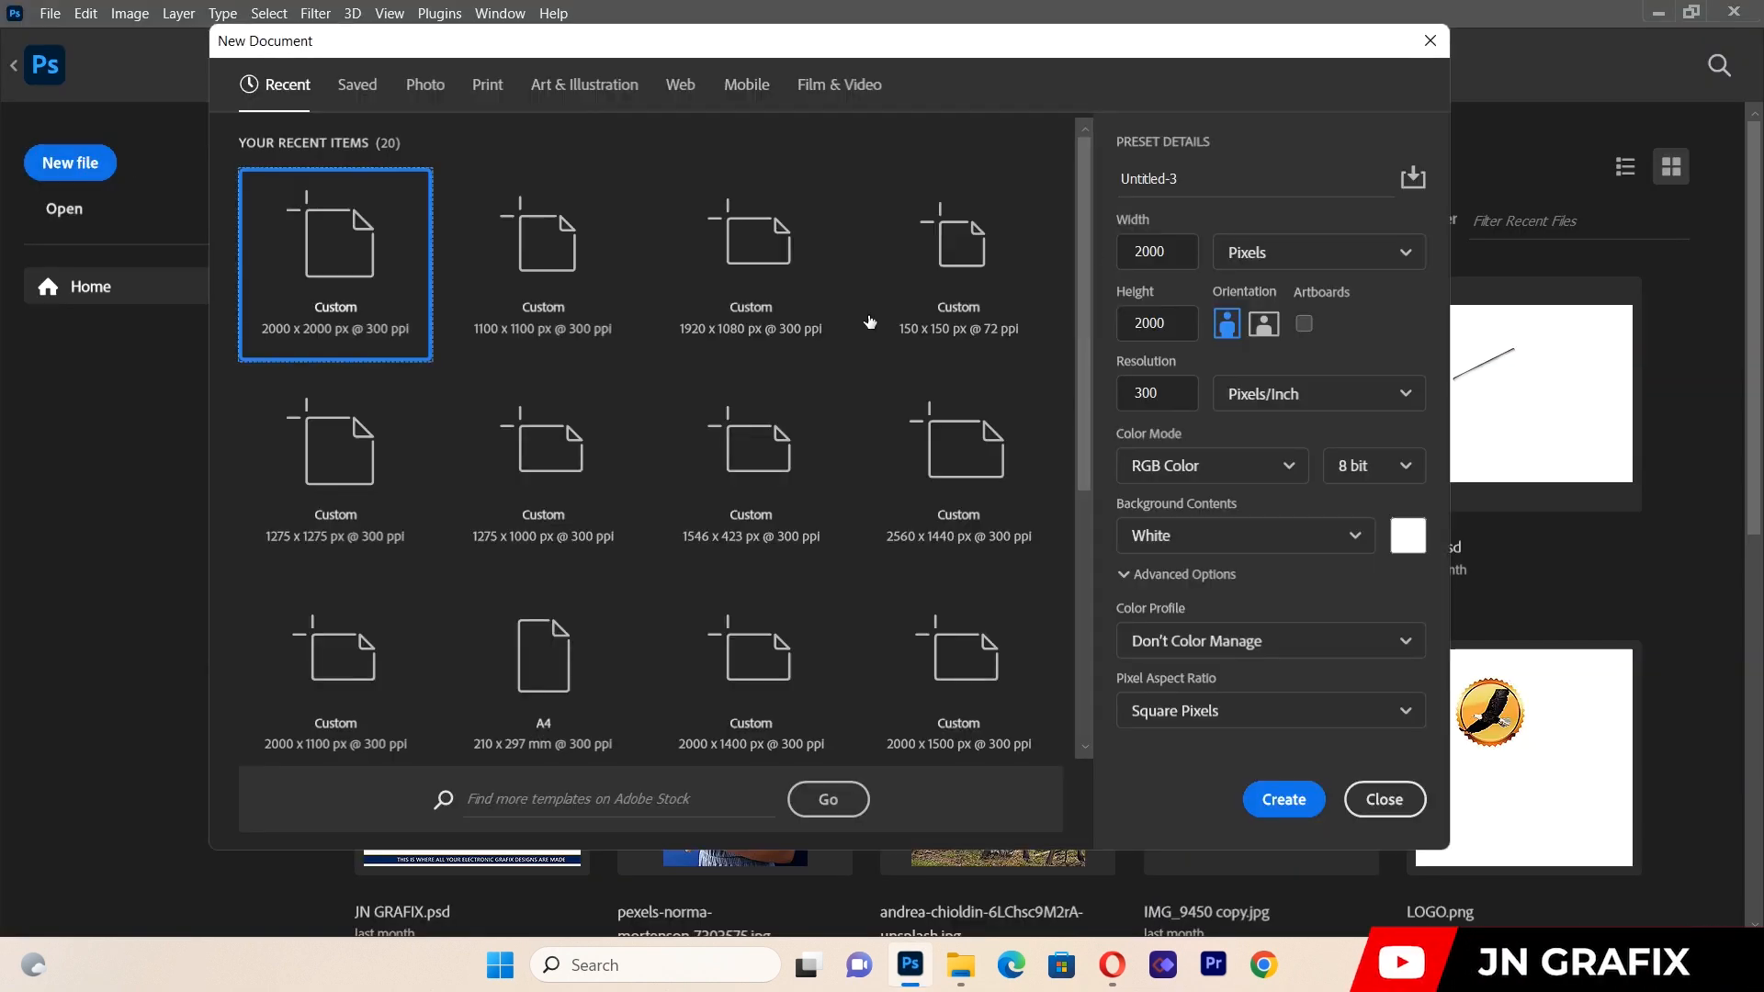
Create a new document named PARTY FLYER at 2000 x 2000 pixels and 300 pixels/inch, in RGB with a white background.
left_click(1246, 170)
key("BackSpace")
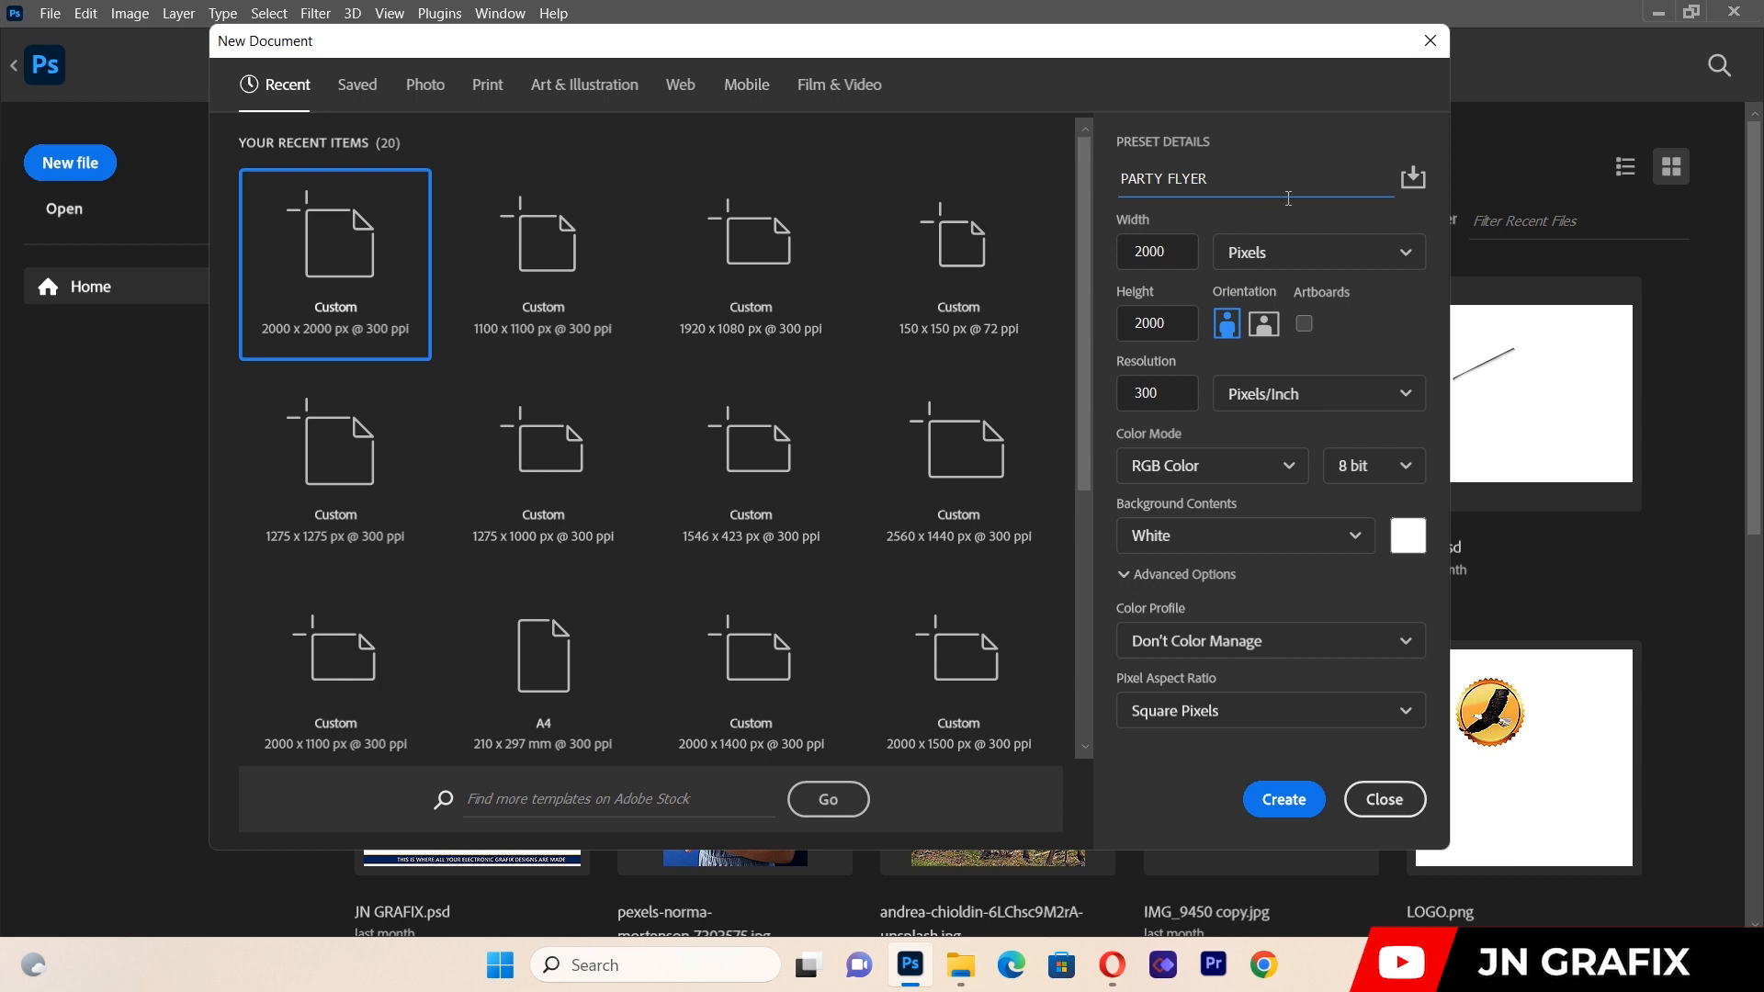
left_click(1181, 259)
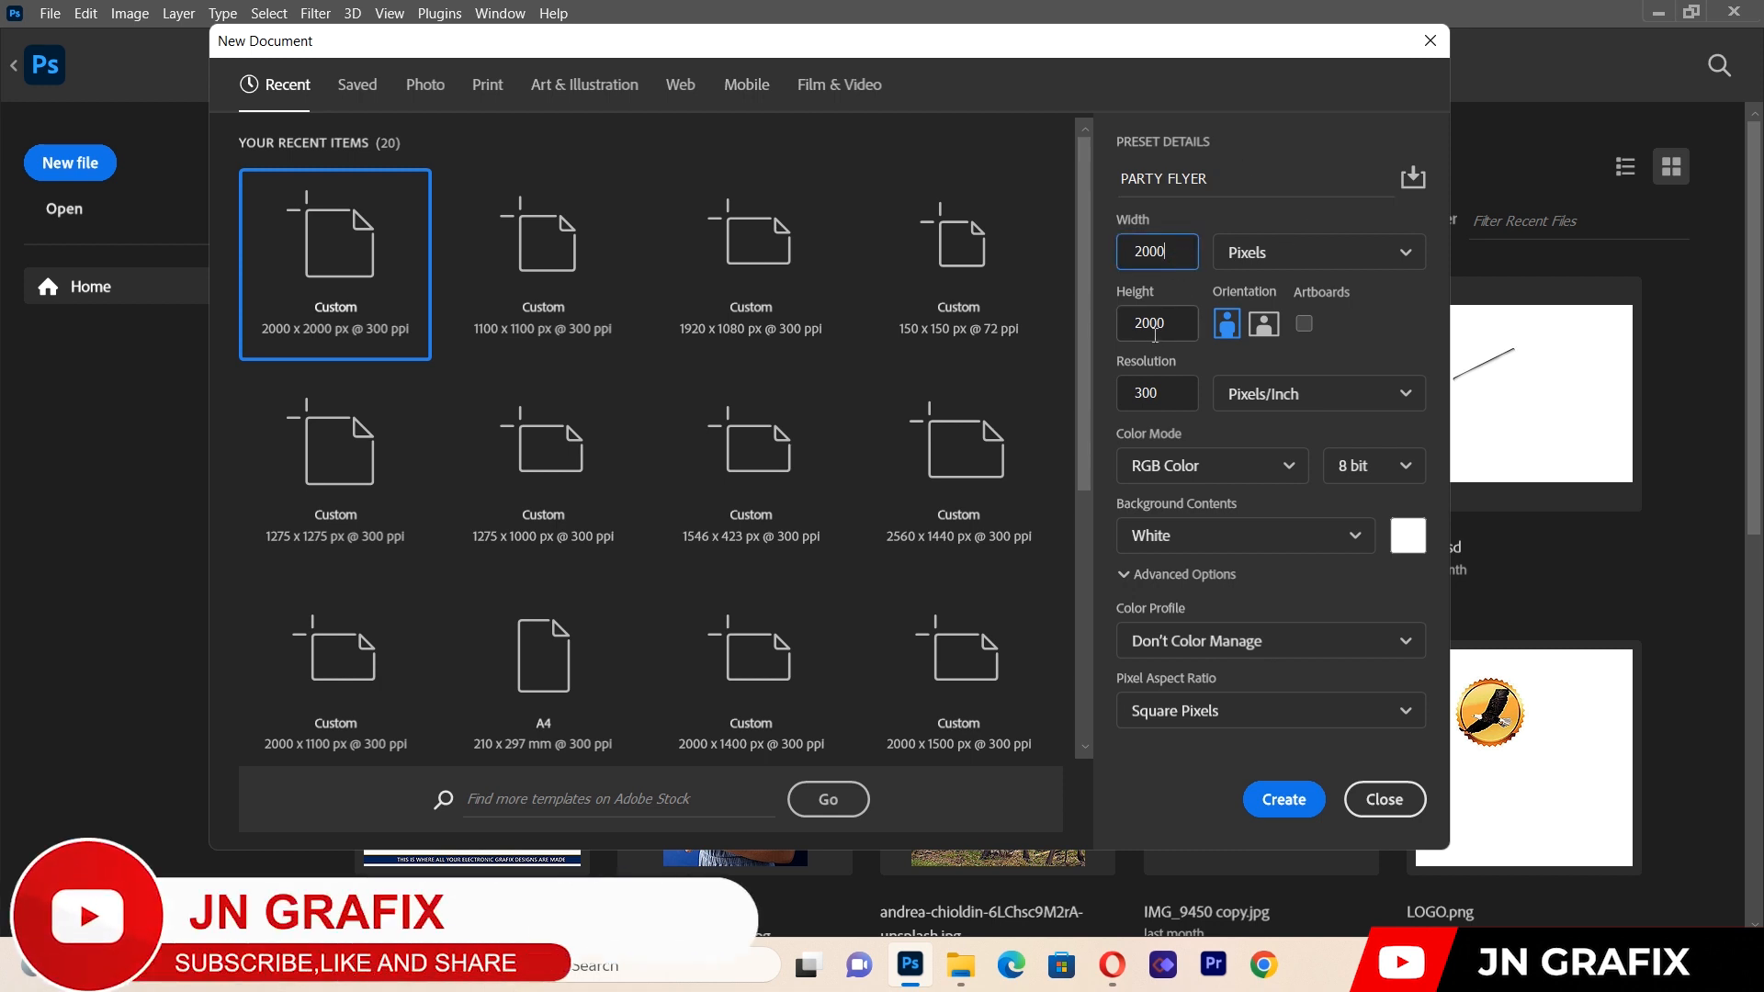
left_click(1159, 392)
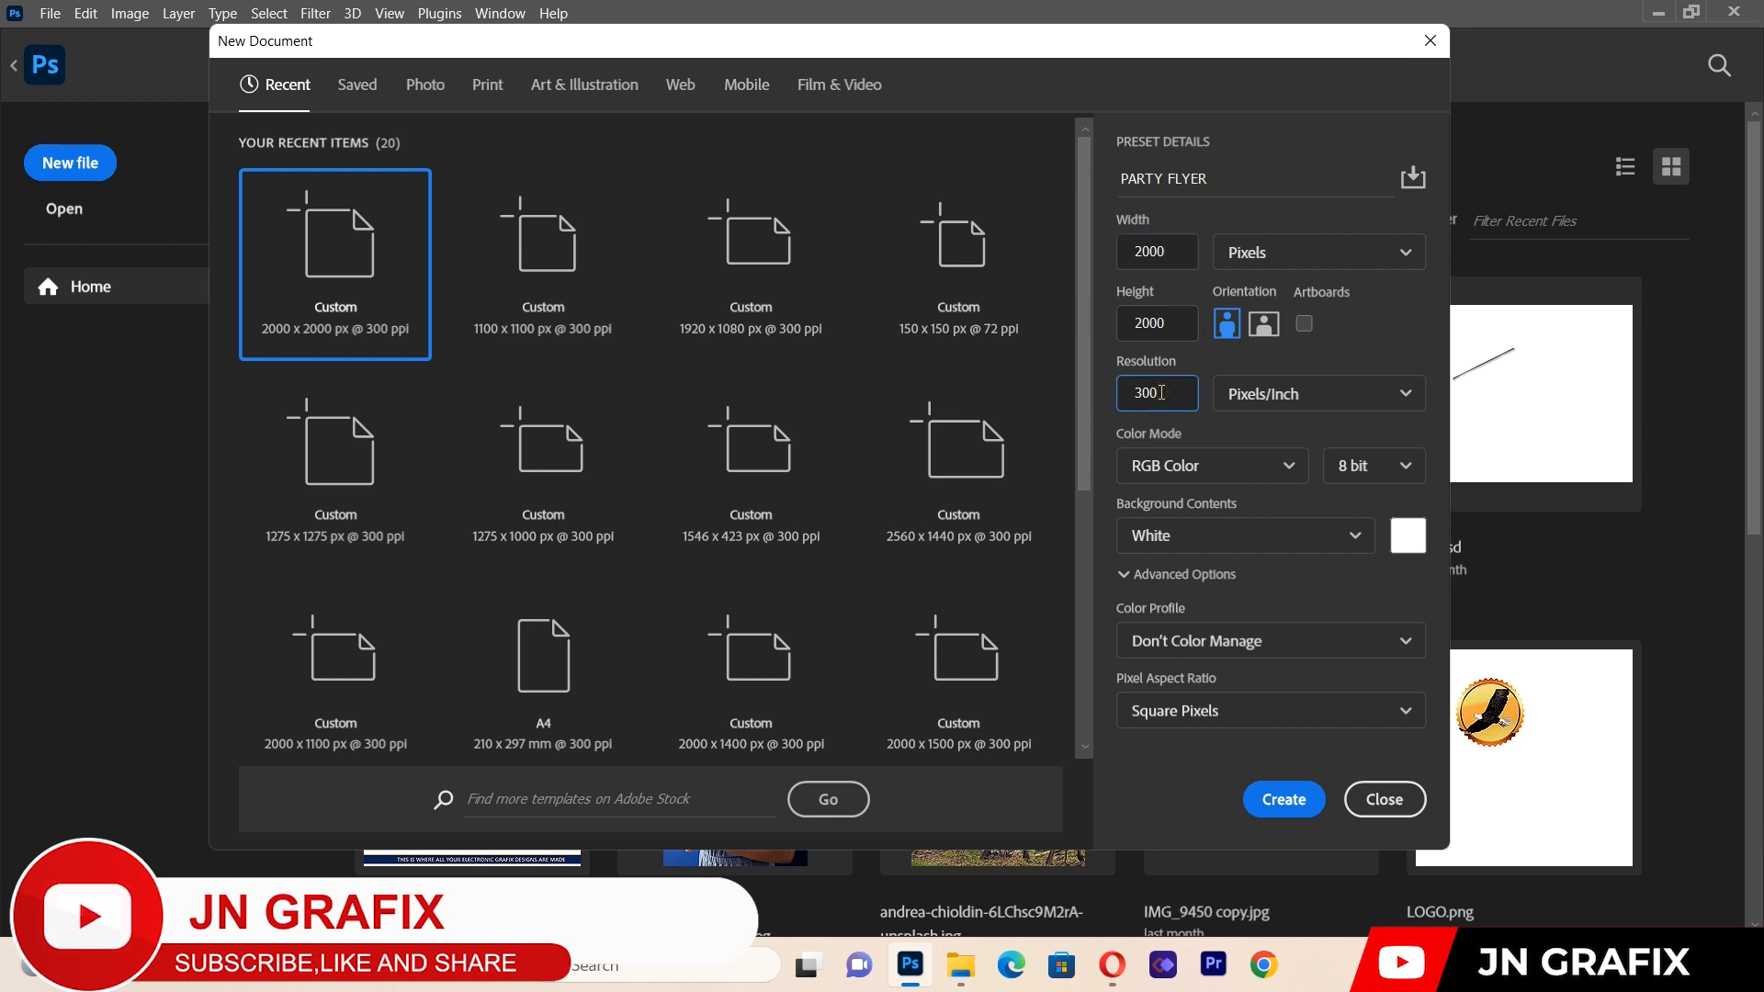
left_click(1277, 798)
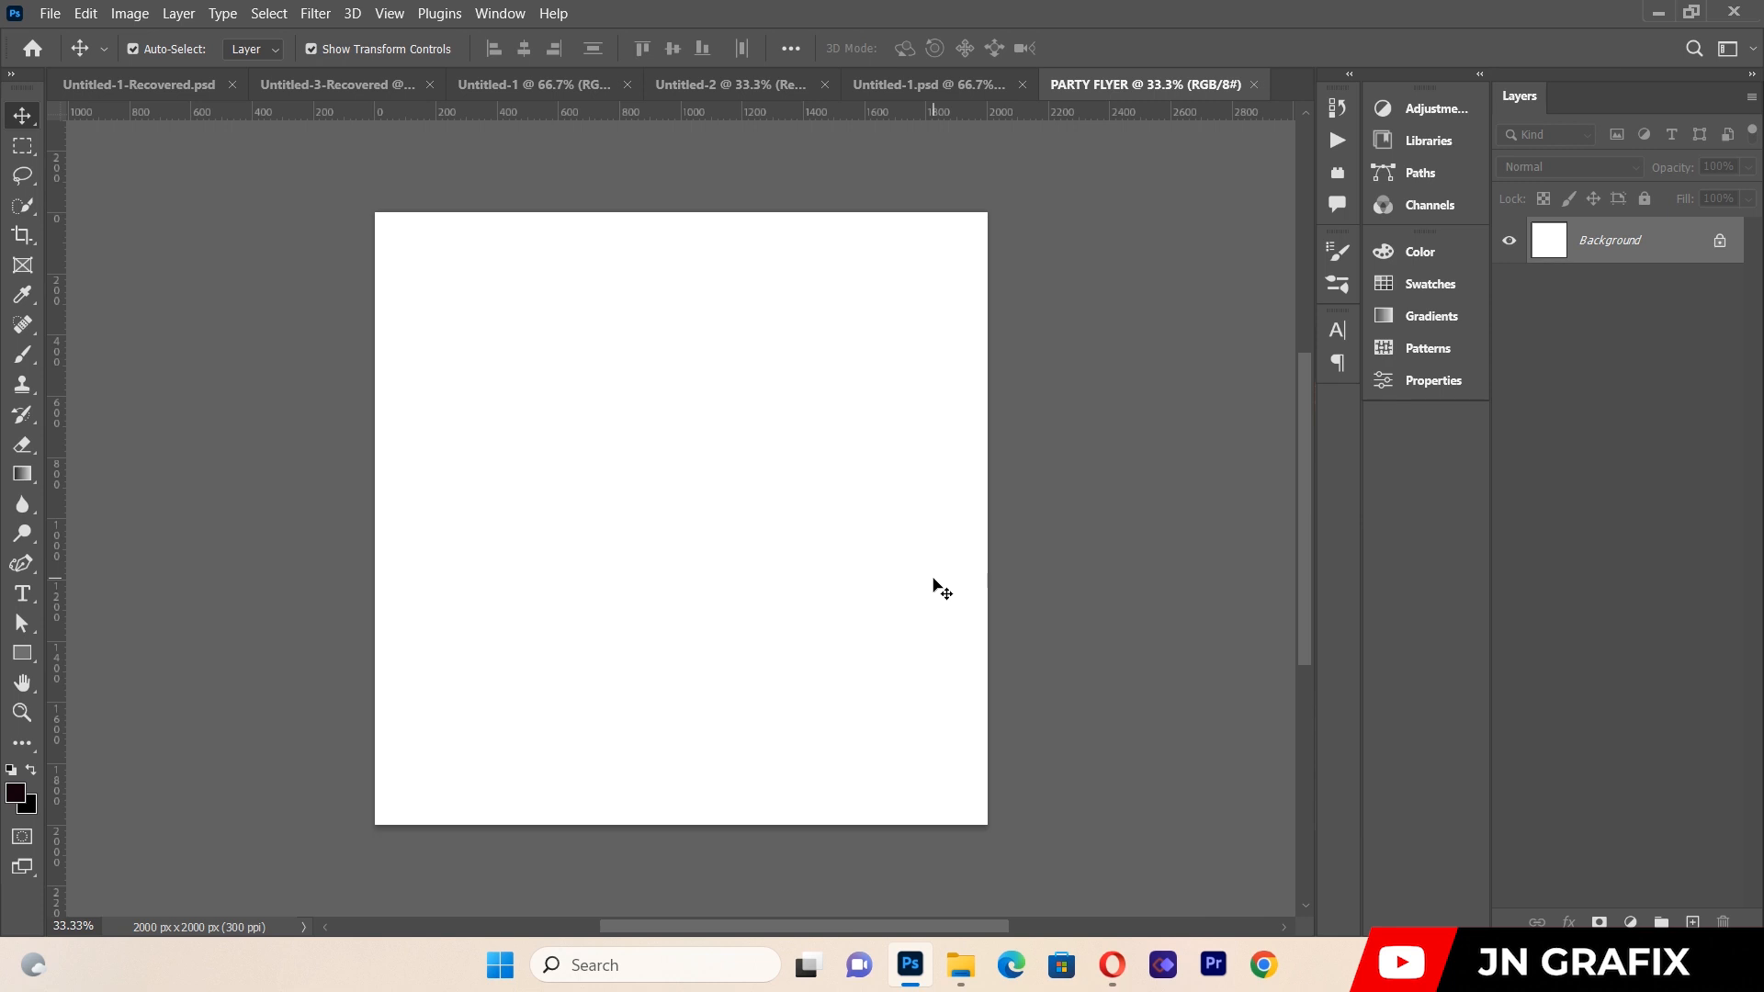
Add a cyan guide layout with one centred 20 px column, one 20 px row and 20 px margins on all sides.
left_click(390, 13)
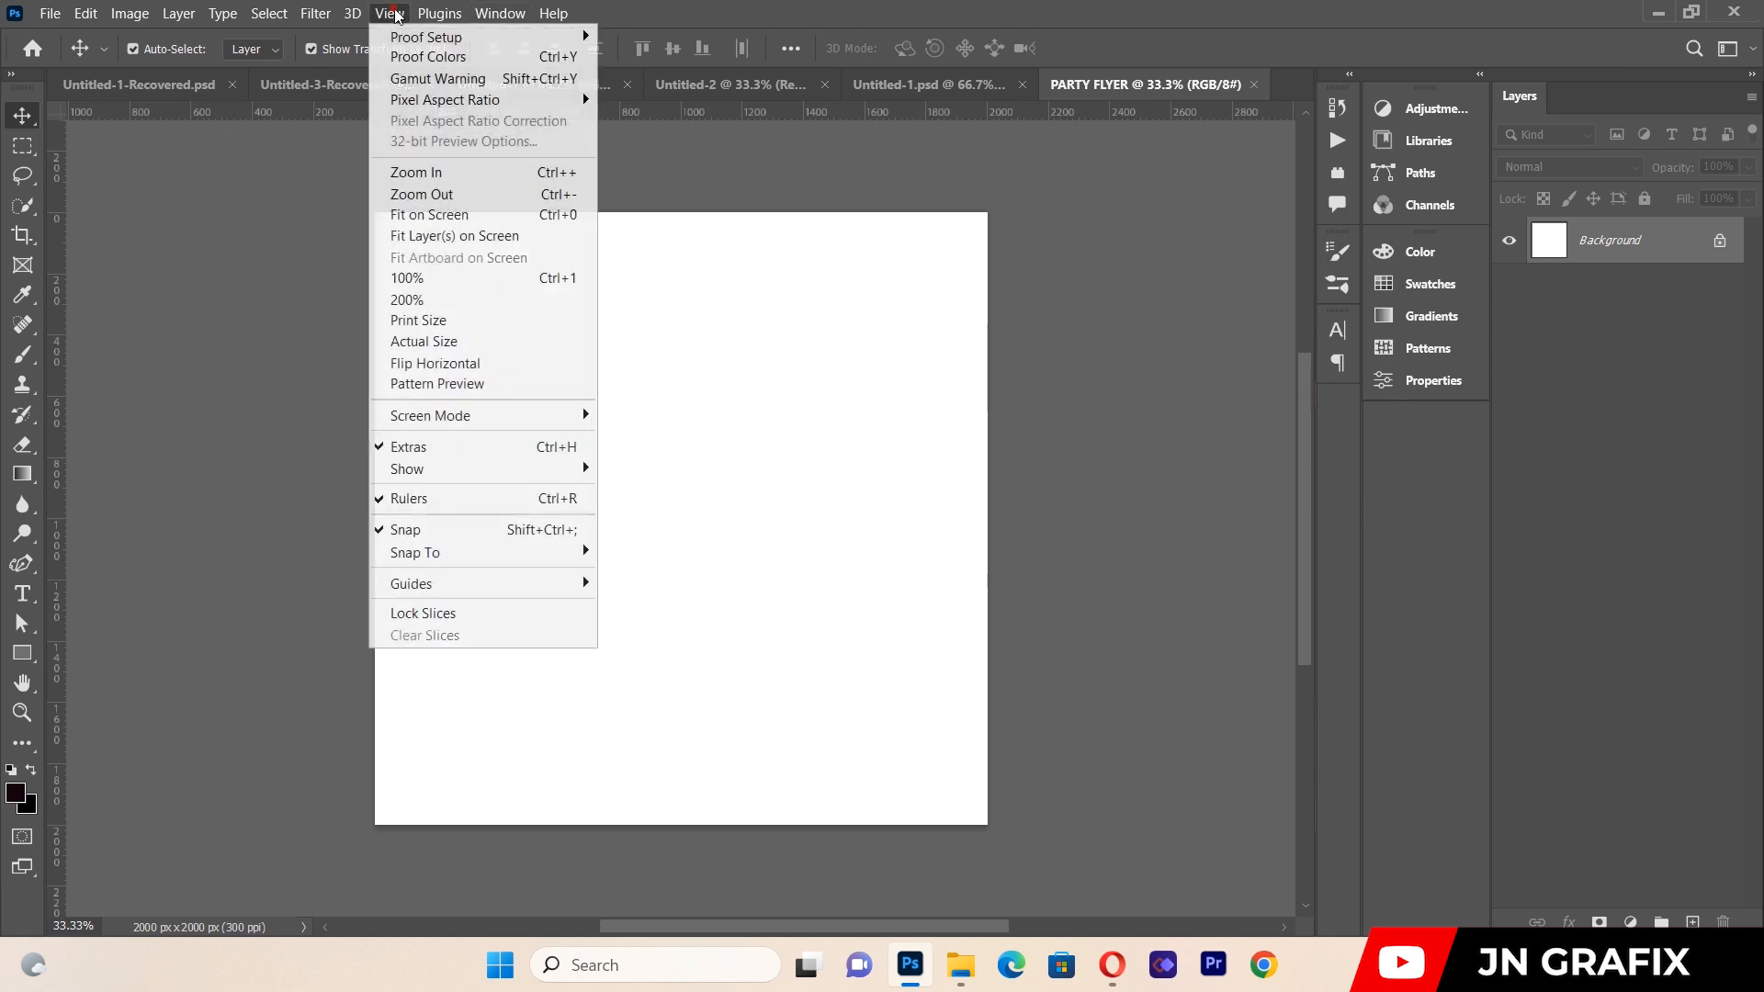
mouse_move(453, 582)
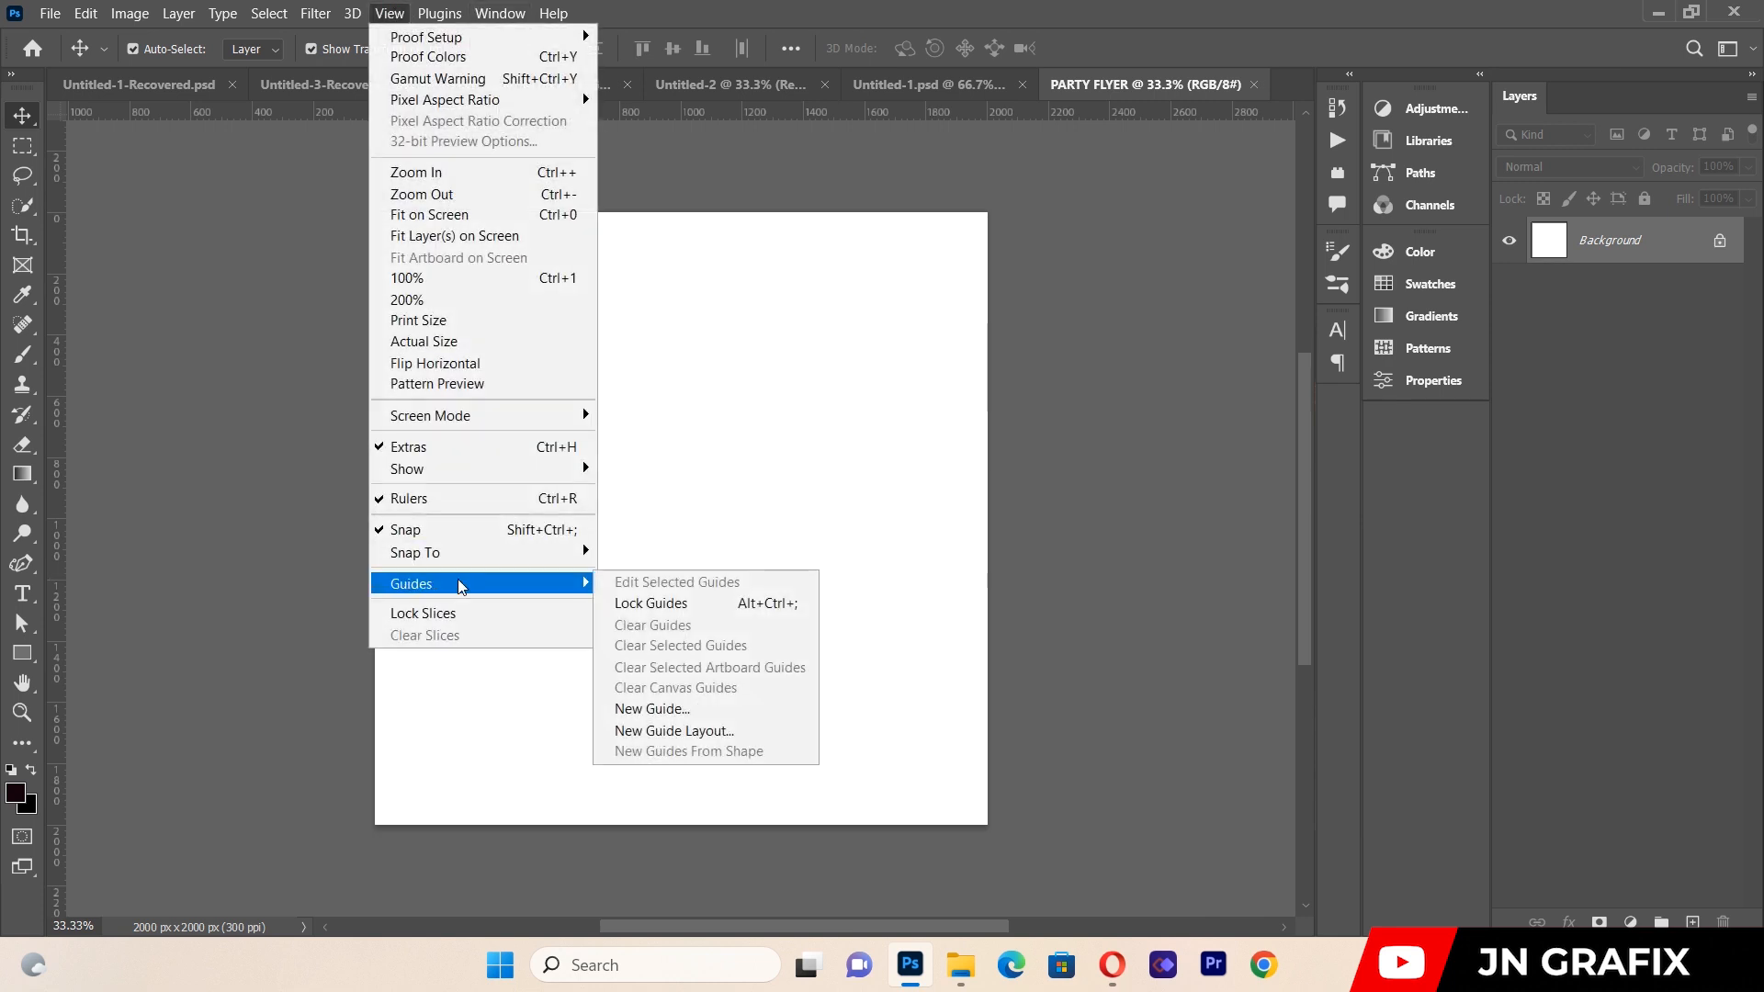
left_click(677, 730)
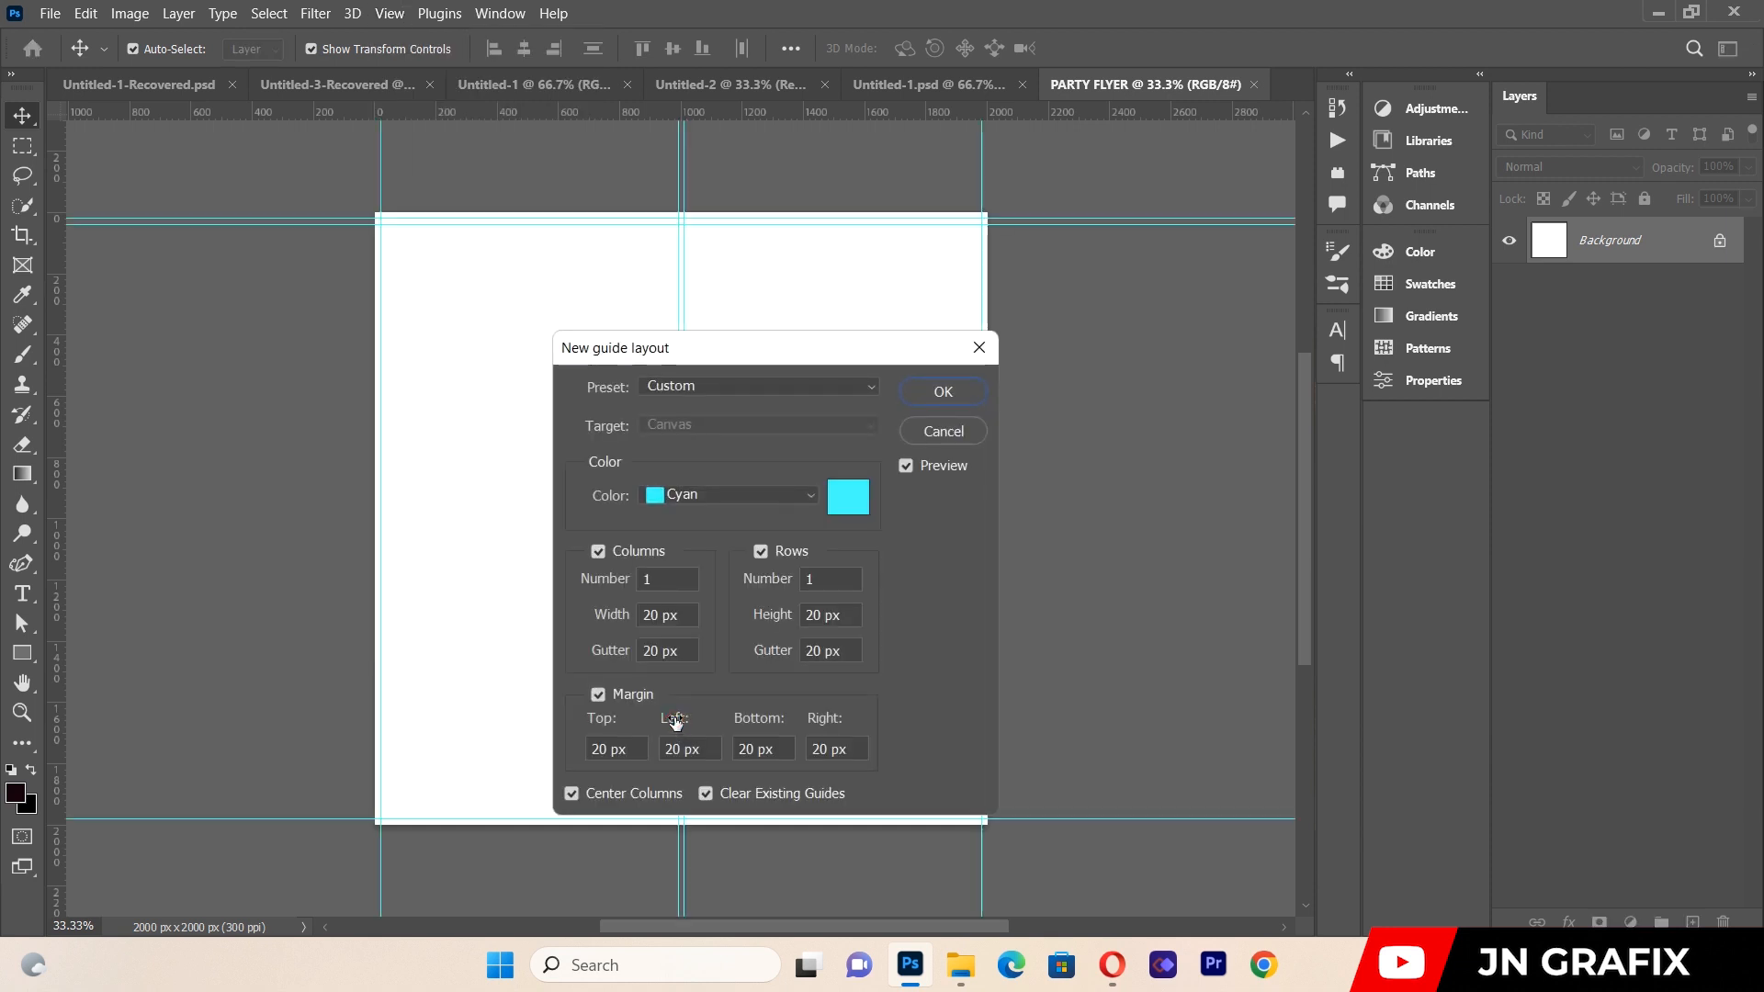
left_click(922, 401)
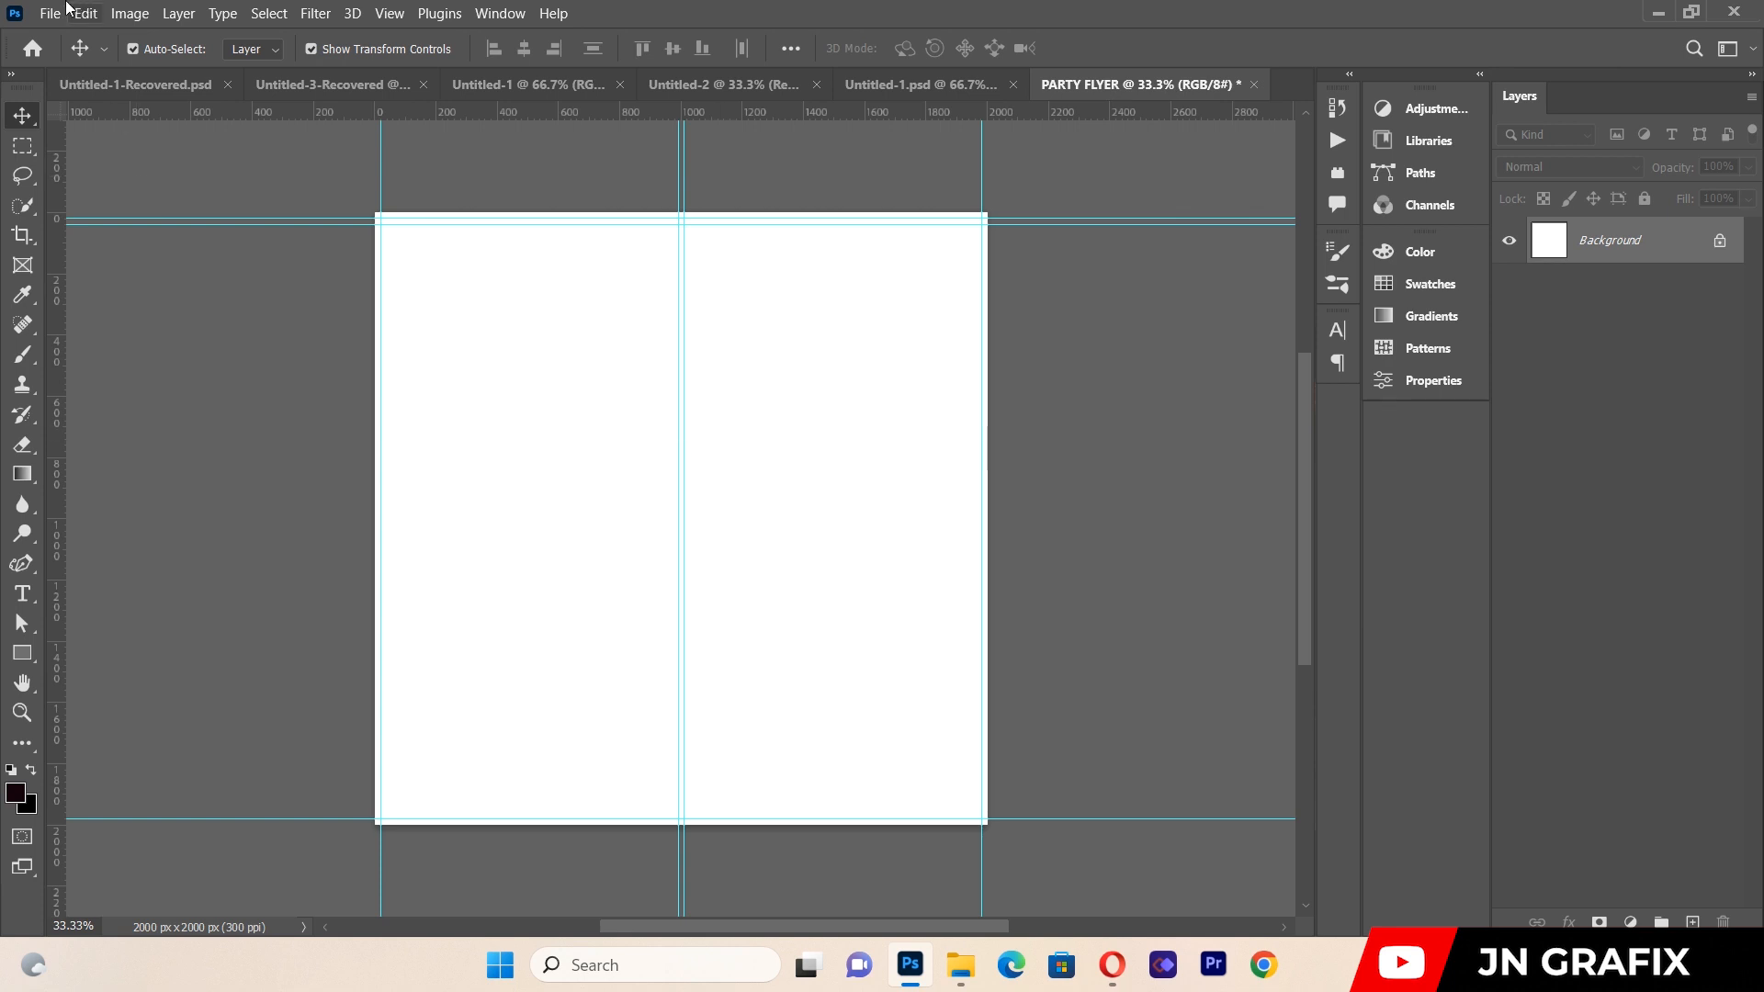
Place dl.beatsnoop.com-1643900061.jpg from the MOTHER PARTY FLYER folder as a linked image.
left_click(50, 13)
left_click(109, 447)
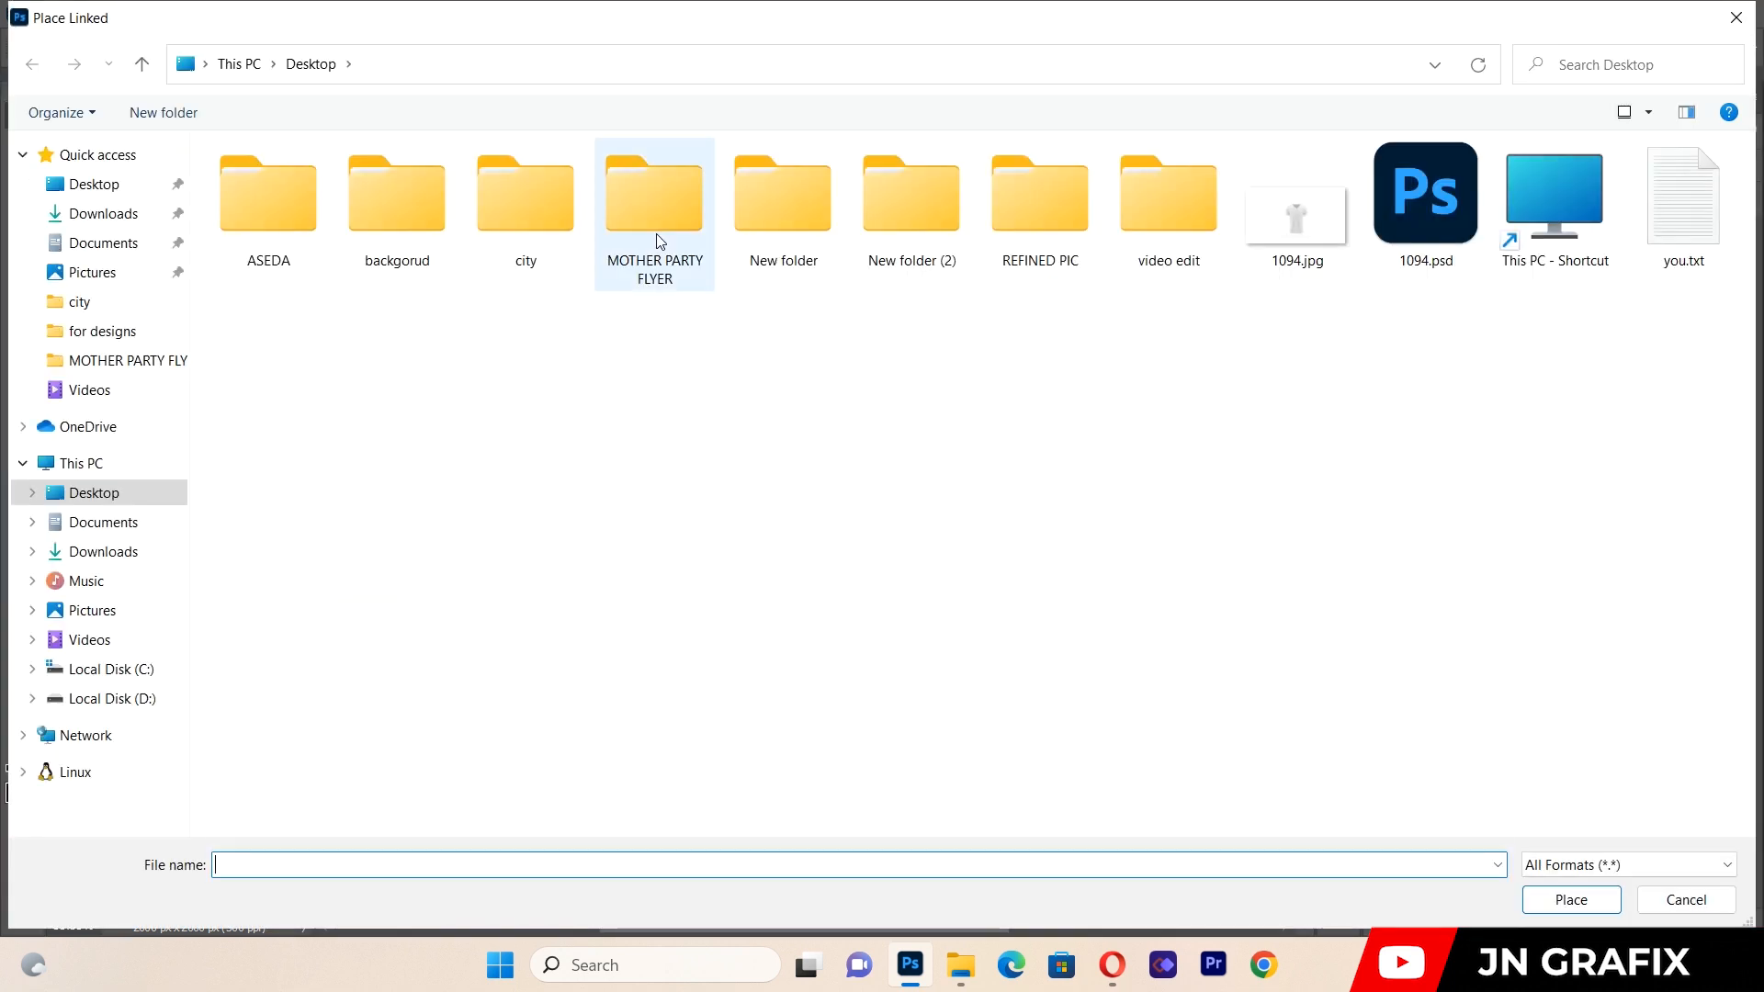
double_click(658, 241)
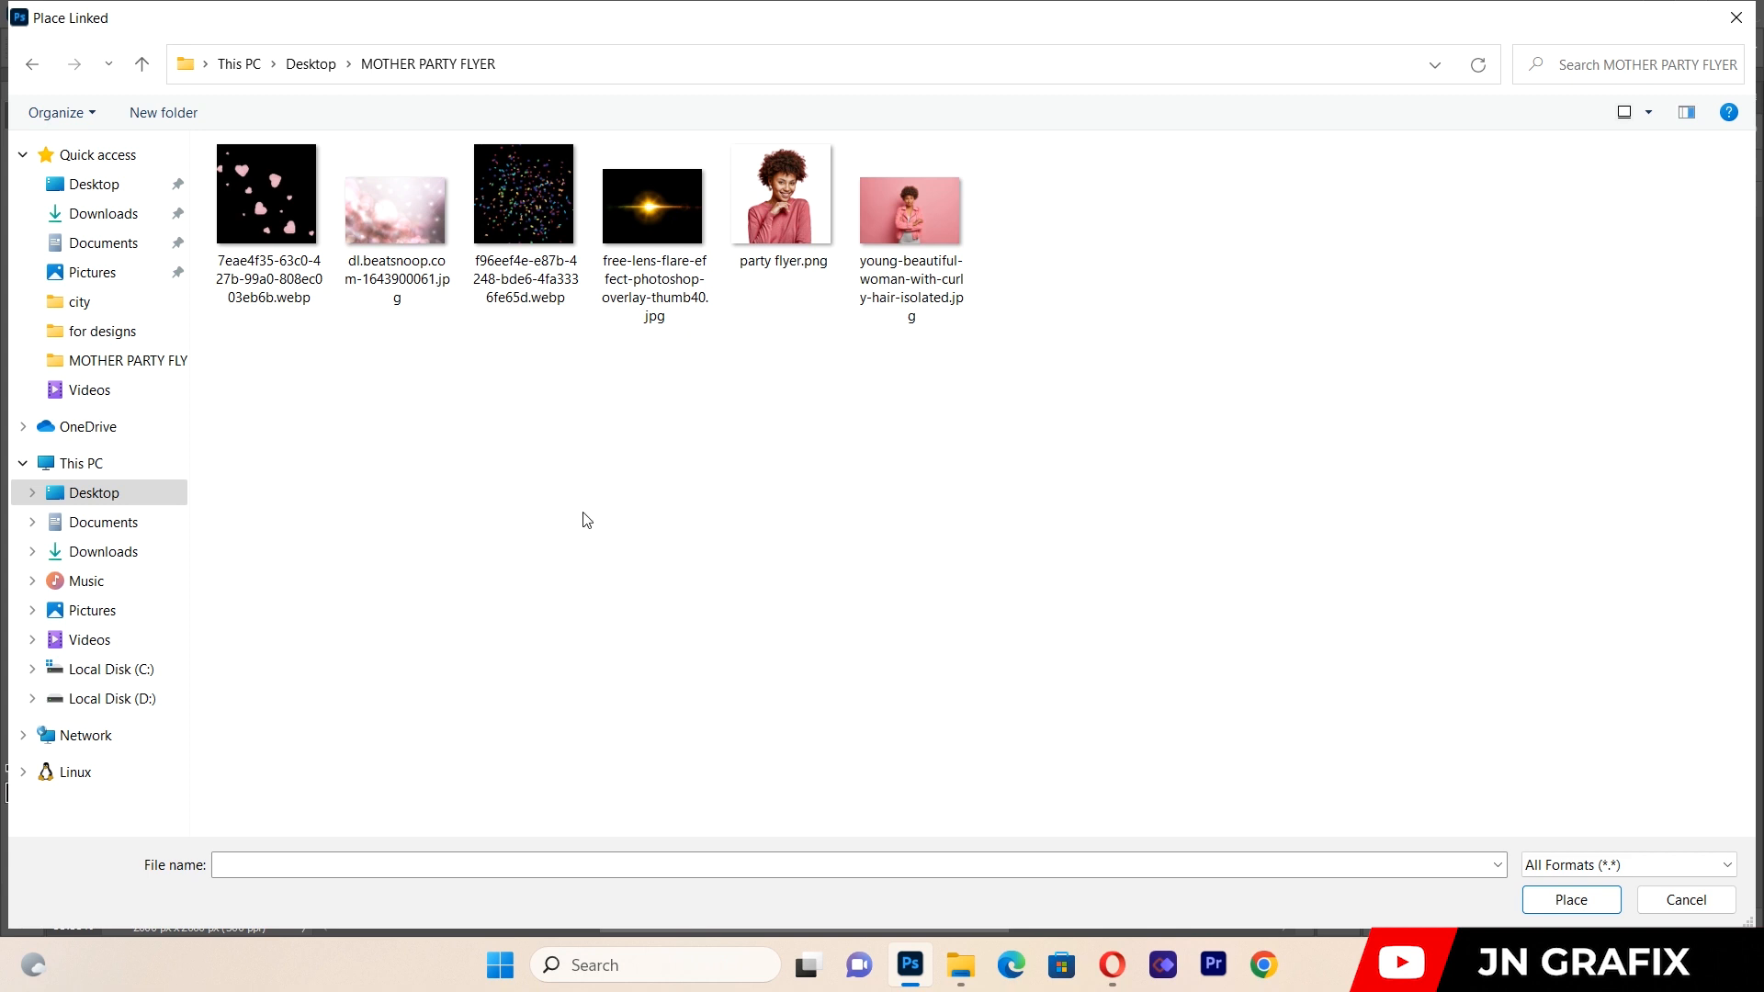
double_click(416, 200)
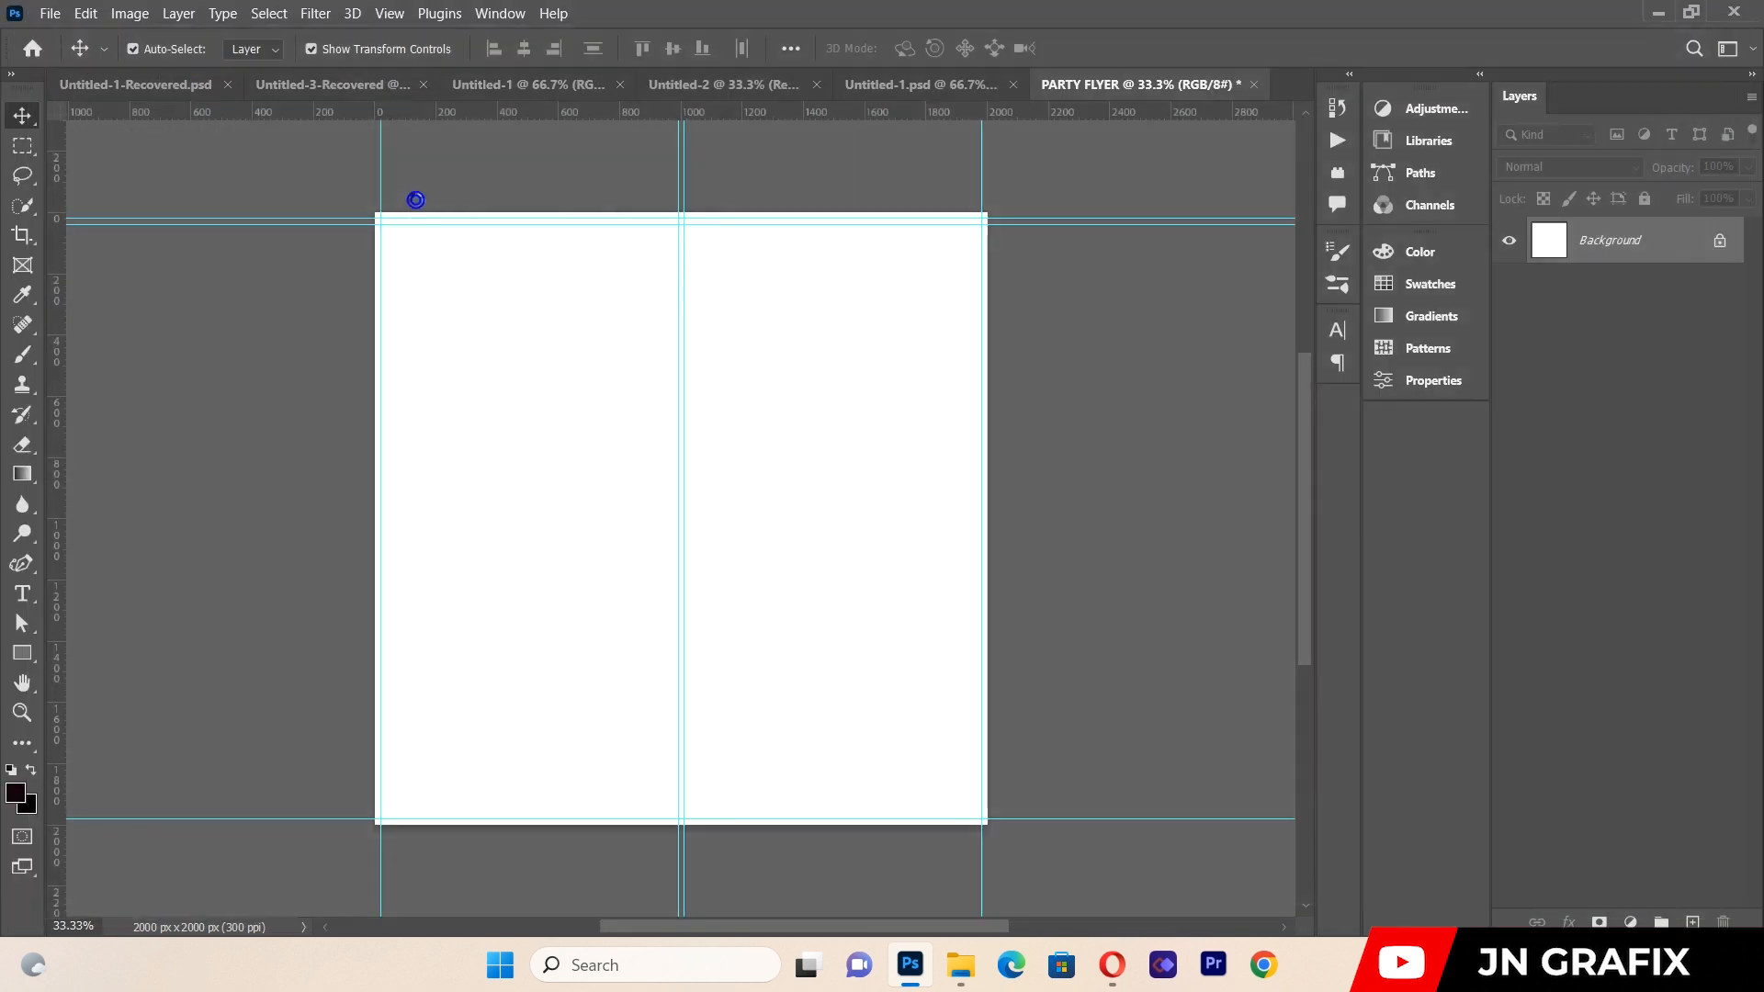
Scale the placed pink bokeh image to about 192% and position it so it covers the whole canvas.
left_click_drag(680, 314, 680, 182)
left_click_drag(680, 722, 671, 953)
left_click_drag(720, 708, 713, 681)
left_click(22, 115)
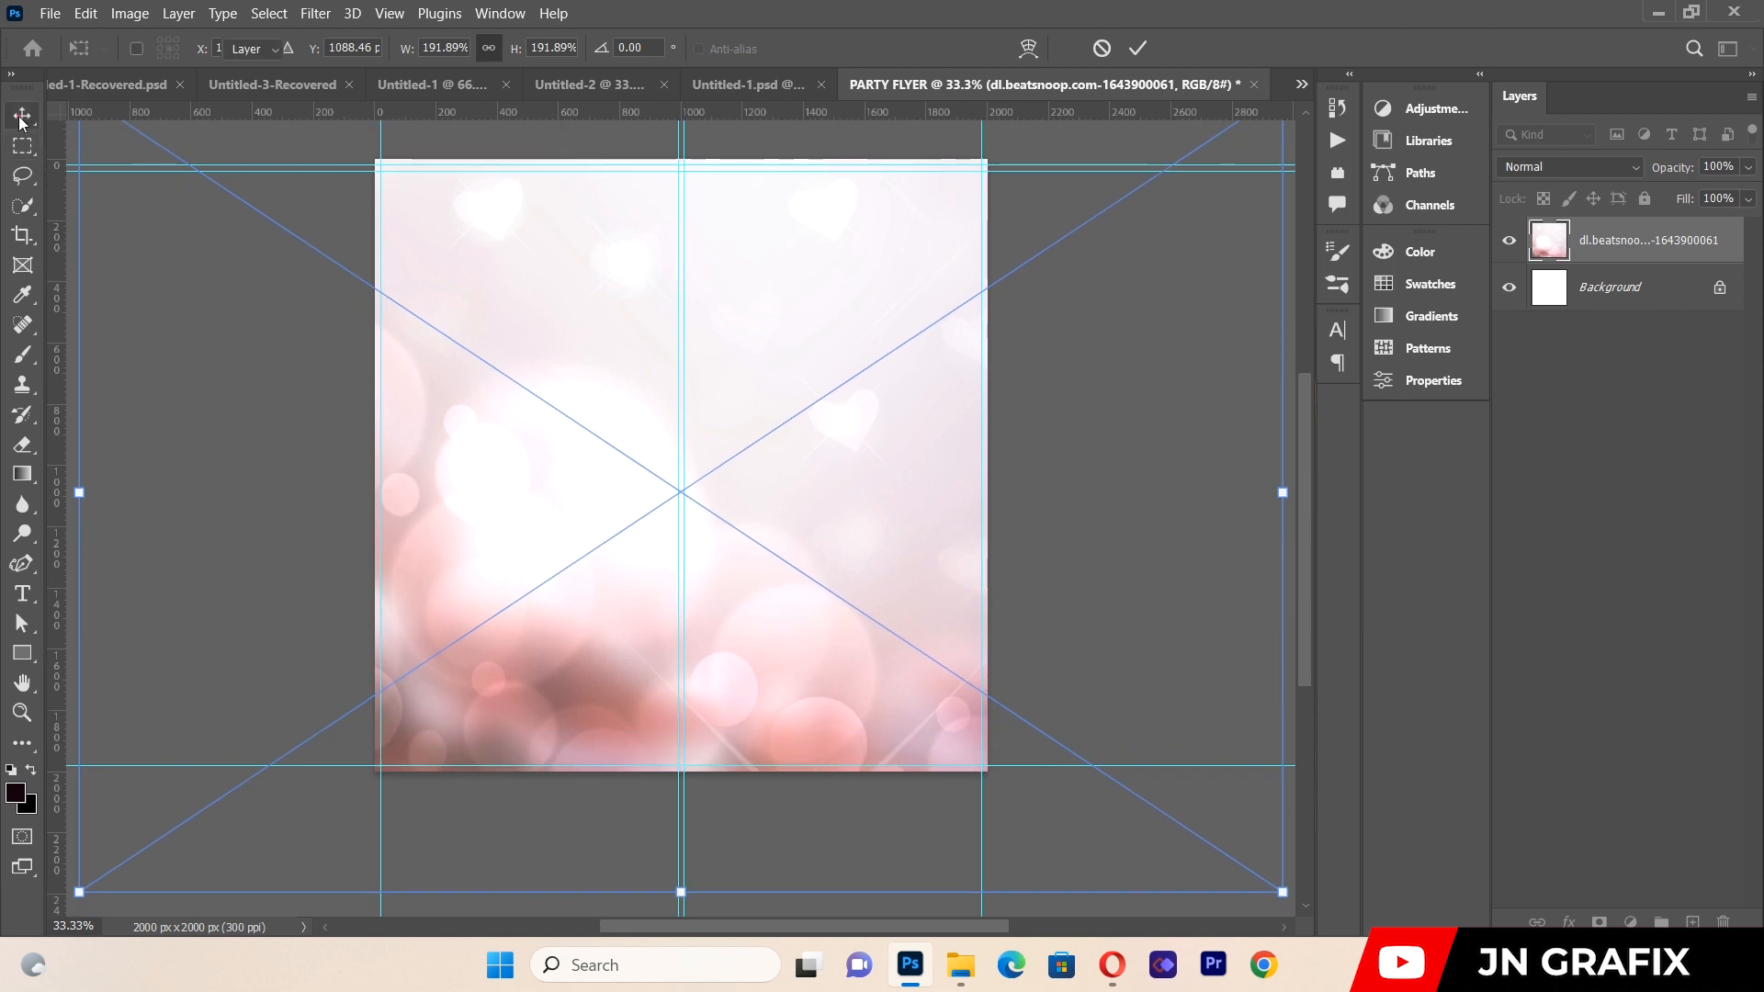
key("Return")
left_click_drag(576, 370, 575, 362)
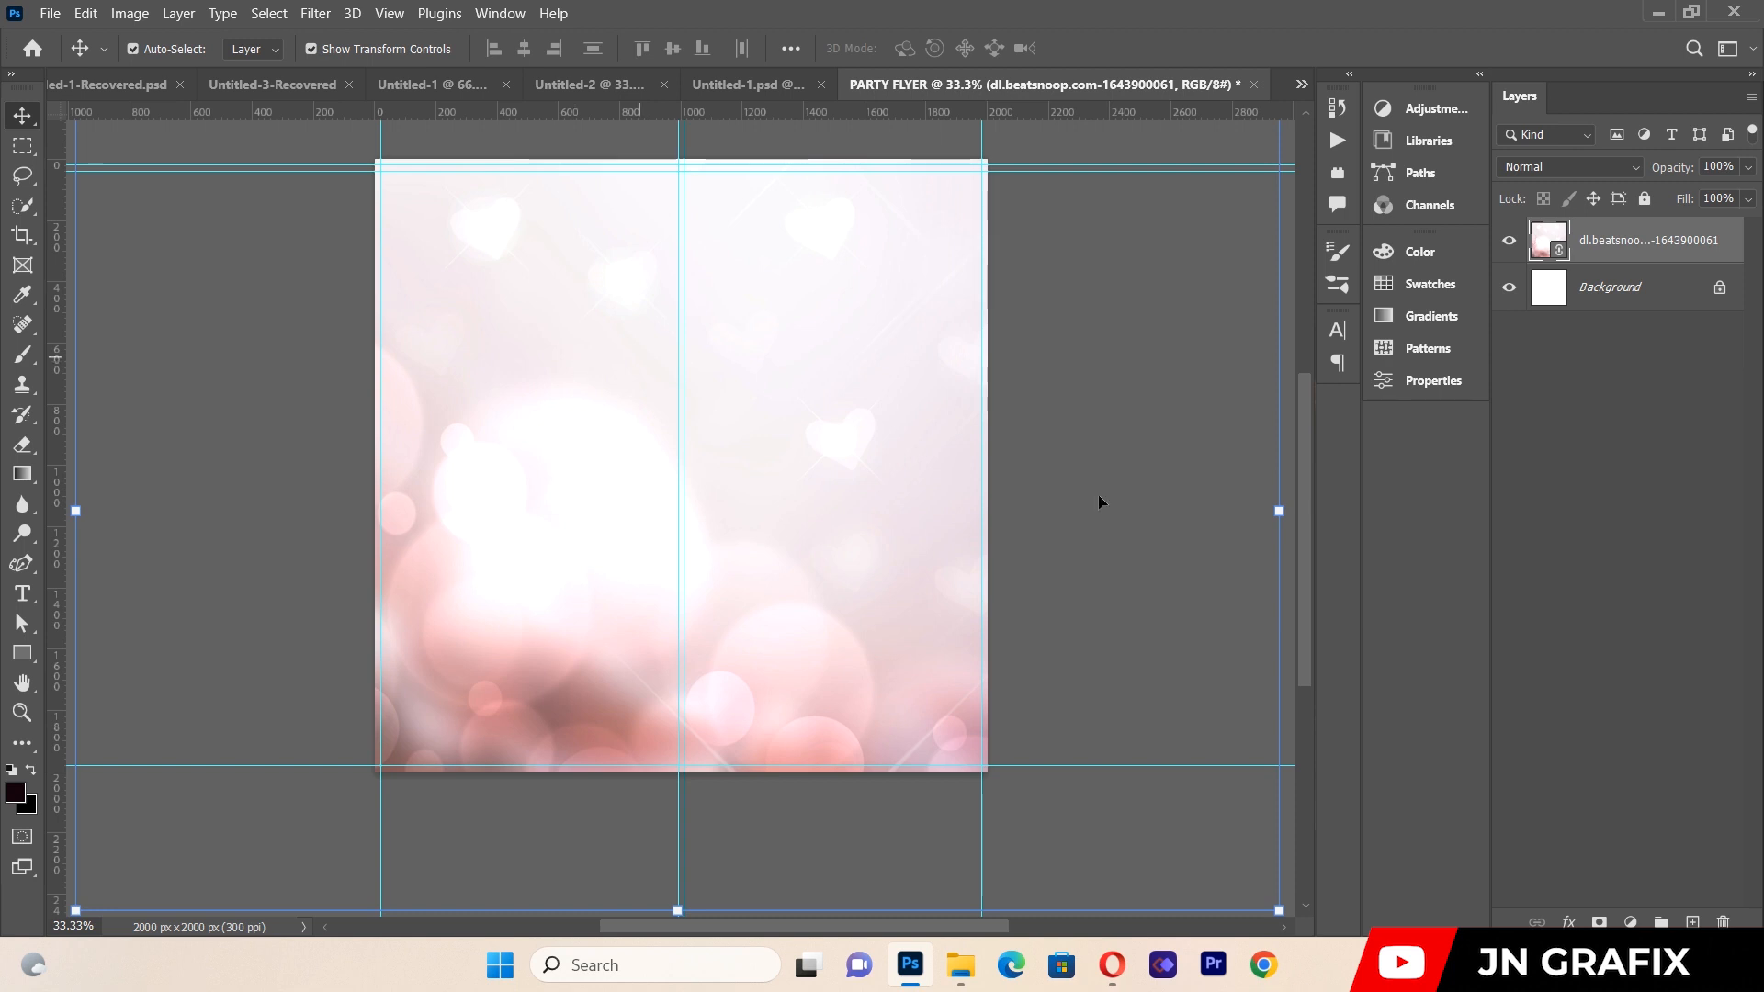
Apply a Gaussian Blur with a 9.4 pixel radius to the pink bokeh background layer.
left_click(391, 15)
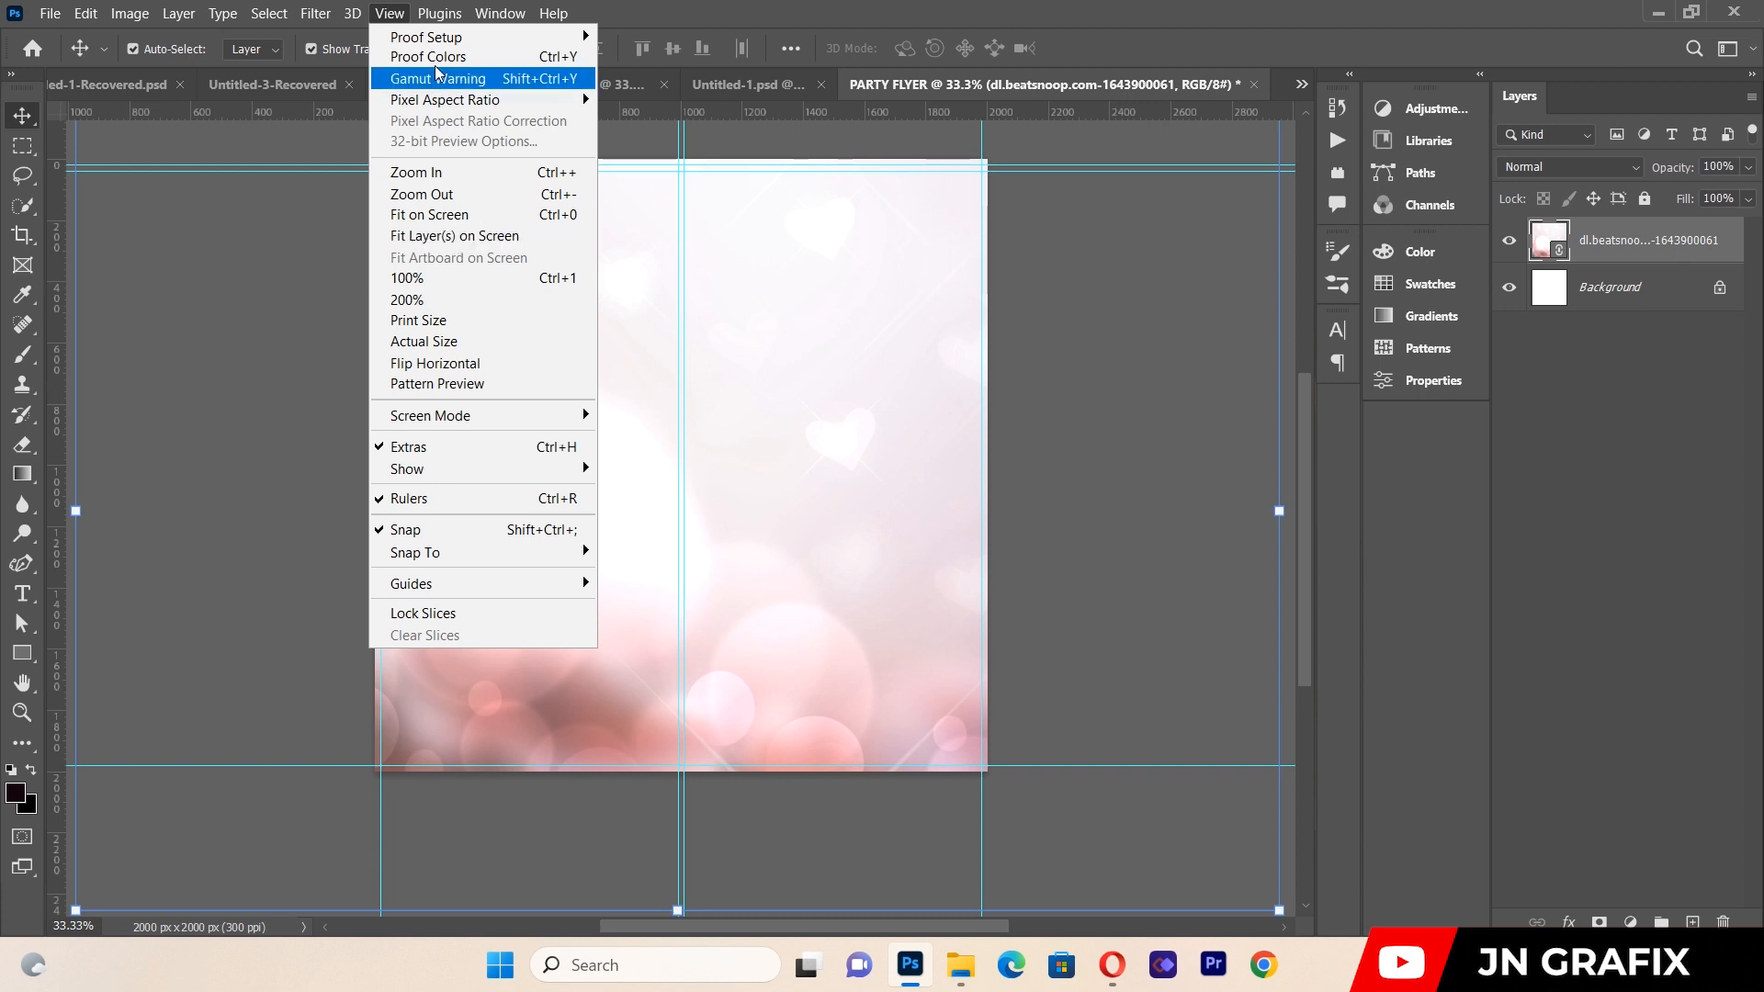
mouse_move(324, 11)
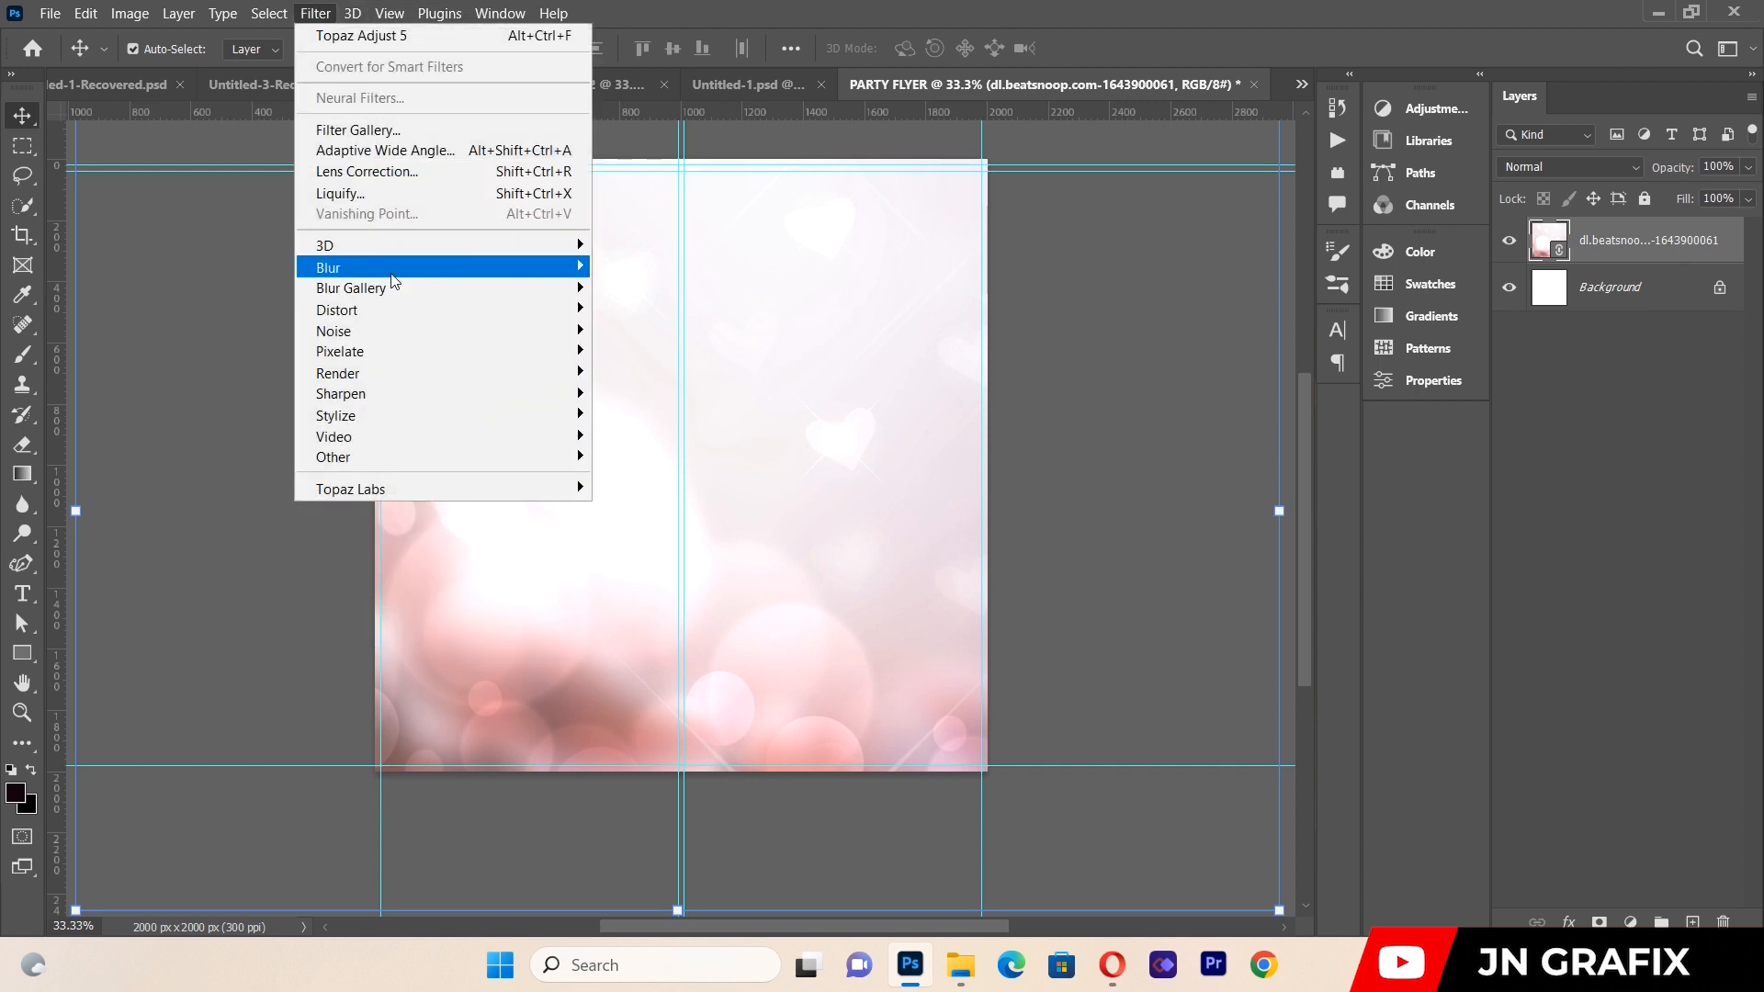
mouse_move(395, 273)
left_click(652, 352)
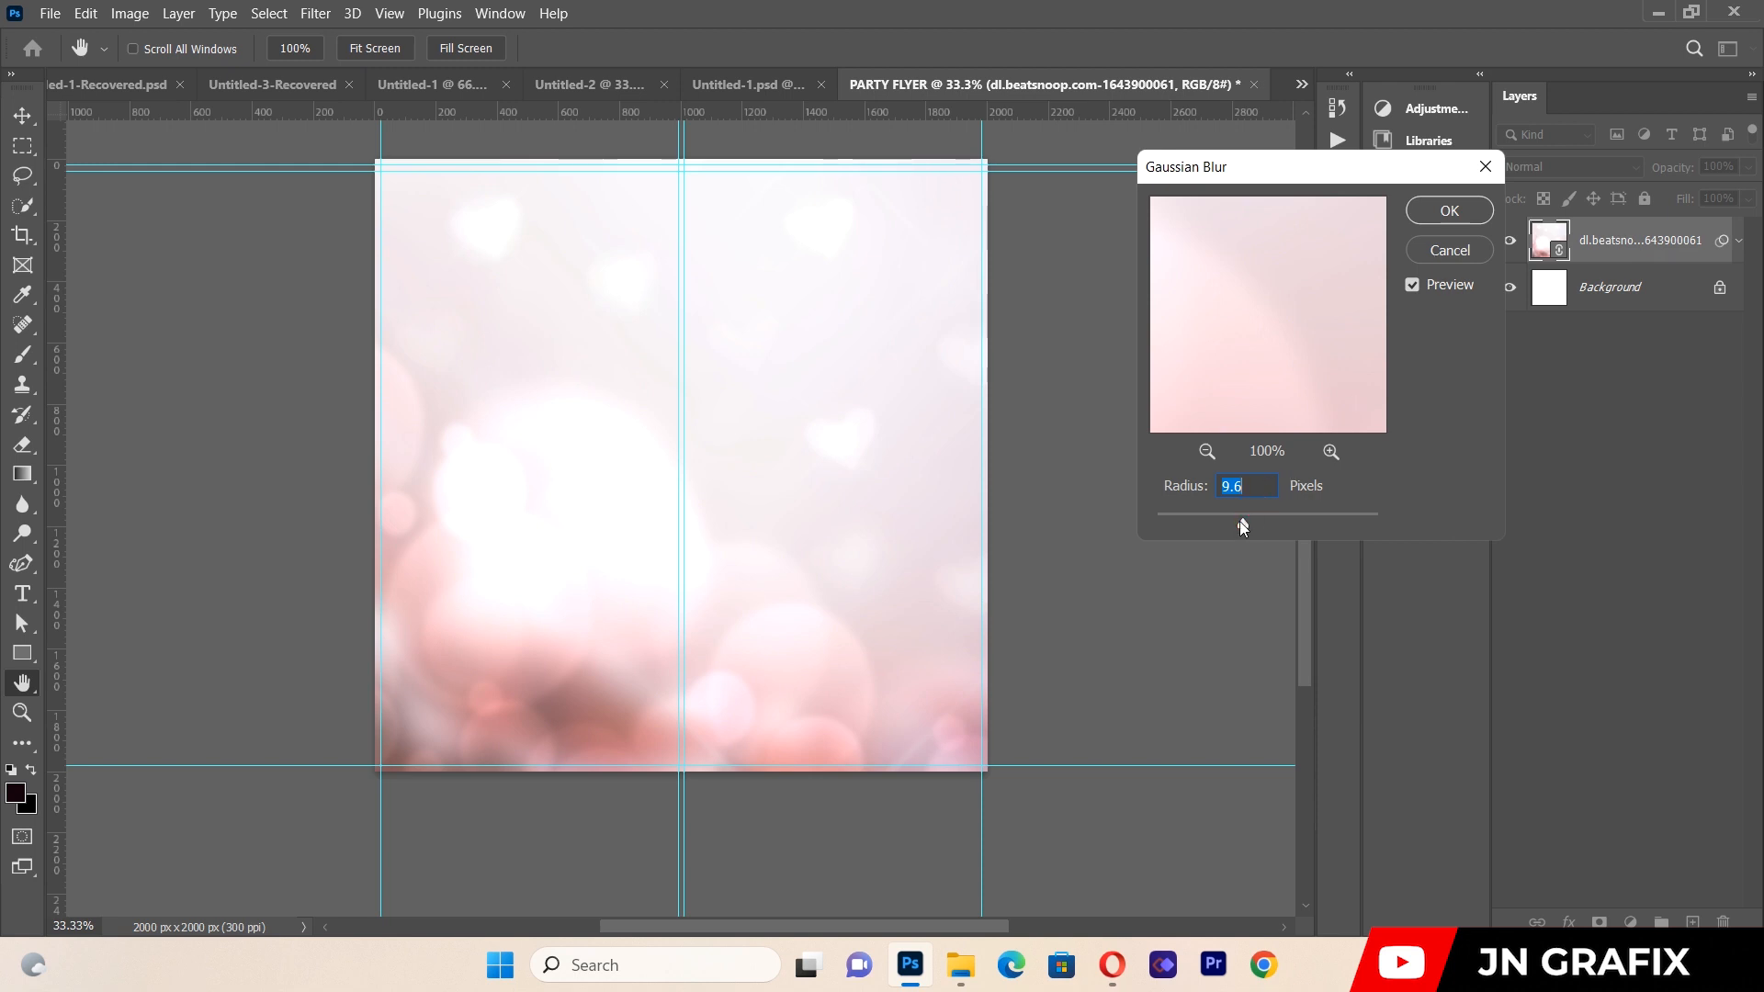
left_click_drag(1242, 521, 1242, 522)
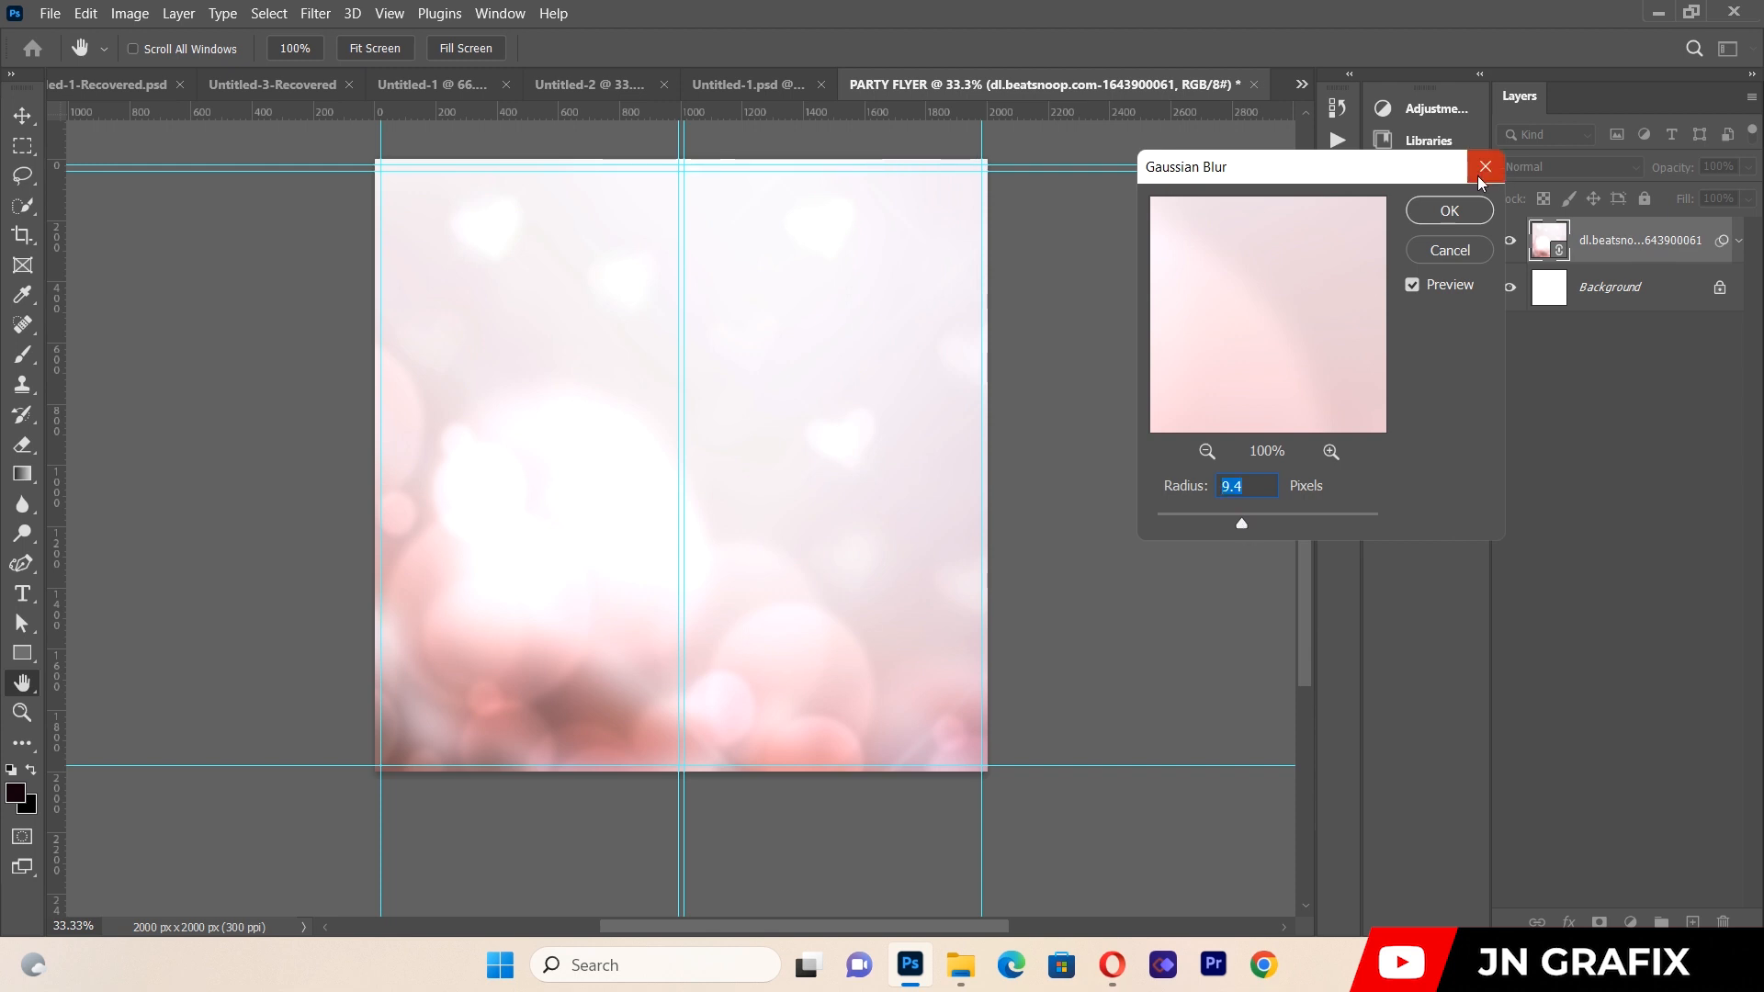
left_click(1463, 210)
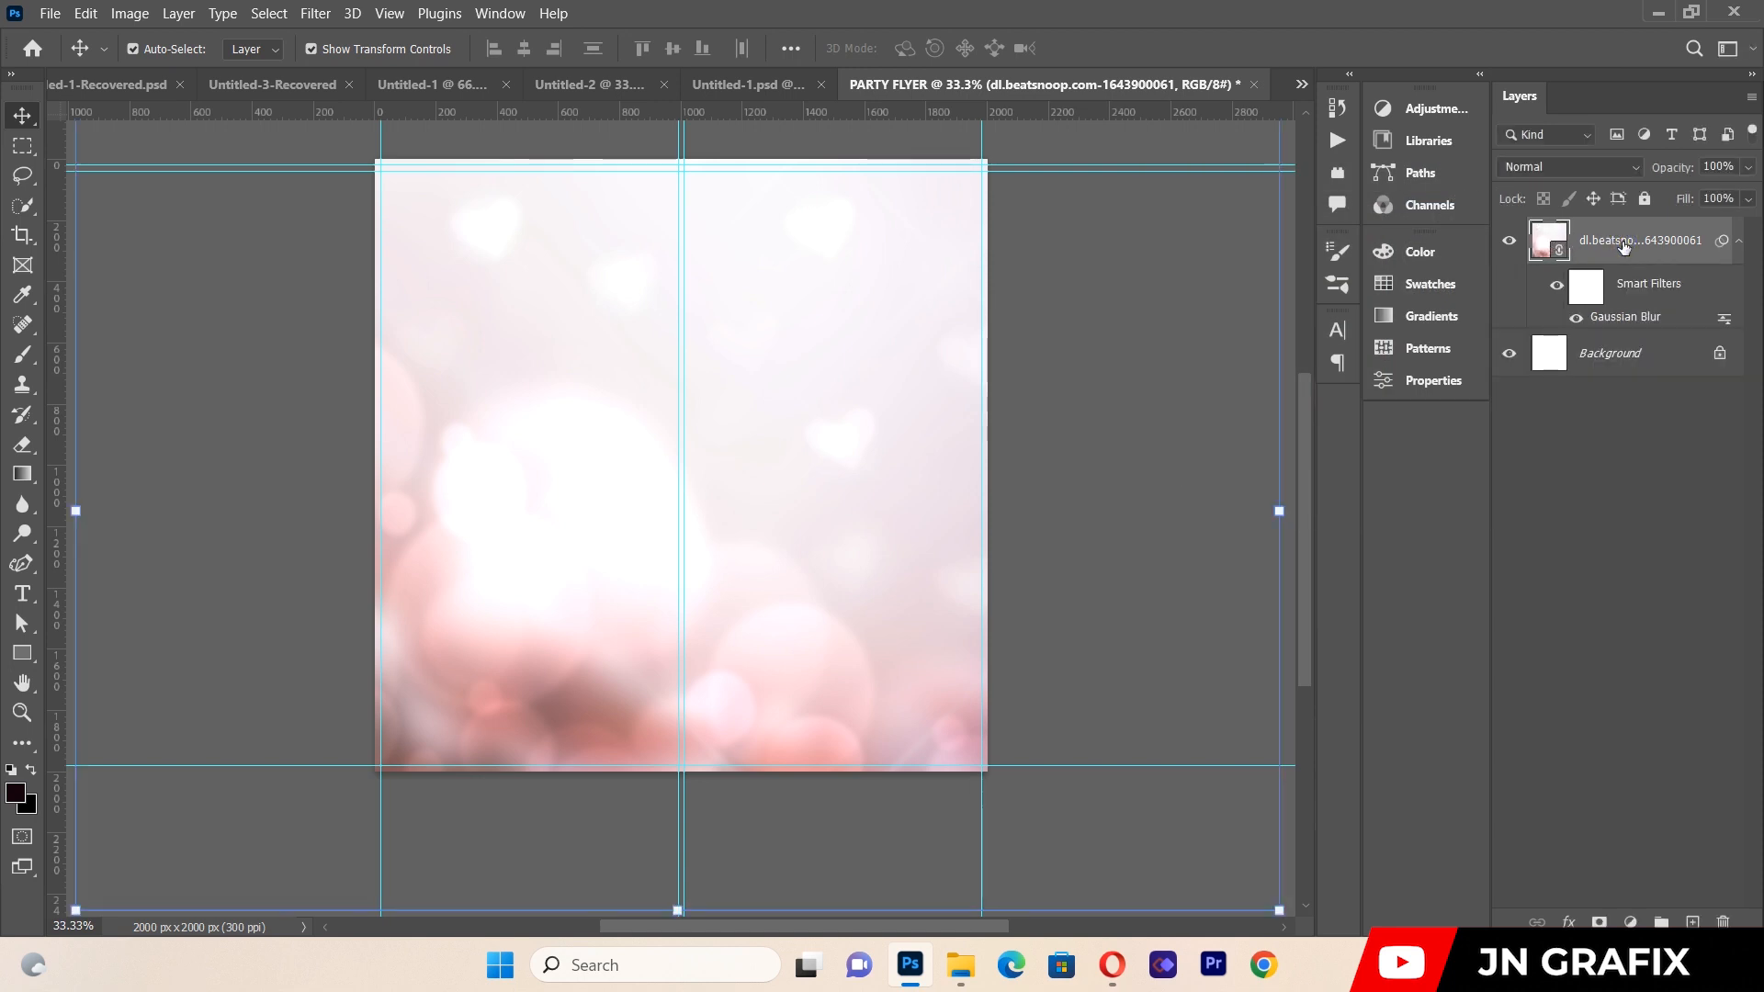
Add a Curves adjustment clipped to the bokeh layer and pull the RGB curve's midtones down to darken the image.
left_click(1630, 921)
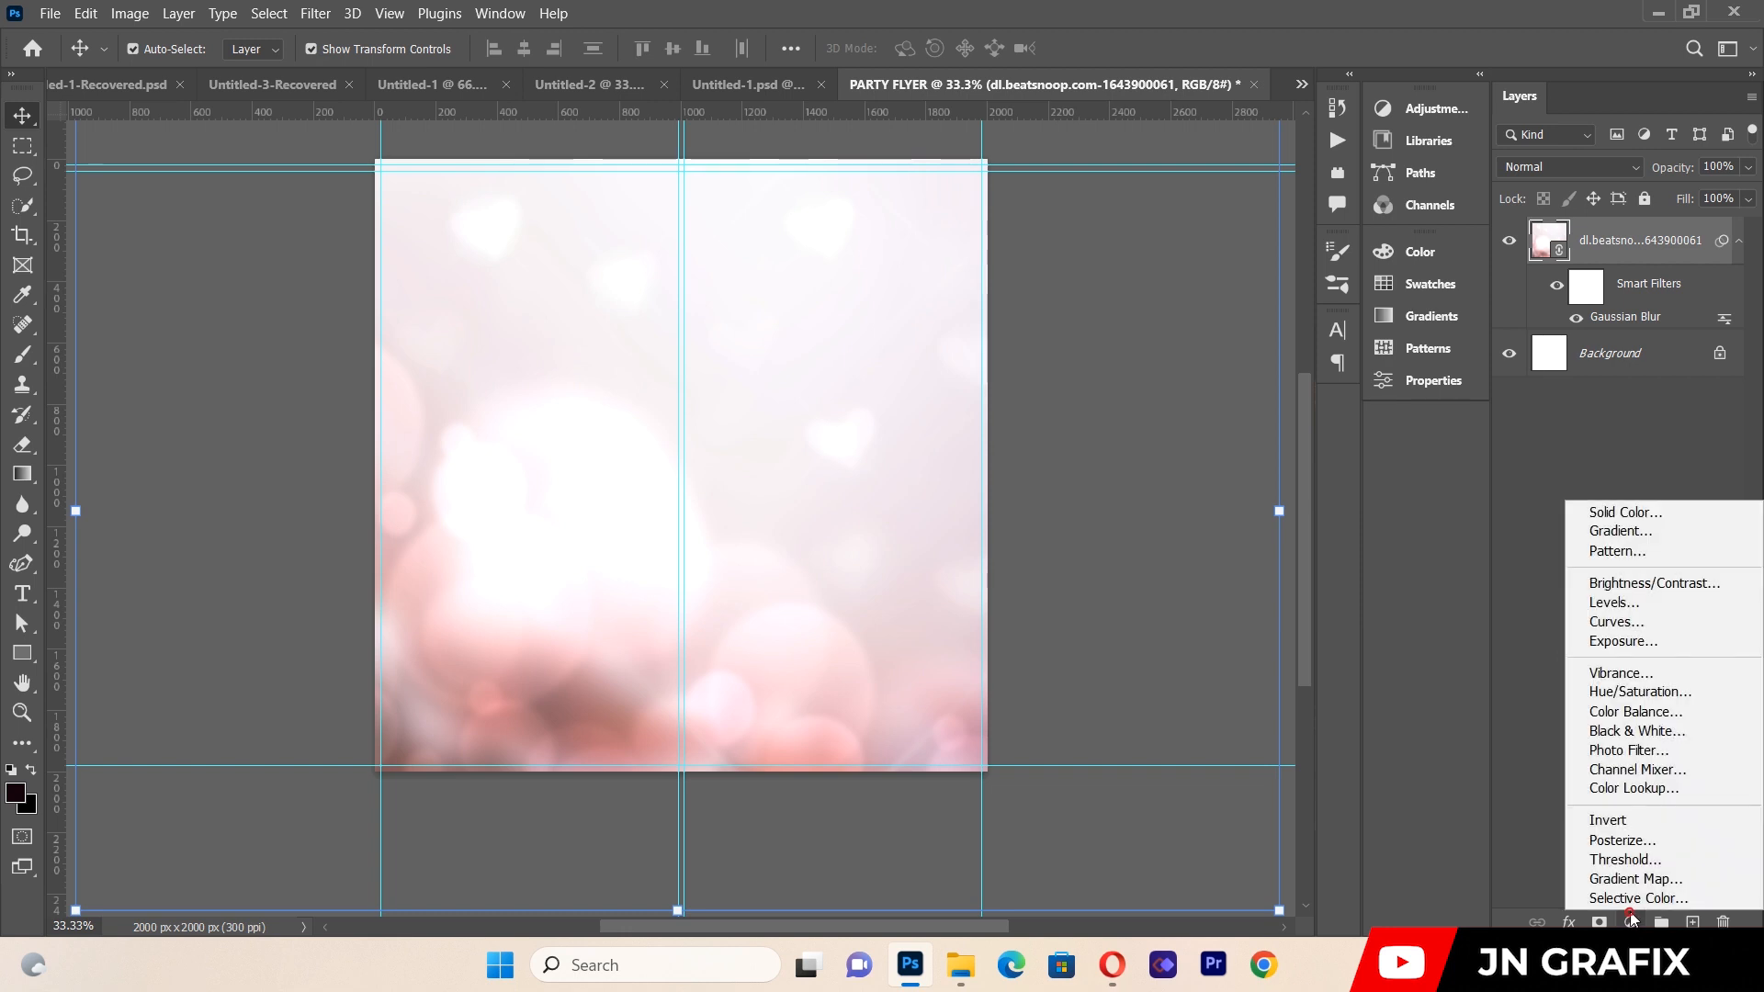
left_click(1609, 624)
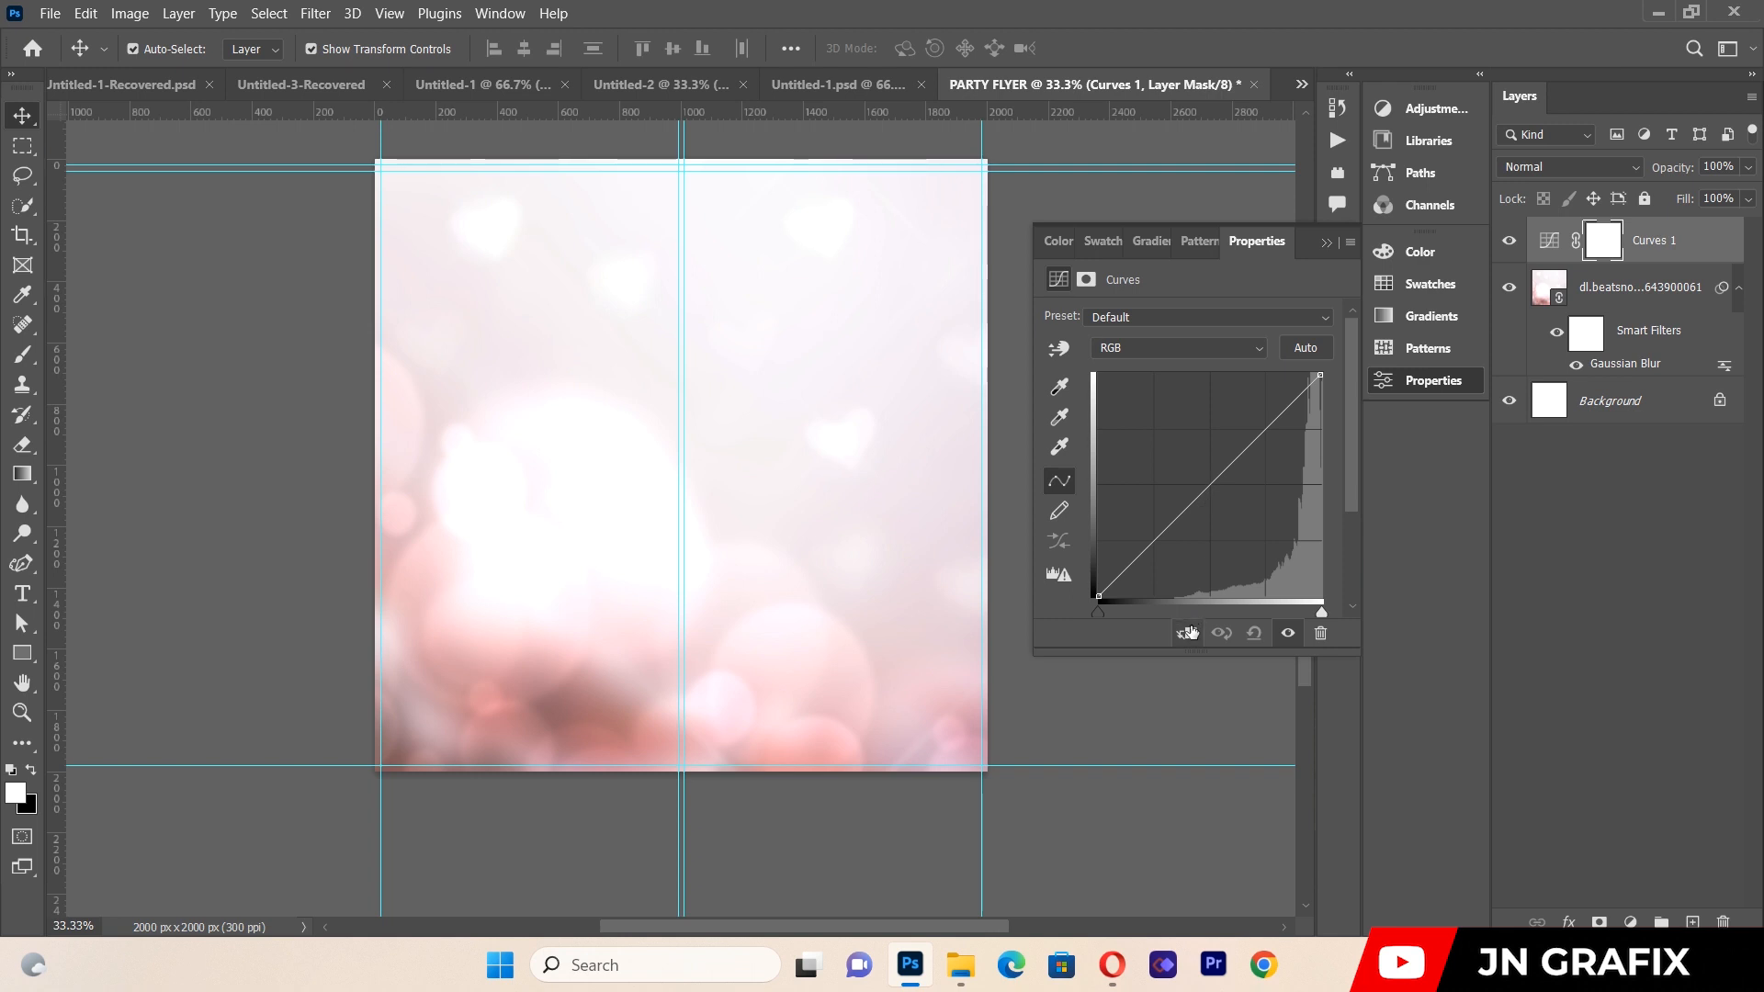
left_click(1188, 632)
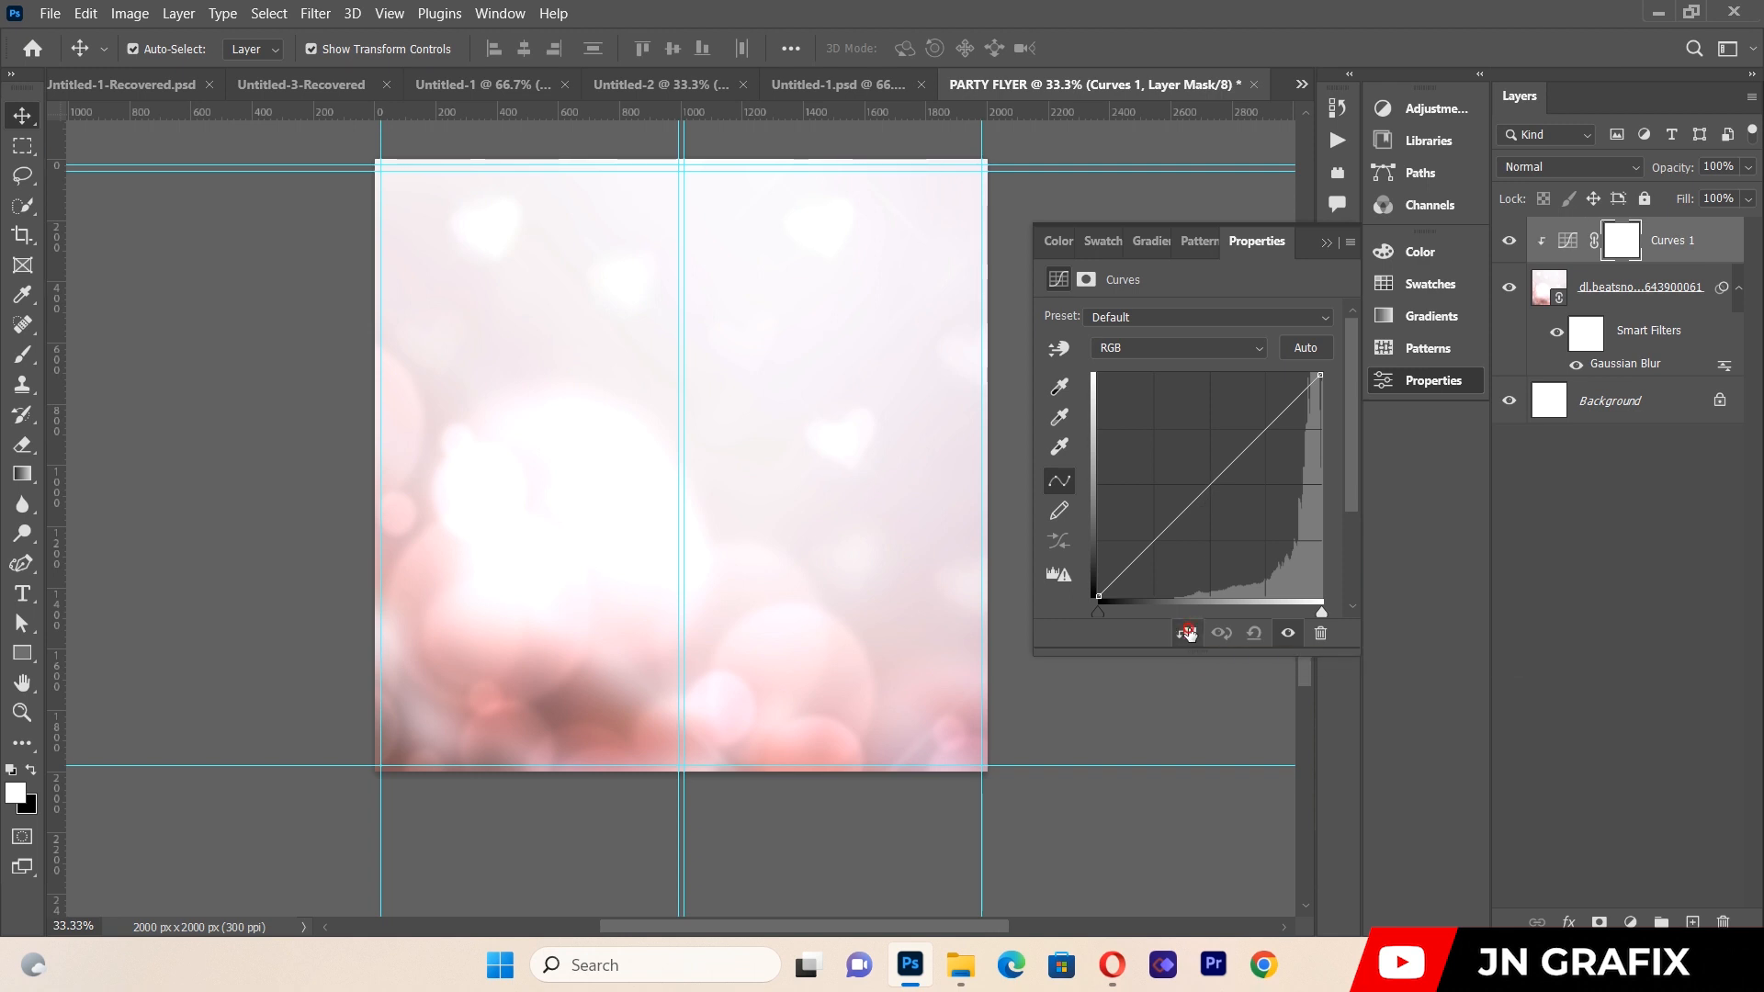
left_click_drag(1217, 477, 1251, 497)
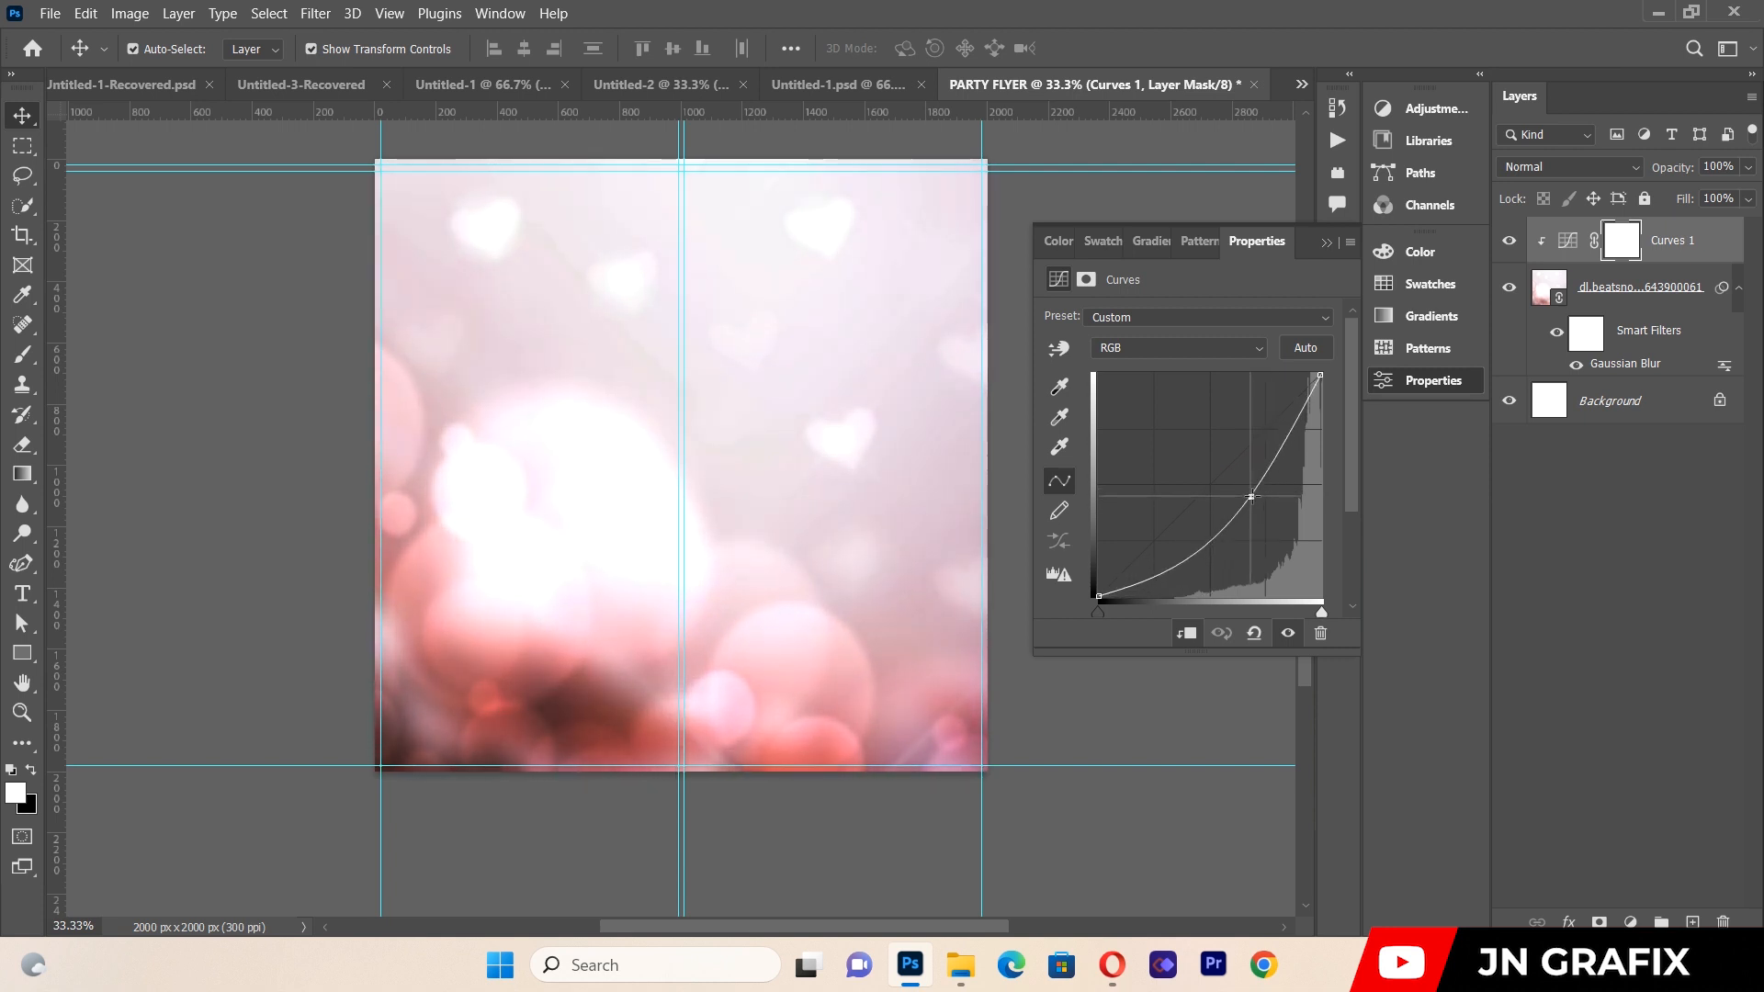
left_click(1326, 243)
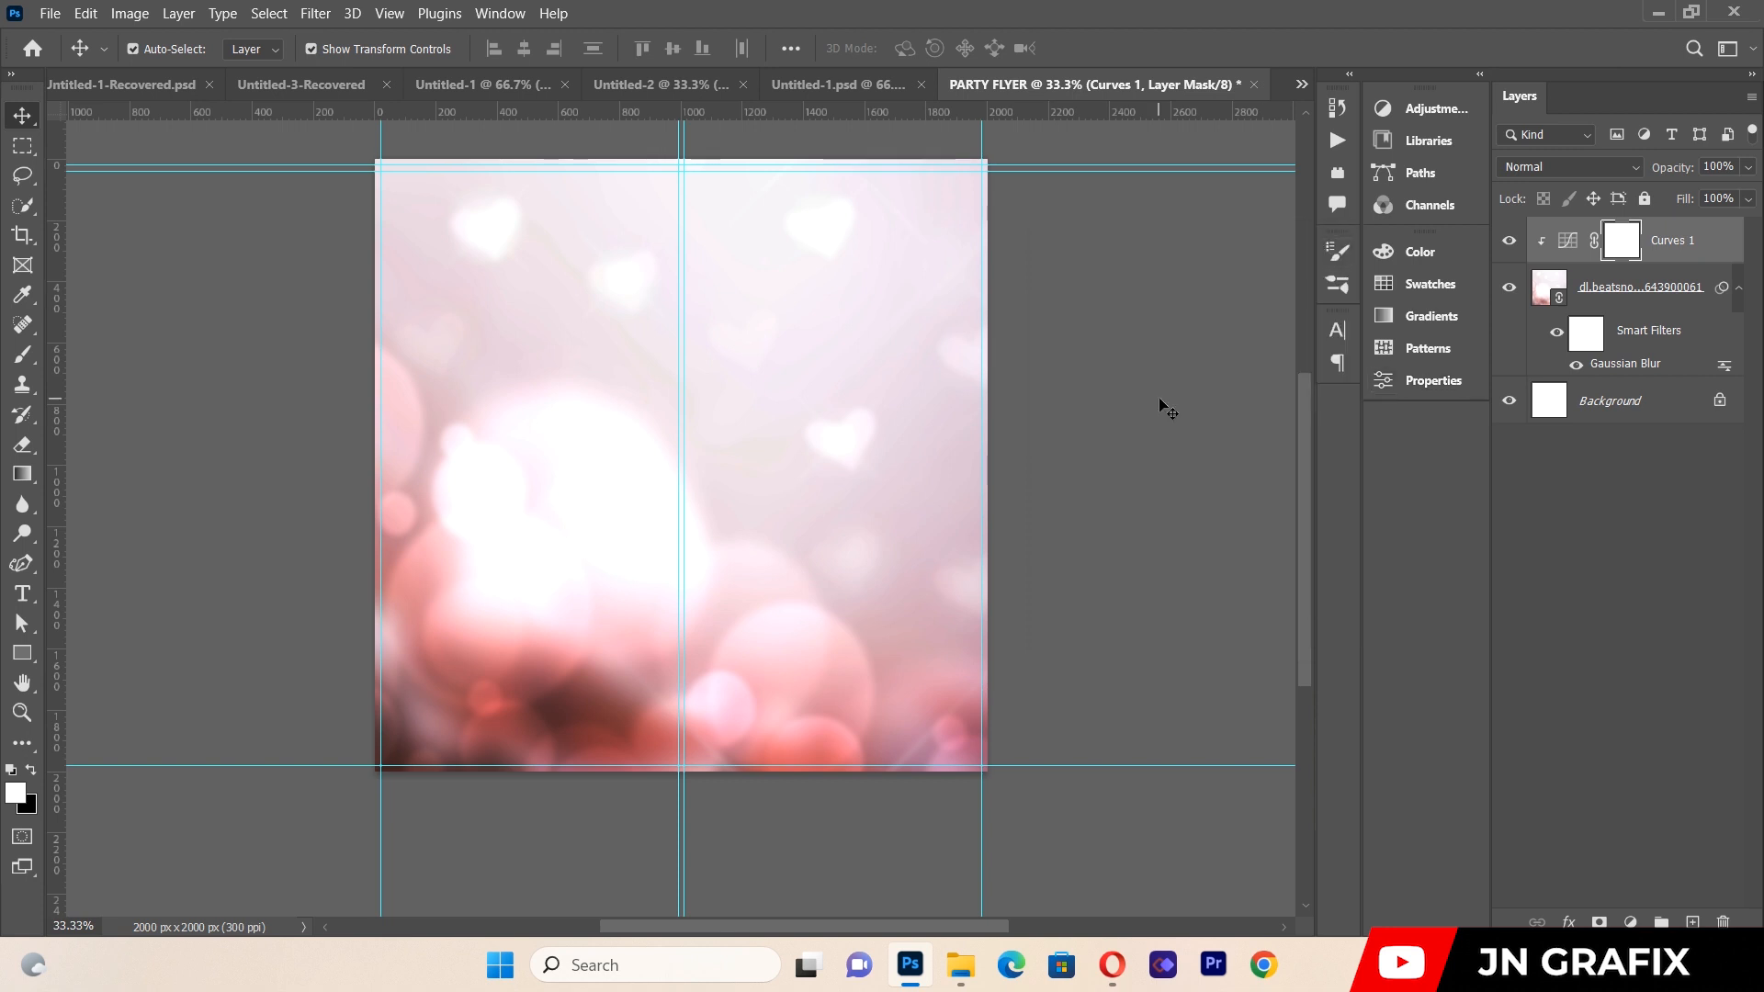
Place the confetti image f96eef4e-e87b-4248-bde6-4fa3336fe65d.webp as a linked file, enlarged and positioned to cover the canvas.
left_click(50, 13)
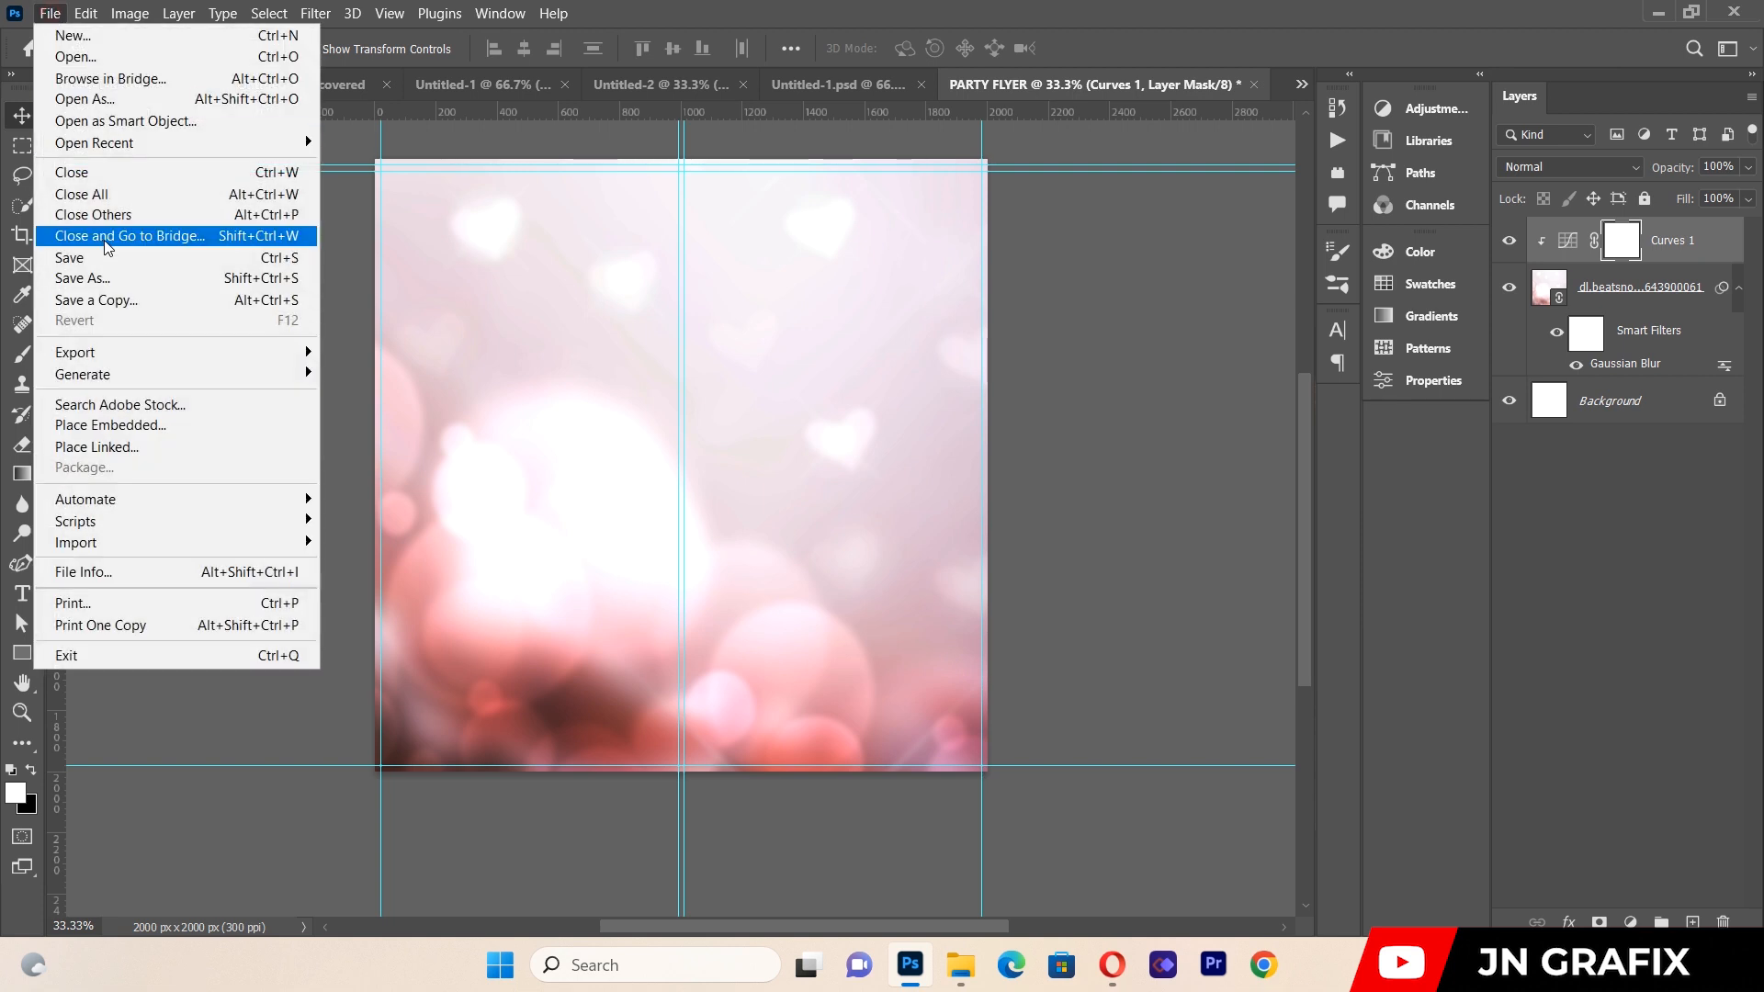
left_click(147, 447)
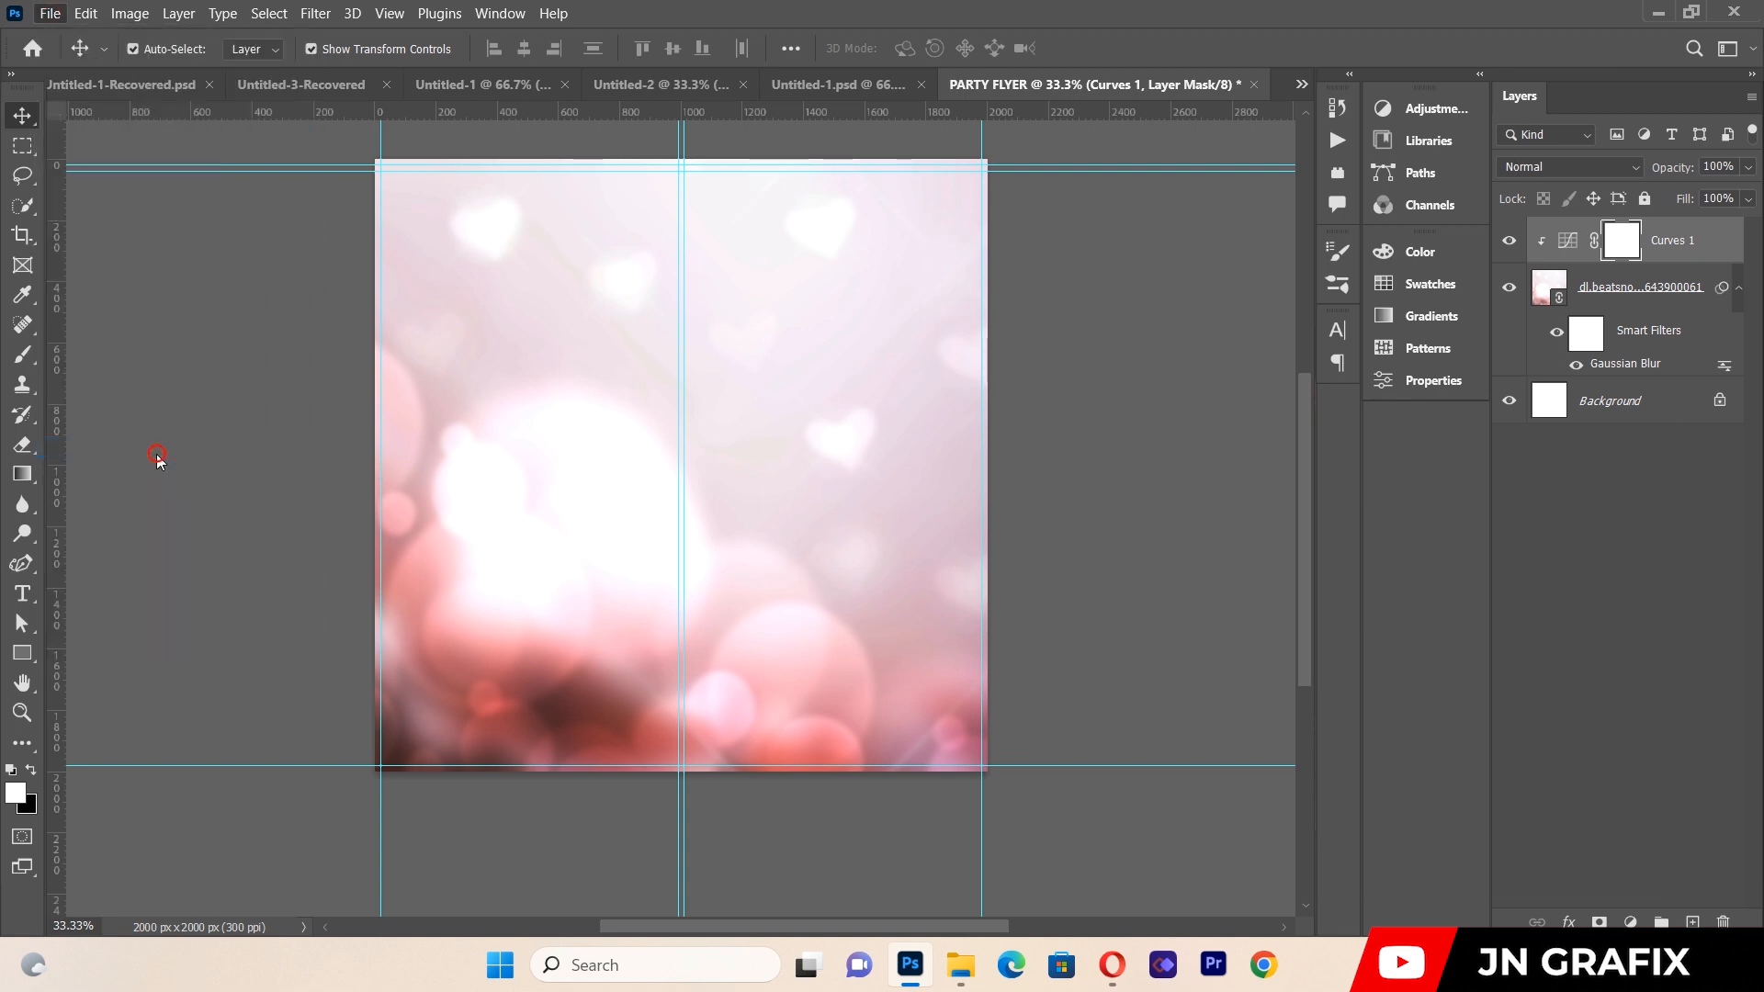
double_click(516, 219)
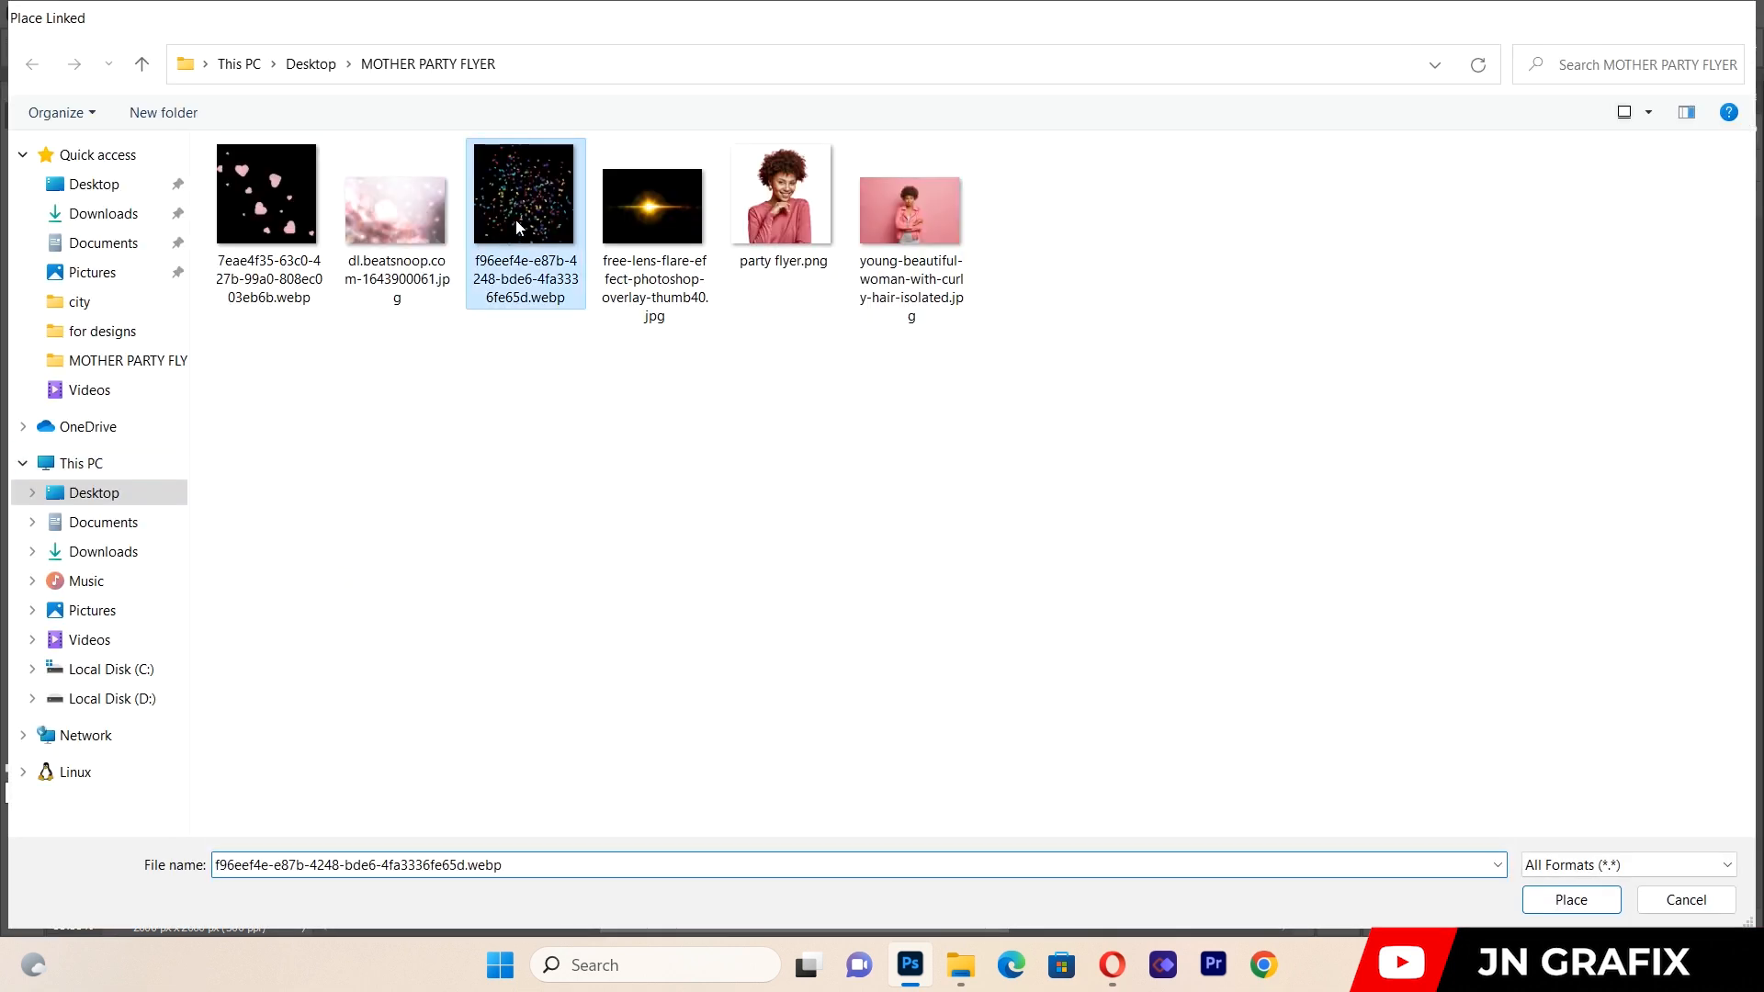
left_click_drag(783, 464, 759, 341)
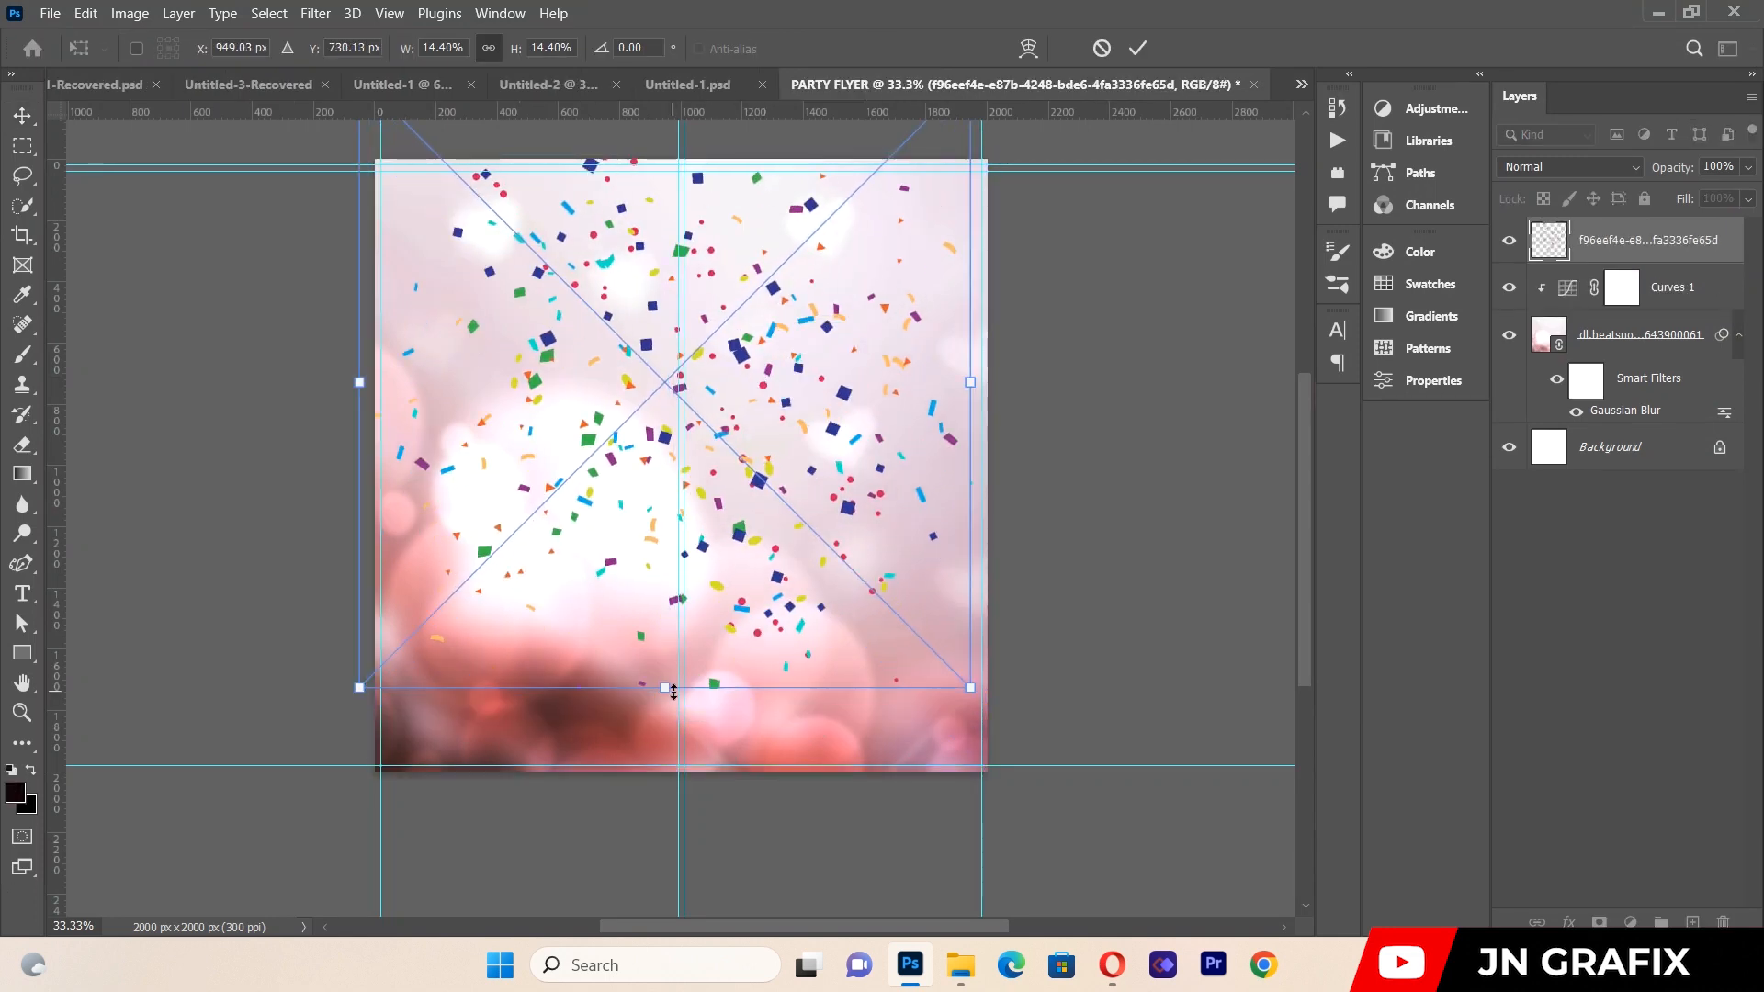
left_click_drag(674, 691, 675, 763)
left_click_drag(700, 334, 717, 367)
left_click(22, 116)
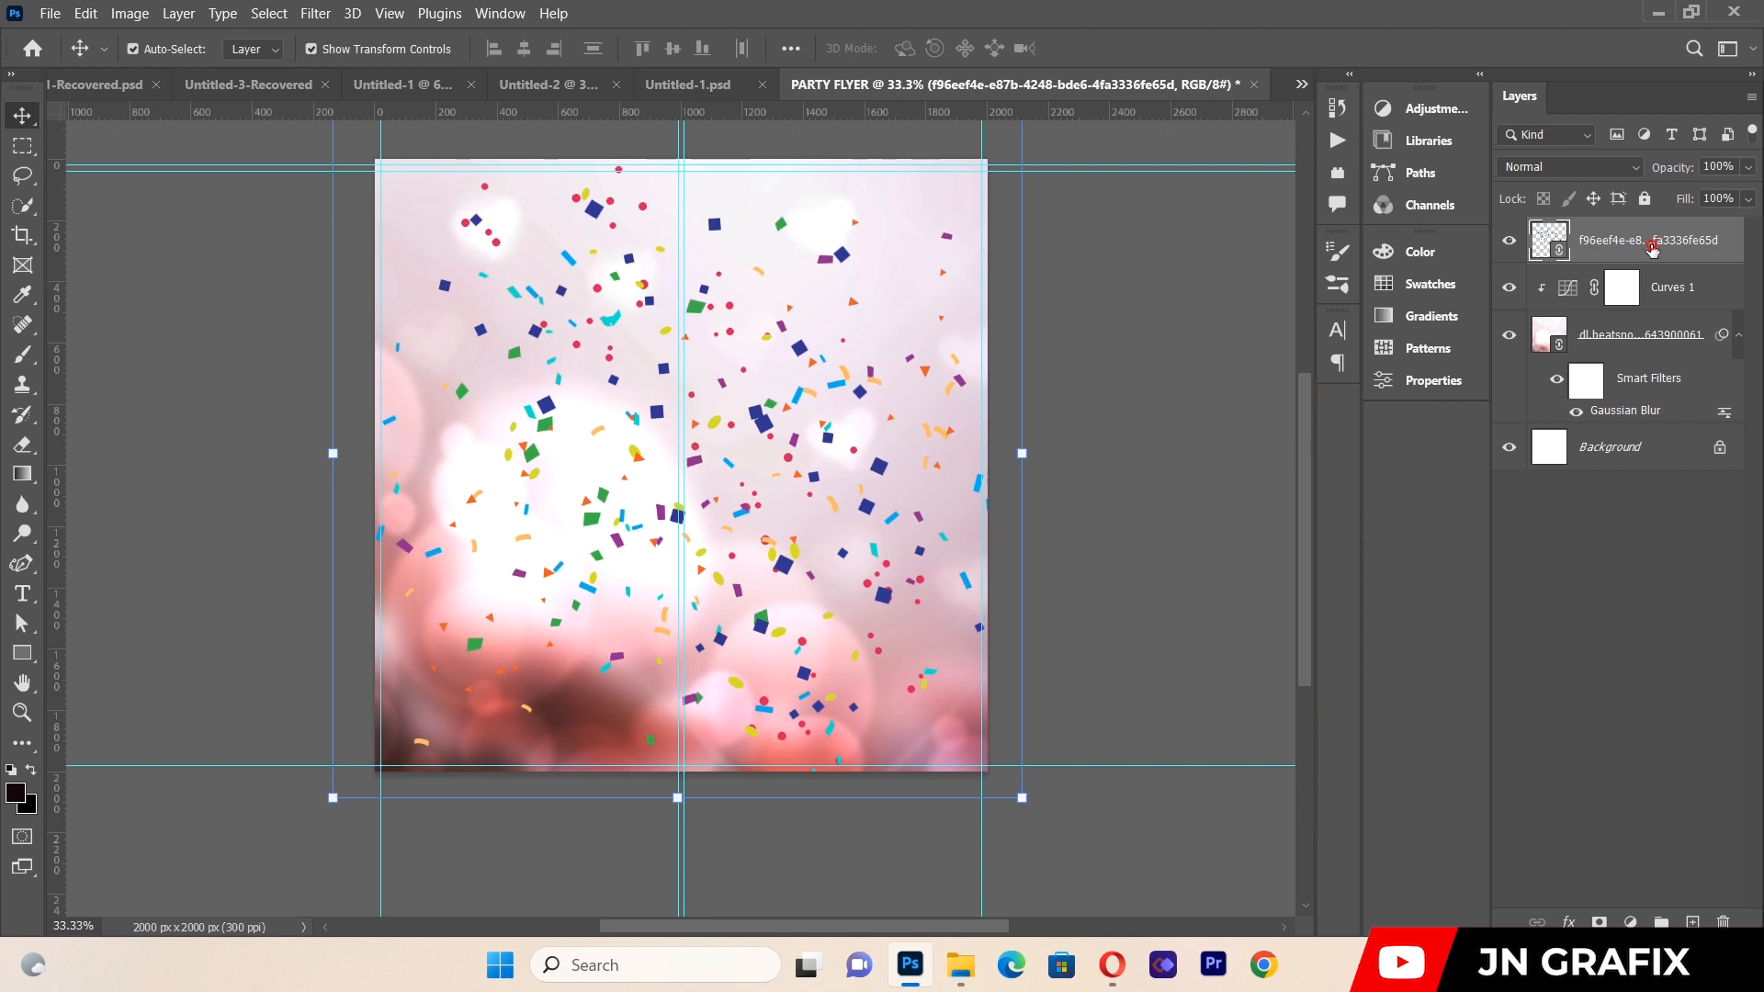
Add a Hue/Saturation adjustment clipped to the confetti layer, with Colorize on, Hue 328 and Saturation 25.
left_click(1630, 923)
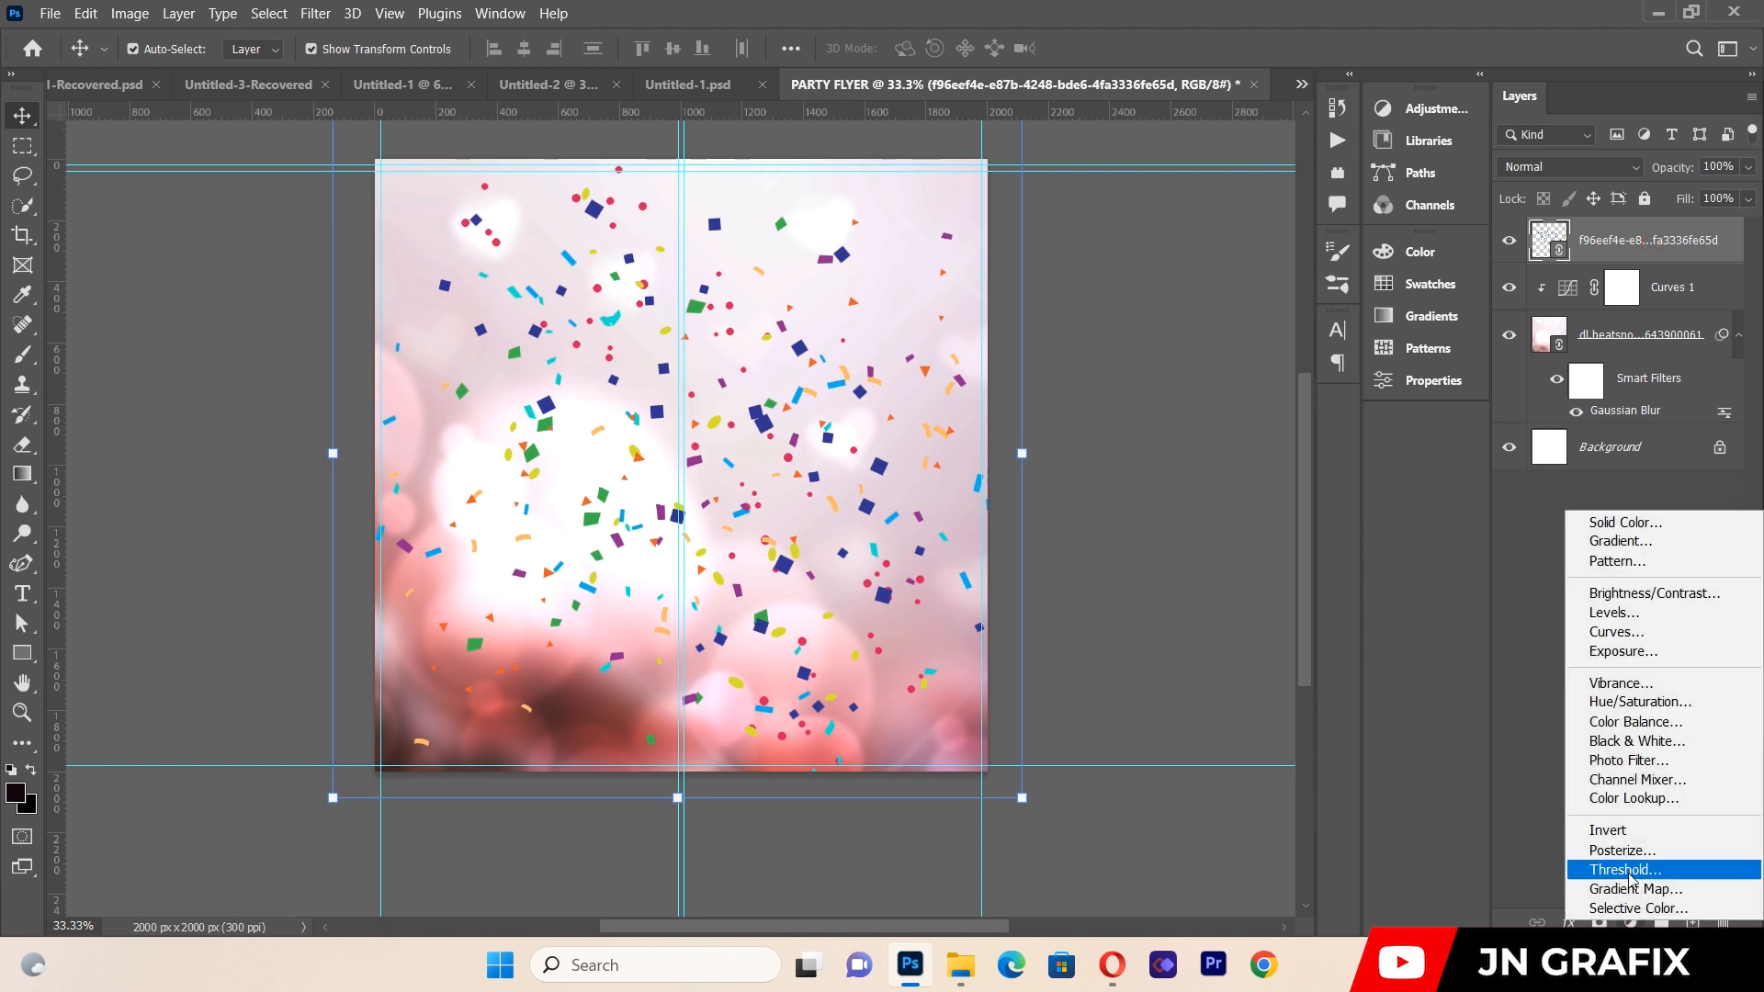
left_click(1627, 702)
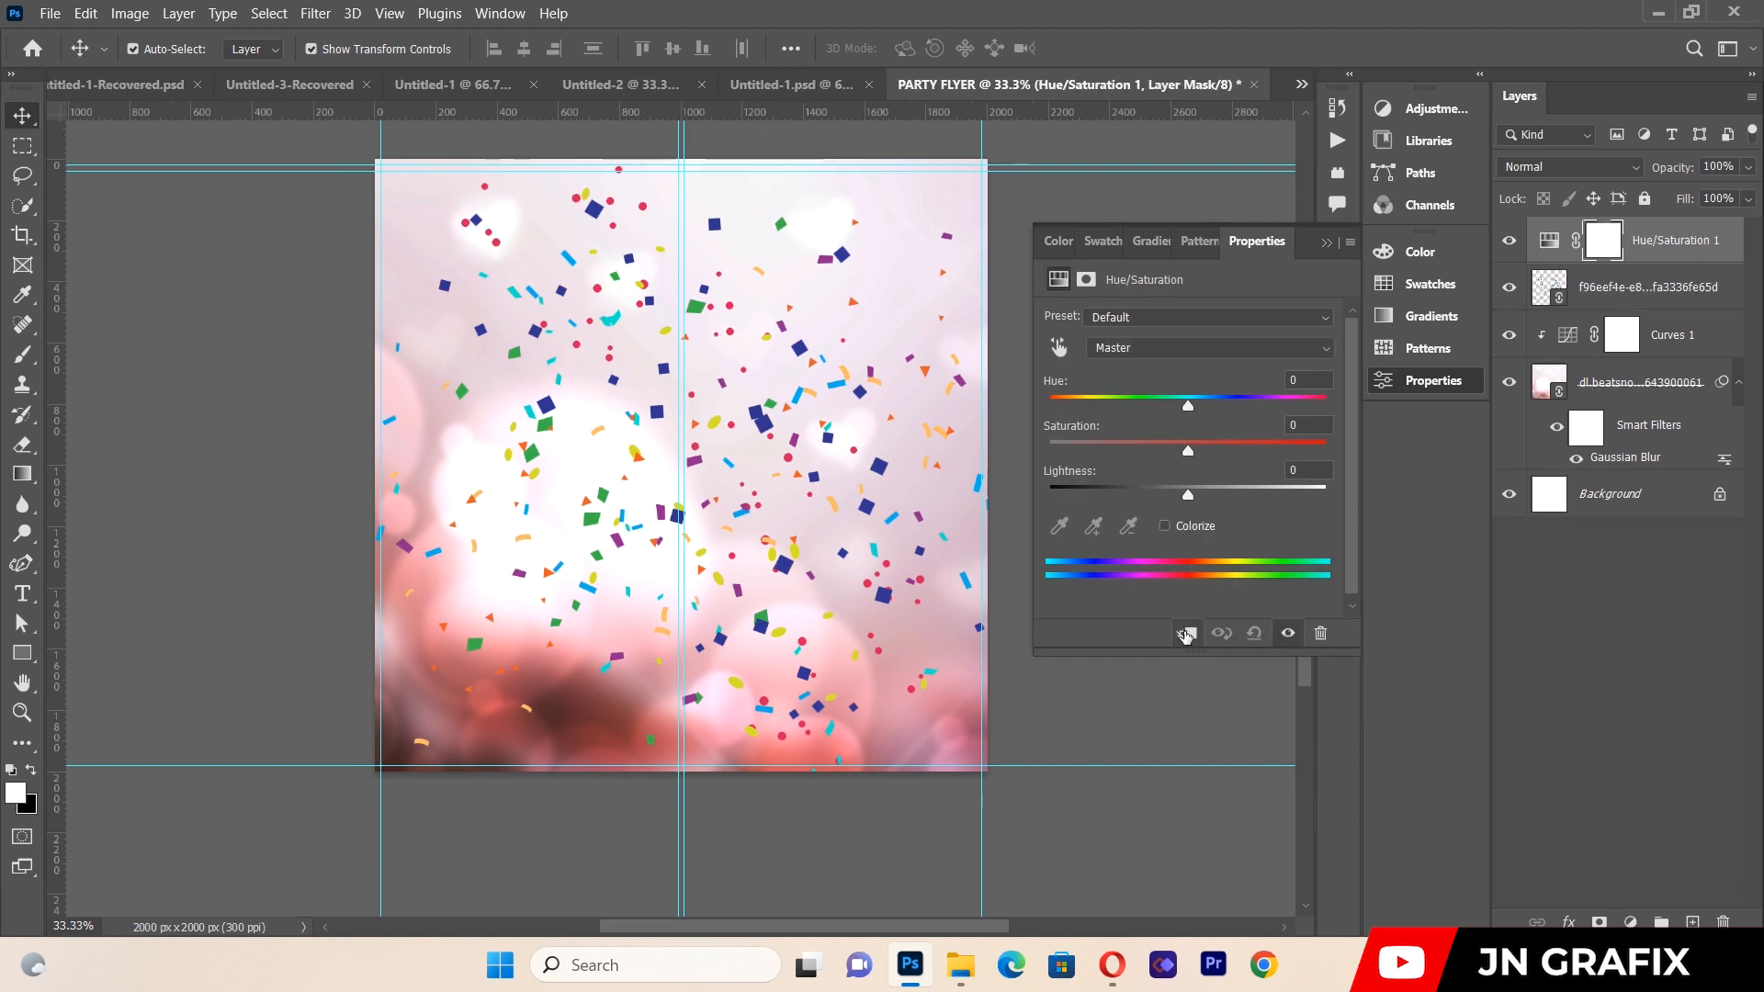
left_click(1185, 633)
left_click(1165, 526)
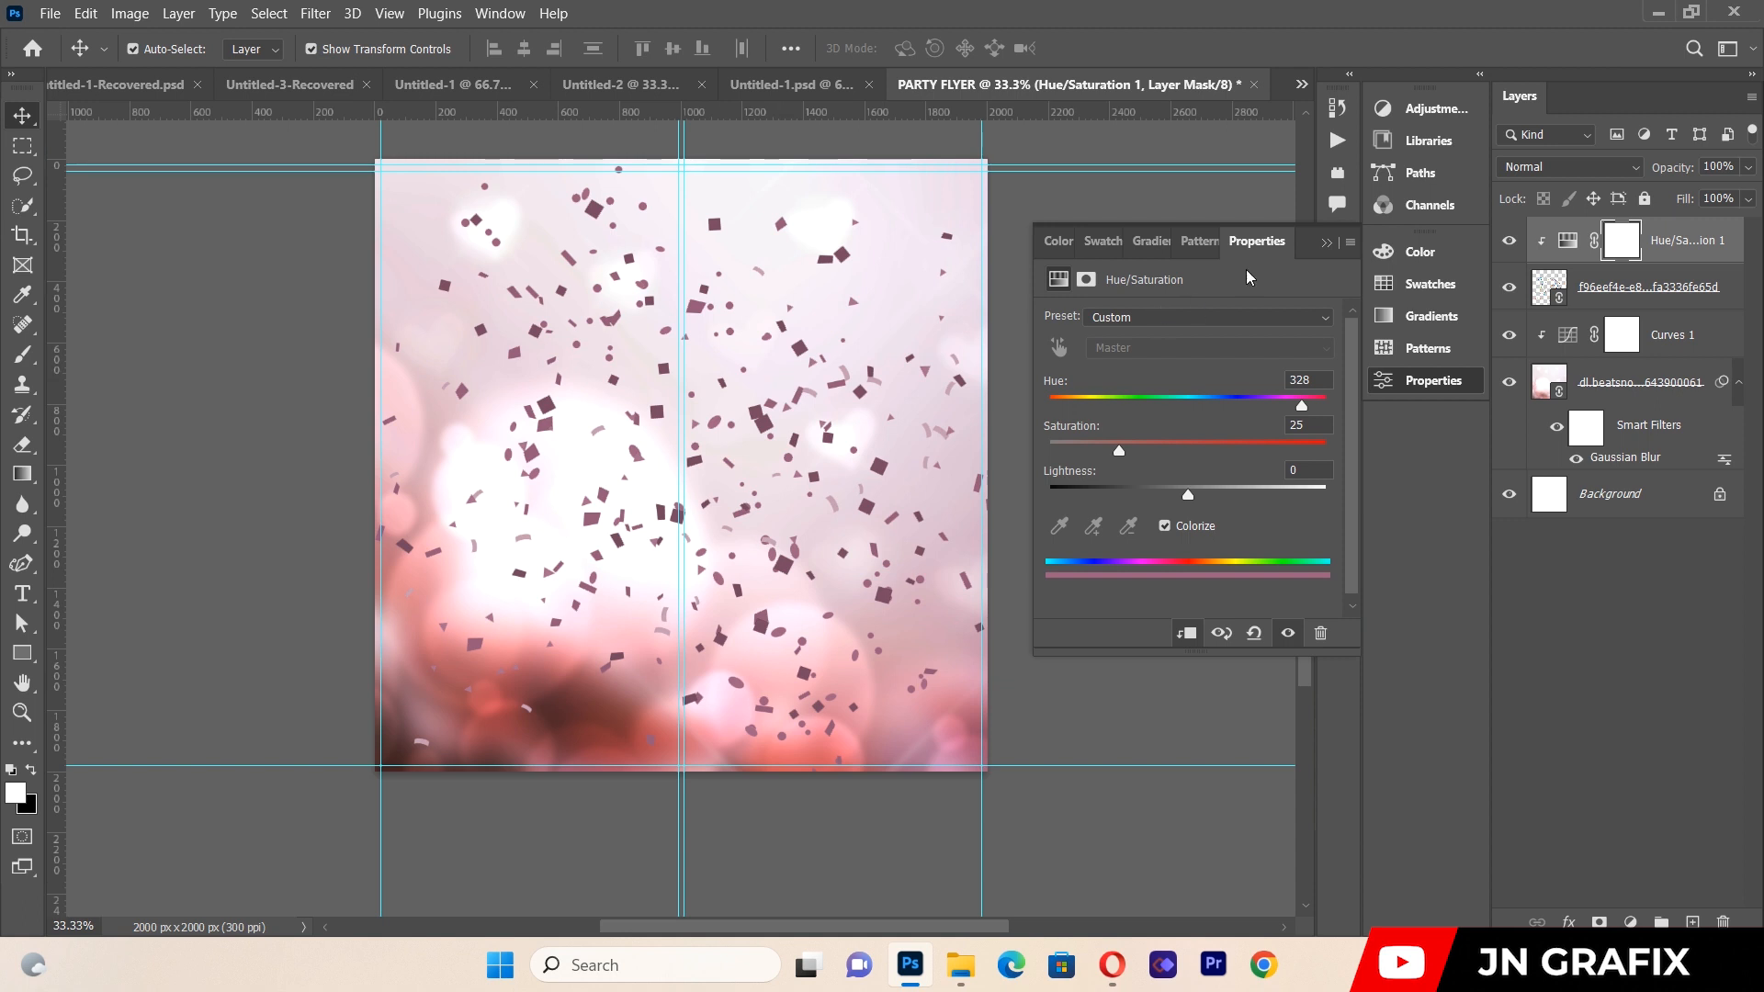
left_click(1328, 244)
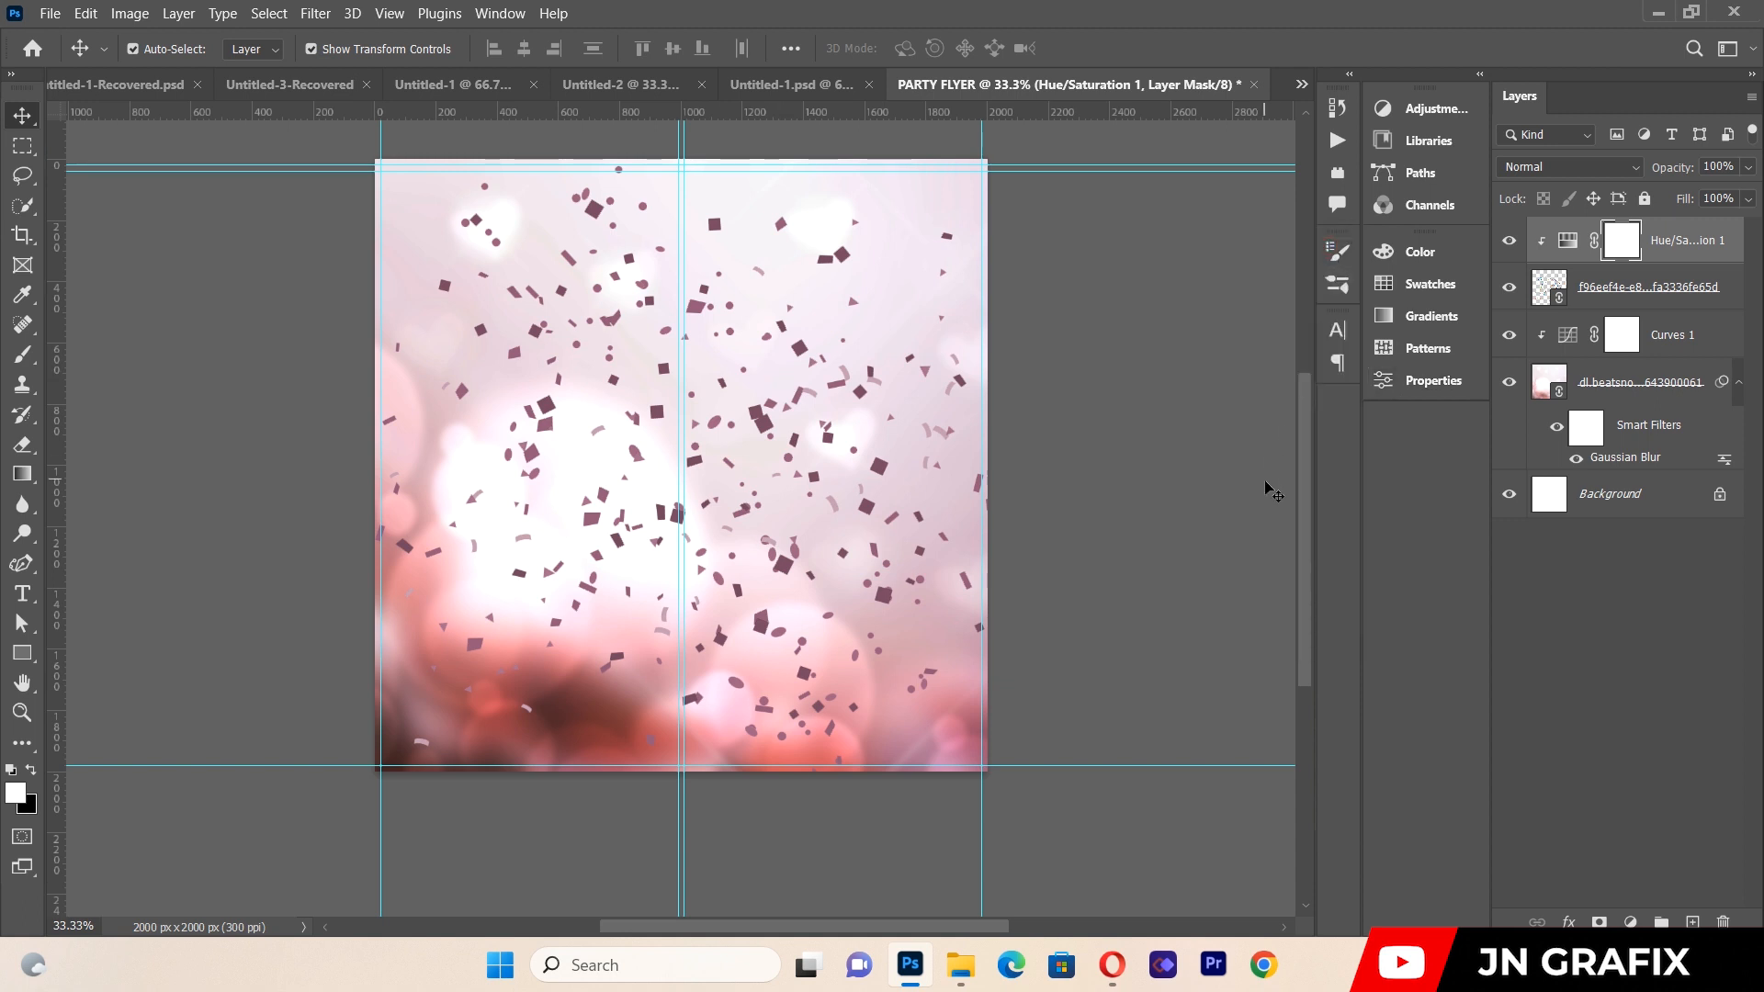
Apply a Gaussian Blur with a 7.6 pixel radius to the confetti layer, leaving no layer selected.
left_click(1634, 292)
double_click(1634, 286)
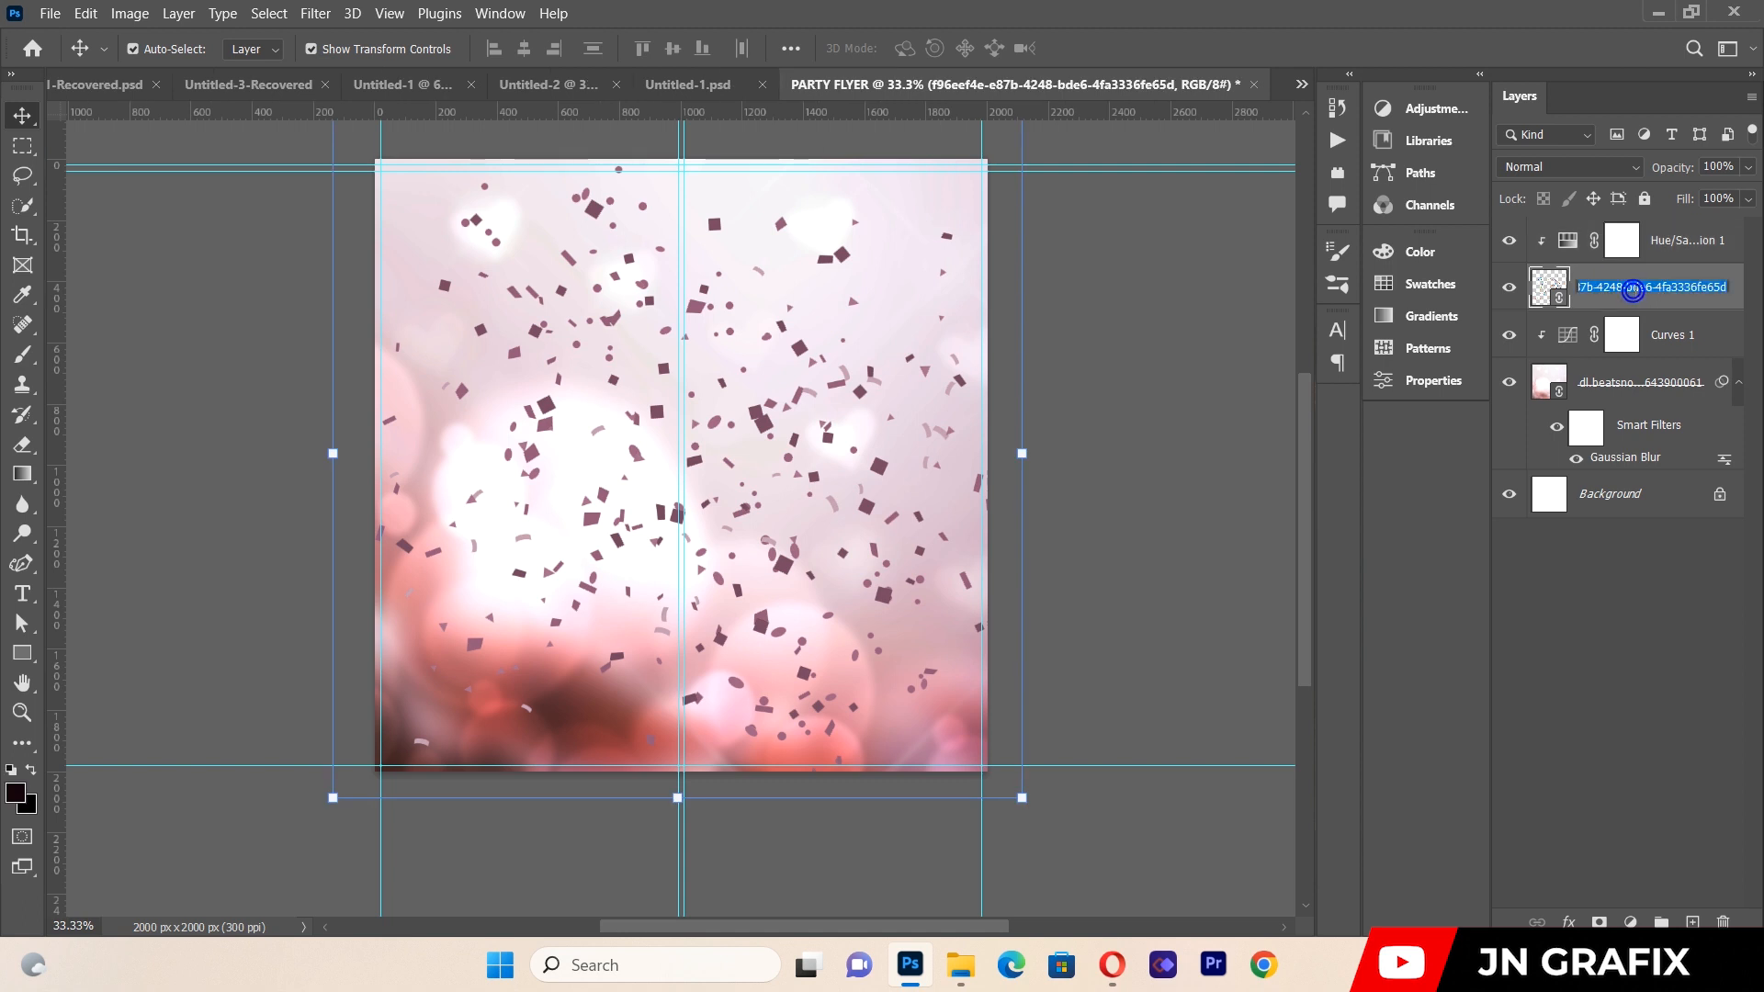
key("Return")
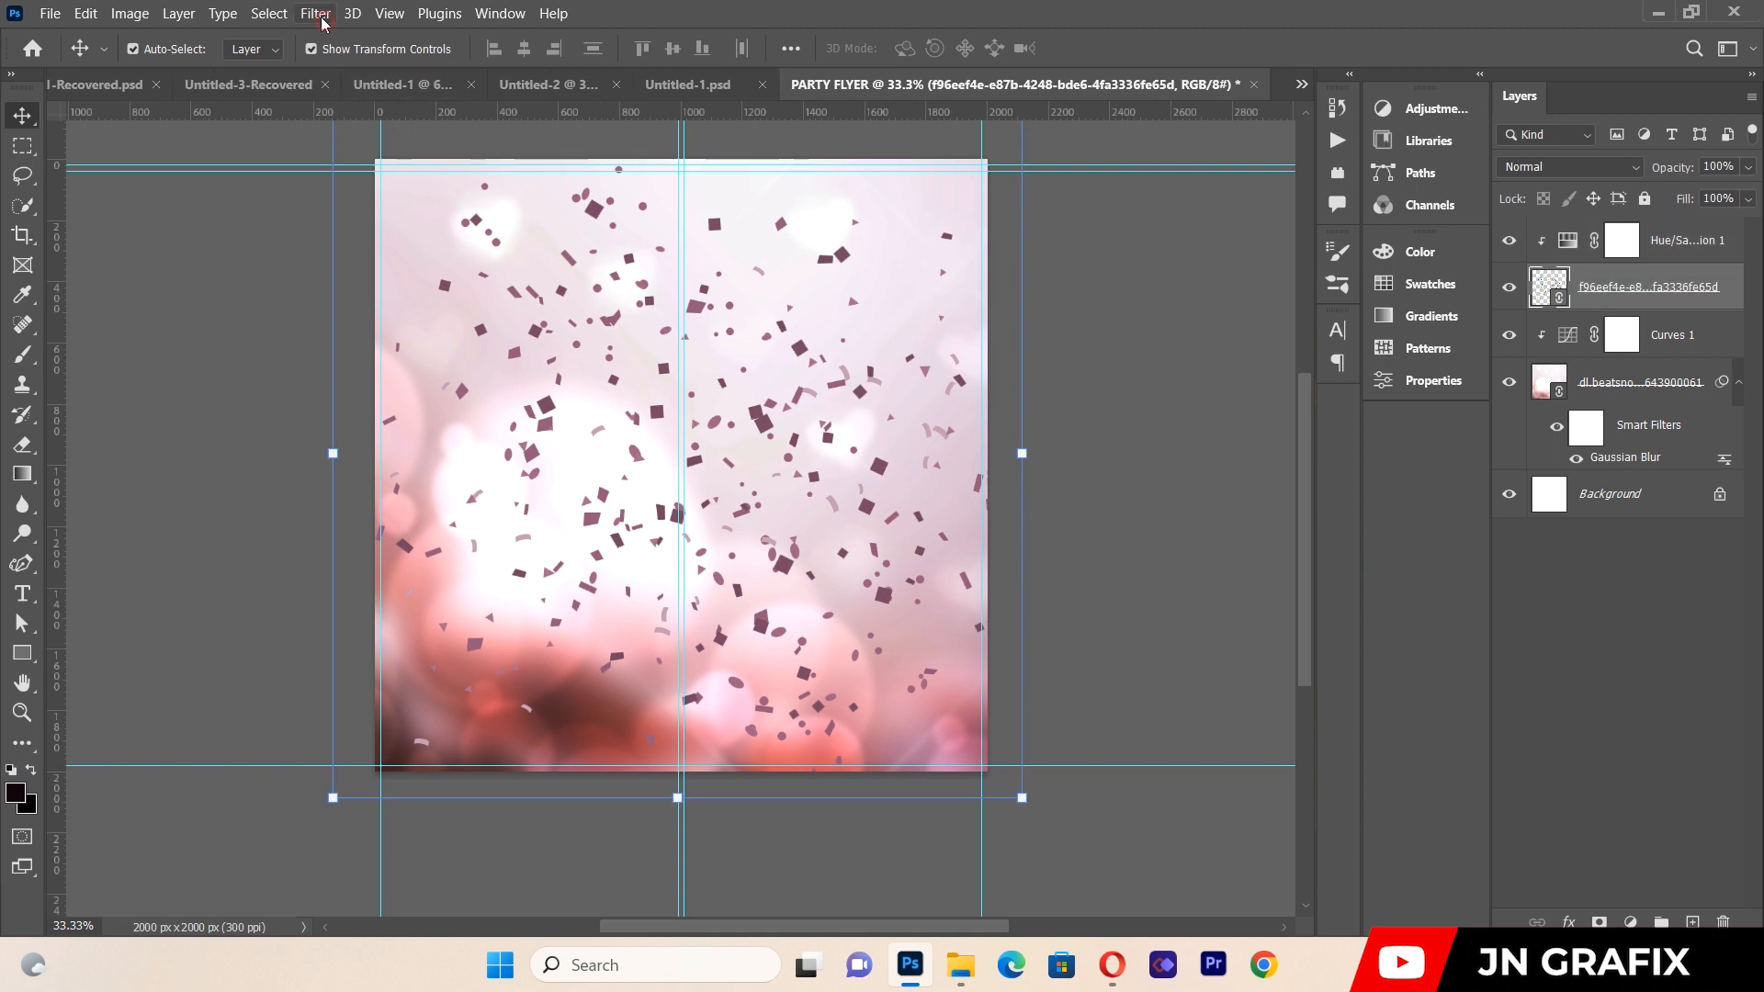
left_click(317, 15)
mouse_move(411, 20)
left_click(317, 14)
left_click(347, 35)
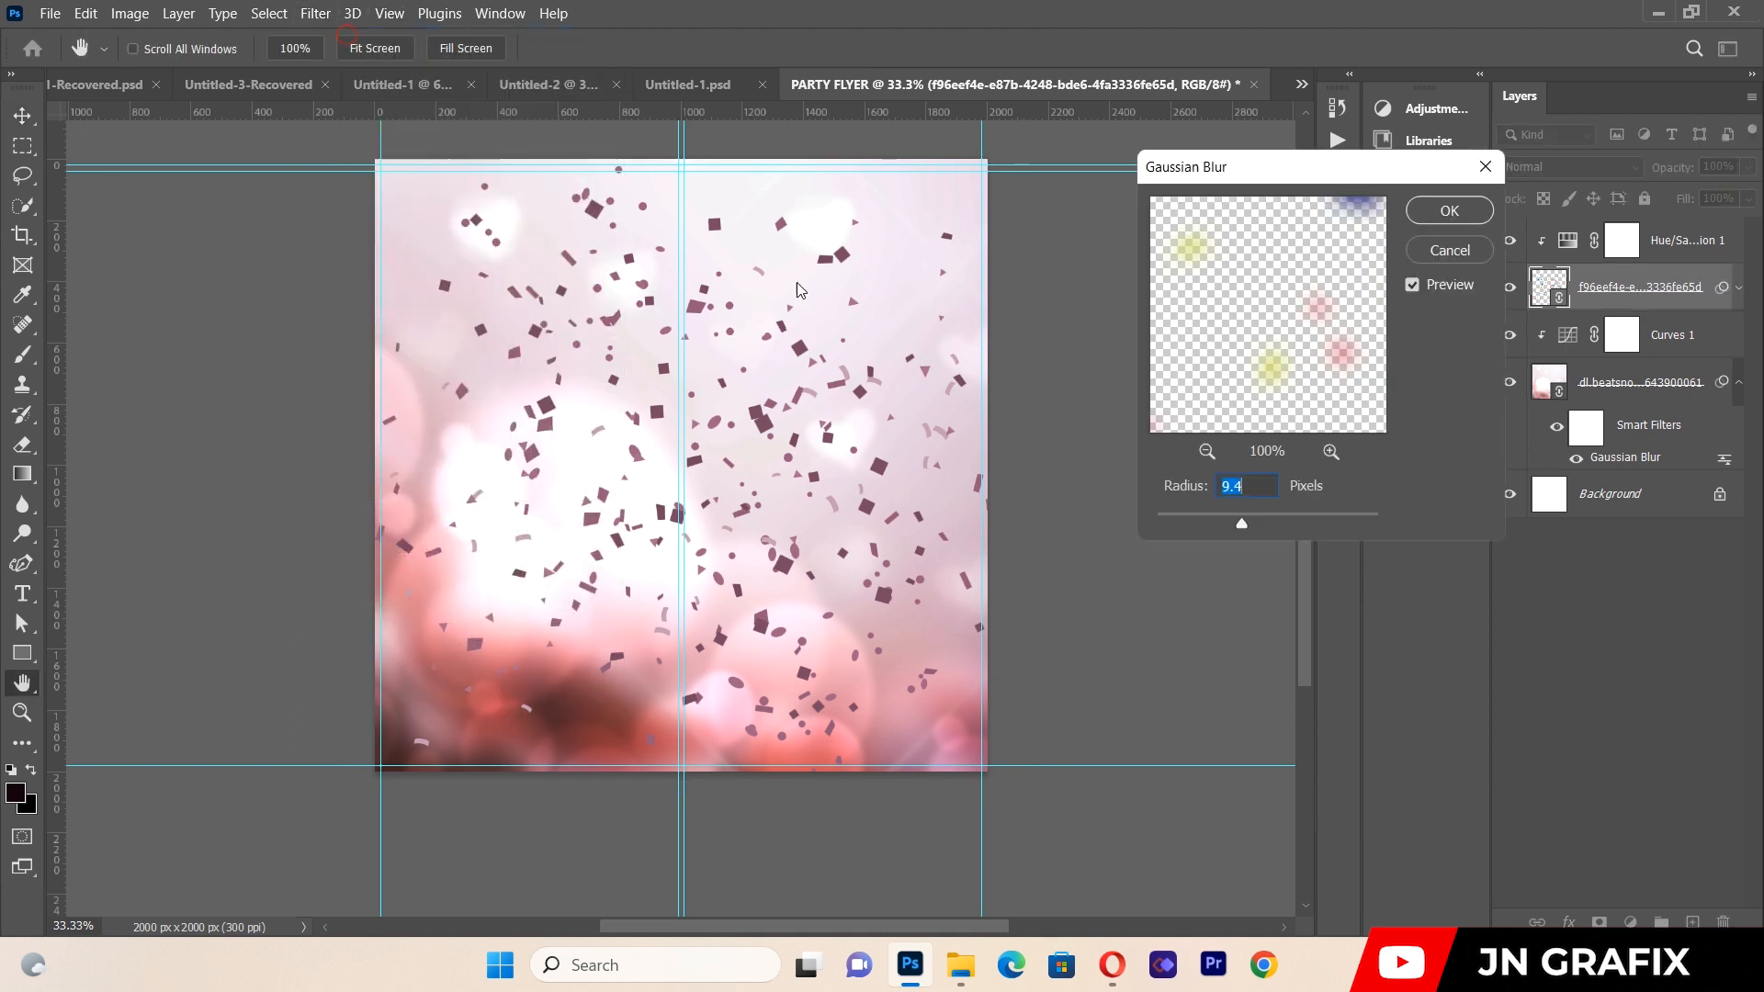
left_click_drag(1233, 525, 1232, 530)
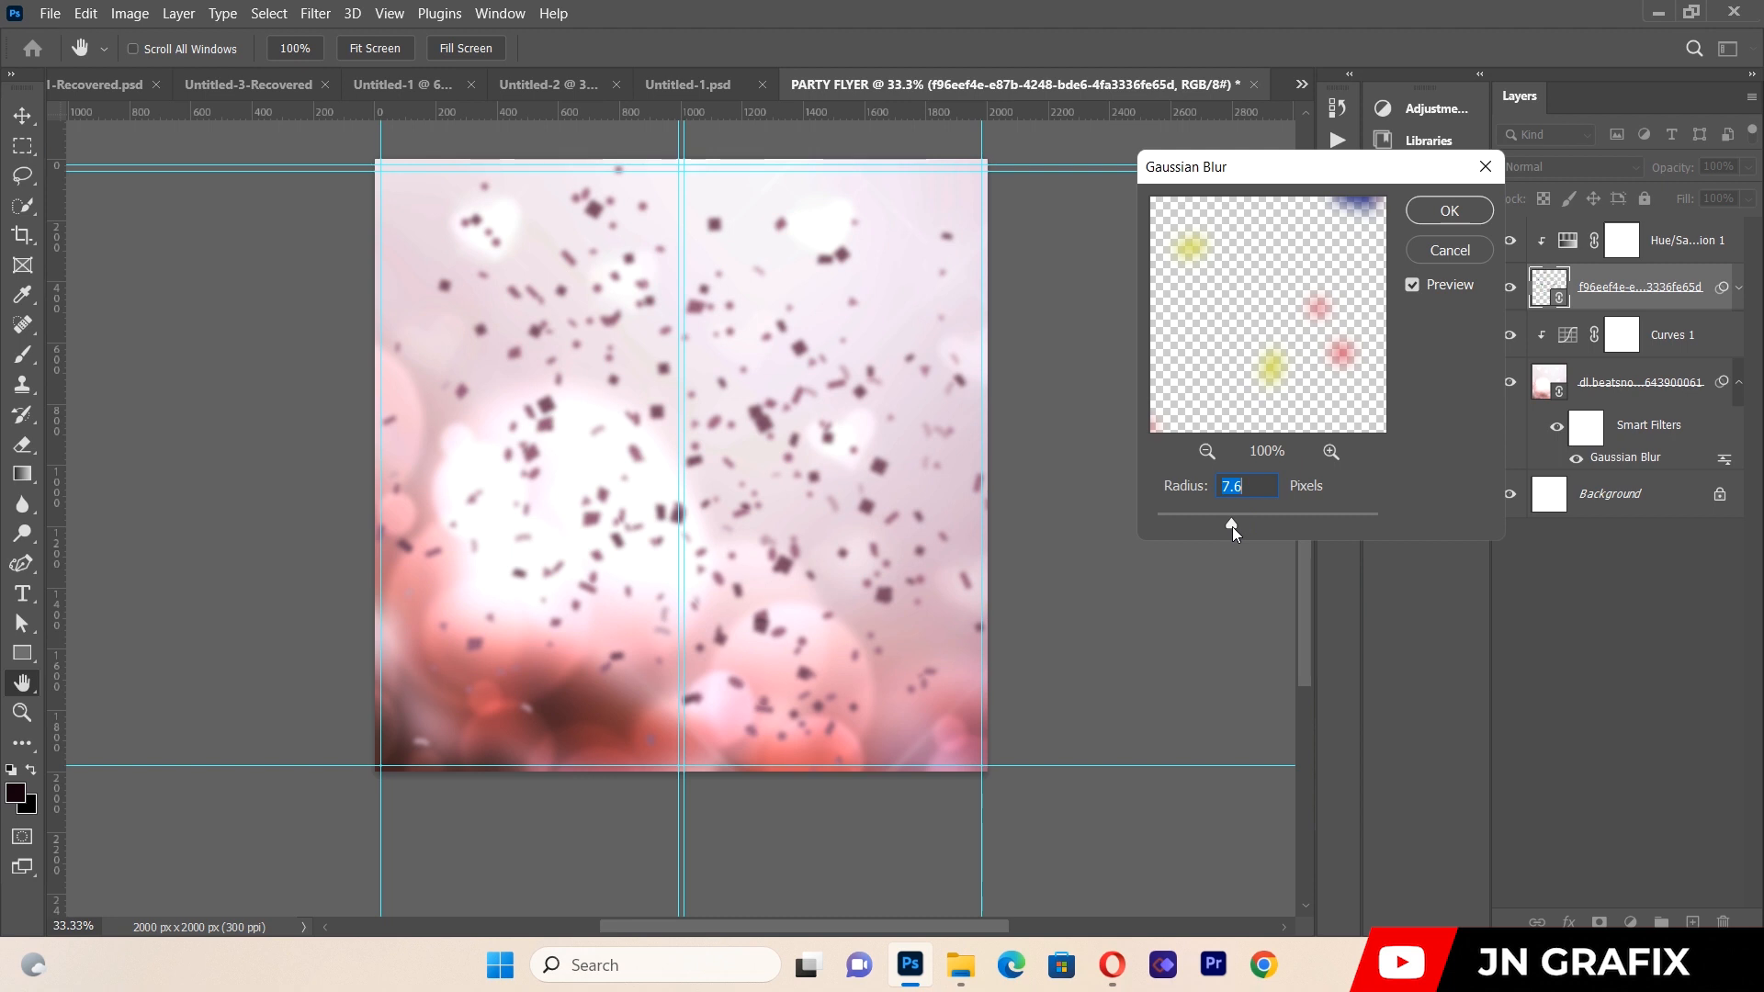
left_click(1449, 211)
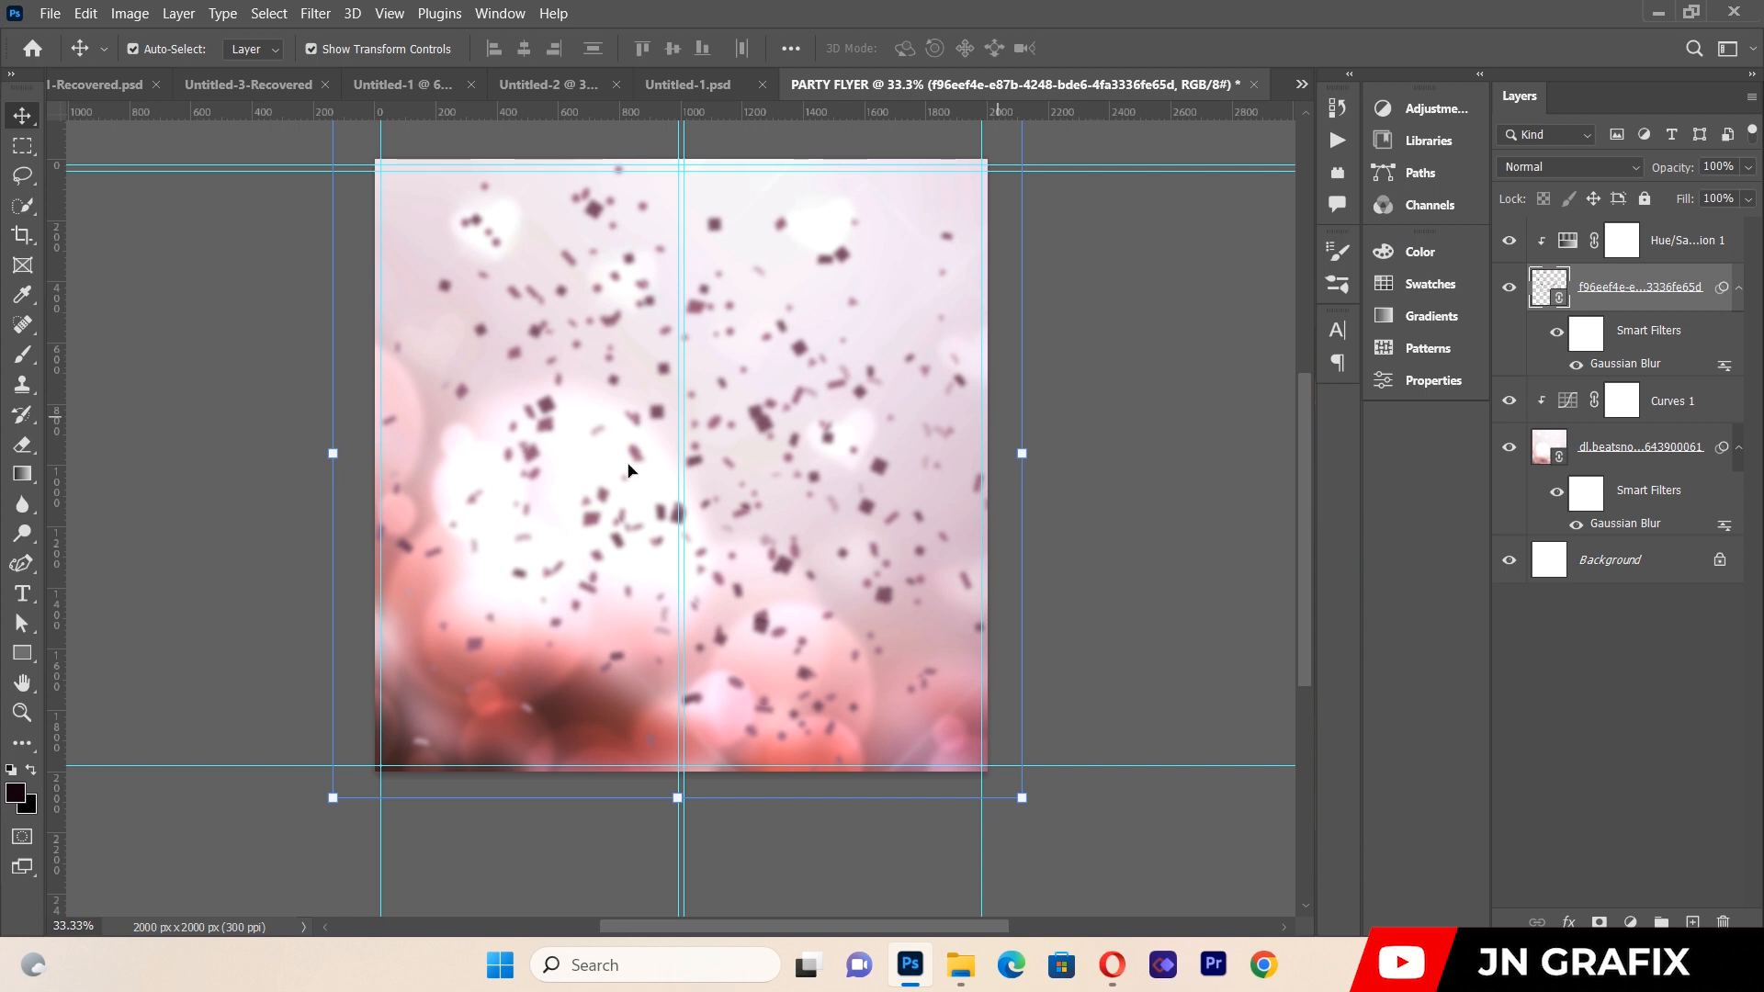
left_click(198, 353)
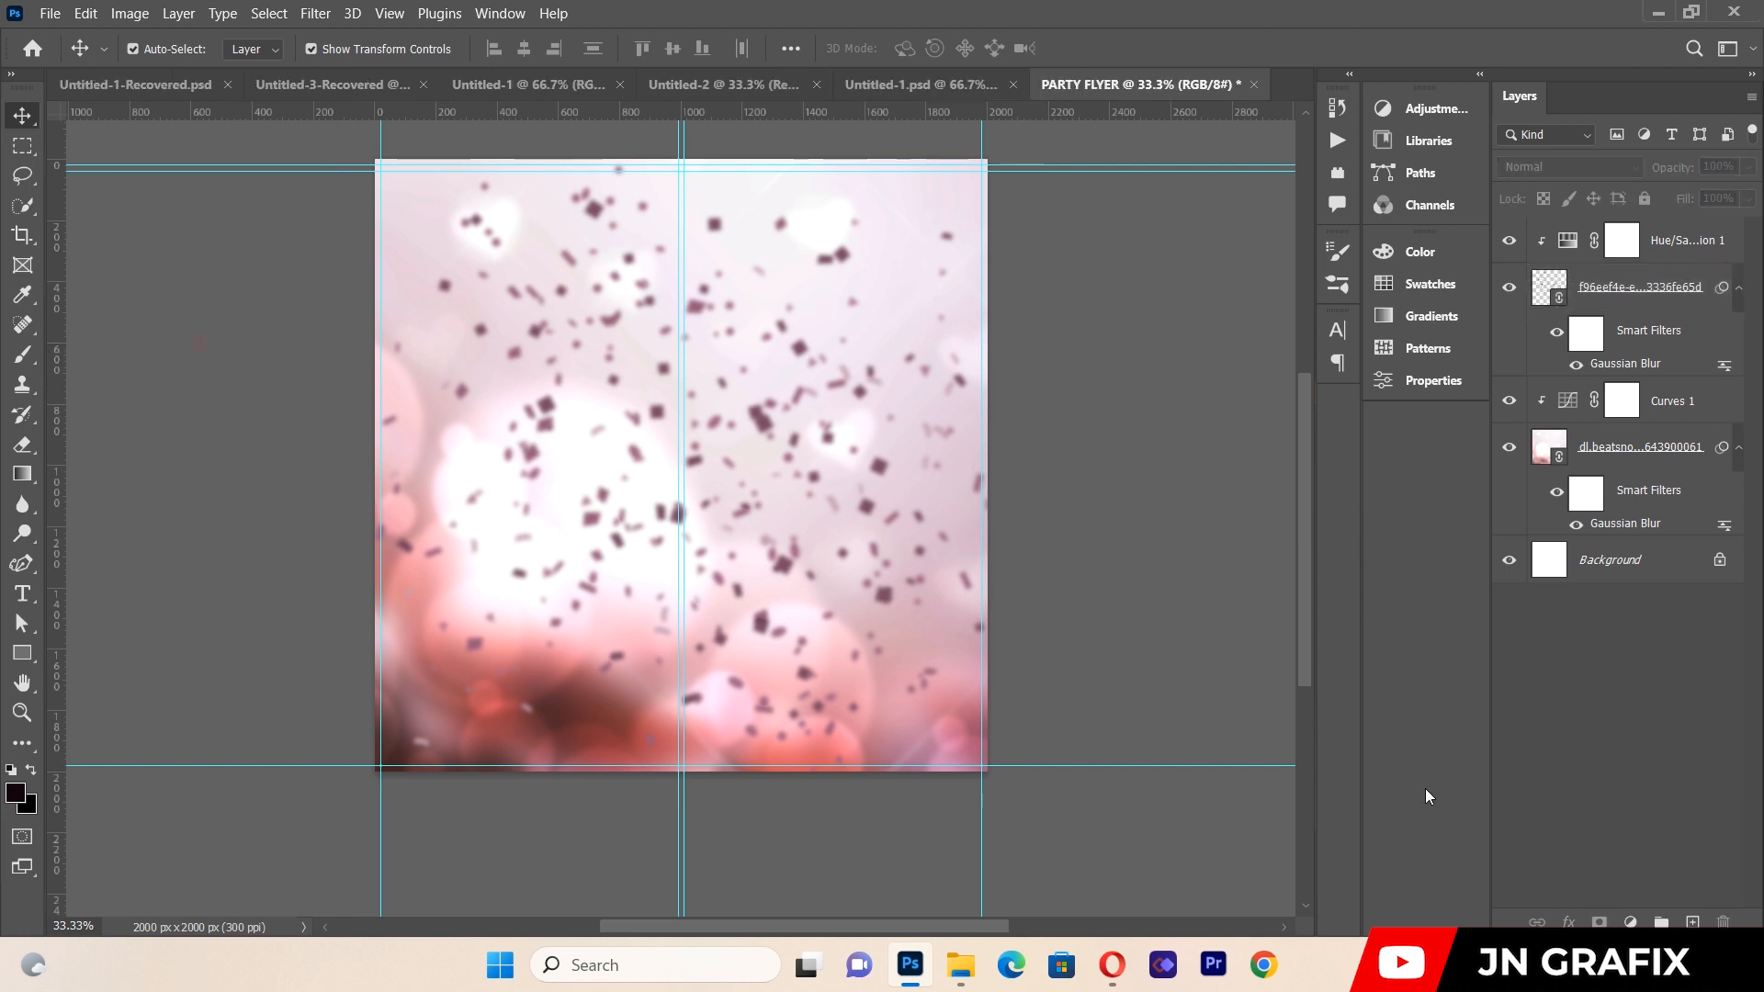
Add a new empty layer above the Hue/Saturation adjustment and choose the 4694 px rough paint-stroke tip for the Brush tool.
left_click(1691, 922)
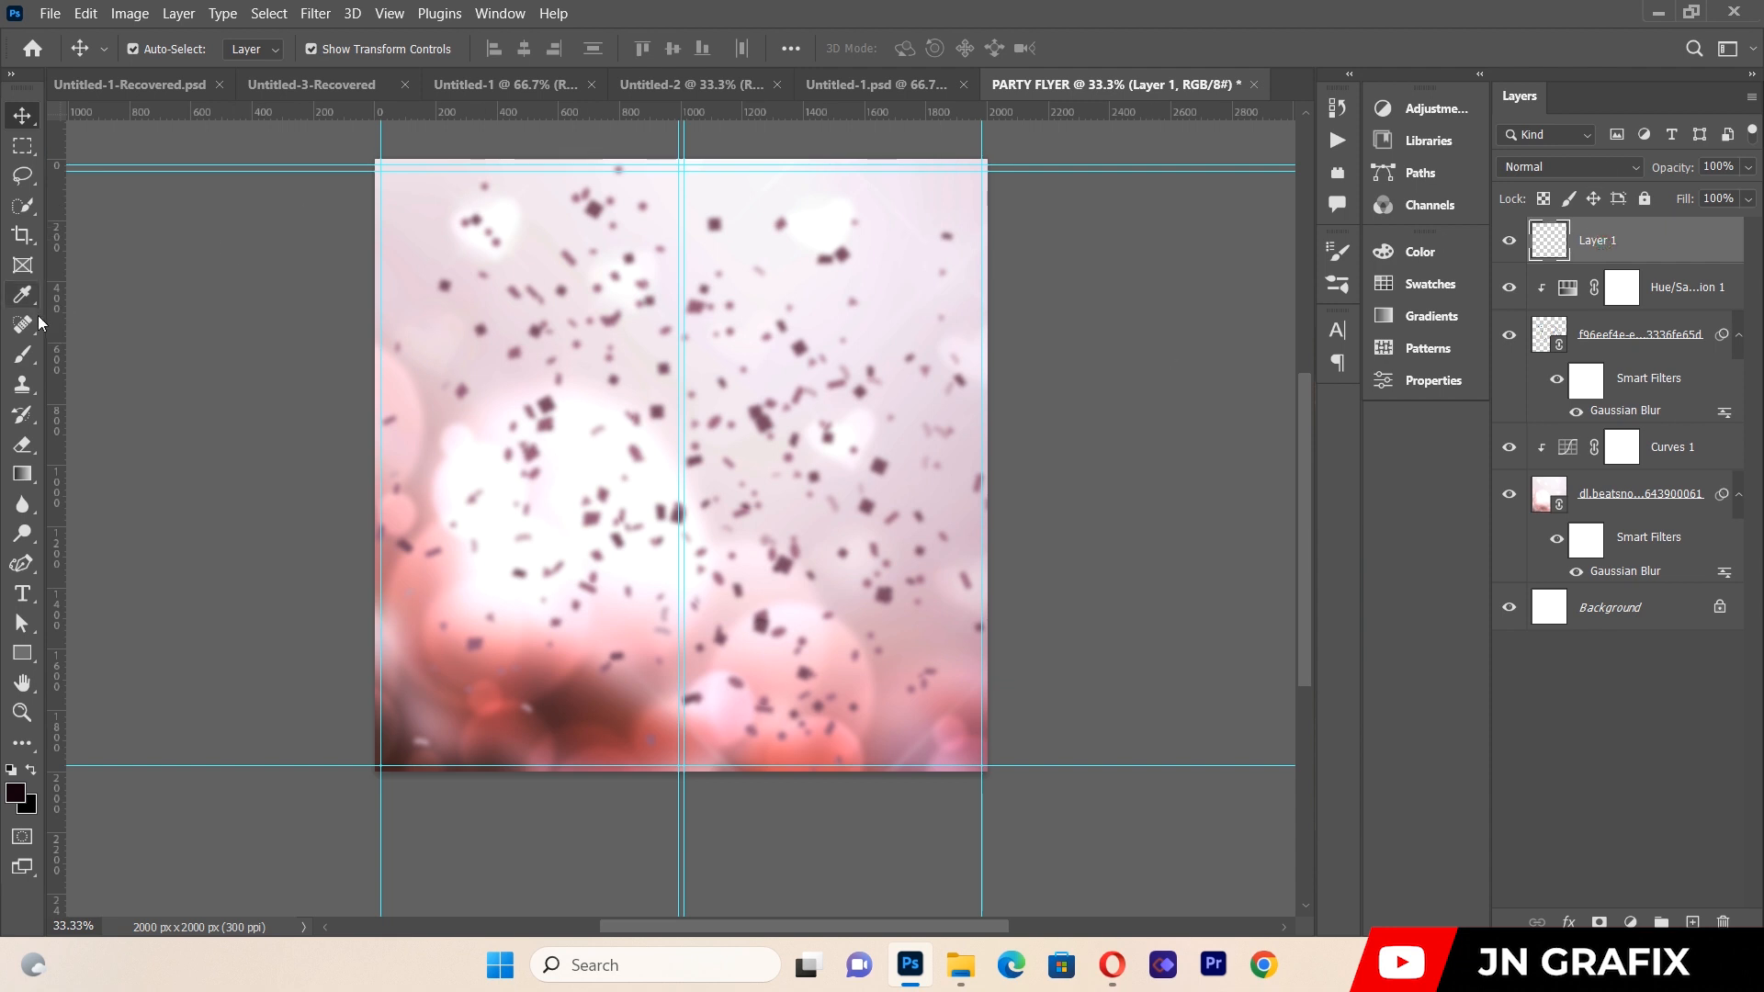
left_click(22, 356)
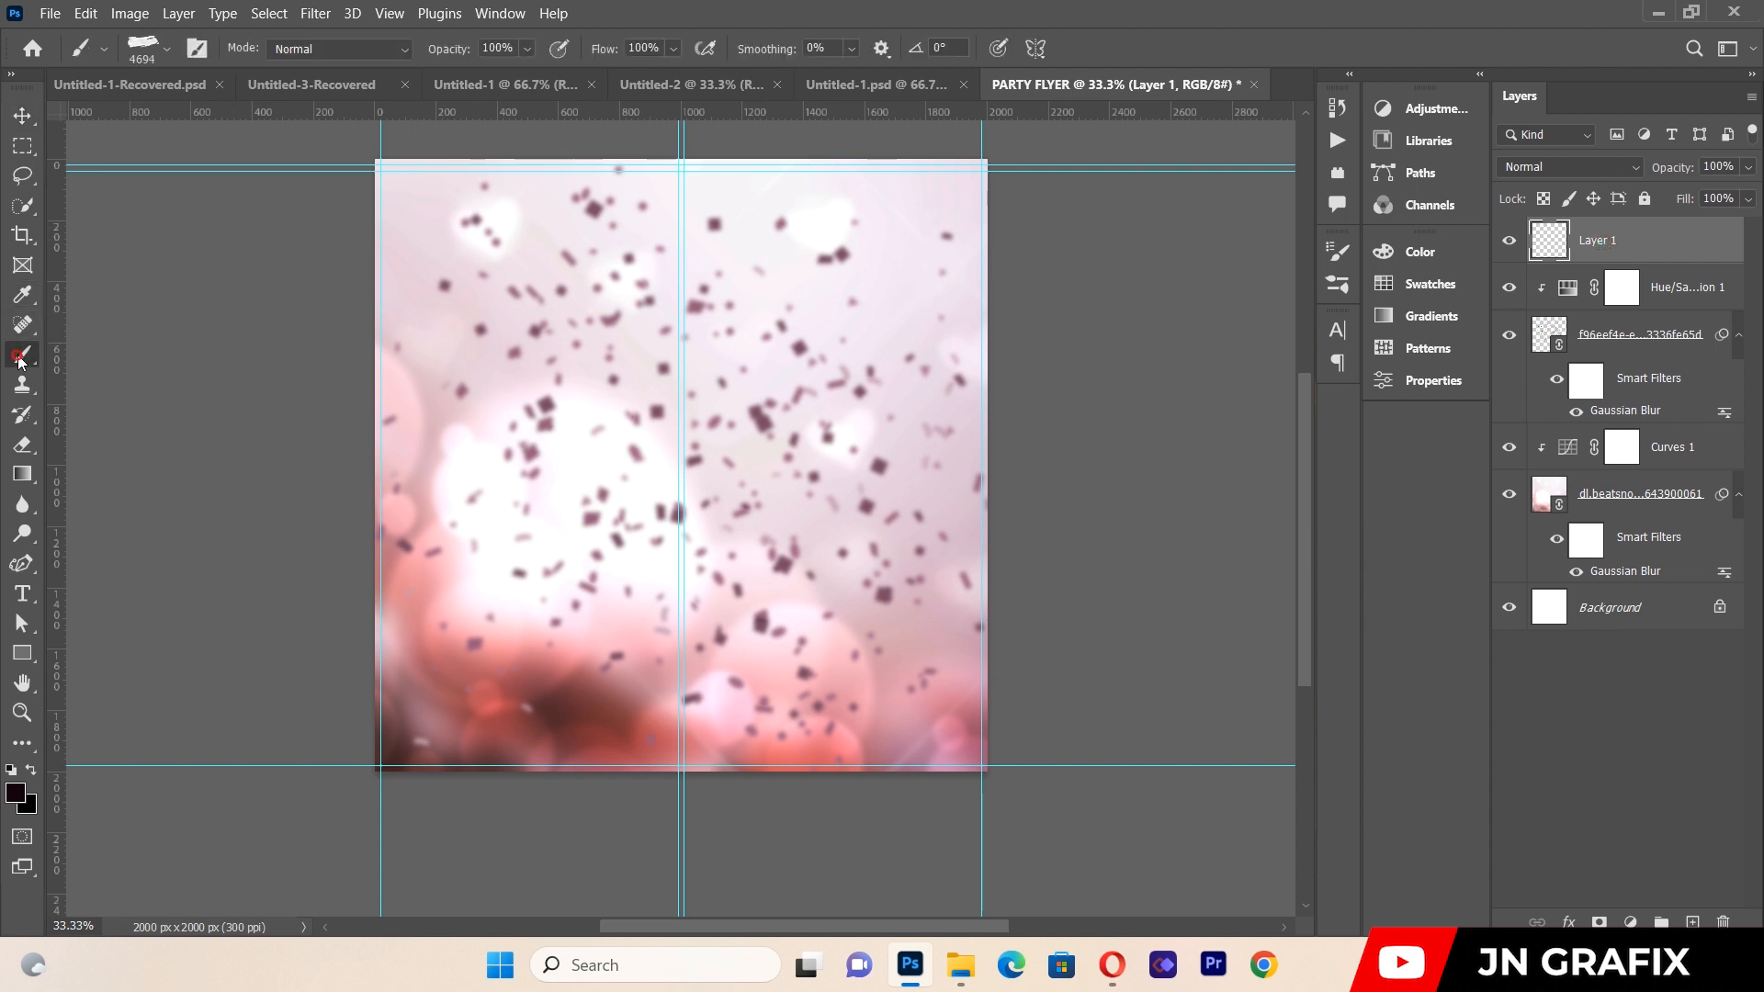
left_click(195, 49)
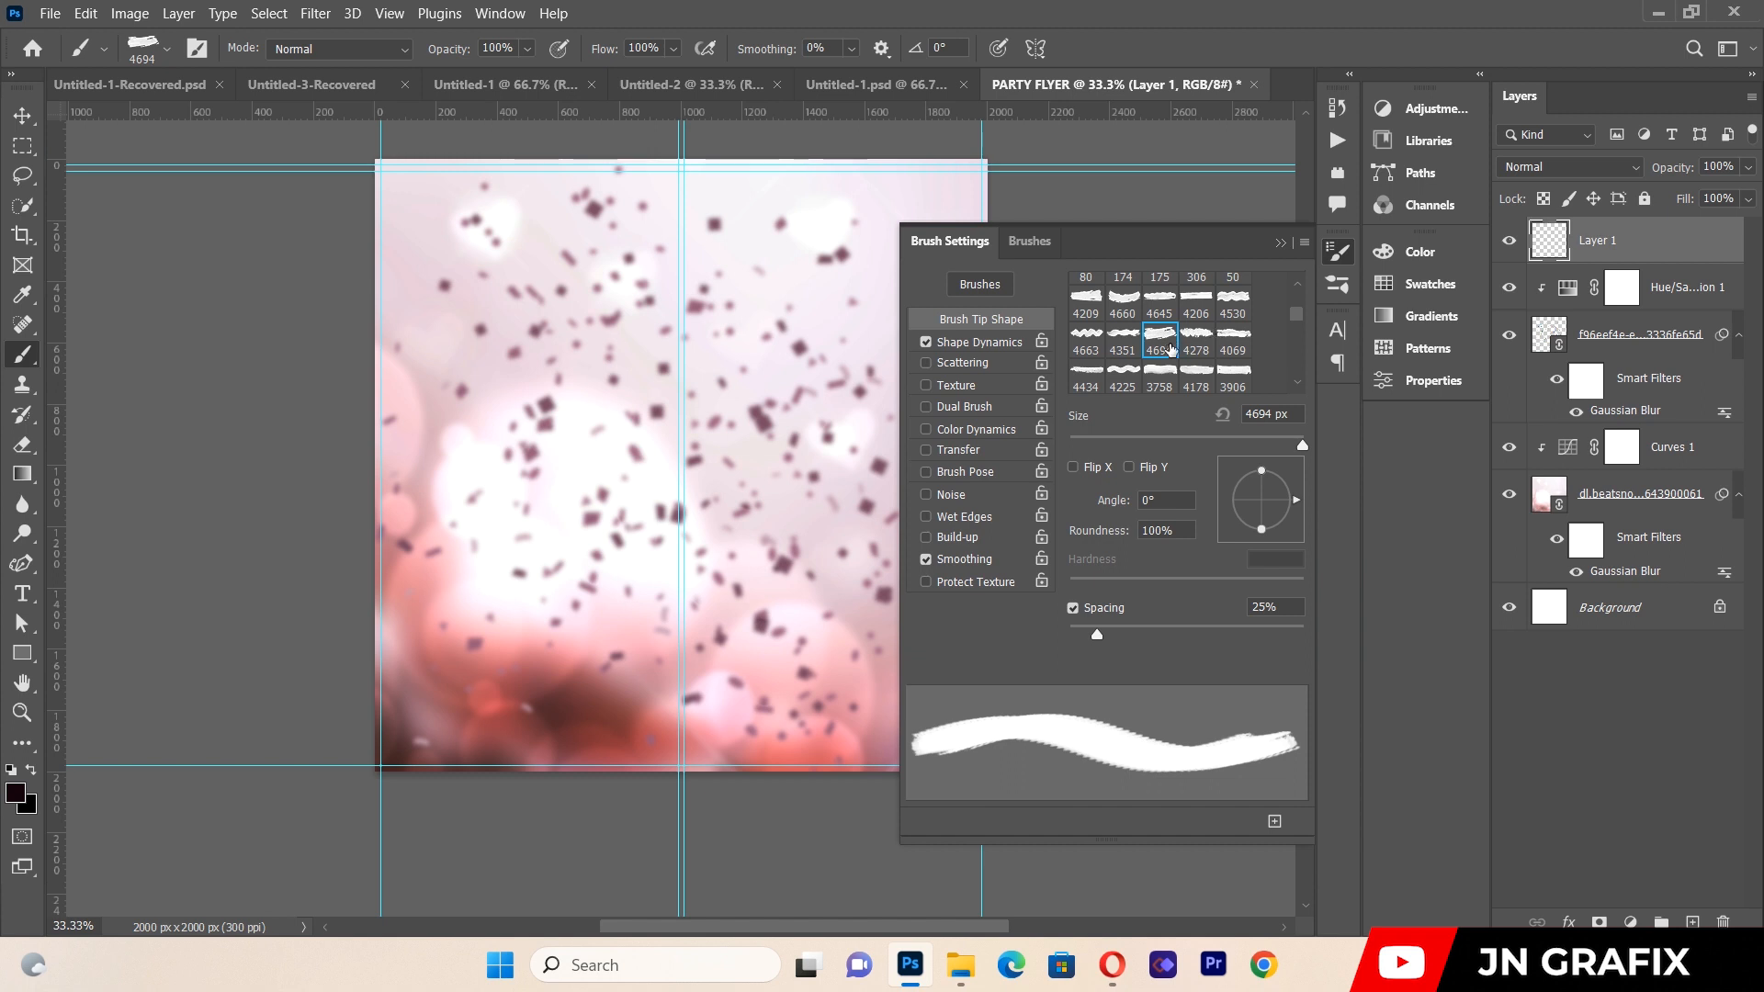
double_click(1159, 338)
left_click(1160, 338)
left_click(1283, 244)
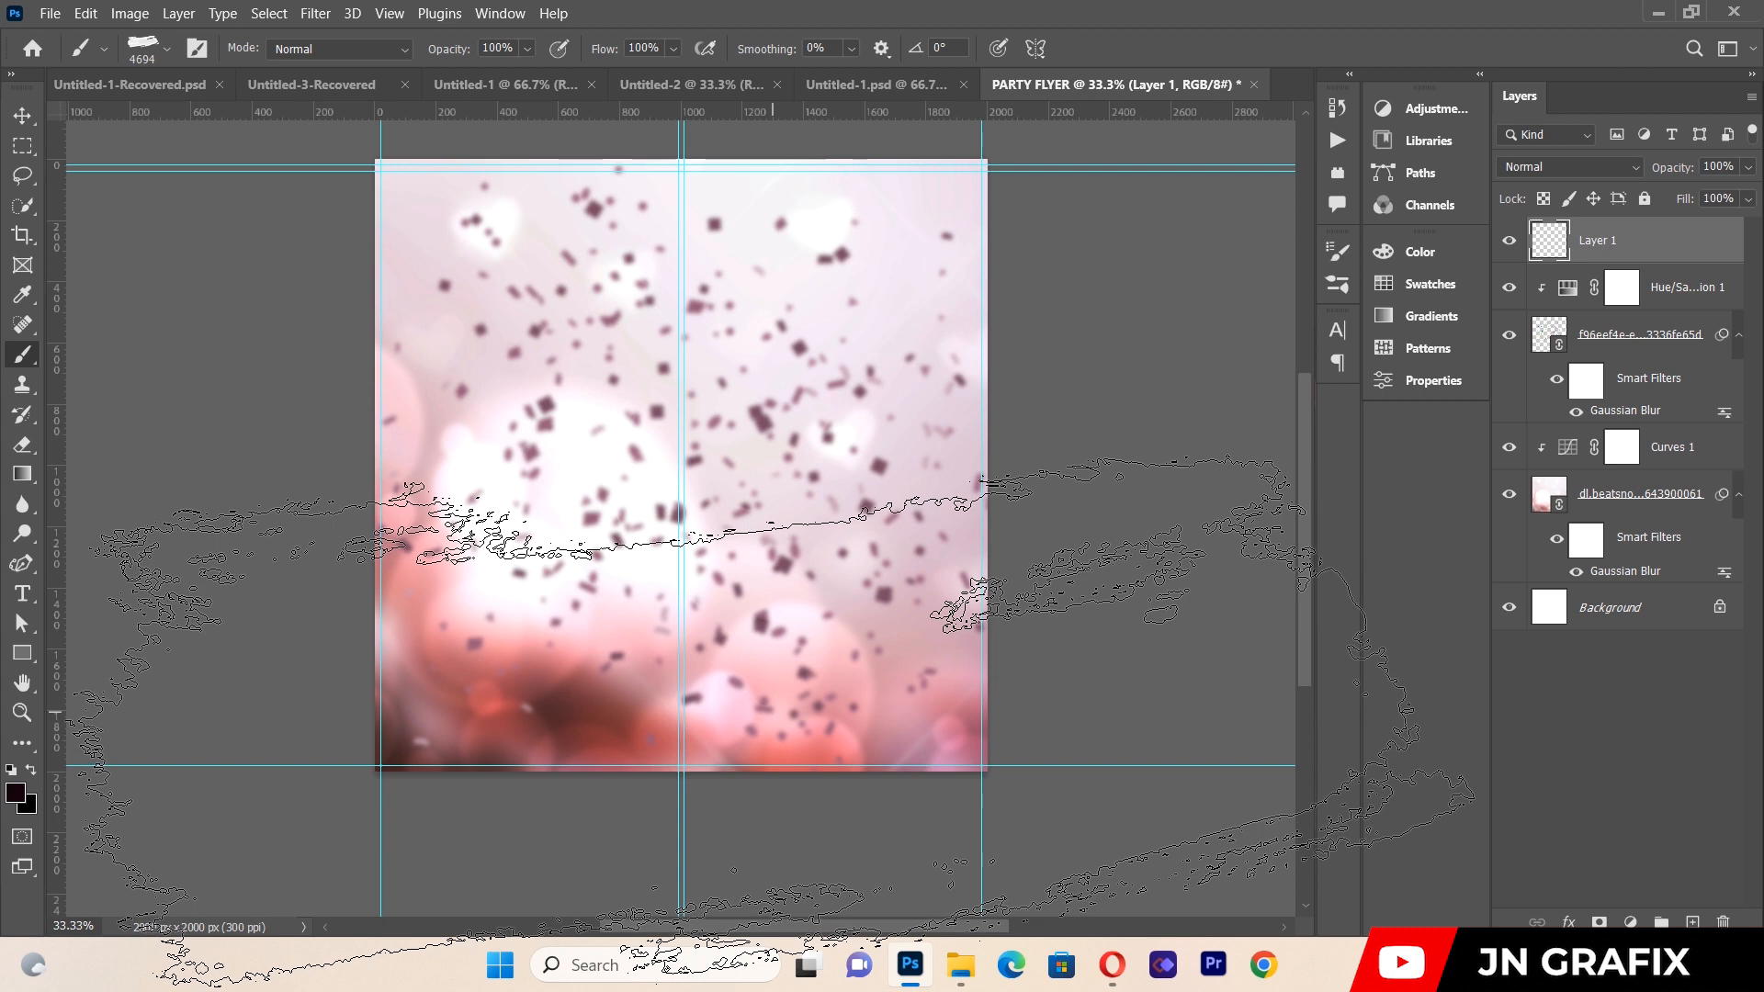
Set the foreground color to #2c0319 and stamp the rough brush once over the lower half of the canvas.
left_click(15, 793)
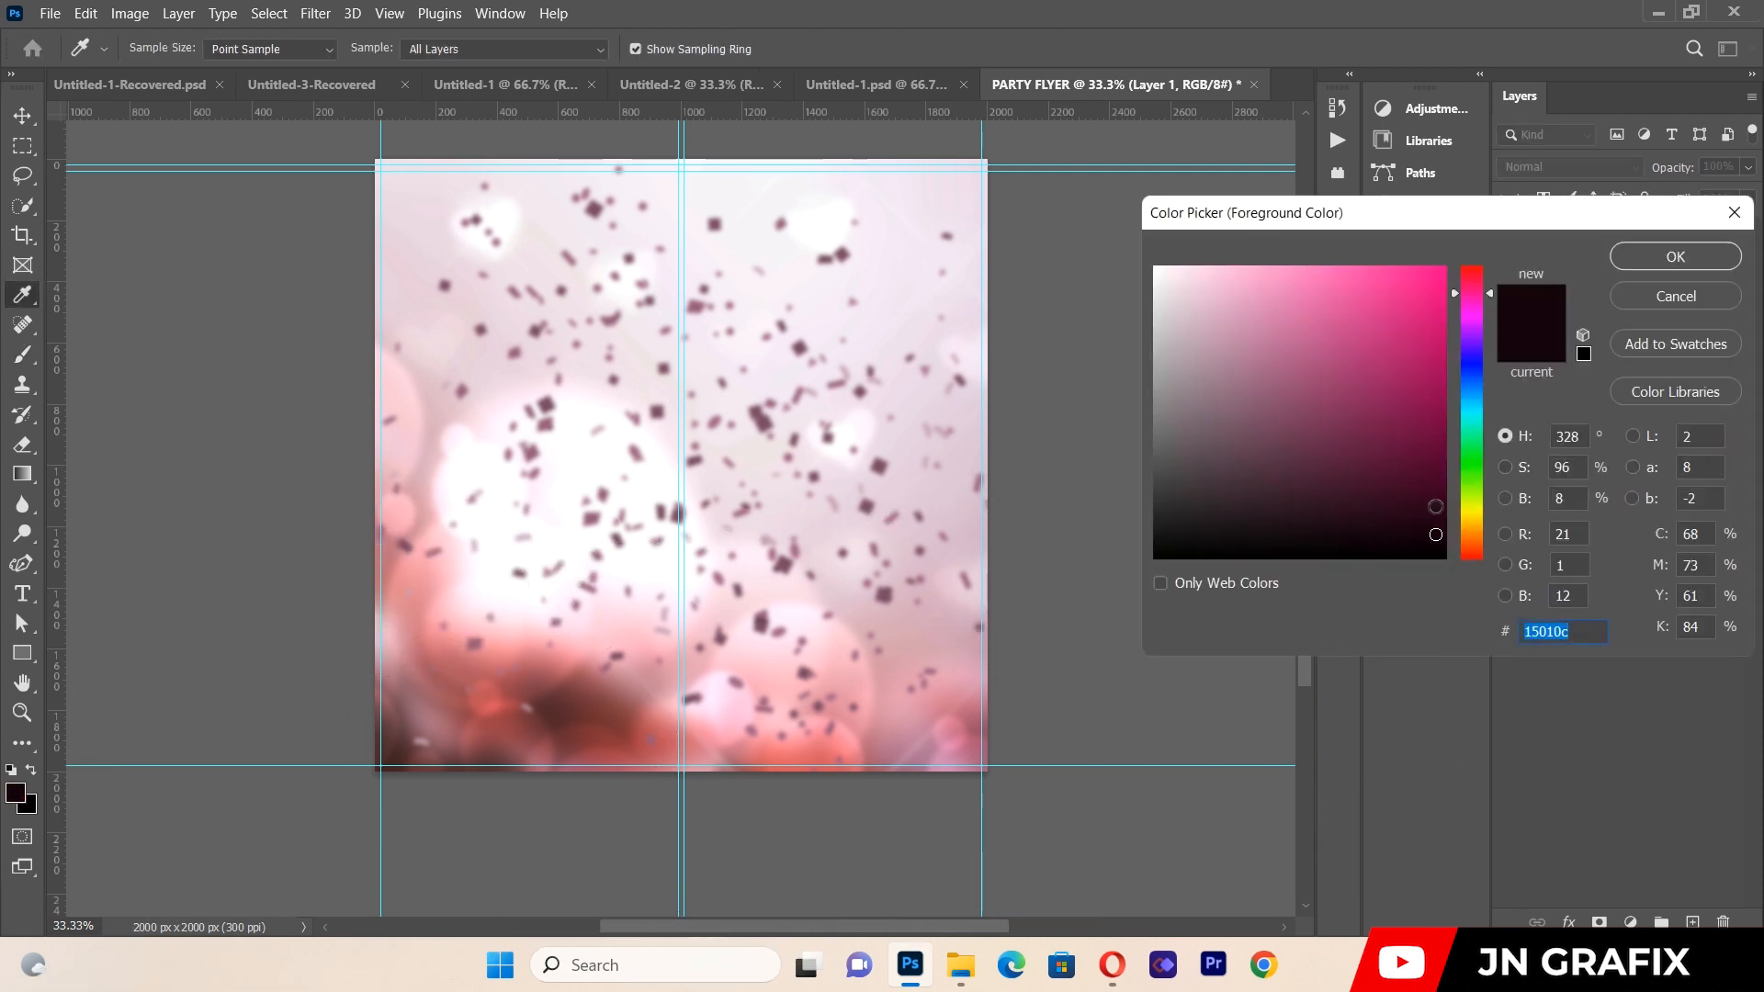
left_click(1436, 507)
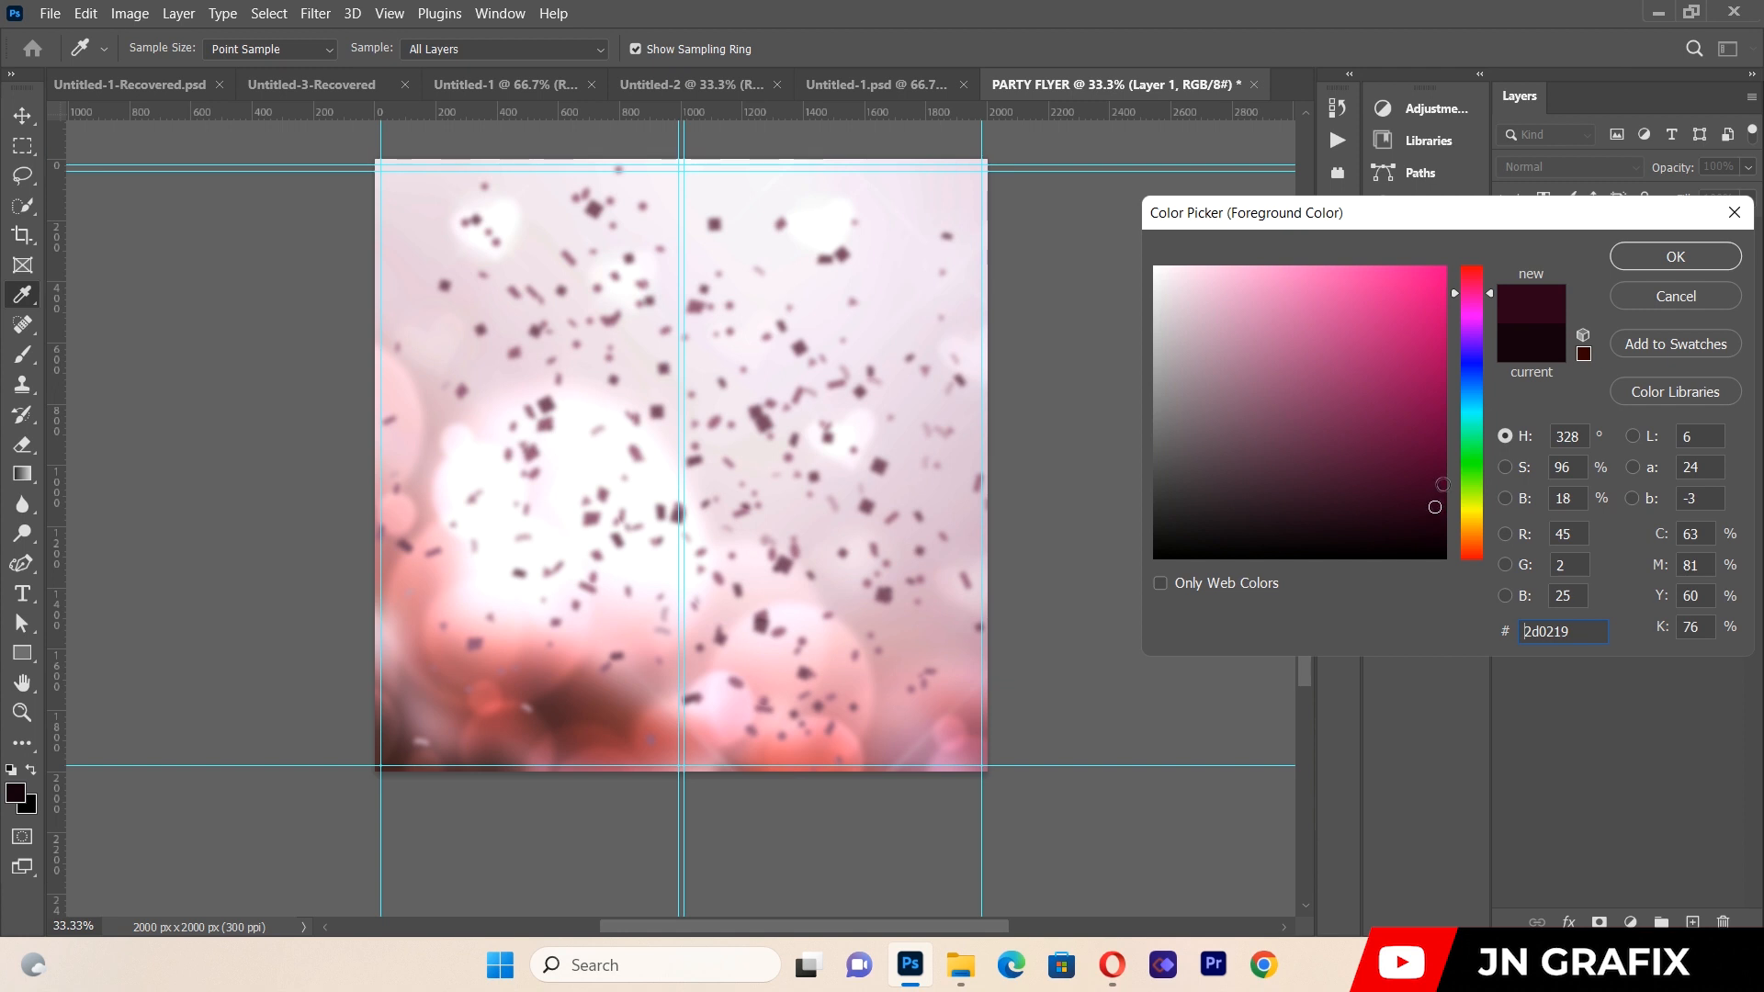
key("BackSpace")
key("BackSpace")
key("BackSpace")
key("BackSpace")
key("BackSpace")
key("BackSpace")
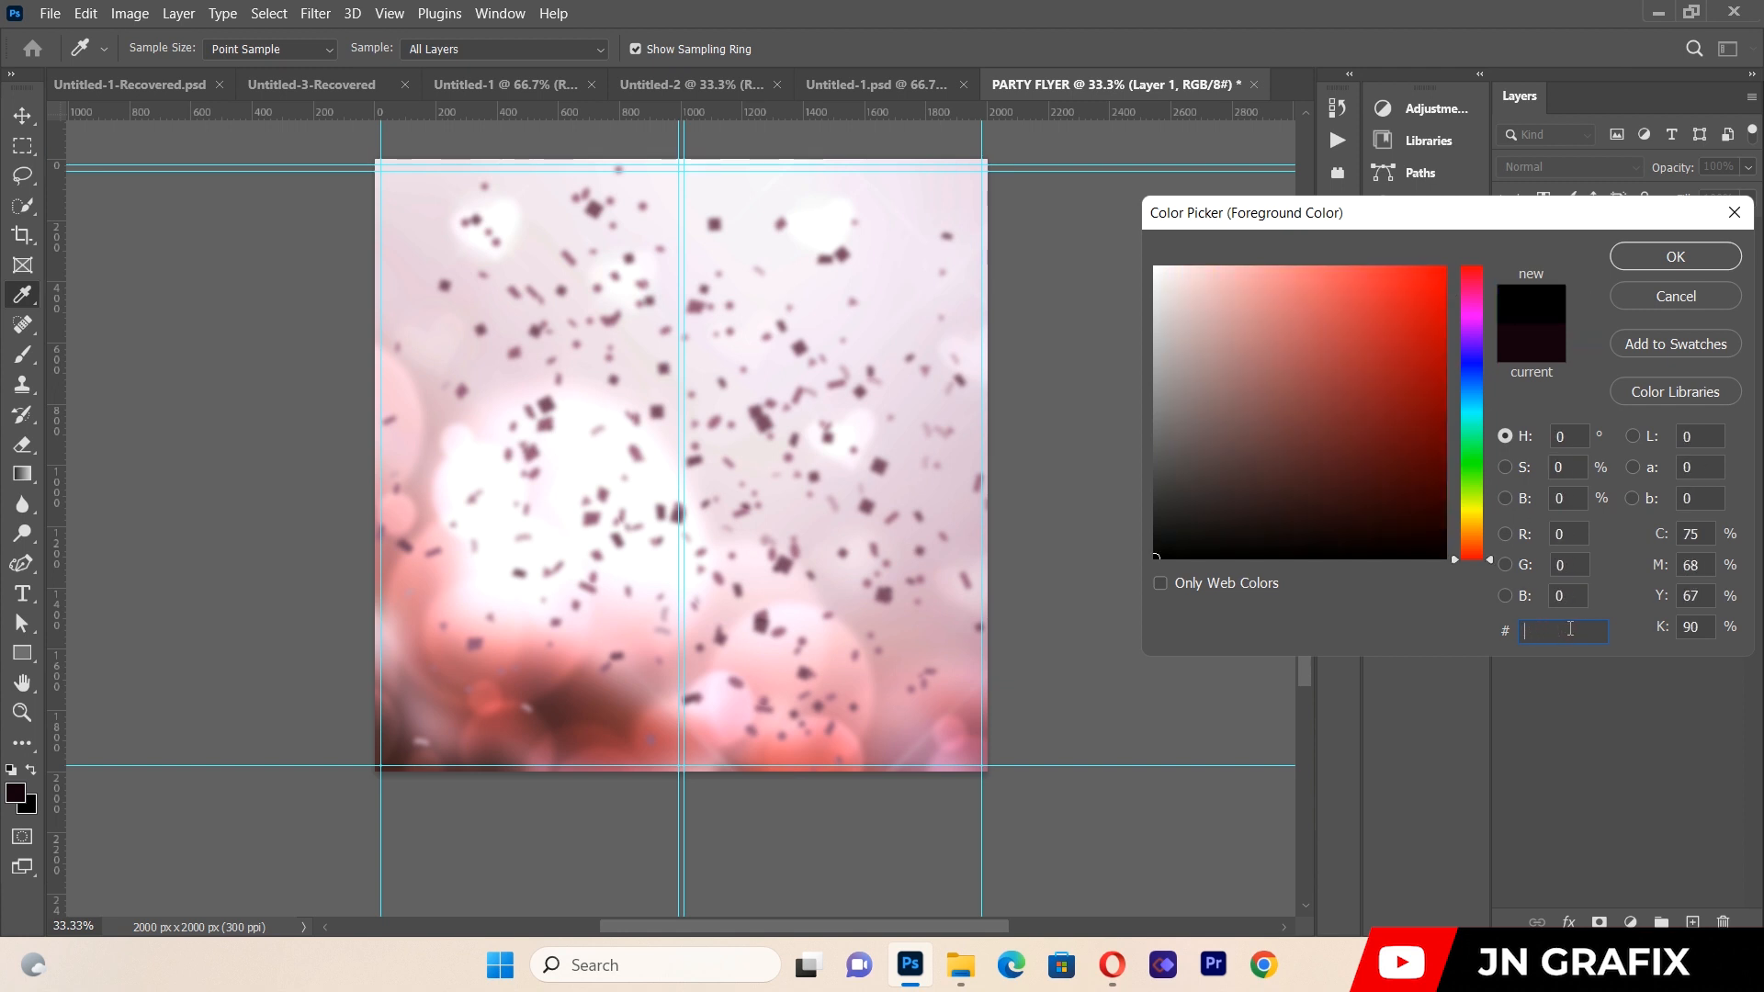
type("2c")
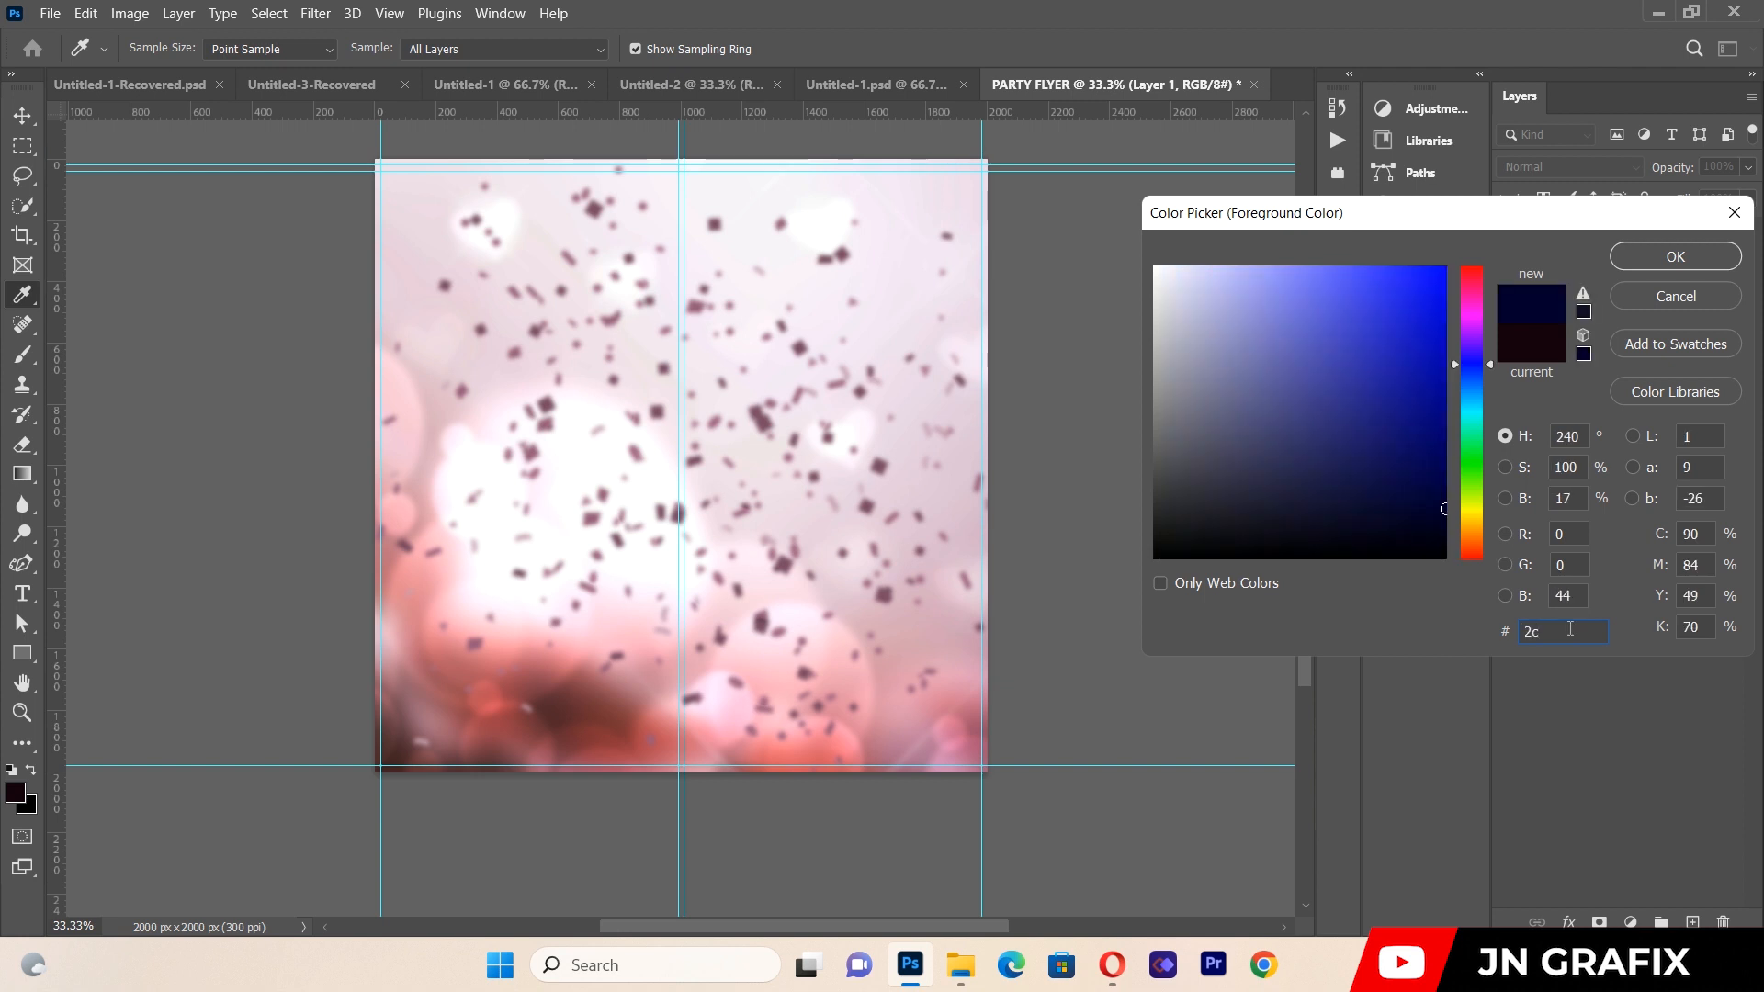
type("0")
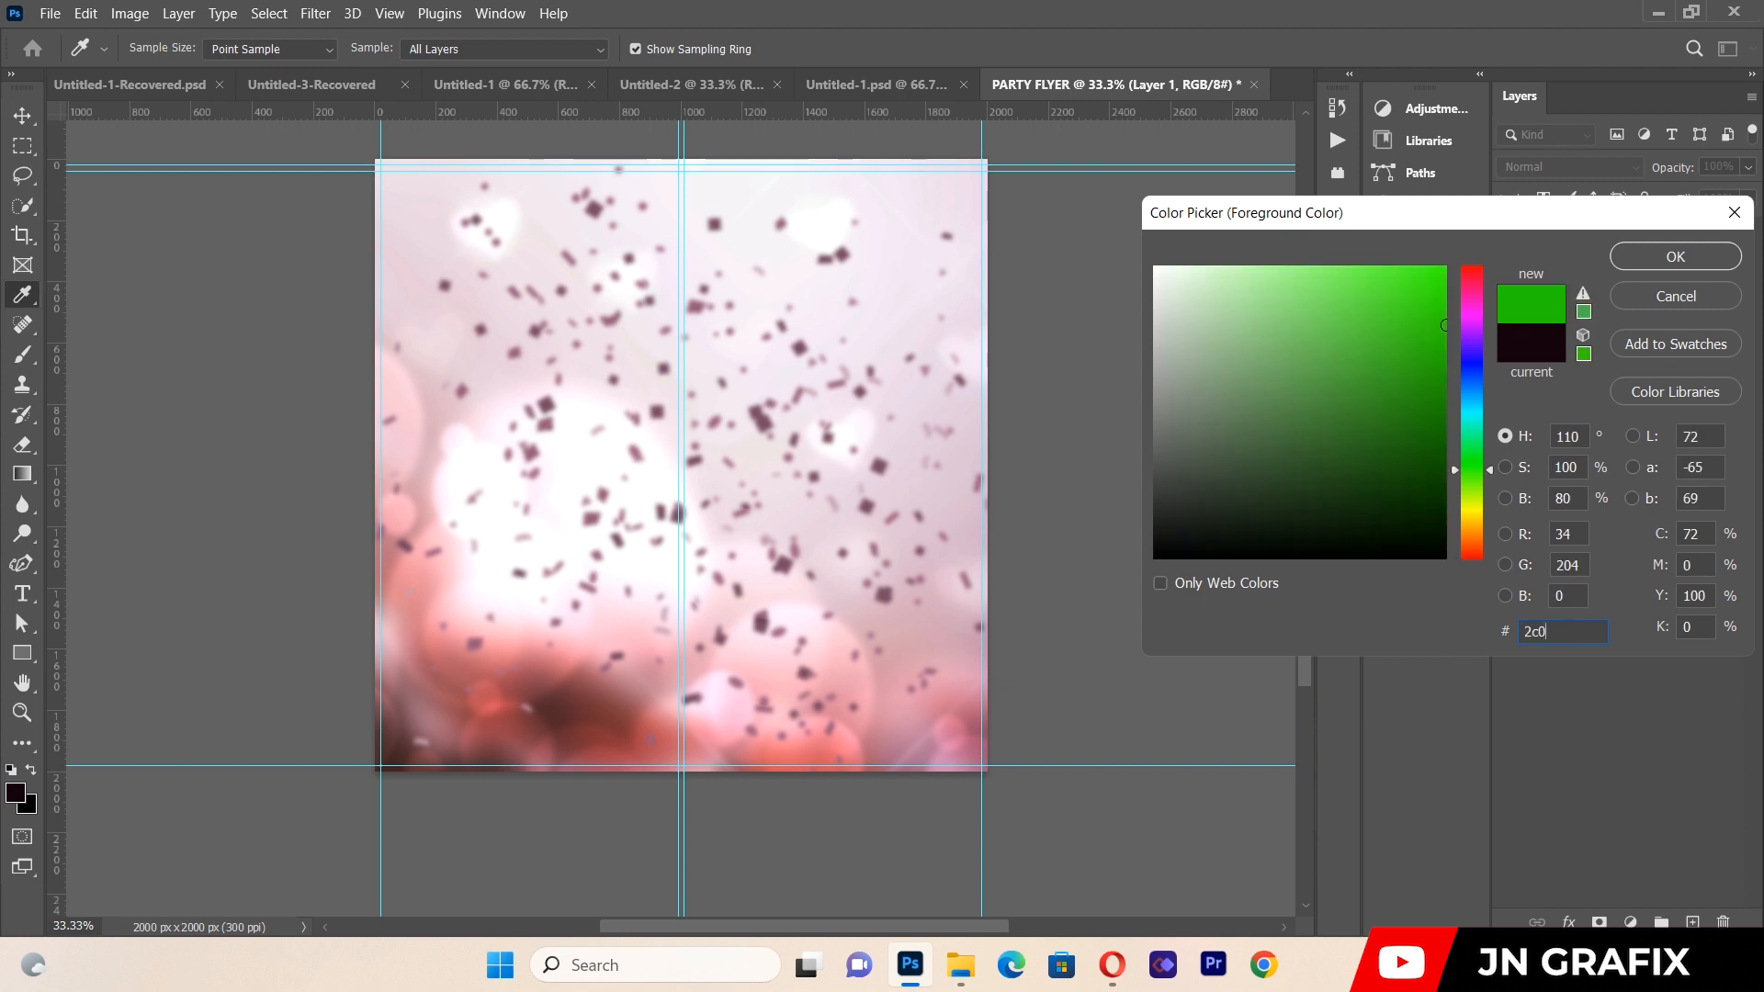
type("319")
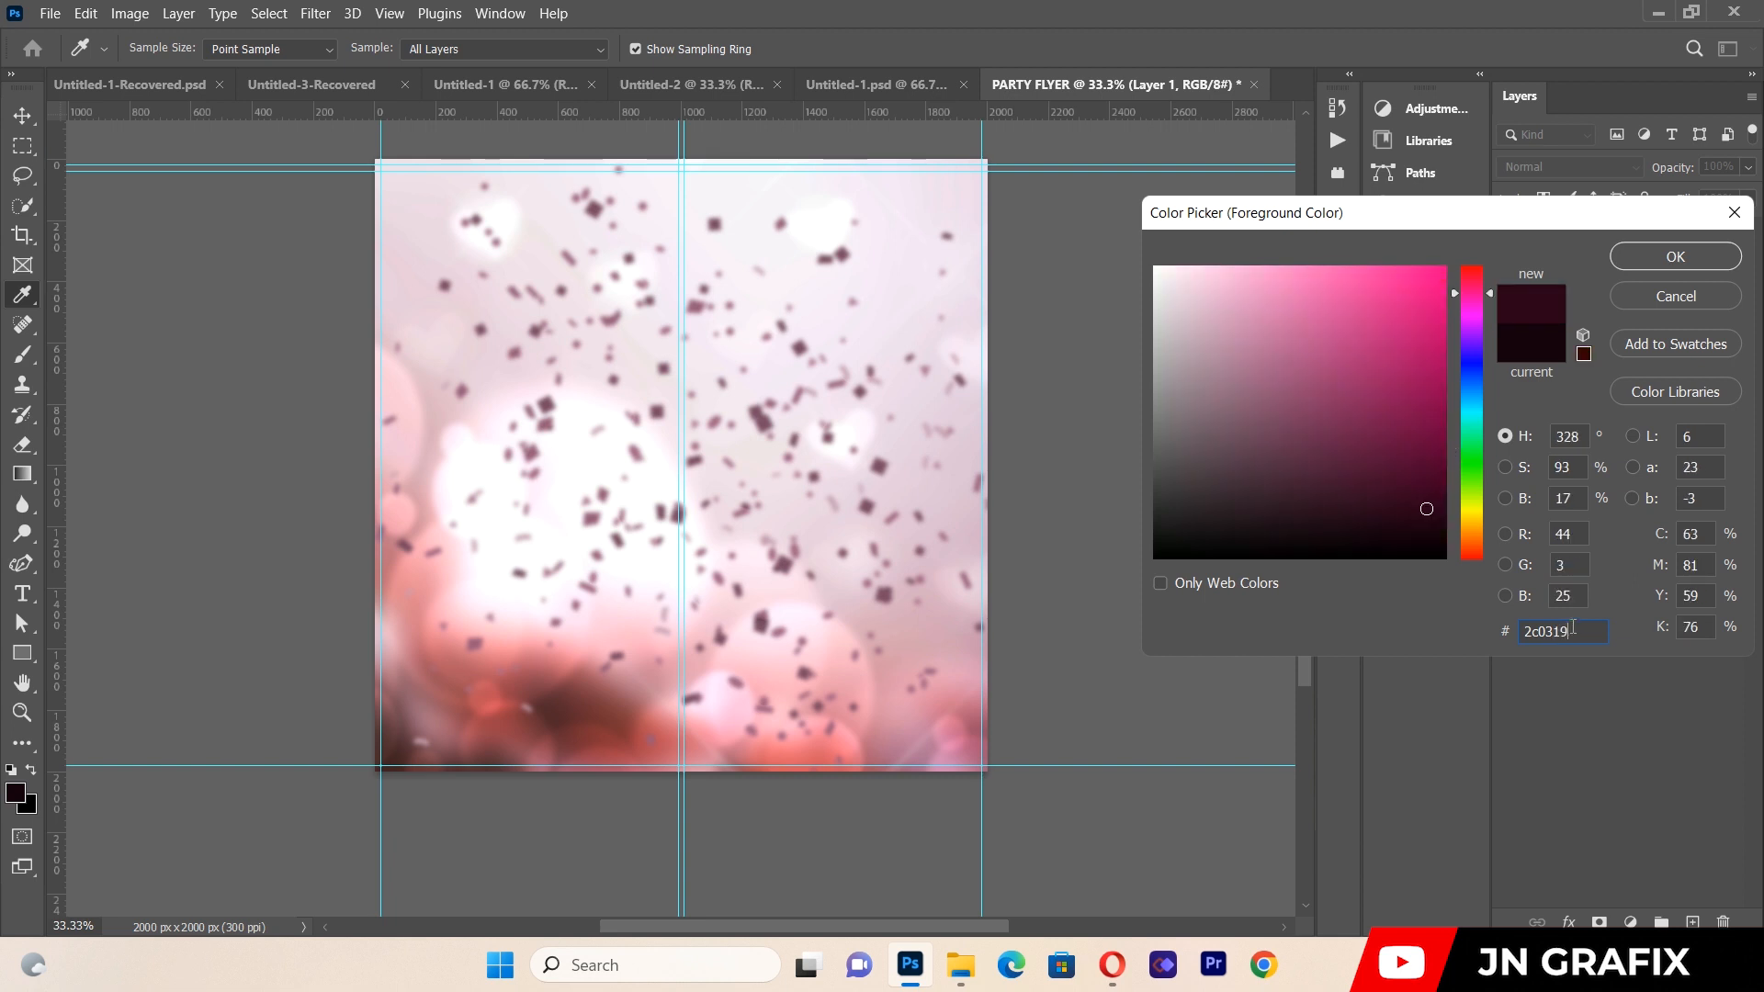
left_click(1635, 261)
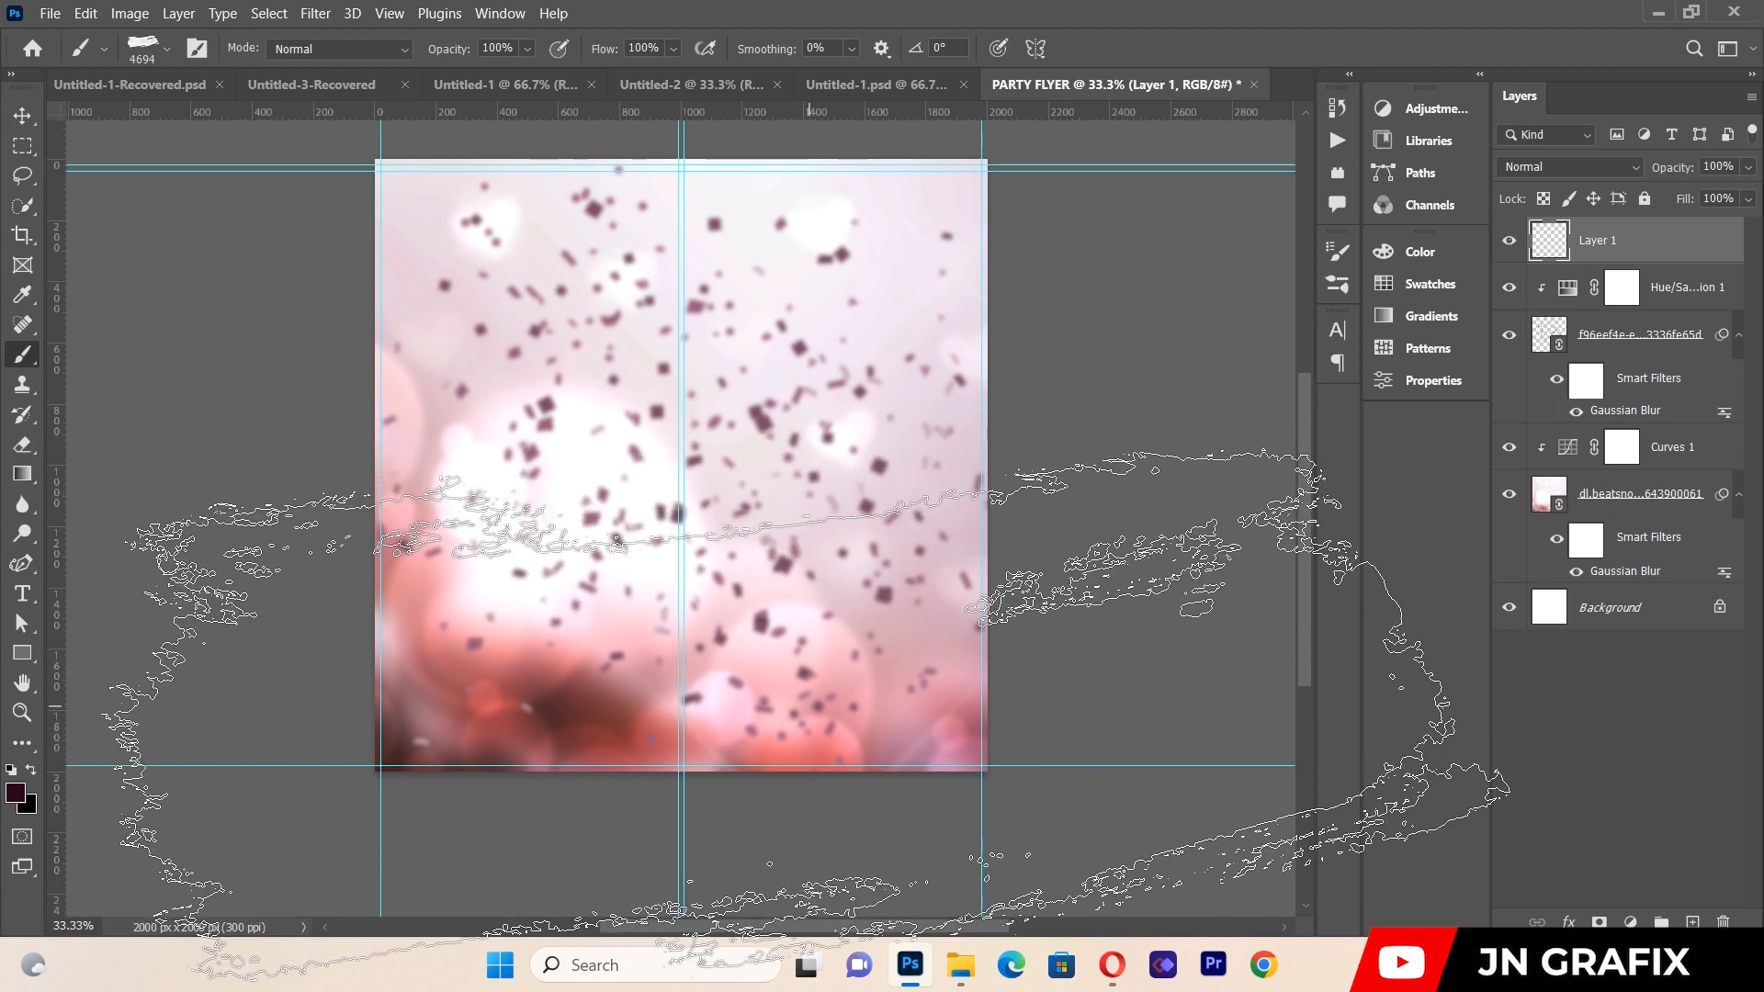
left_click(804, 696)
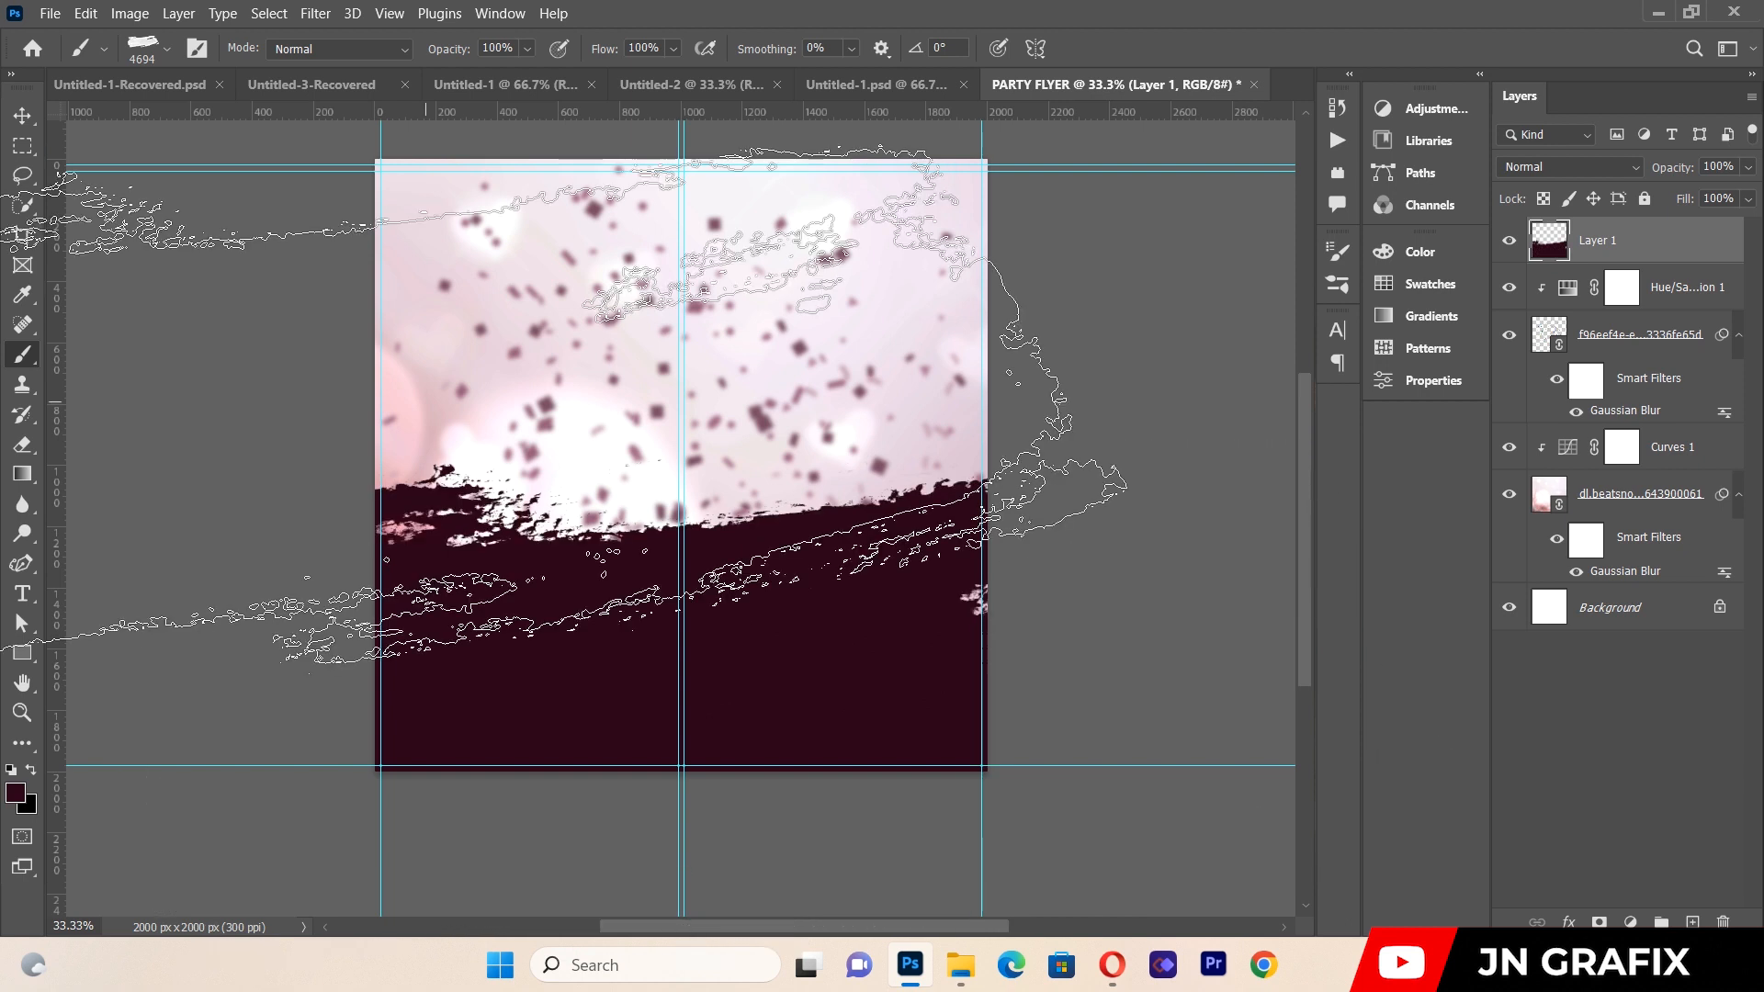
Rotate the dark brush stroke to -11.33° and scale it to 130.70%, positioned to fill the bottom of the canvas diagonally.
left_click(22, 114)
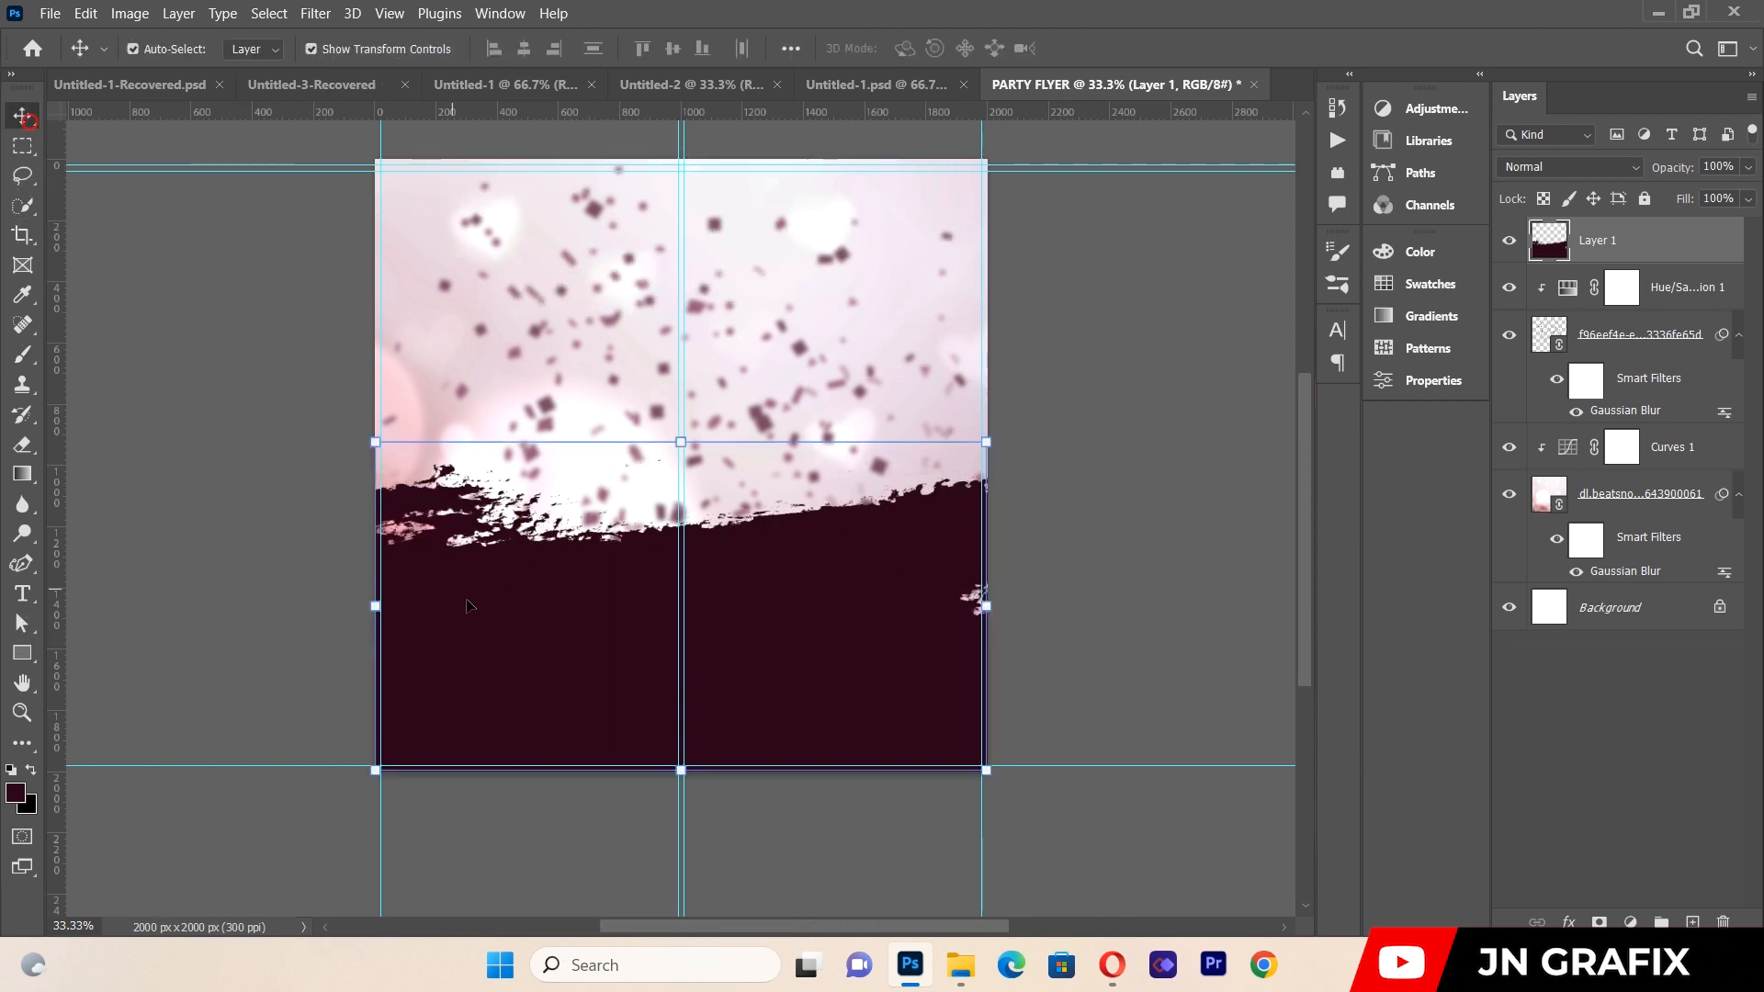
mouse_move(534, 641)
left_mouse_down()
mouse_move(533, 576)
mouse_move(532, 617)
mouse_move(583, 496)
mouse_move(534, 651)
left_mouse_up()
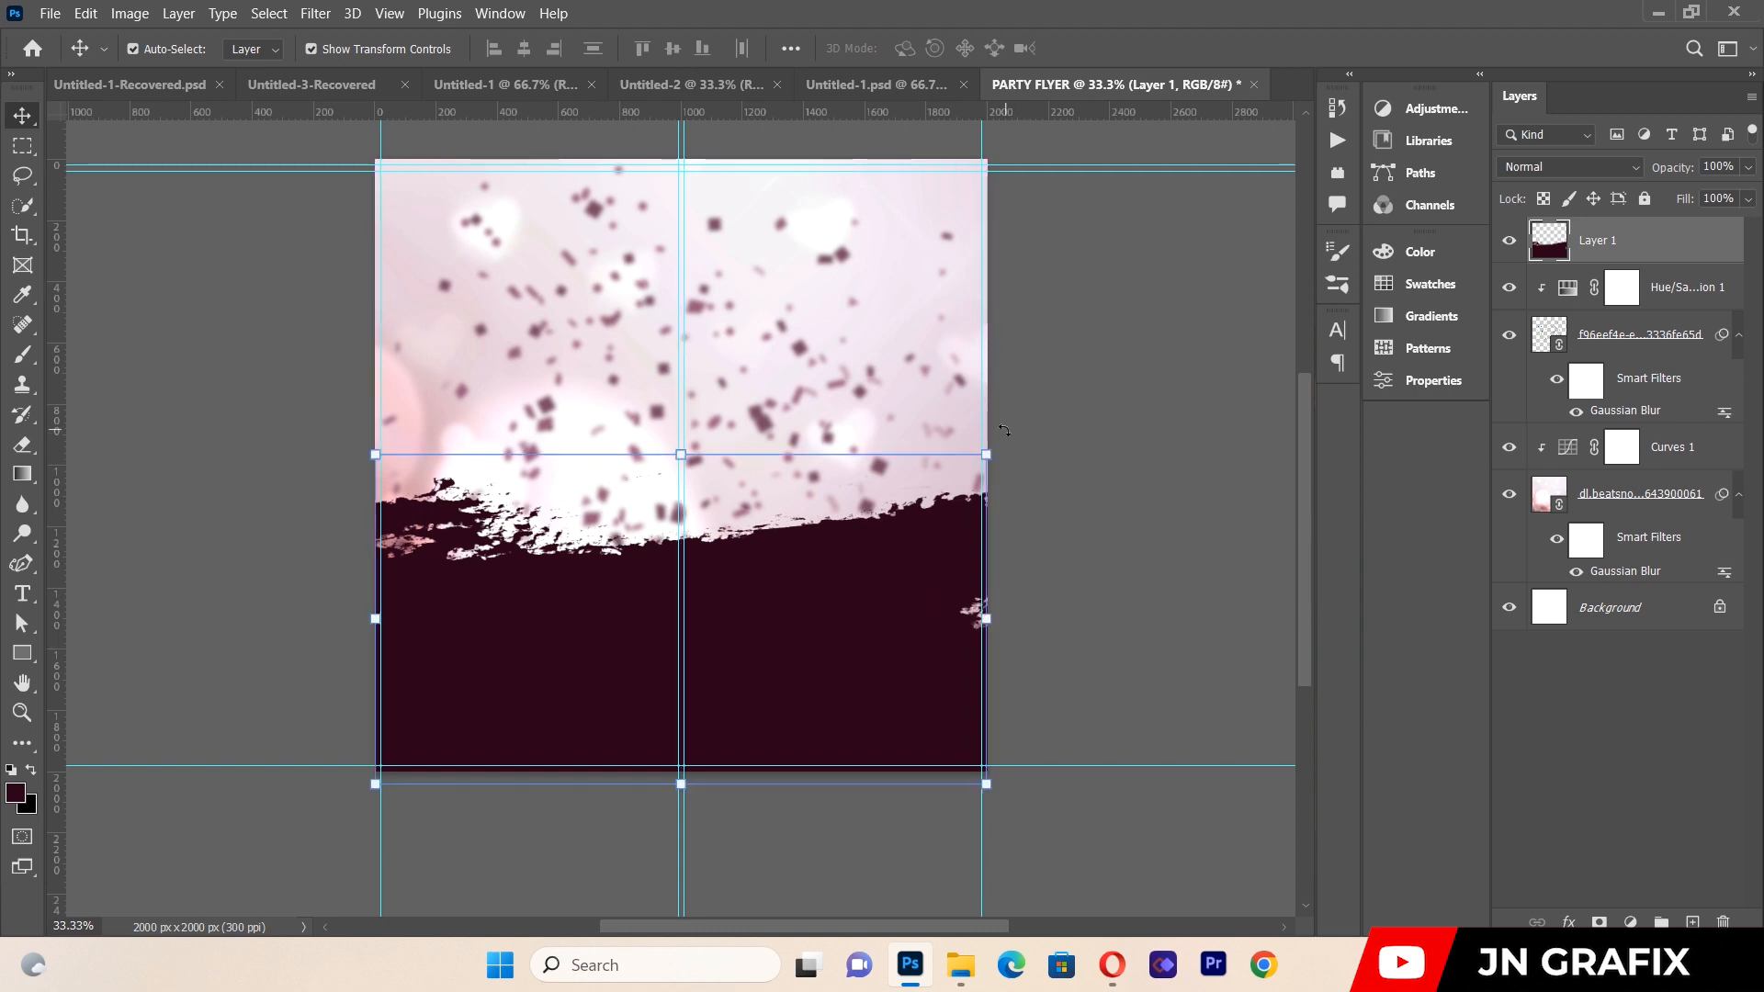
left_click_drag(1006, 430, 979, 372)
left_click_drag(981, 560, 1072, 541)
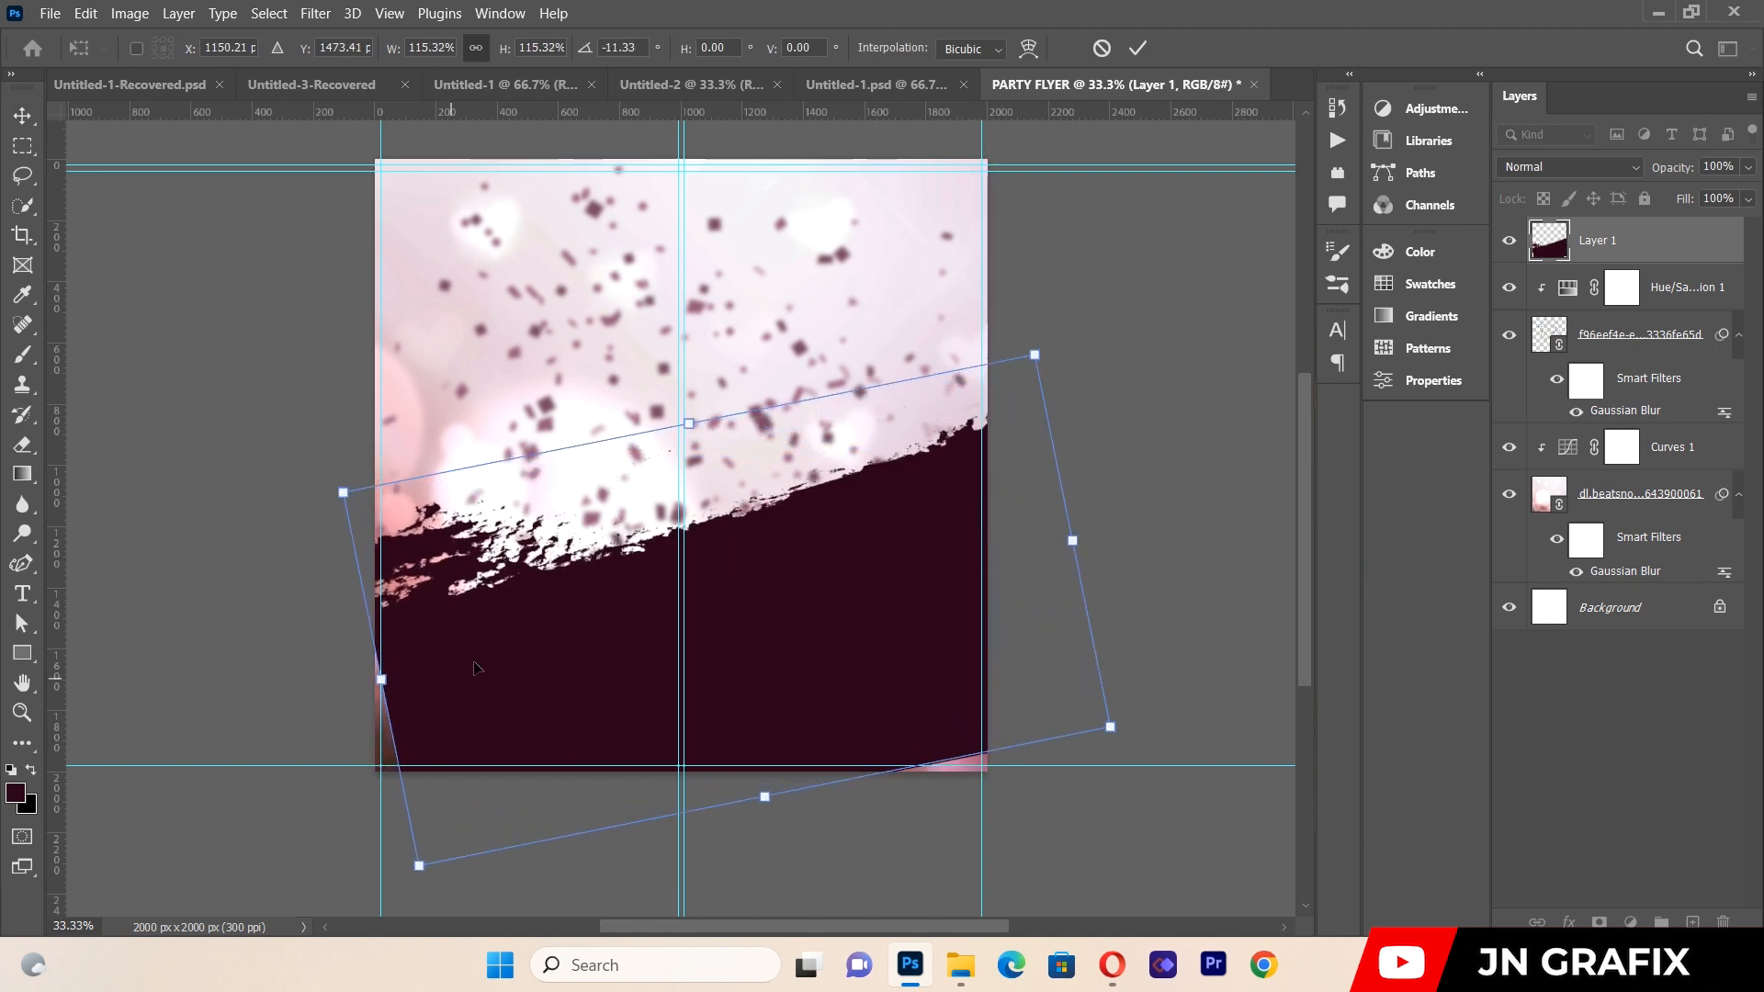
left_click_drag(381, 684, 269, 710)
left_click_drag(766, 540, 753, 552)
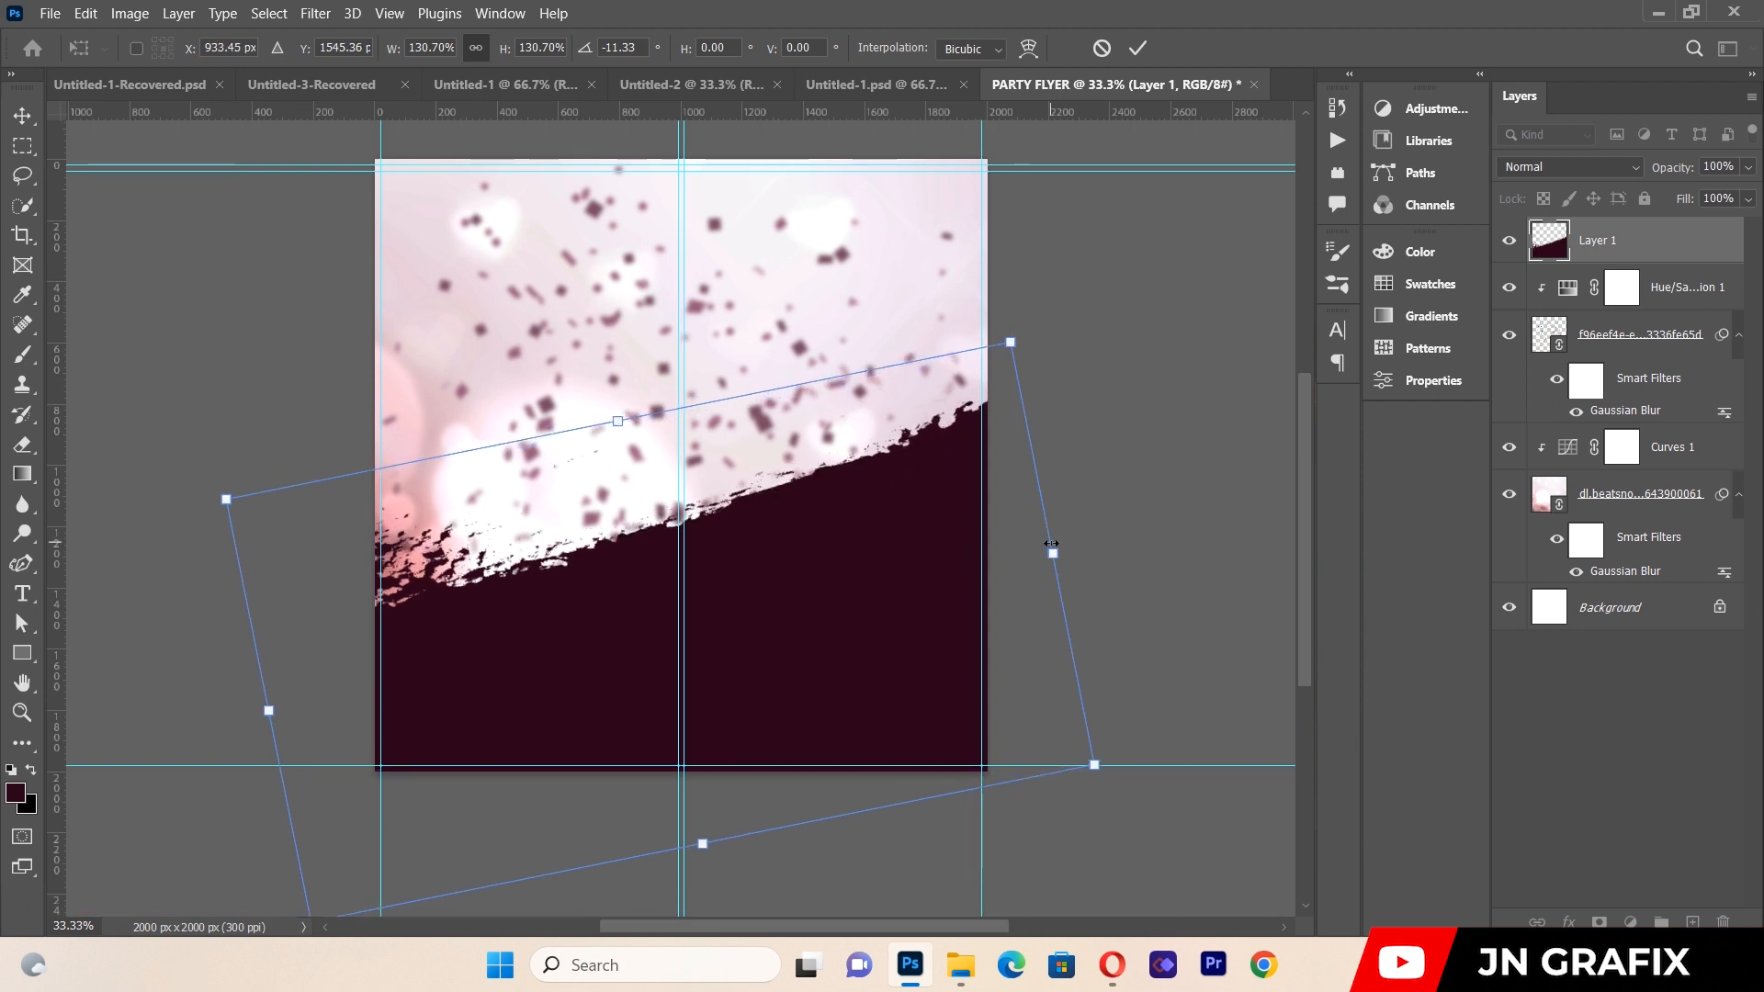
left_click_drag(880, 579, 881, 578)
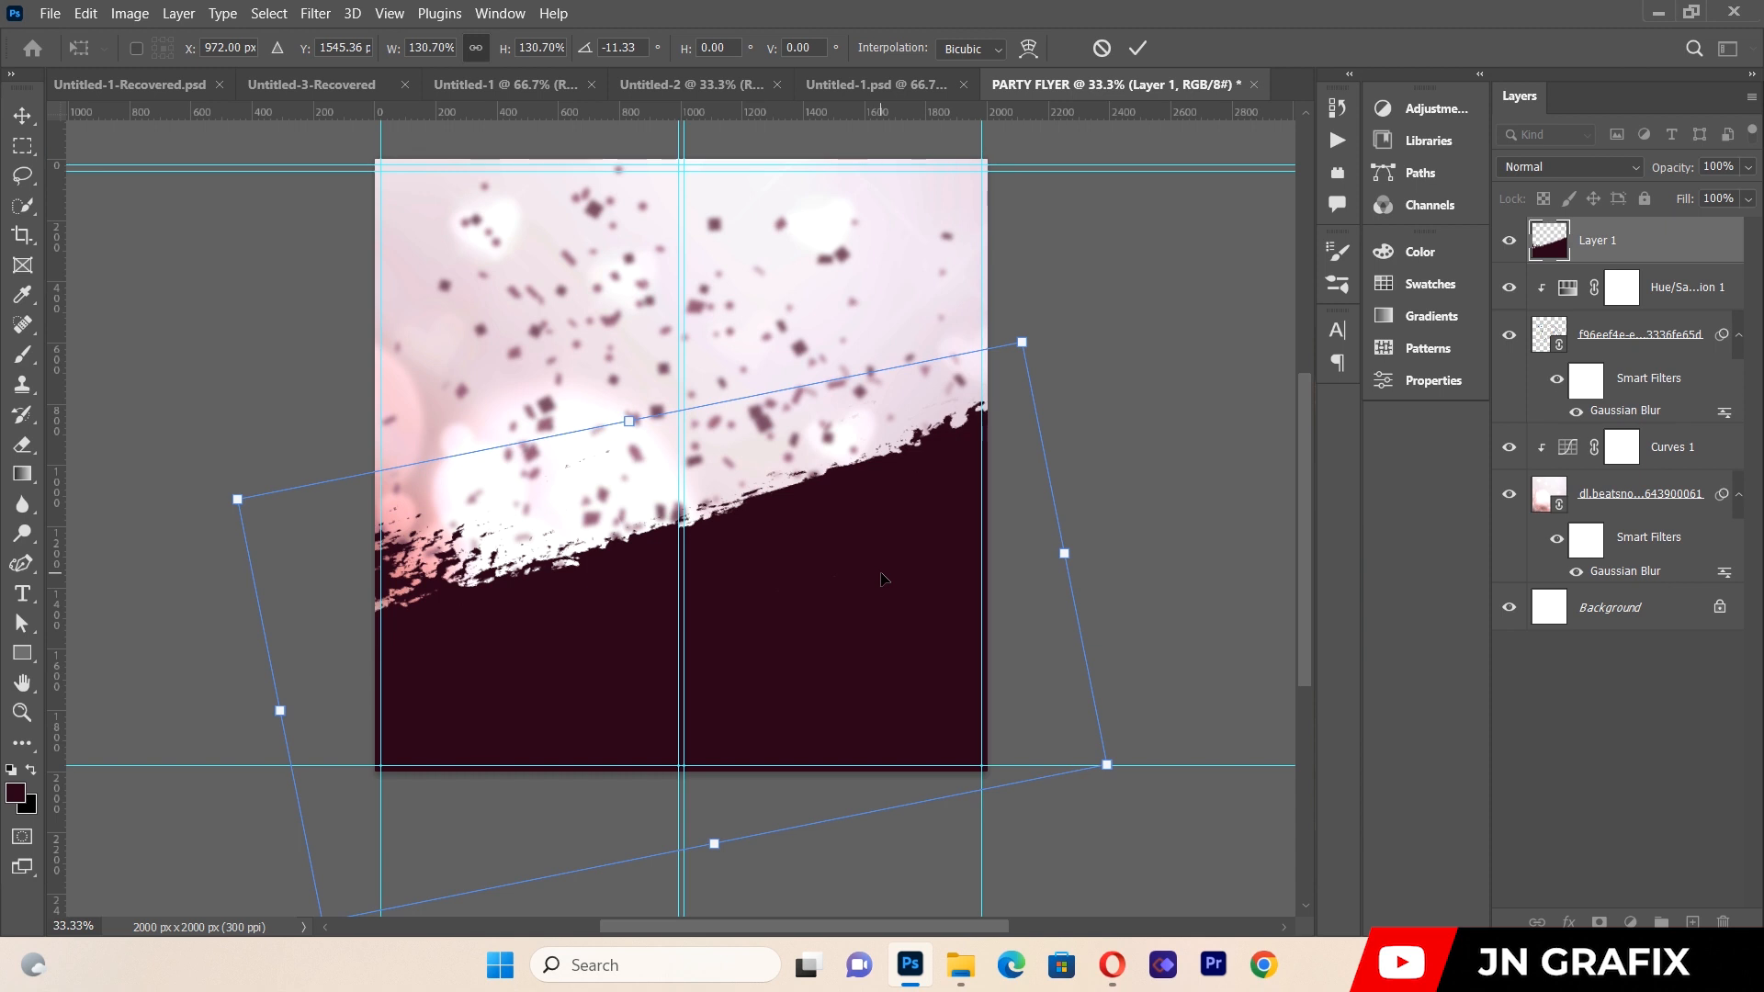
key("Return")
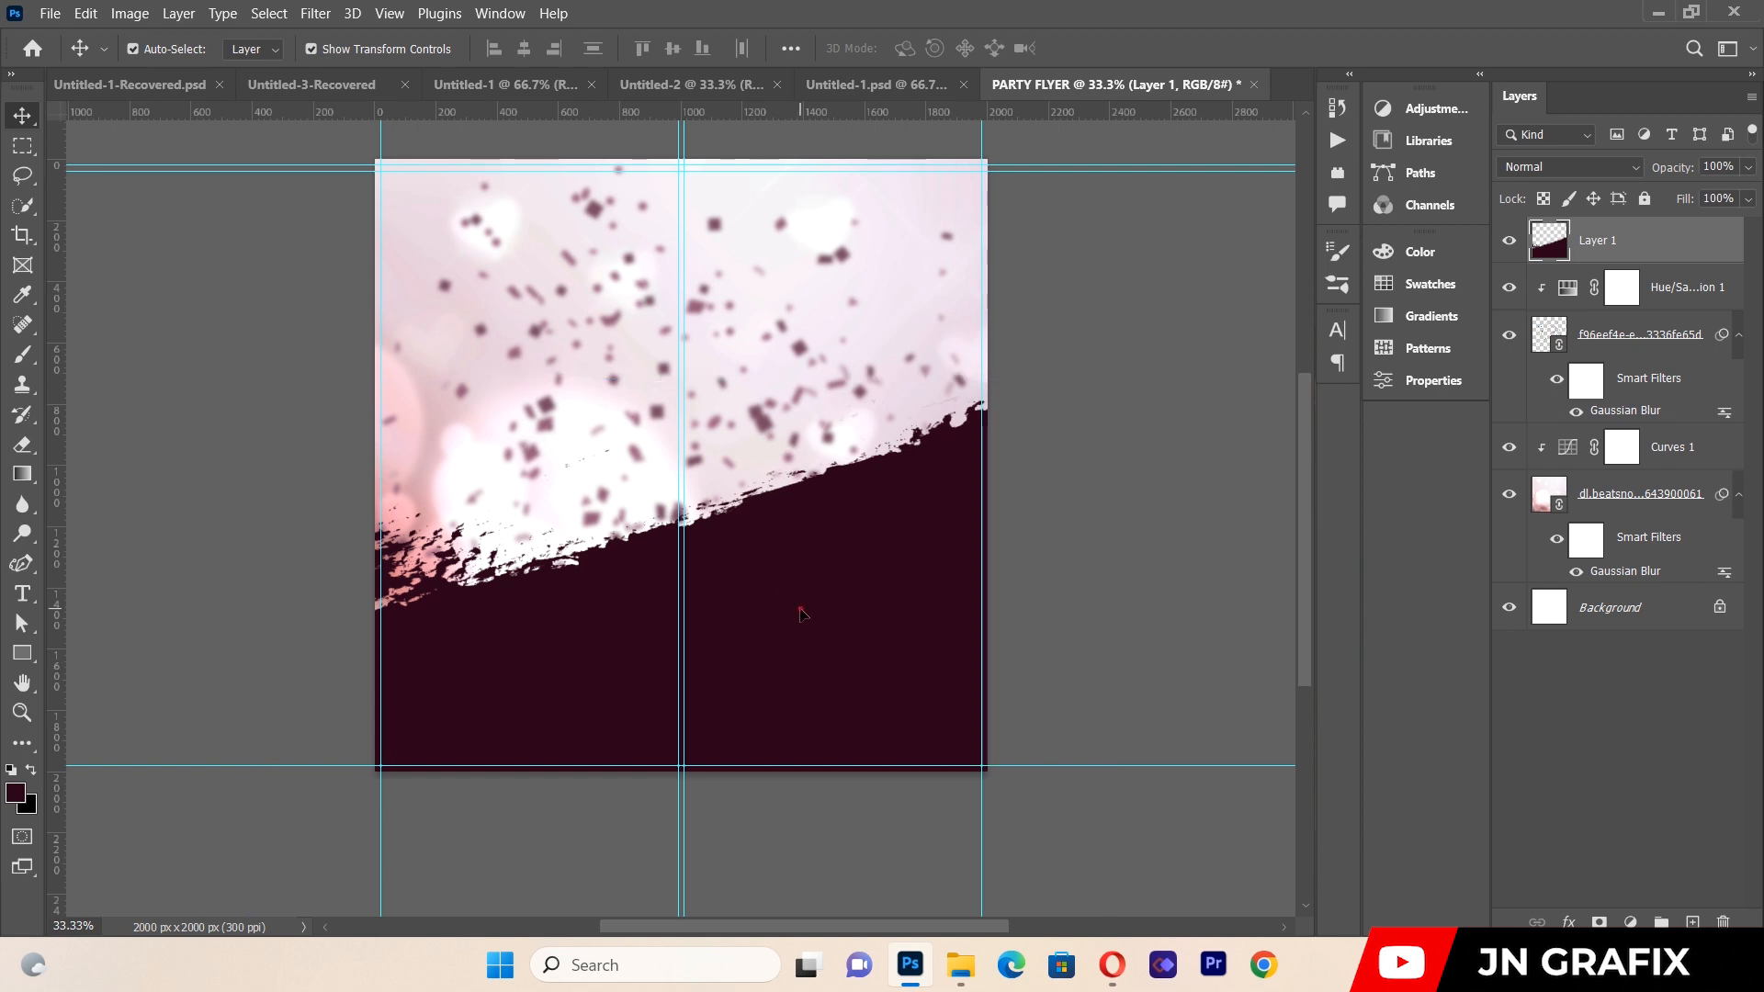
left_click(162, 315)
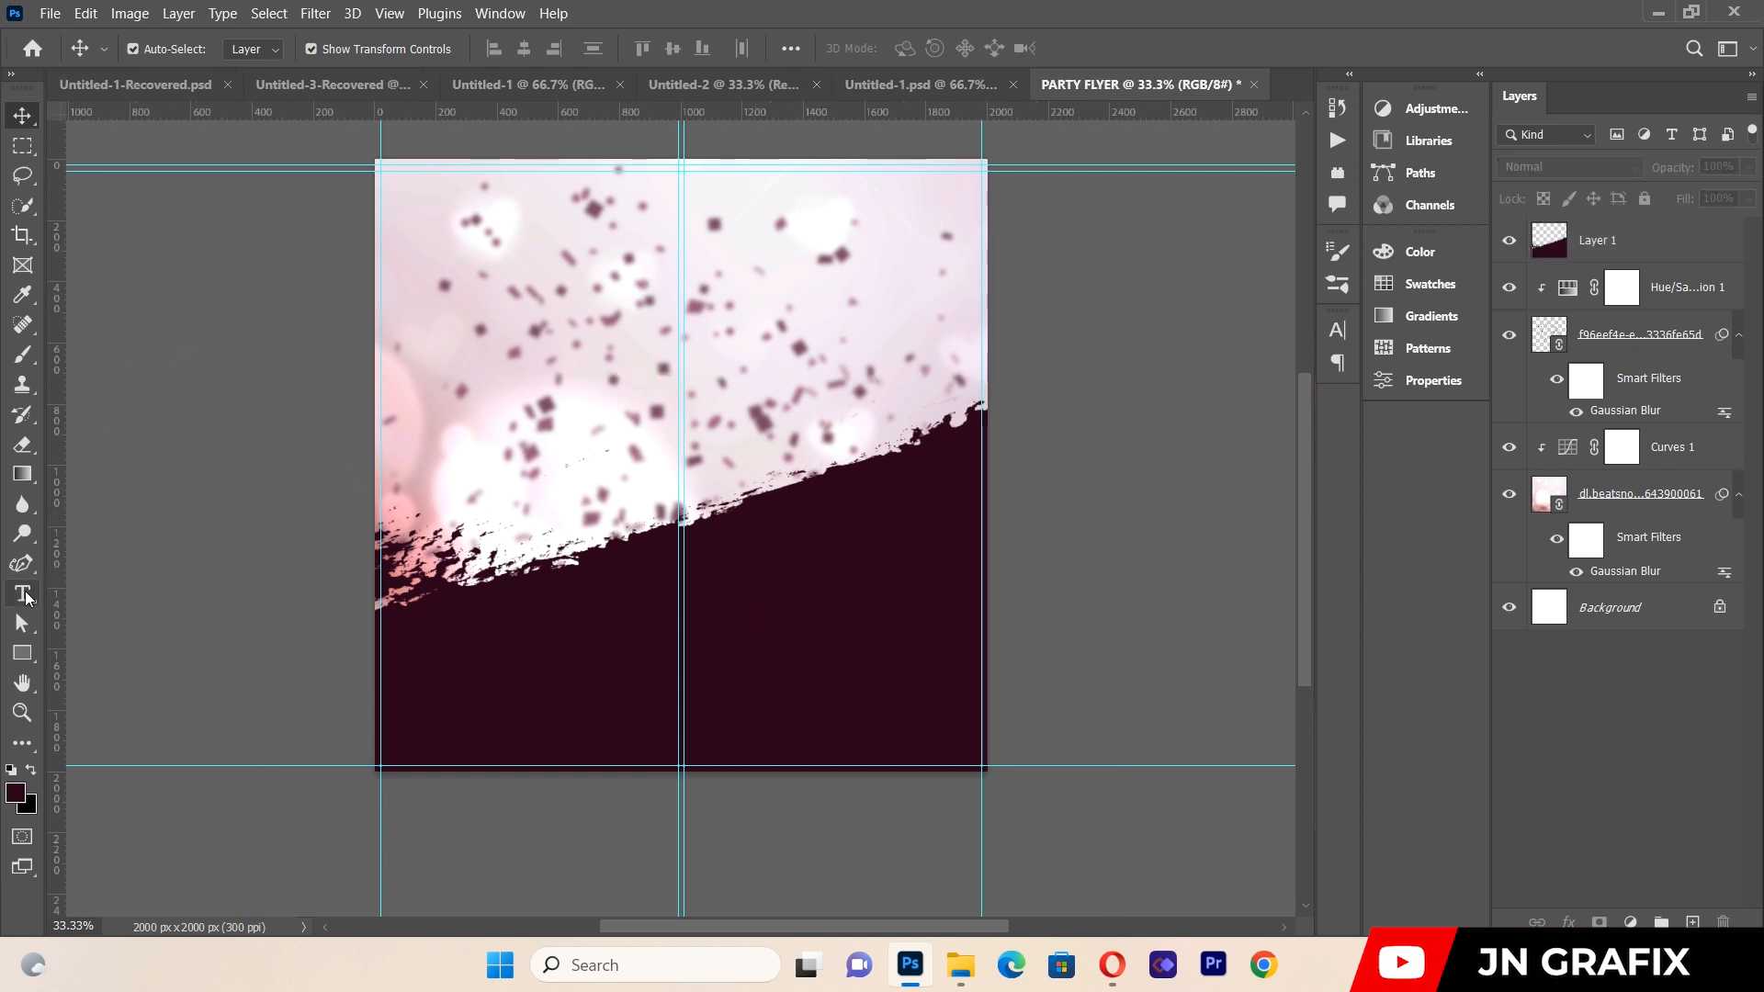
Create a paragraph text box across the middle of the canvas containing the word MOTHER in capitals.
left_click(25, 595)
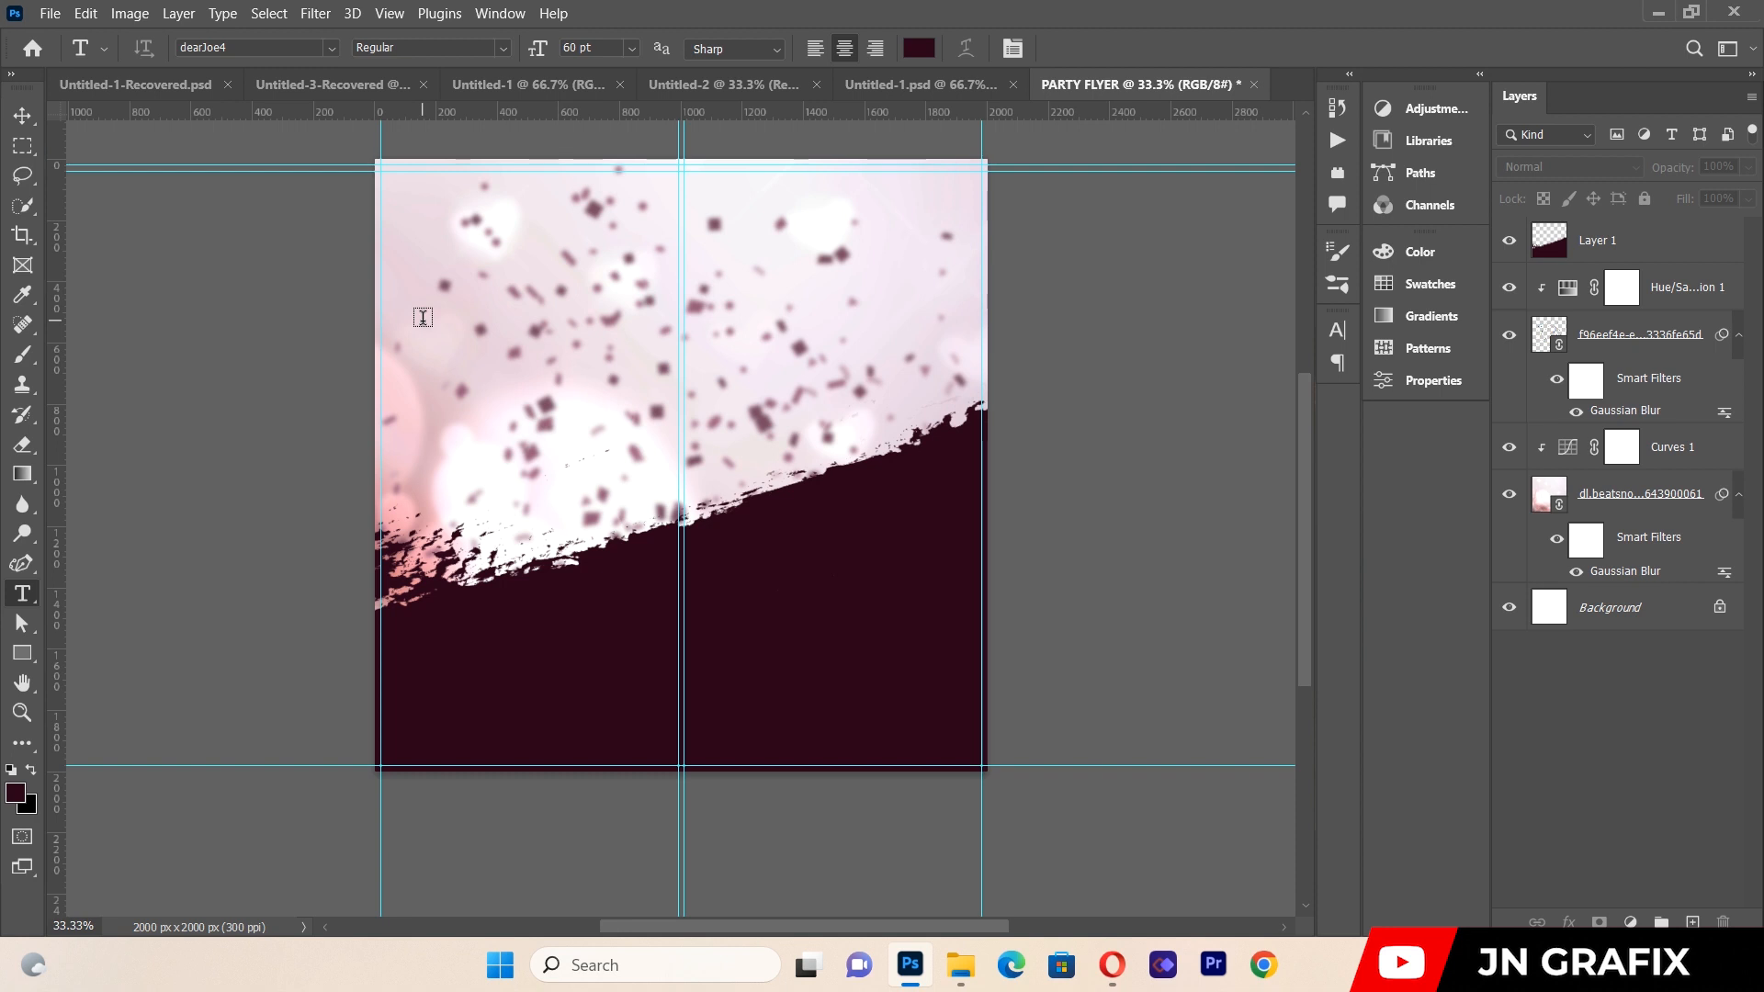
left_click_drag(424, 320, 930, 664)
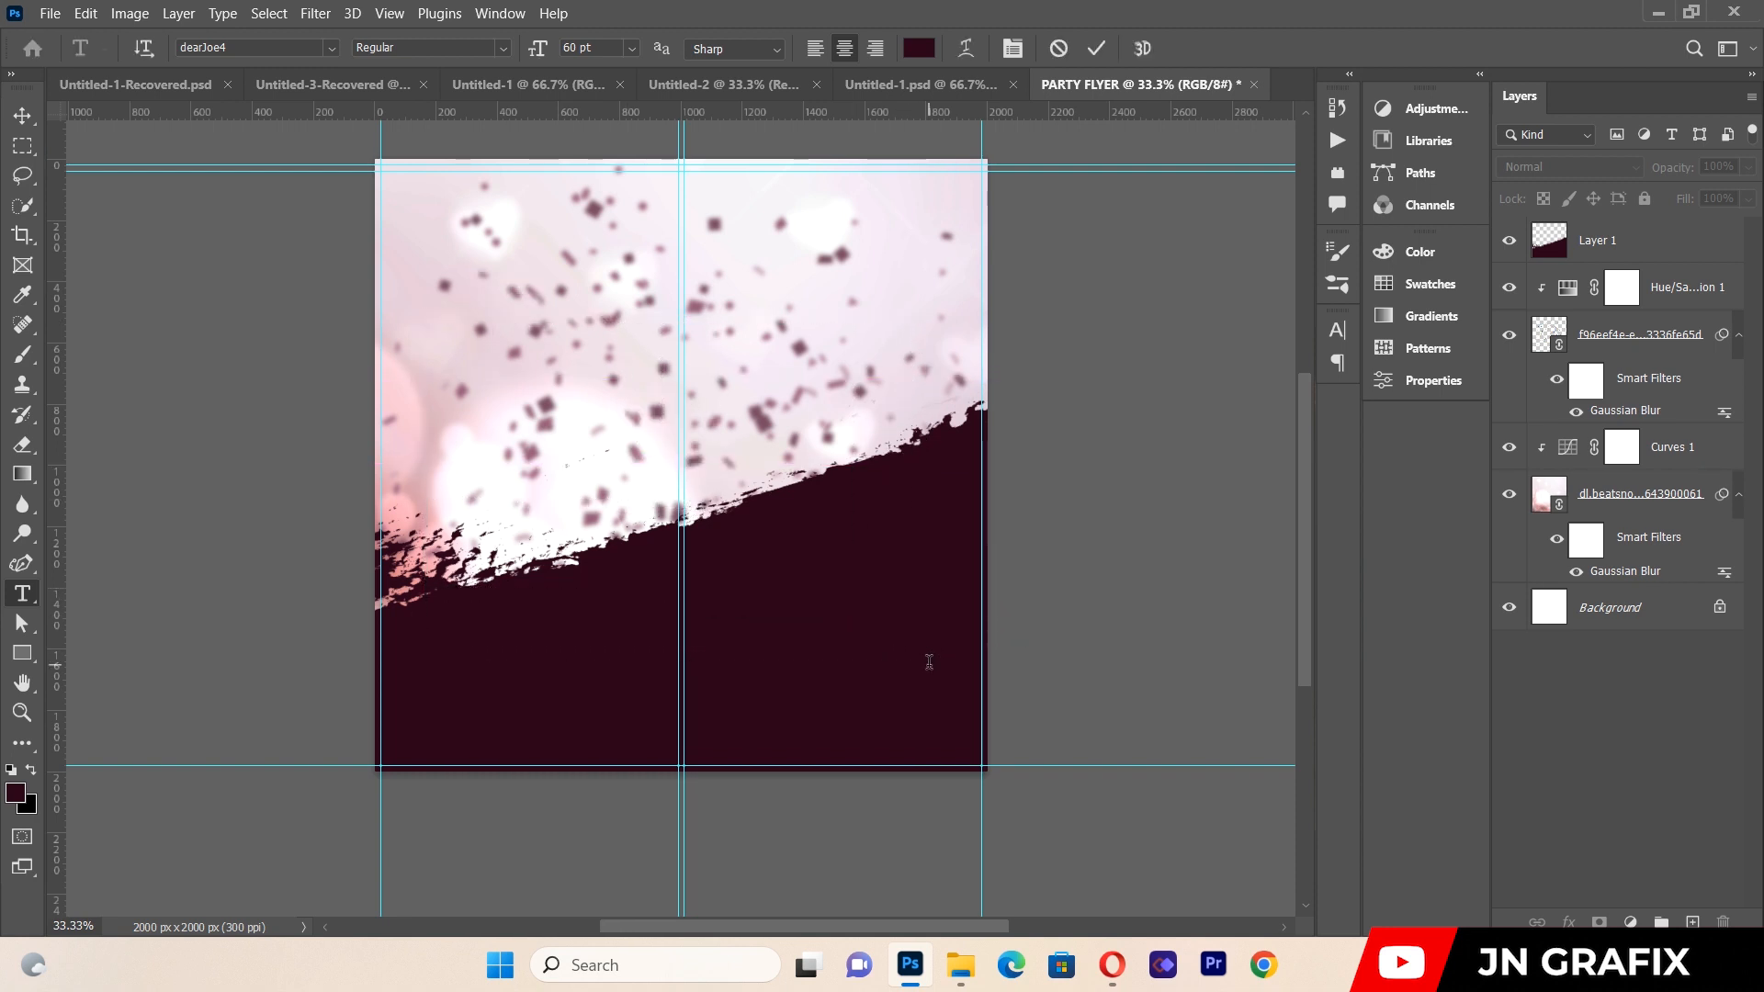
key("BackSpace")
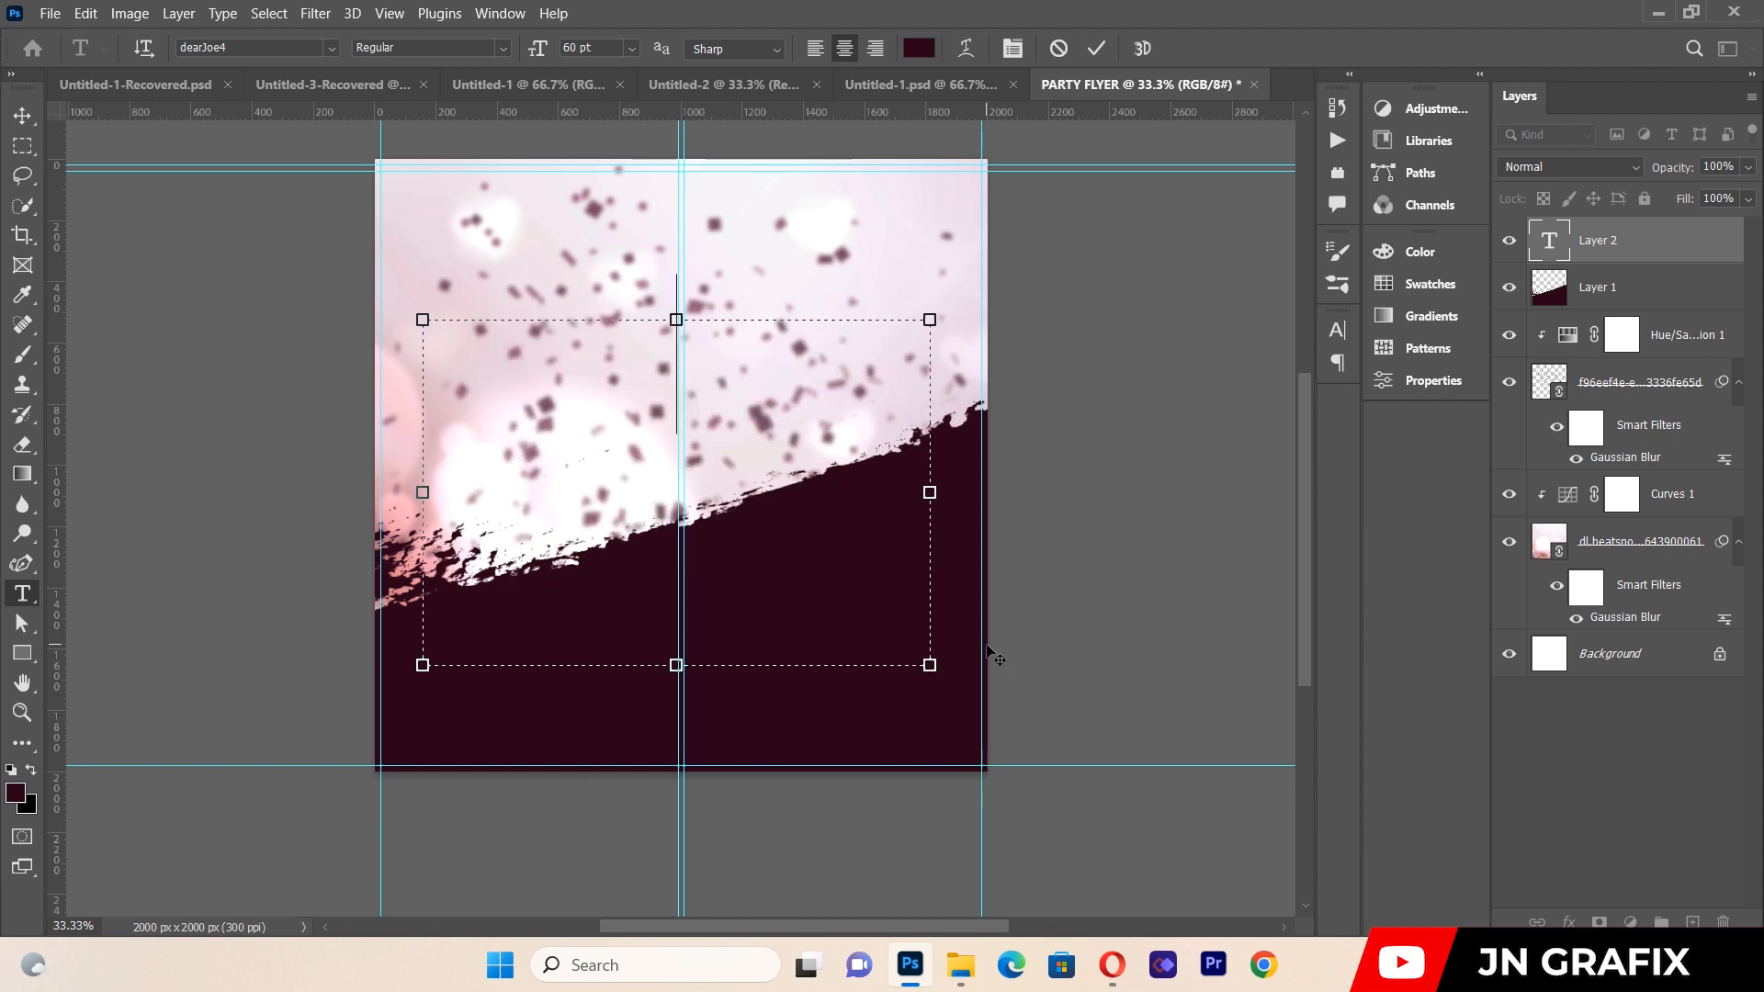
type("mo")
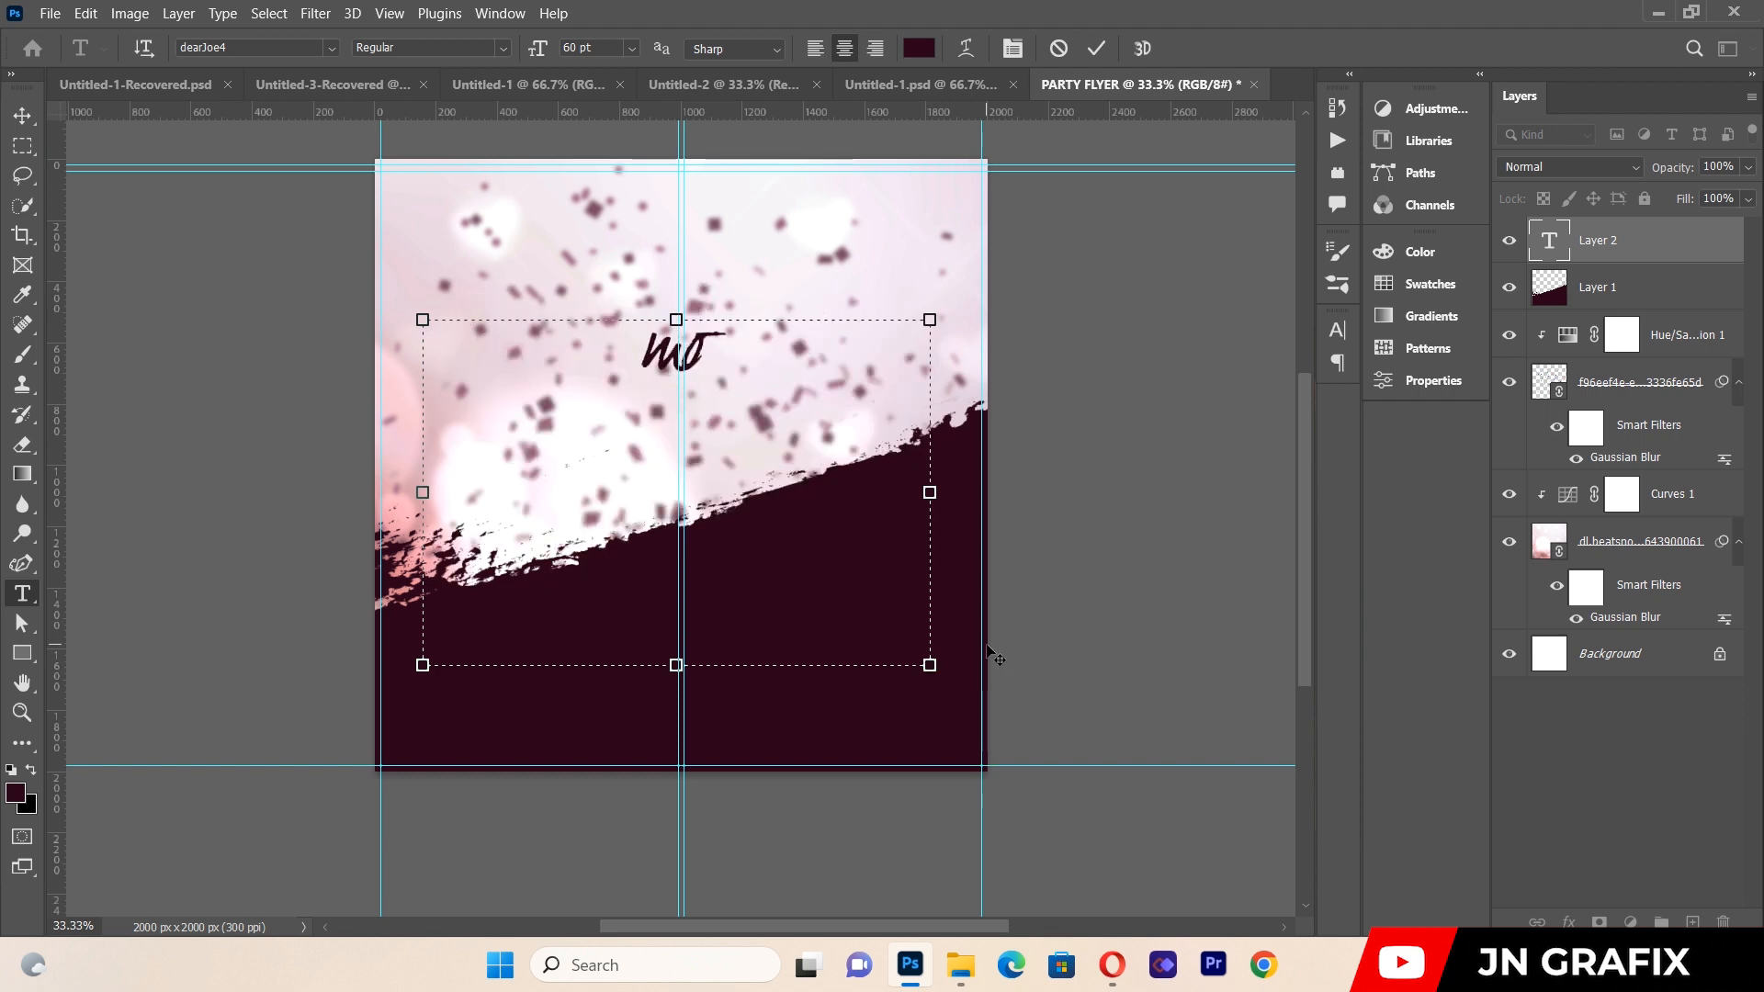
type("ther")
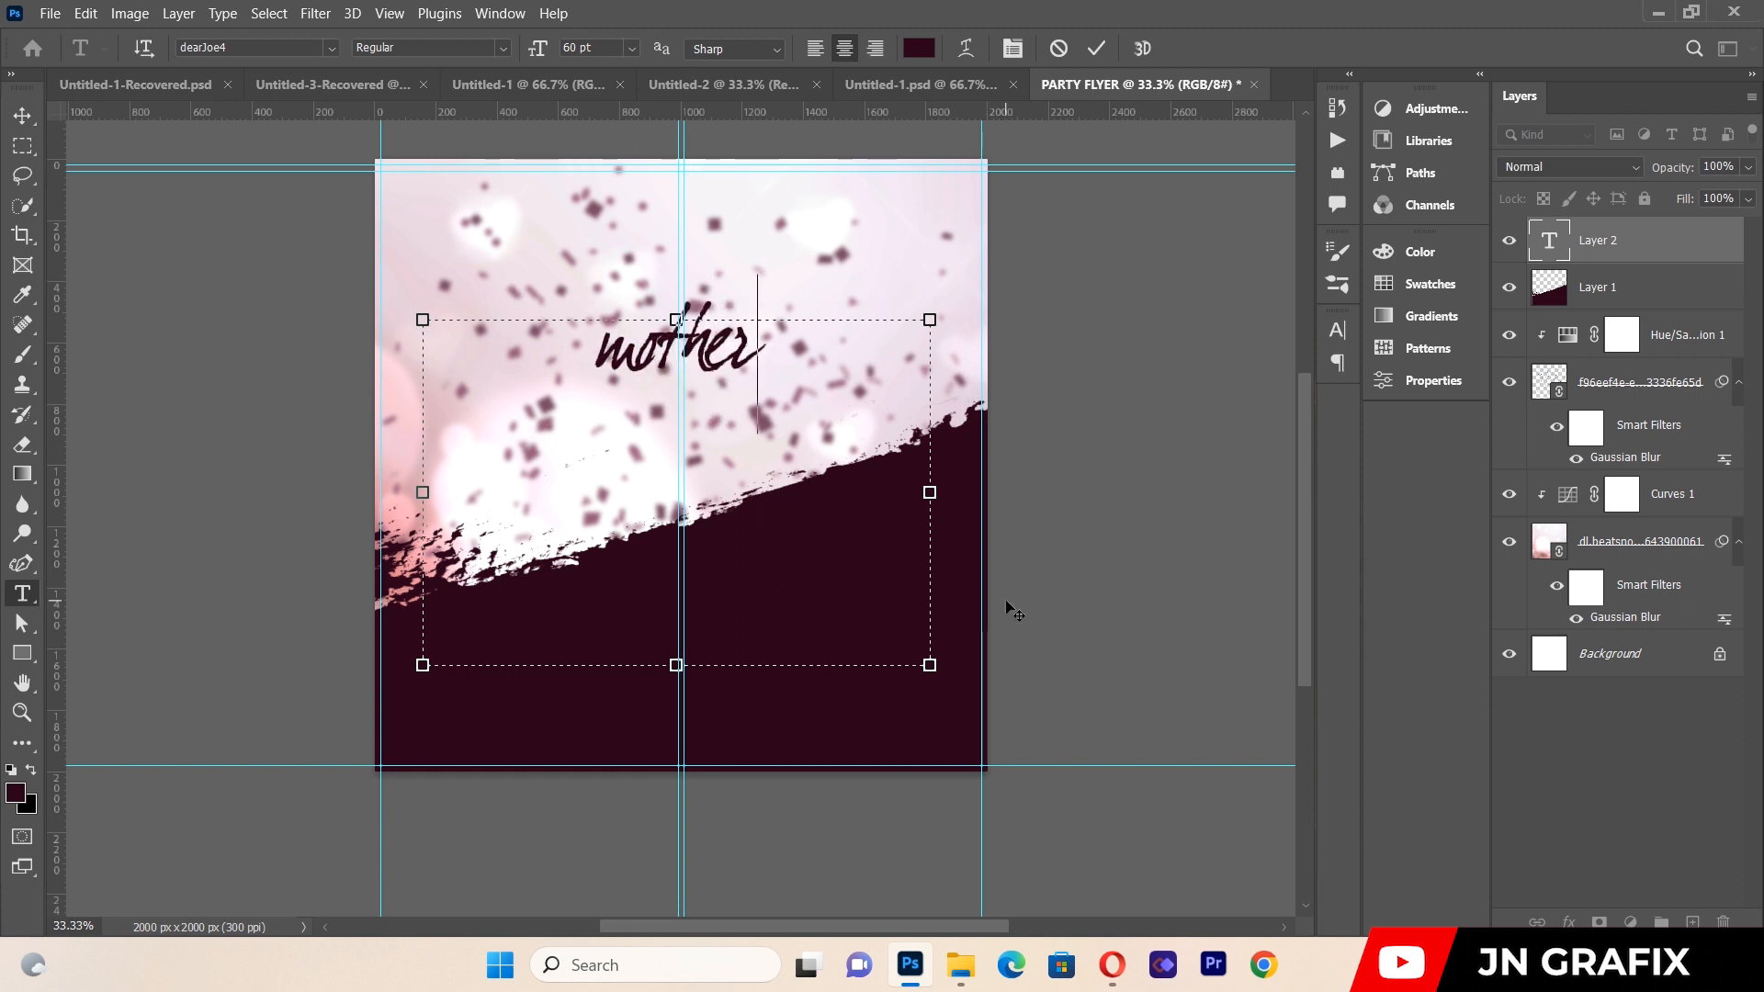
key("ctrl+a")
key("BackSpace")
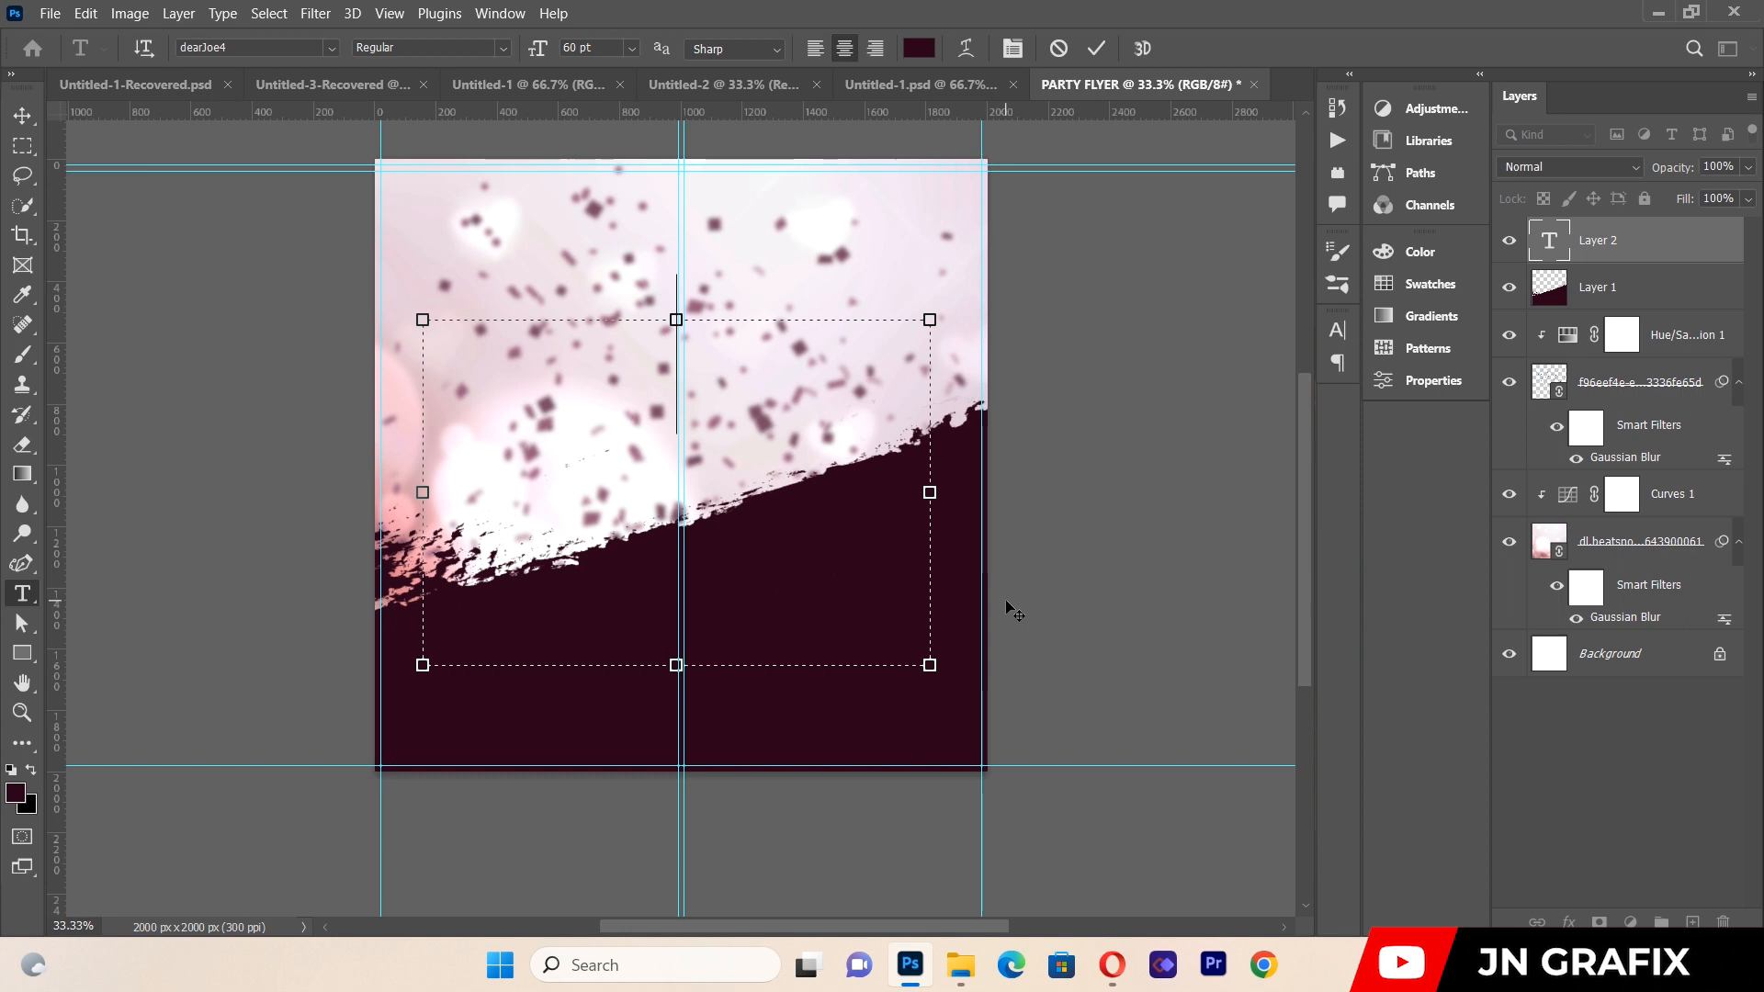
type("MOTHER")
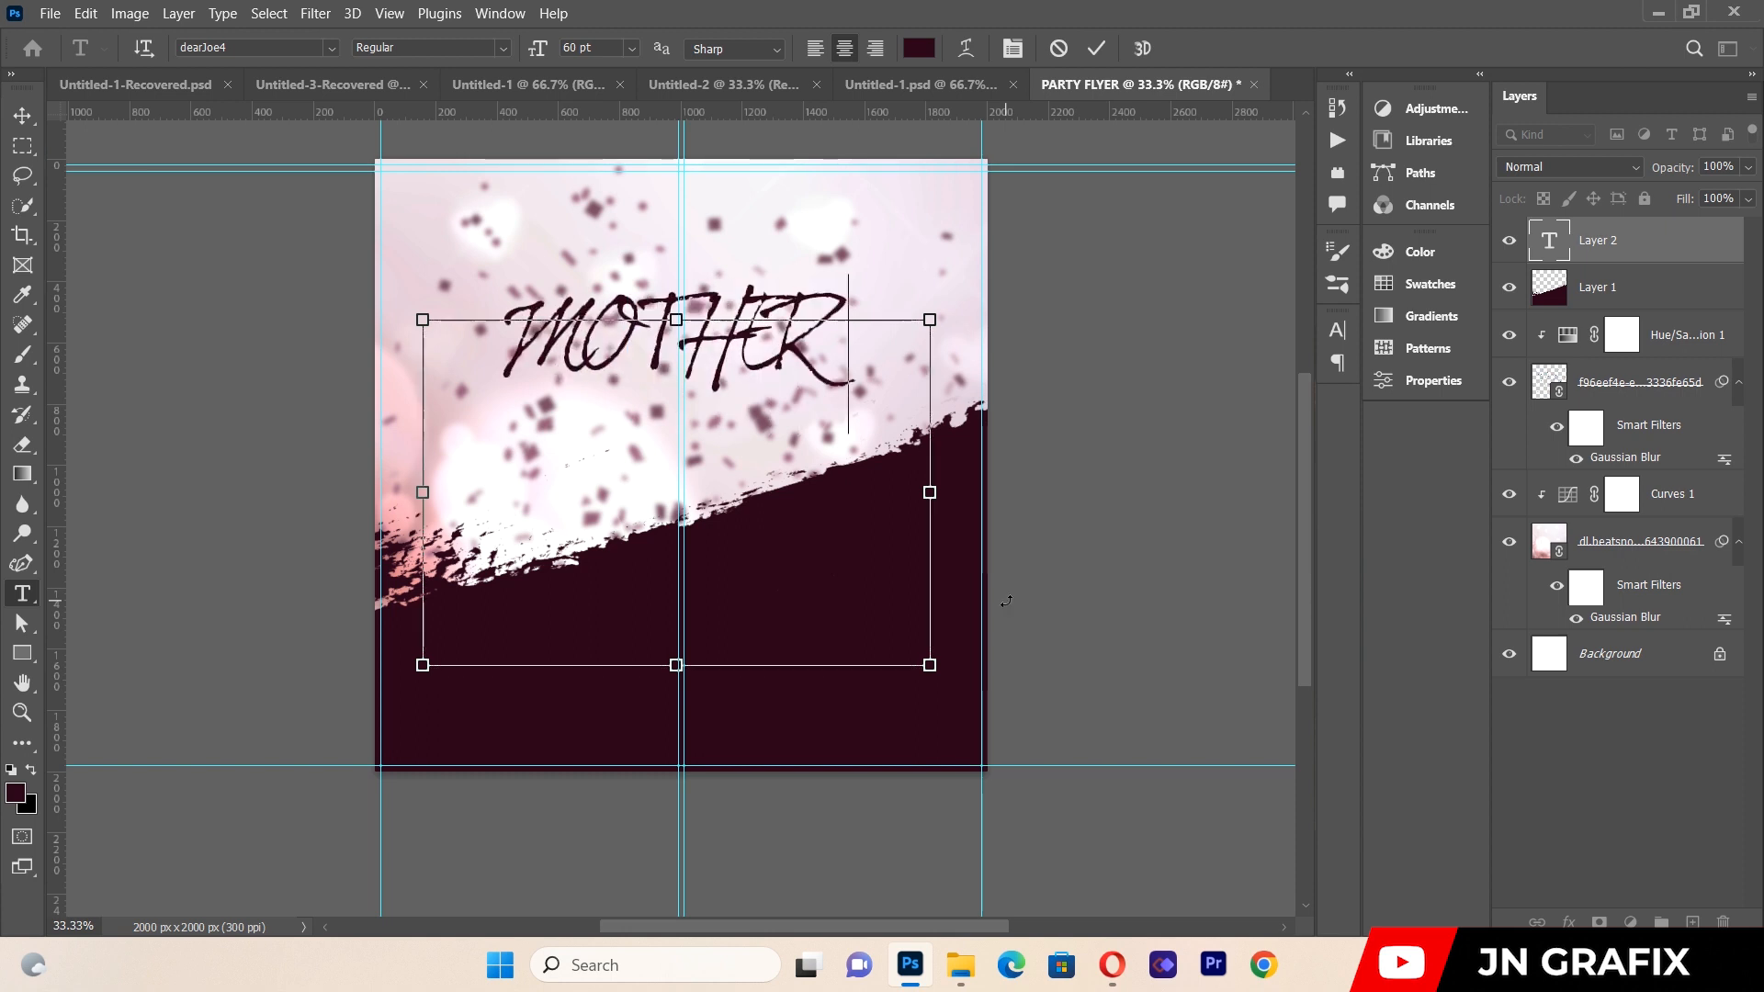
Change the whole MOTHER text to the a Black Lives font at a size of 68 pt.
key("ctrl+a")
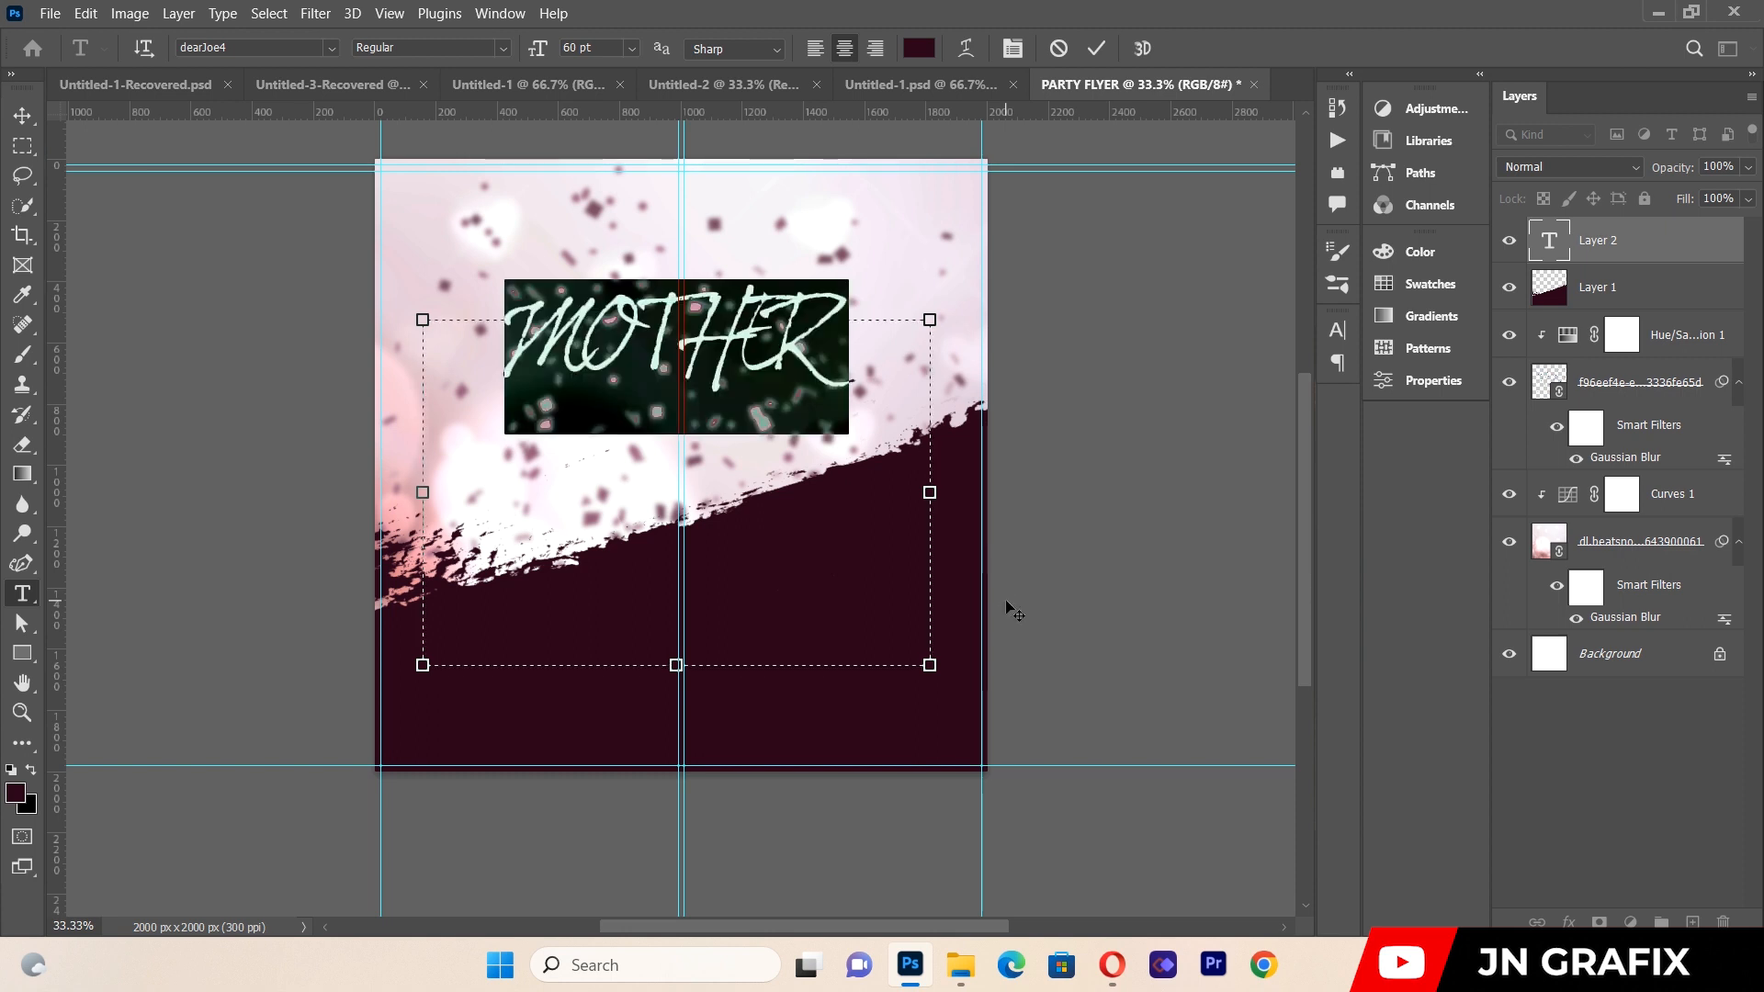
left_click(1011, 49)
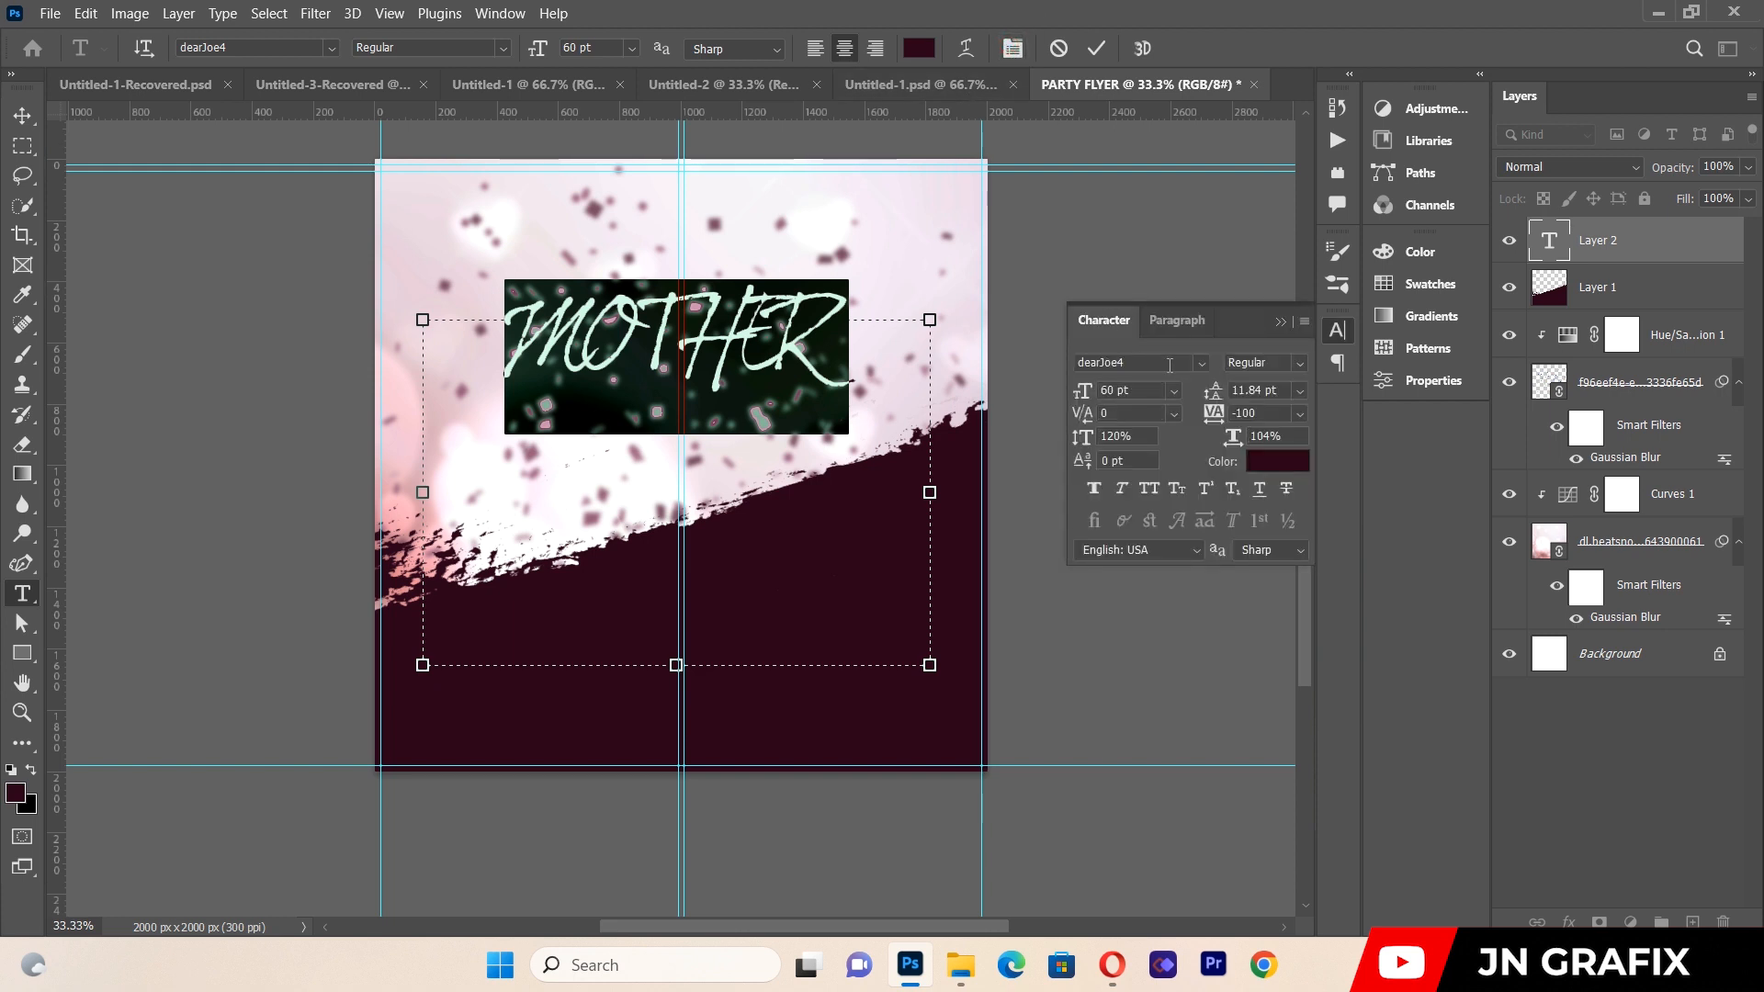
left_click(1198, 364)
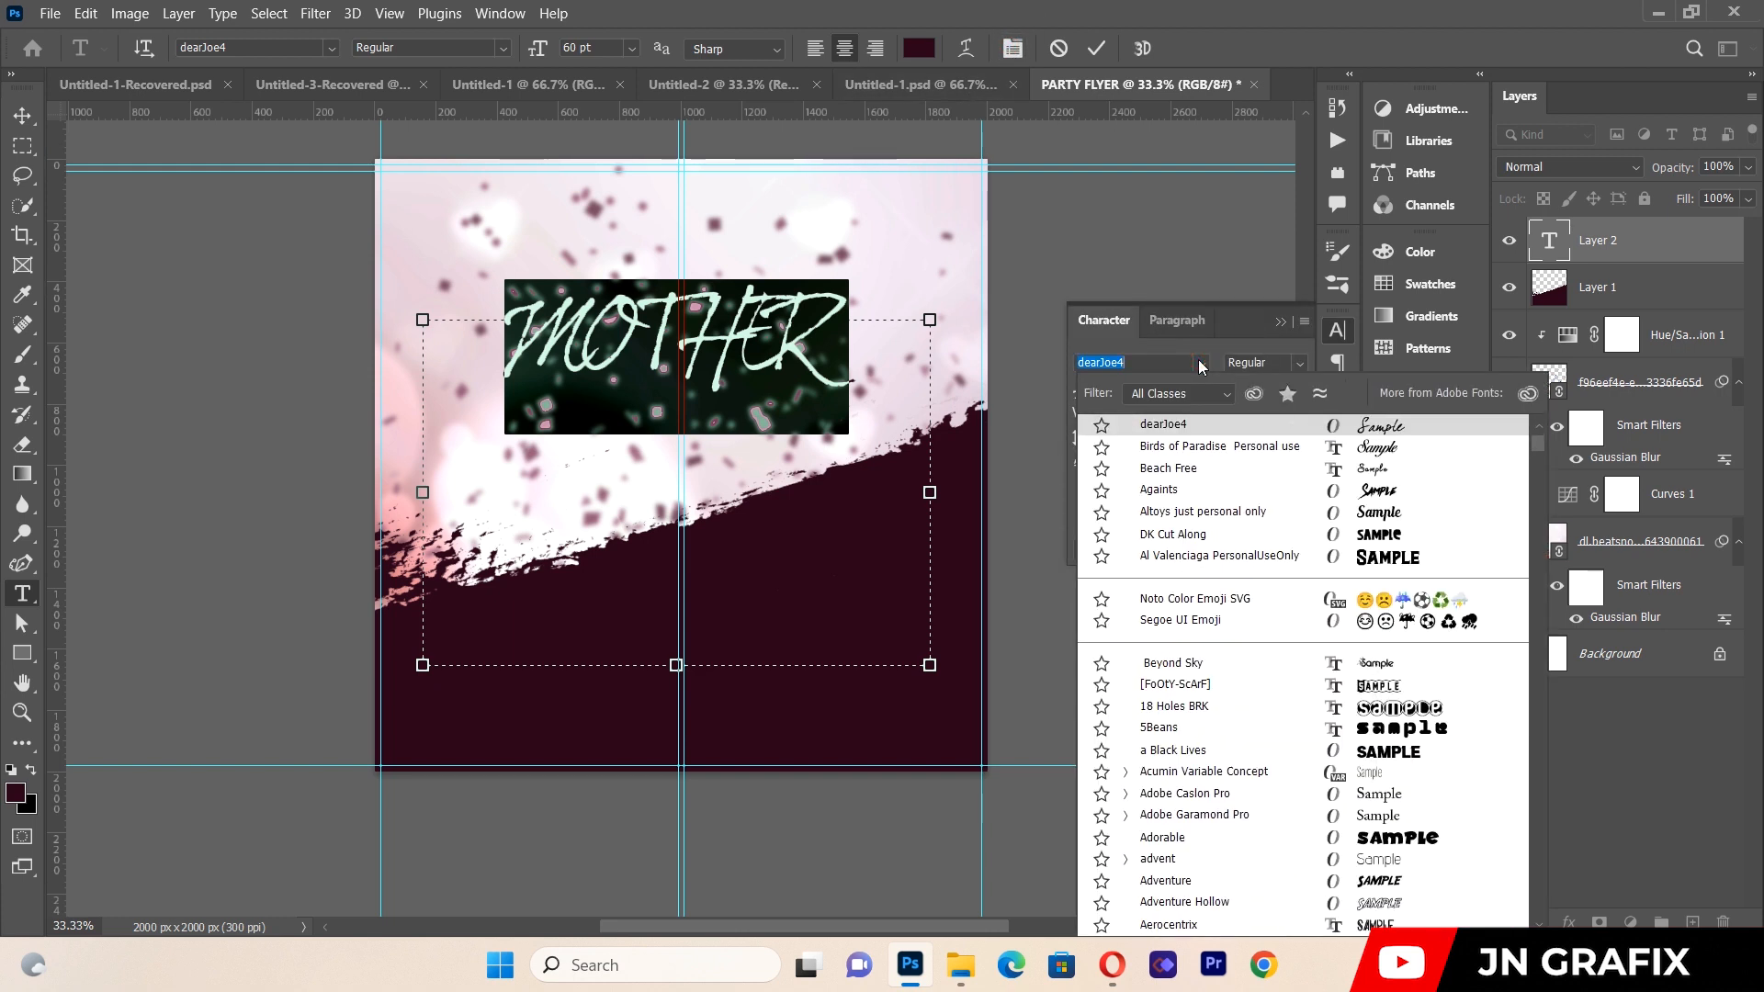
left_click(1177, 750)
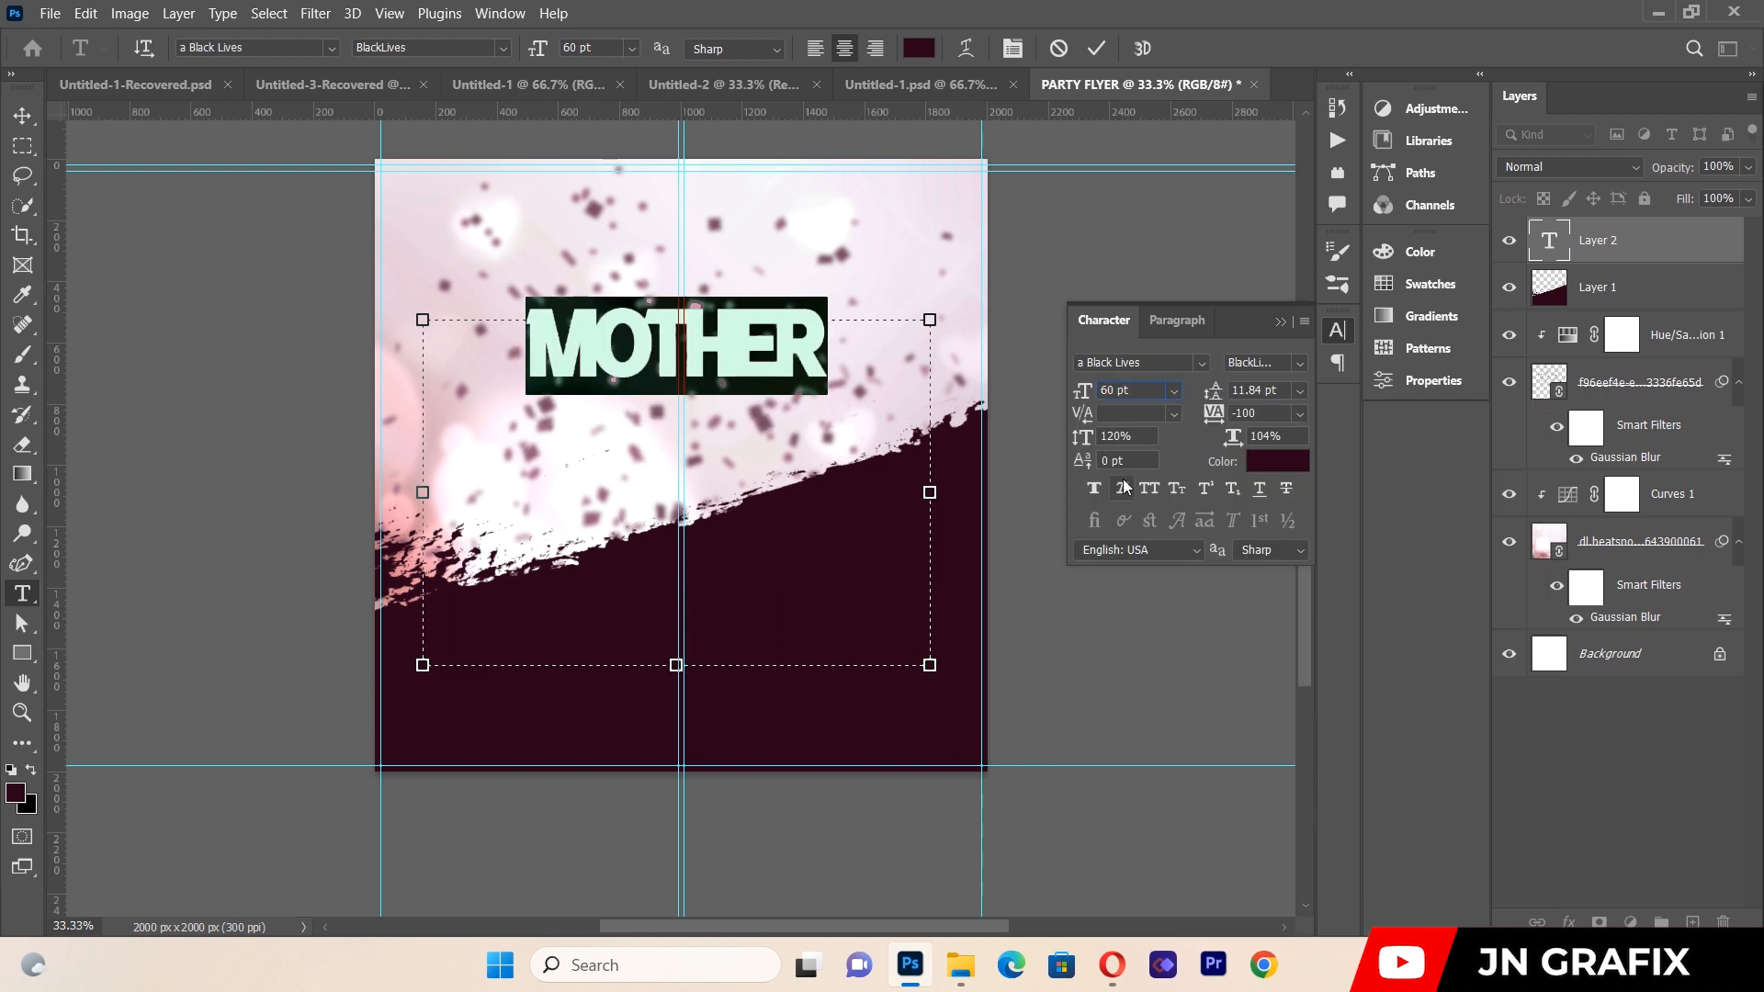
key("BackSpace")
type("68")
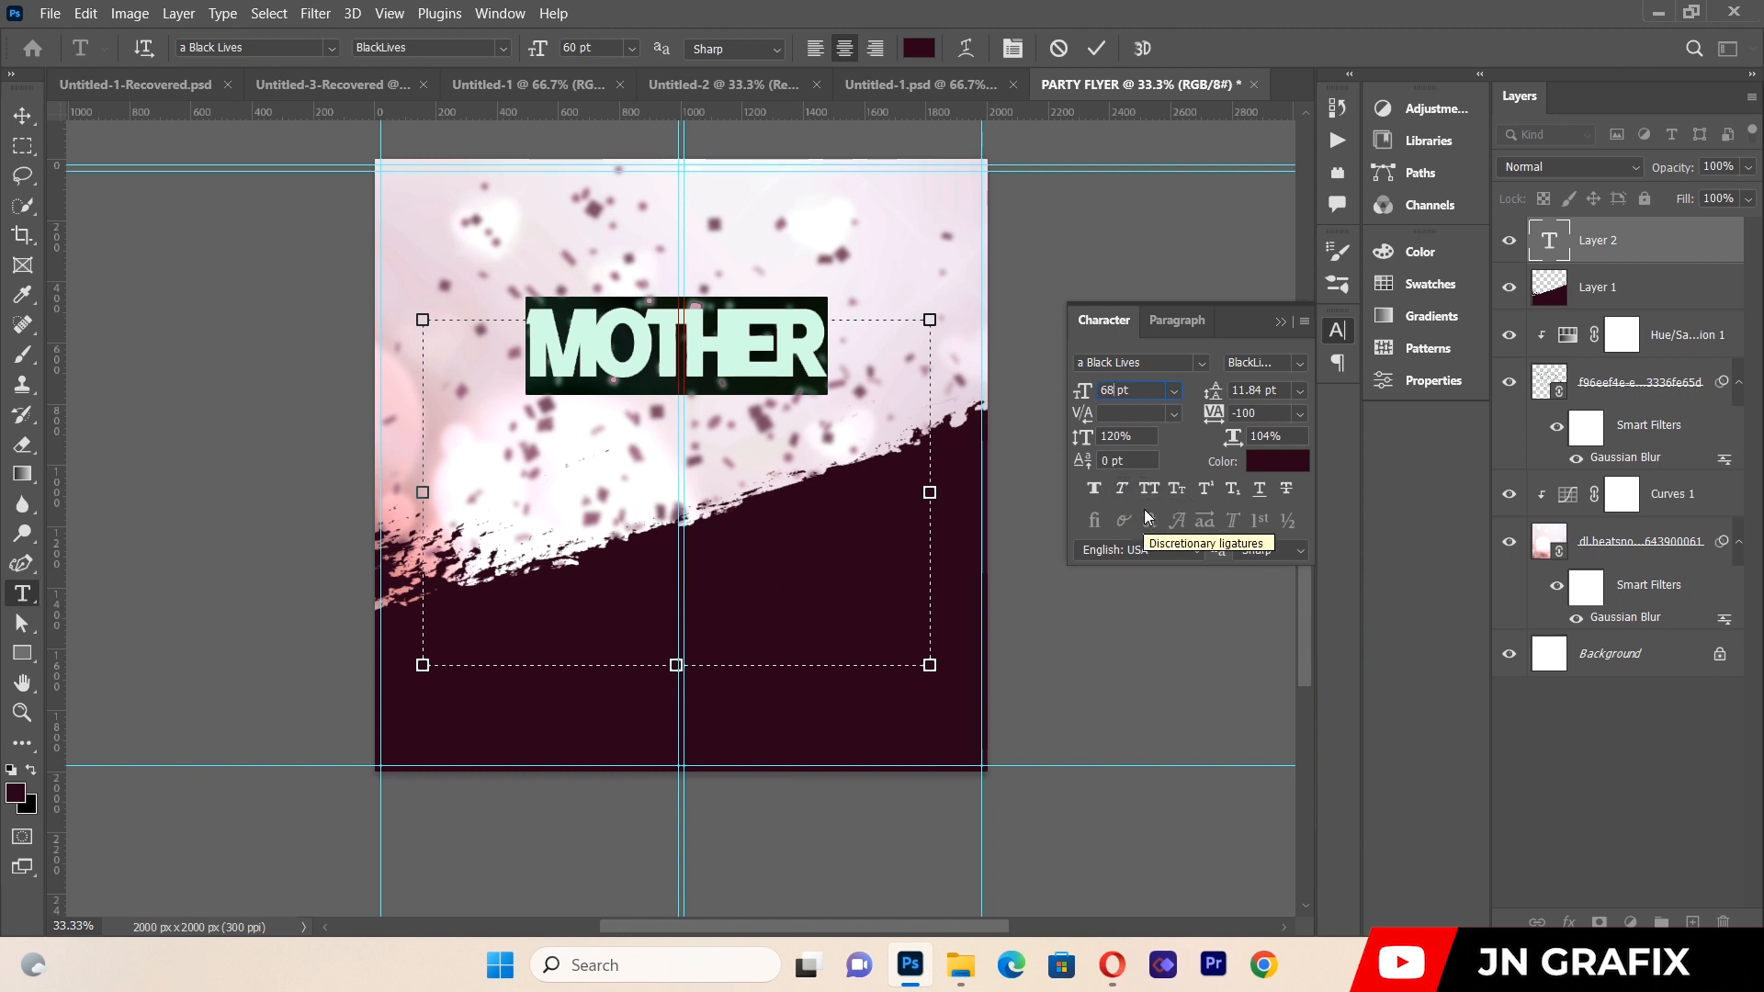
Set the MOTHER text's vertical scale to 160% and its tracking to -25, and commit the text.
left_click(1114, 437)
key("BackSpace")
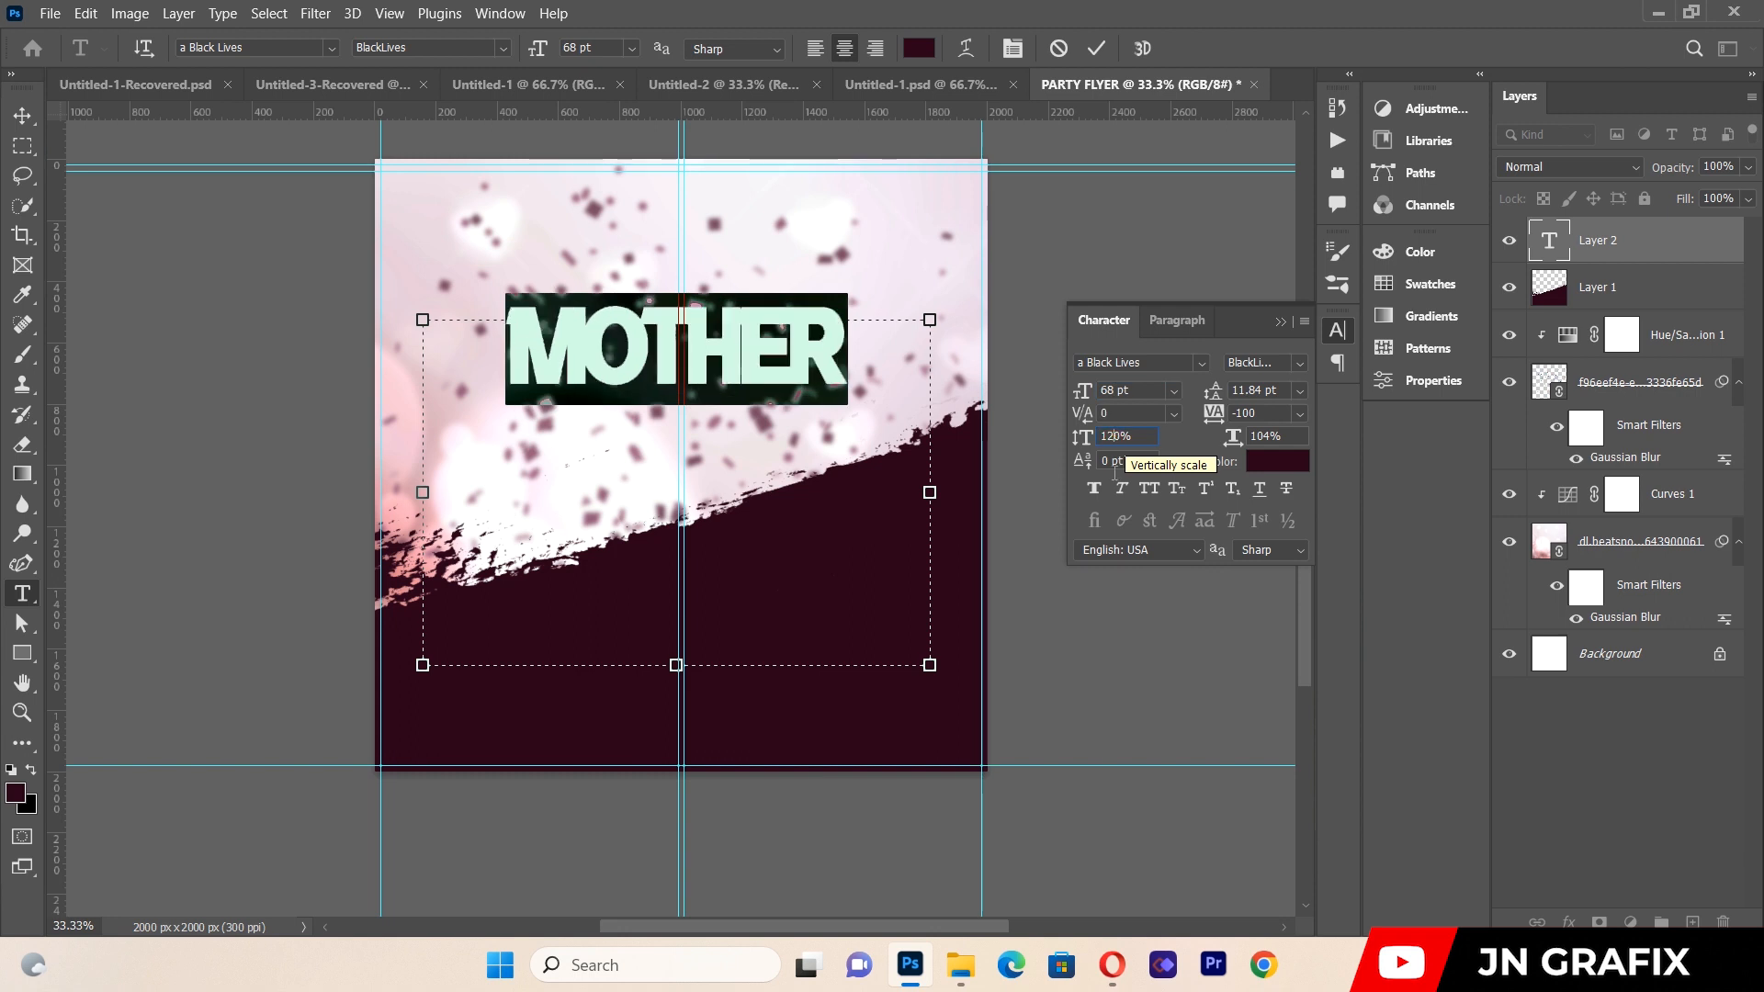
type("6")
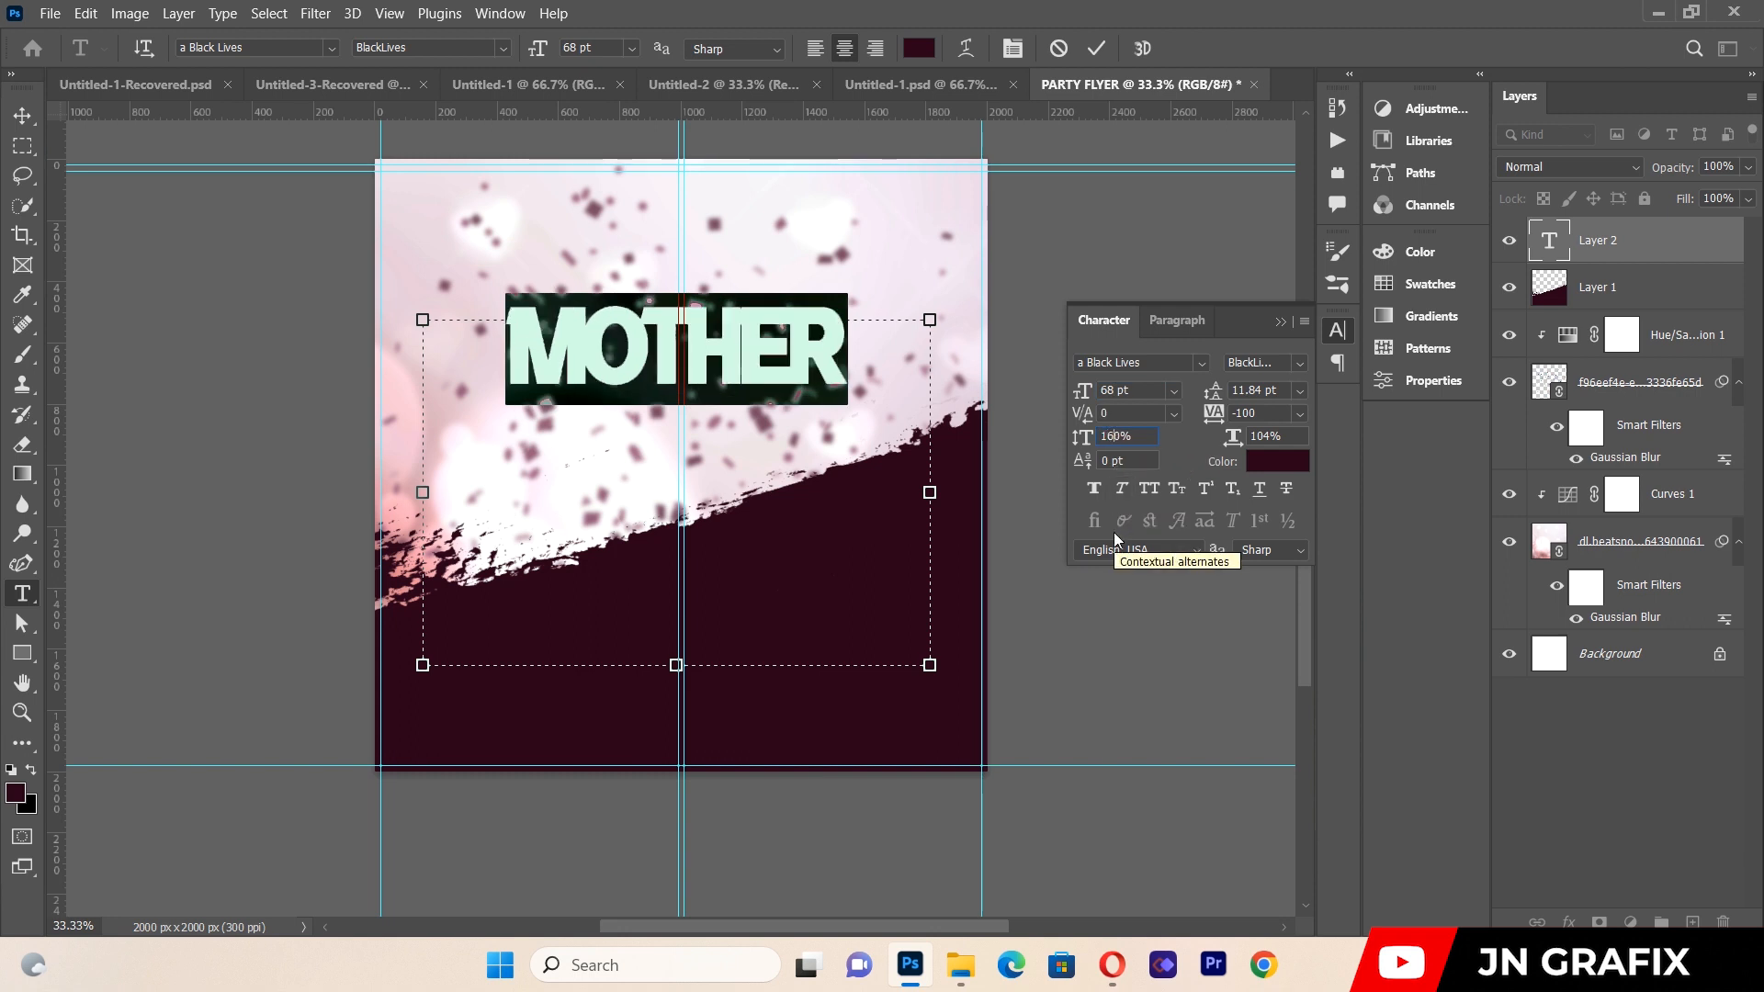
left_click(1261, 413)
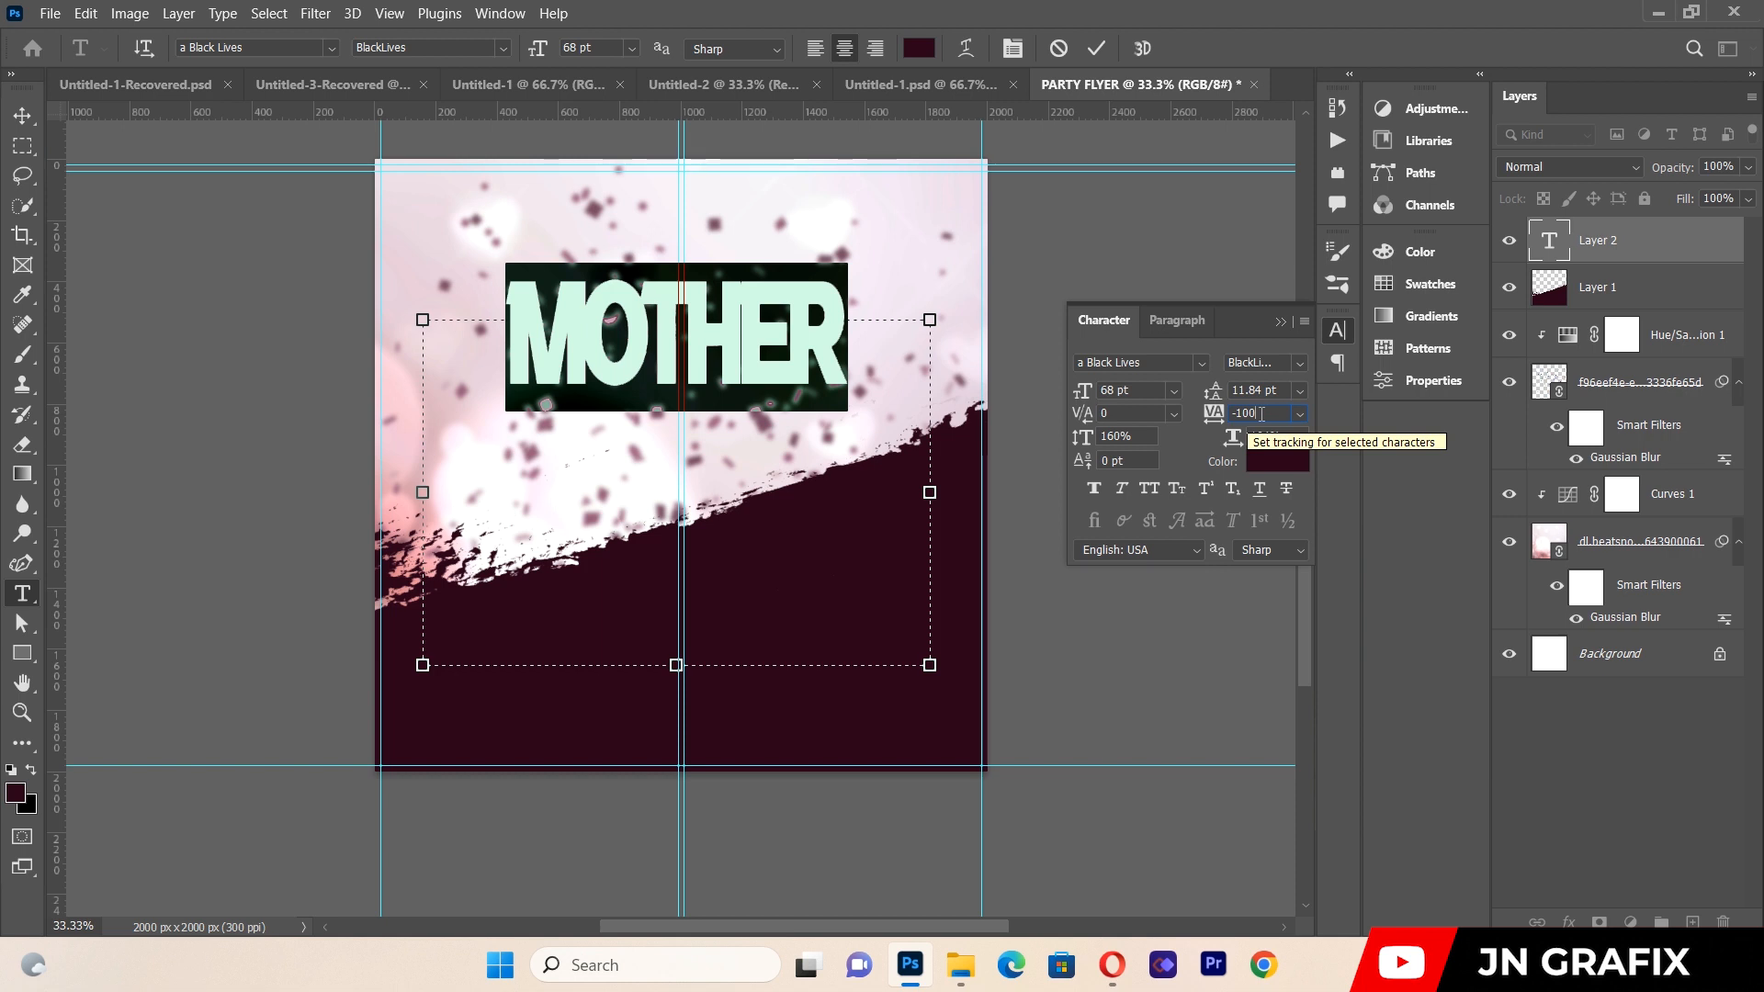
key("BackSpace")
key("BackSpace")
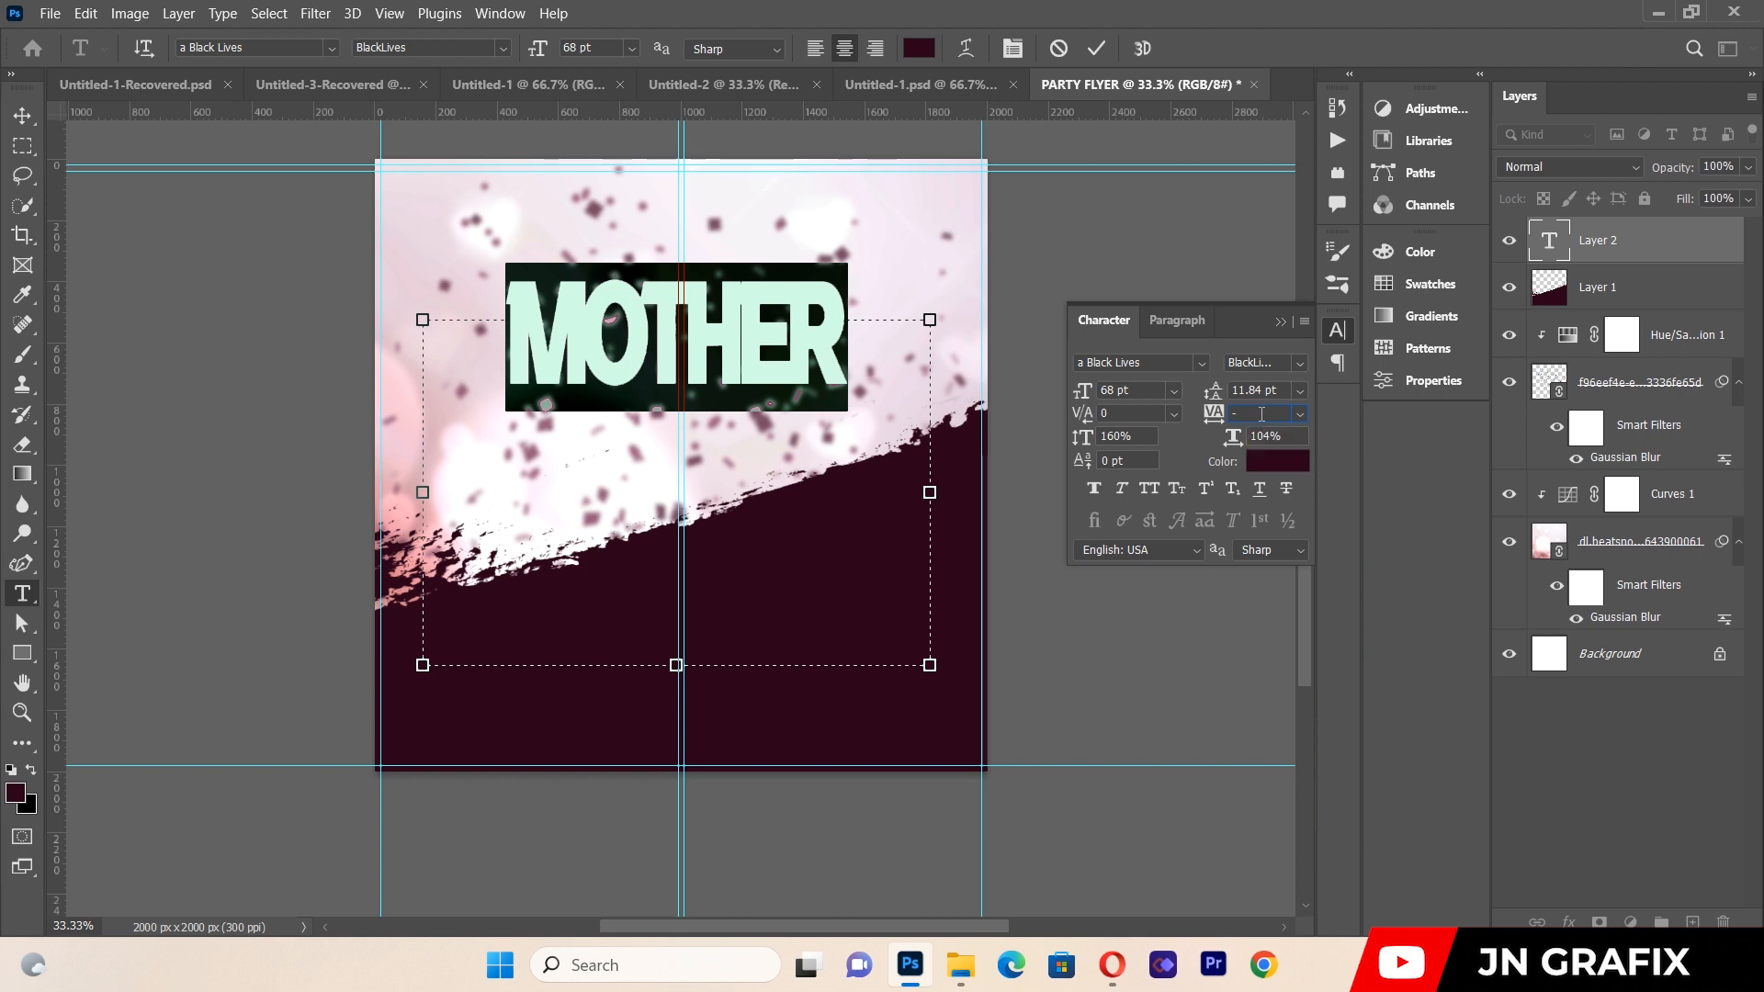
key("Return")
left_click(1196, 276)
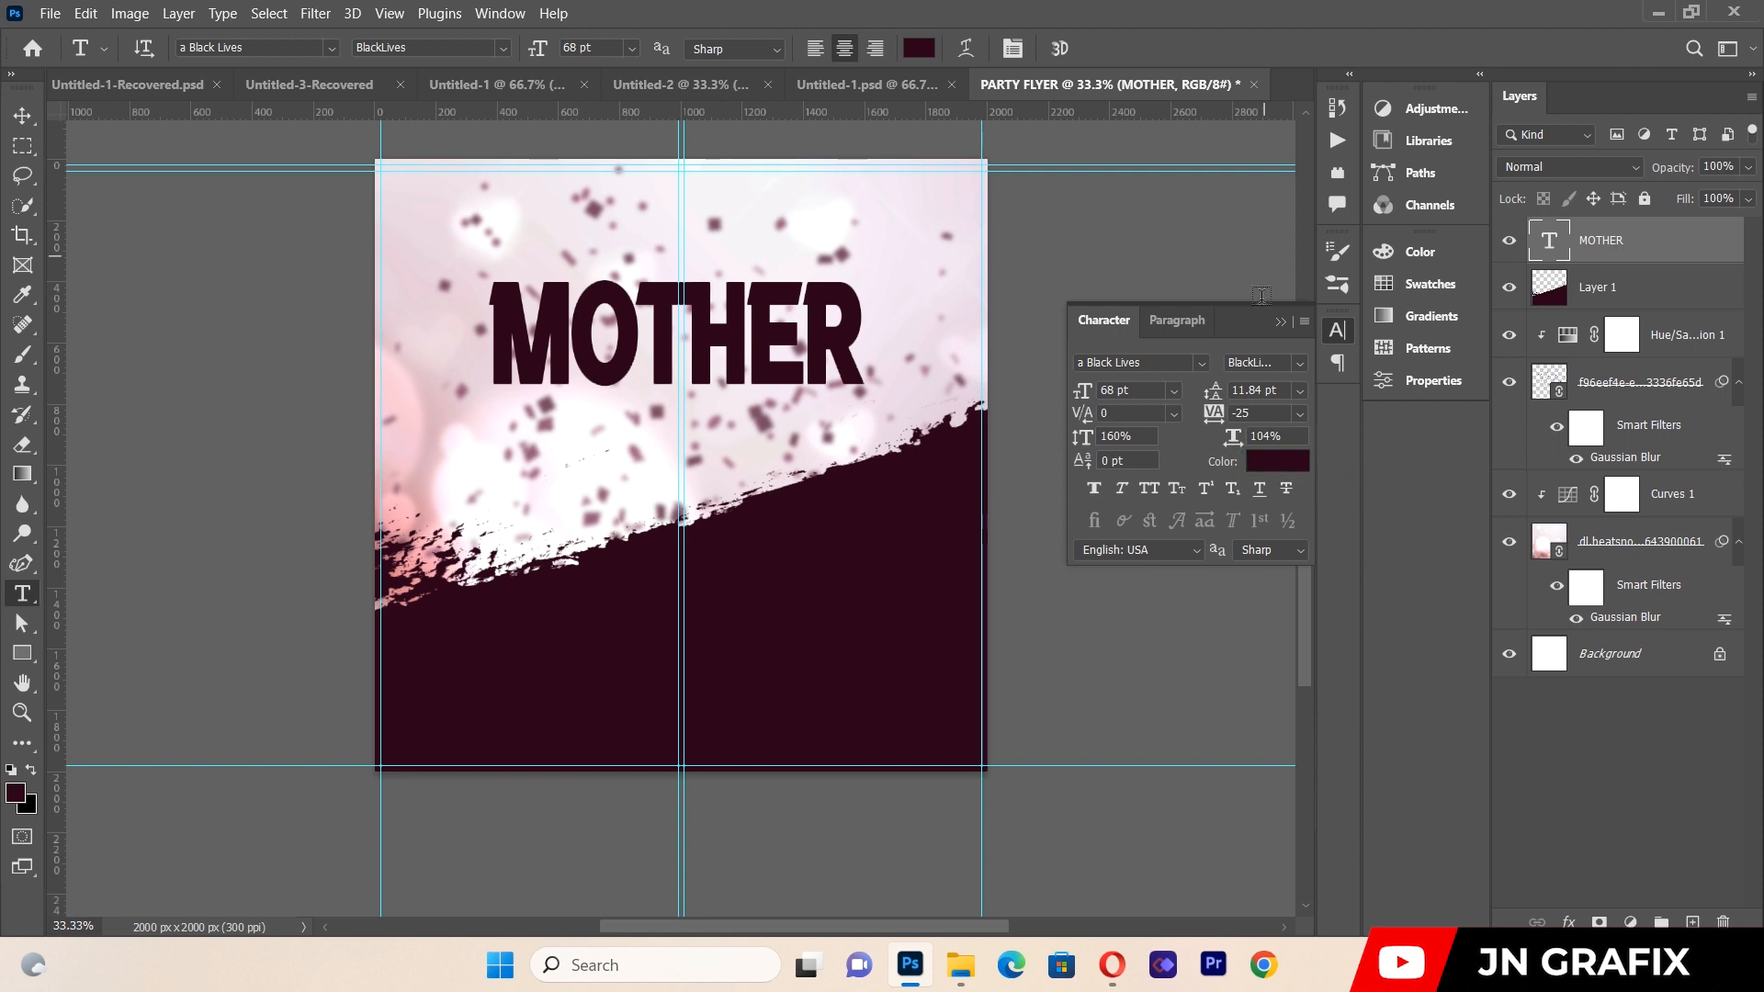
left_click(1282, 322)
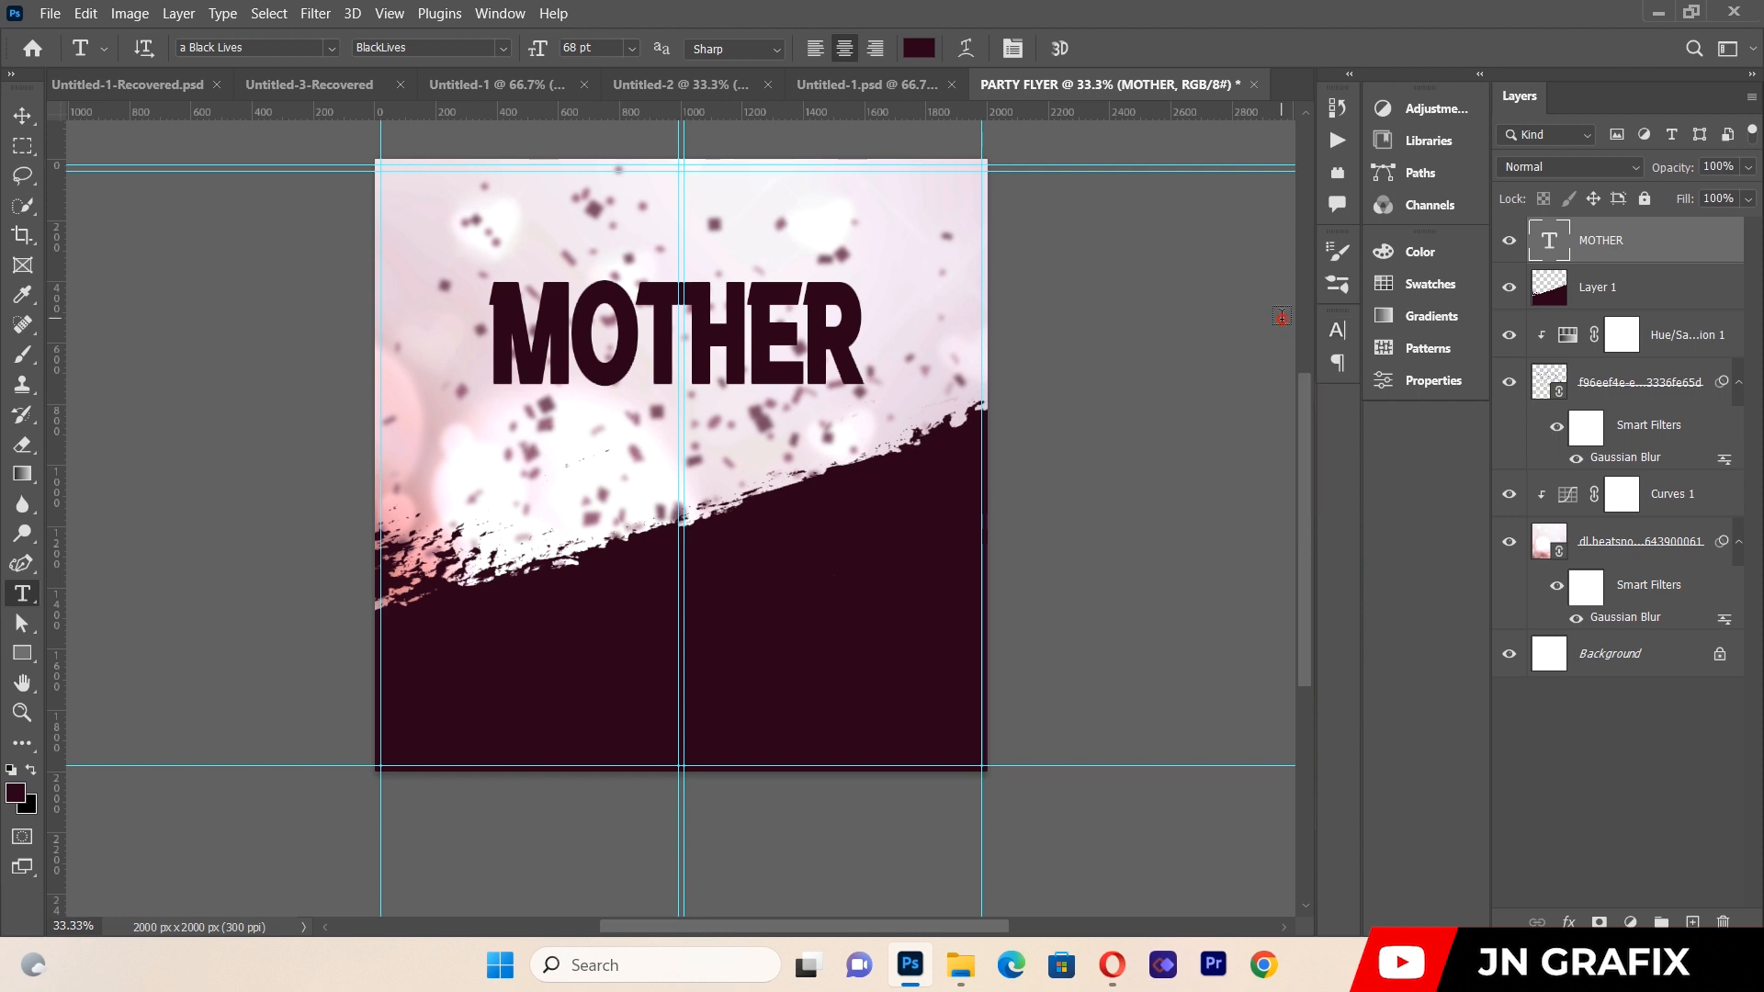
Rotate the MOTHER text to about -10.44° and position it just above the diagonal brush stroke's edge.
left_click(22, 115)
left_click_drag(510, 361, 511, 391)
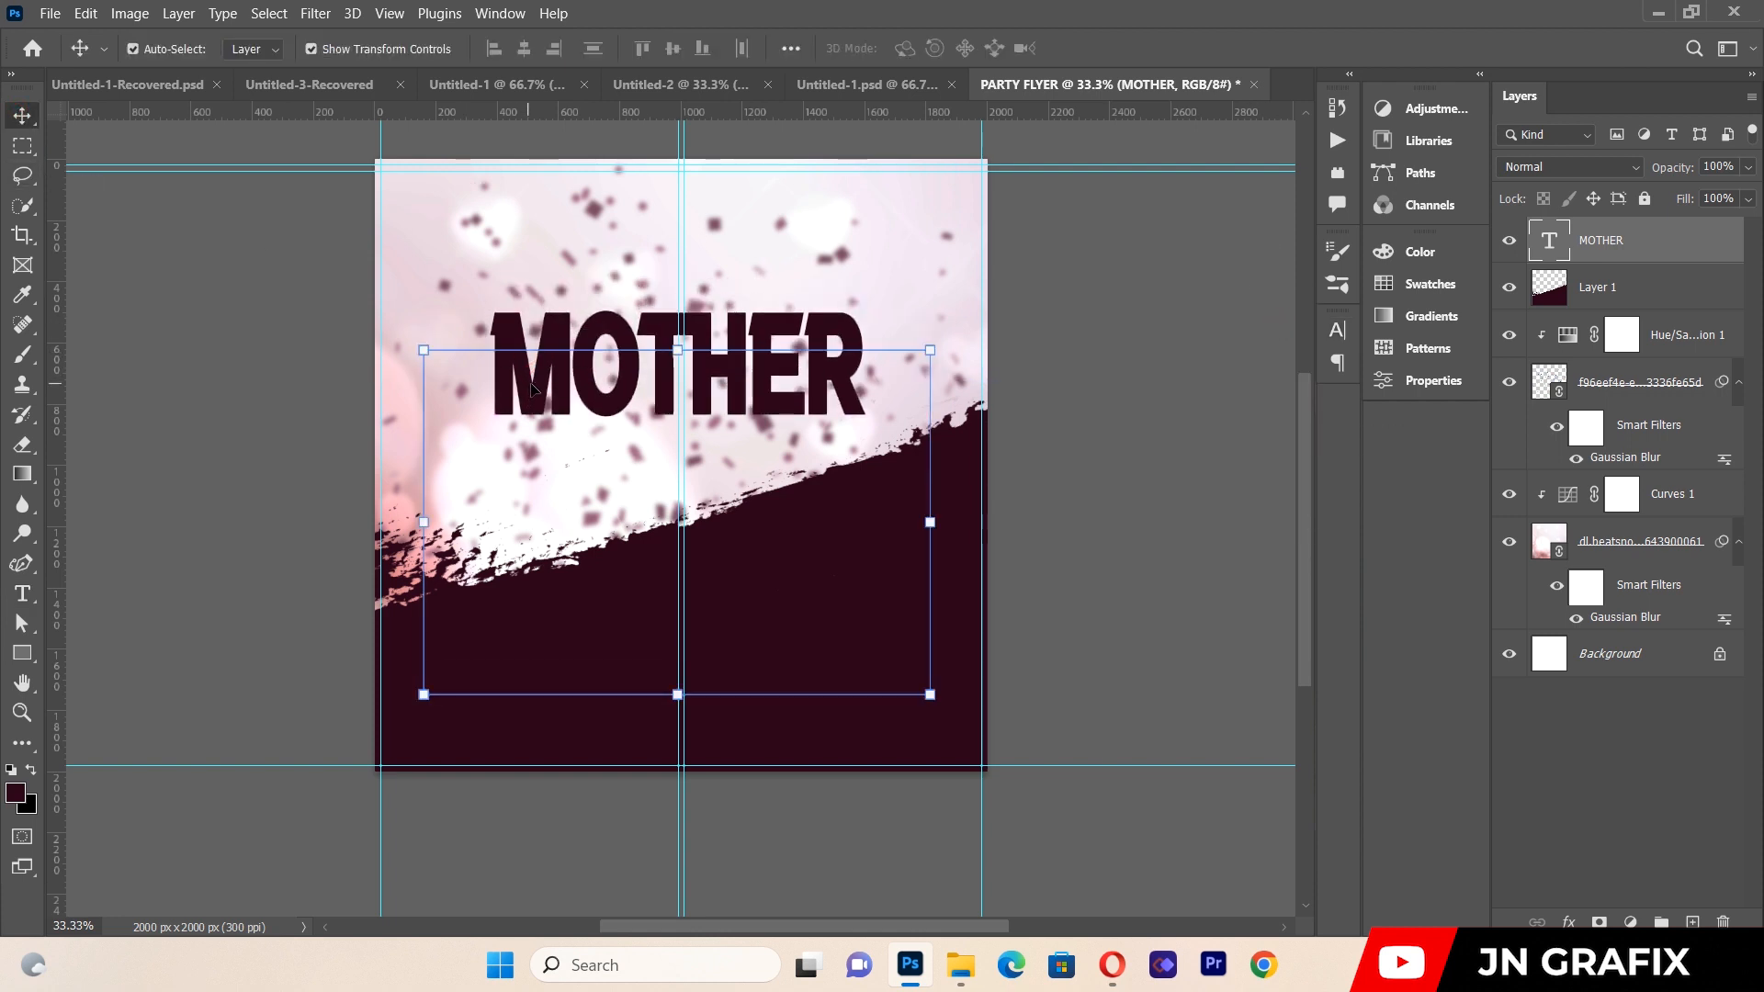
left_click_drag(946, 312, 925, 264)
left_click_drag(784, 353, 790, 360)
key("Right")
key("Right")
key("Right")
key("Right")
key("Right")
key("Right")
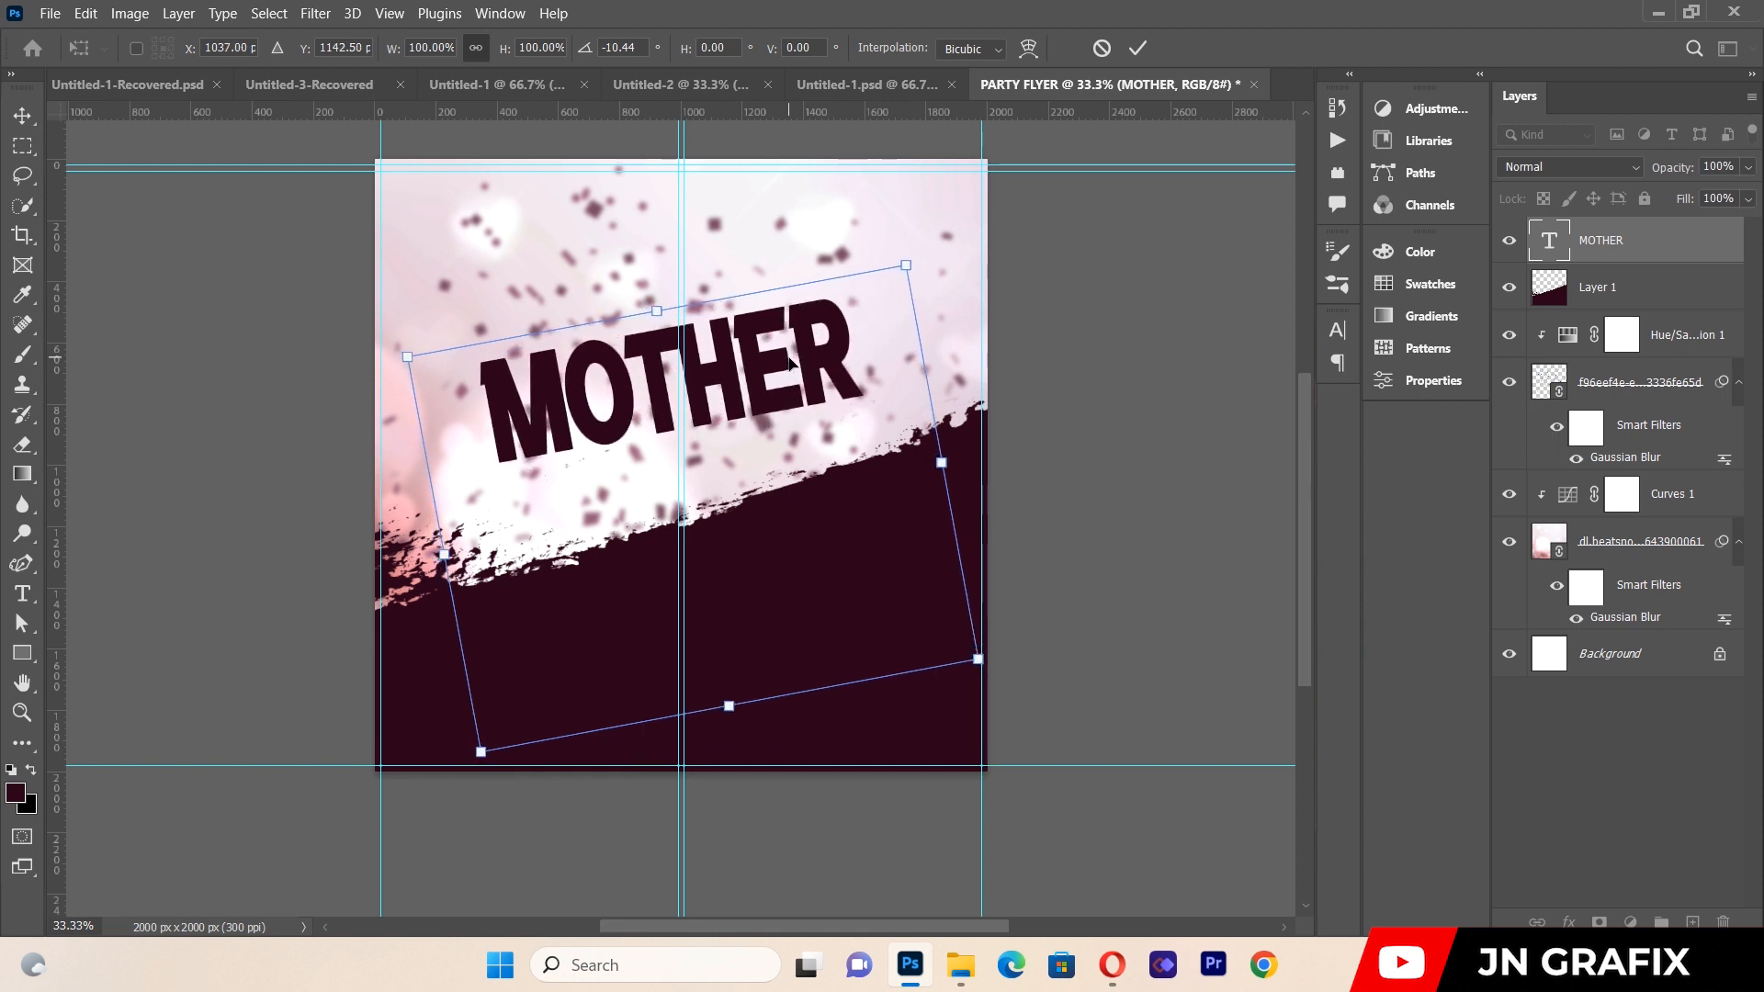
key("Return")
left_click_drag(504, 437, 504, 437)
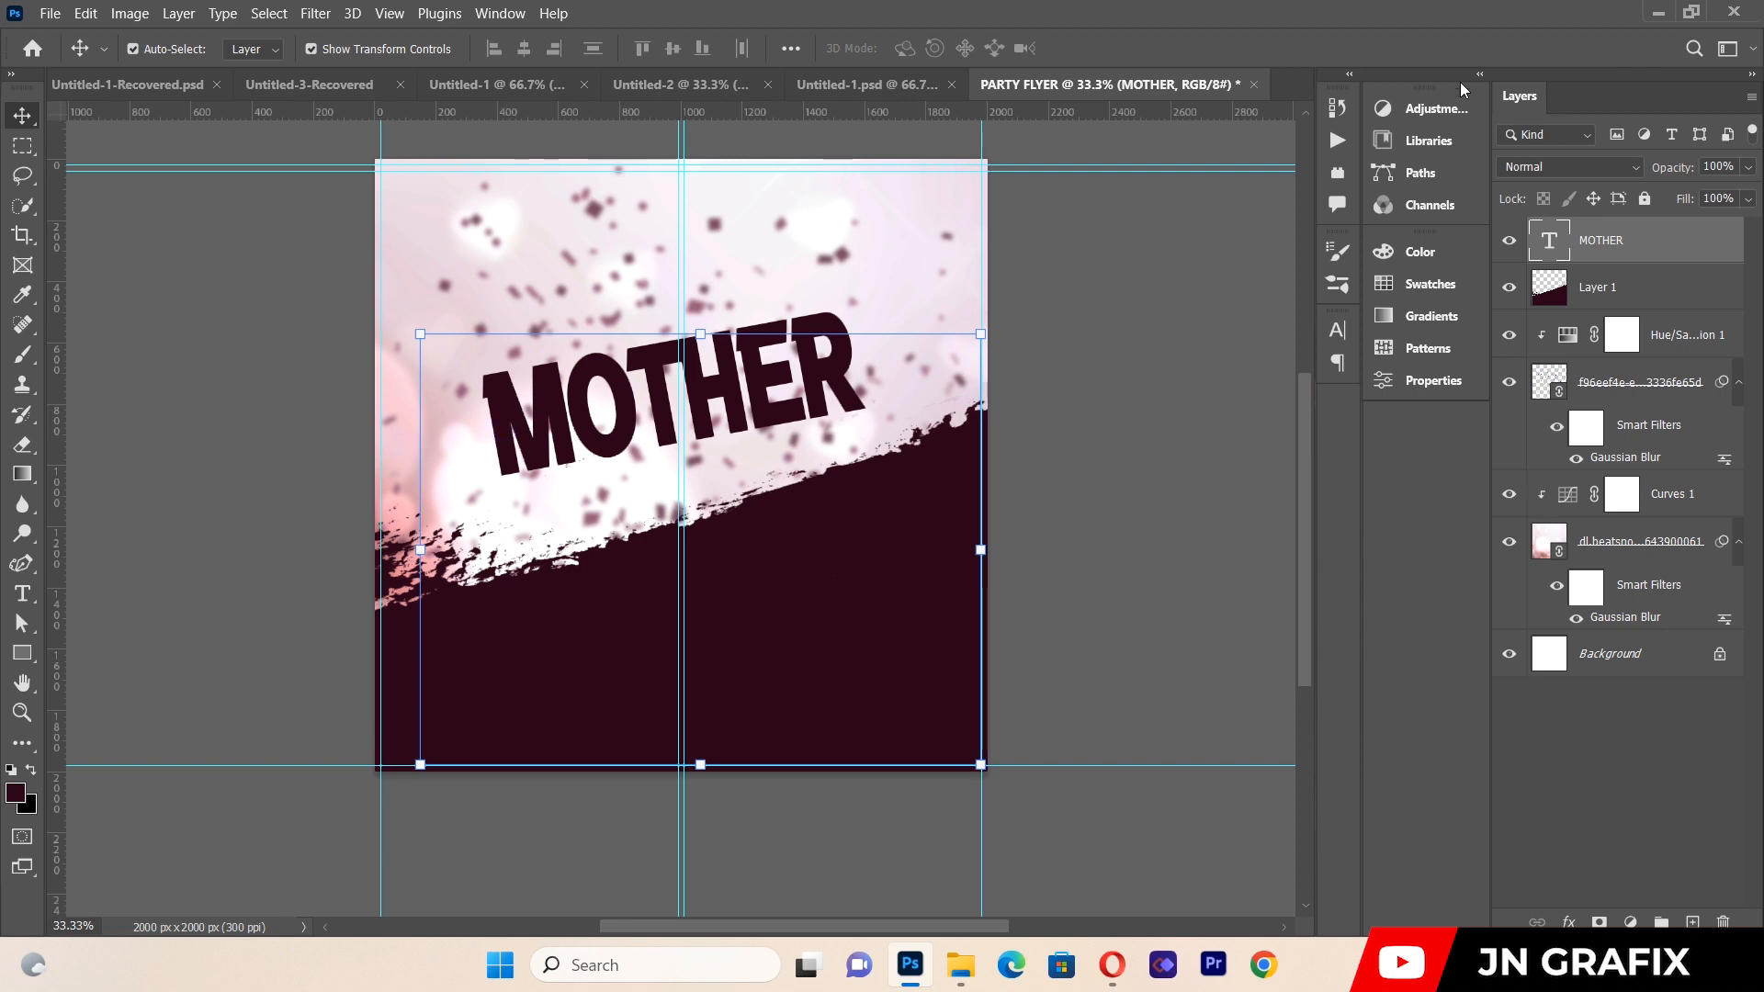
Add a linear Gradient Overlay to the MOTHER text layer with the angle set to 108°.
right_click(1605, 245)
left_click(1418, 33)
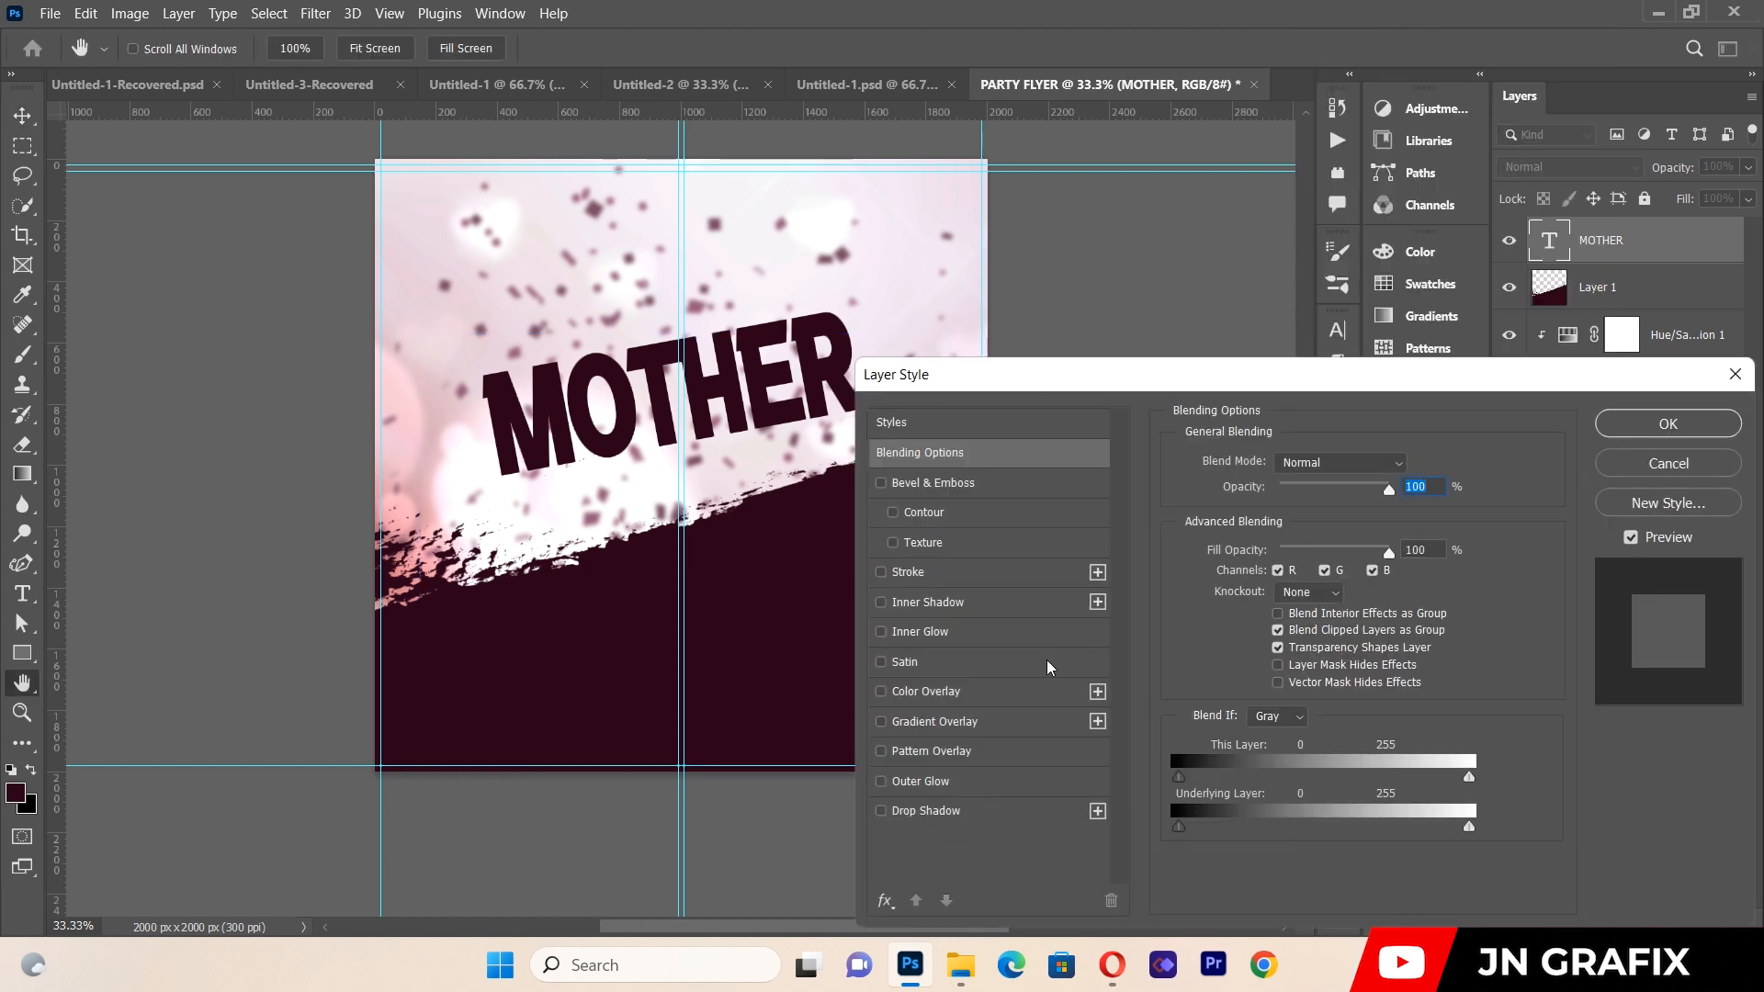
left_click(978, 725)
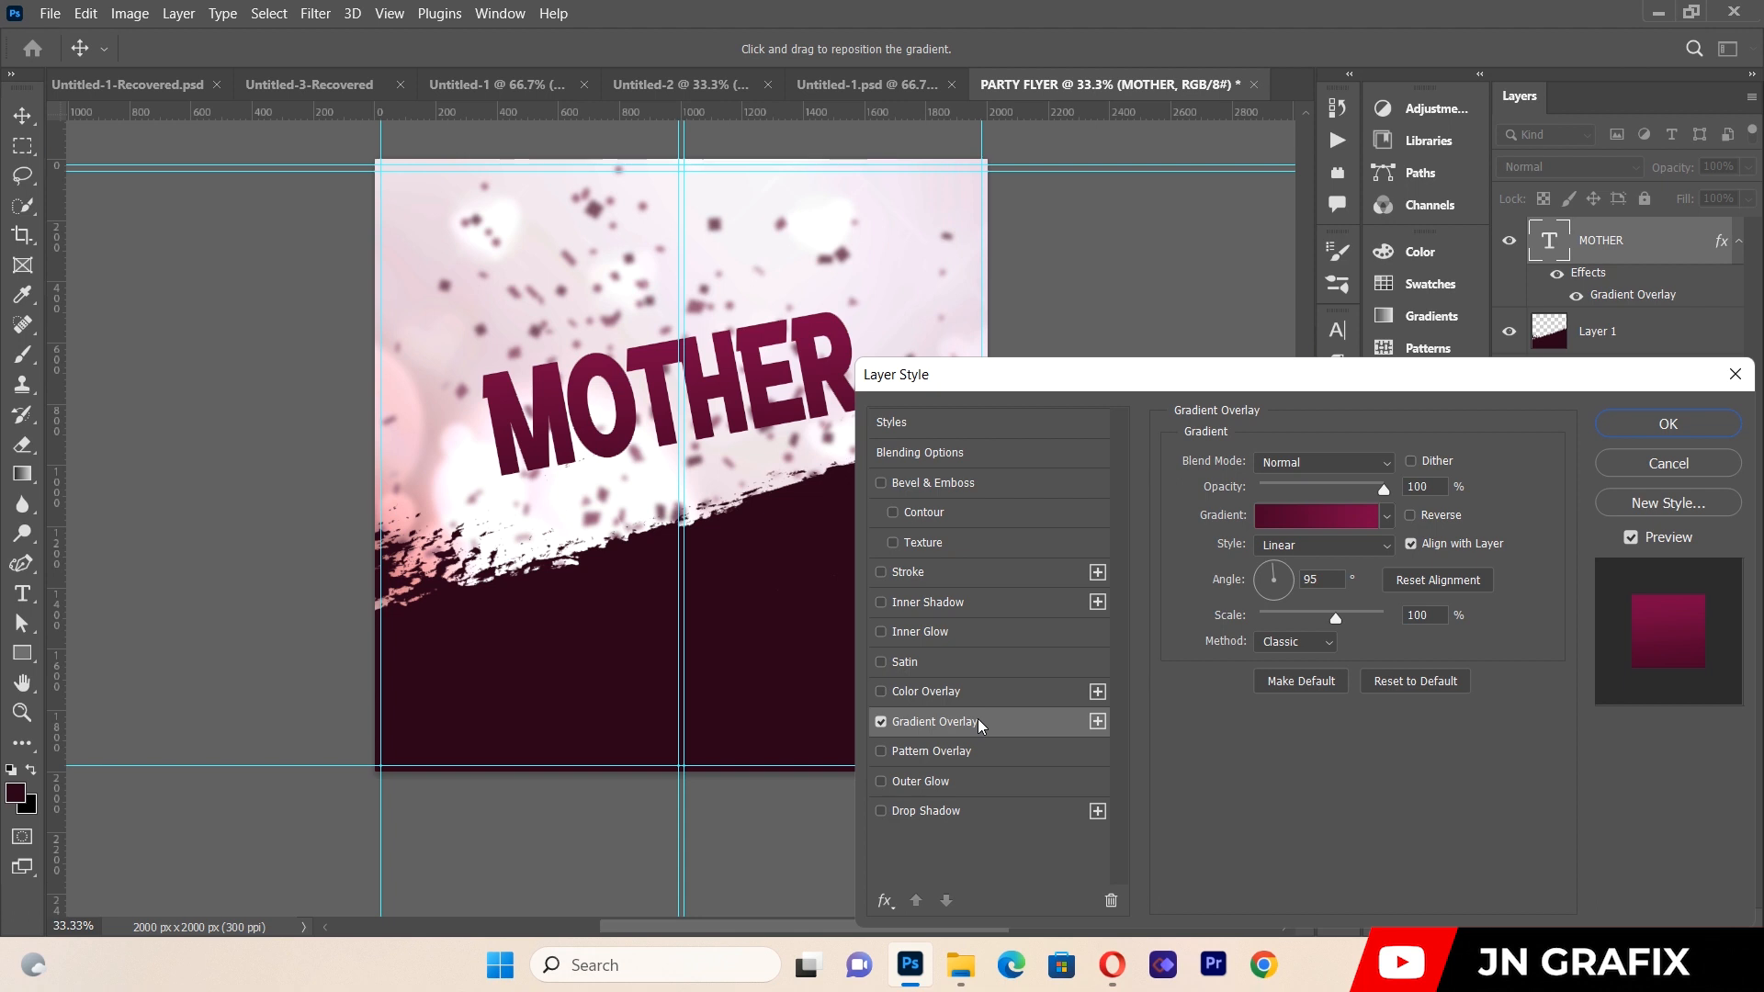
left_click(1284, 579)
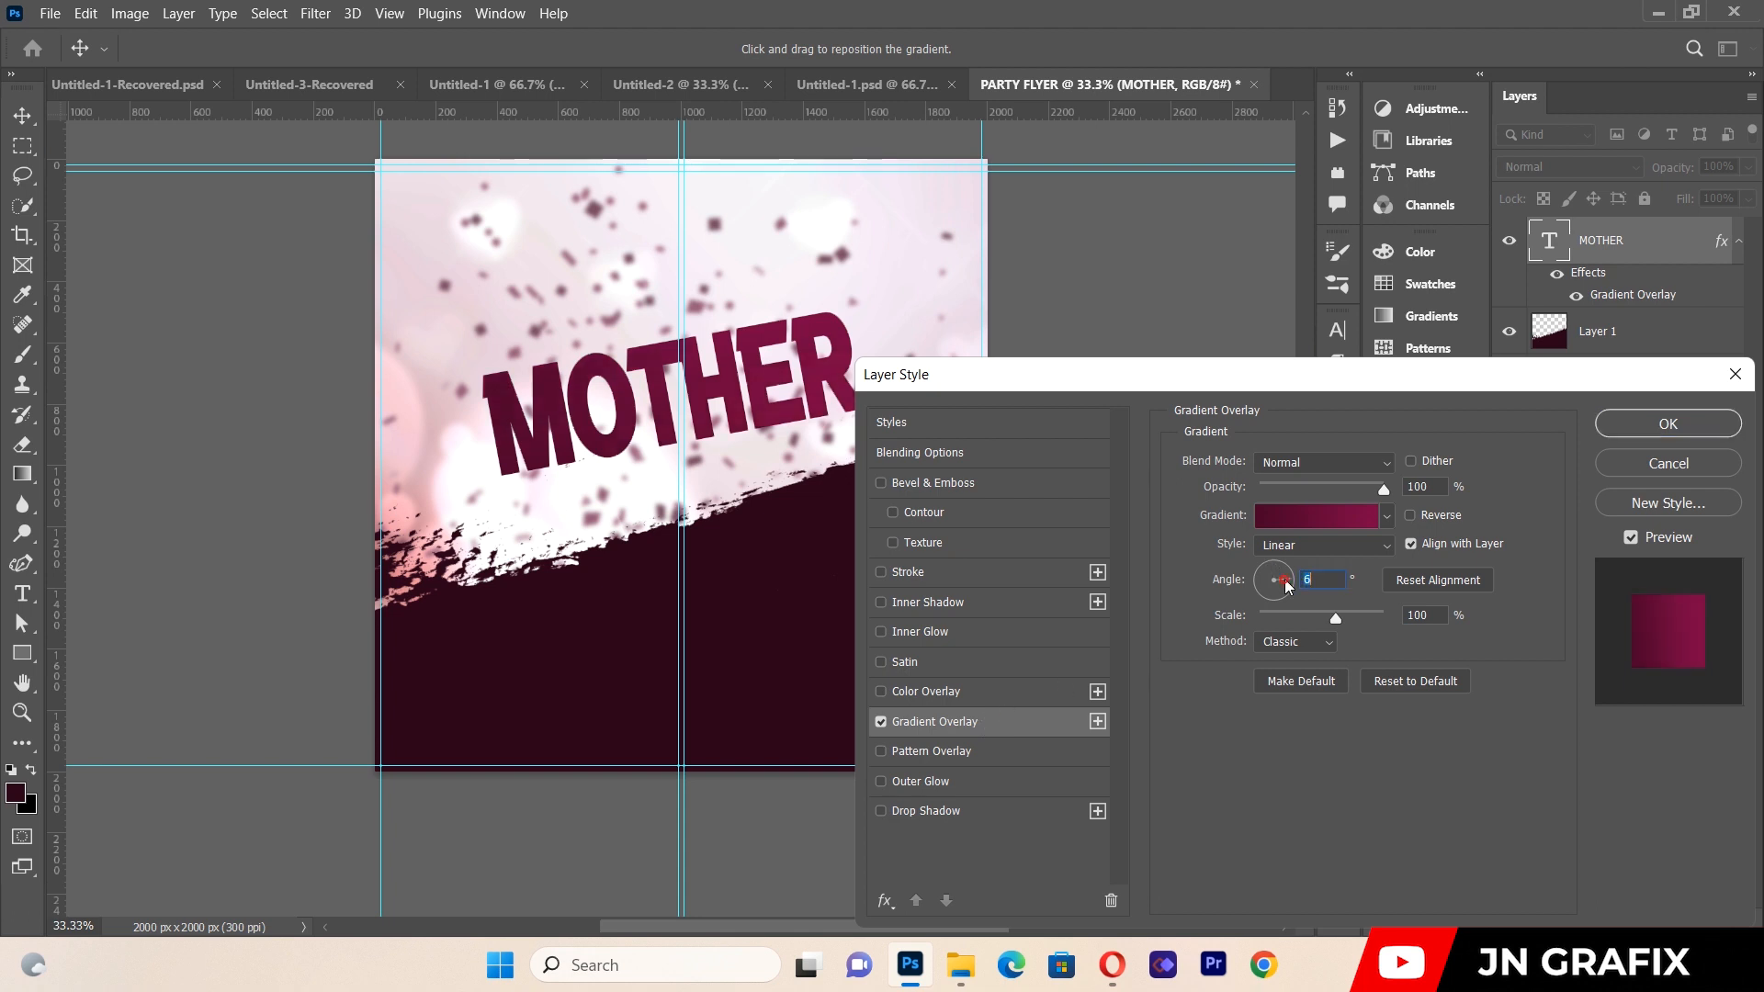
left_click(1271, 591)
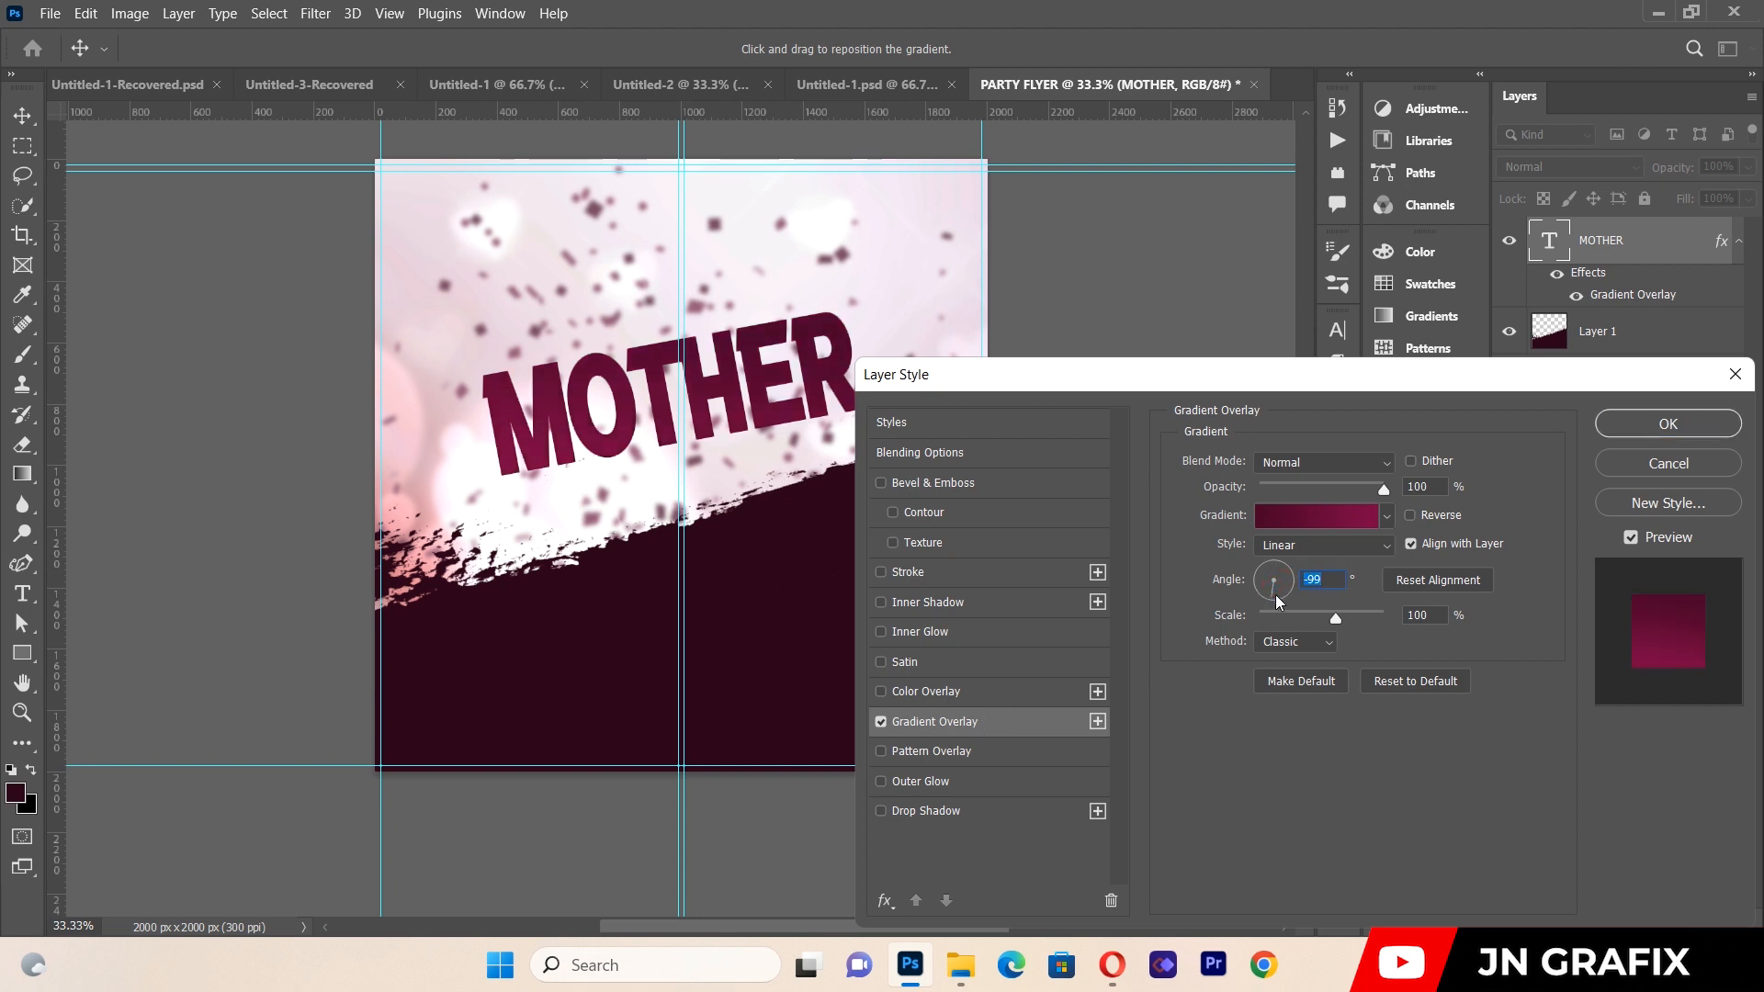
left_click(1267, 572)
left_click_drag(1267, 571, 1271, 568)
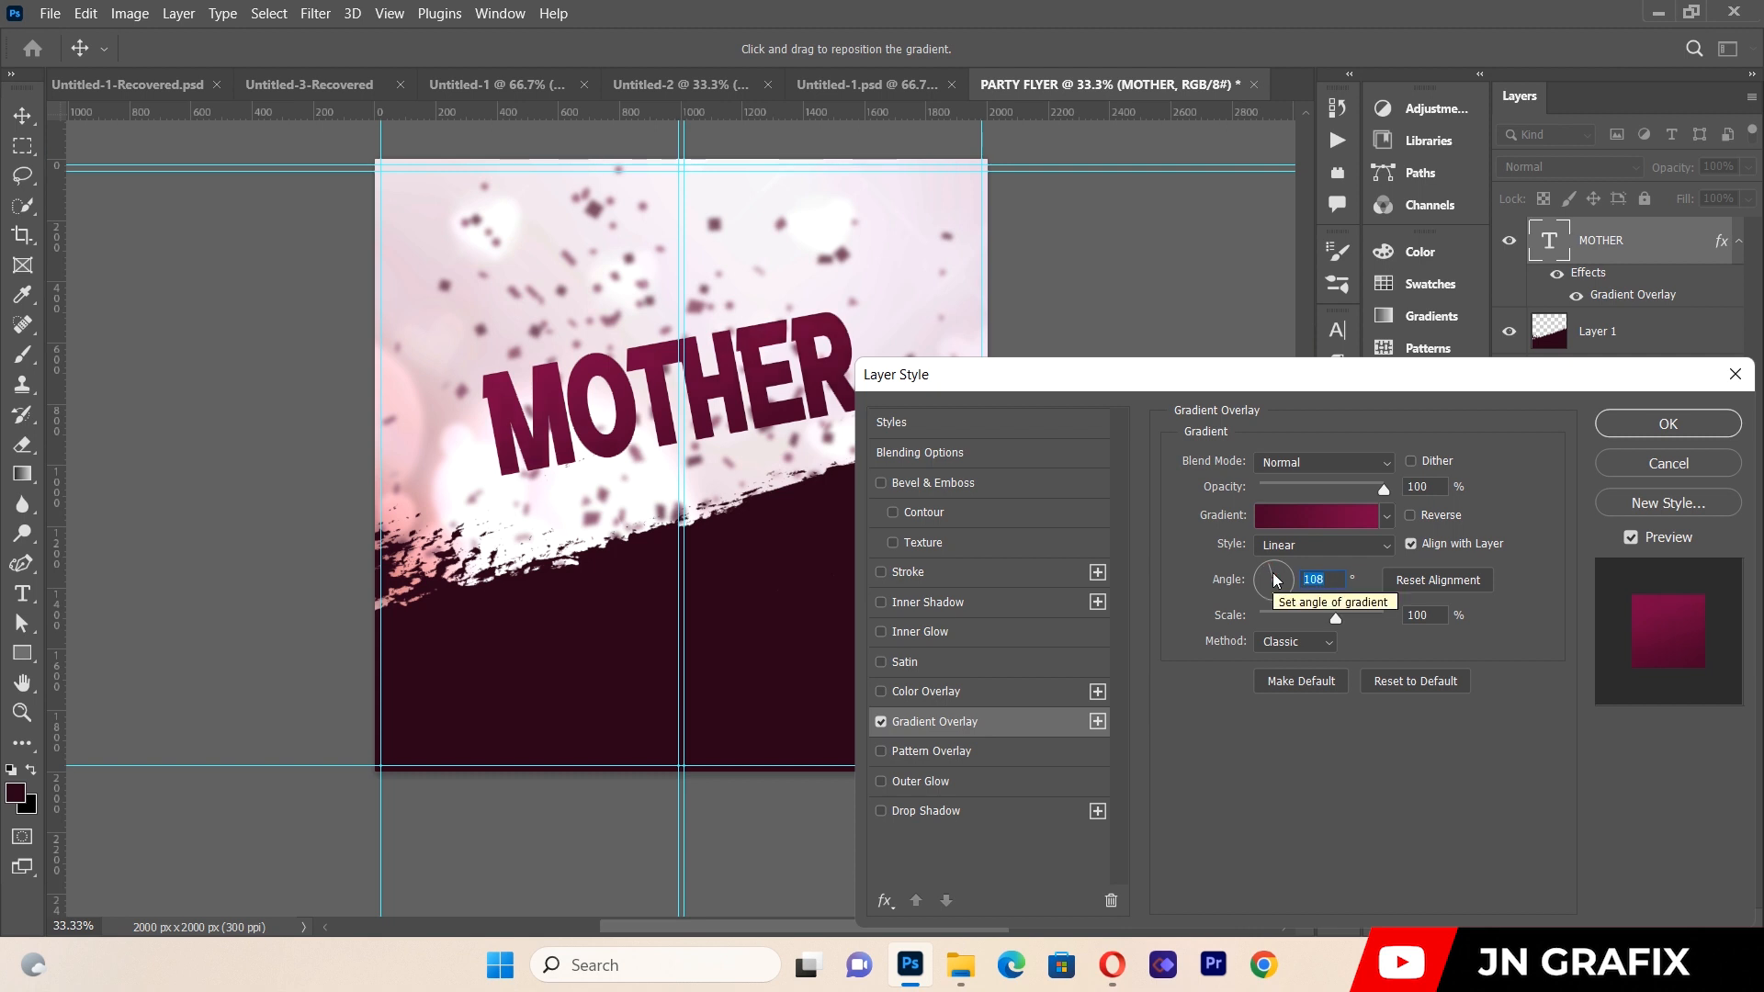
Use #4a0229 for the overlay gradient's first stop and #7b0344 for the stop at 98%, and apply the layer style.
left_click(1332, 511)
left_click(1233, 685)
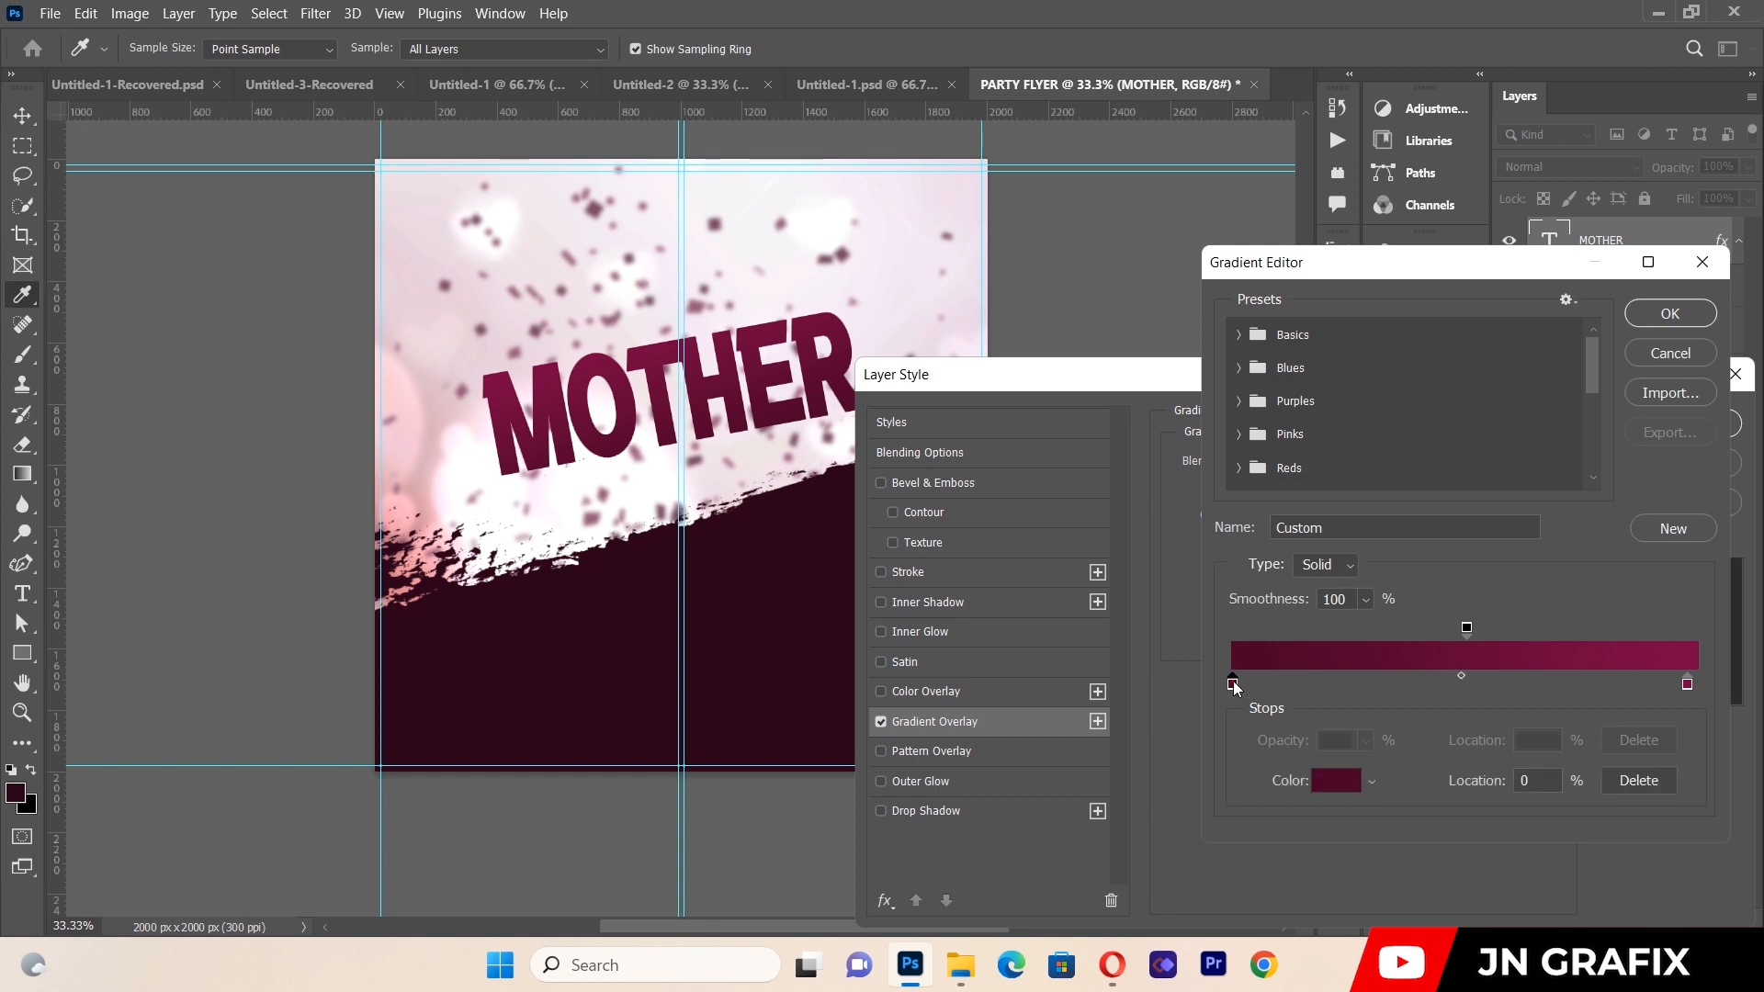
left_click(1323, 780)
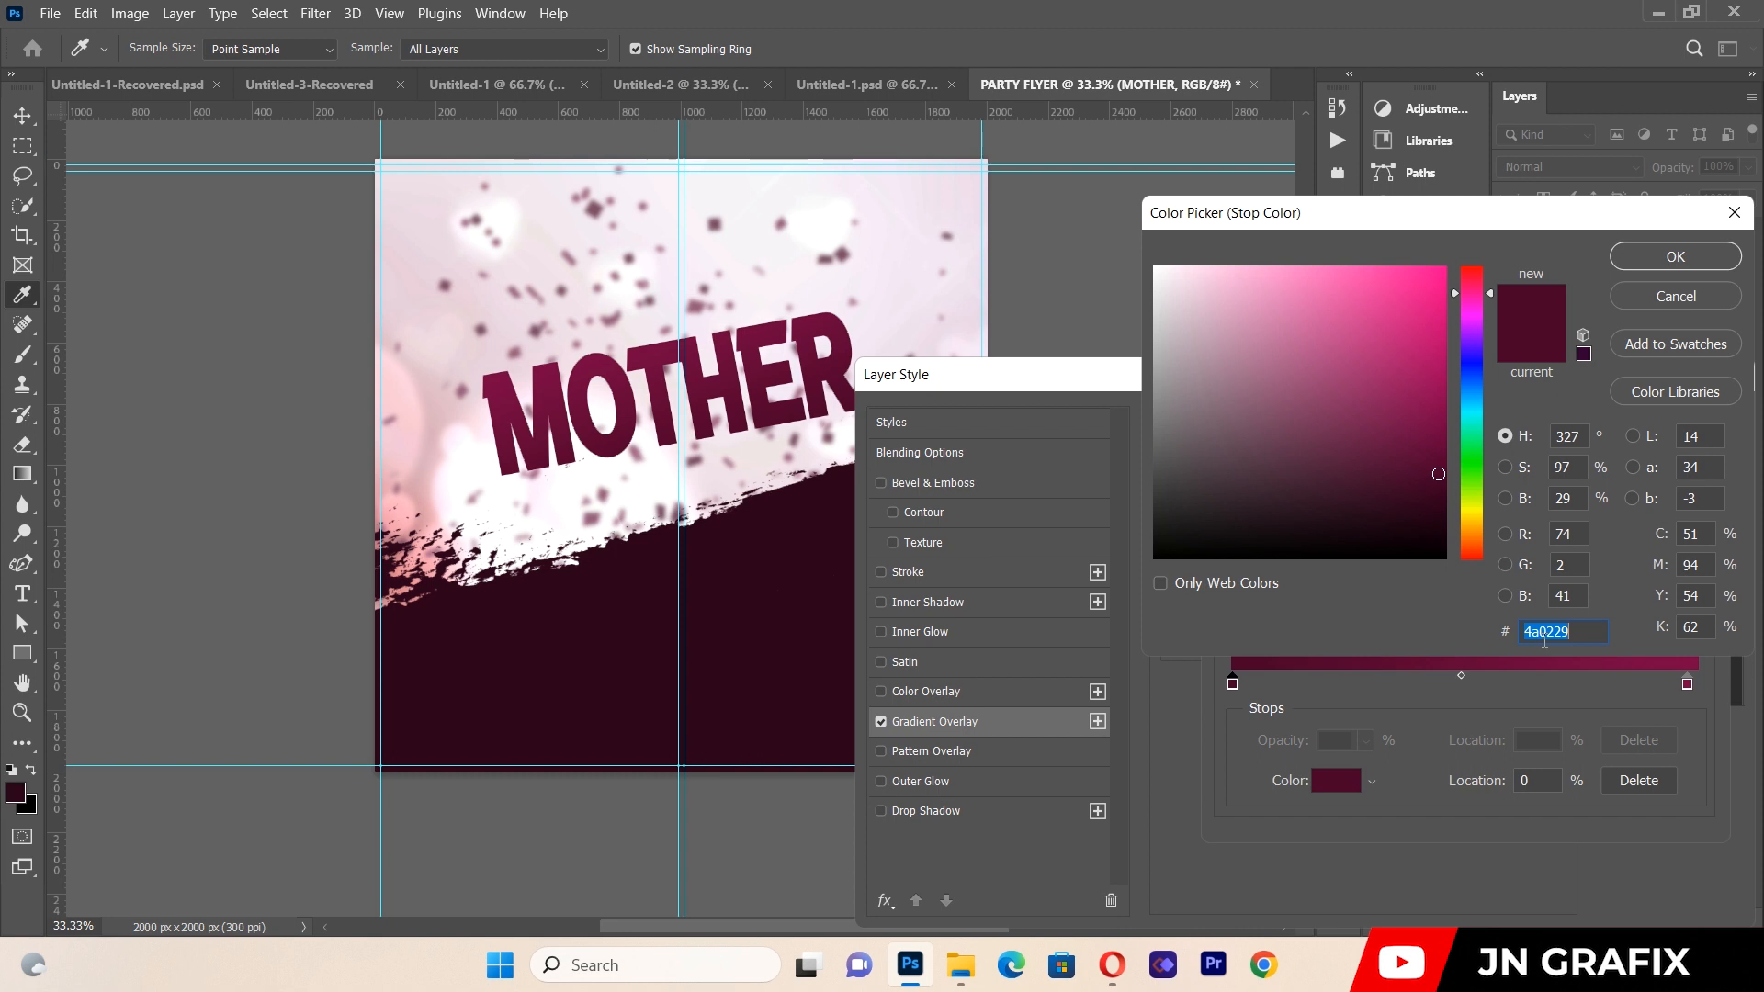
left_click(1658, 256)
left_click(1687, 684)
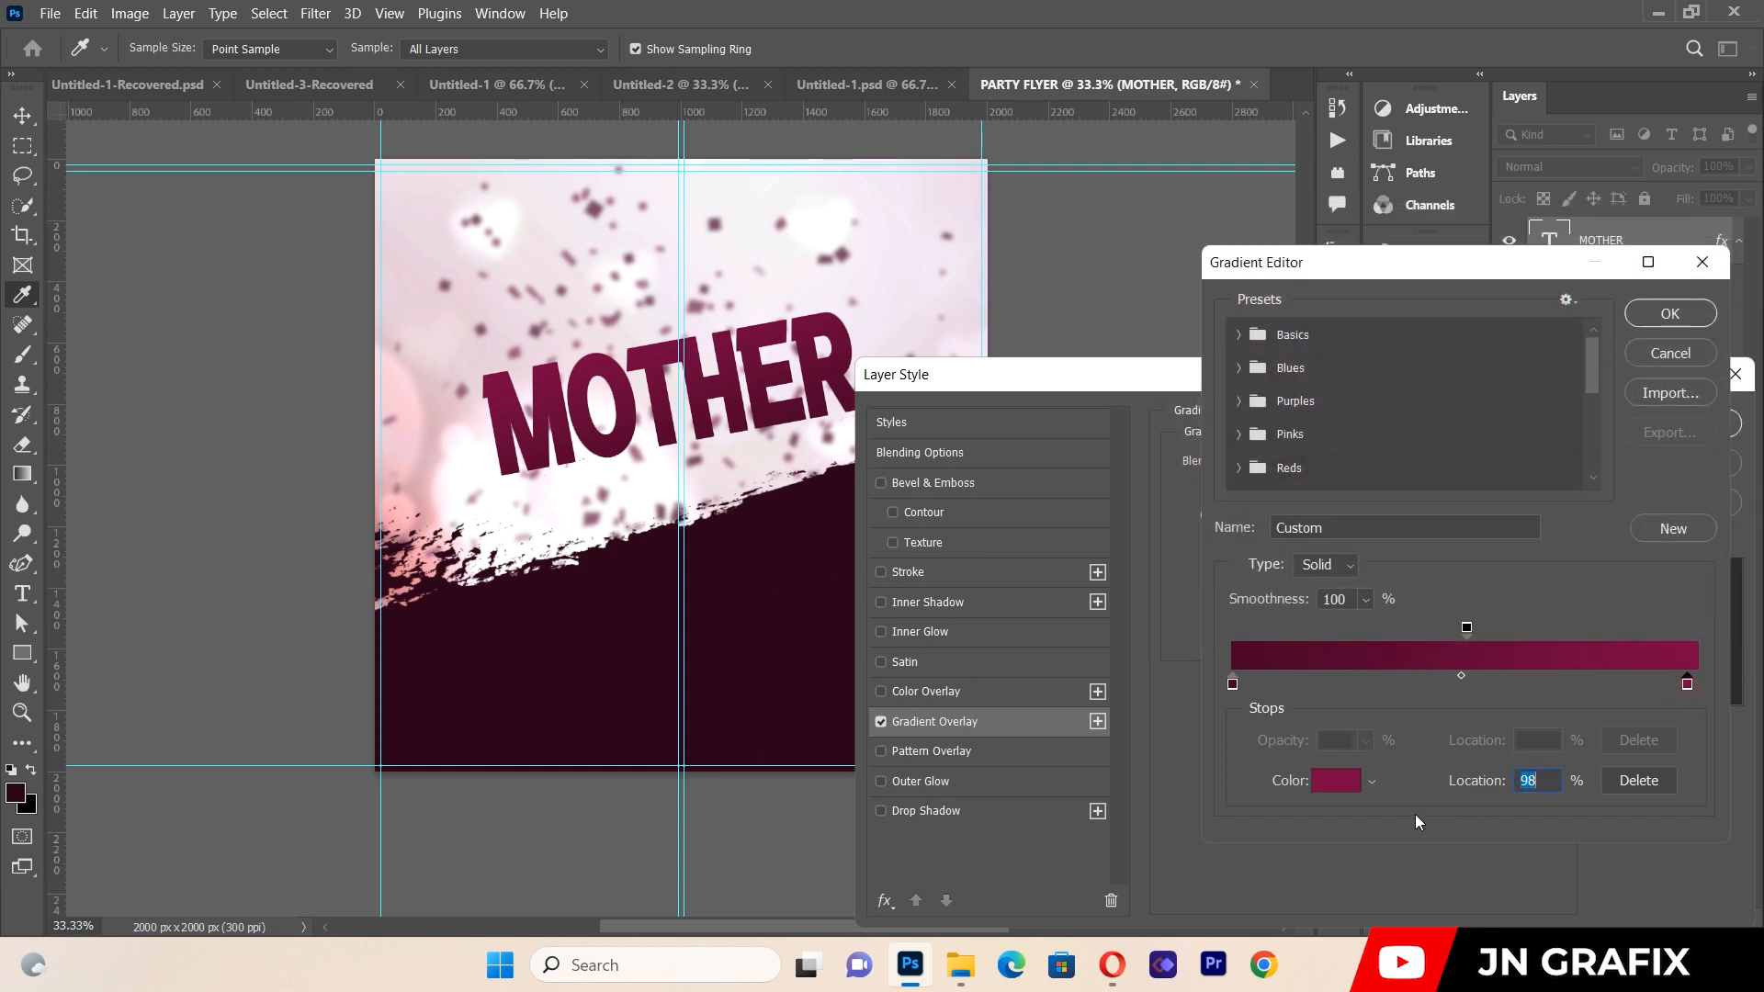
left_click(1346, 788)
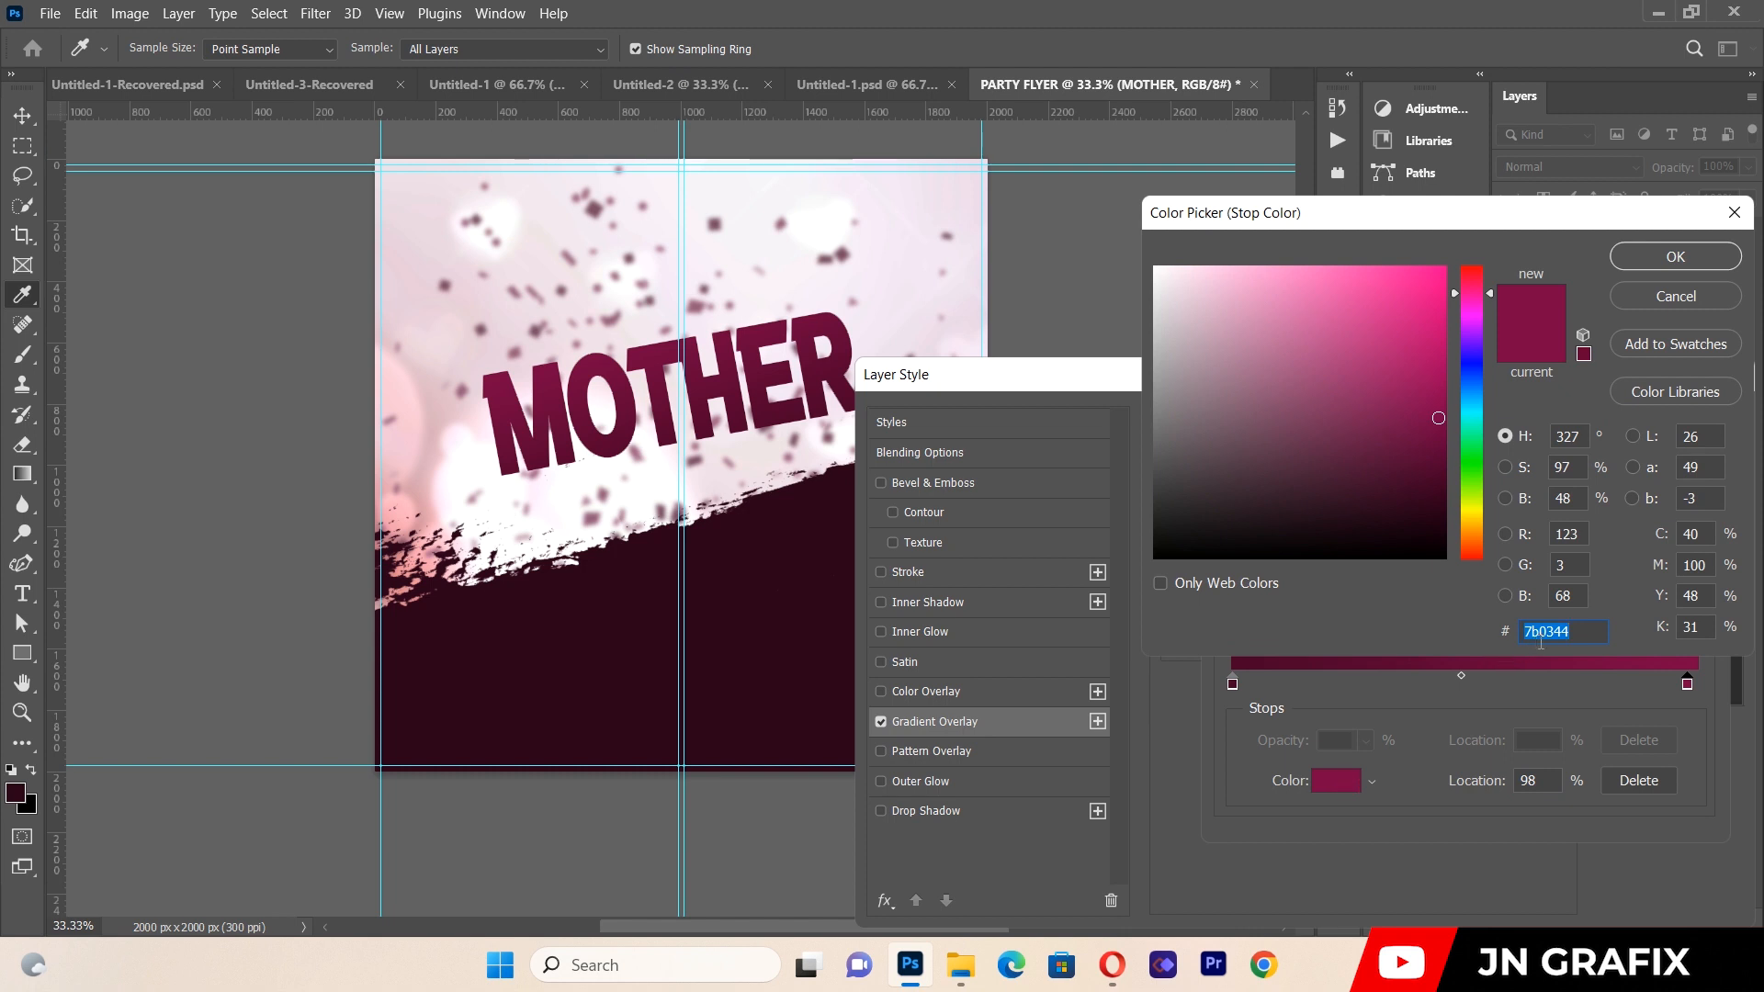
left_click(1656, 253)
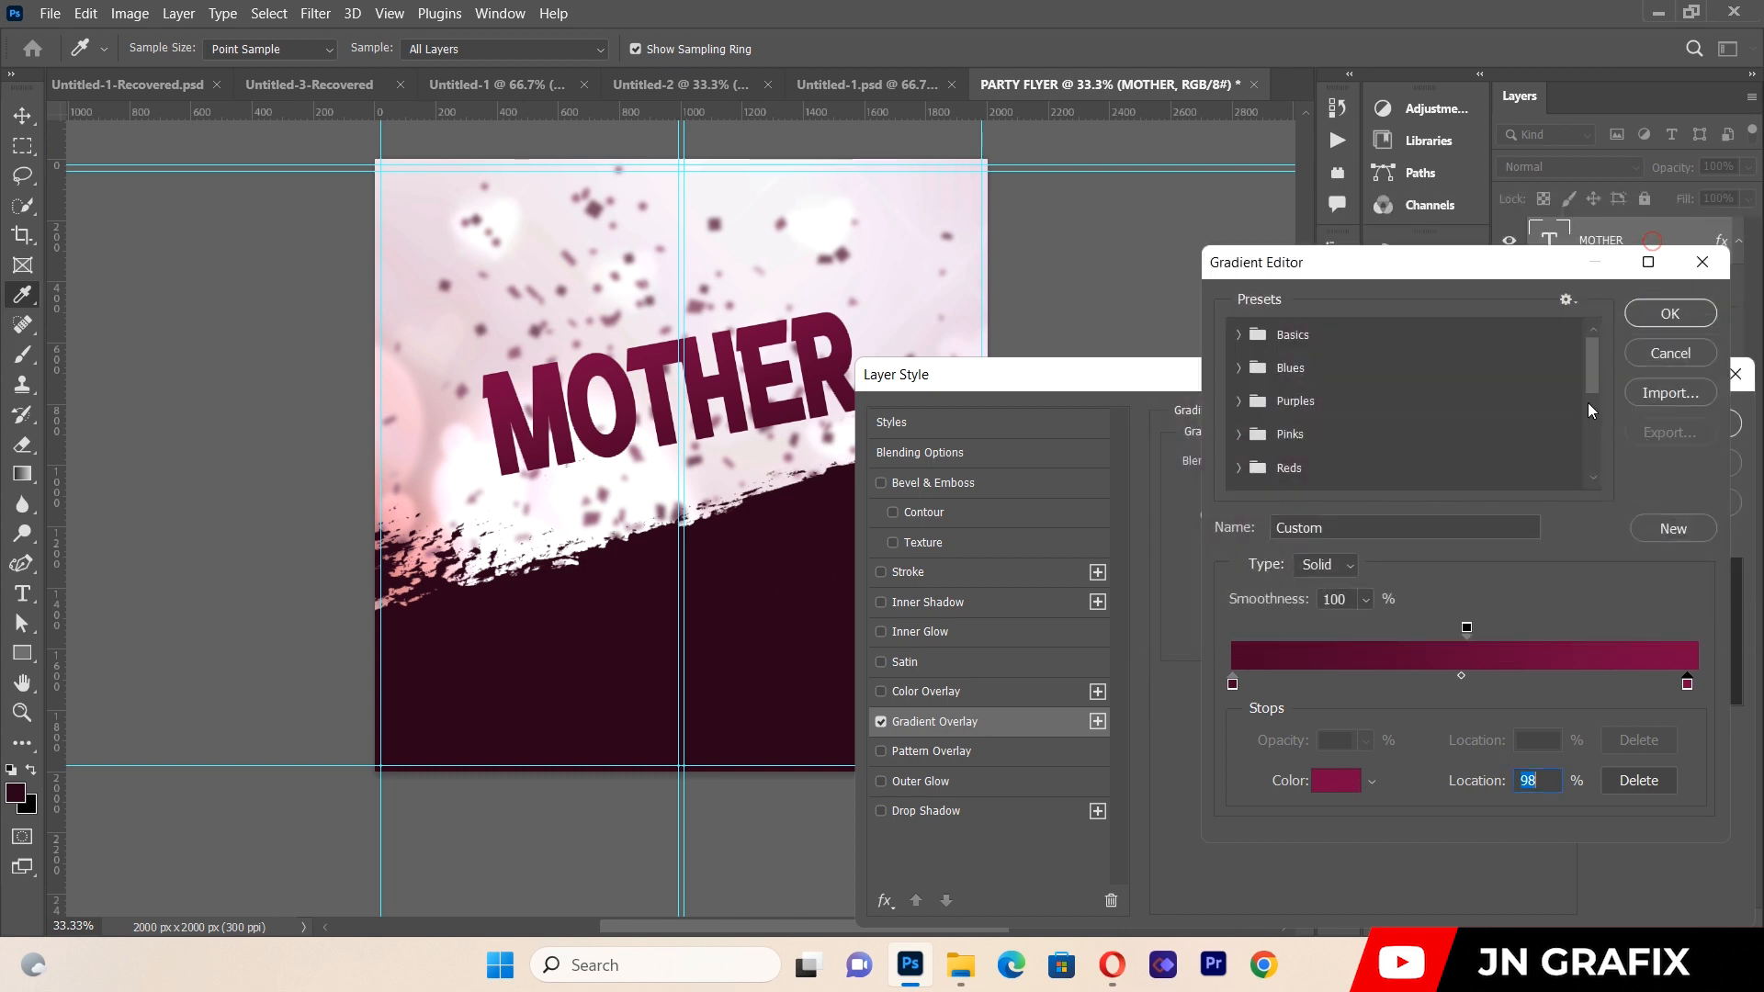
left_click(1668, 315)
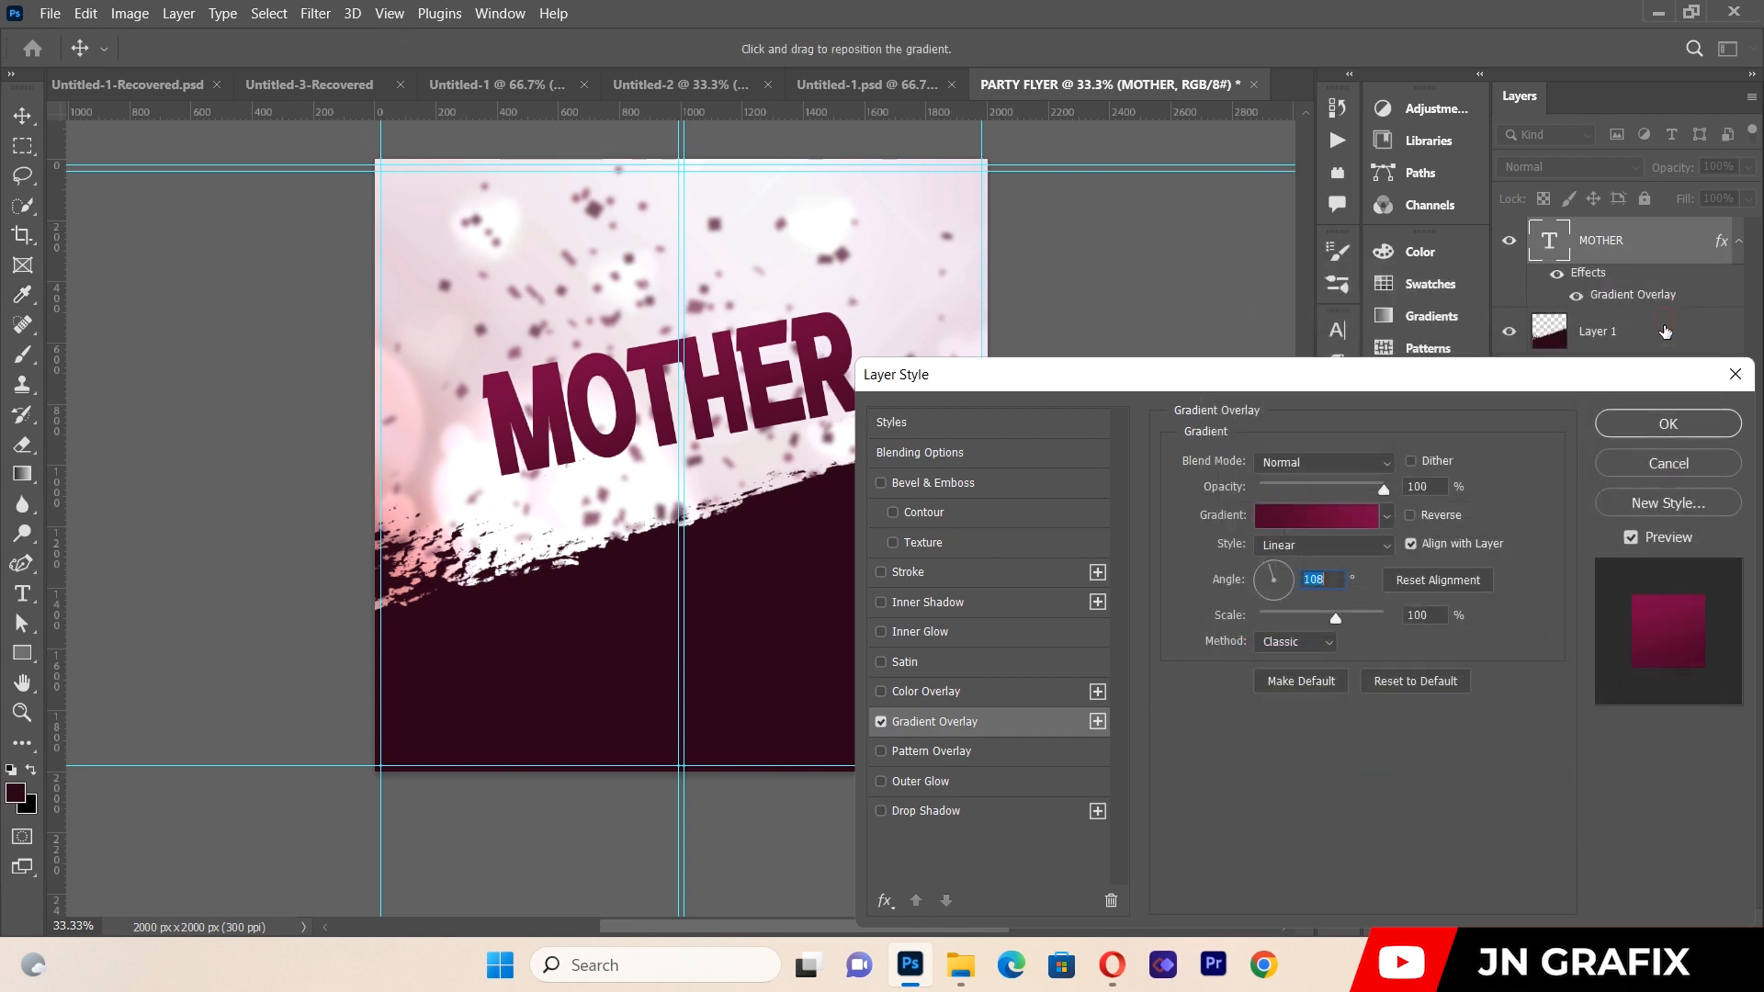
left_click(1659, 428)
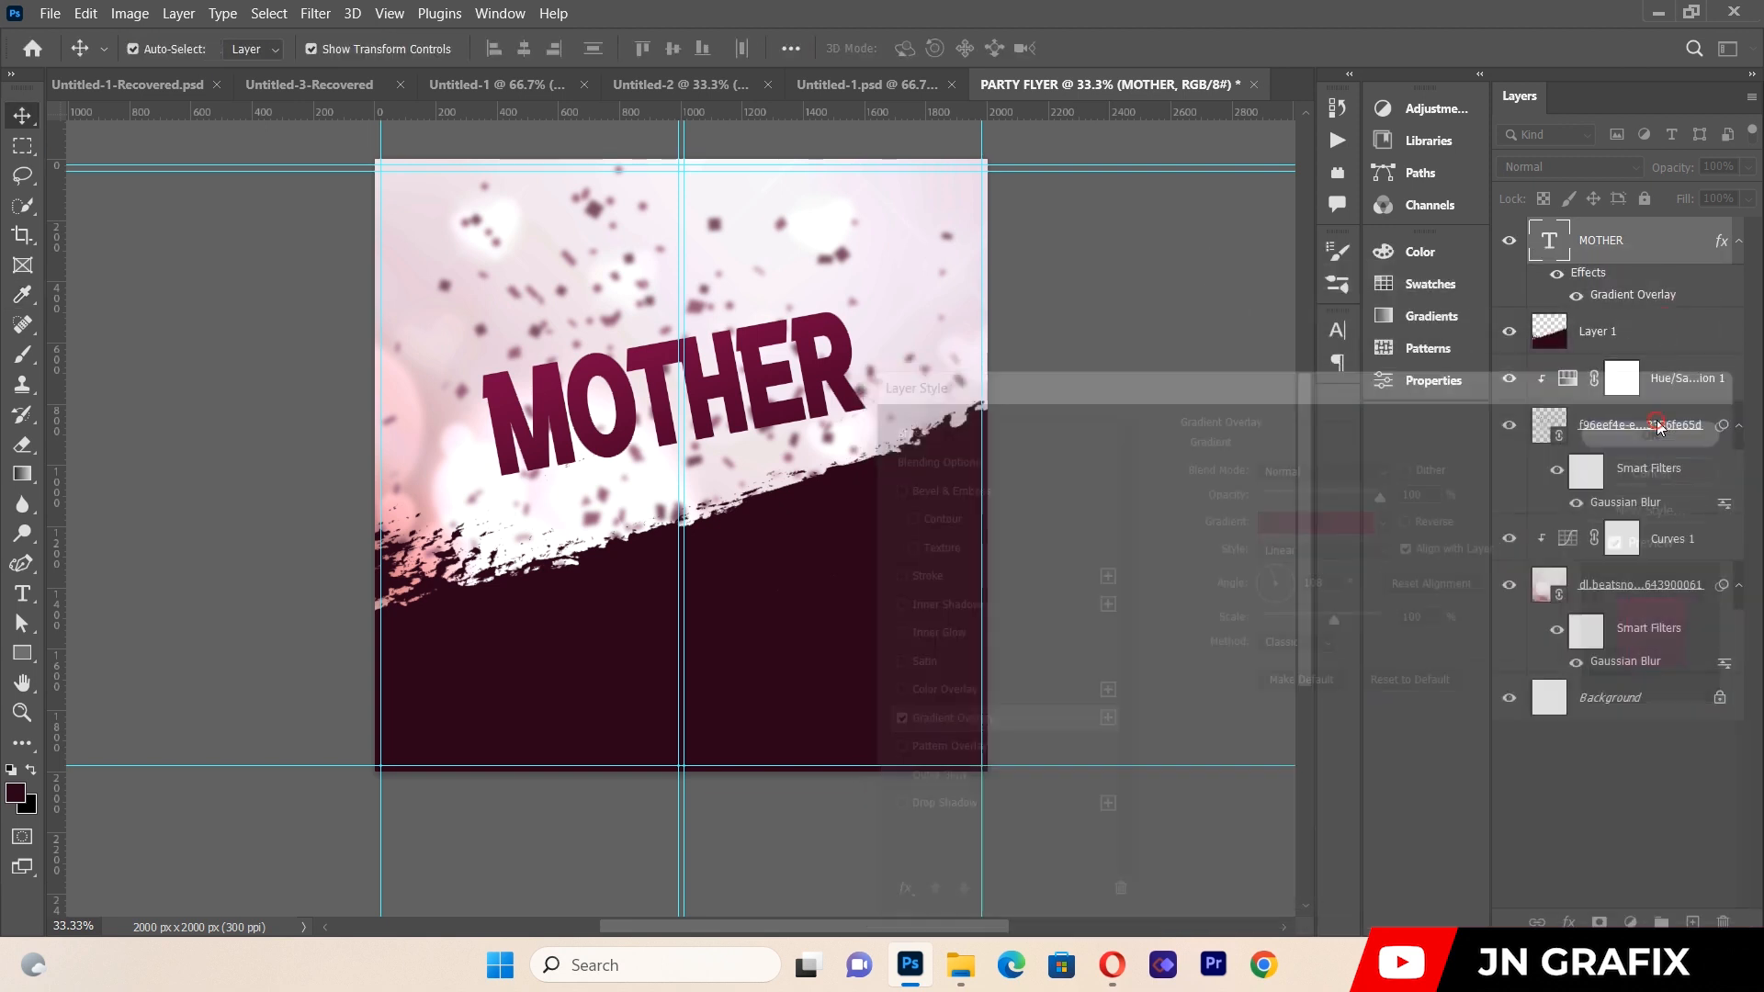
Add a 1 px black outside Stroke at 100% opacity to the MOTHER text layer.
double_click(814, 370)
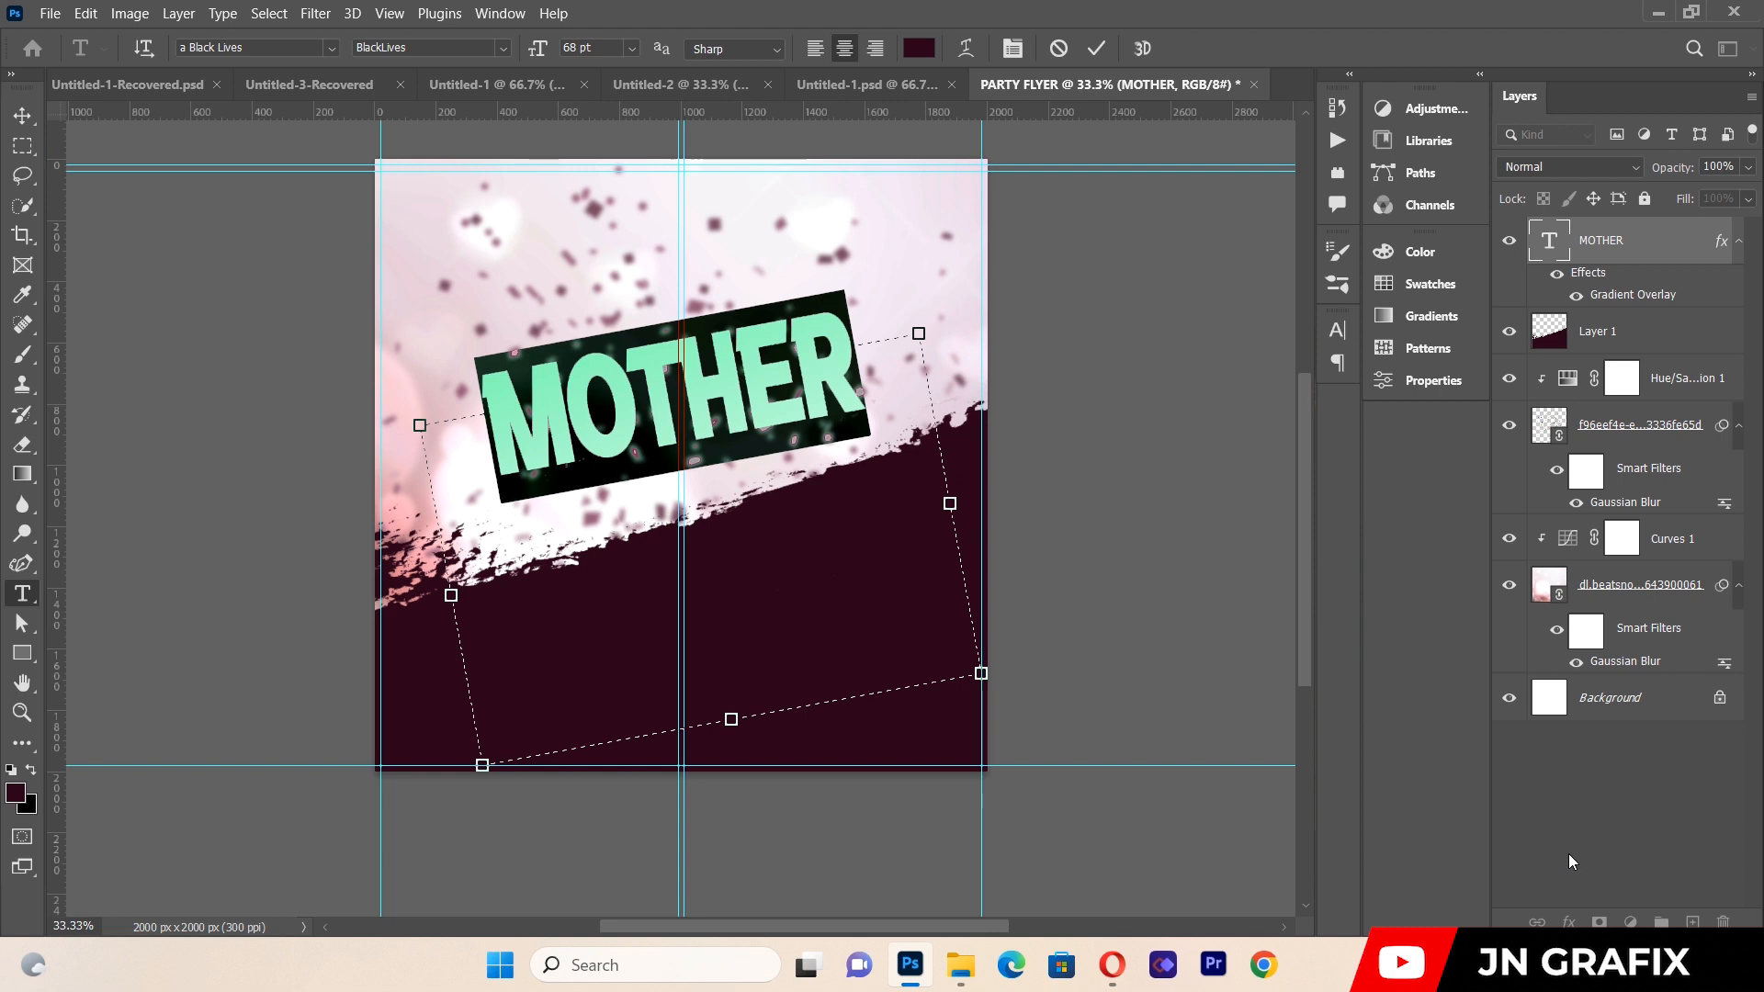
left_click(21, 115)
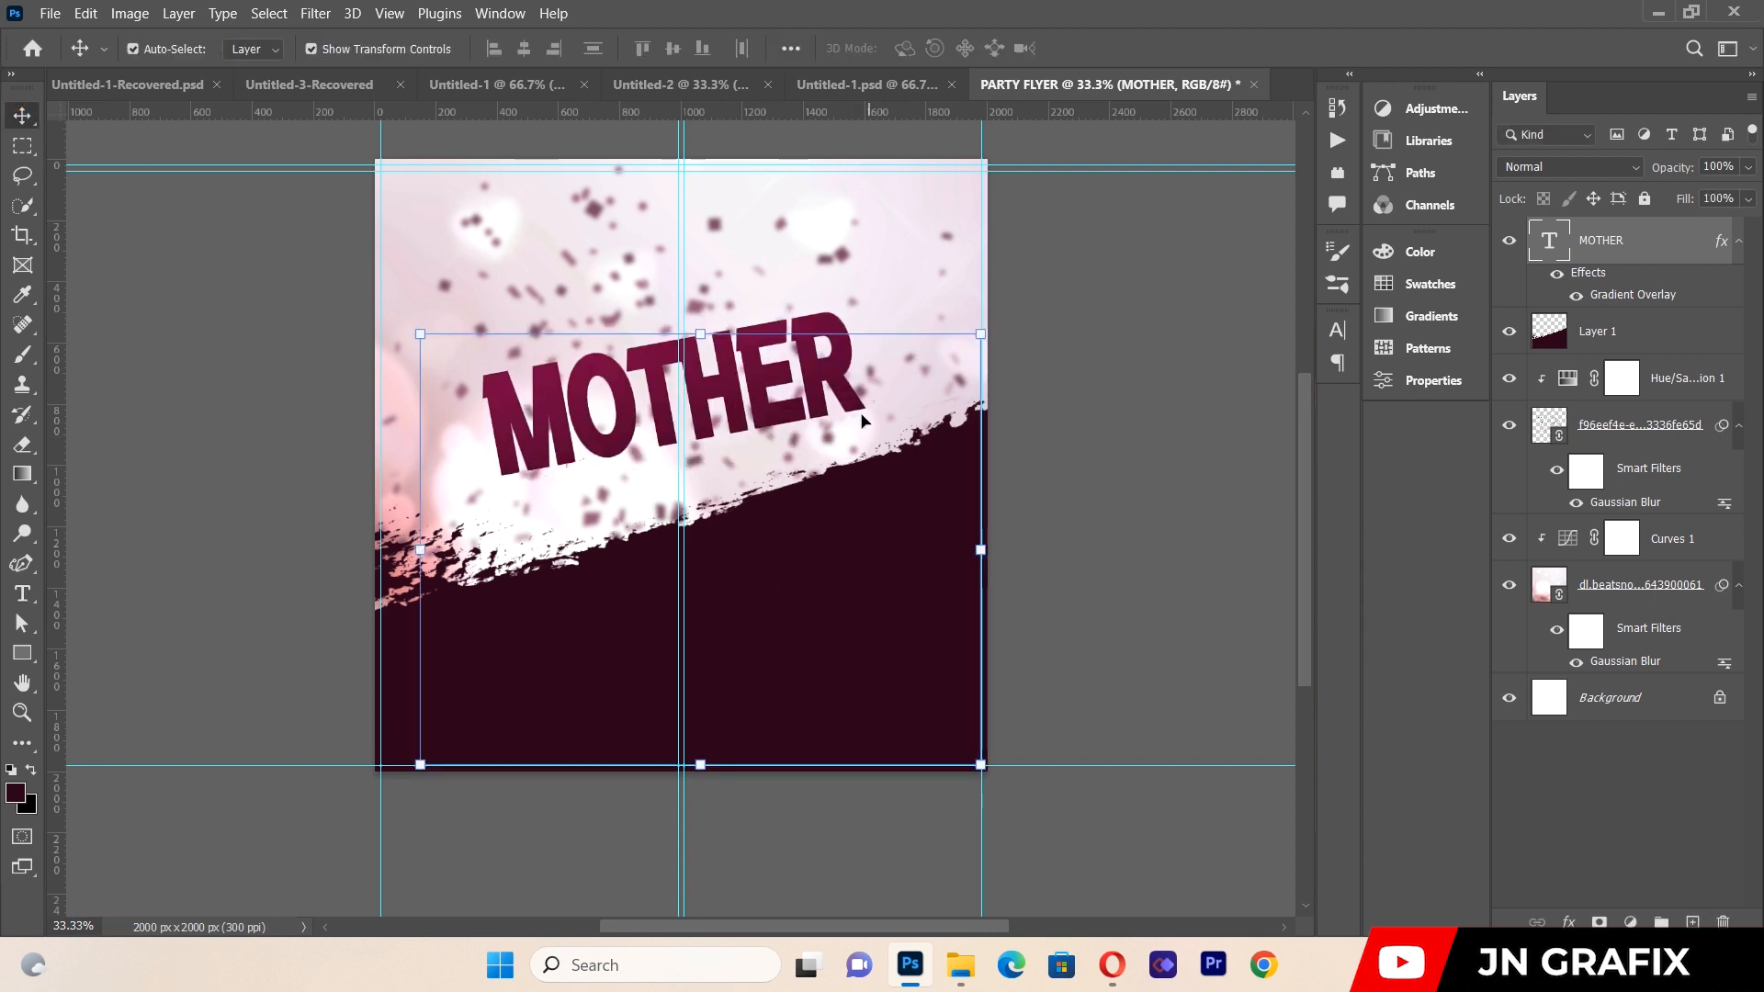
left_click(1567, 921)
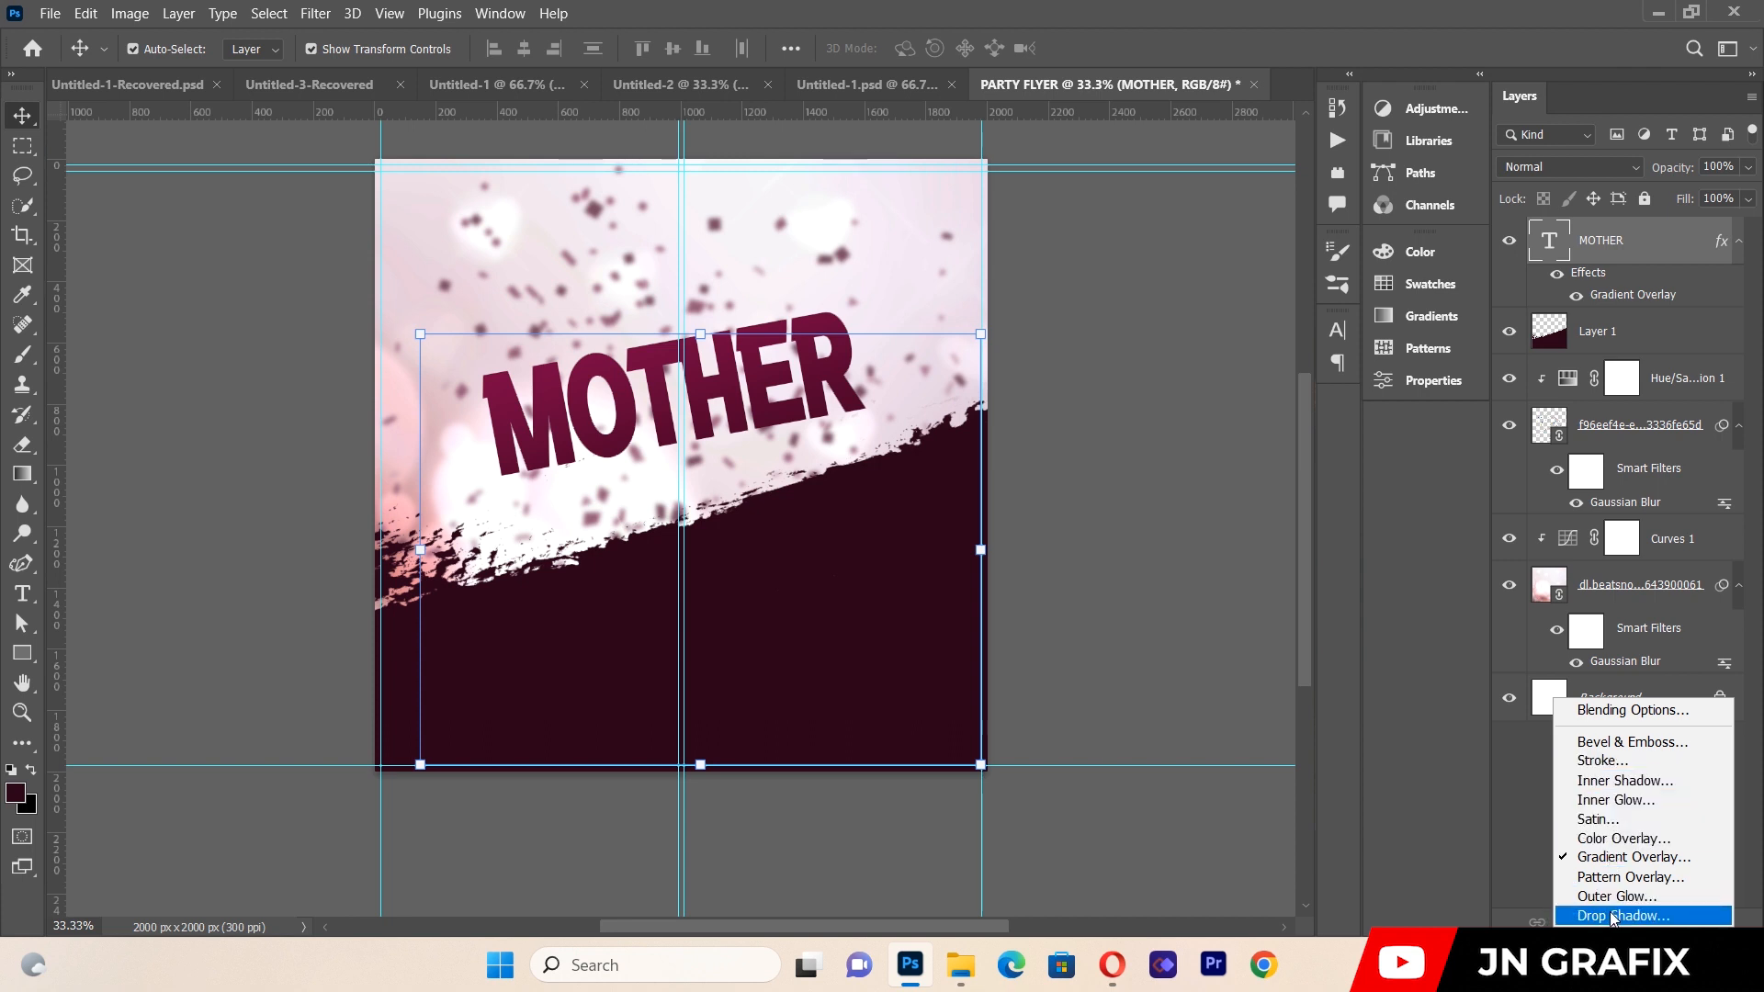
left_click(1597, 764)
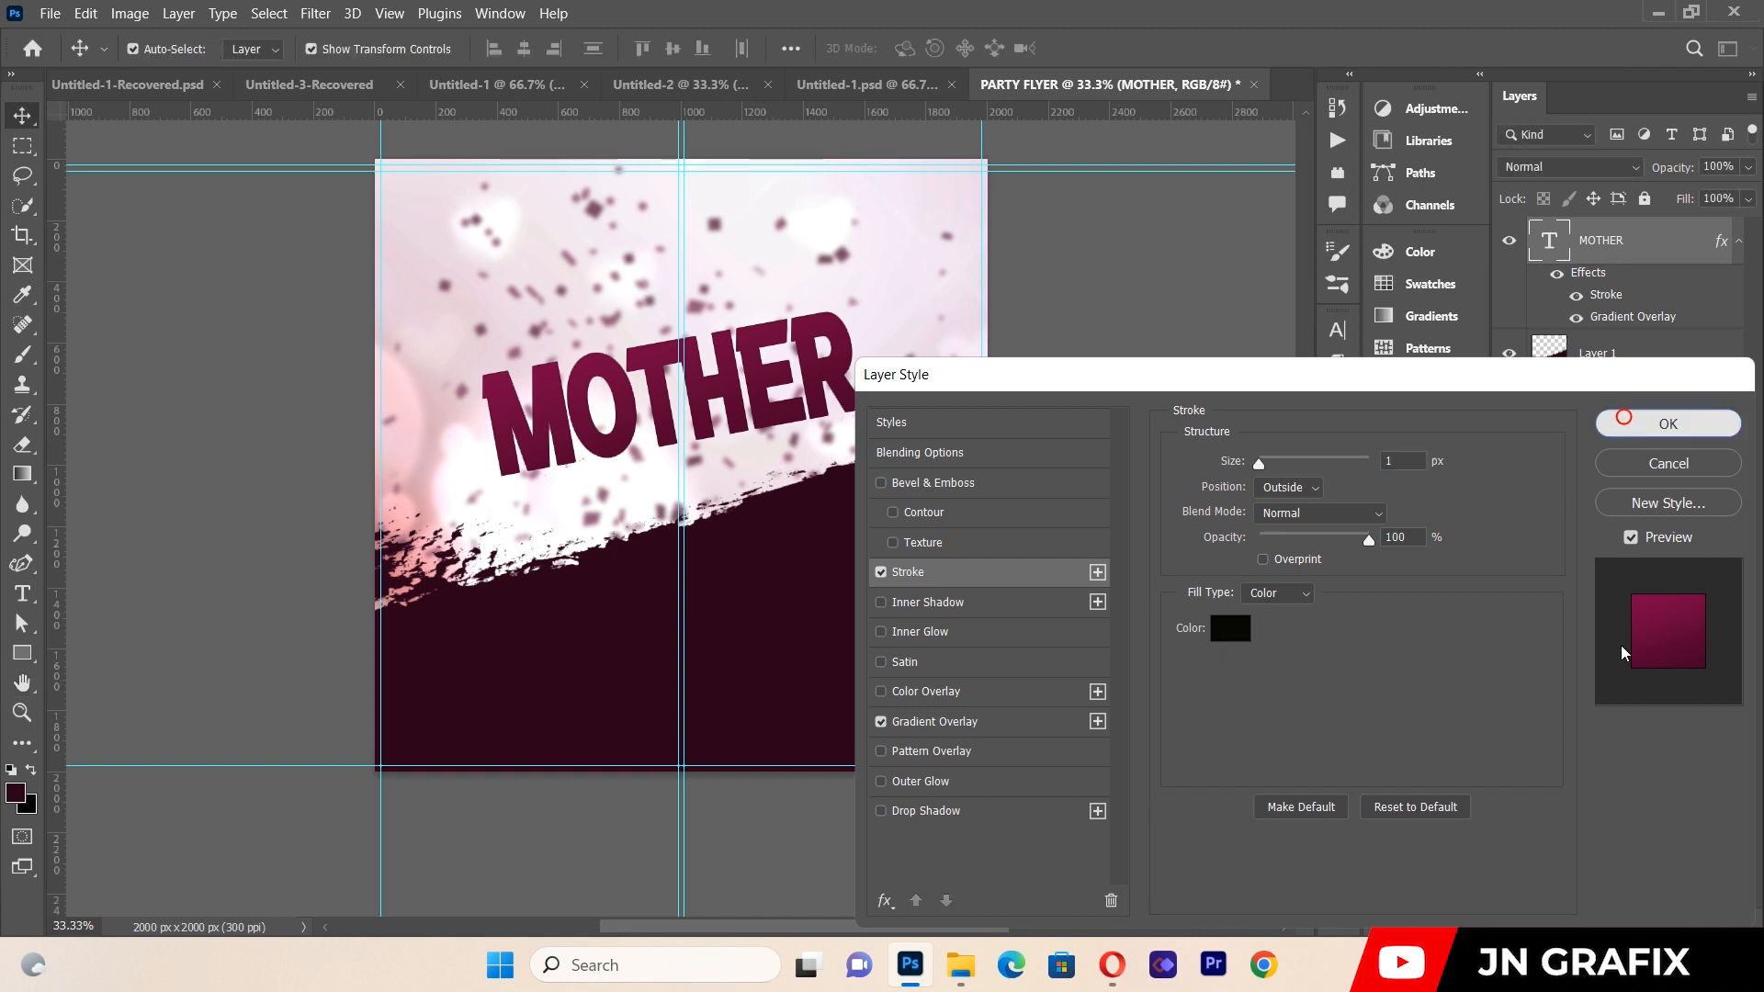
left_click(1664, 424)
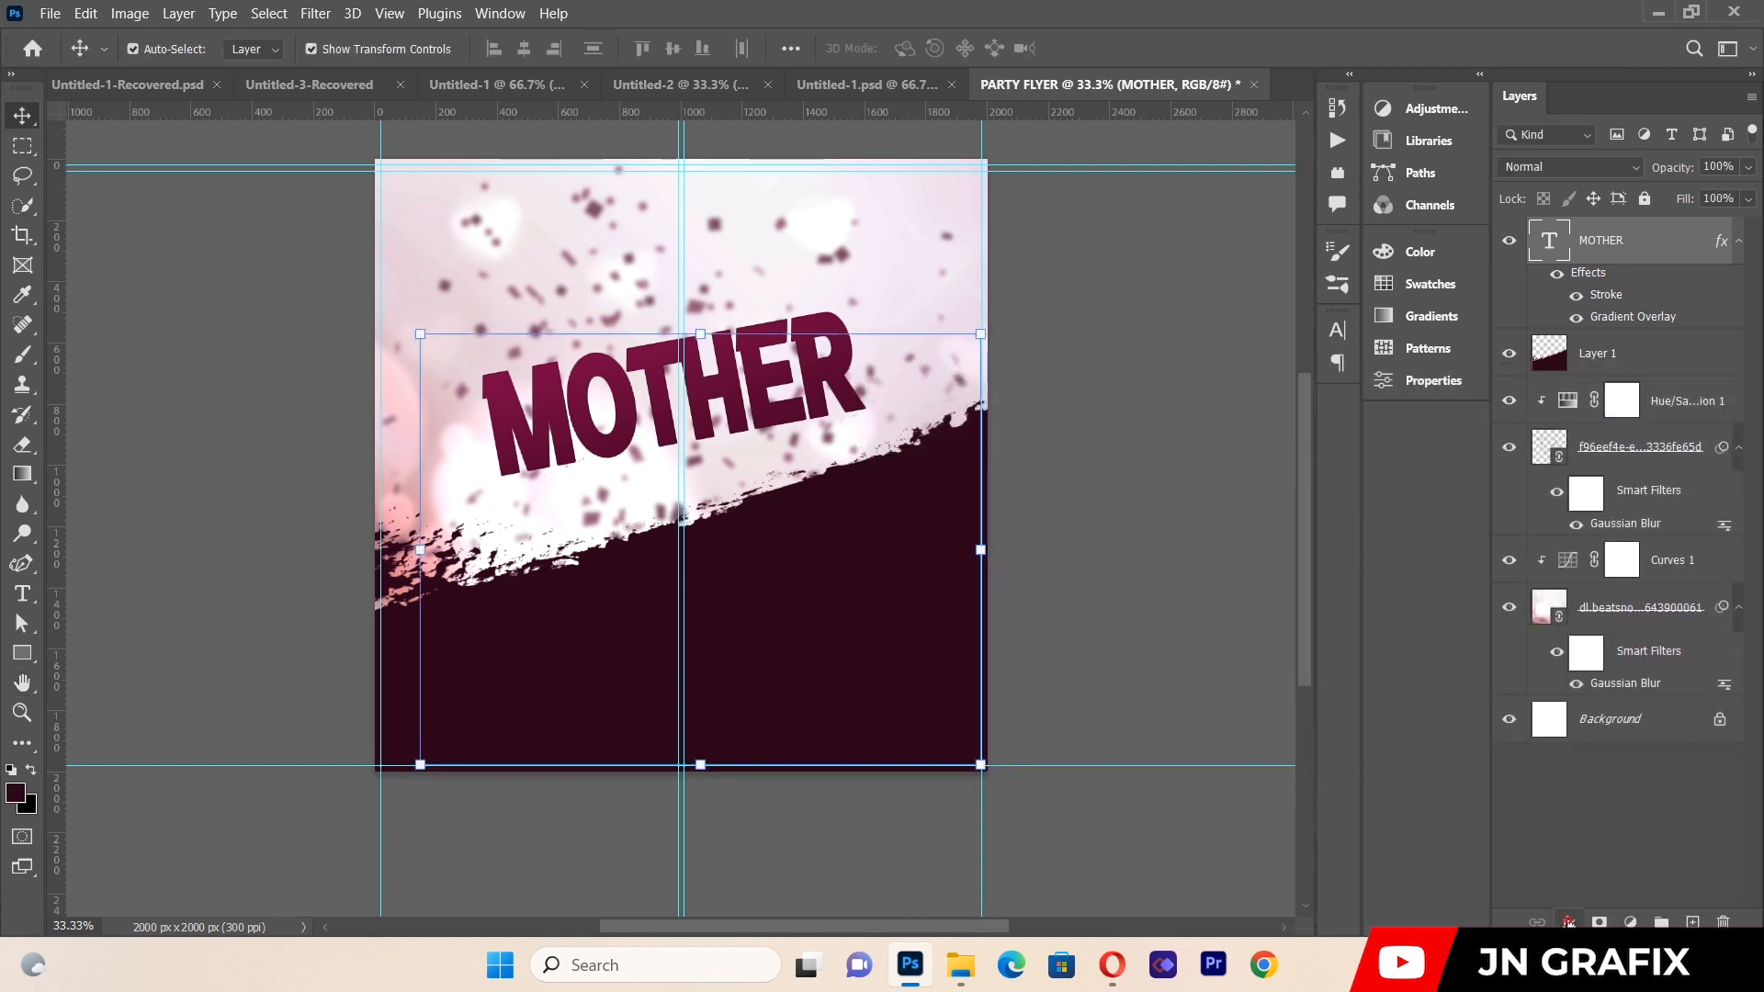
Add a black Multiply Drop Shadow to the MOTHER text with 72% opacity, 90° angle, 11 px distance and 8 px size, and deselect the layer.
left_click(1567, 921)
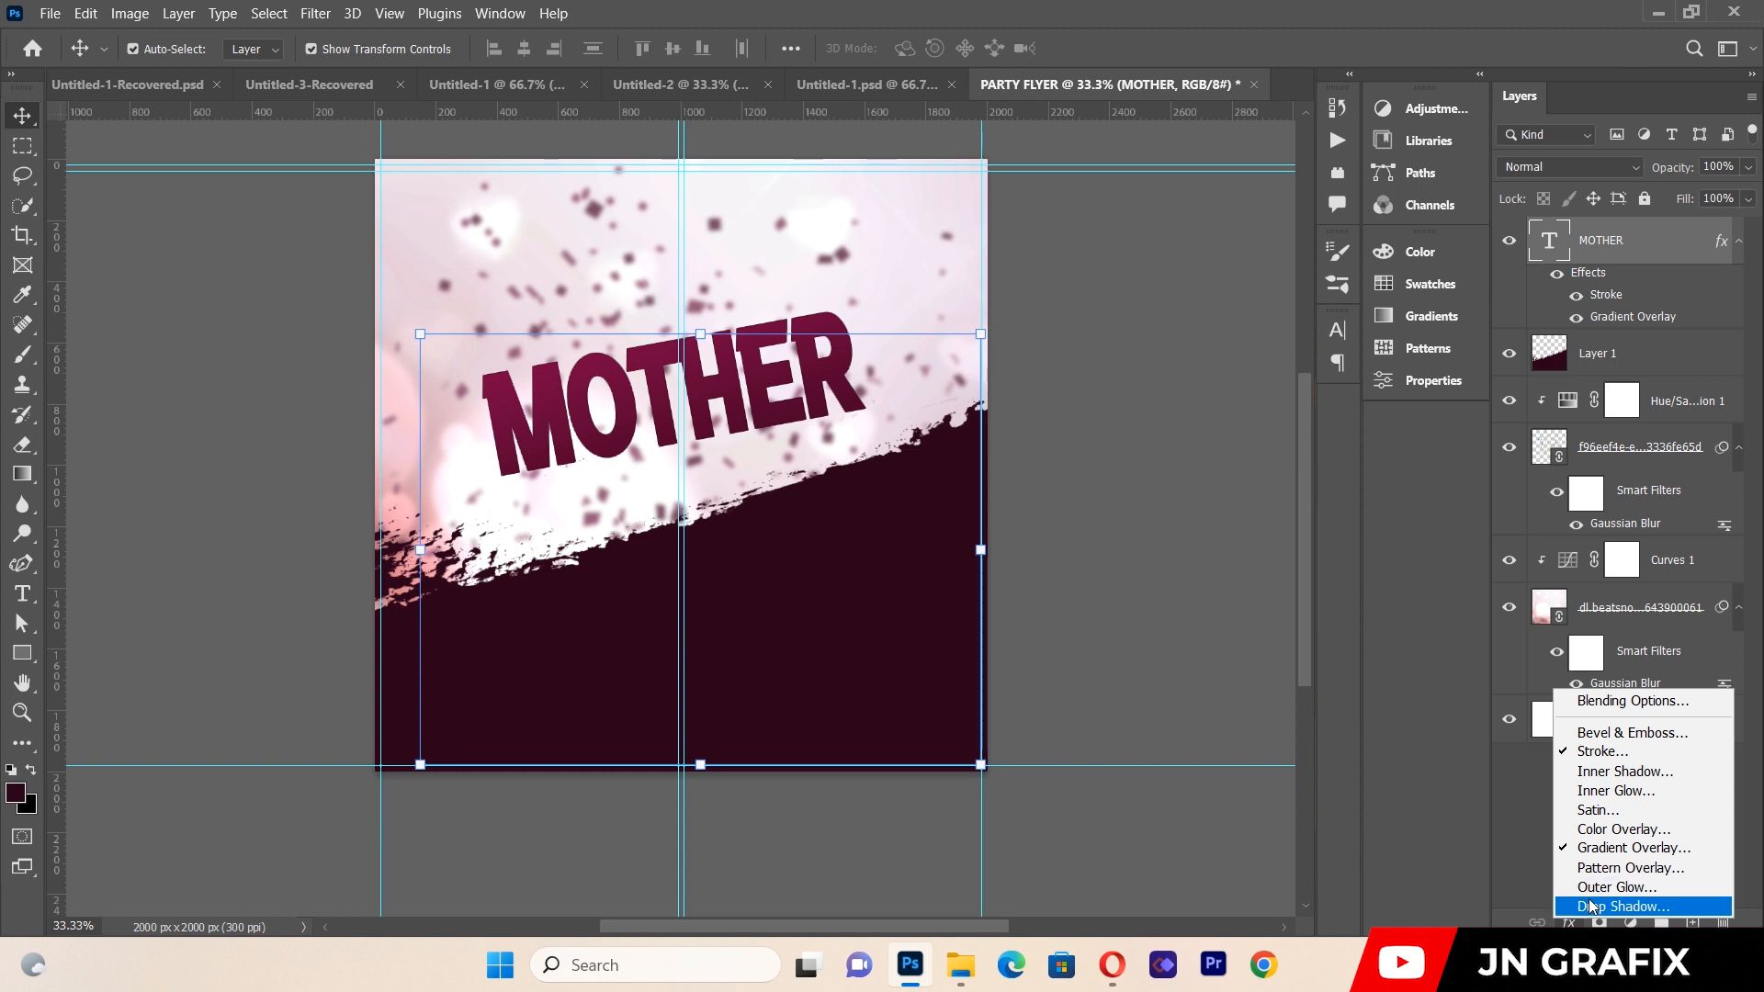
left_click(1592, 905)
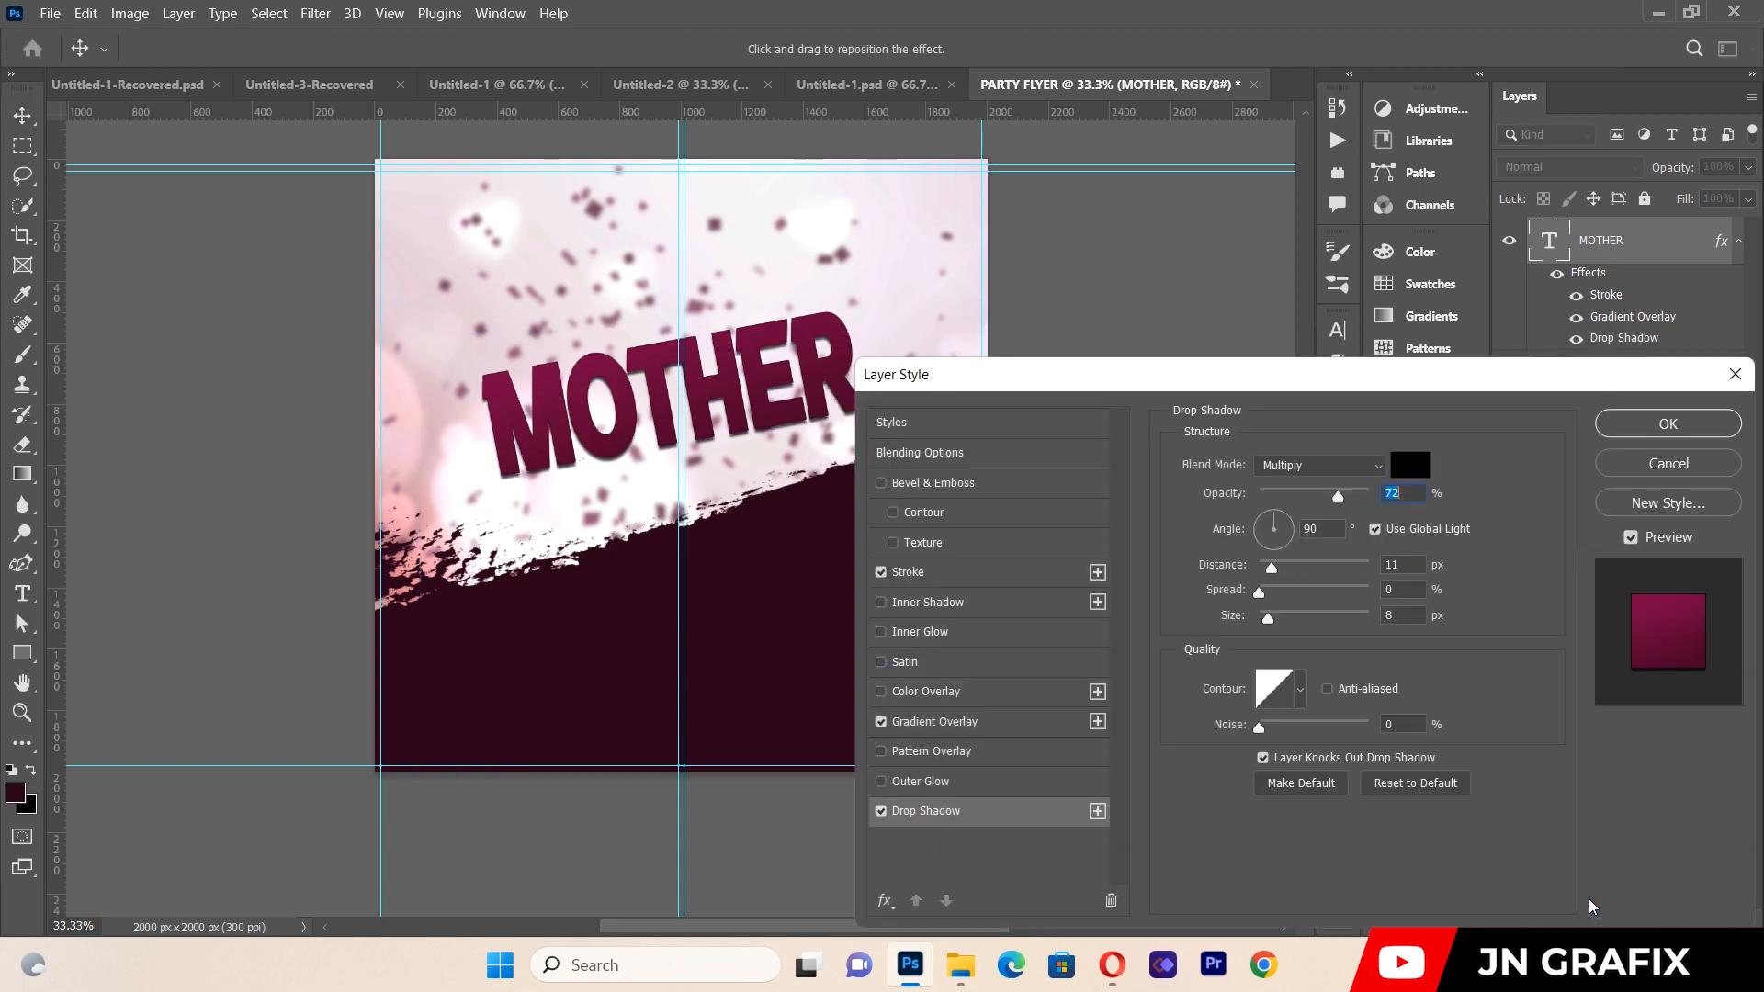
left_click(1627, 436)
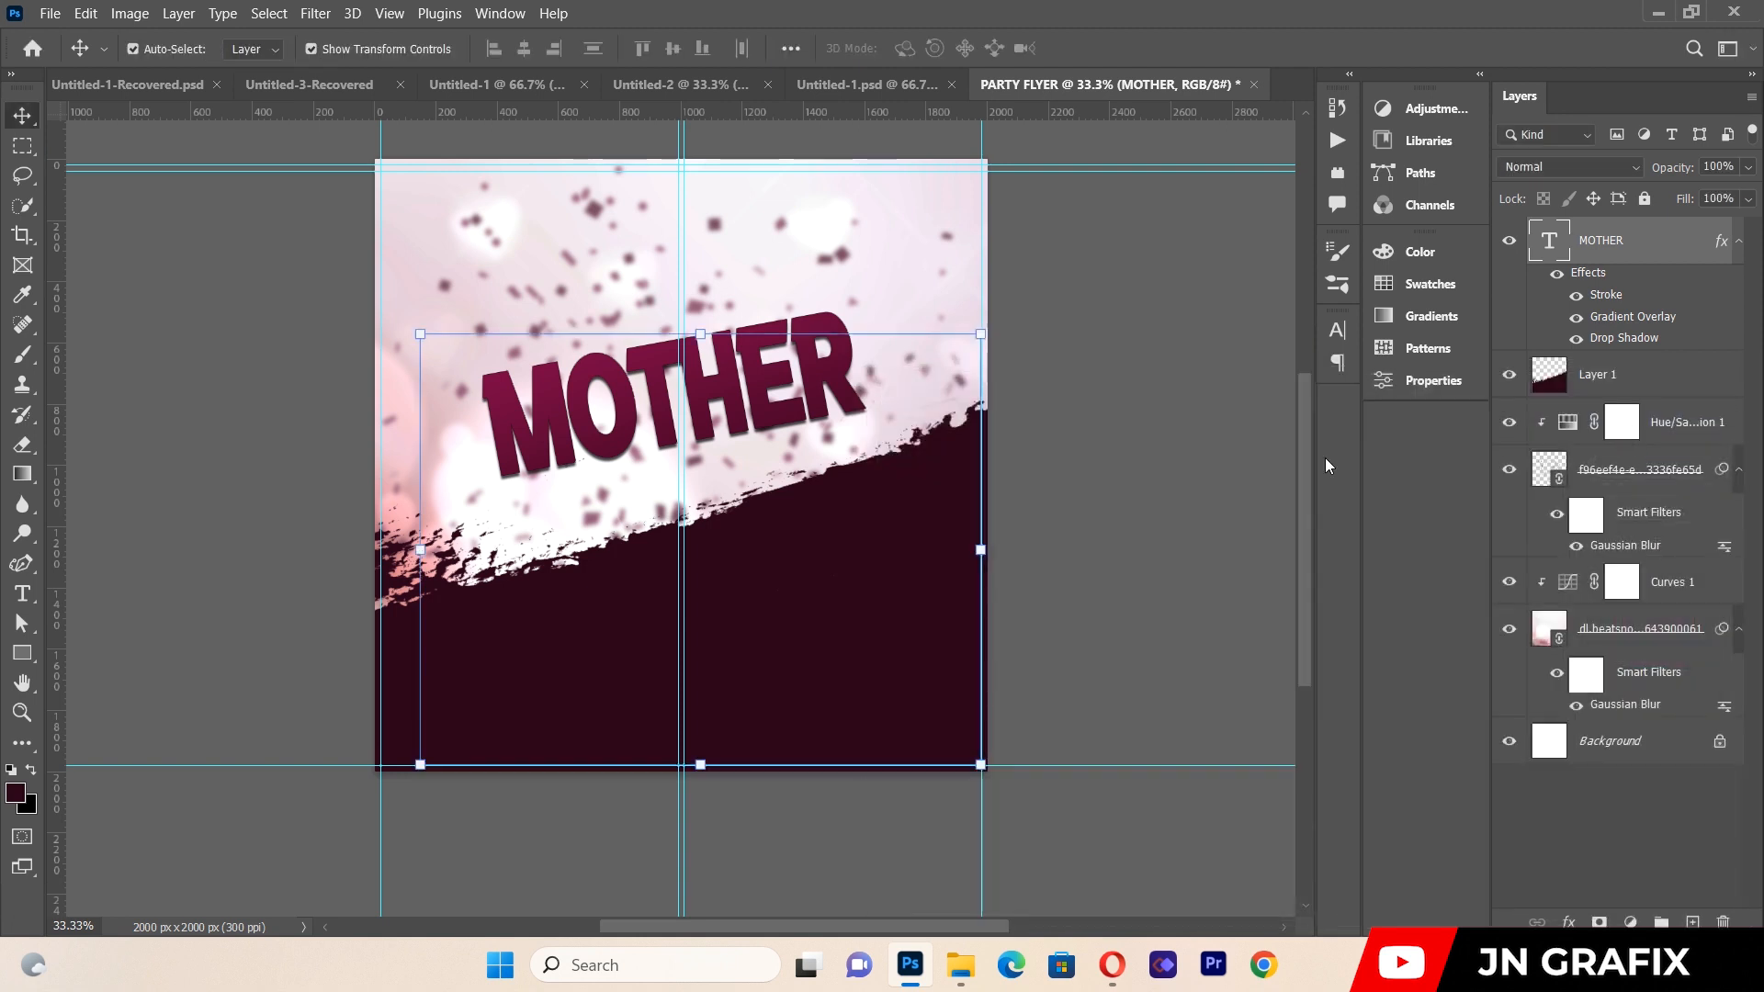
left_click(1138, 410)
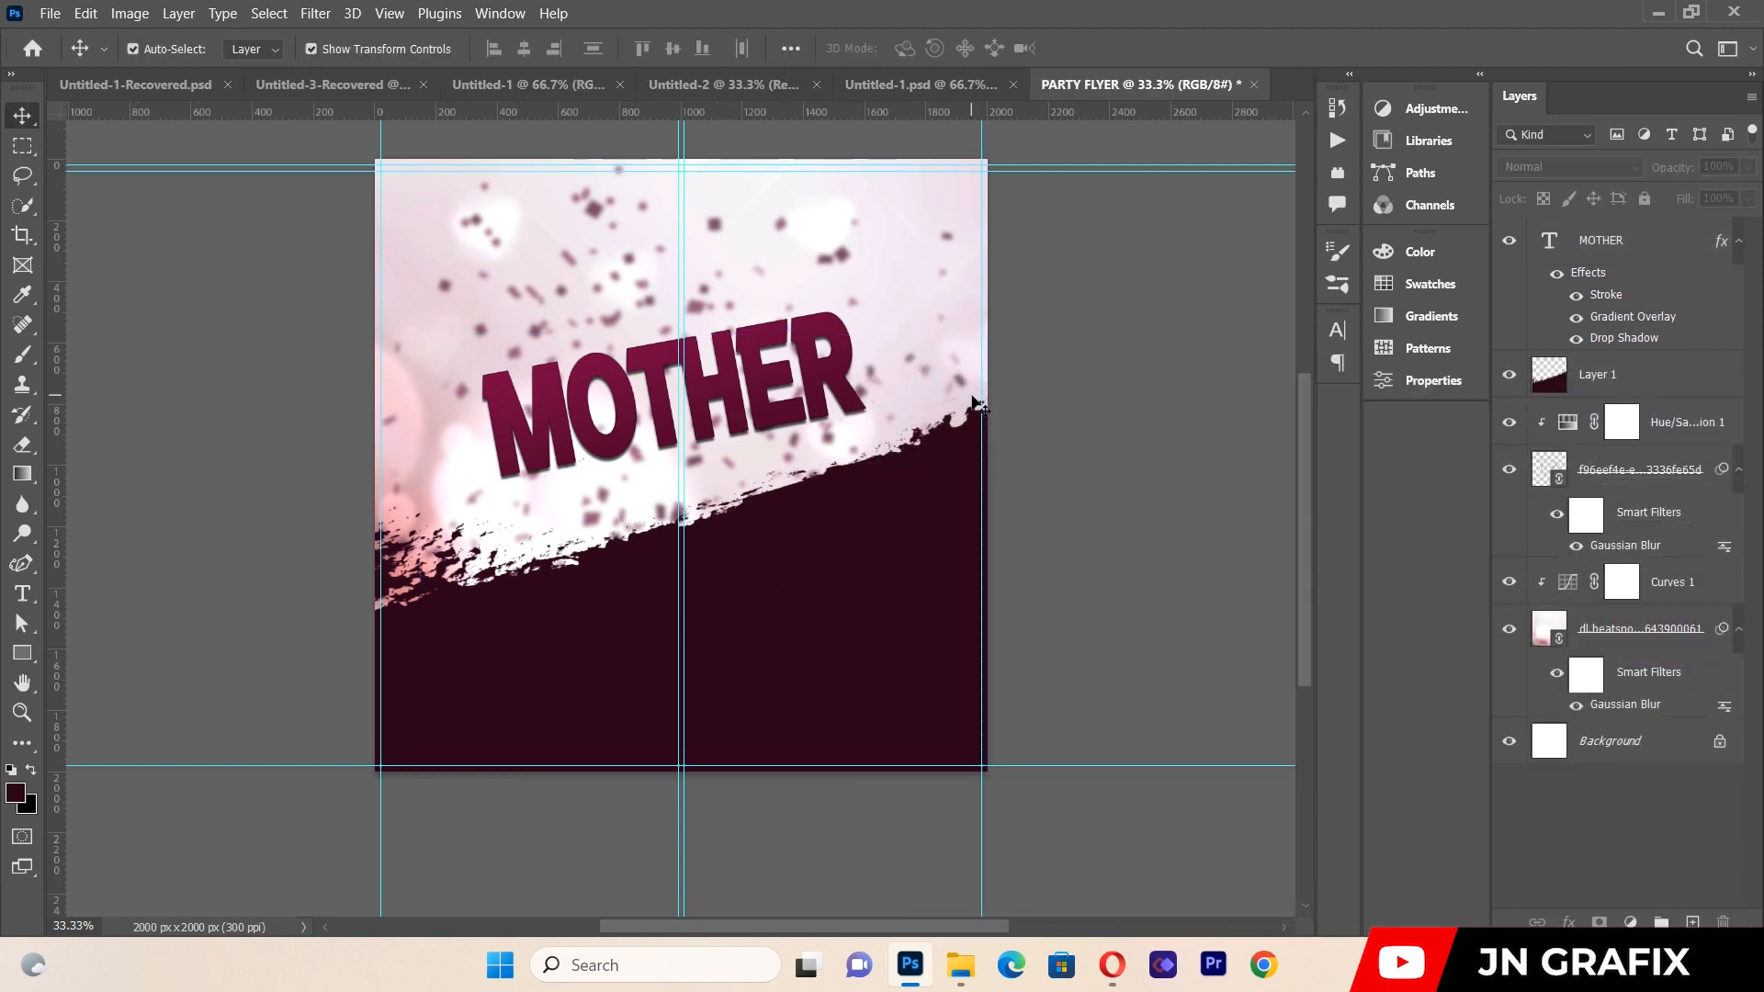
Duplicate the MOTHER text, placing the copy about 393 px lower and 78 px to the right of the original.
left_click(762, 348)
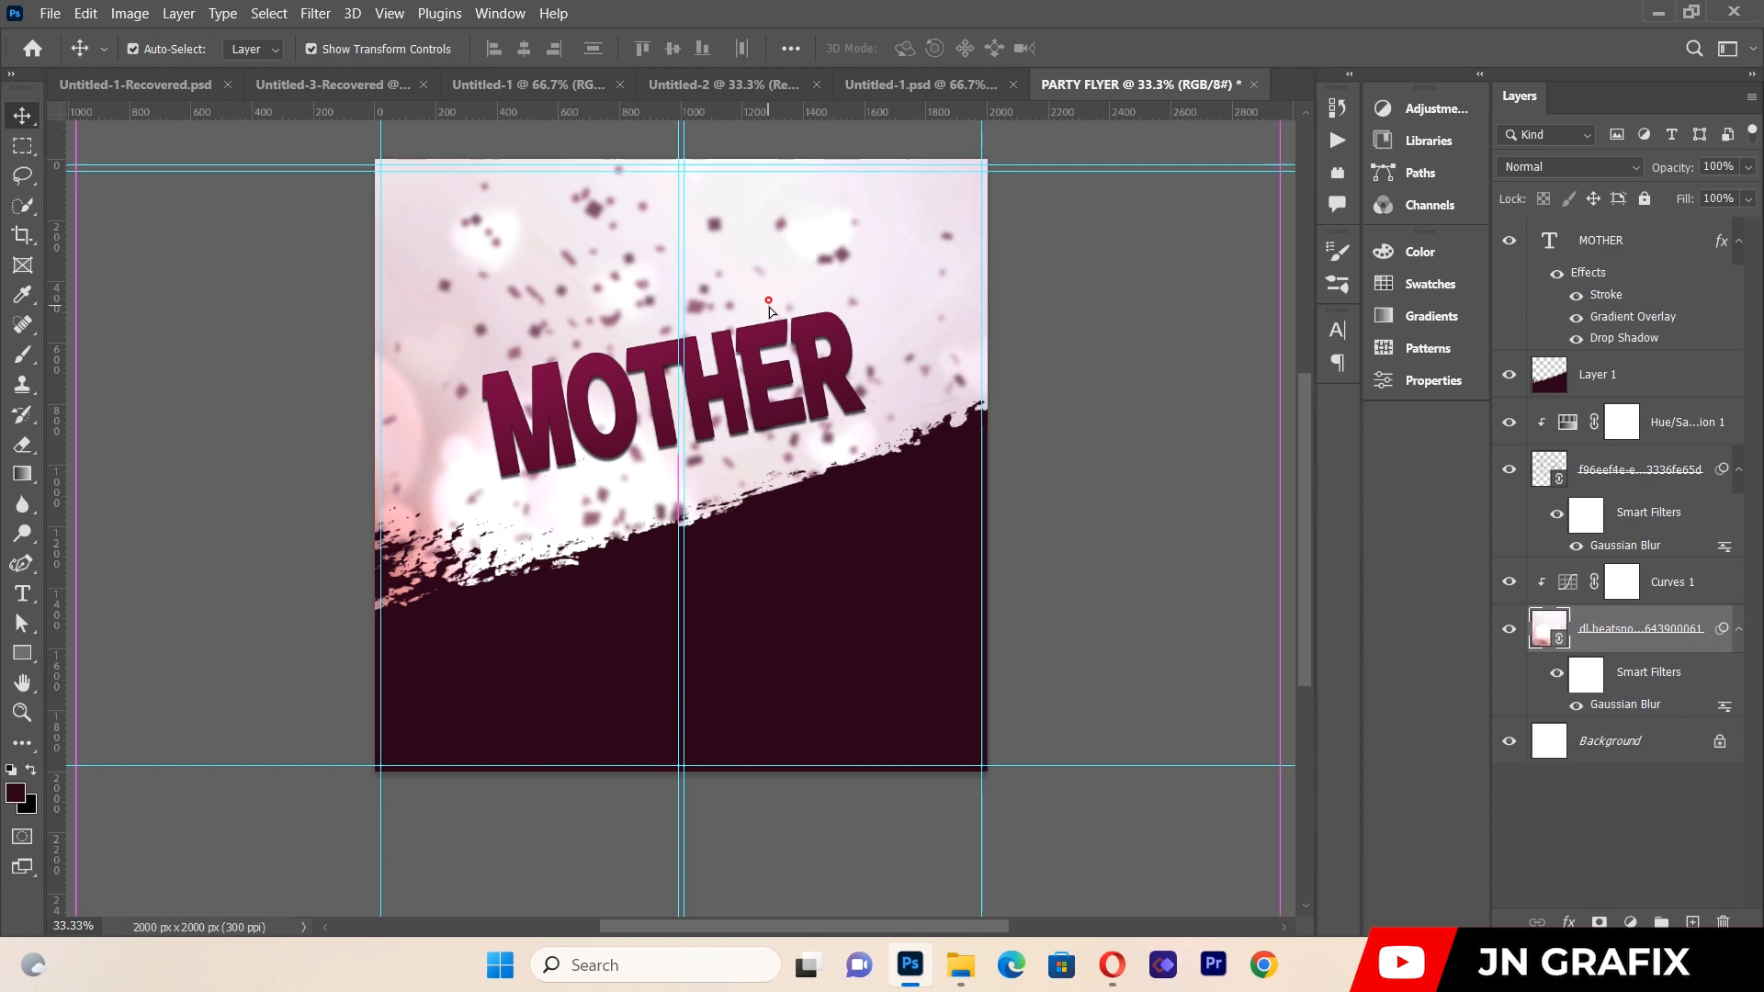
left_click(759, 352)
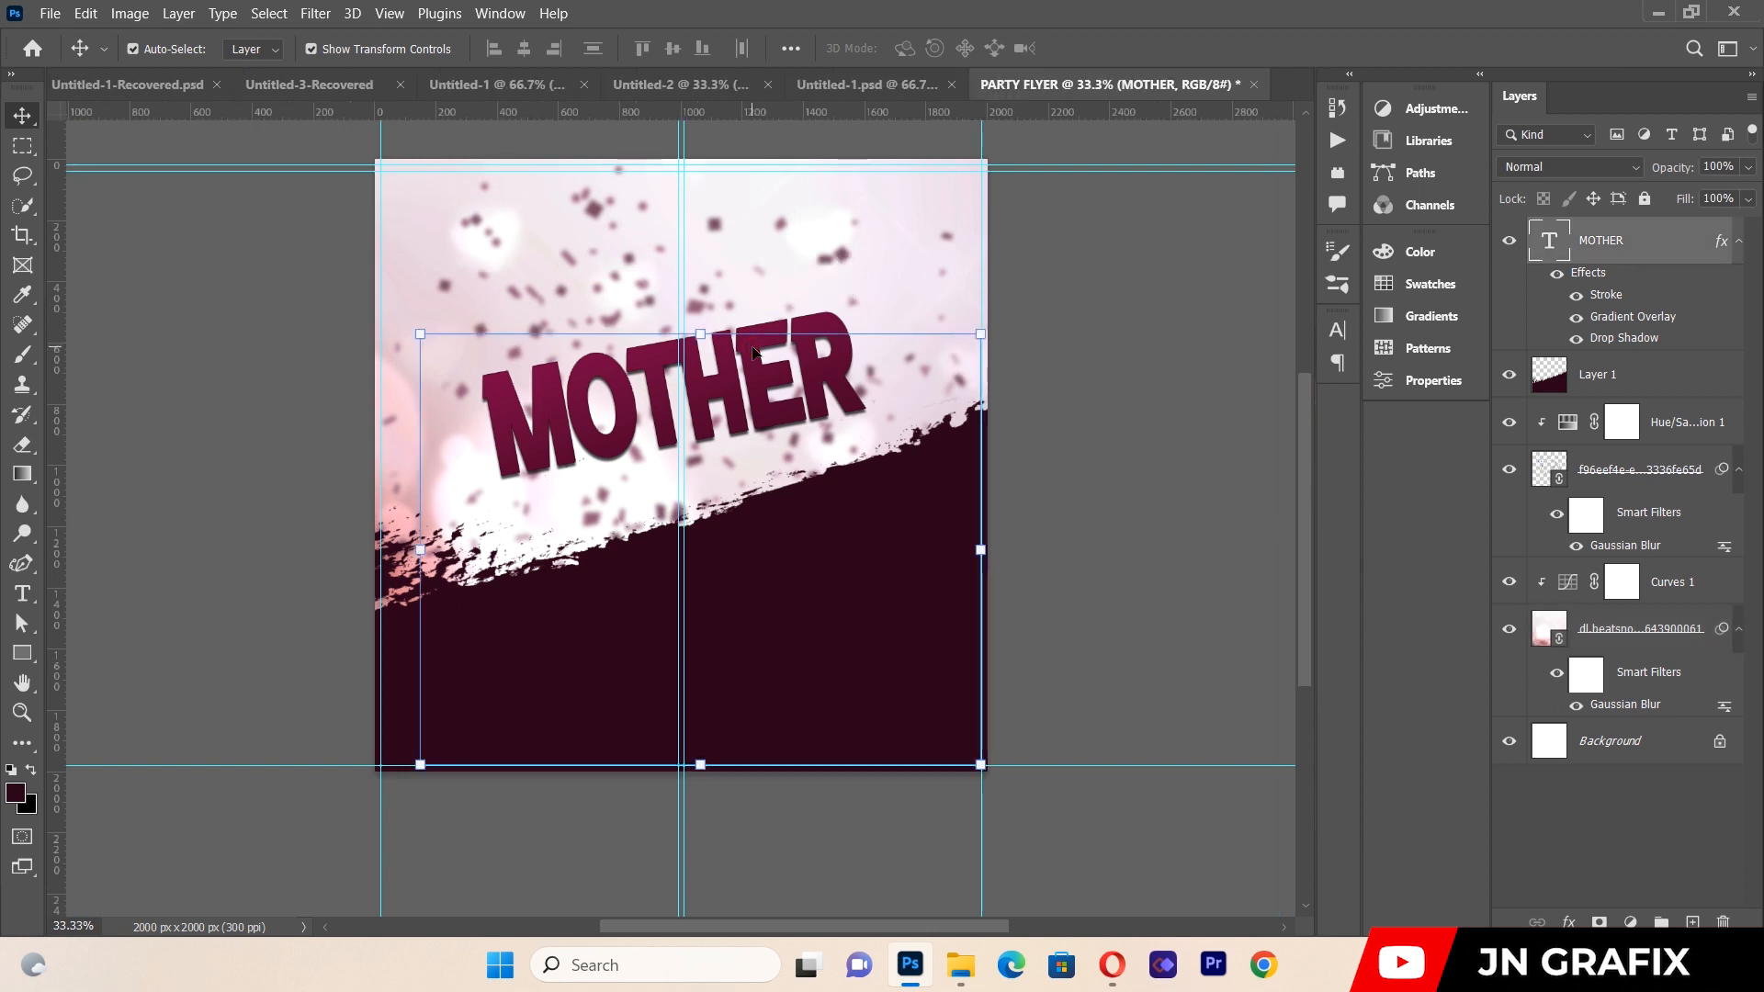
left_click_drag(759, 354, 775, 471)
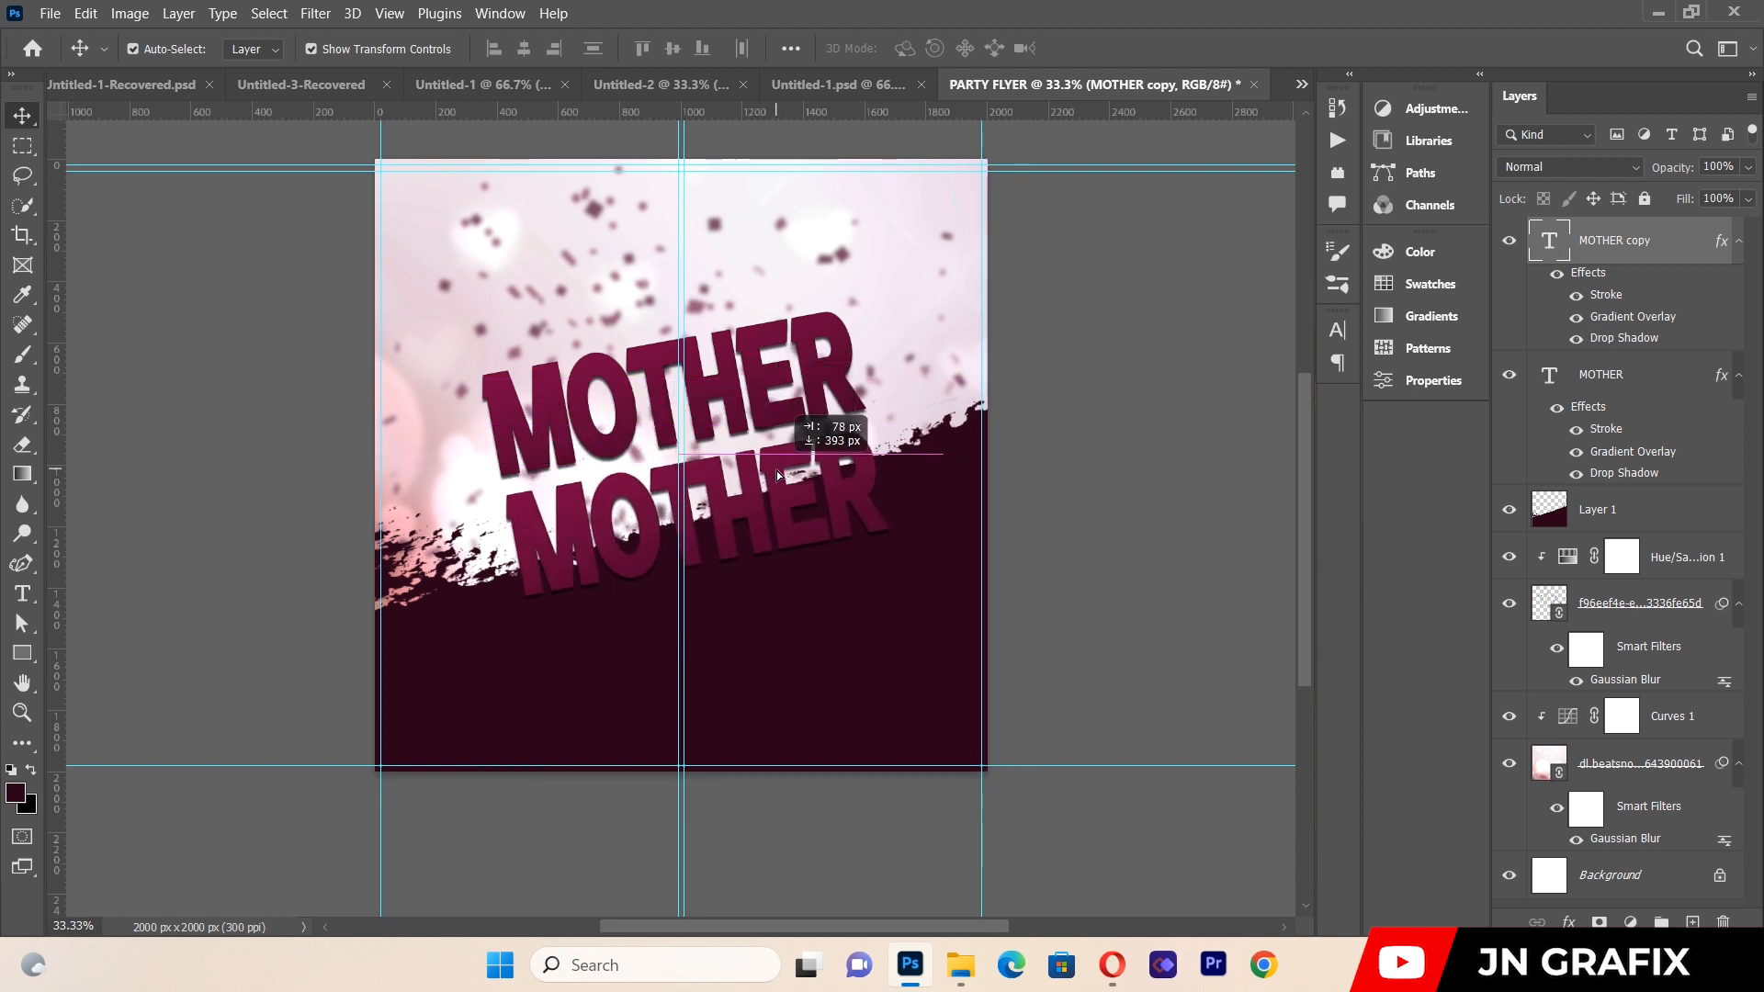
Replace the wording of the duplicated MOTHER text with DAY.
left_click(22, 593)
left_click(537, 520)
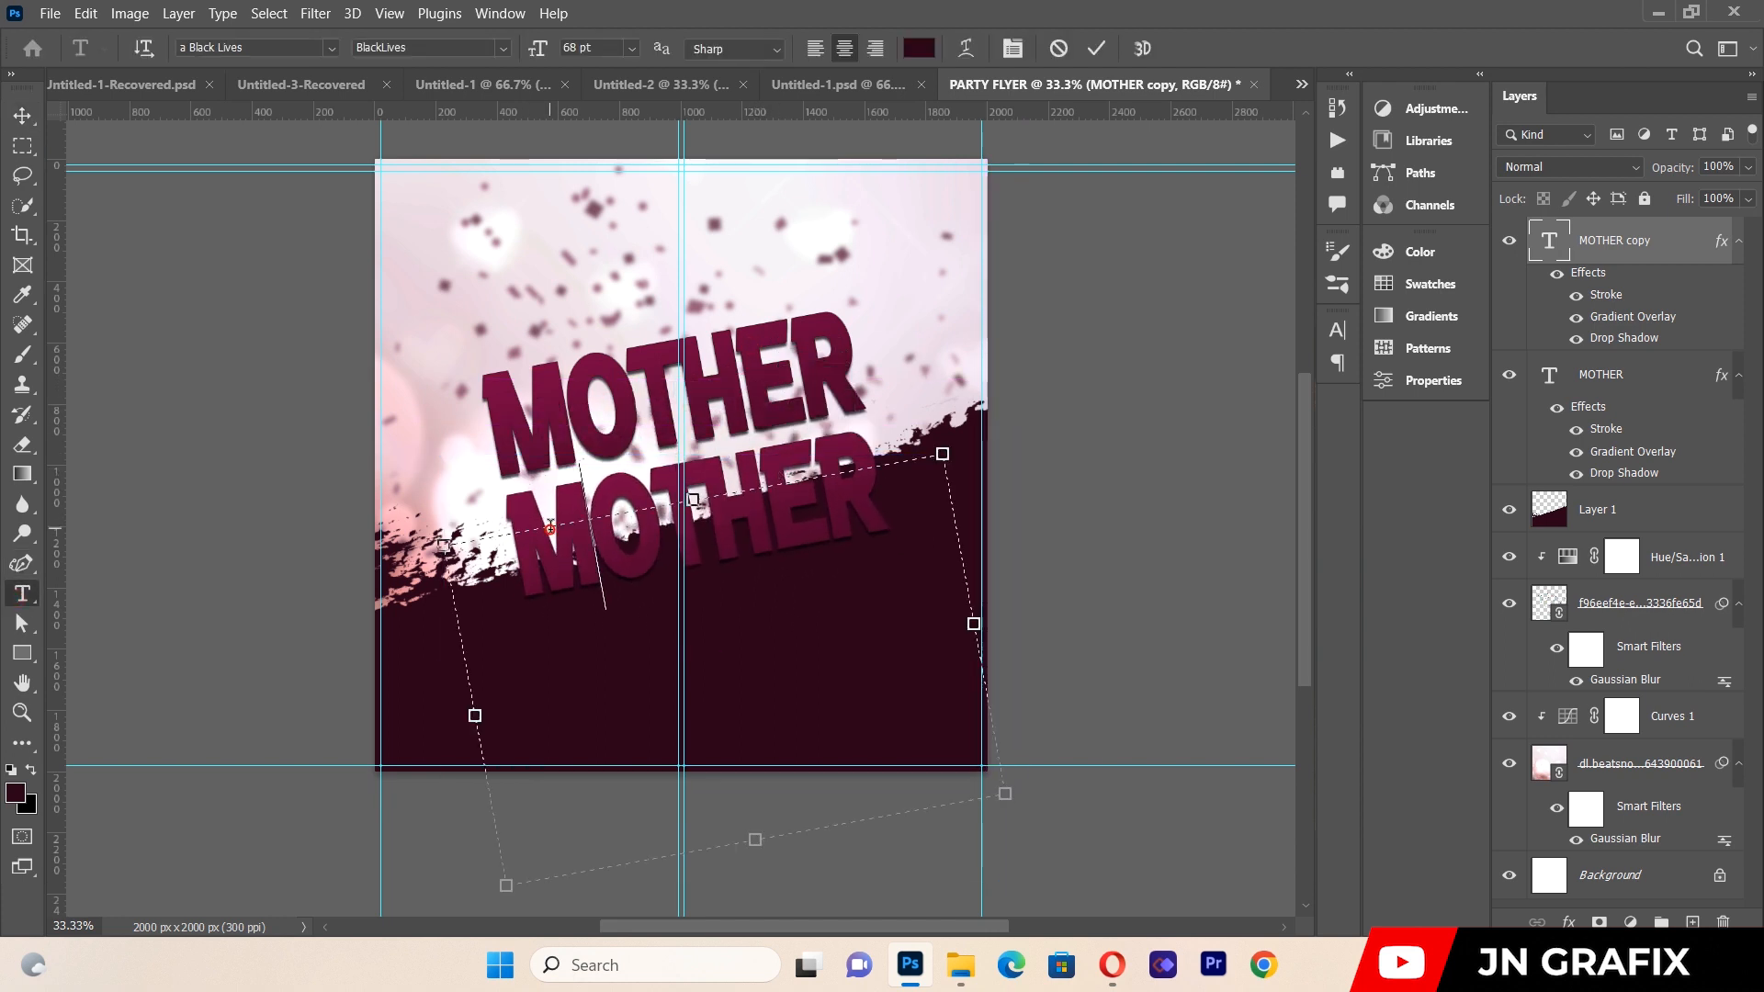
double_click(546, 523)
left_click(550, 526)
key("ctrl+a")
key("BackSpace")
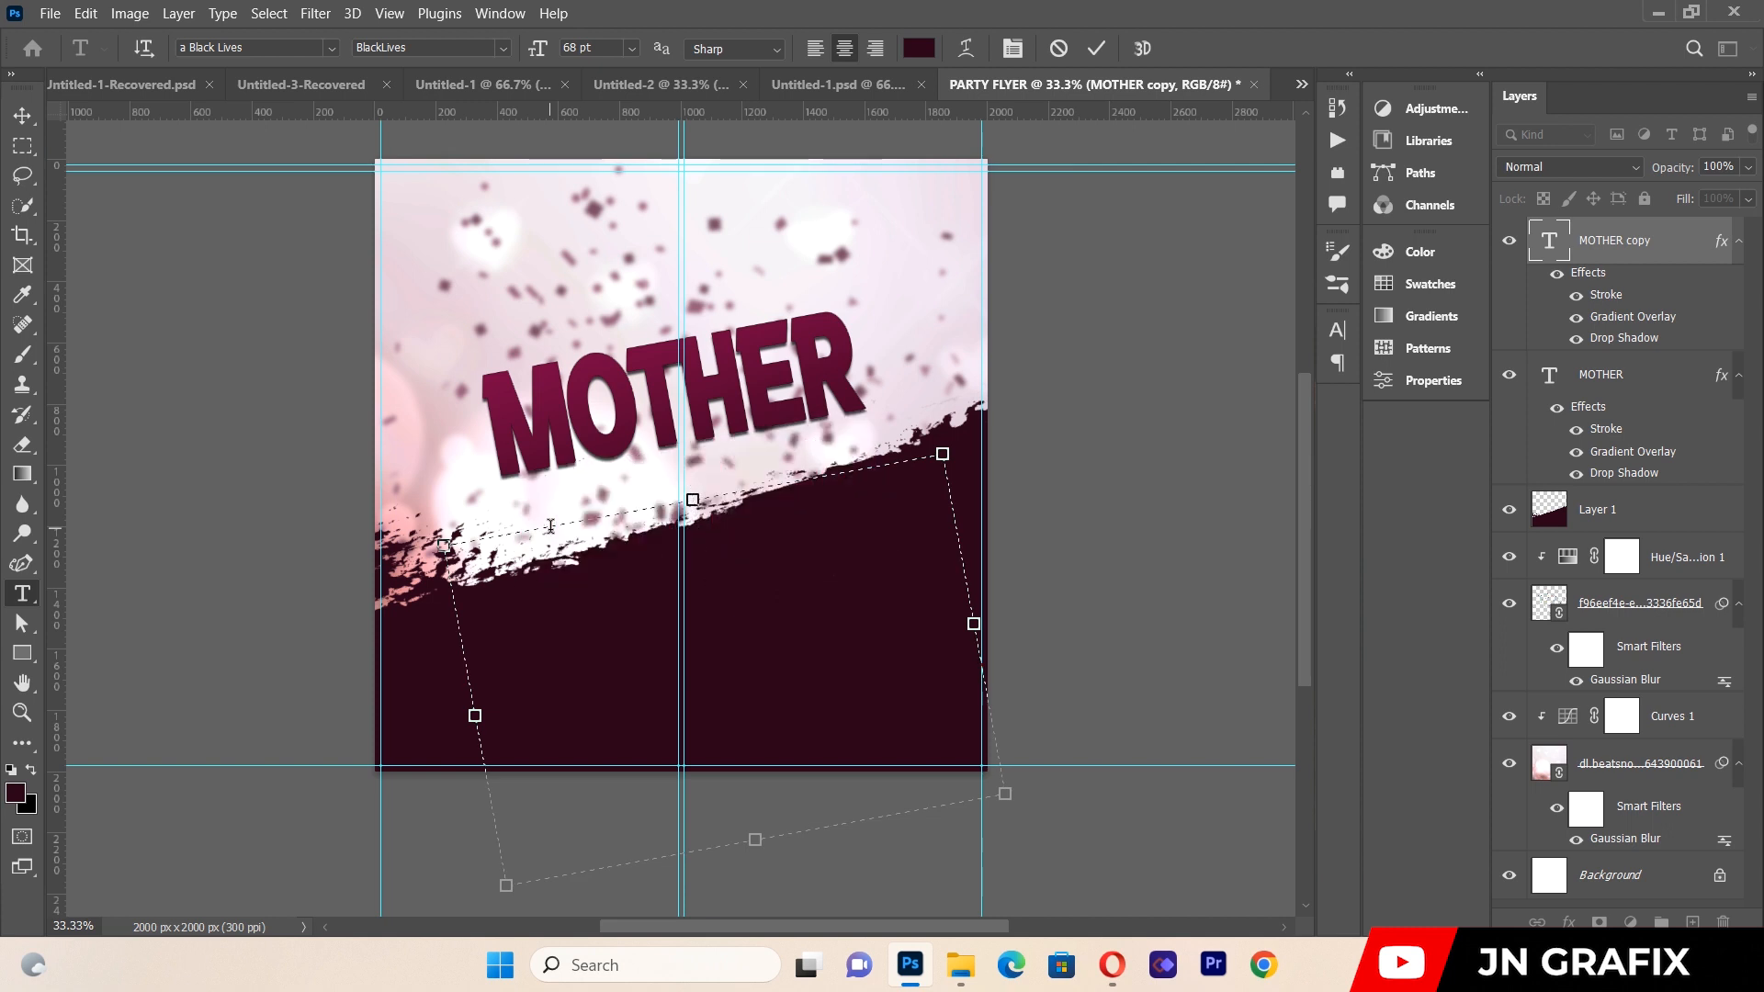
type("DAY")
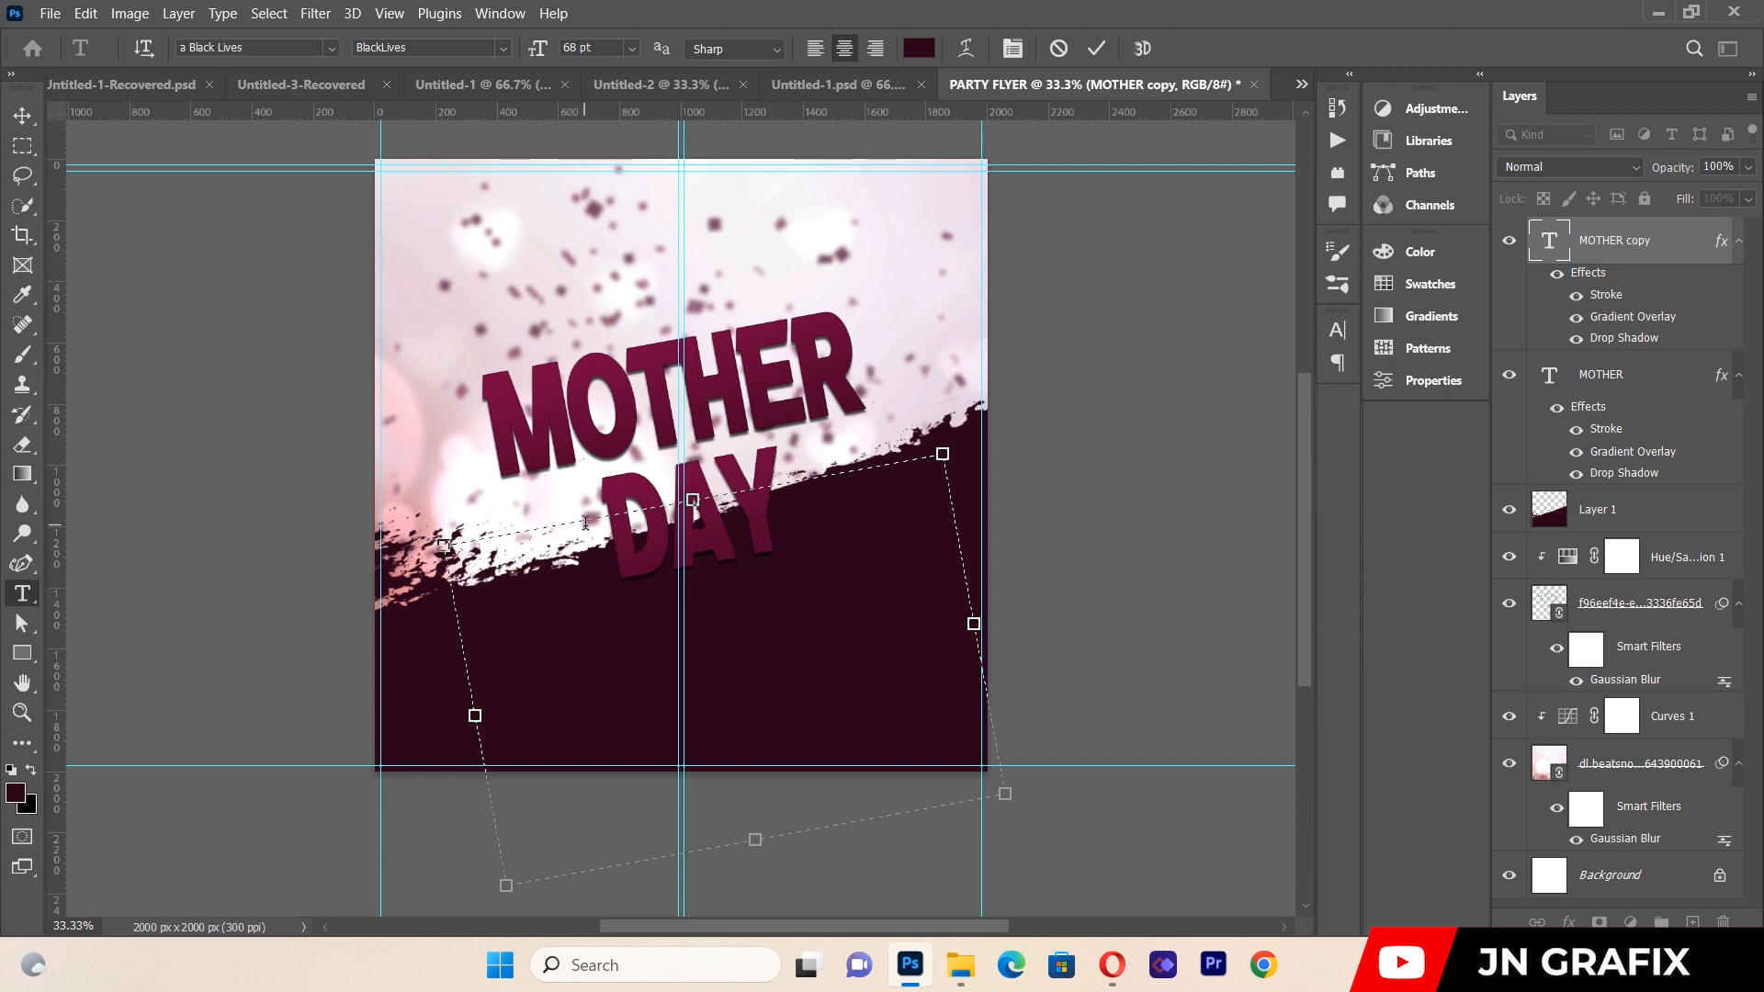
Set the DAY text's font size to 156 pt and its vertical scale to 170%.
key("ctrl+a")
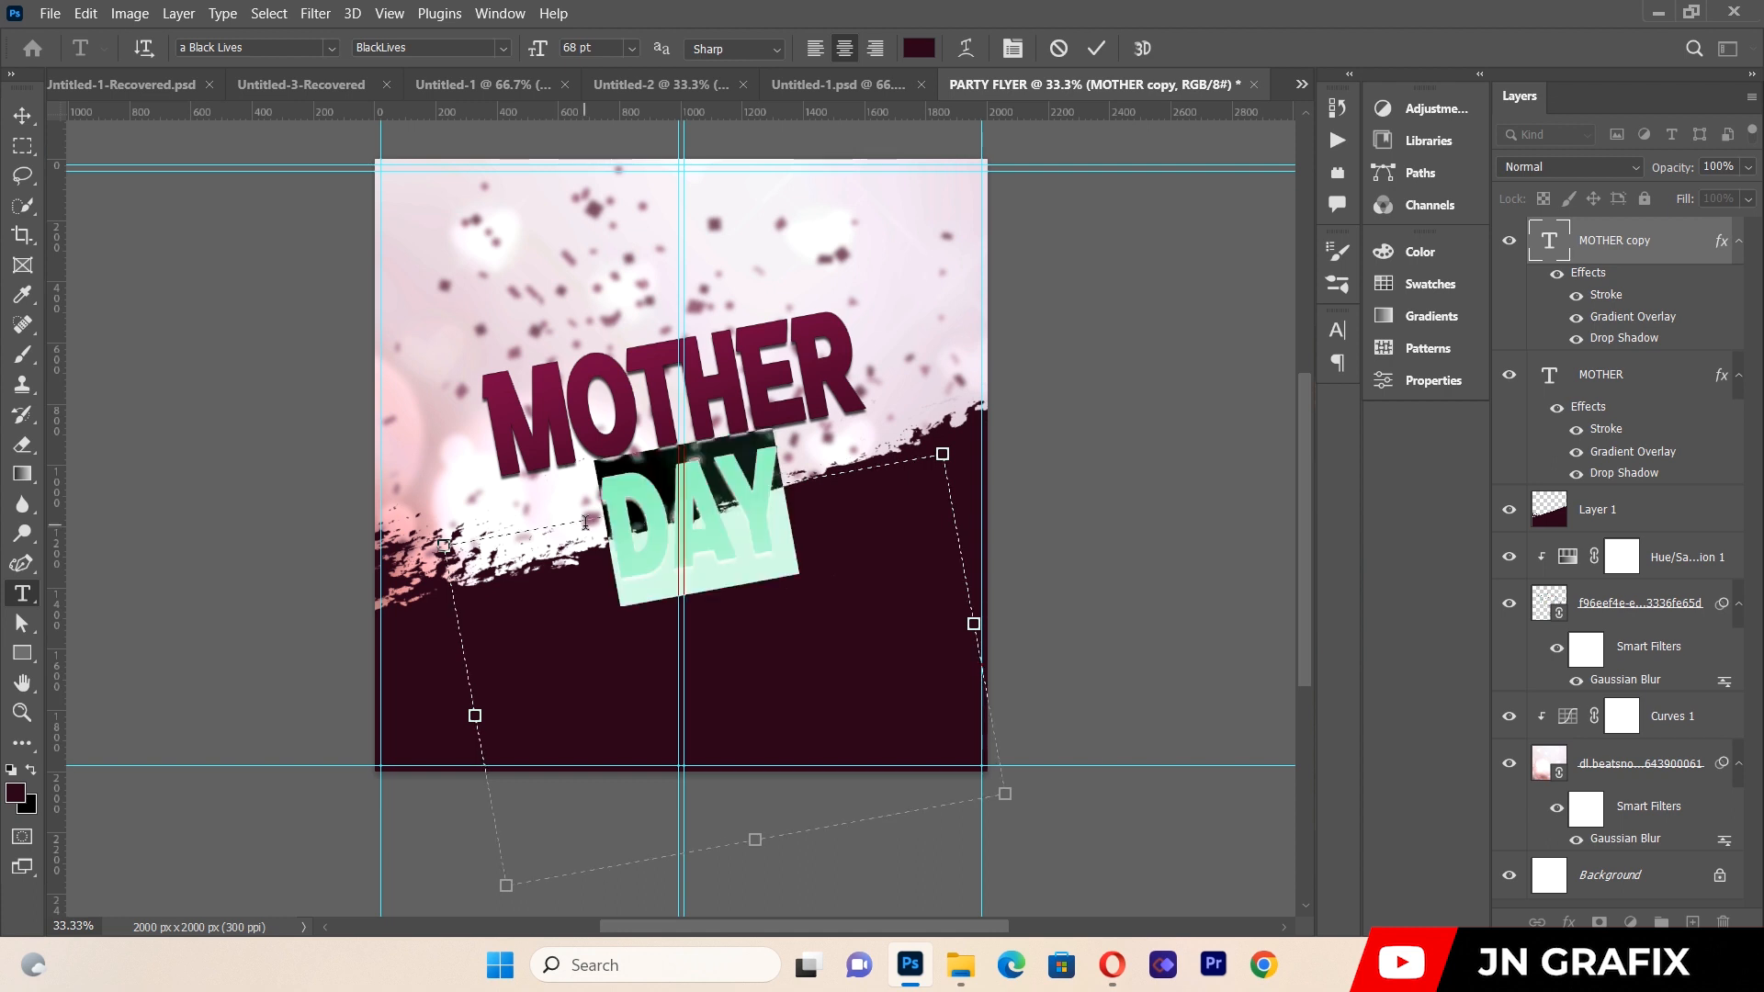
left_click(1013, 48)
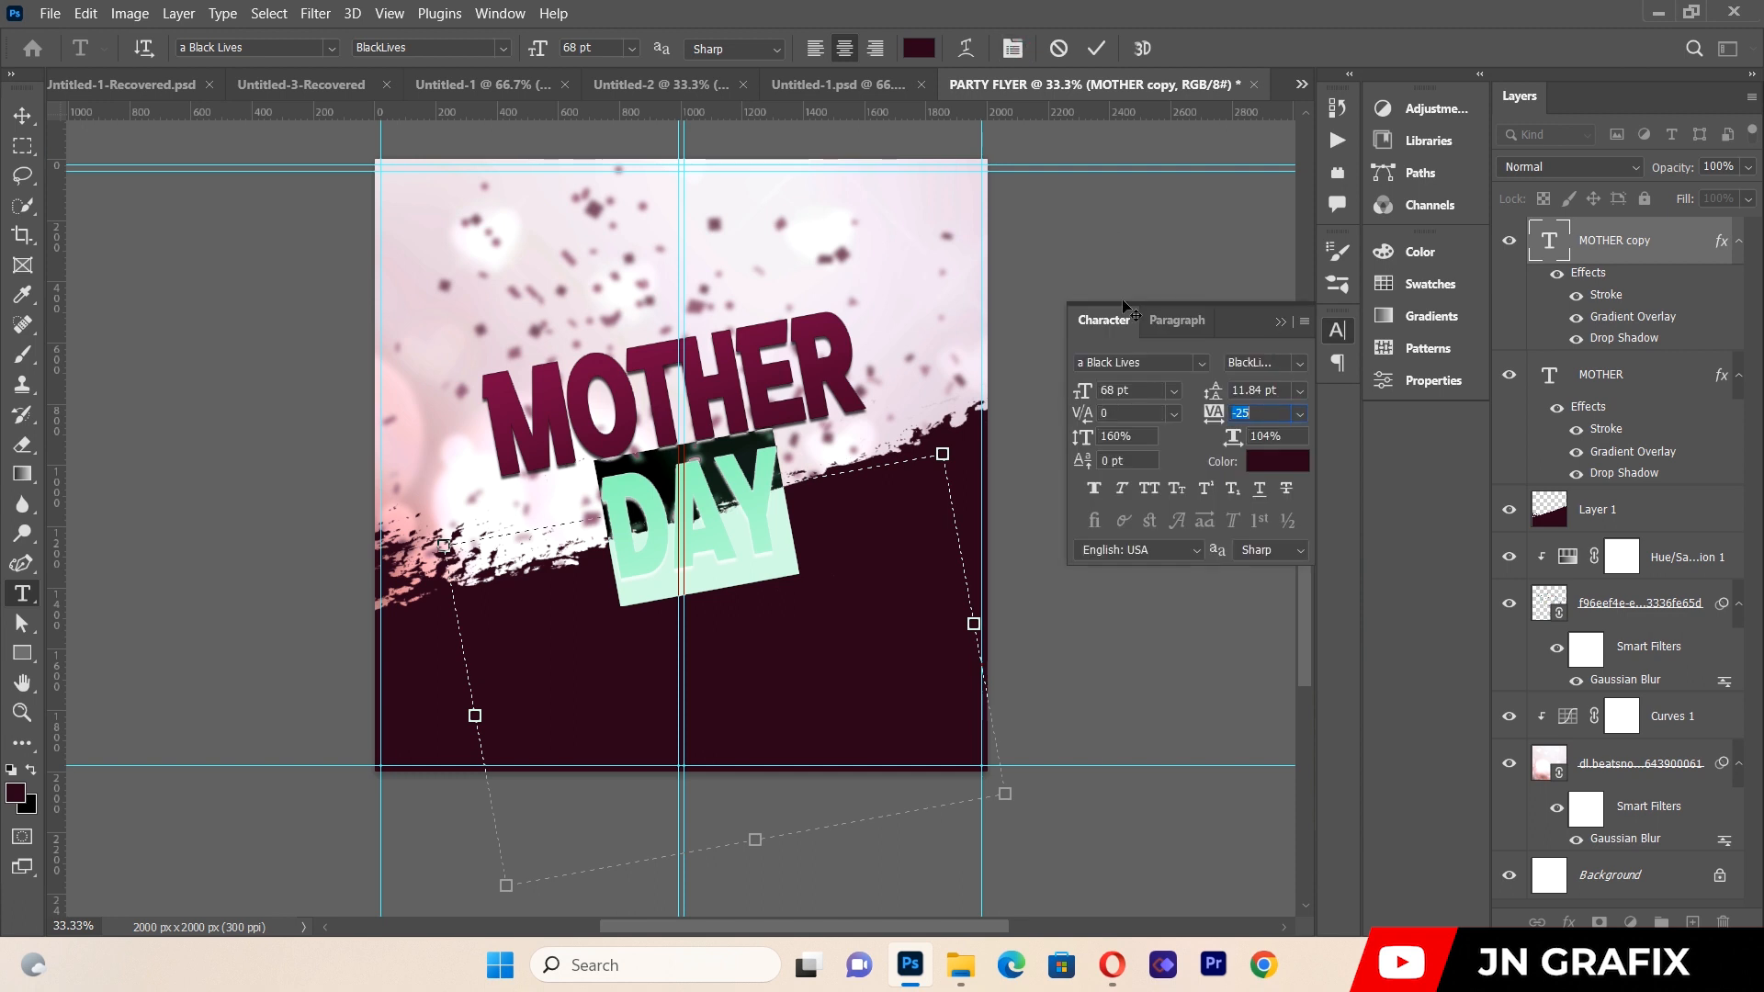
left_click(1113, 390)
key("BackSpace")
key("BackSpace")
type("156")
left_click(1109, 439)
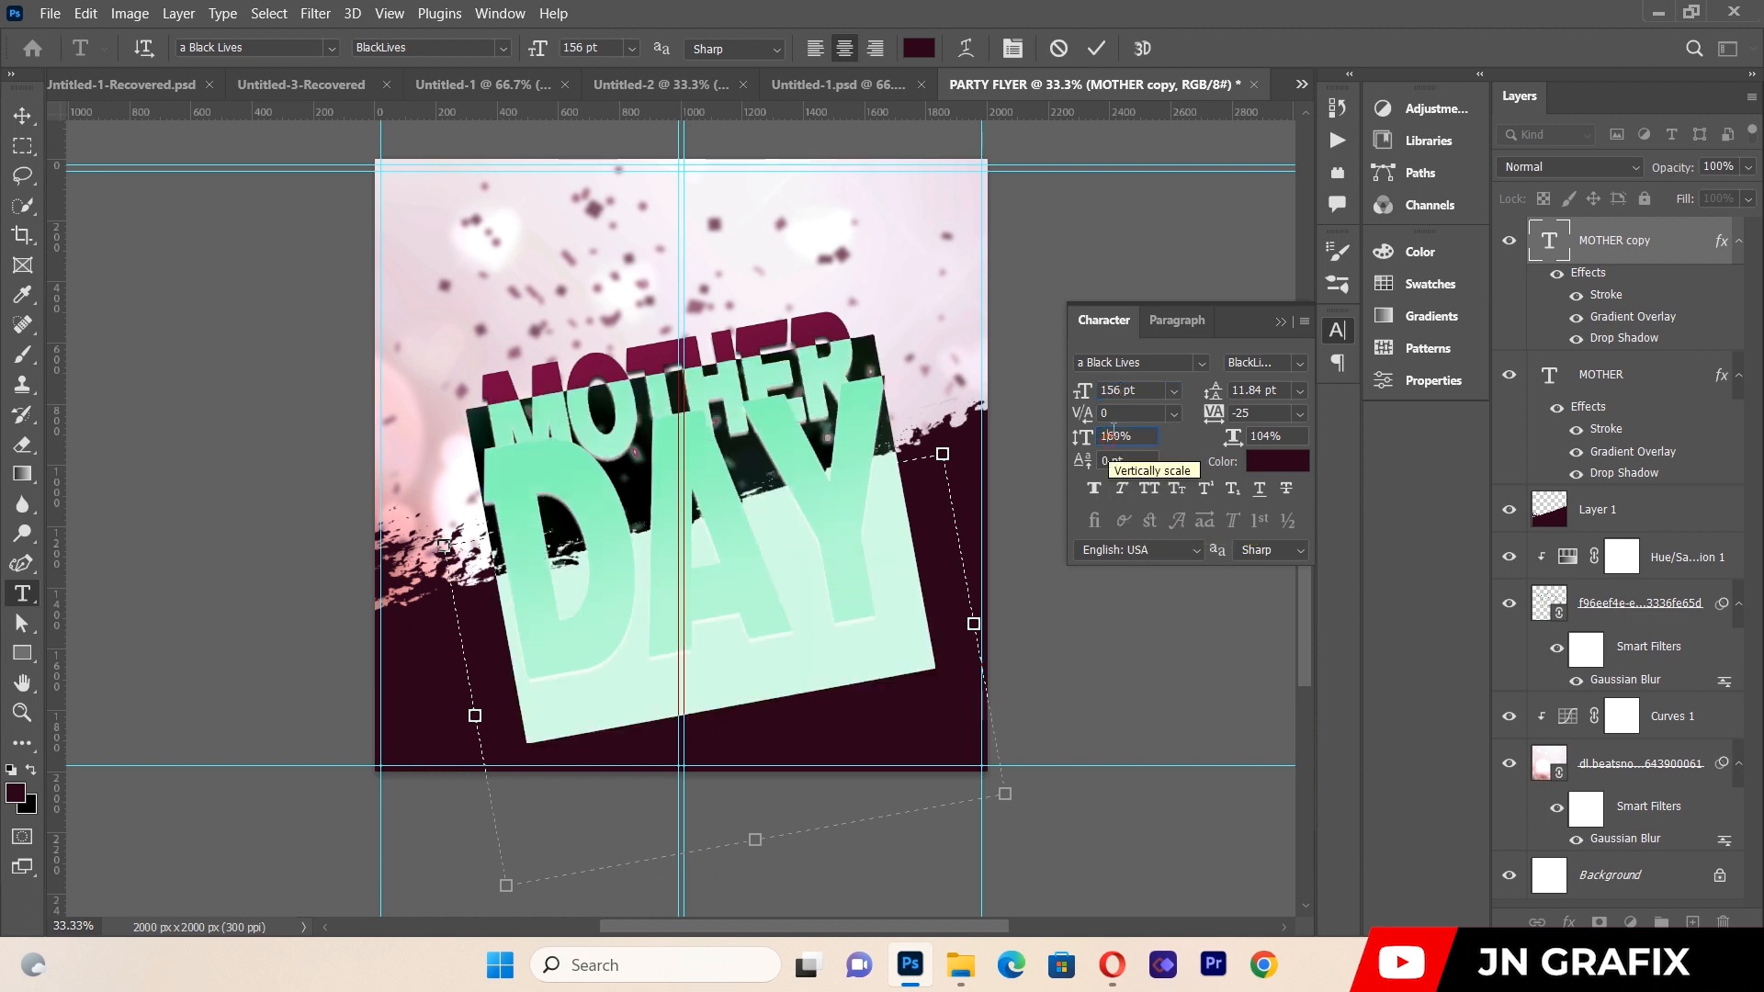
key("BackSpace")
type("7")
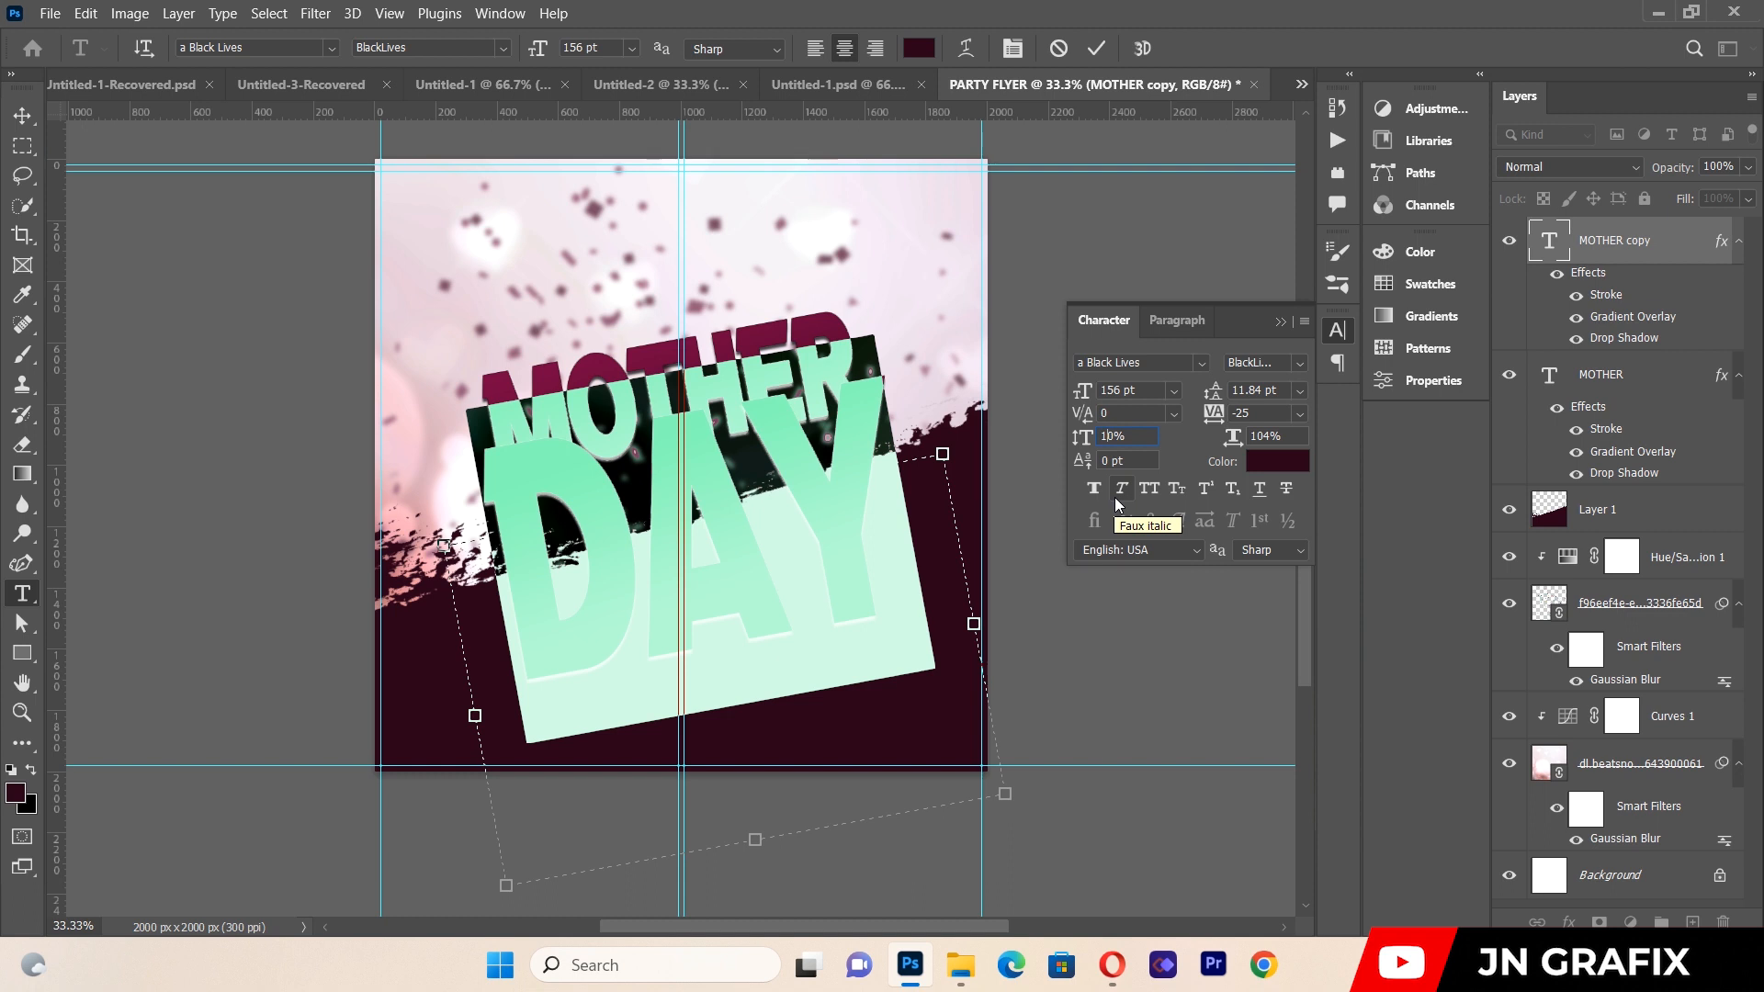
Set the DAY text's tracking to -75 and close the character settings.
left_click(1254, 413)
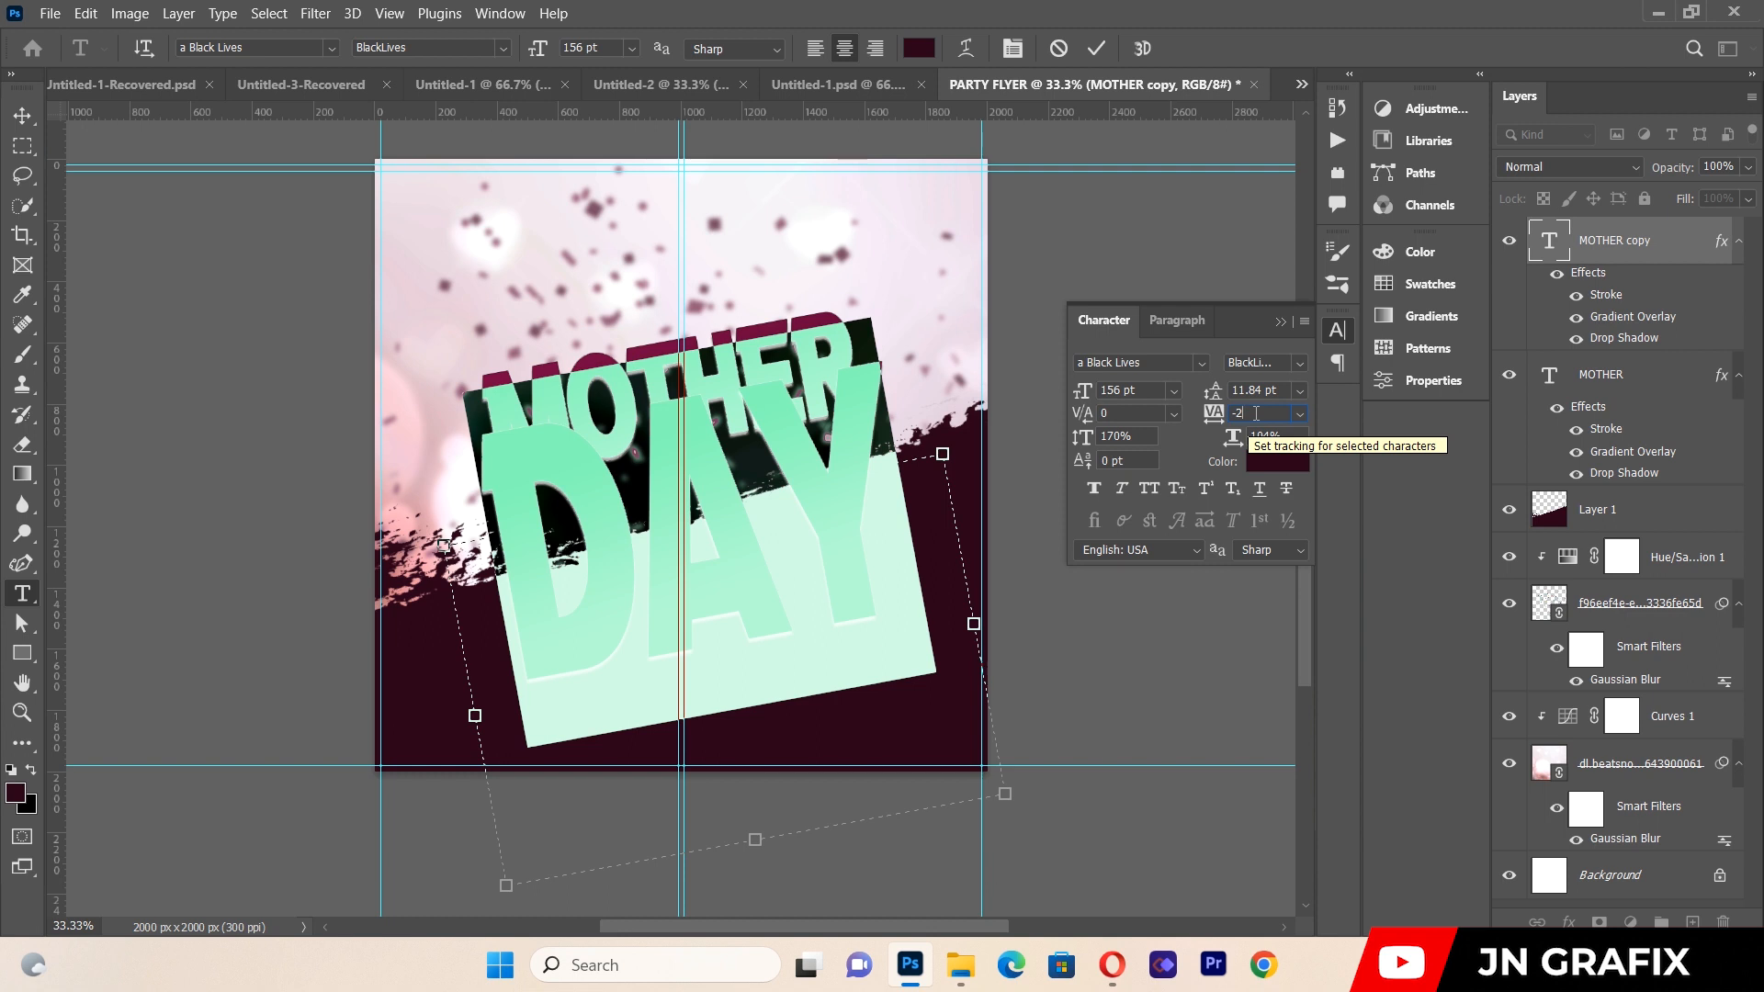
key("BackSpace")
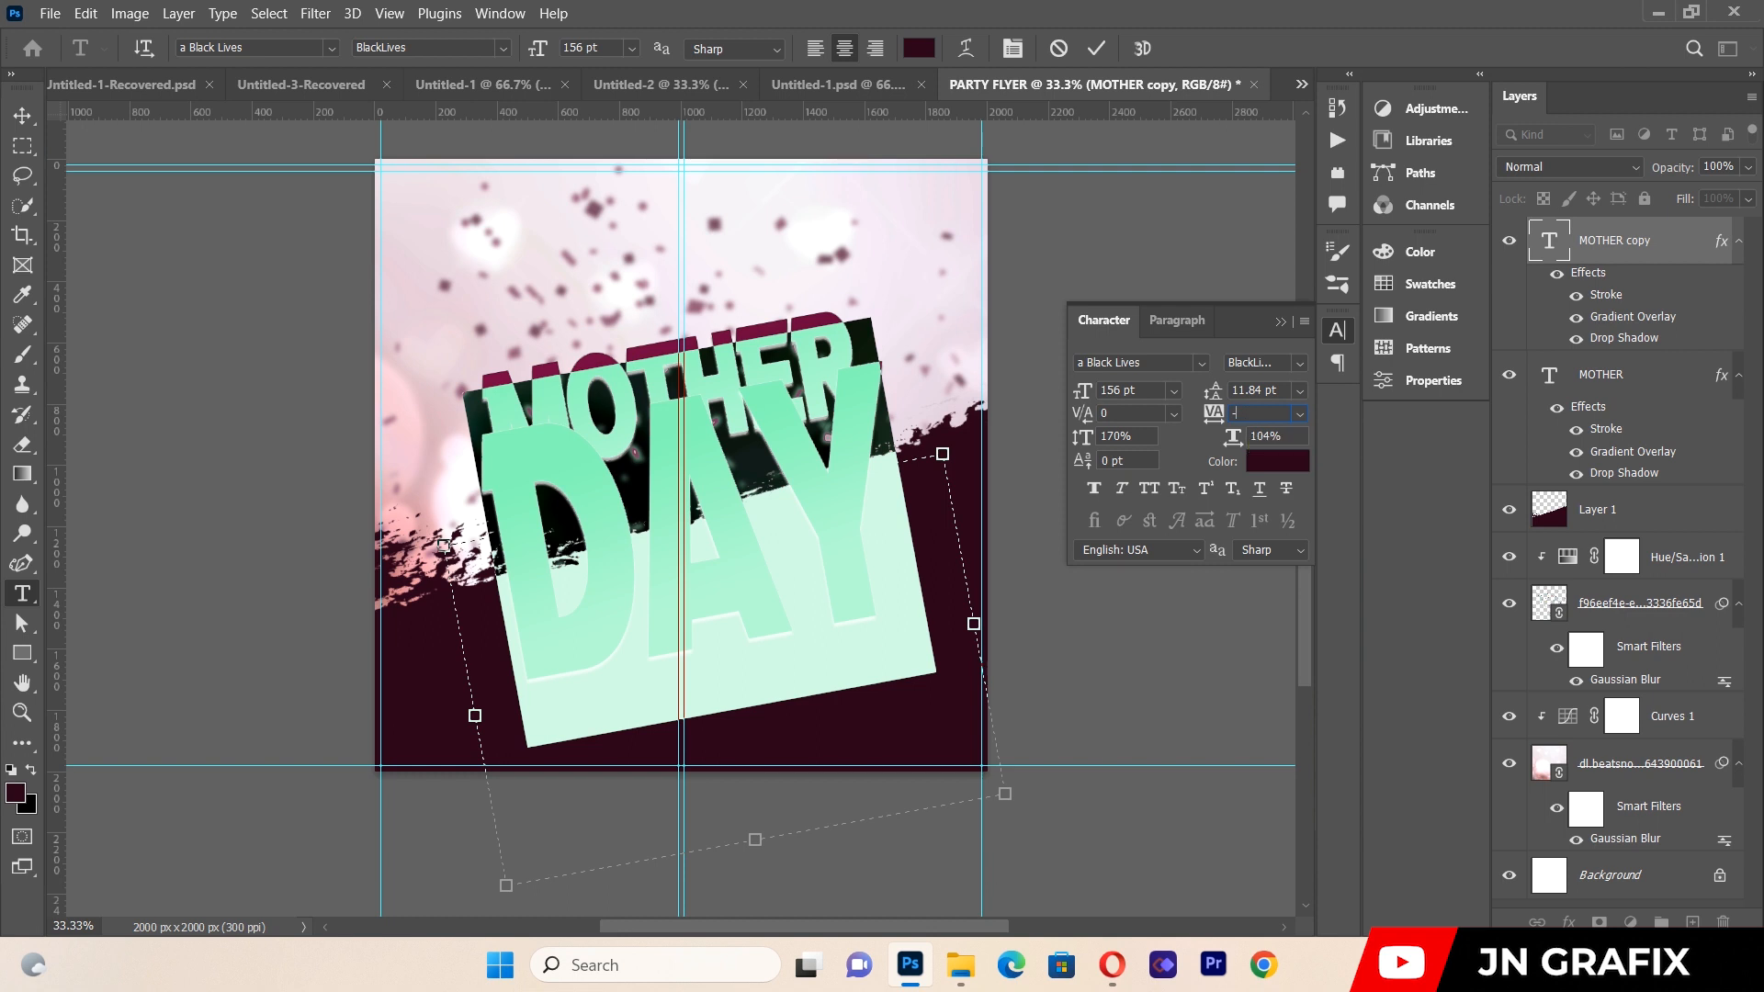
left_click(1226, 277)
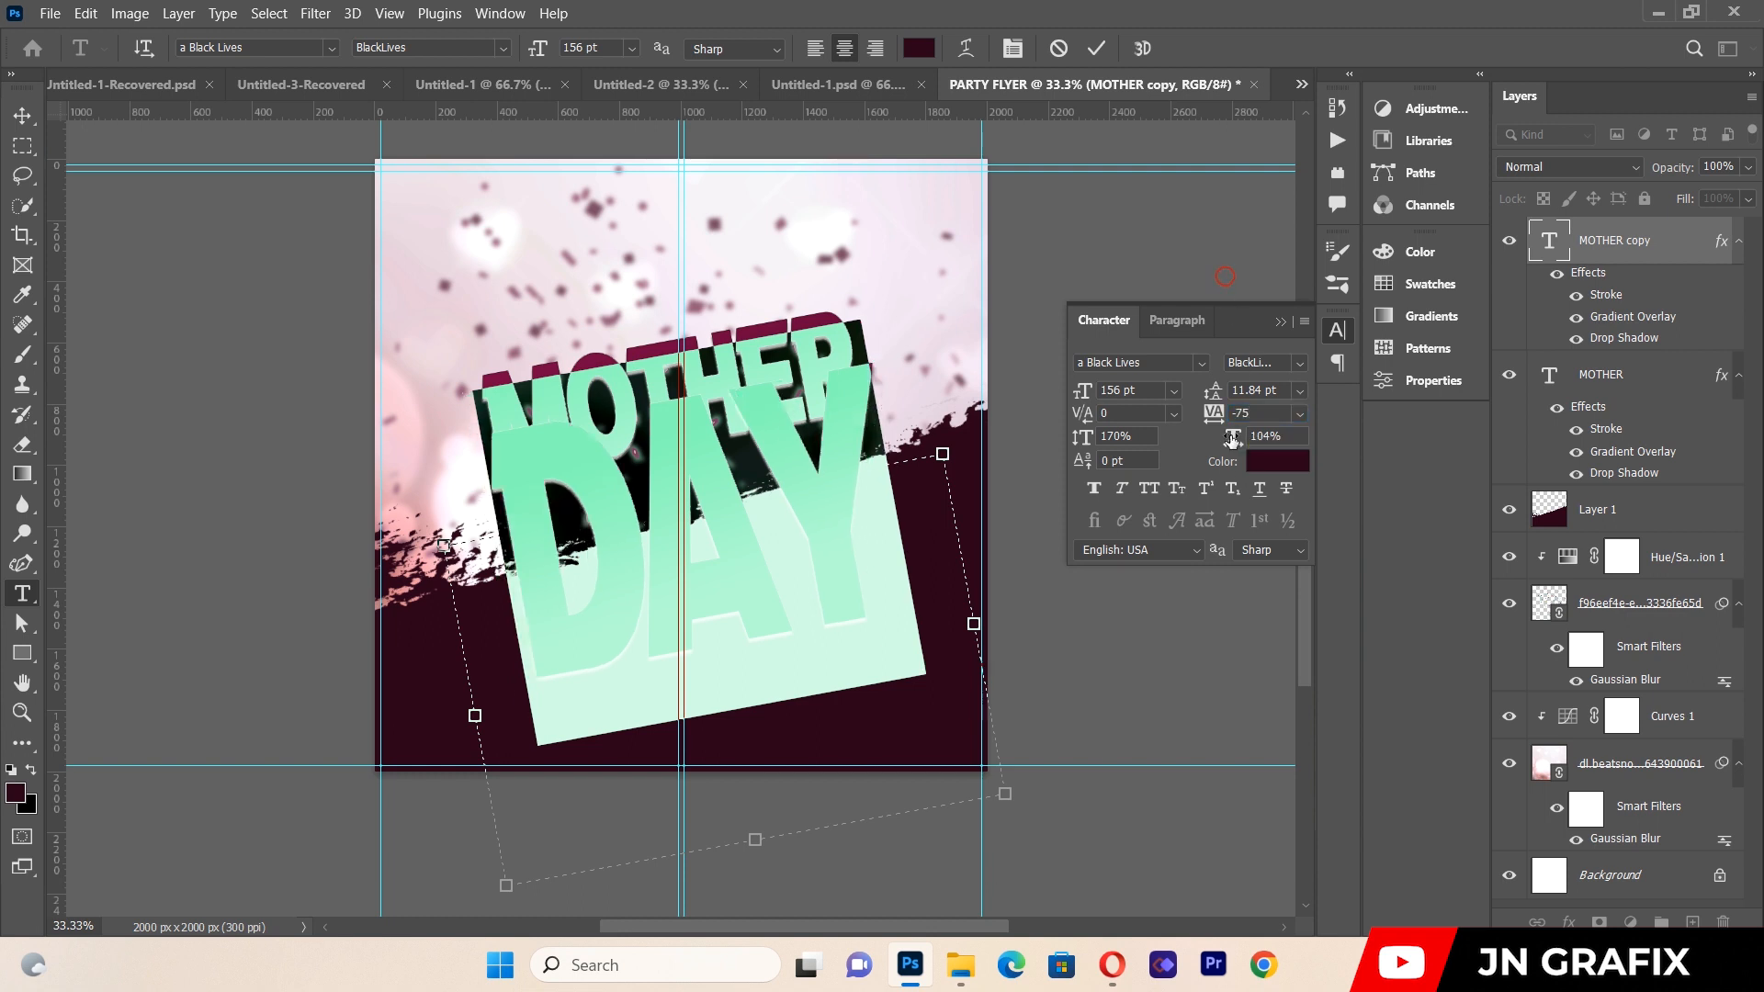
left_click(1280, 322)
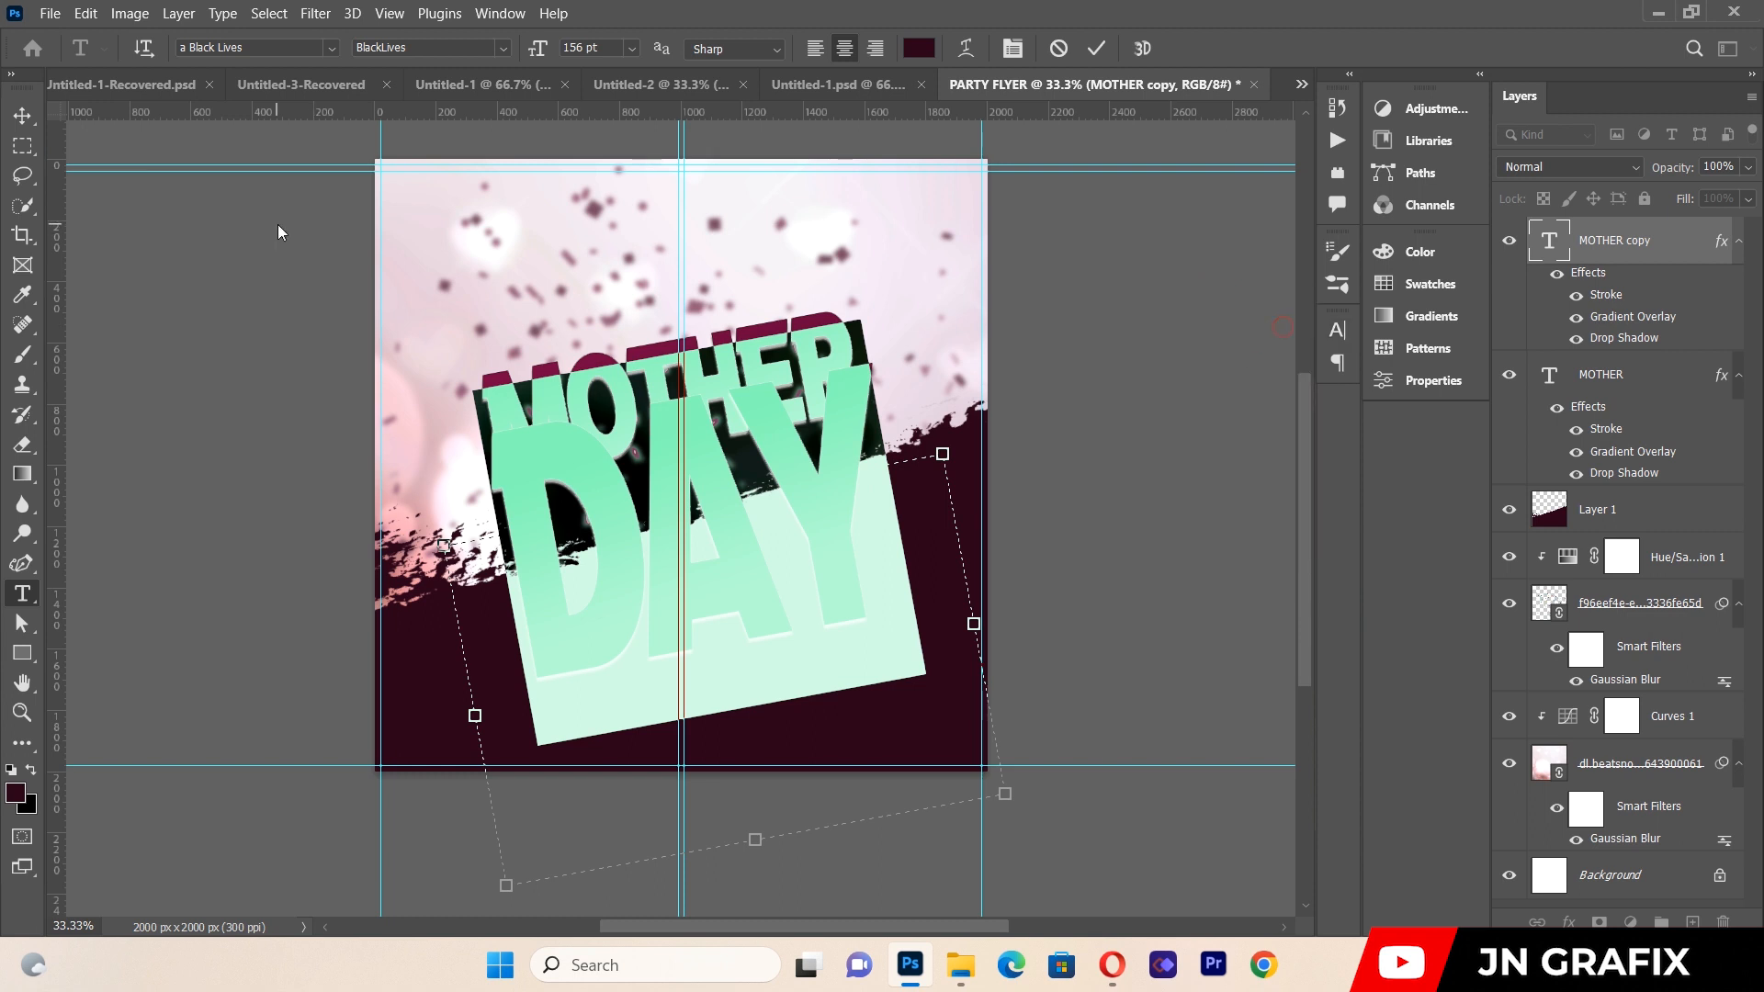
Move the MOTHER text up and arrange the enlarged DAY text directly beneath it.
left_click(22, 115)
left_click_drag(552, 517, 551, 574)
mouse_move(606, 448)
left_mouse_down()
mouse_move(592, 349)
mouse_move(620, 465)
left_mouse_up()
left_click_drag(538, 402, 532, 329)
left_click_drag(597, 539, 584, 471)
mouse_move(544, 356)
left_mouse_down()
mouse_move(544, 333)
mouse_move(544, 352)
left_mouse_up()
Nudge the DAY text slightly up and to the right to tighten the gap below MOTHER, and deselect it.
left_click(537, 477)
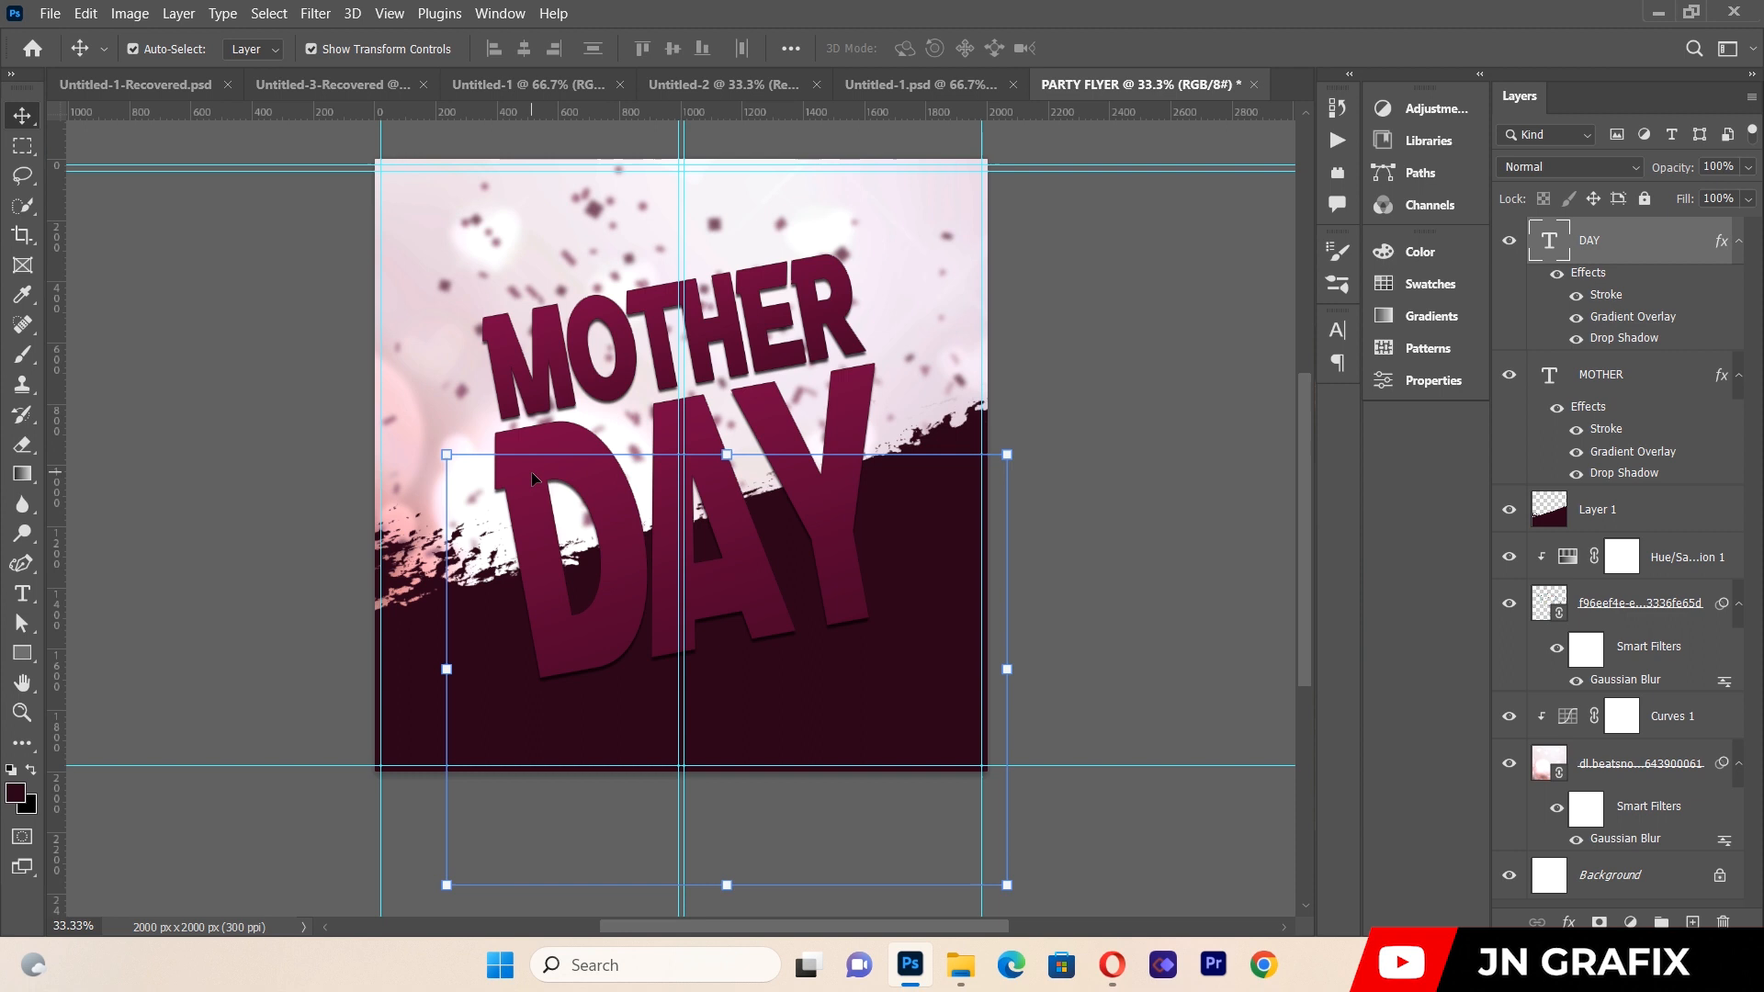
key("Up")
key("Up")
key("Up")
key("Up")
key("Up")
key("Up")
key("Up")
key("Up")
key("Up")
key("Up")
key("Up")
key("Up")
key("Right")
key("Right")
key("Right")
key("Right")
key("Right")
key("Right")
key("Right")
key("Right")
key("Right")
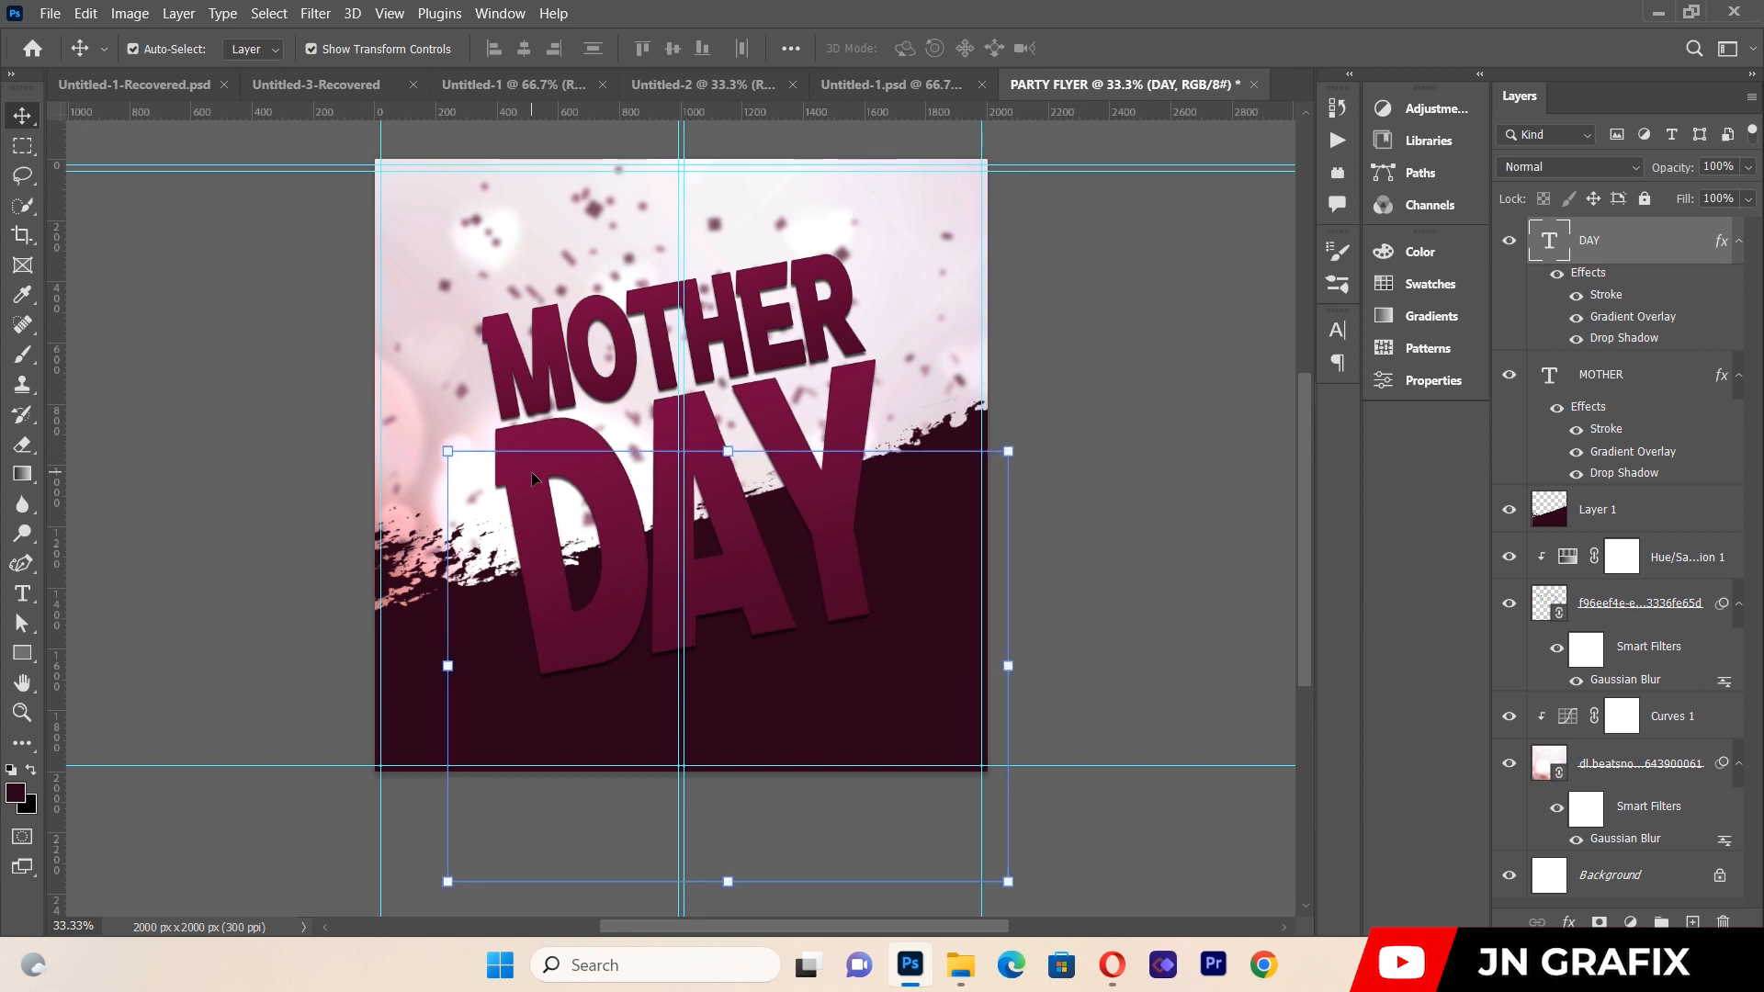
key("Right")
key("Right")
key("Right")
key("Right")
key("Up")
key("Up")
key("Up")
key("Up")
key("Up")
key("Up")
key("Up")
key("Up")
key("Up")
key("Up")
key("Up")
key("Up")
key("Up")
key("Up")
key("Up")
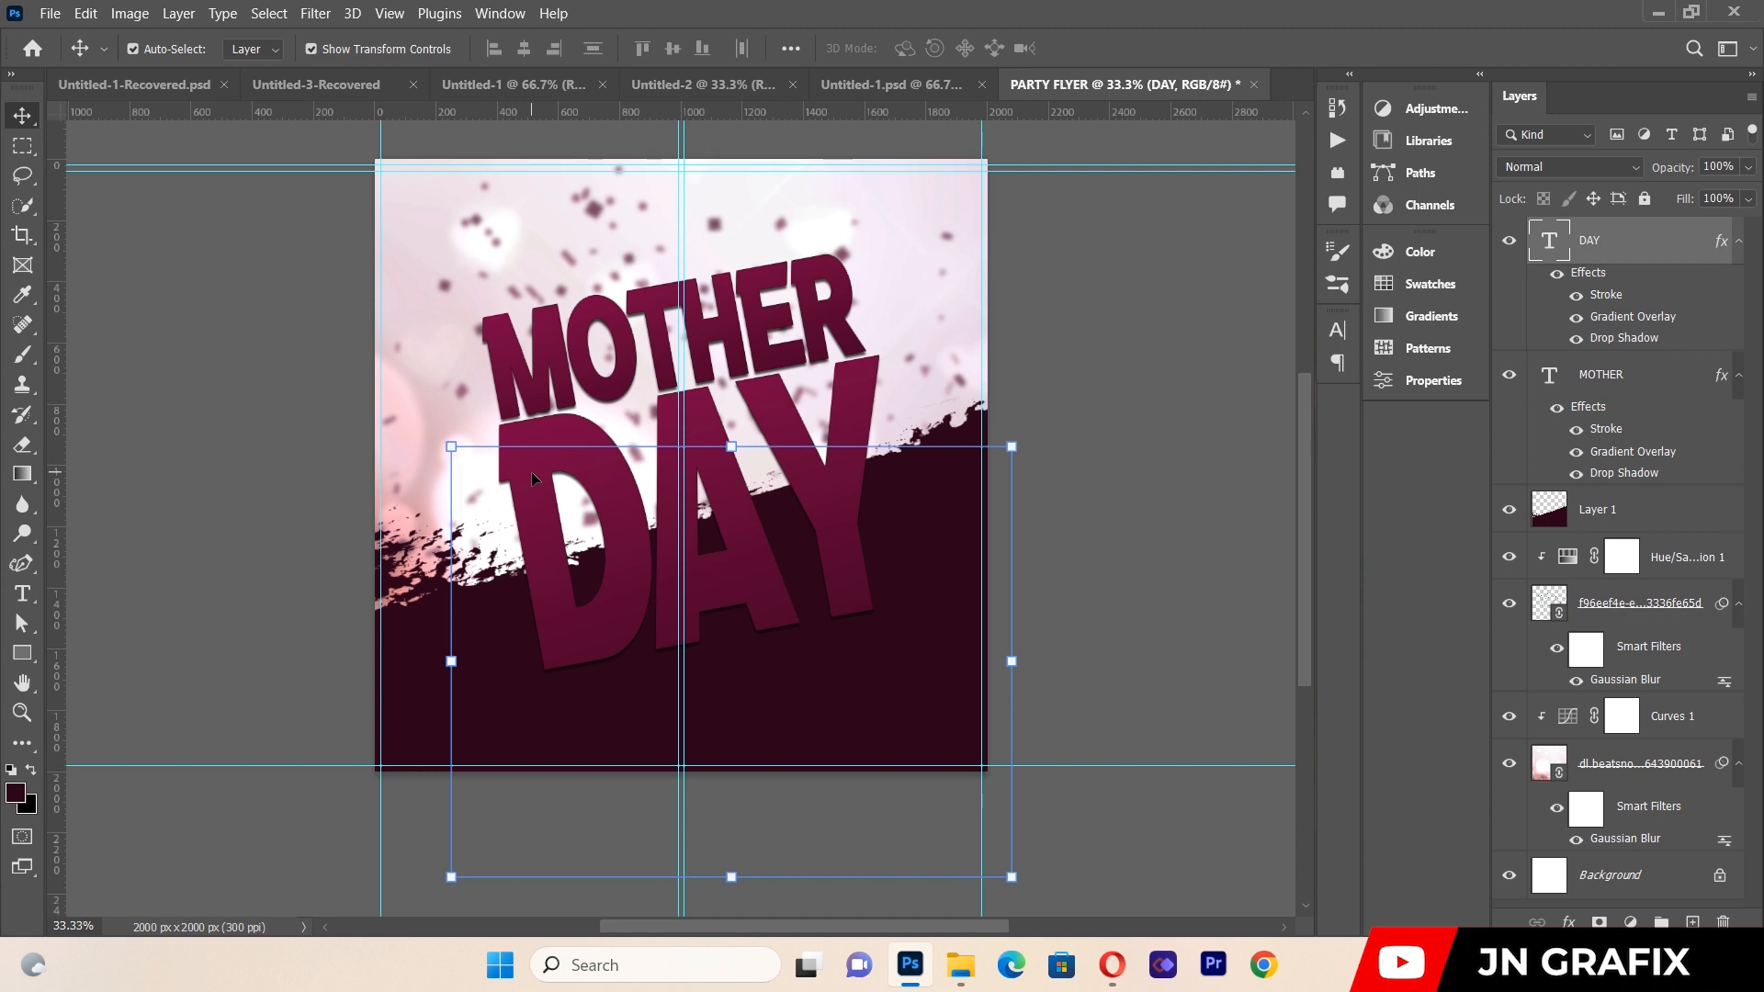
left_click(282, 478)
Extend the MOTHER text to read MOTHER'S and commit the edit.
left_click(23, 593)
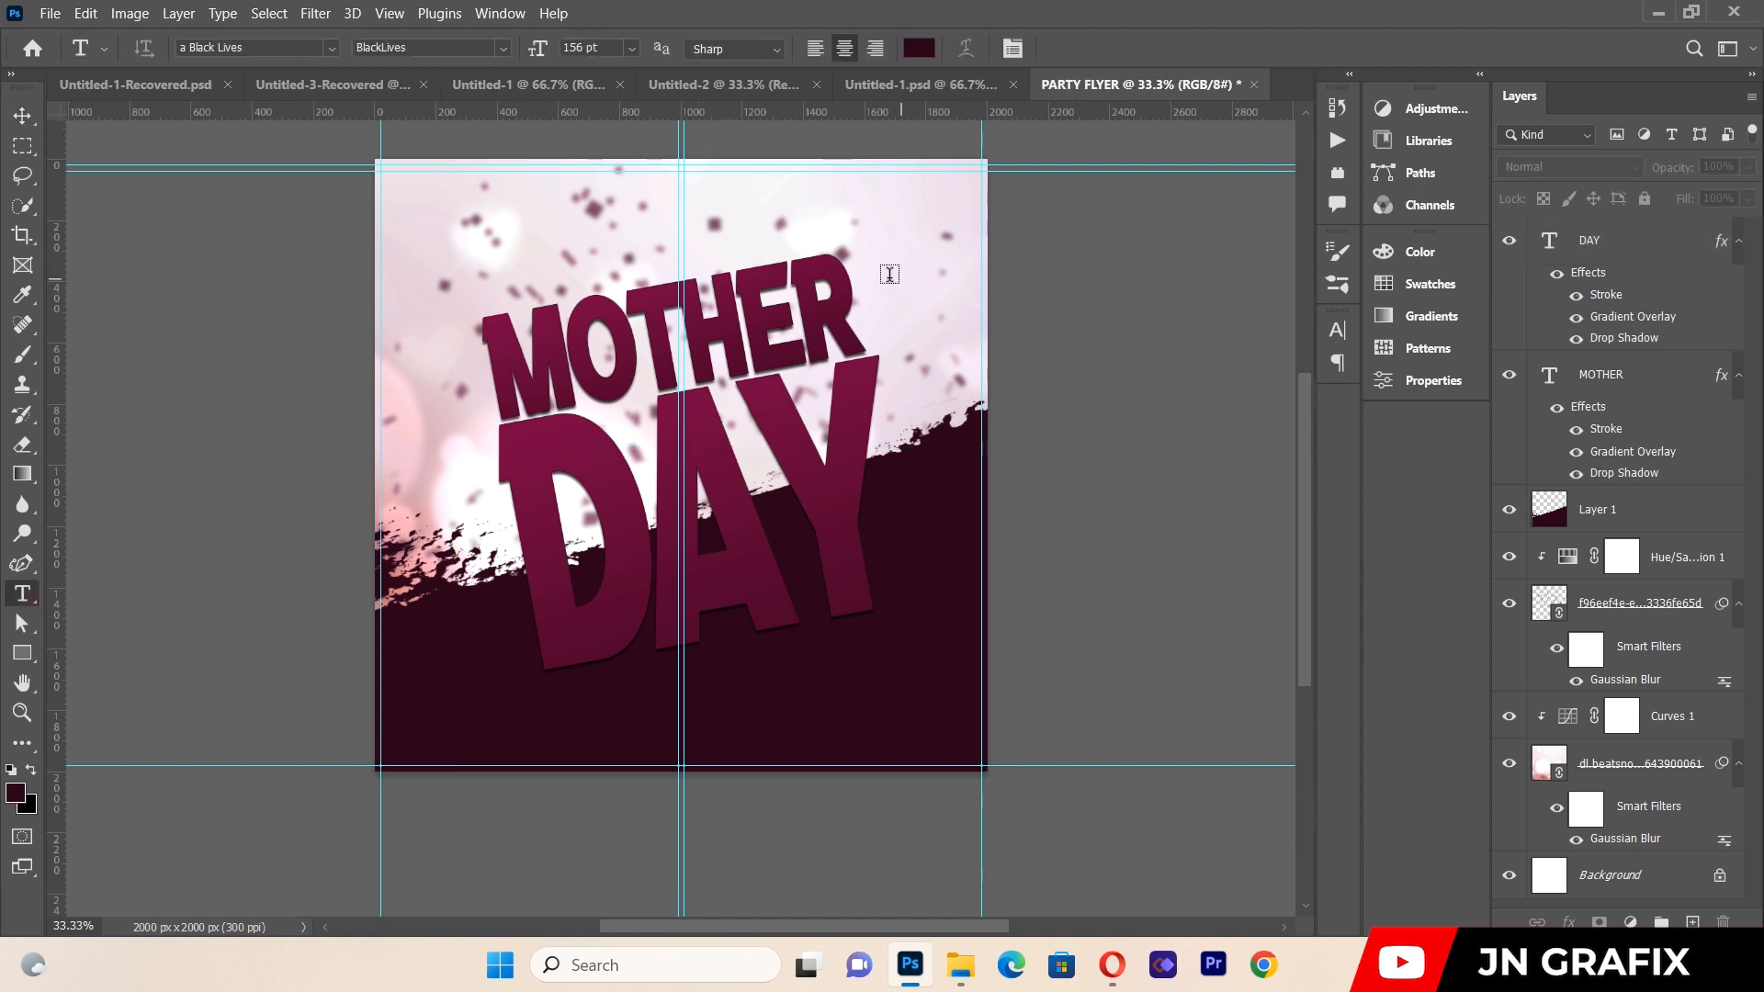
left_click(851, 307)
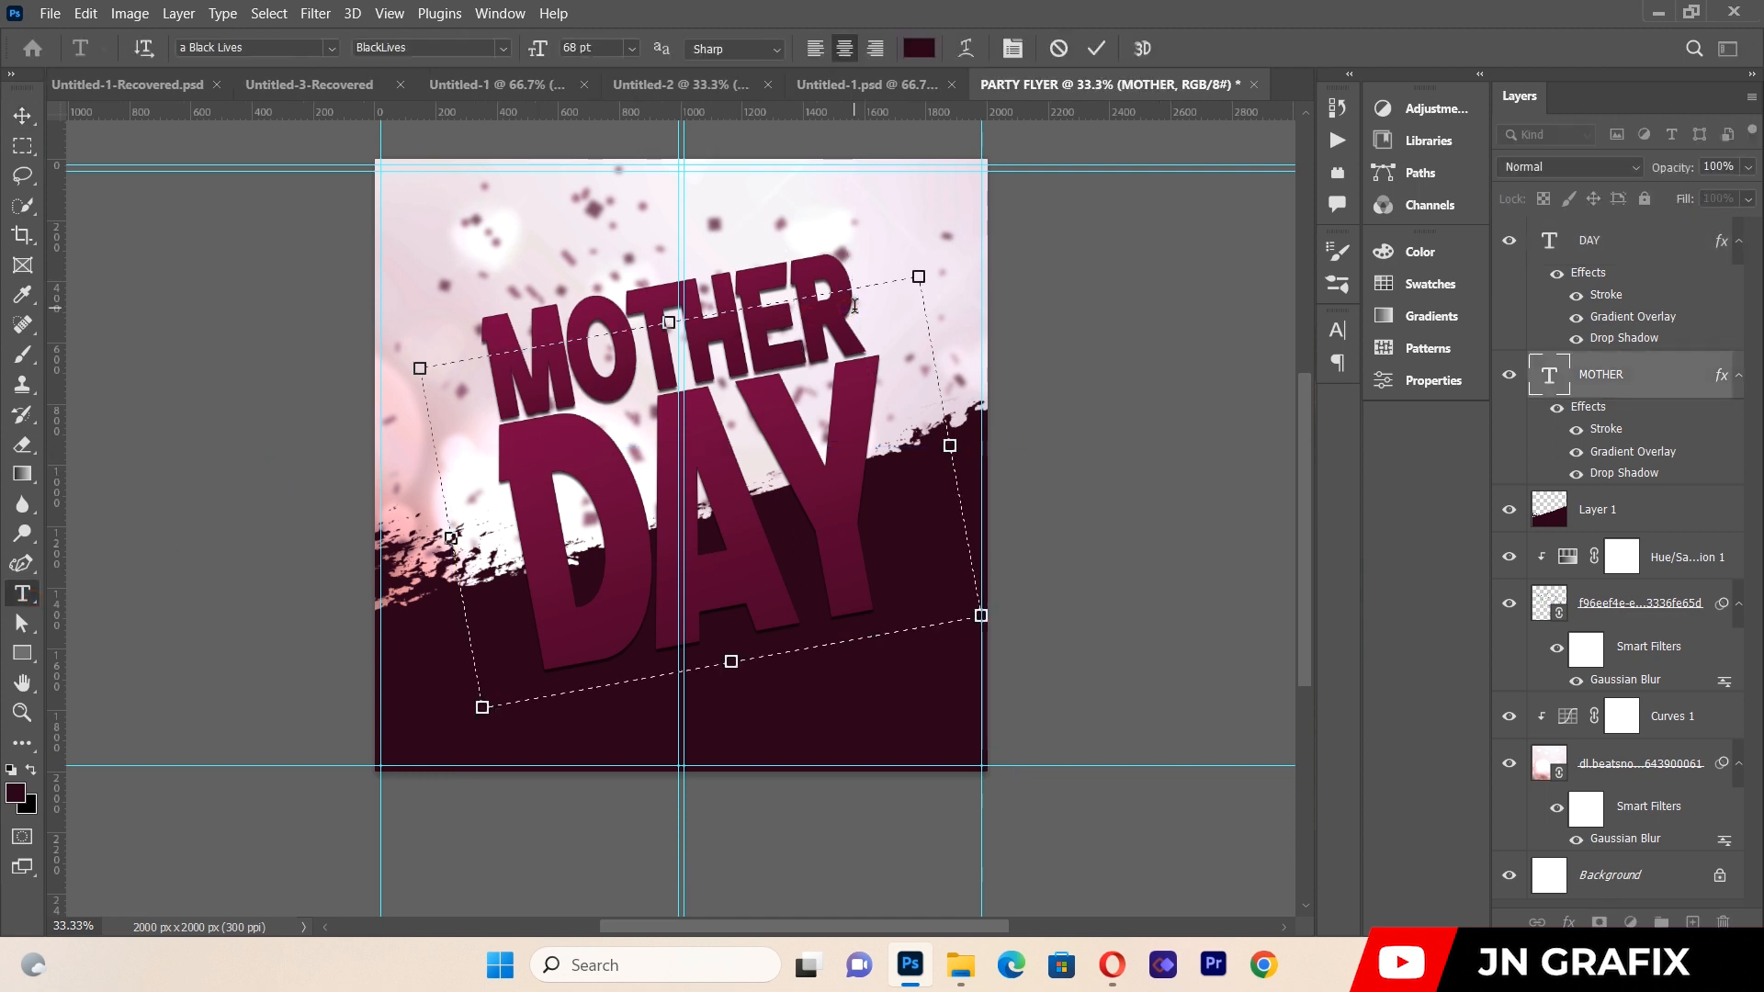
type("'S")
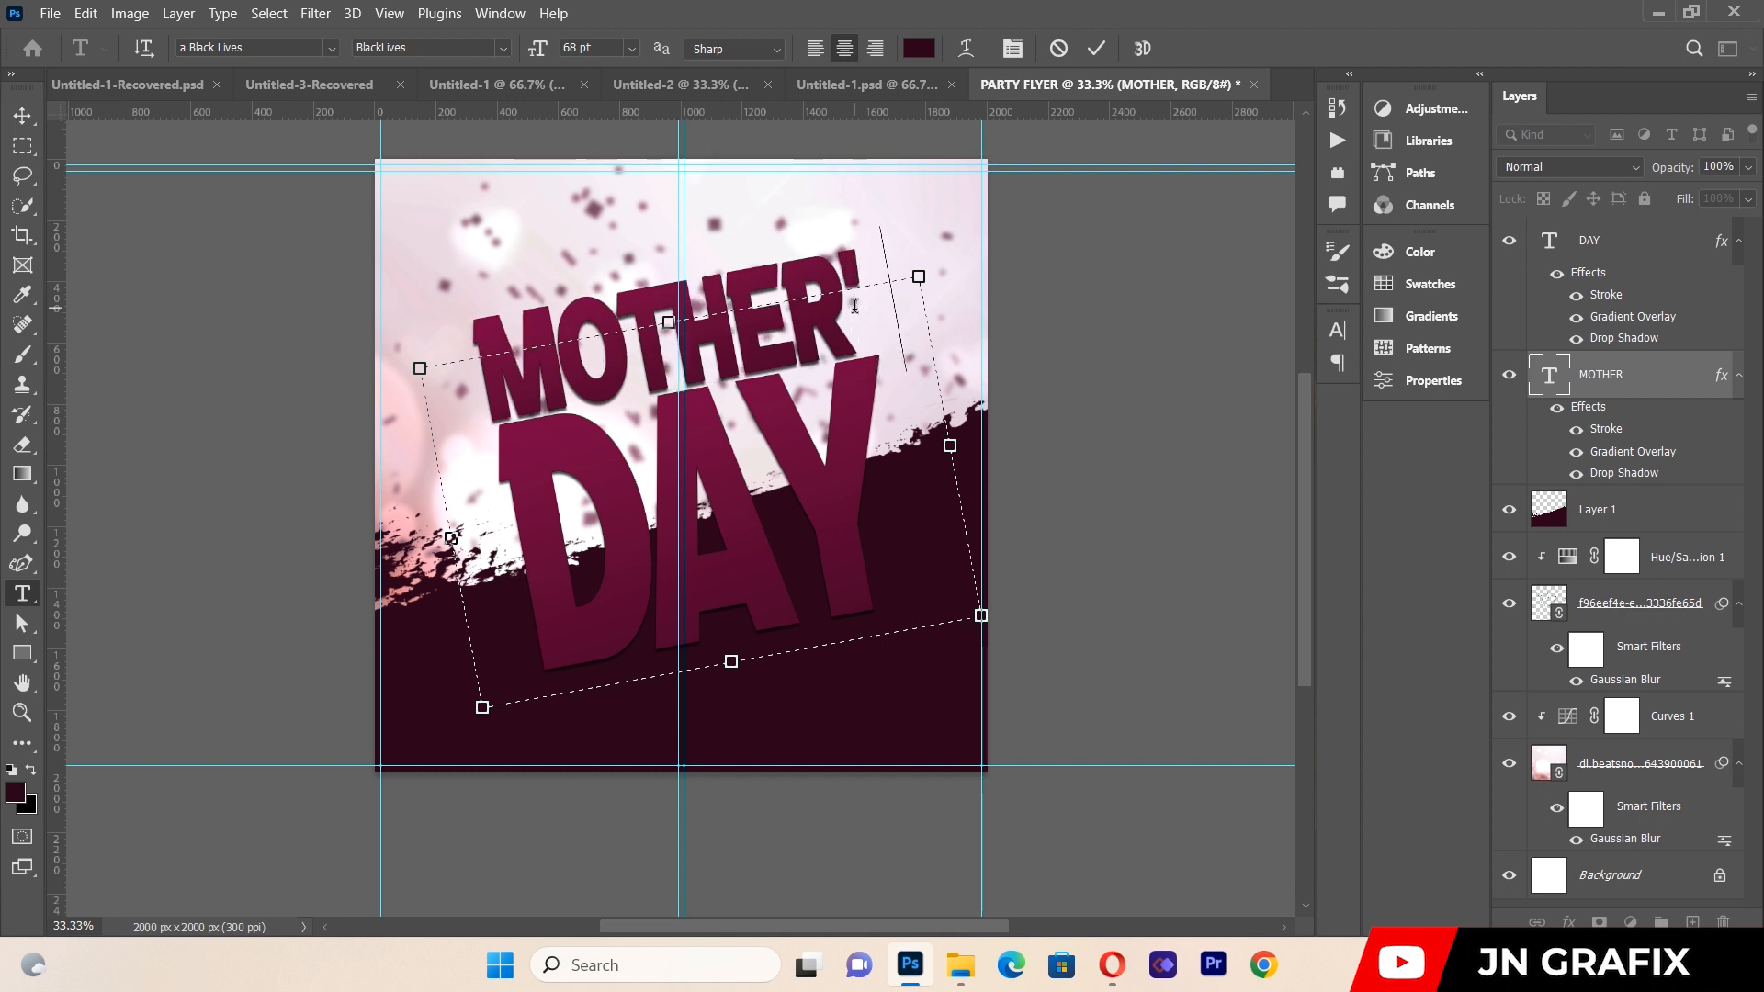
left_click(22, 114)
Nudge the DAY text slightly down and to the left under MOTHER'S, and deselect it.
left_click(573, 597)
key("Down")
key("Down")
key("Down")
key("Down")
key("Up")
key("Up")
key("Up")
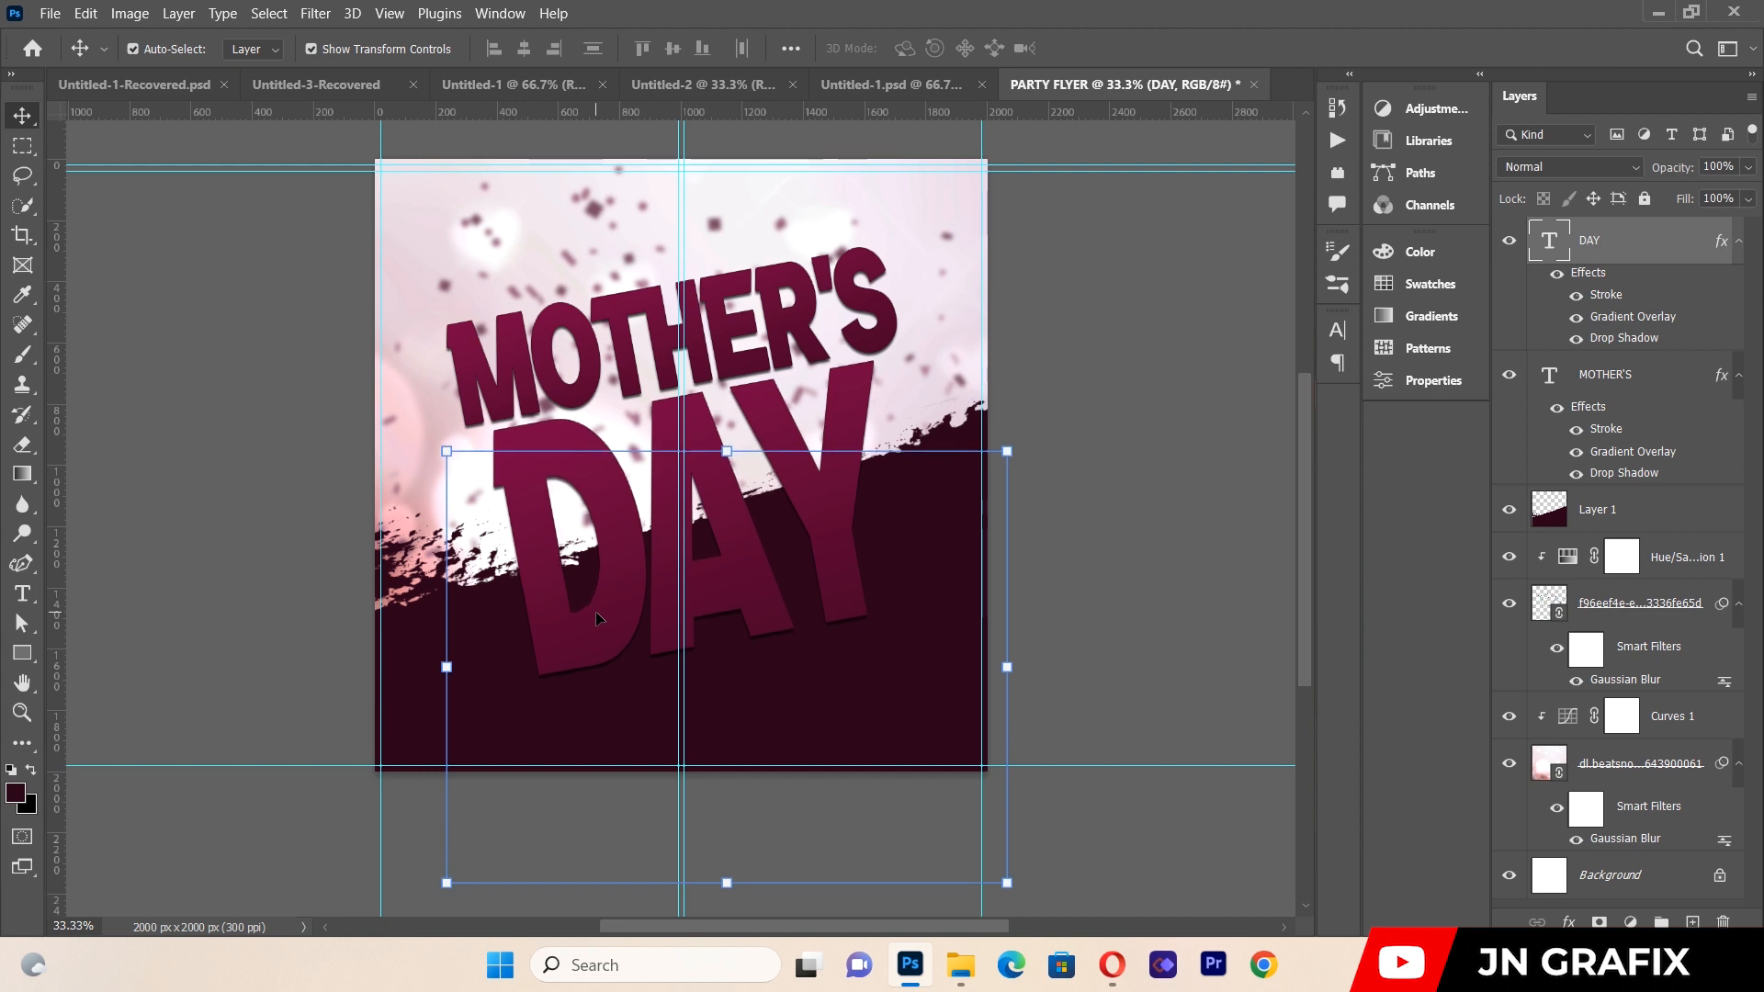
left_click(578, 519)
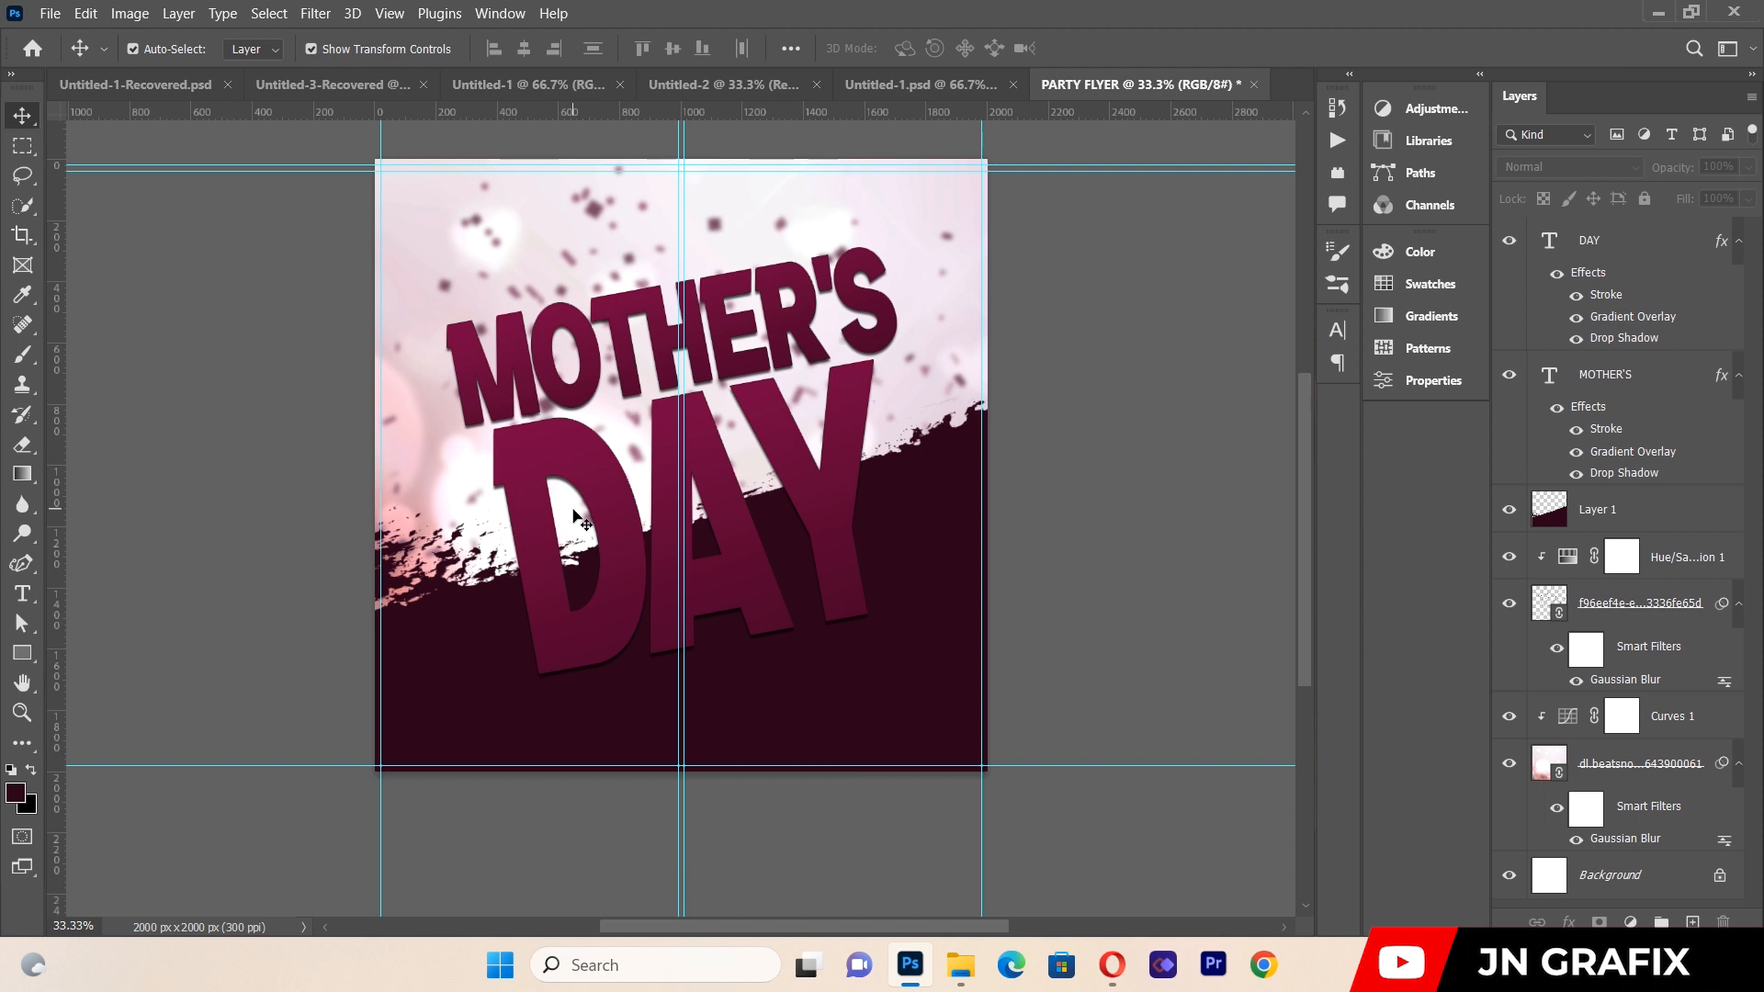
Place the party flyer.png cutout of the woman as a linked image on the flyer.
left_click(46, 13)
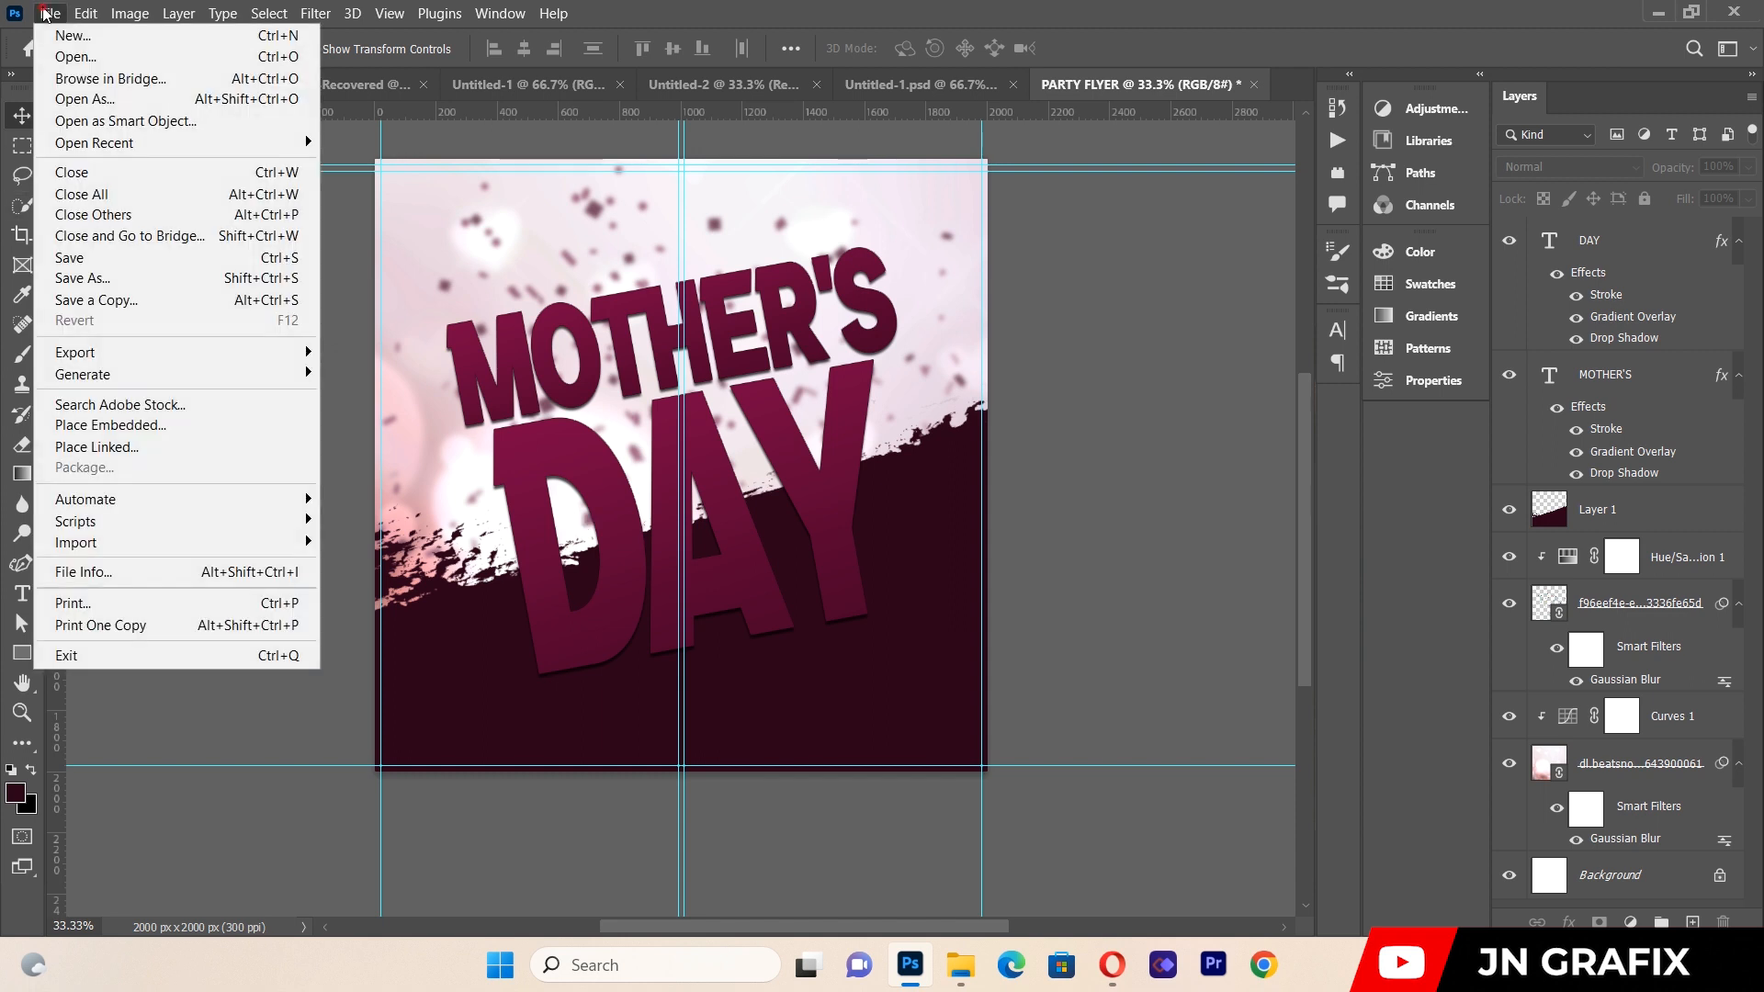
left_click(136, 449)
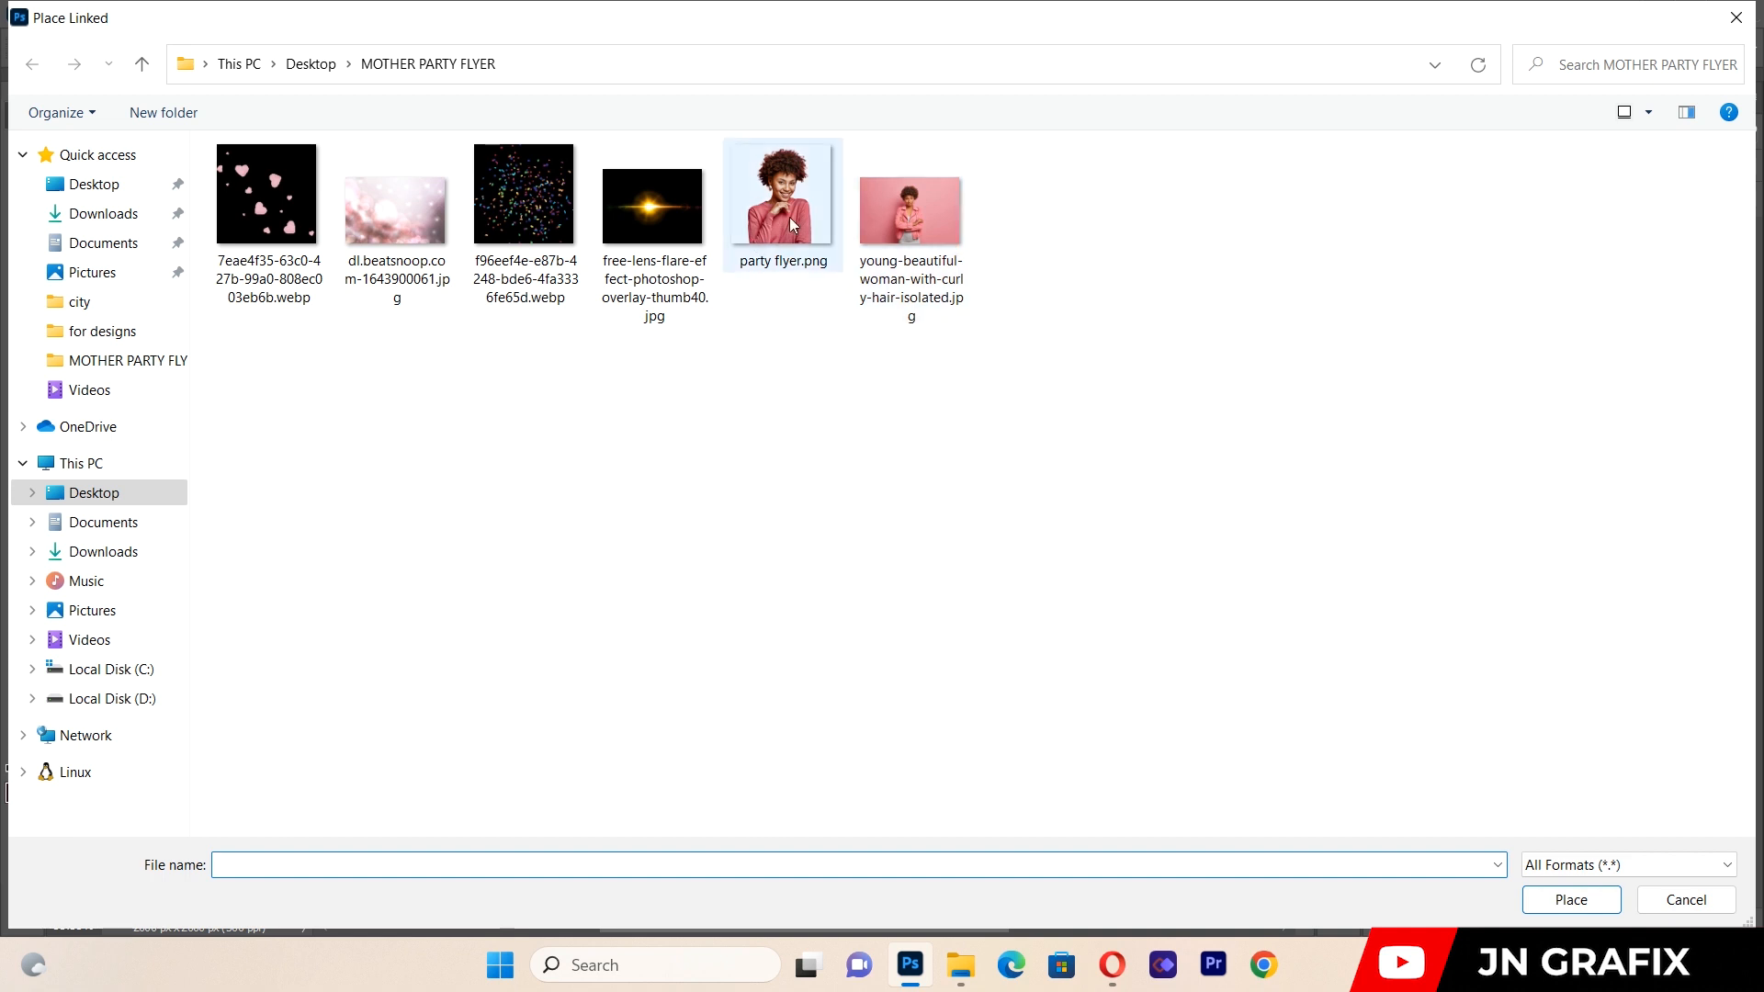
double_click(790, 217)
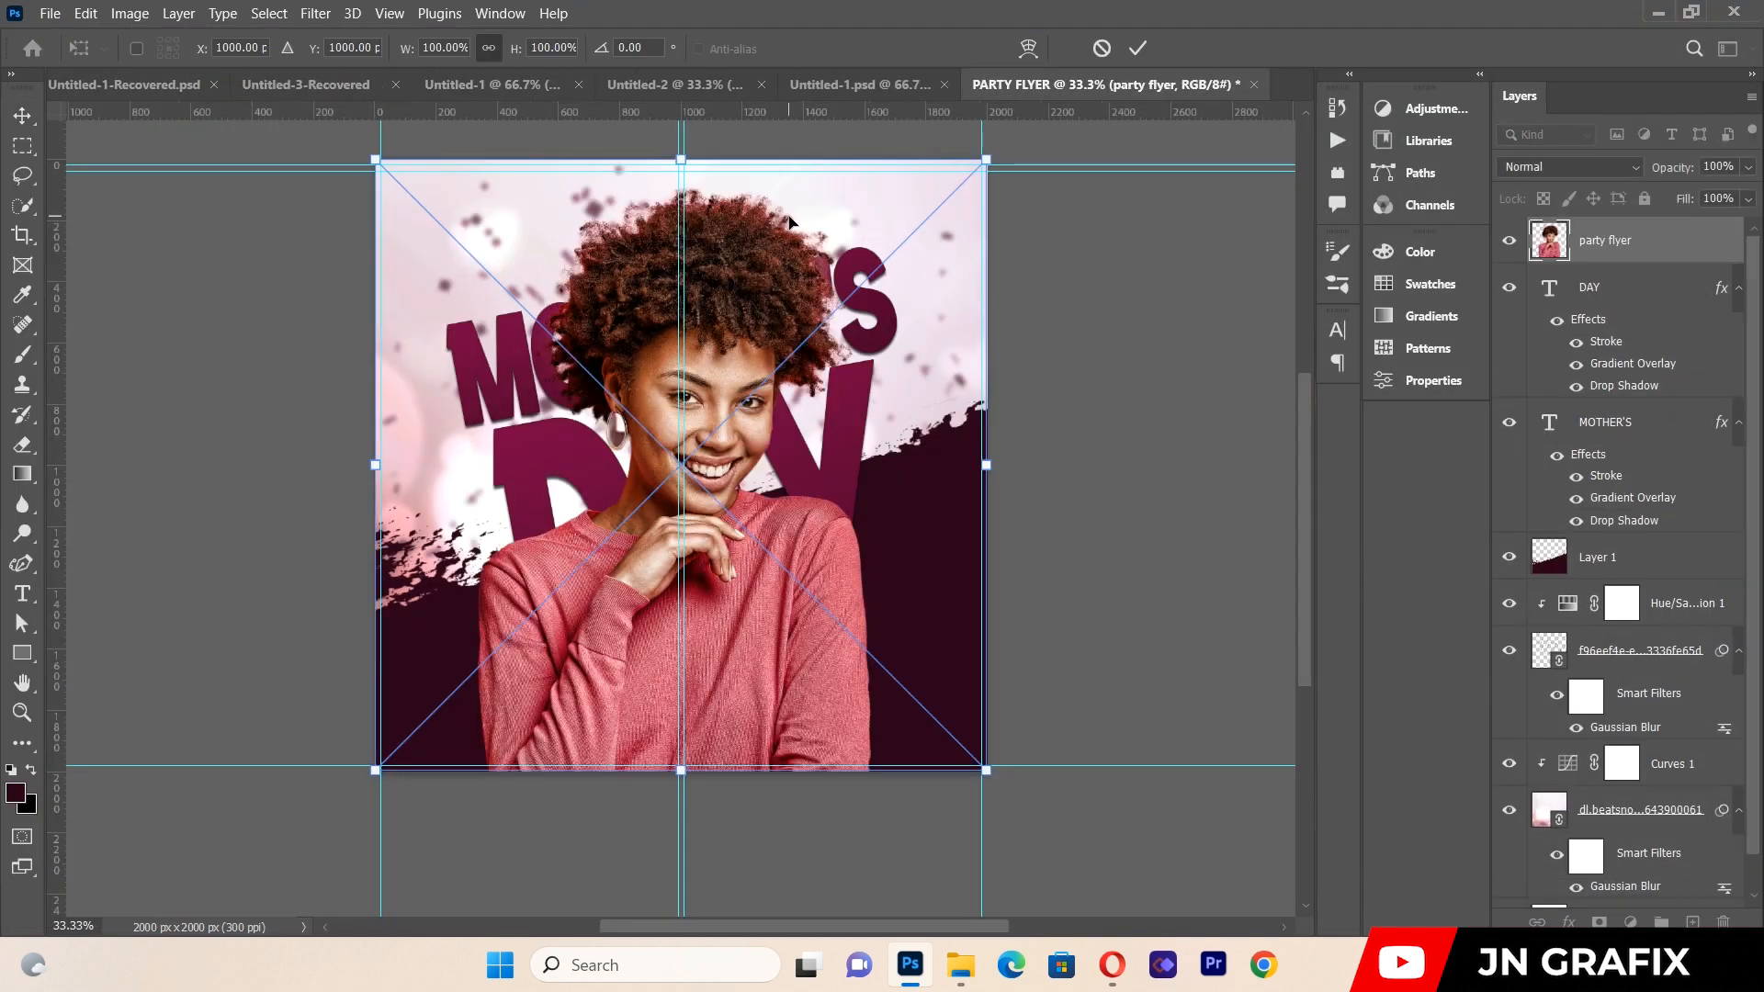
Scale the woman image to about 65%, tilt it counterclockwise to match the lettering, and position it over the middle of DAY.
left_click_drag(985, 160, 827, 425)
left_click_drag(650, 709, 761, 575)
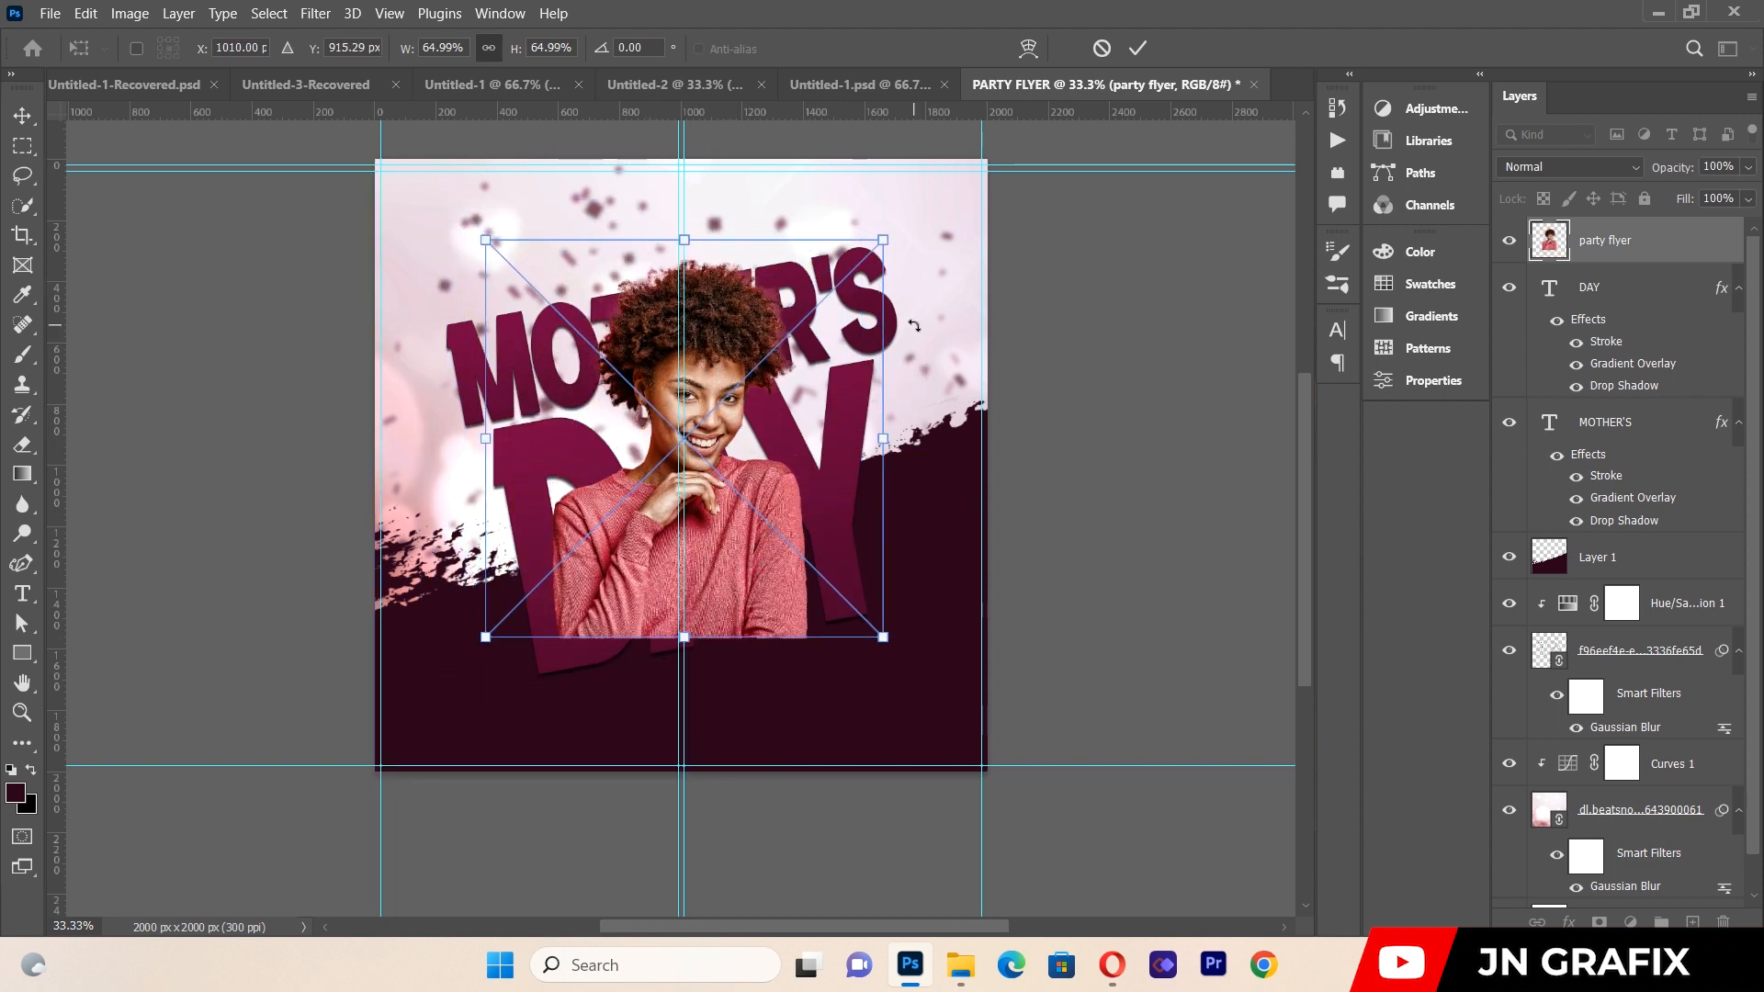
left_click_drag(908, 226, 876, 180)
left_click_drag(747, 494, 746, 510)
left_click(22, 115)
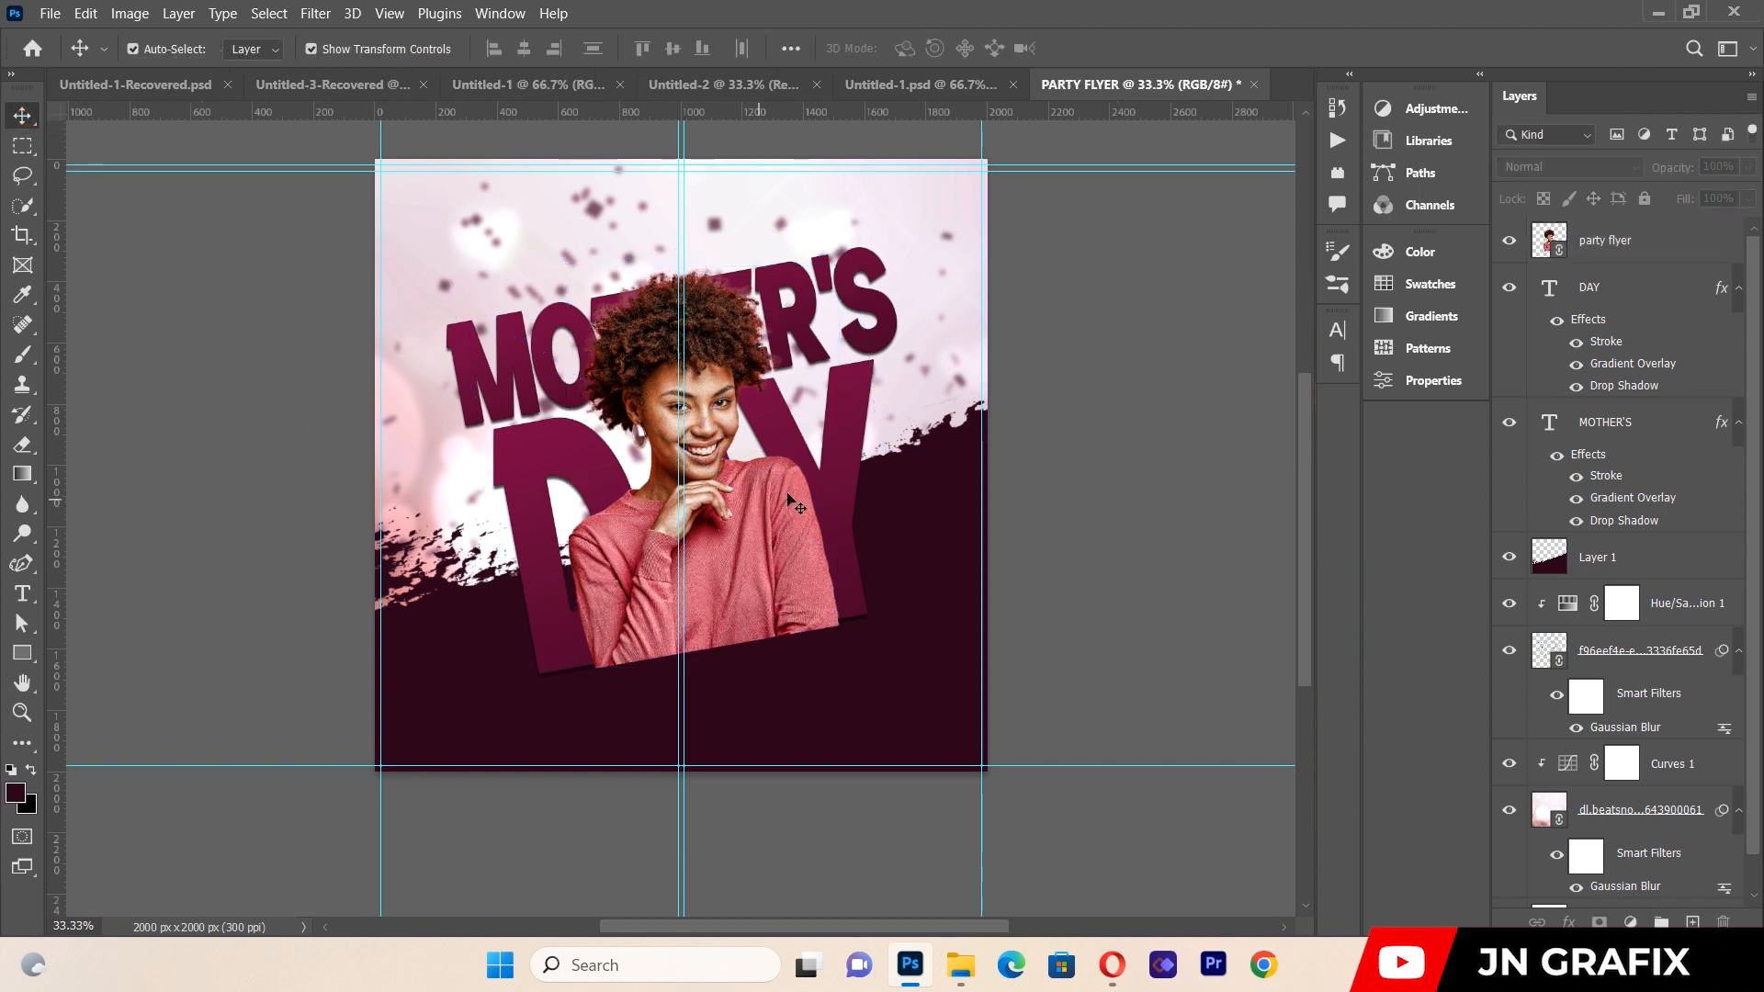
Nudge the woman image slightly to the left over the DAY lettering.
left_click(743, 537)
key("Left")
key("Left")
key("Left")
key("Left")
key("Left")
key("Left")
key("Left")
key("Left")
key("Left")
key("Left")
key("Left")
key("Left")
key("Left")
key("Left")
key("Left")
key("Left")
key("Left")
key("Left")
key("Left")
key("Left")
key("Left")
key("Left")
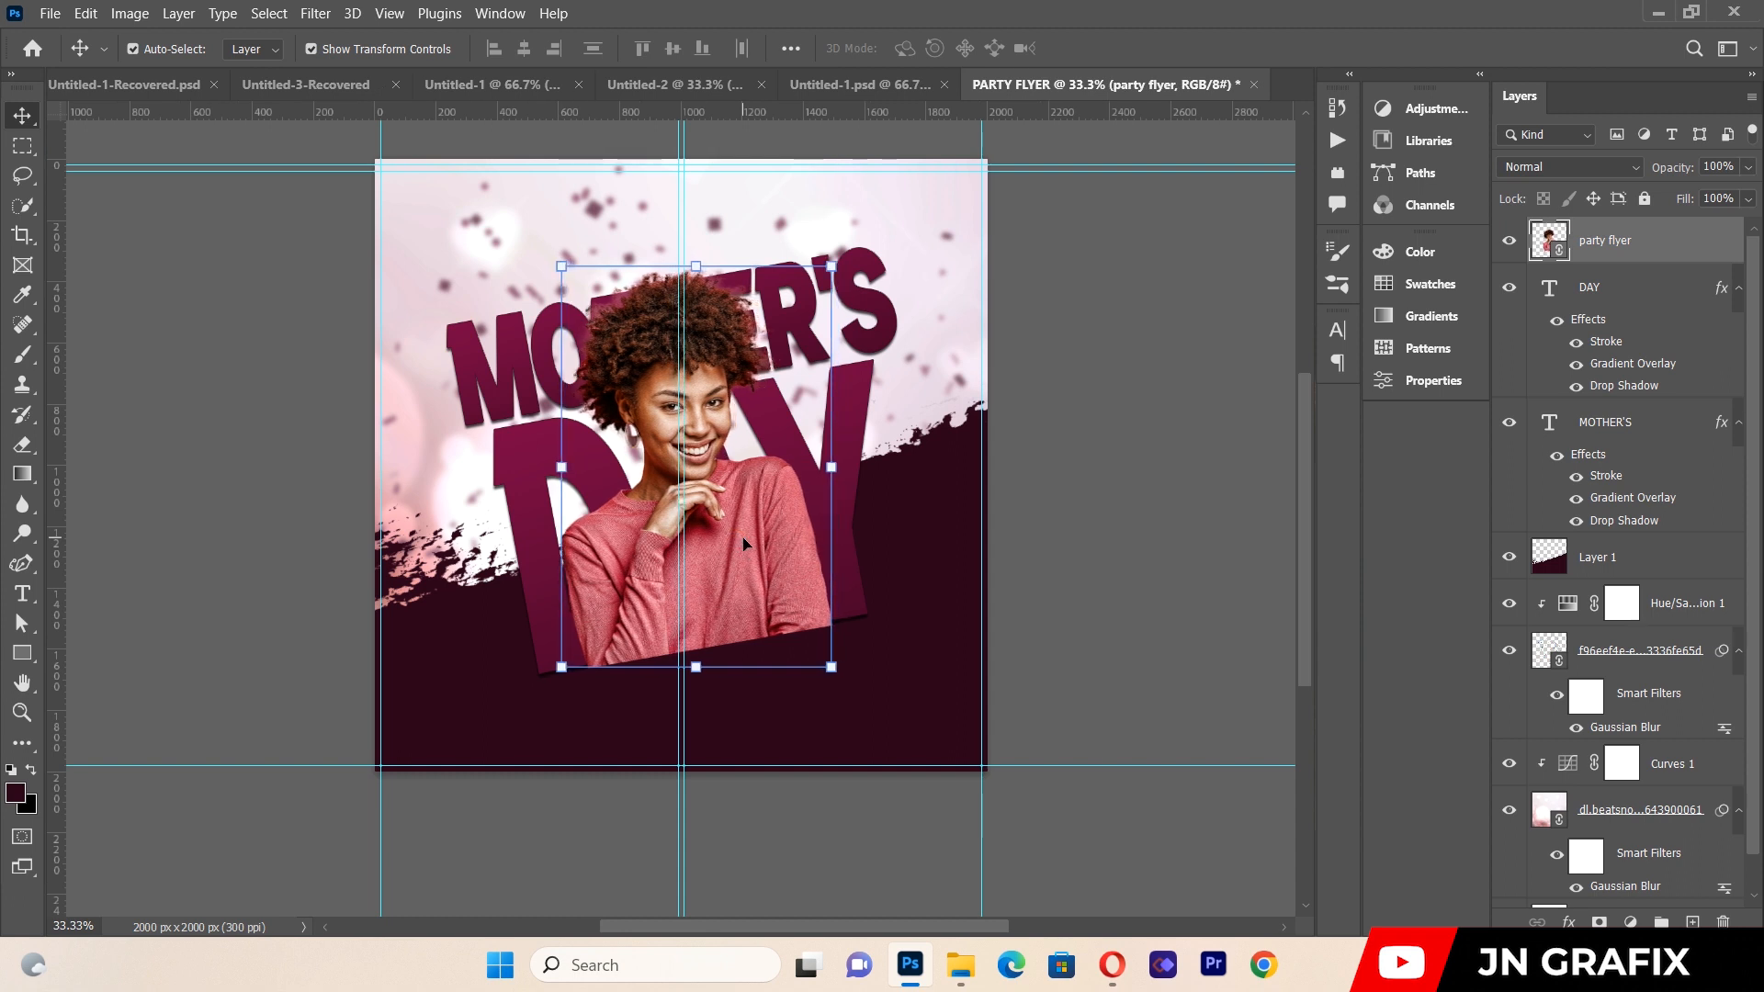
key("Right")
key("Right")
key("Right")
key("Right")
key("Right")
key("Right")
key("Right")
key("Right")
key("Right")
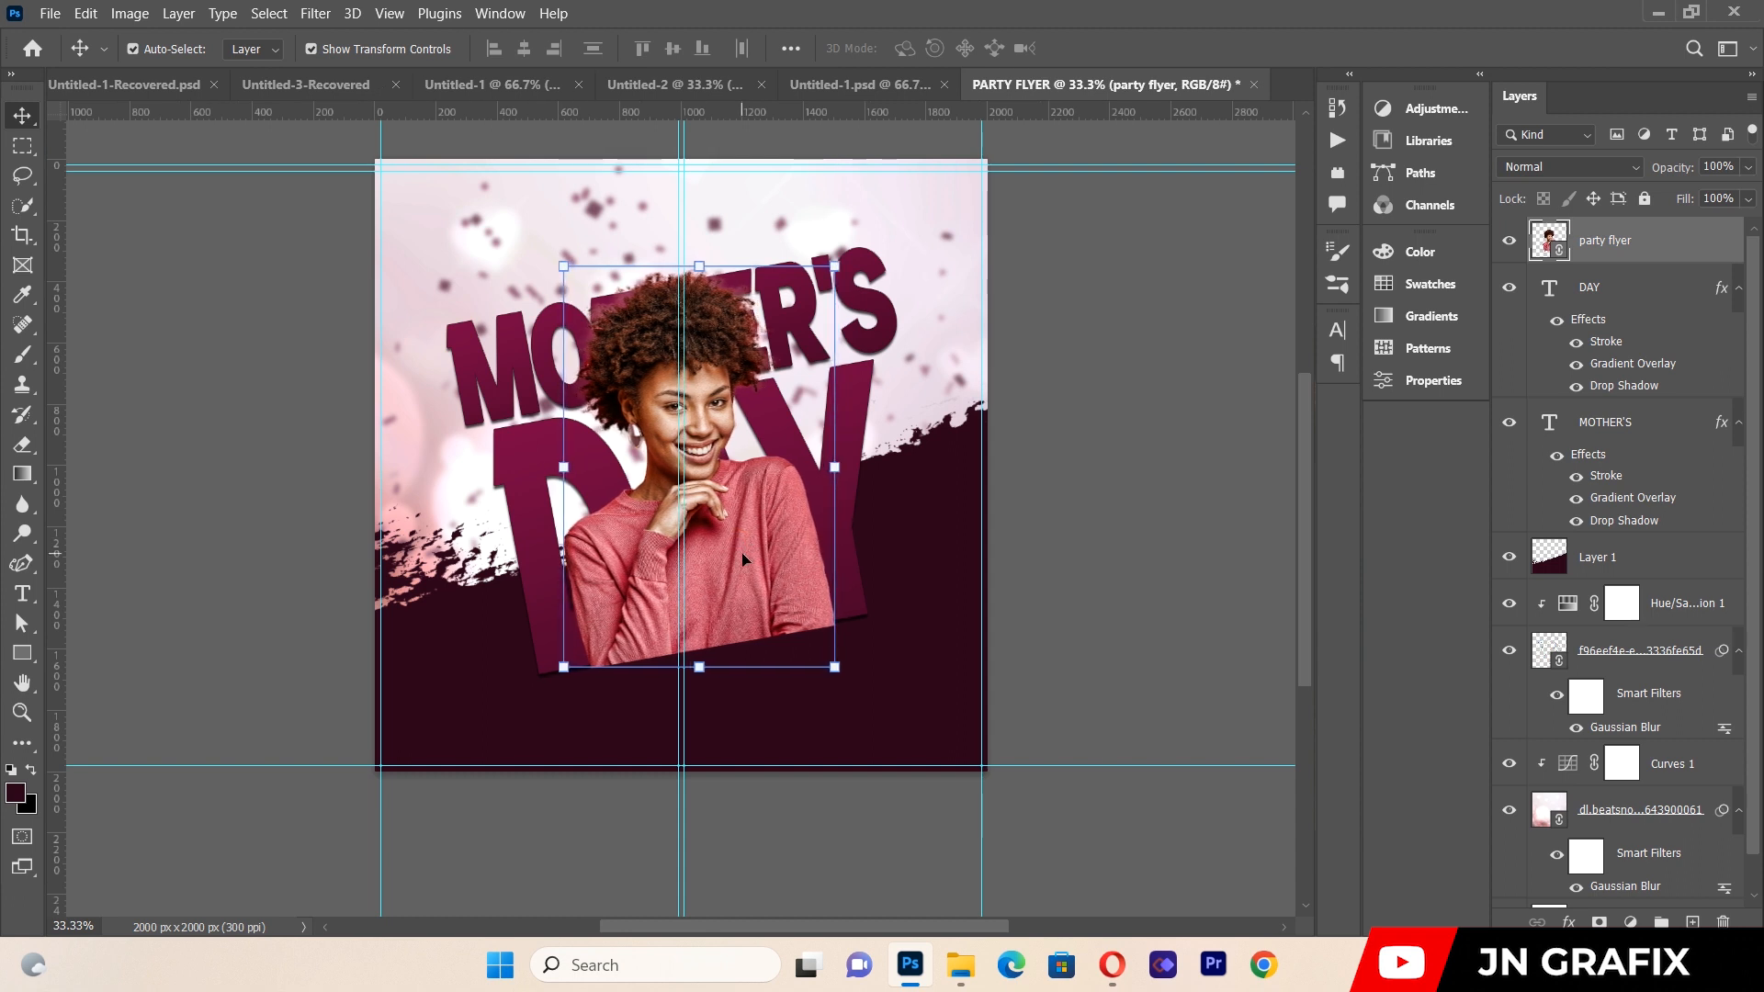
Add a Hue/Saturation adjustment clipped to the woman image and turn on Colorize.
left_click(1631, 921)
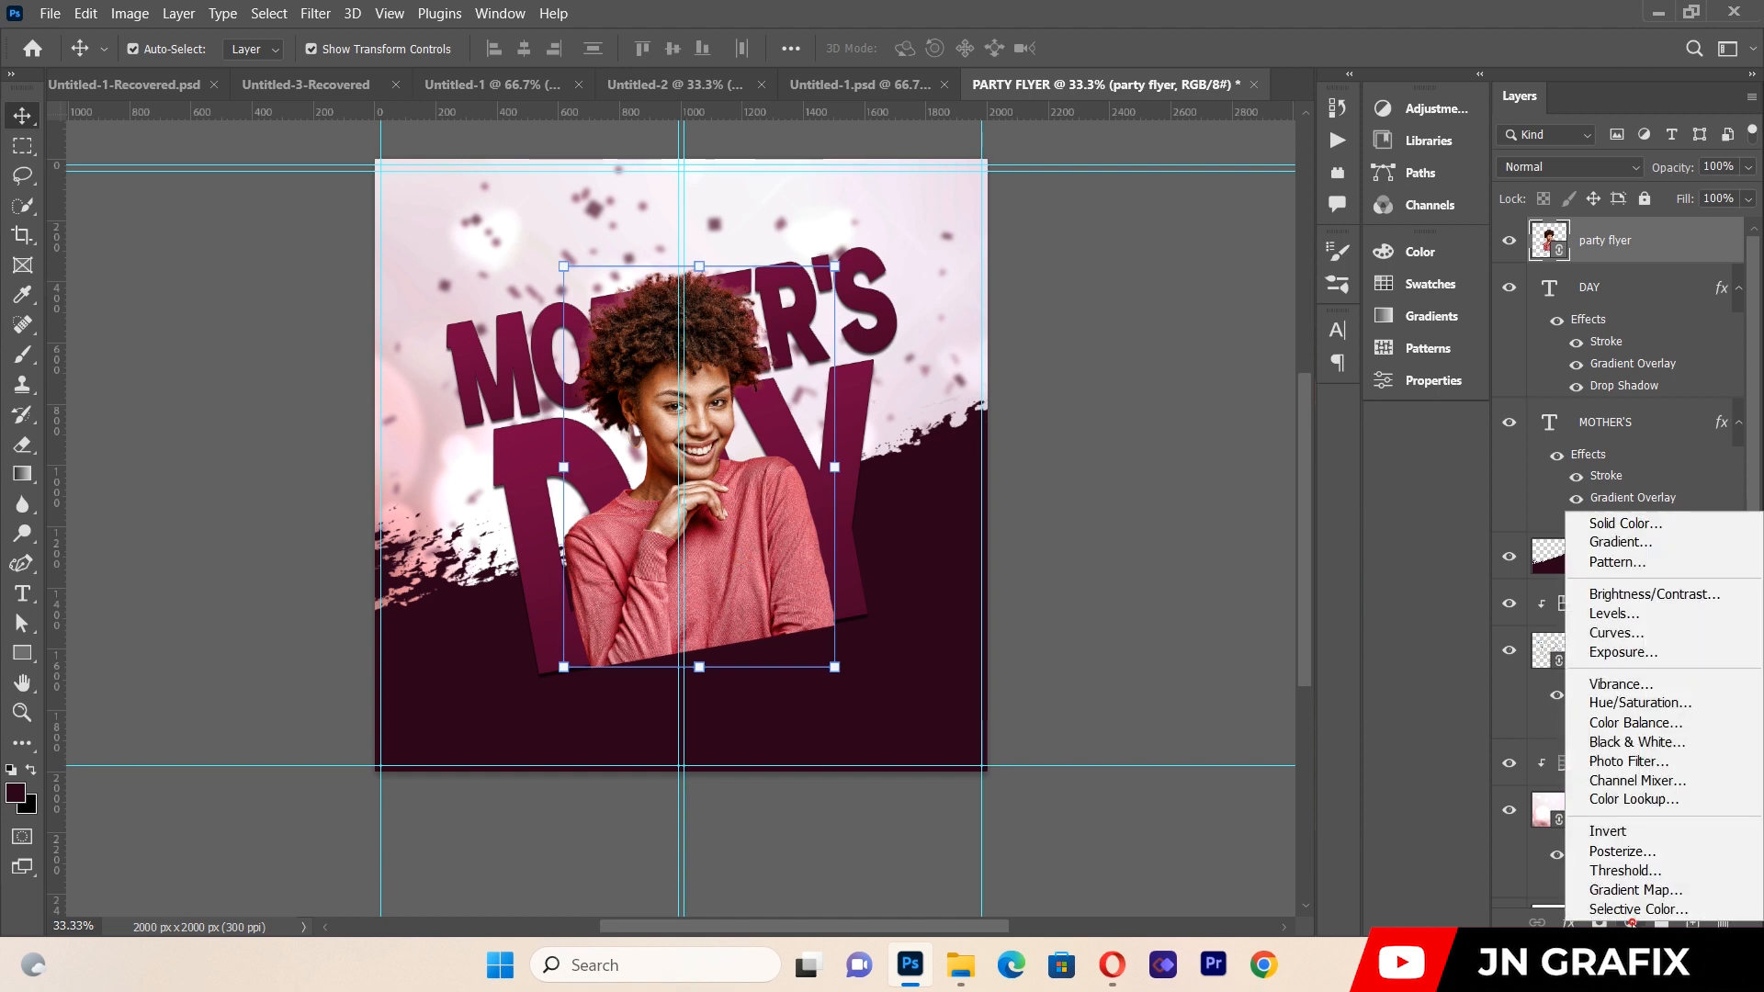
left_click(1642, 716)
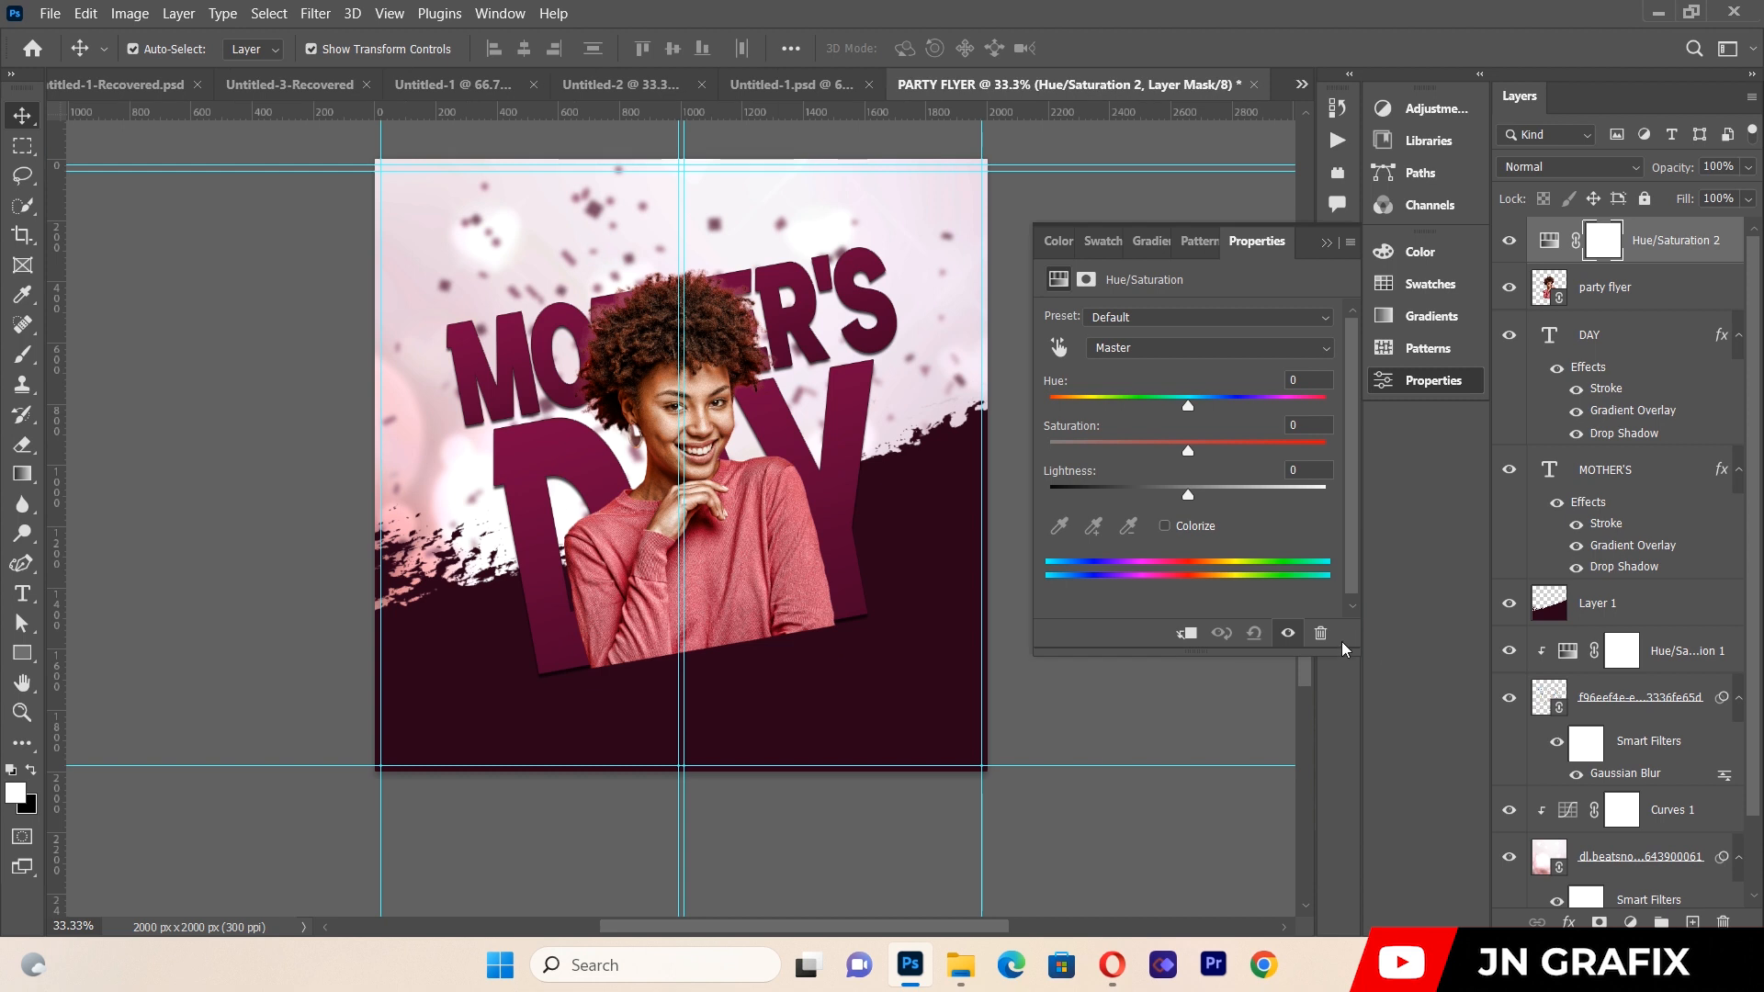
left_click(1187, 634)
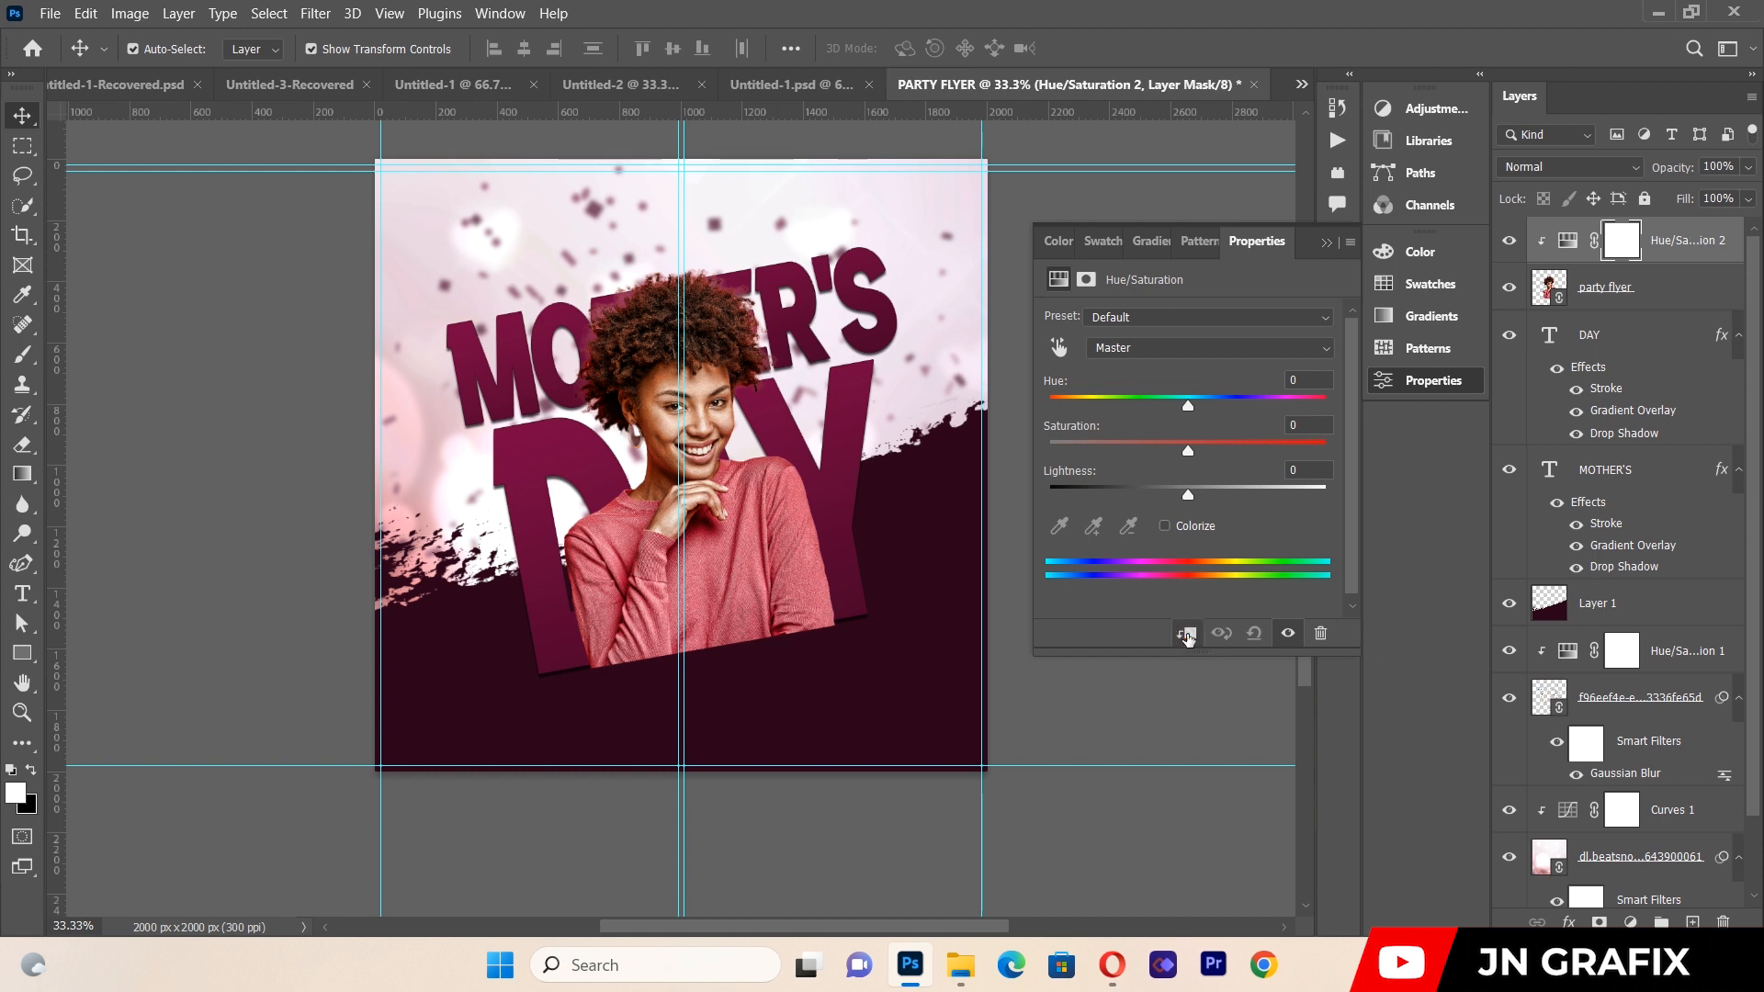
left_click(1164, 529)
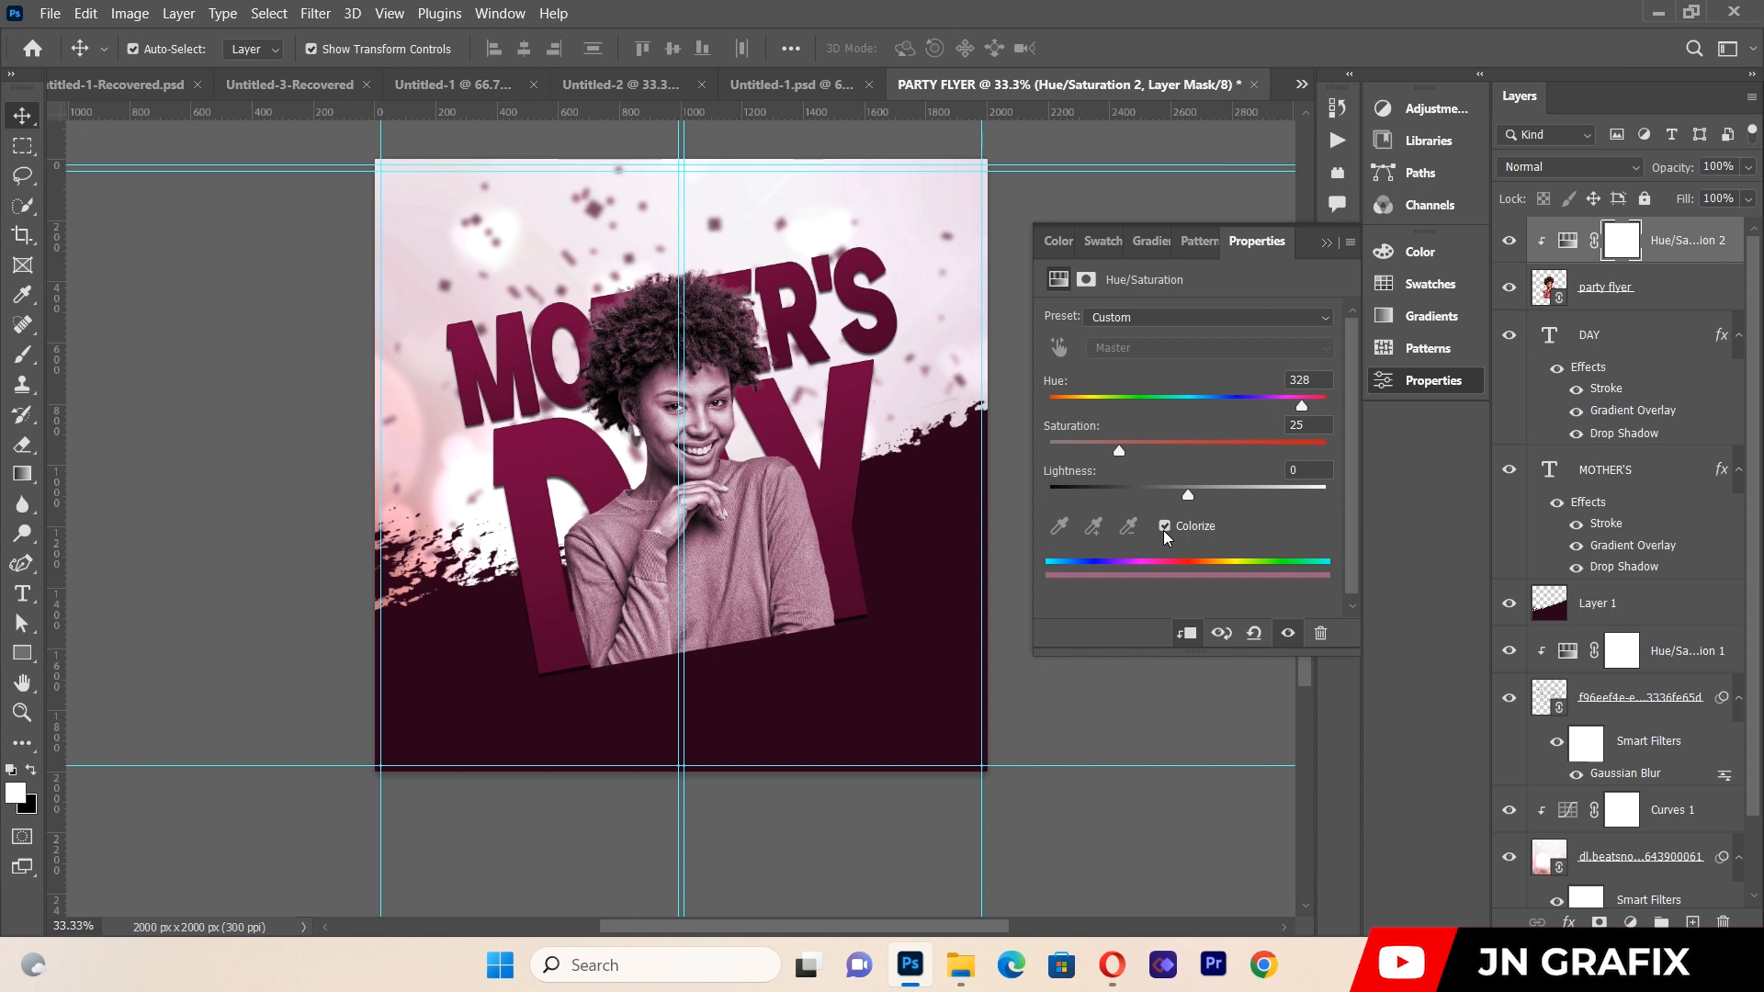
Shift the woman's colorize hue slightly toward red, raise its saturation, and select the party flyer image layer.
mouse_move(1304, 410)
left_mouse_down()
mouse_move(1040, 409)
mouse_move(1310, 415)
left_mouse_up()
left_click_drag(1118, 454, 1162, 458)
left_click_drag(1307, 409, 1315, 410)
left_click(1327, 243)
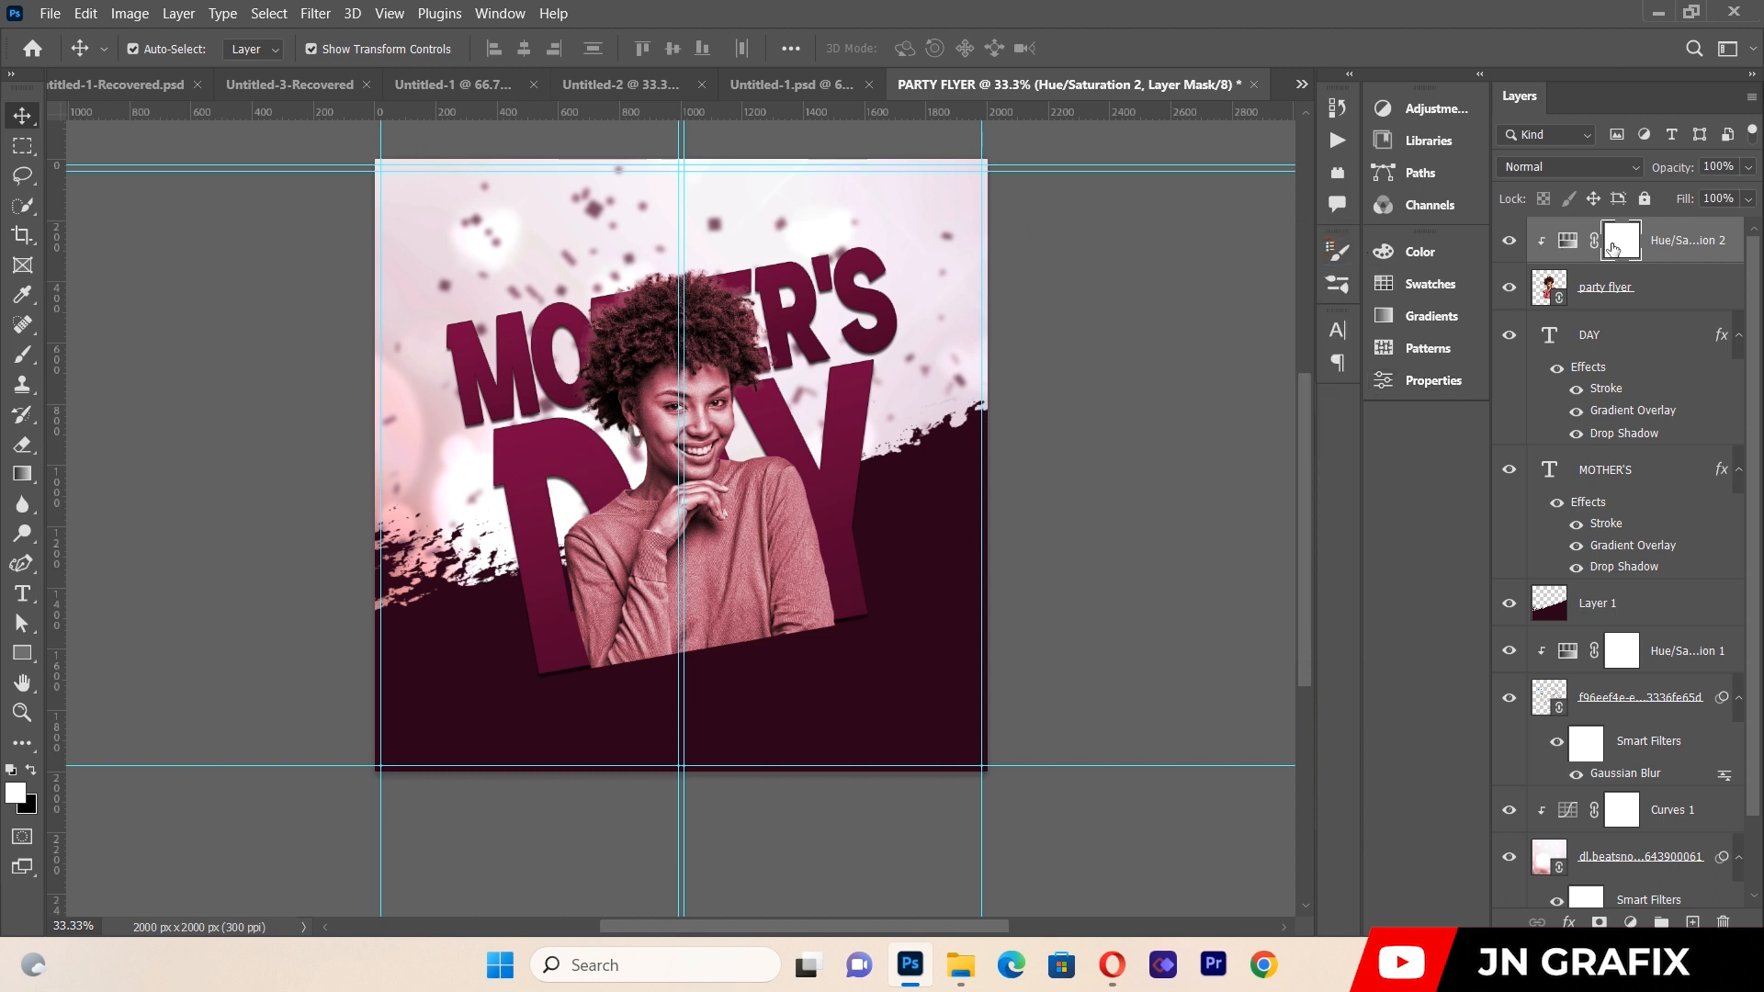
left_click(782, 554)
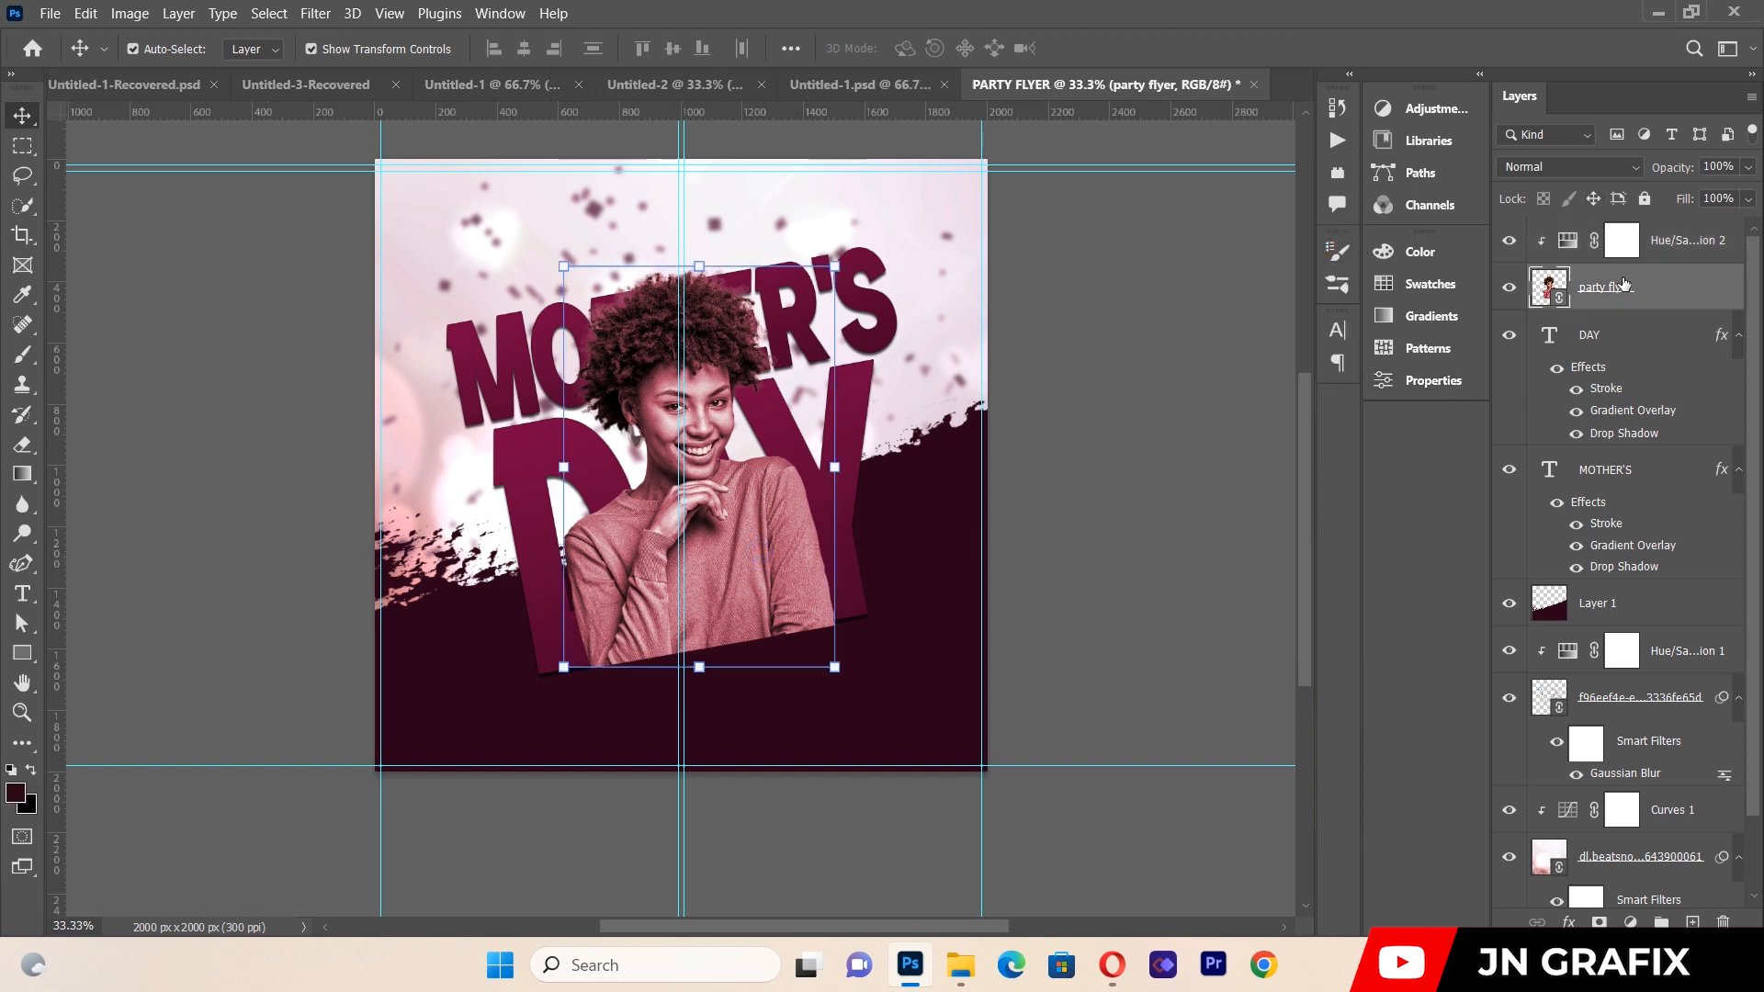
Lower the opacity of the Hue/Saturation adjustment clipped to the woman image, and leave no layer selected.
left_click(1748, 167)
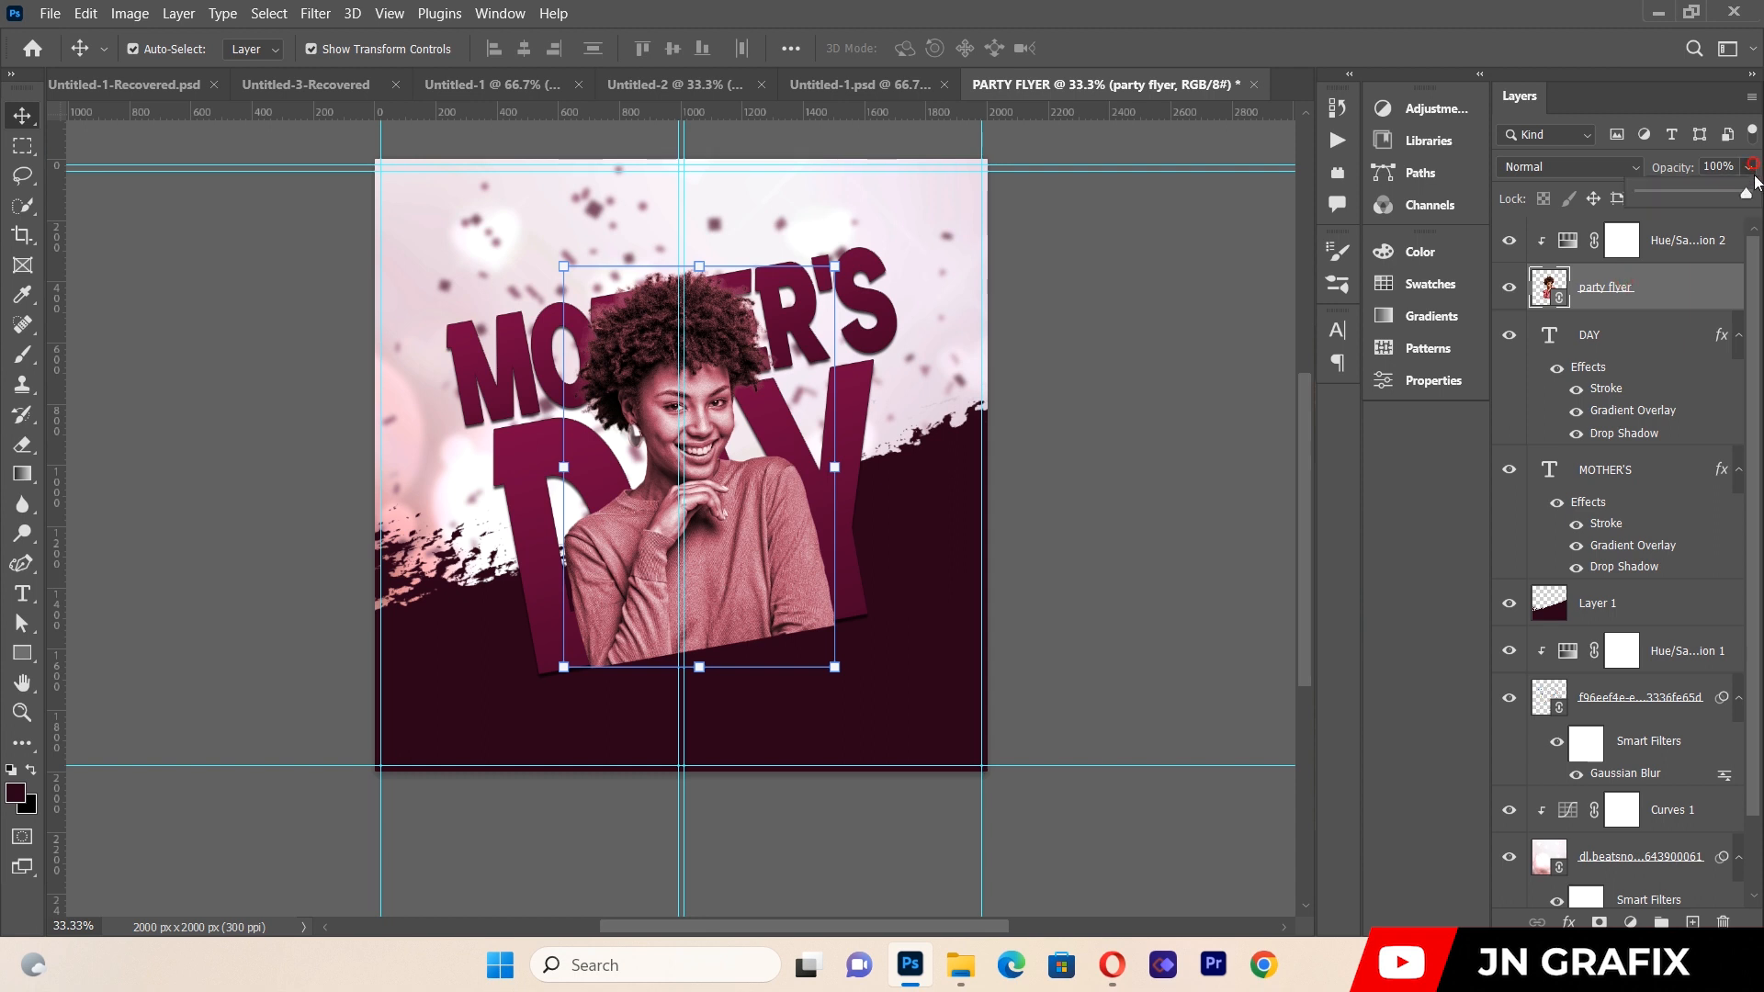
mouse_move(1747, 197)
left_mouse_down()
mouse_move(1672, 201)
mouse_move(1758, 196)
left_mouse_up()
left_click(1710, 244)
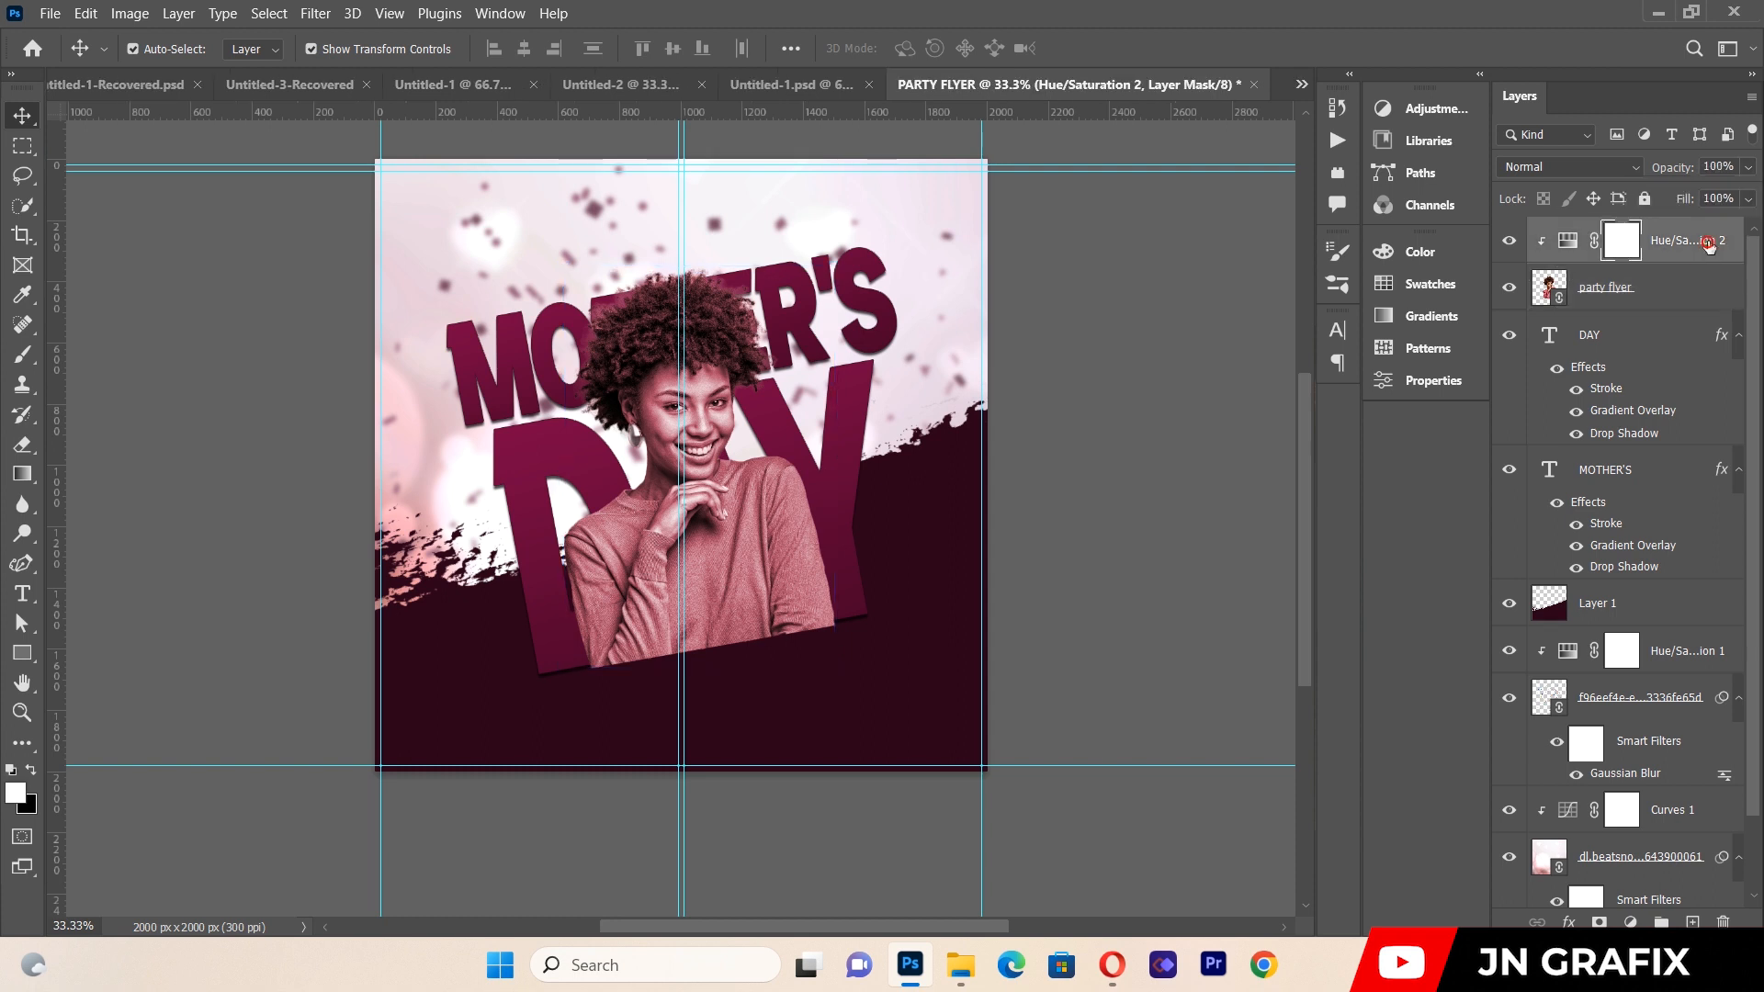
left_click(1750, 168)
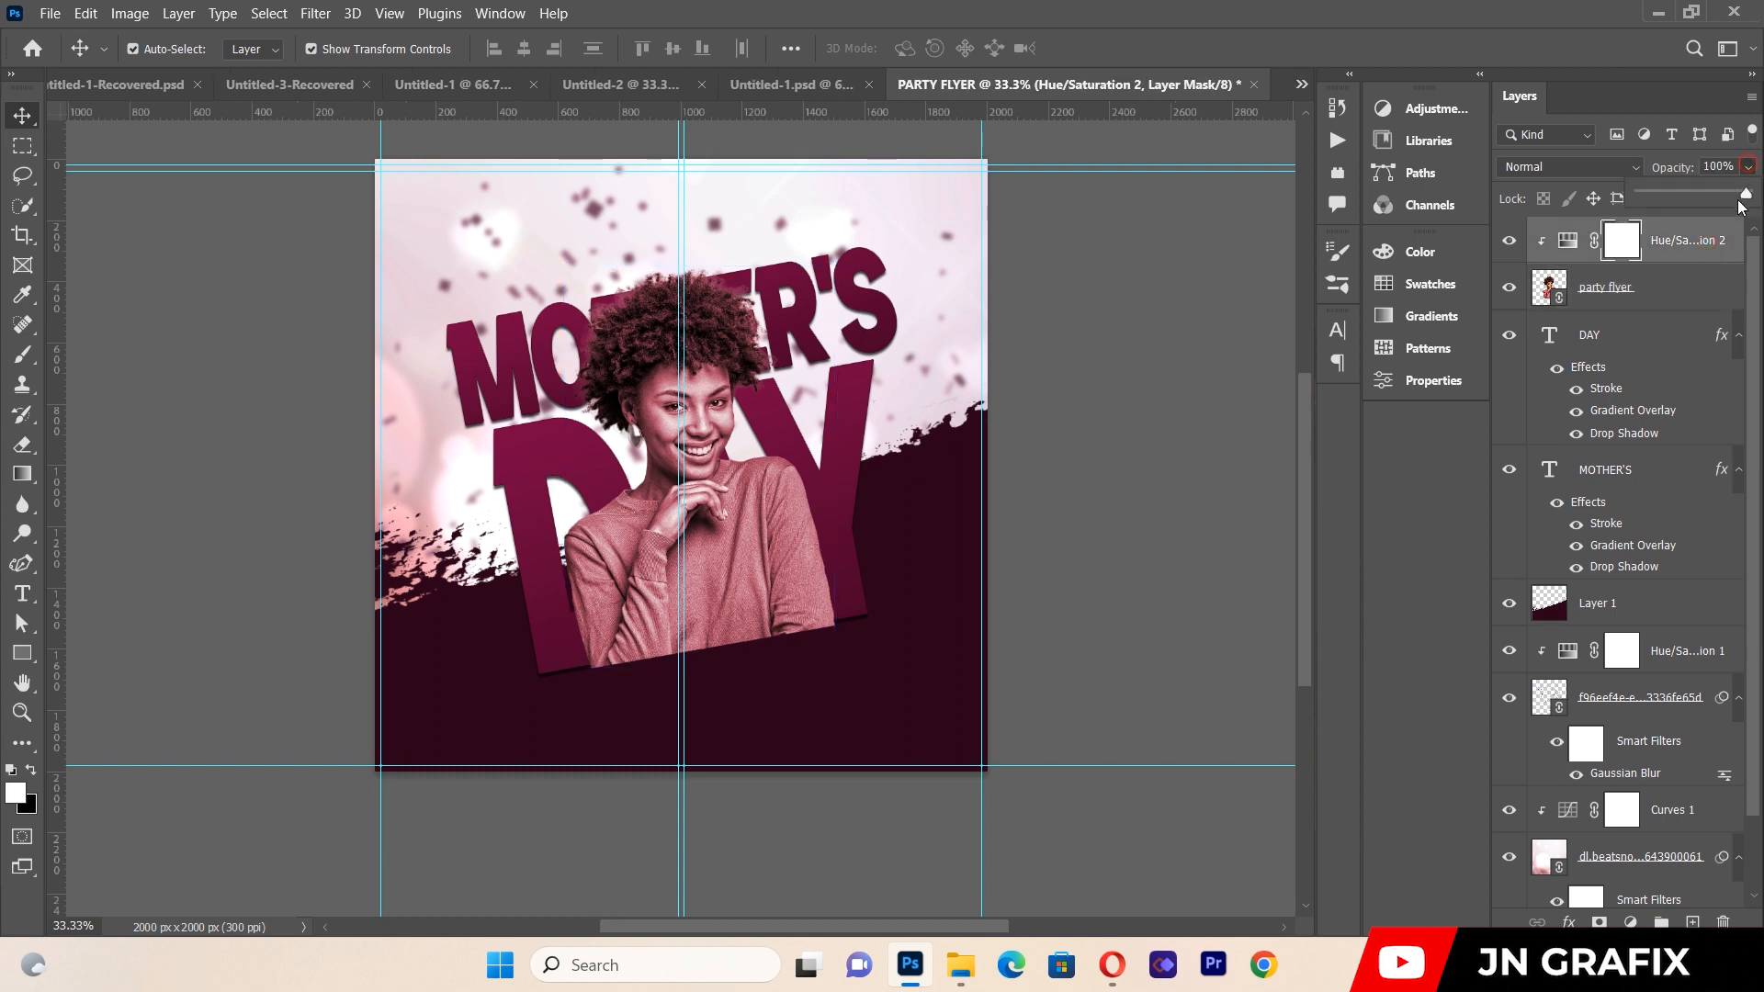
left_click_drag(1745, 200, 1589, 210)
left_click_drag(1683, 199, 1697, 201)
left_click(1054, 654)
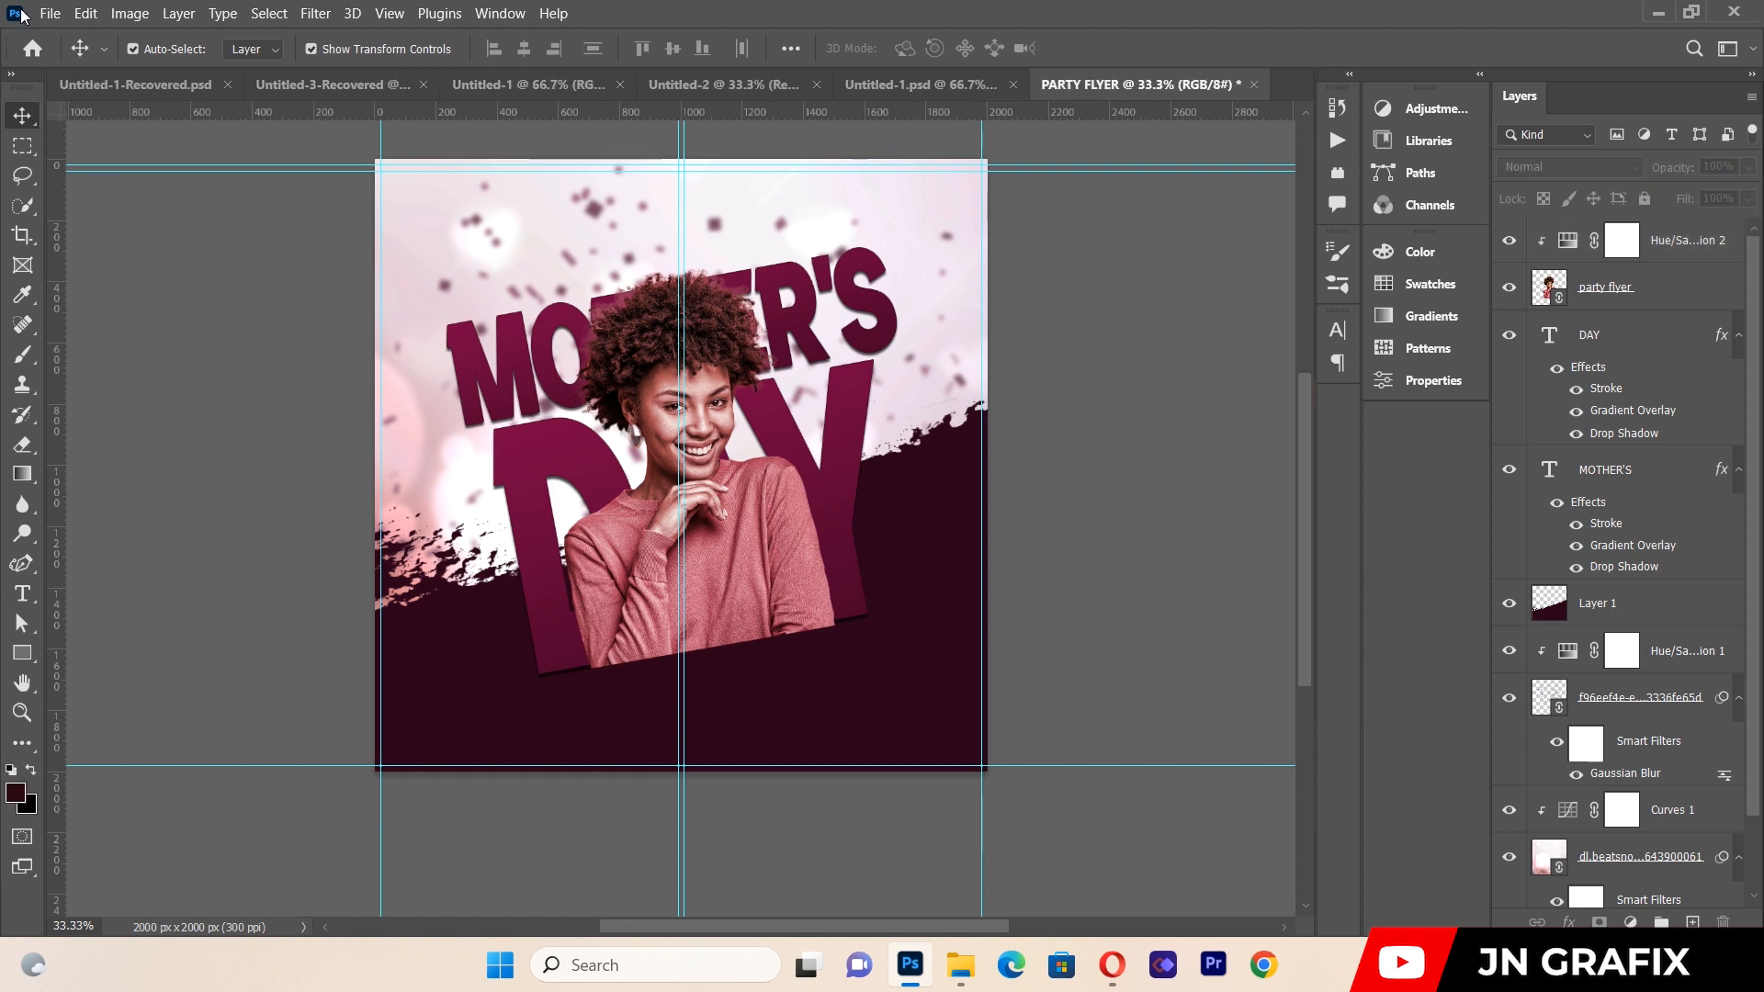
Place the pink hearts image 7eae4f35-63c0-427b-99a0-808ec003eb6b.webp into the flyer as a linked file.
left_click(49, 14)
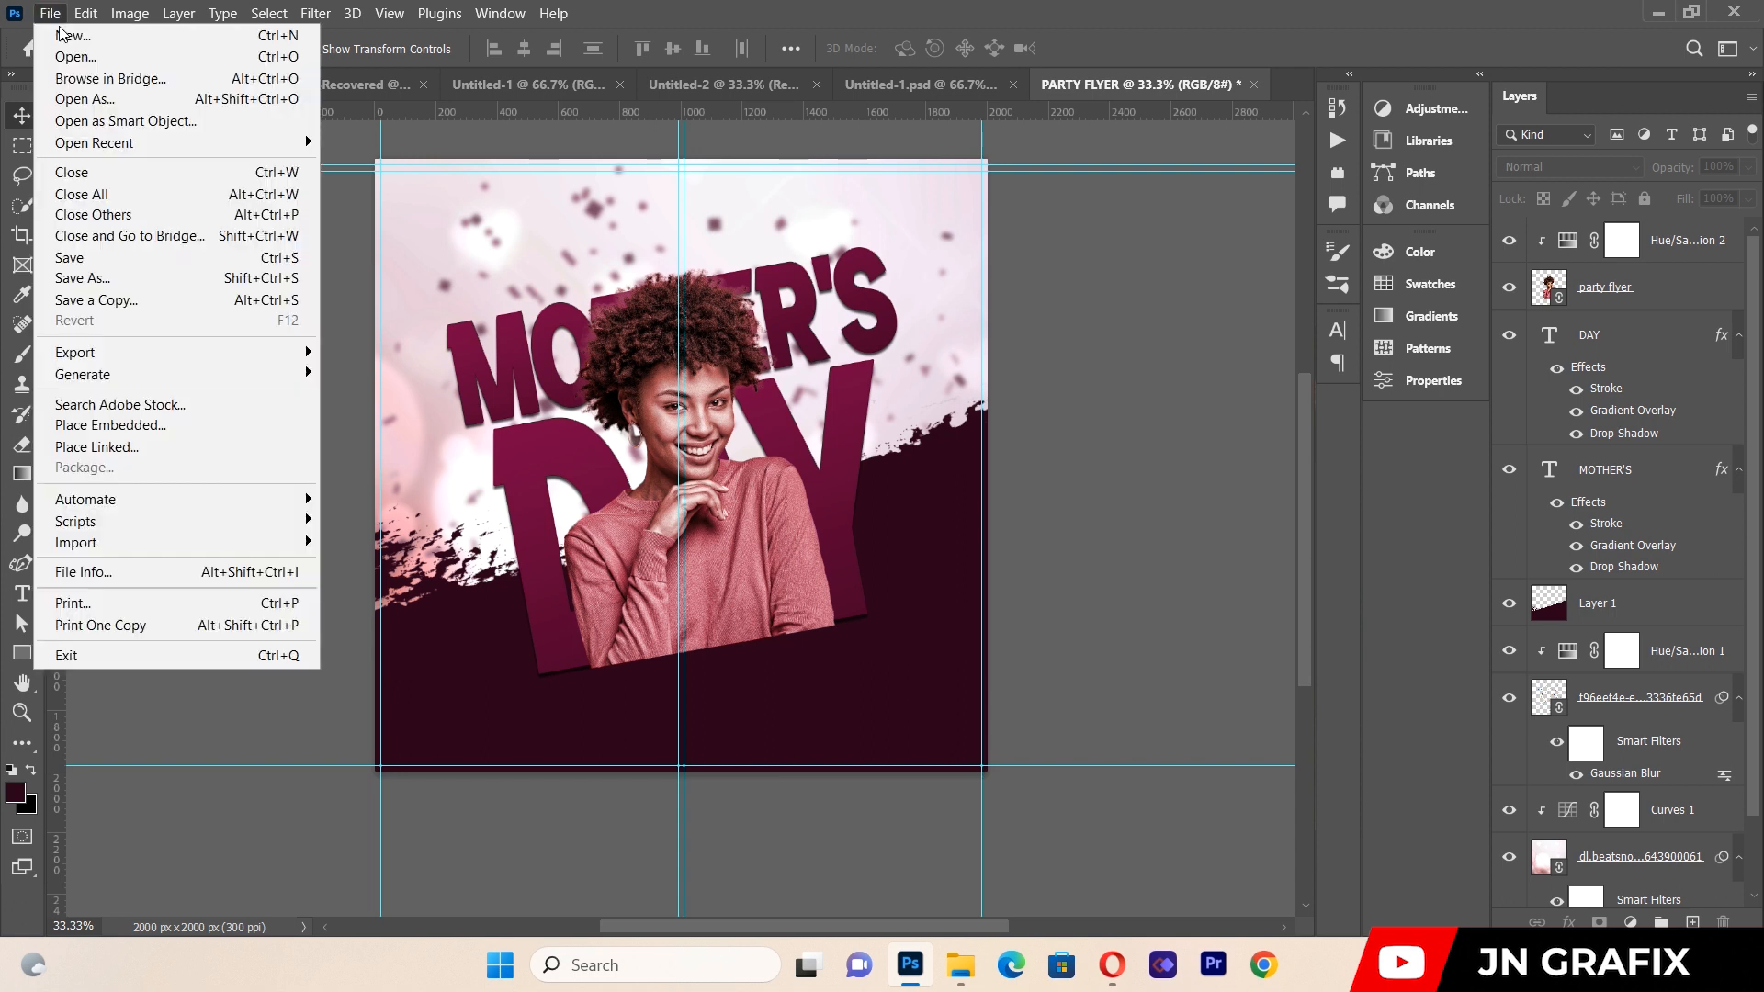
left_click(160, 447)
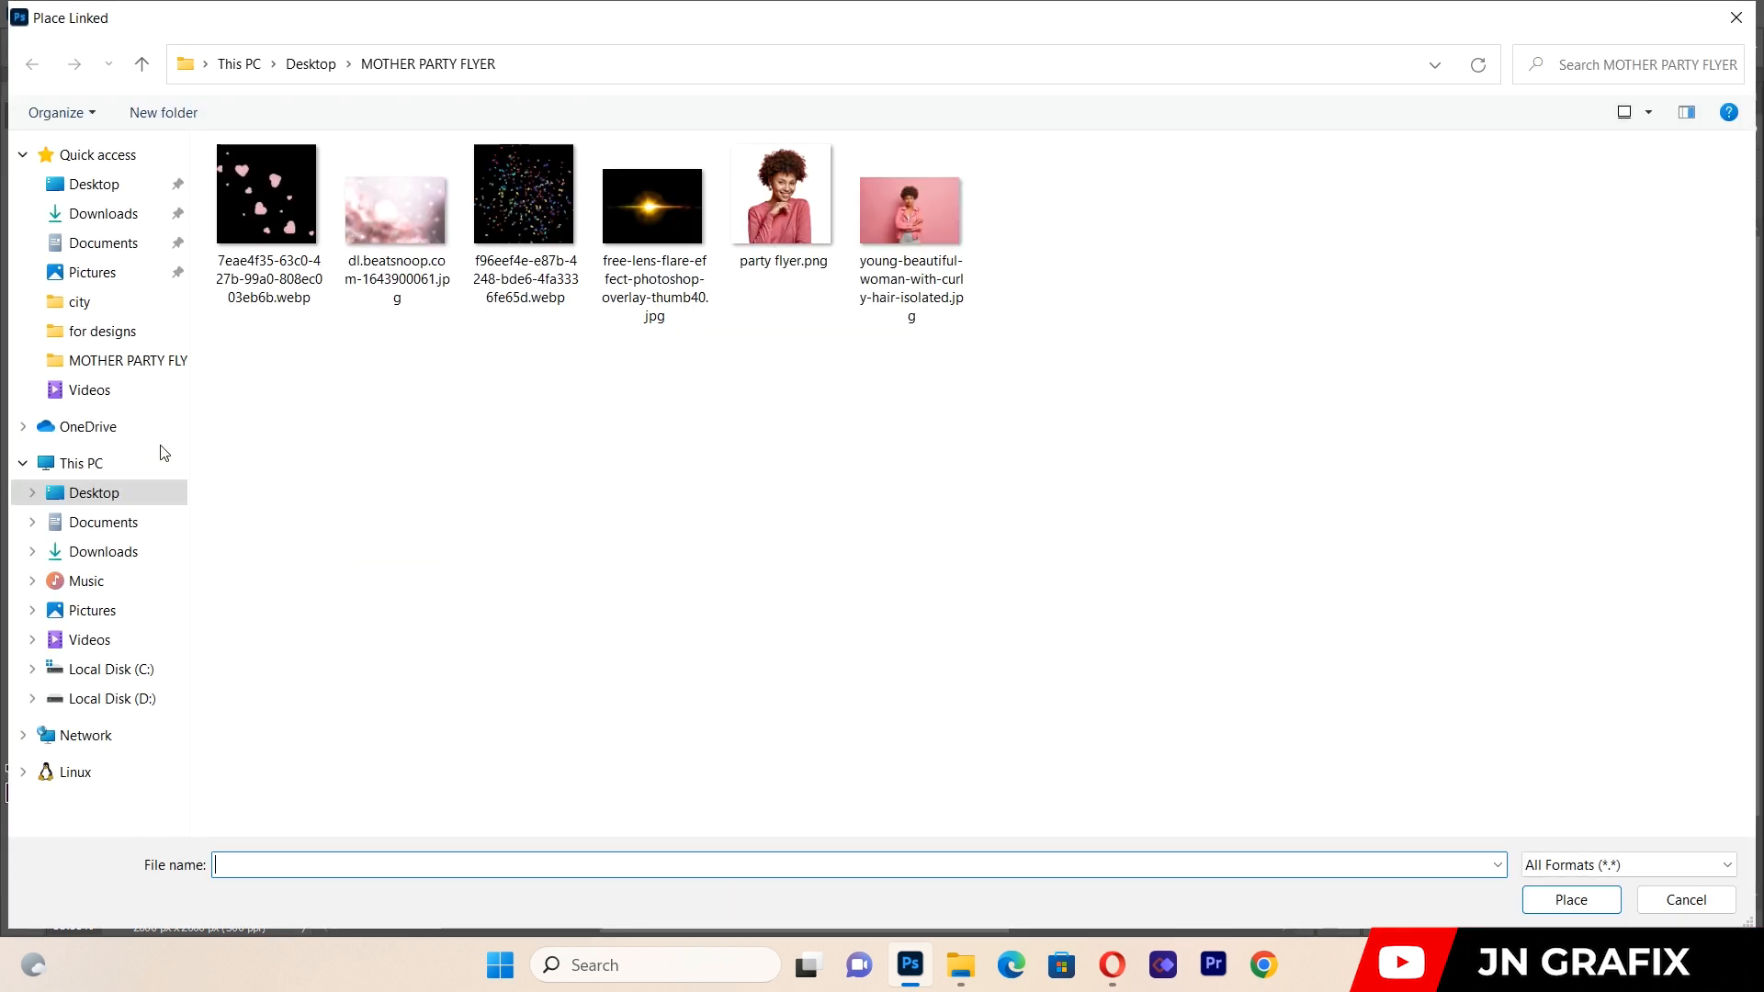
double_click(258, 204)
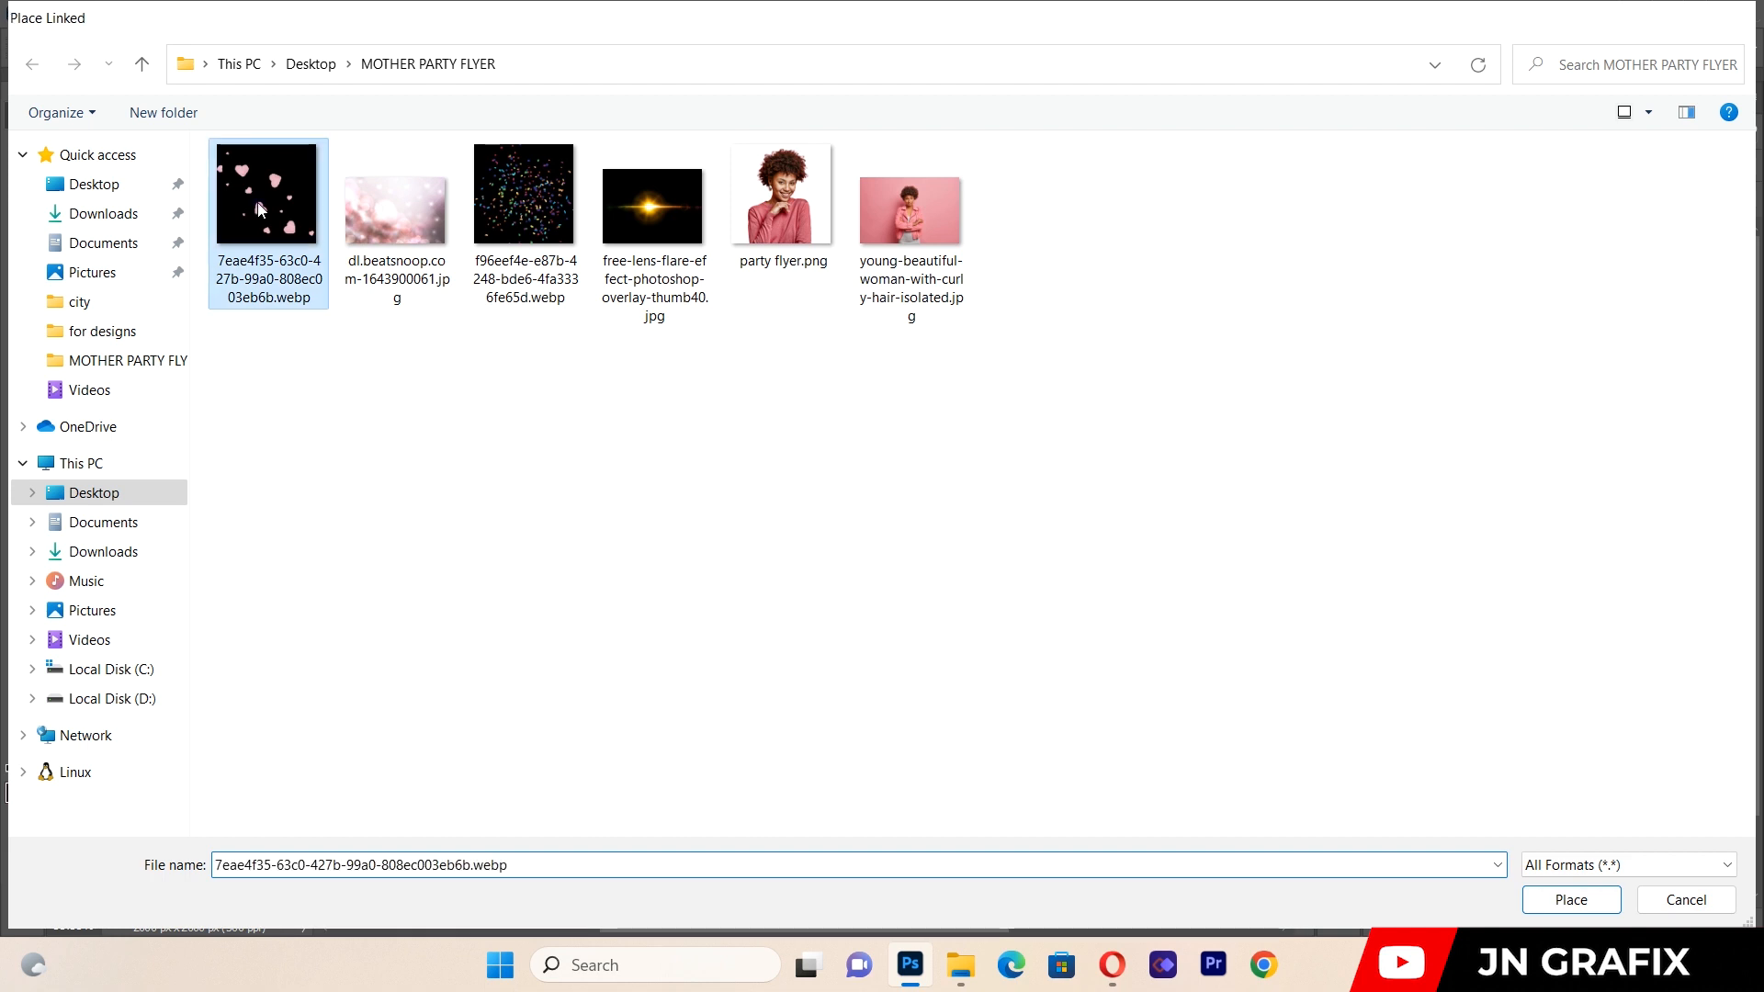
Scale the hearts image to about 8.42% and position it over the woman's lower-left sleeve and the dark area below.
left_click_drag(995, 156, 832, 516)
left_click_drag(525, 652, 777, 630)
mouse_move(981, 392)
left_mouse_down()
mouse_move(960, 439)
mouse_move(980, 414)
left_mouse_up()
mouse_move(832, 542)
left_mouse_down()
mouse_move(847, 545)
mouse_move(830, 546)
left_mouse_up()
left_click_drag(965, 427, 900, 524)
left_click_drag(785, 599, 611, 602)
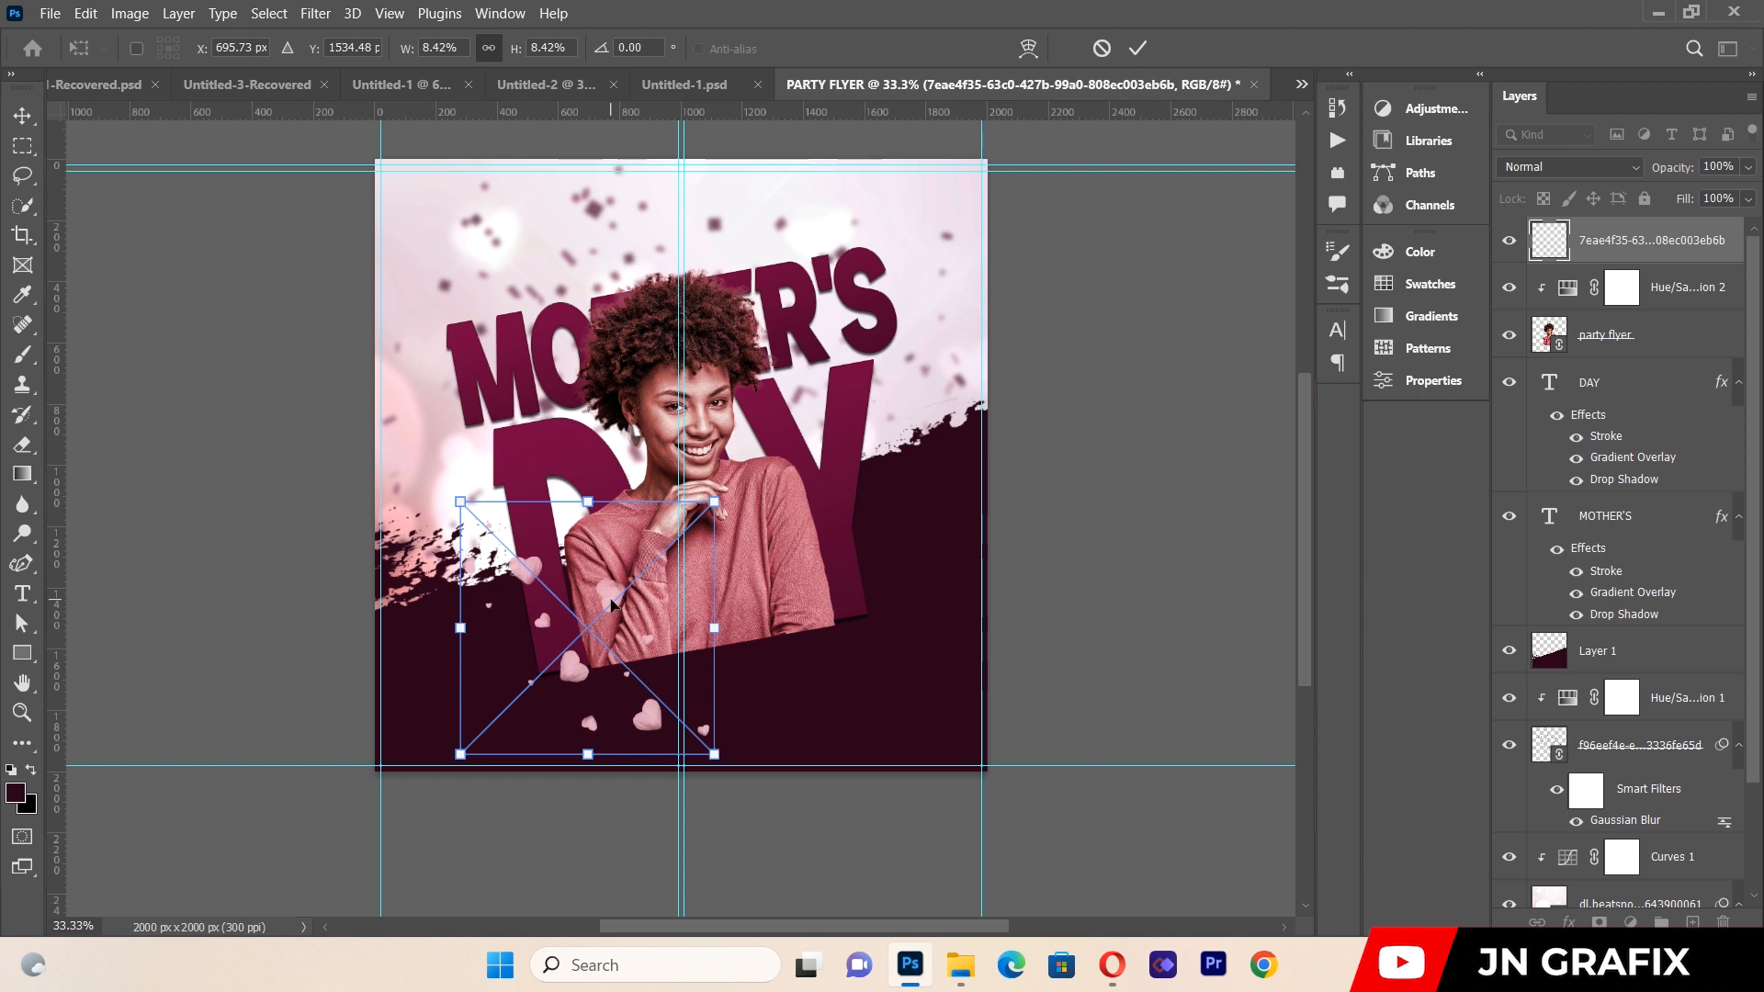
left_click(317, 521)
left_click(577, 657)
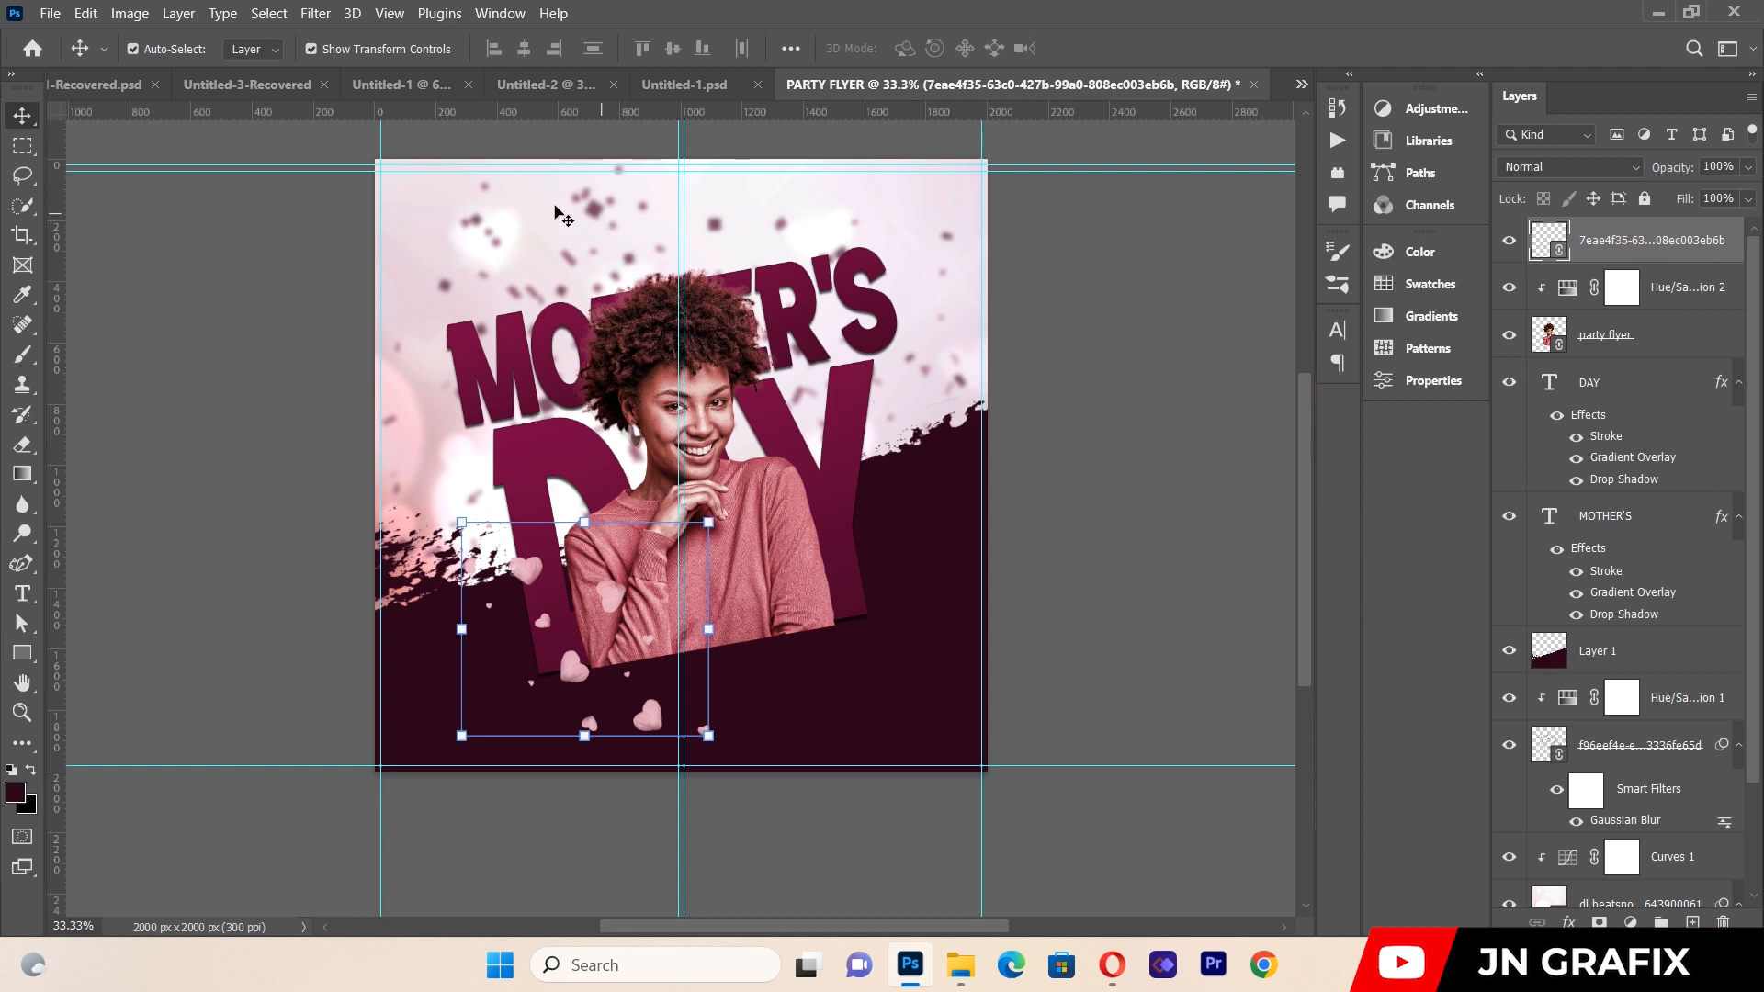
Apply a Gaussian Blur with a 7.6 pixel radius to the hearts layer.
left_click(315, 13)
mouse_move(351, 13)
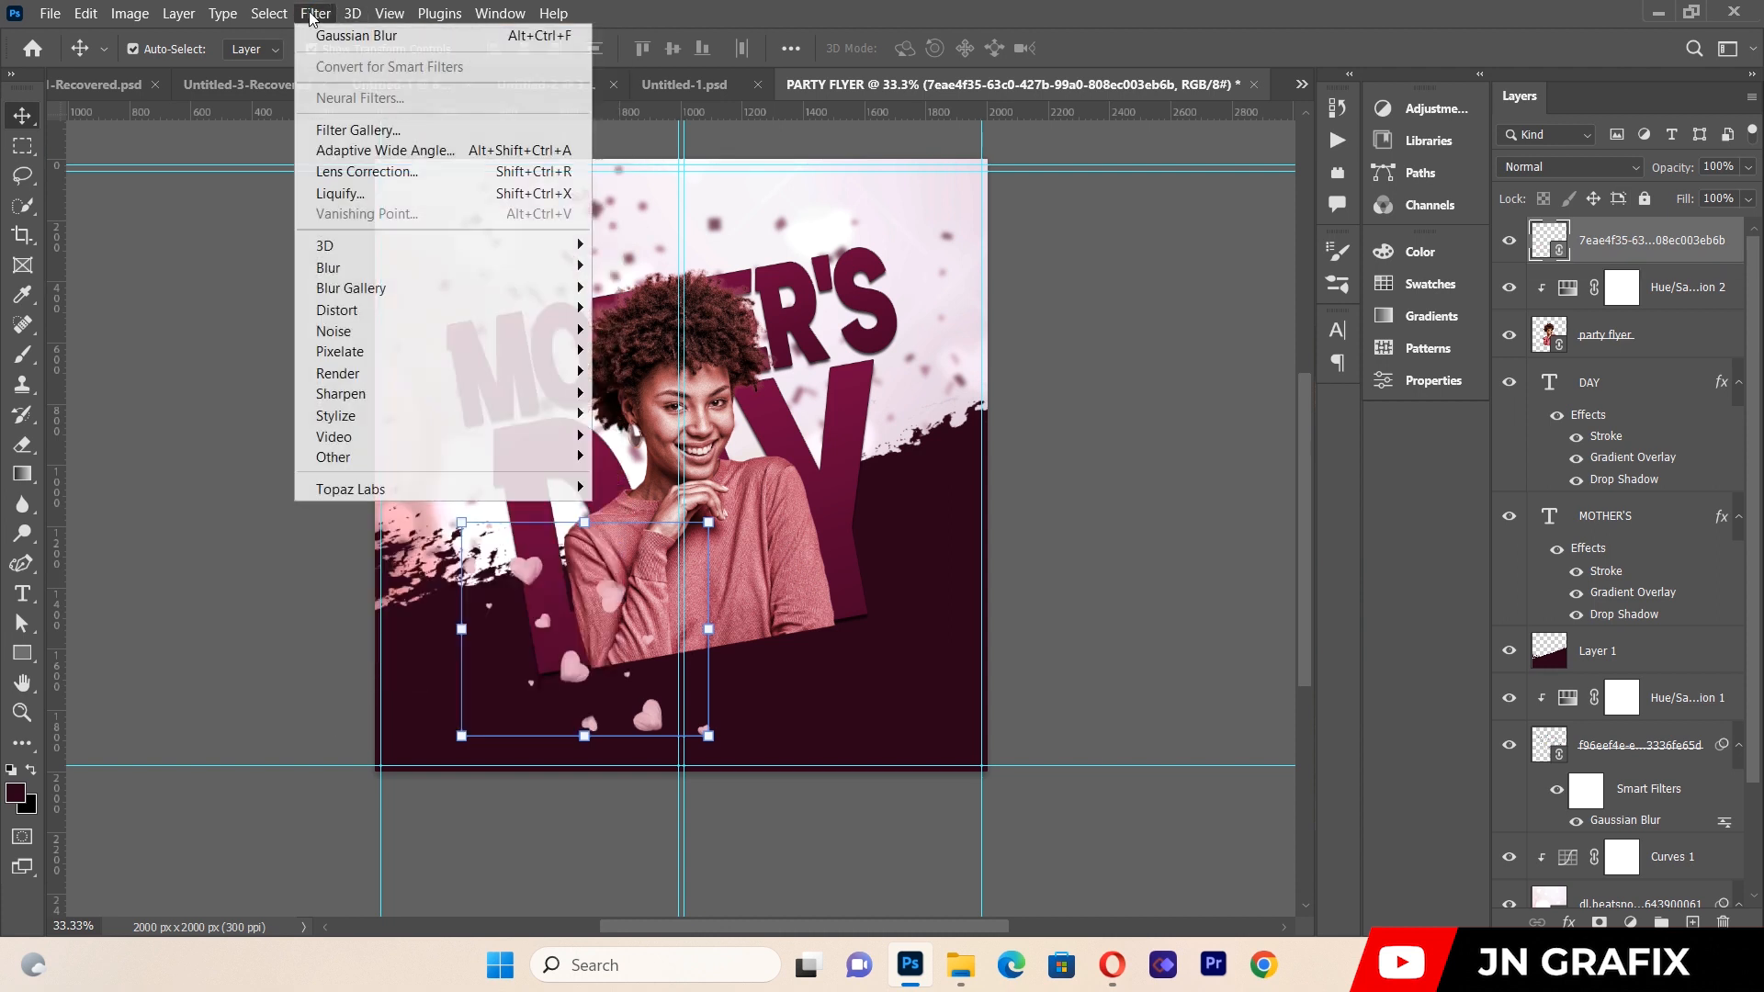
left_click(331, 41)
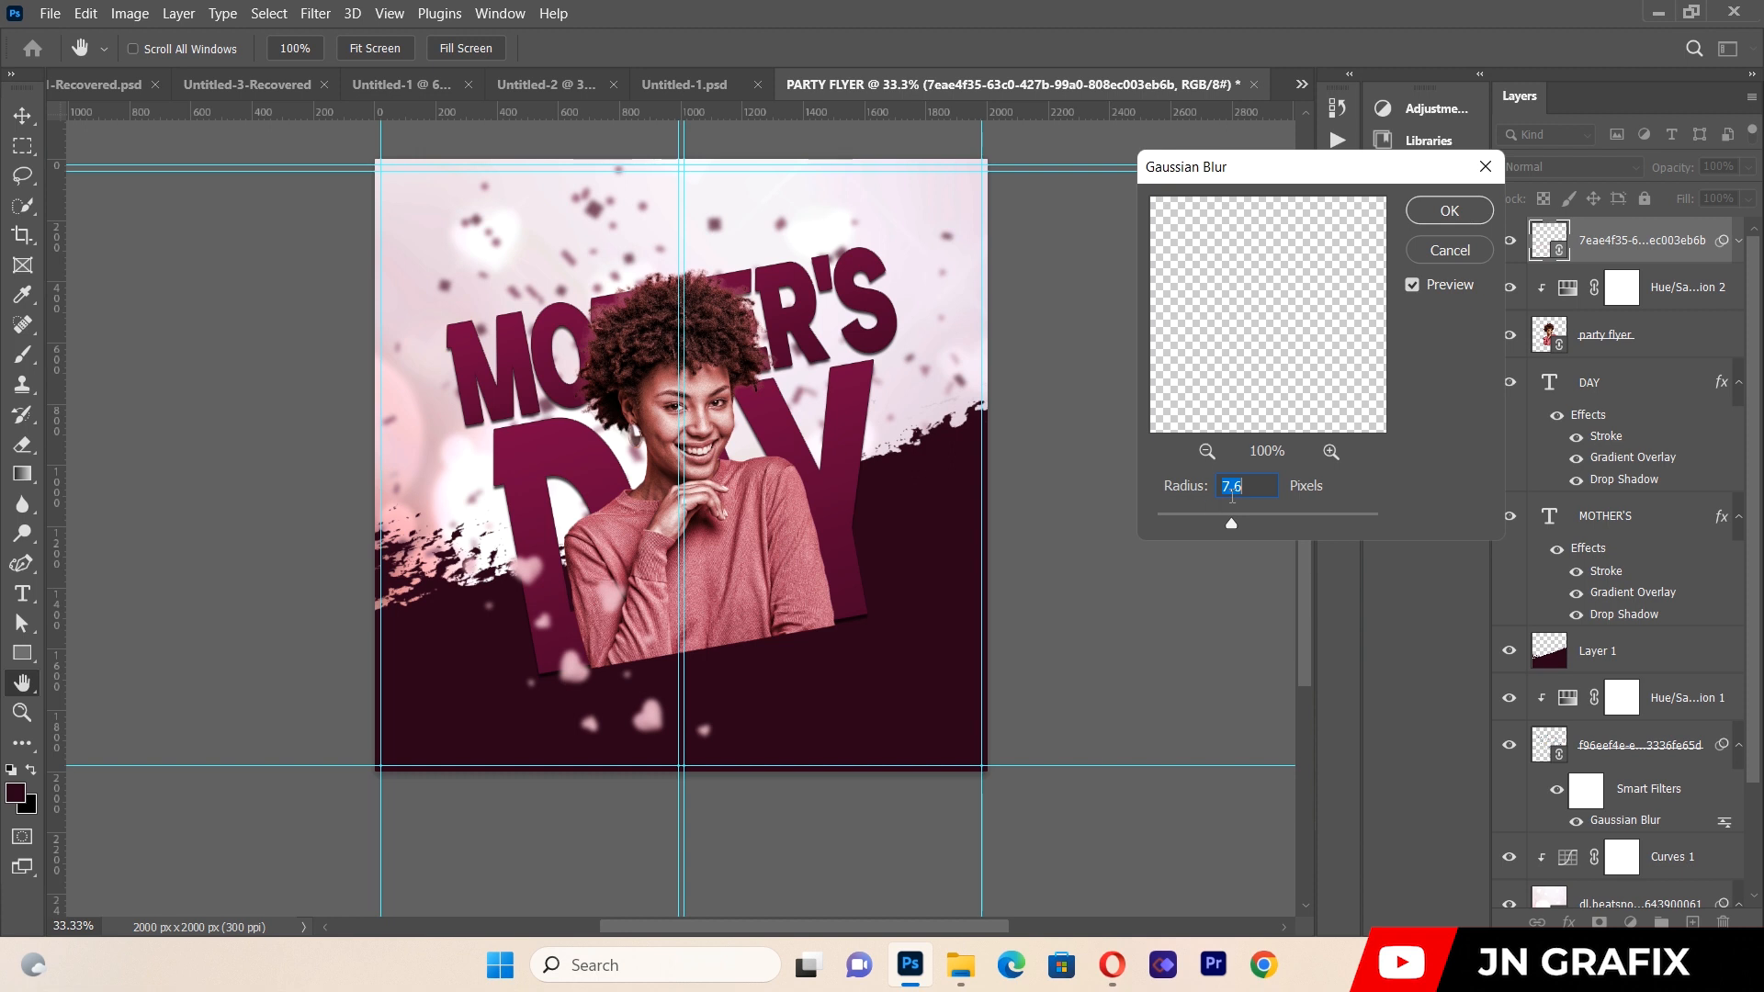
left_click(1448, 211)
key("v")
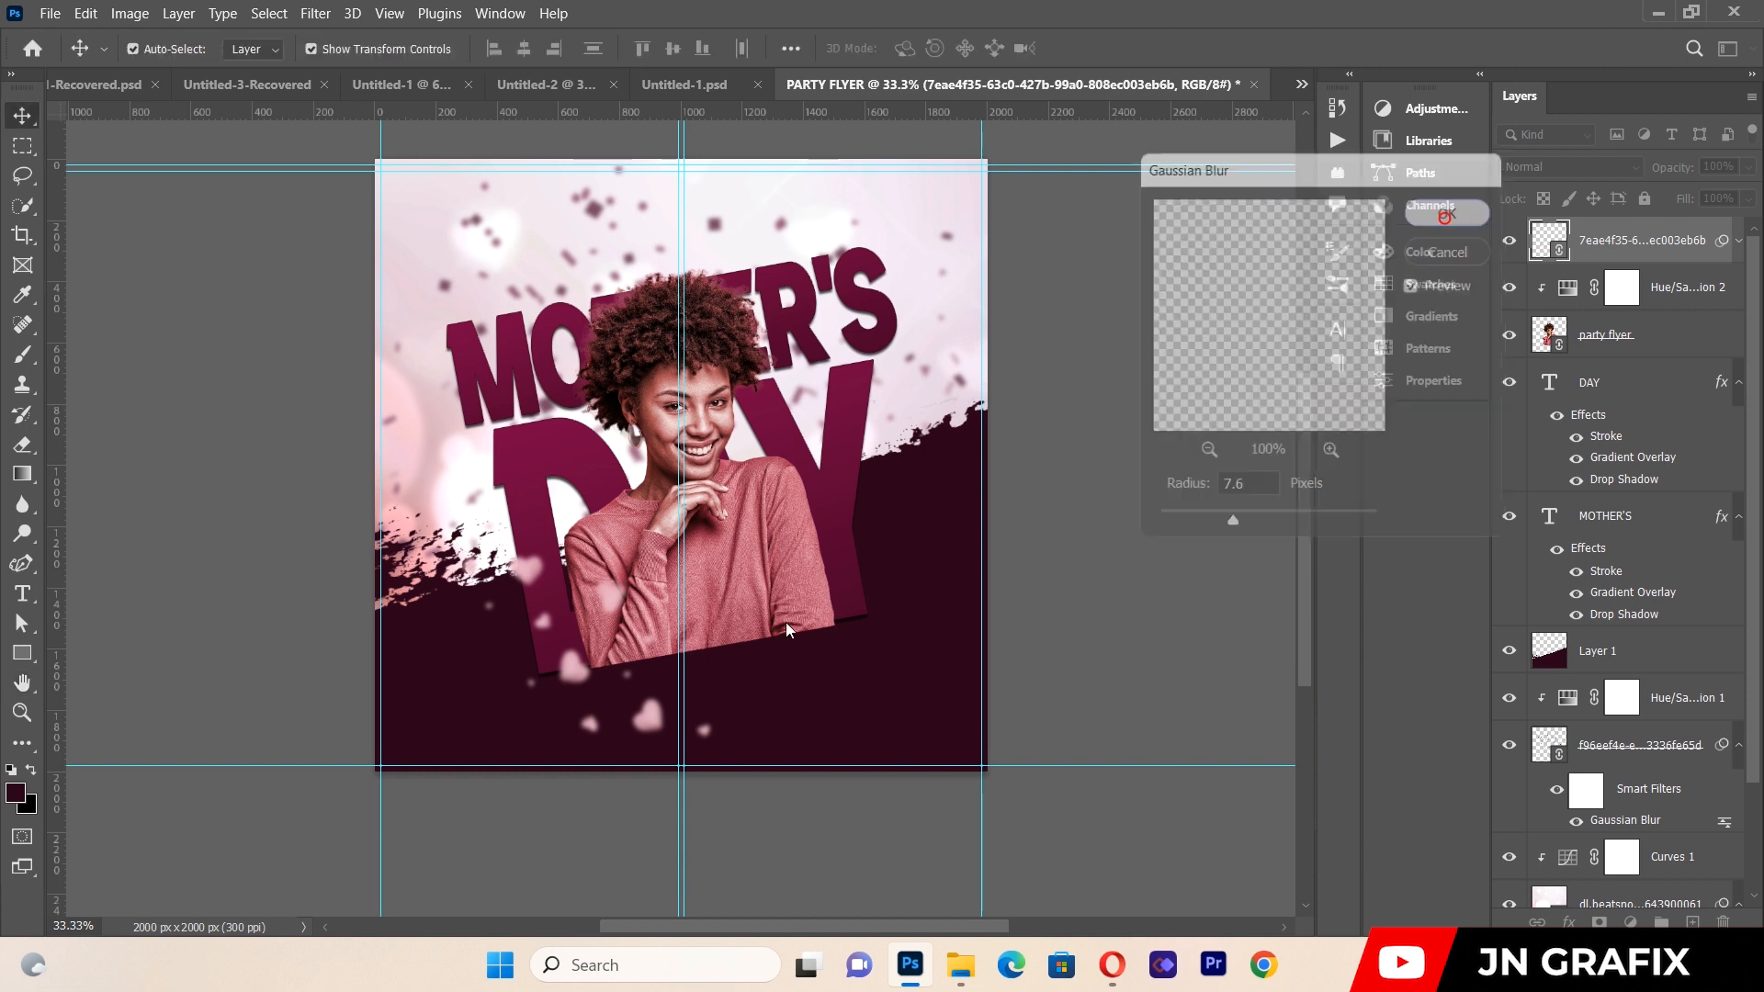
Duplicate the blurred hearts layer and position the copy on the right side of the woman, over the dark brush area.
left_click_drag(659, 737, 919, 642)
left_click(1155, 659)
left_click(272, 623)
Place the same pink hearts image, 7eae4f35-63c0-427b-99a0-808ec003eb6b.webp, a second time as a linked file.
left_click(50, 13)
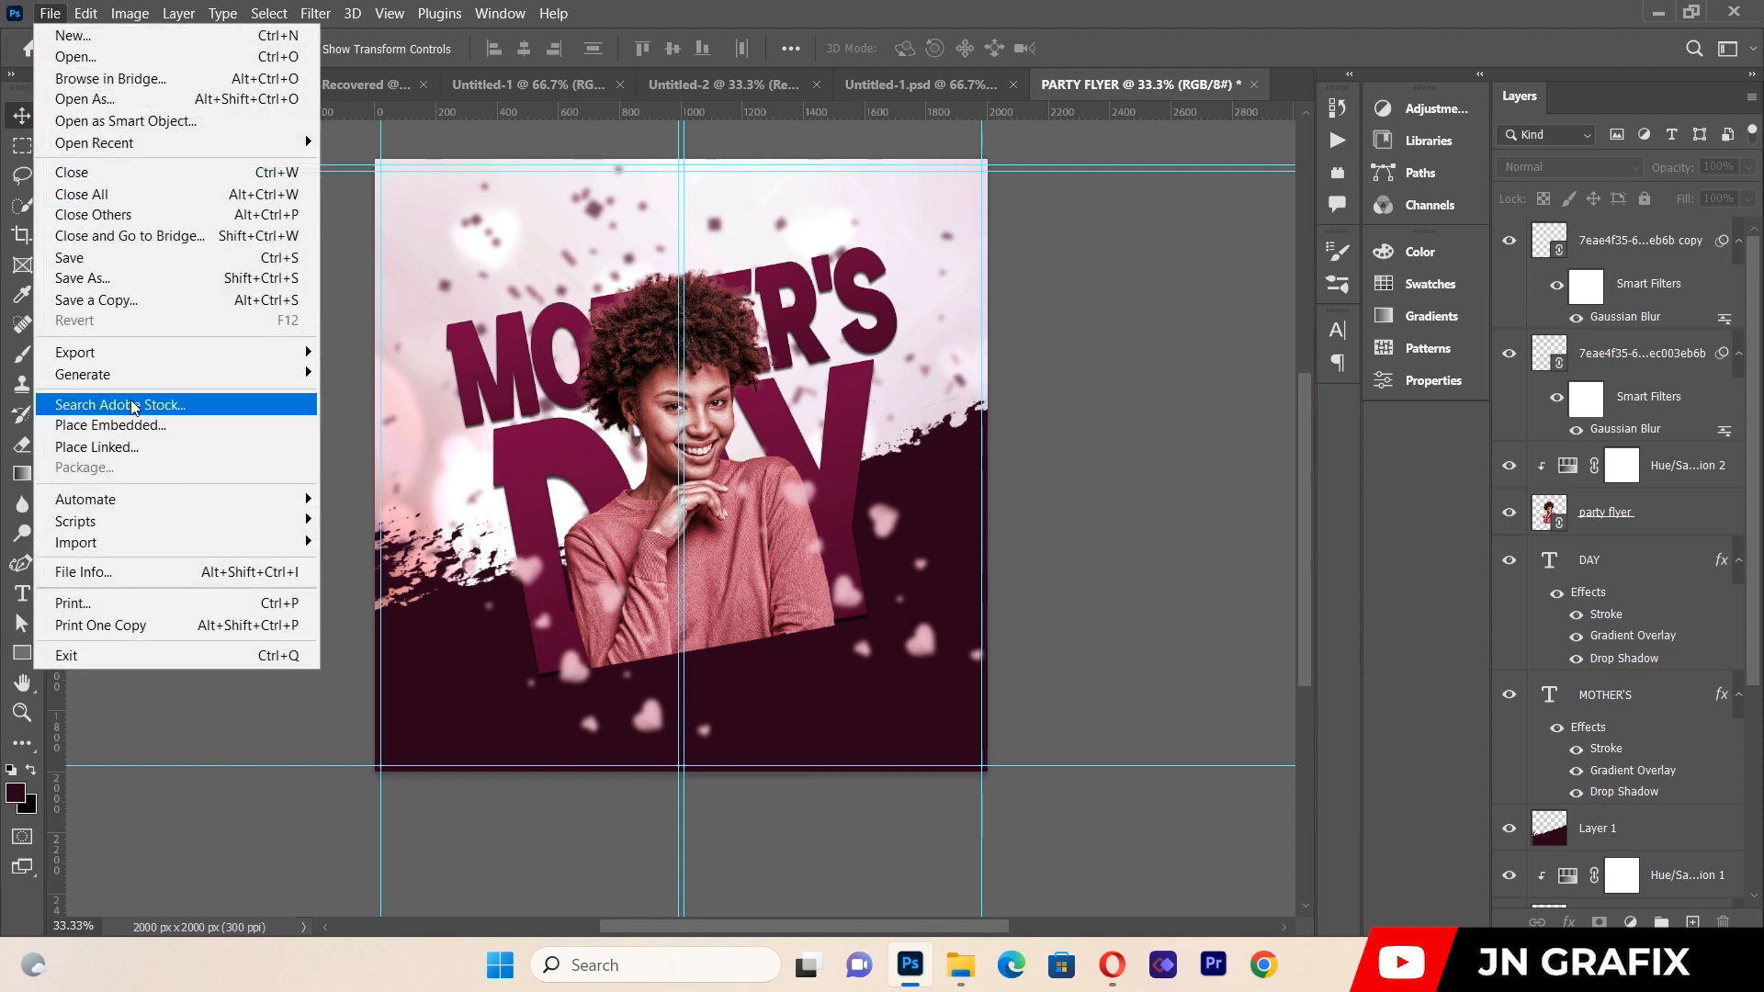
left_click(96, 446)
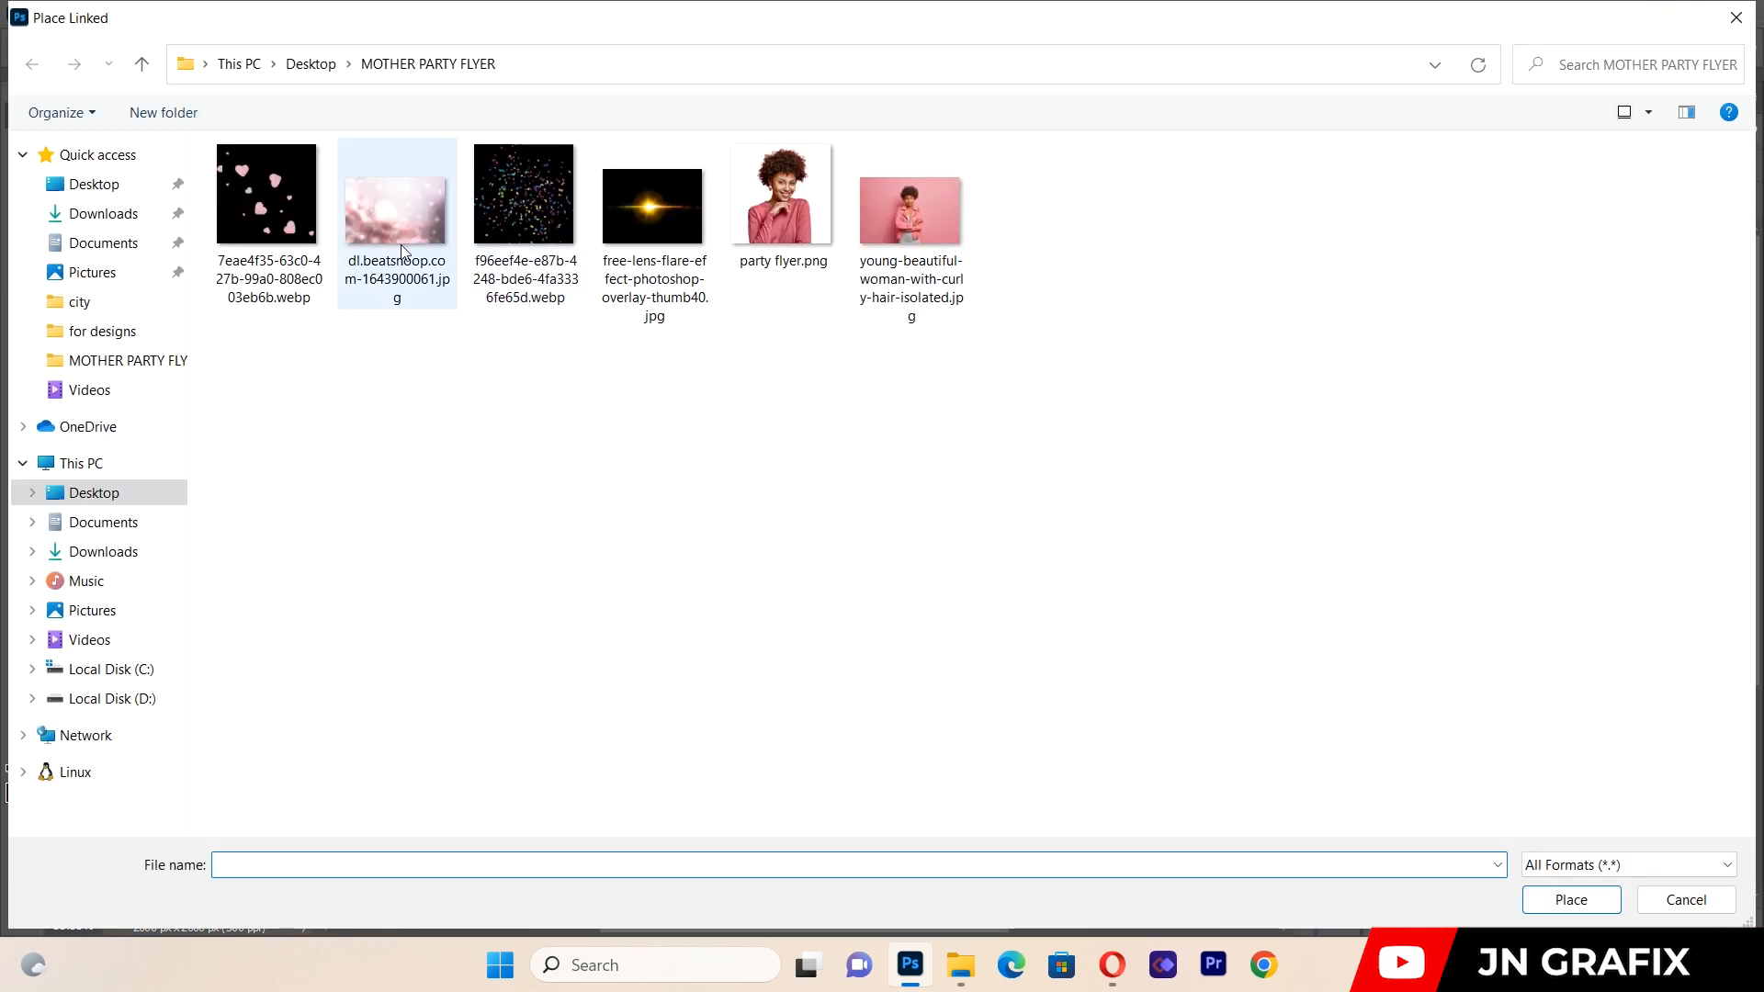
left_click(264, 197)
double_click(263, 198)
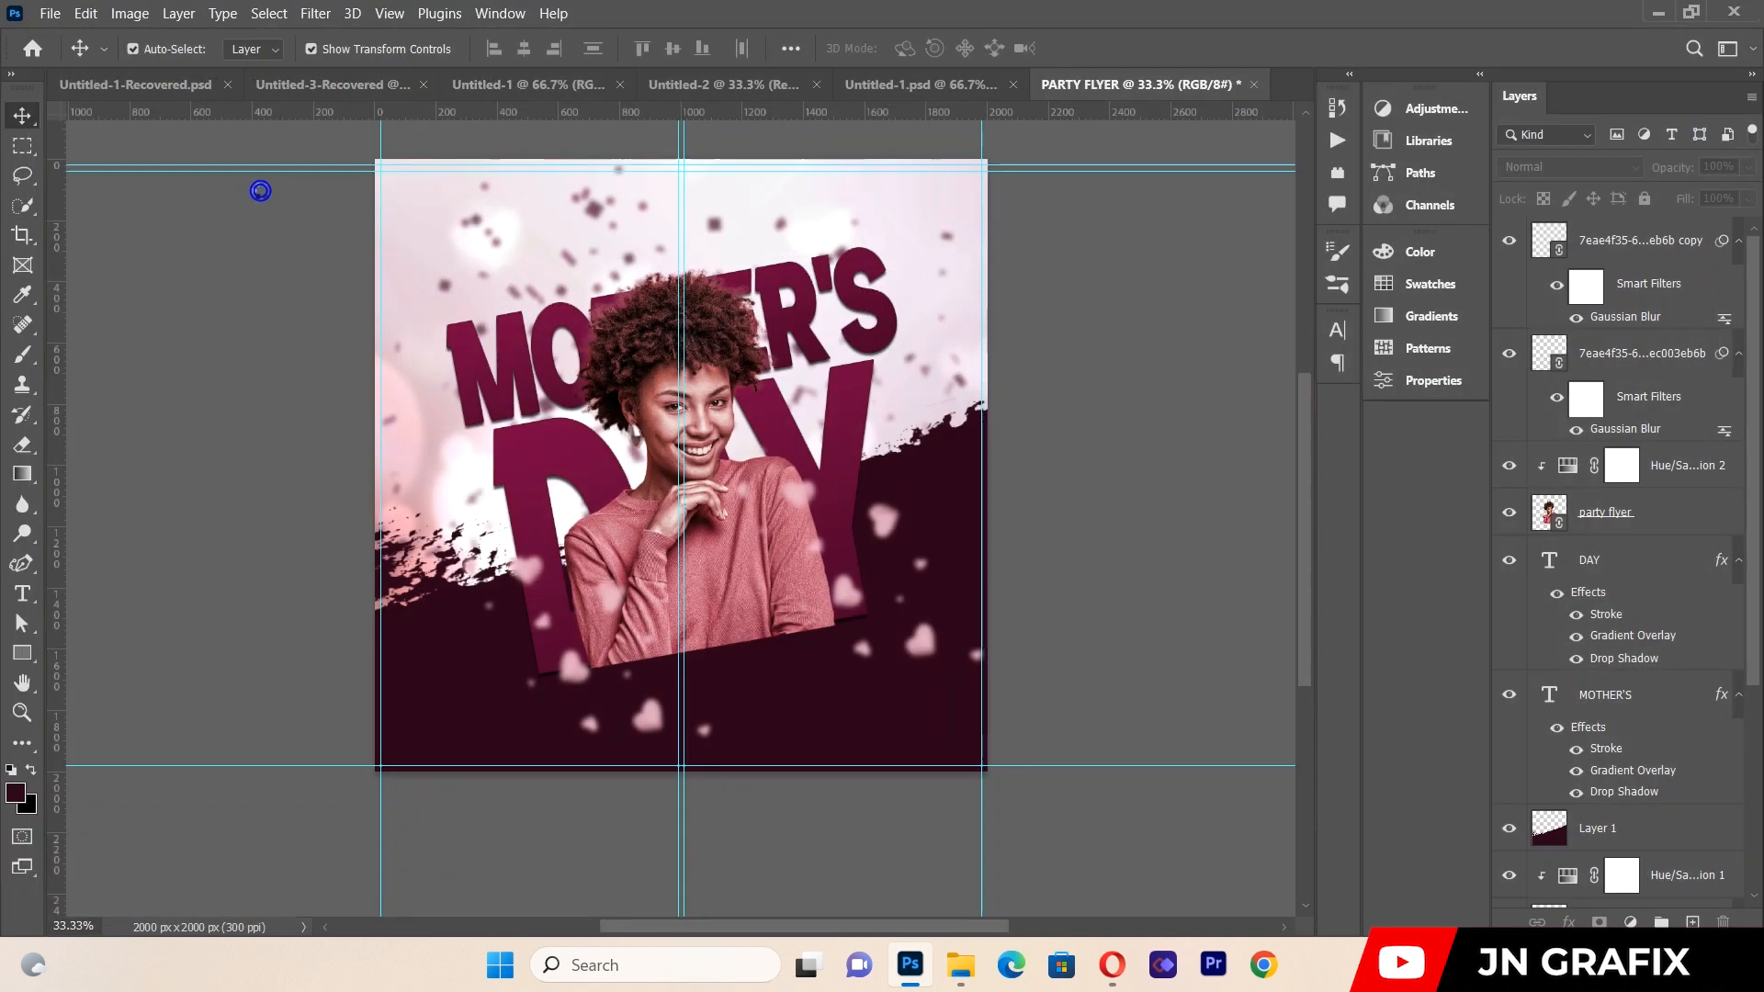
Scale the new hearts image to about 6.49%, rotate it about -54.35°, and position it to the left of the woman's sleeve.
left_click_drag(989, 161, 698, 532)
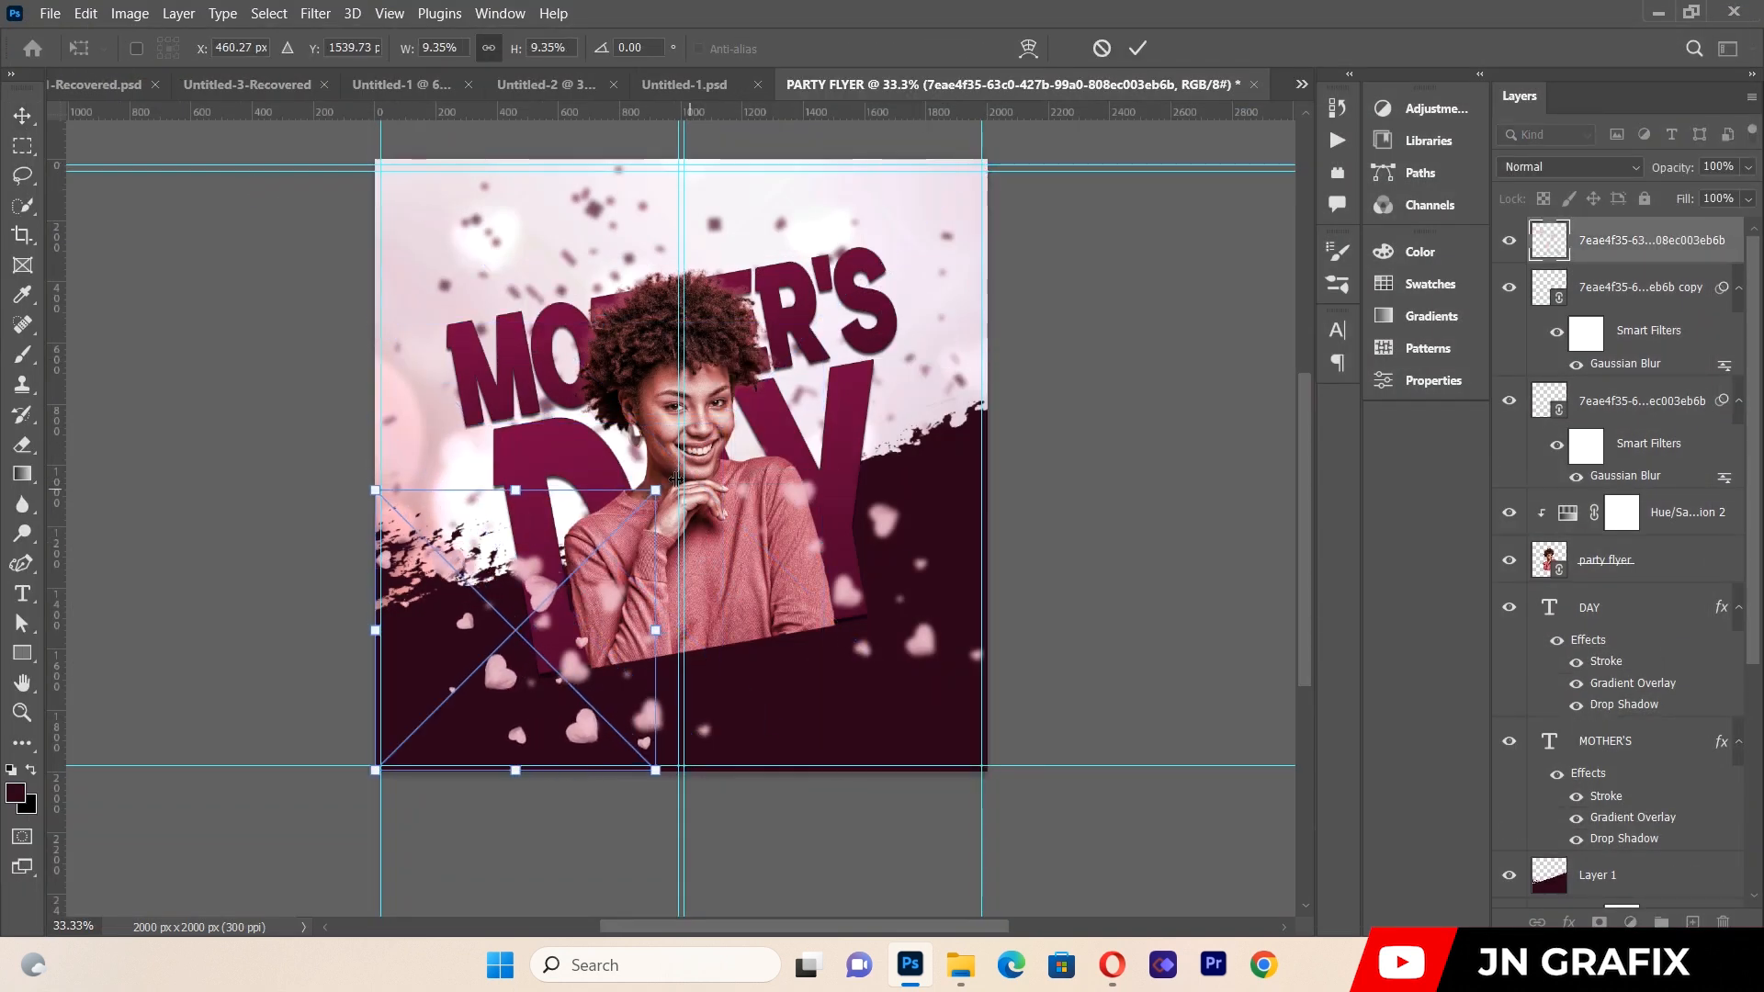
left_click_drag(678, 473, 472, 465)
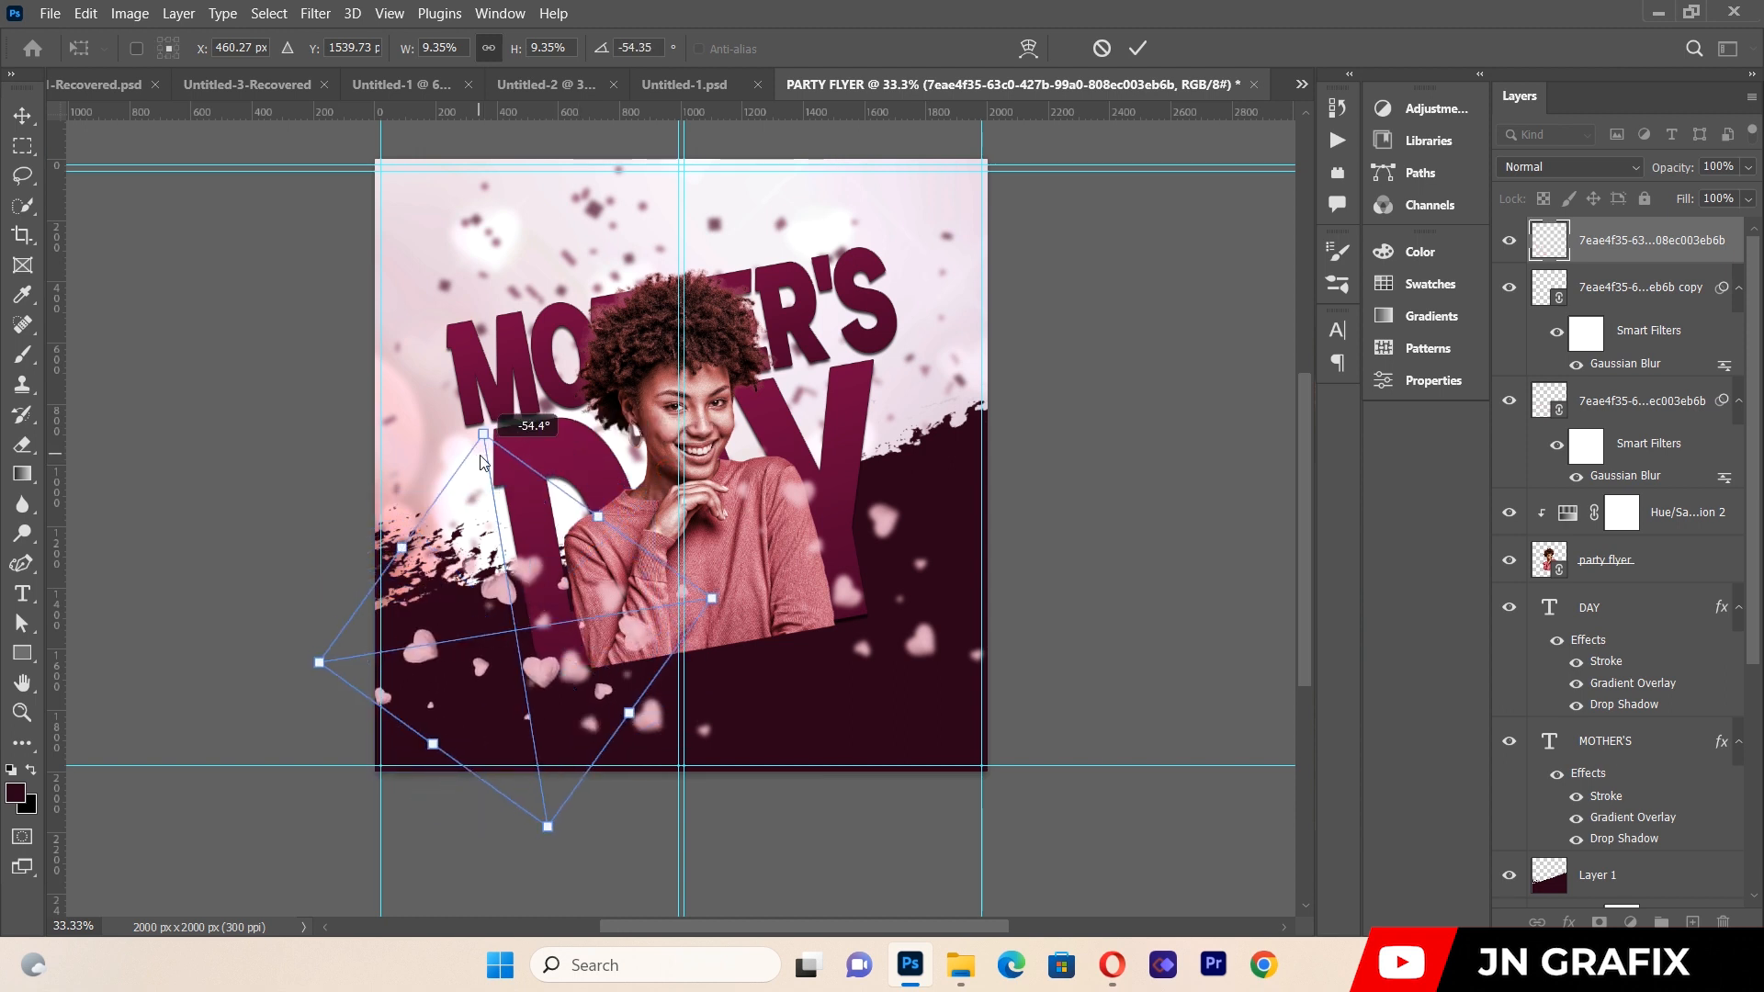
left_click_drag(548, 661, 571, 684)
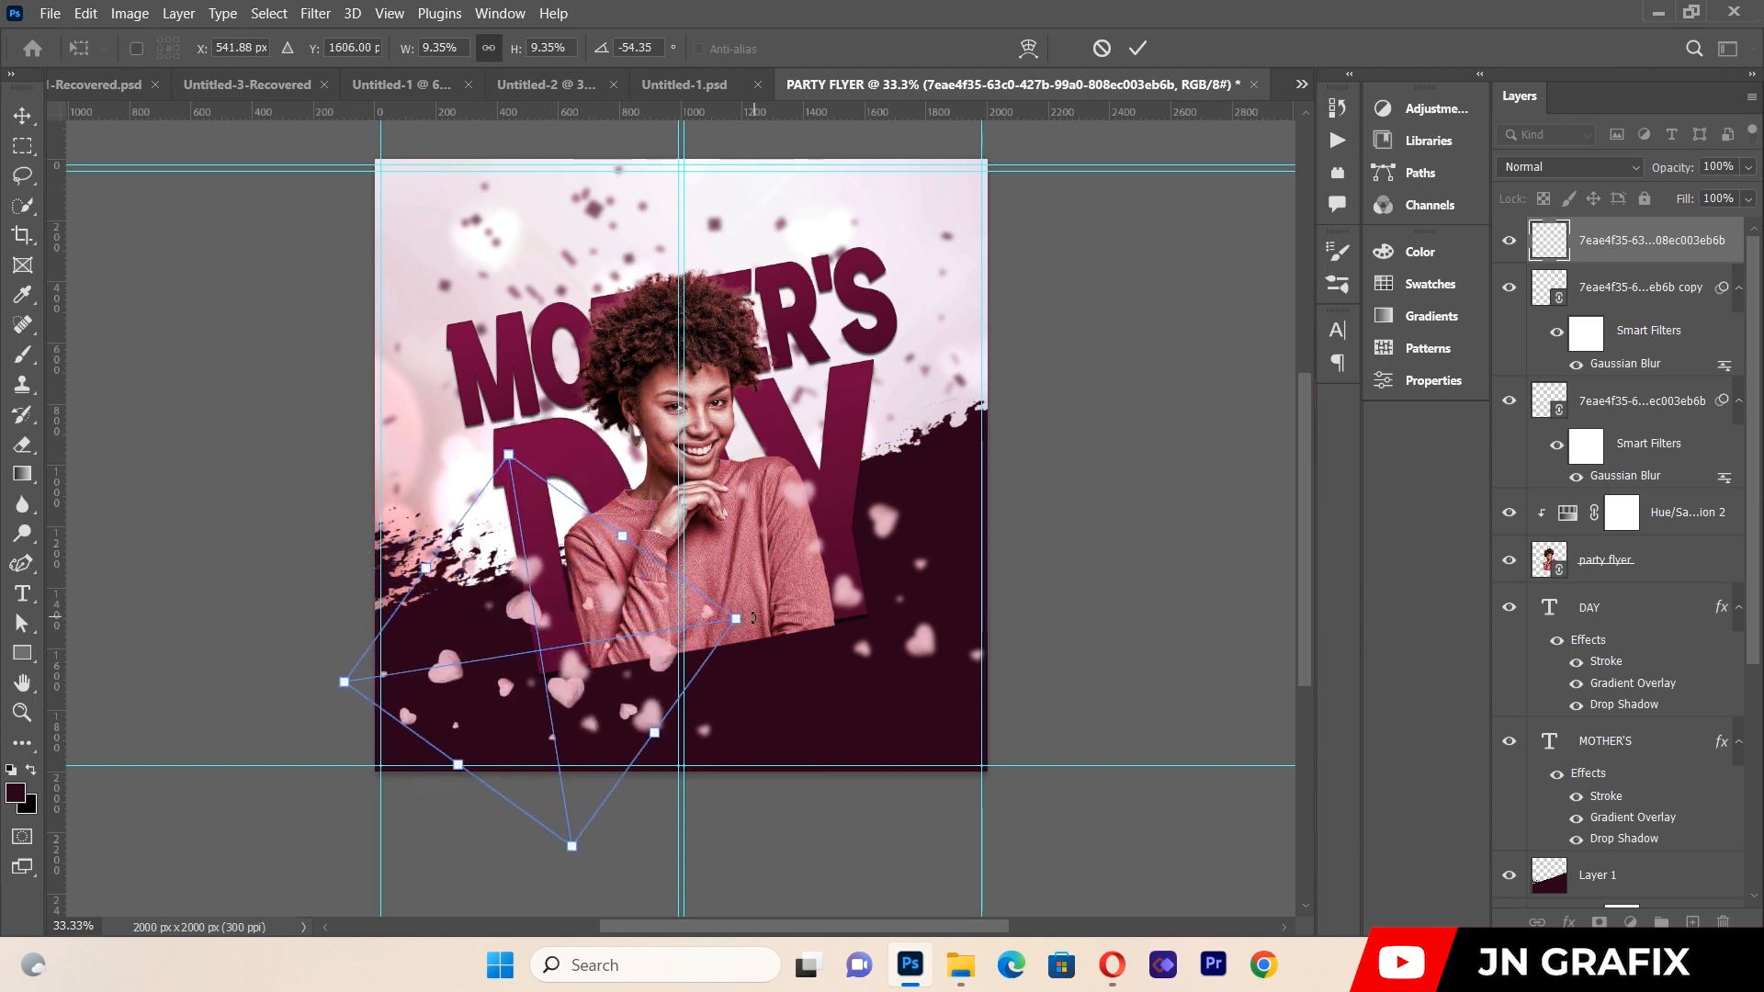
left_click_drag(735, 622, 618, 640)
left_click_drag(475, 692, 520, 671)
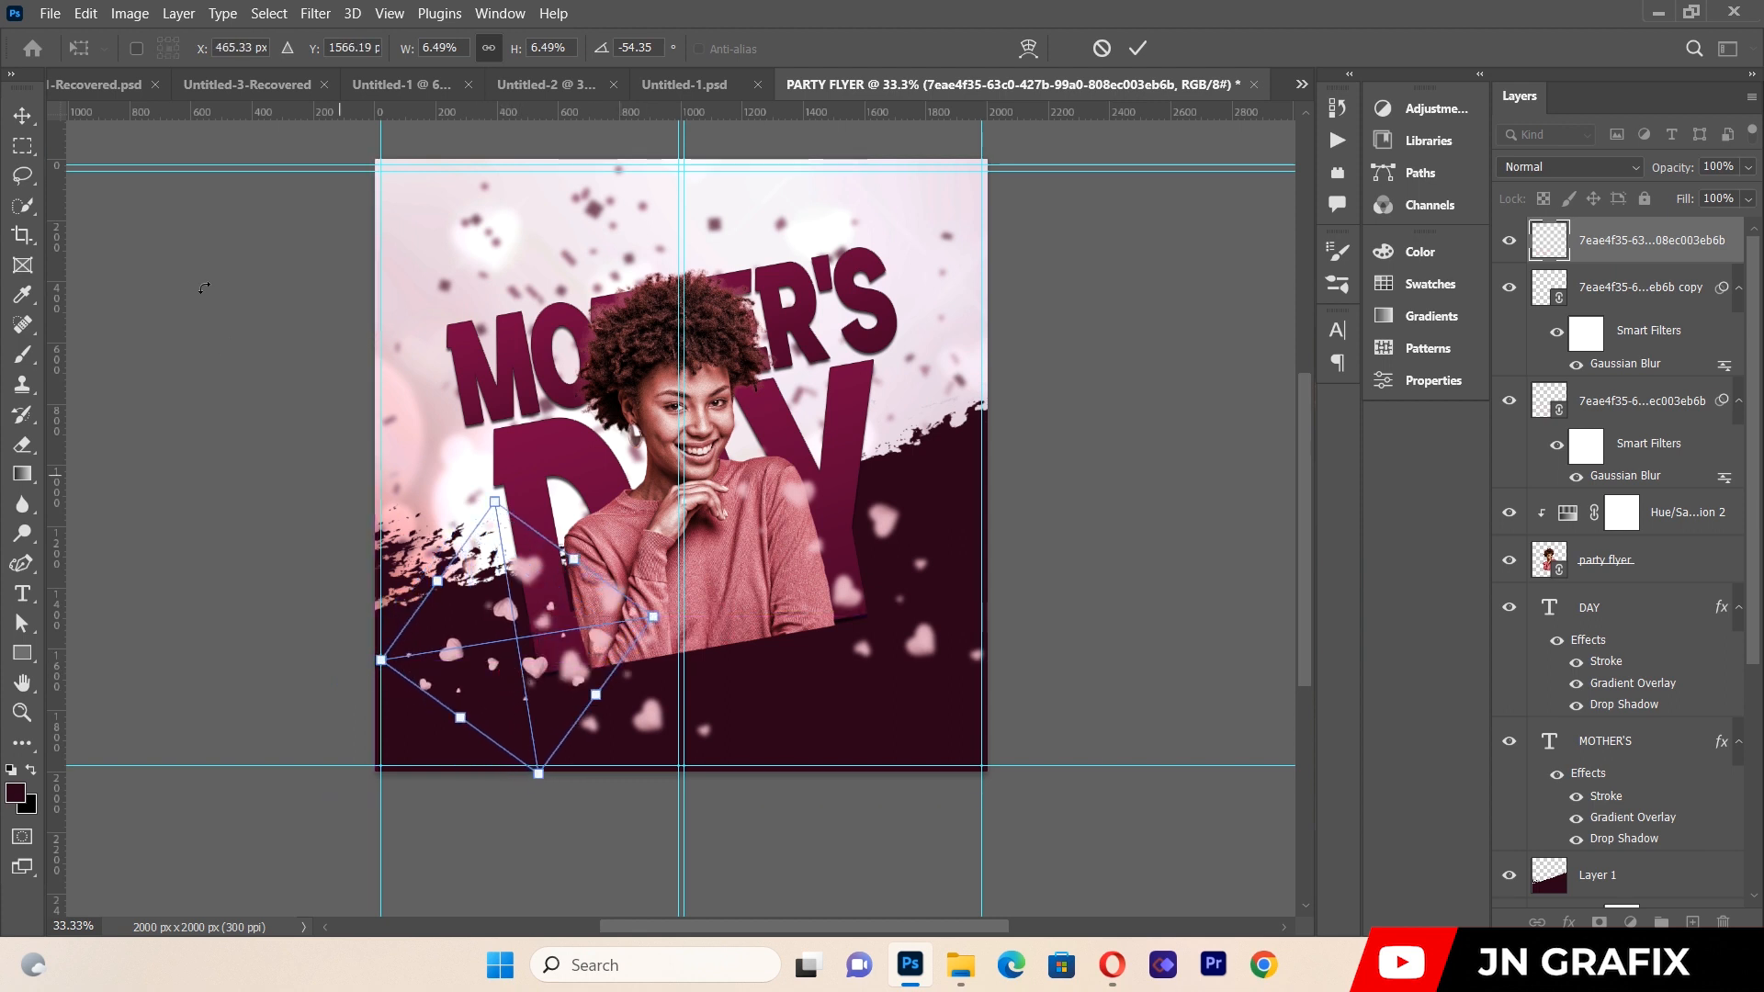
key("Return")
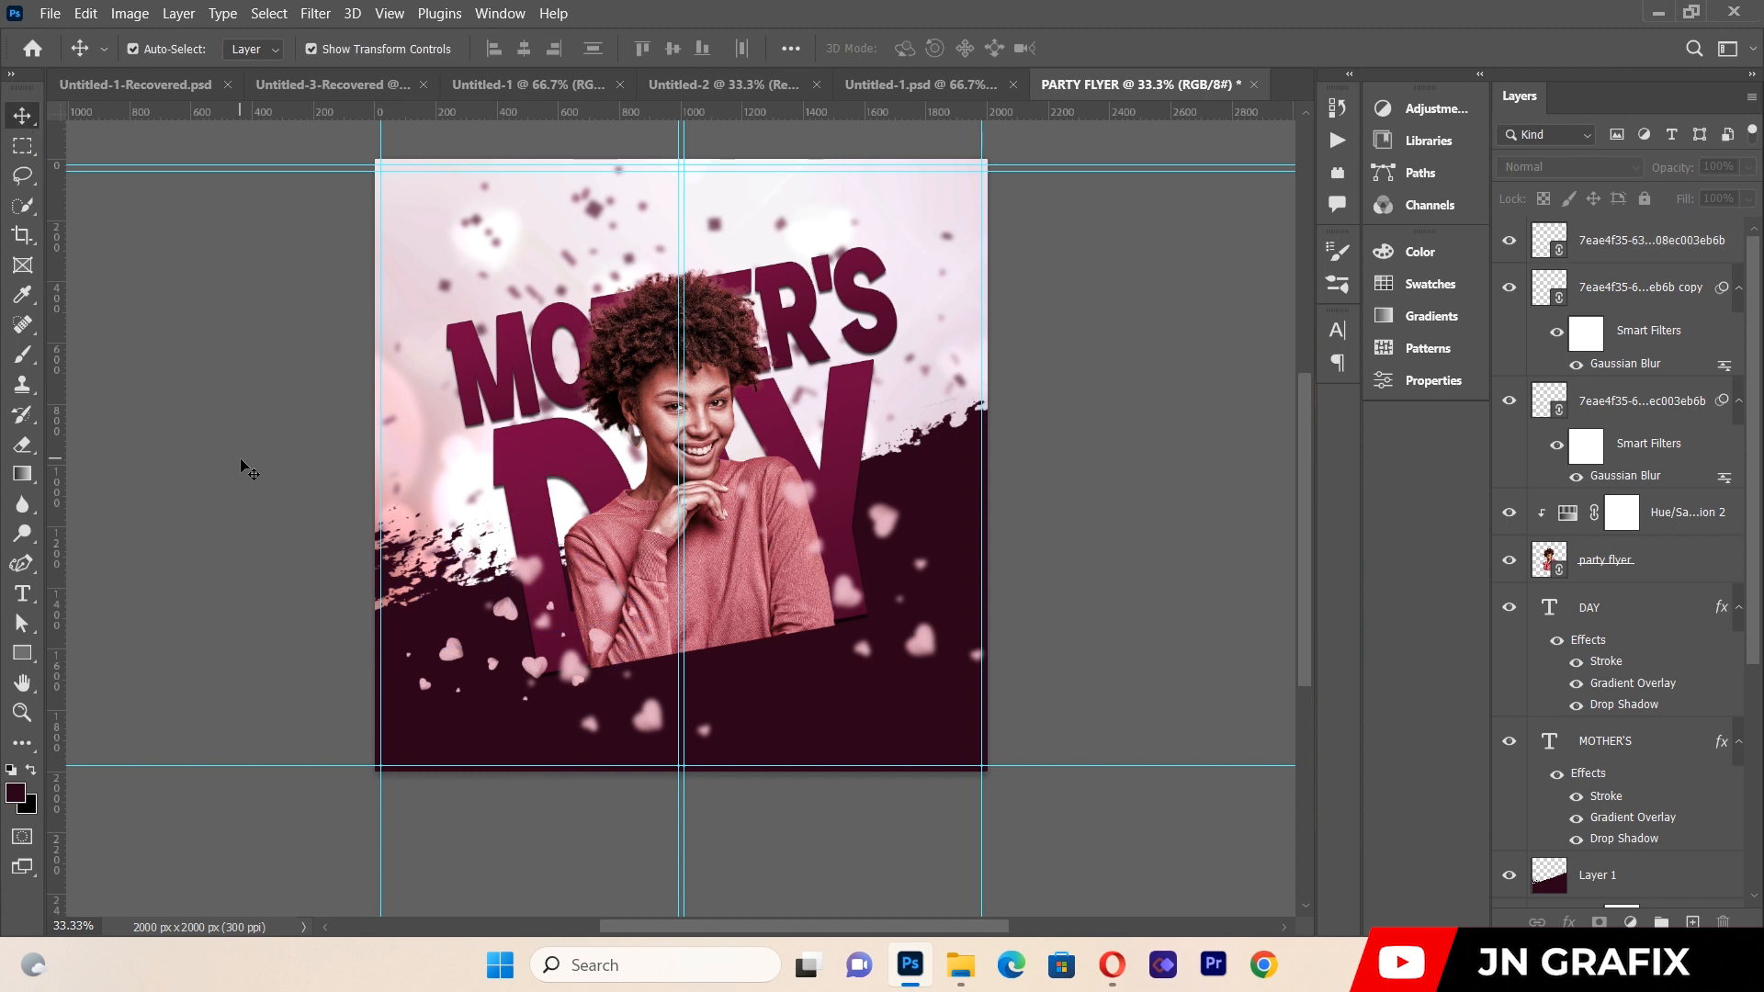
Draw a wide paragraph text box across the lower half of the flyer and clear its placeholder text.
left_click(22, 593)
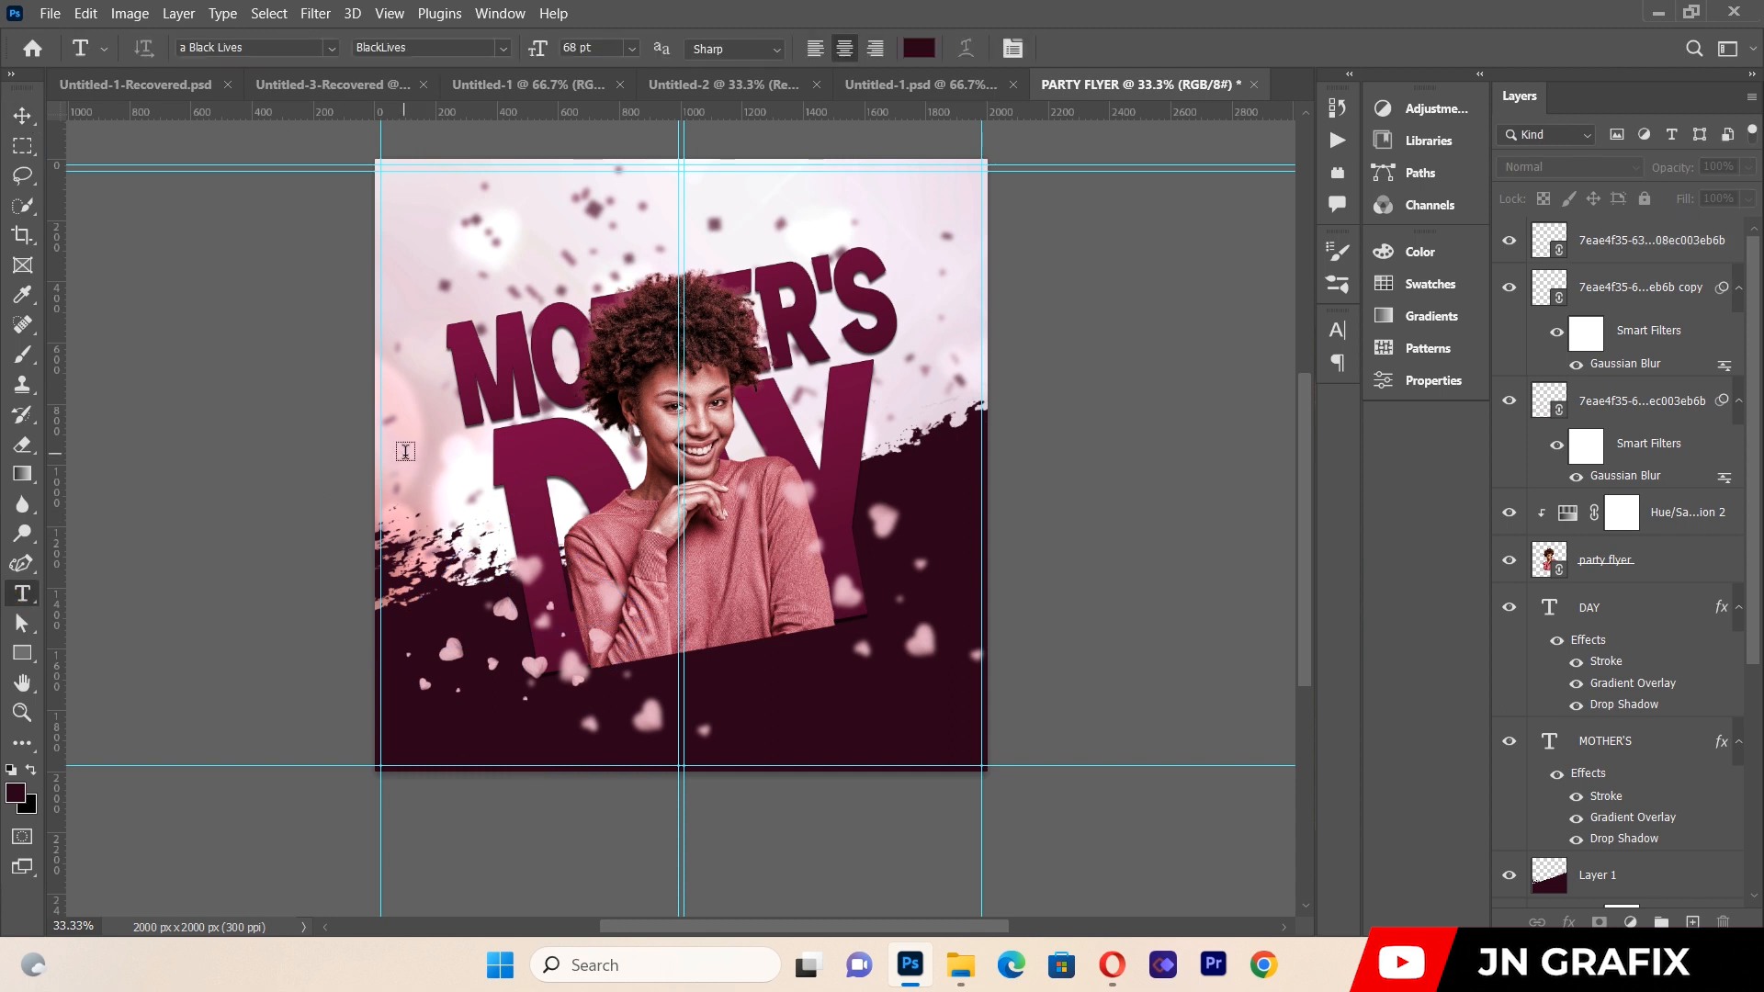
left_click_drag(405, 429, 958, 740)
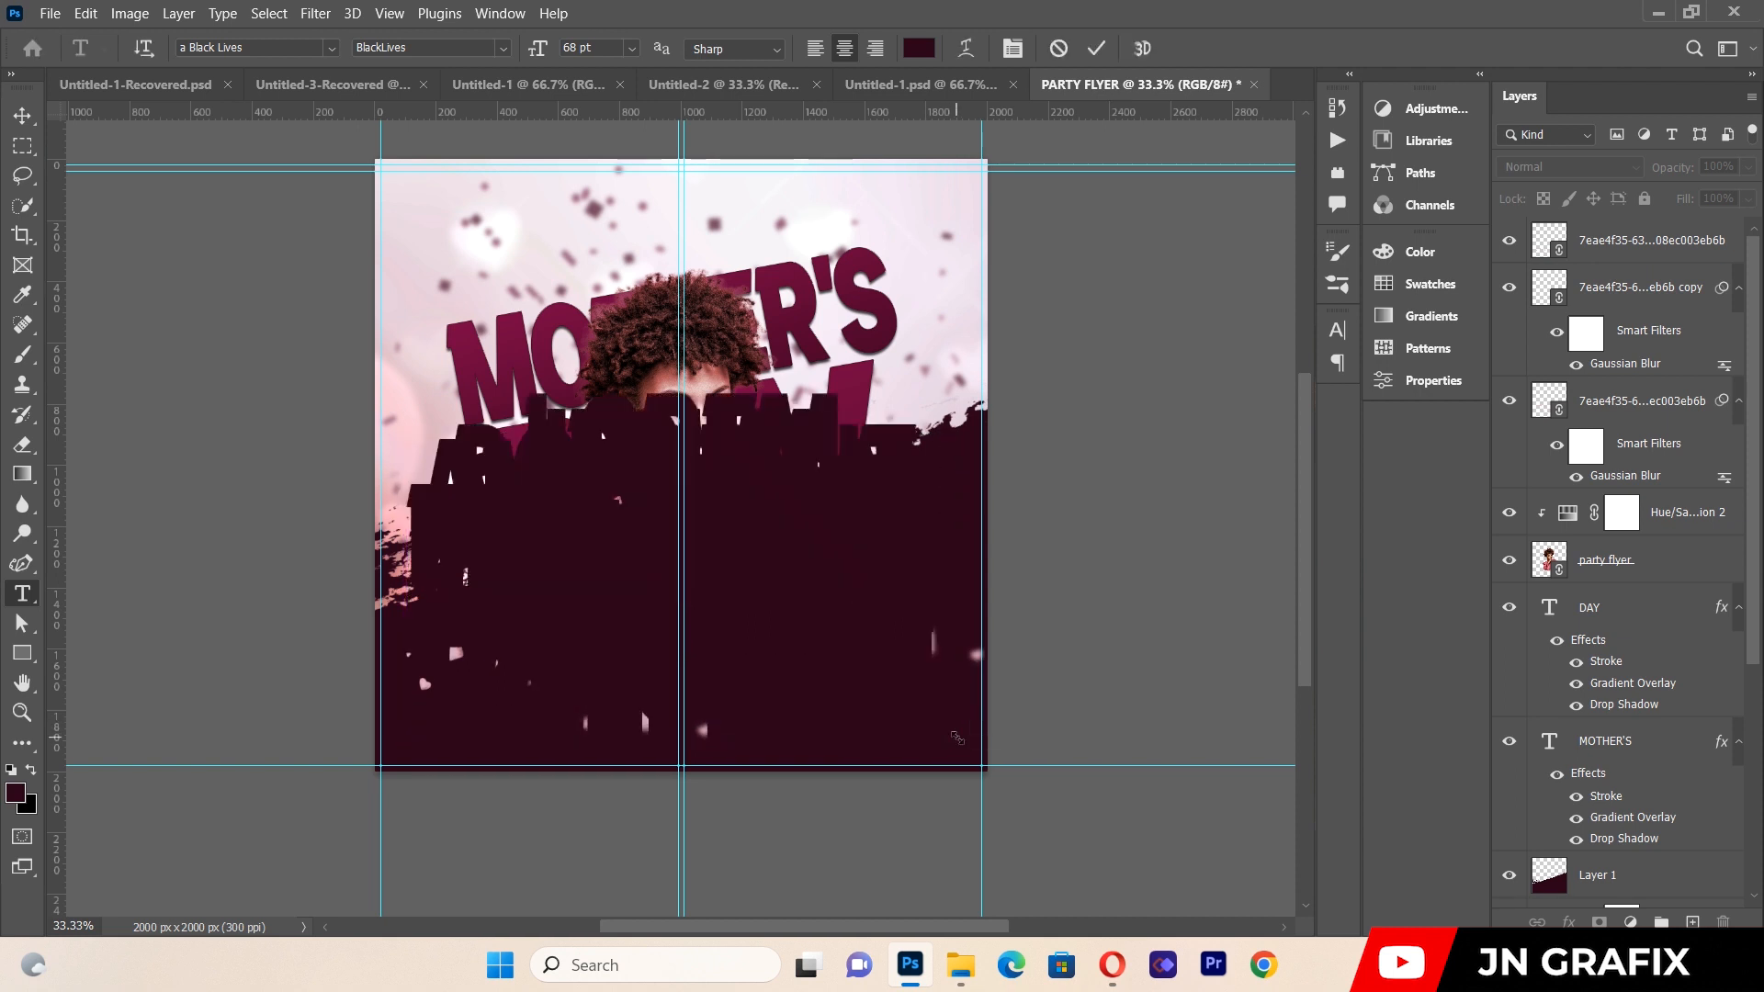
key("BackSpace")
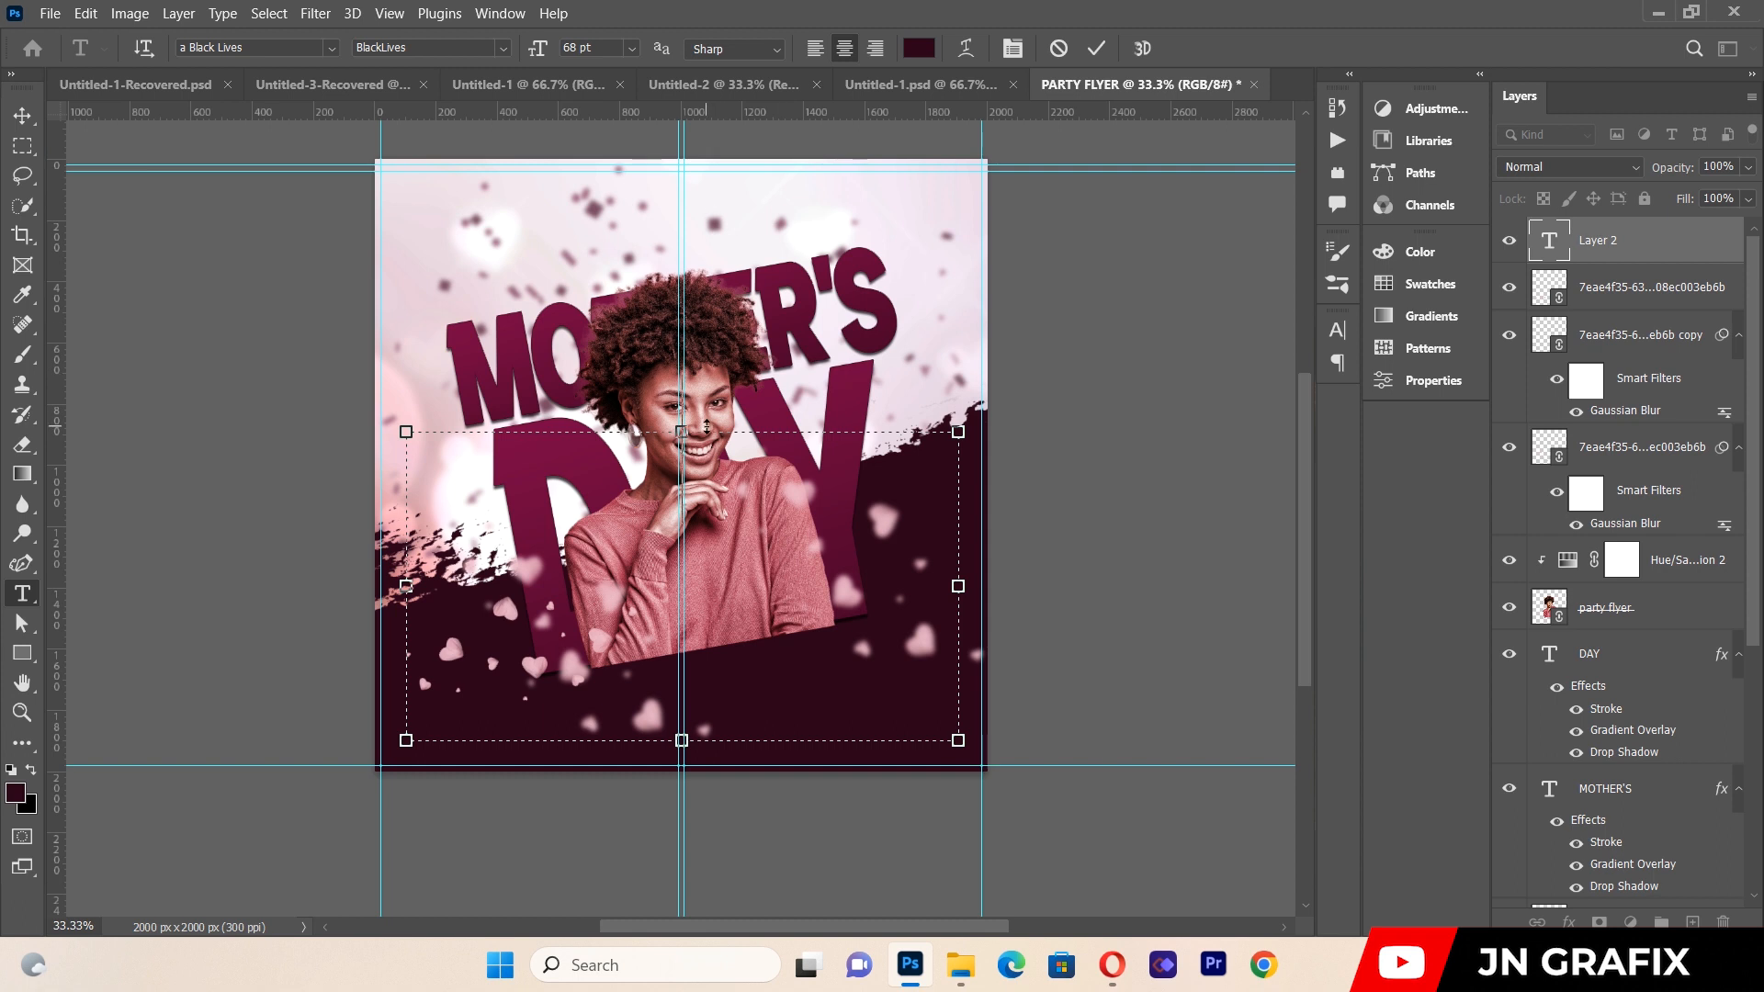
Enter the text "after party" in the new text box.
type("A")
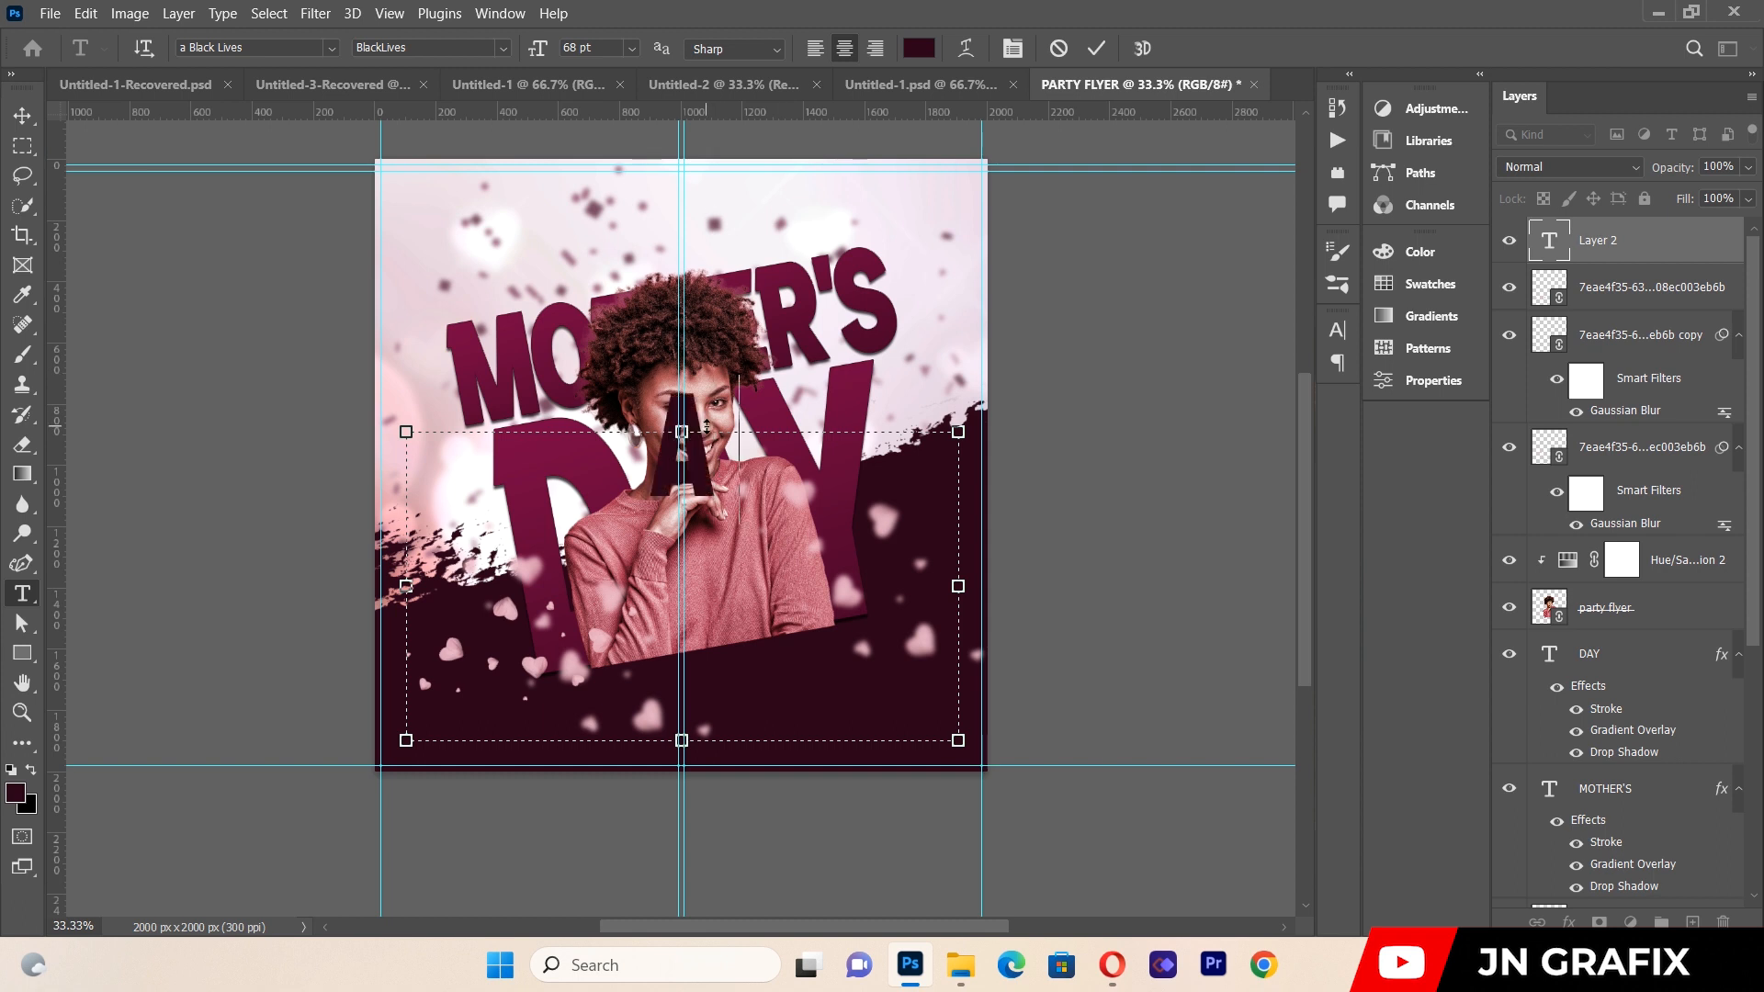
type("FTER")
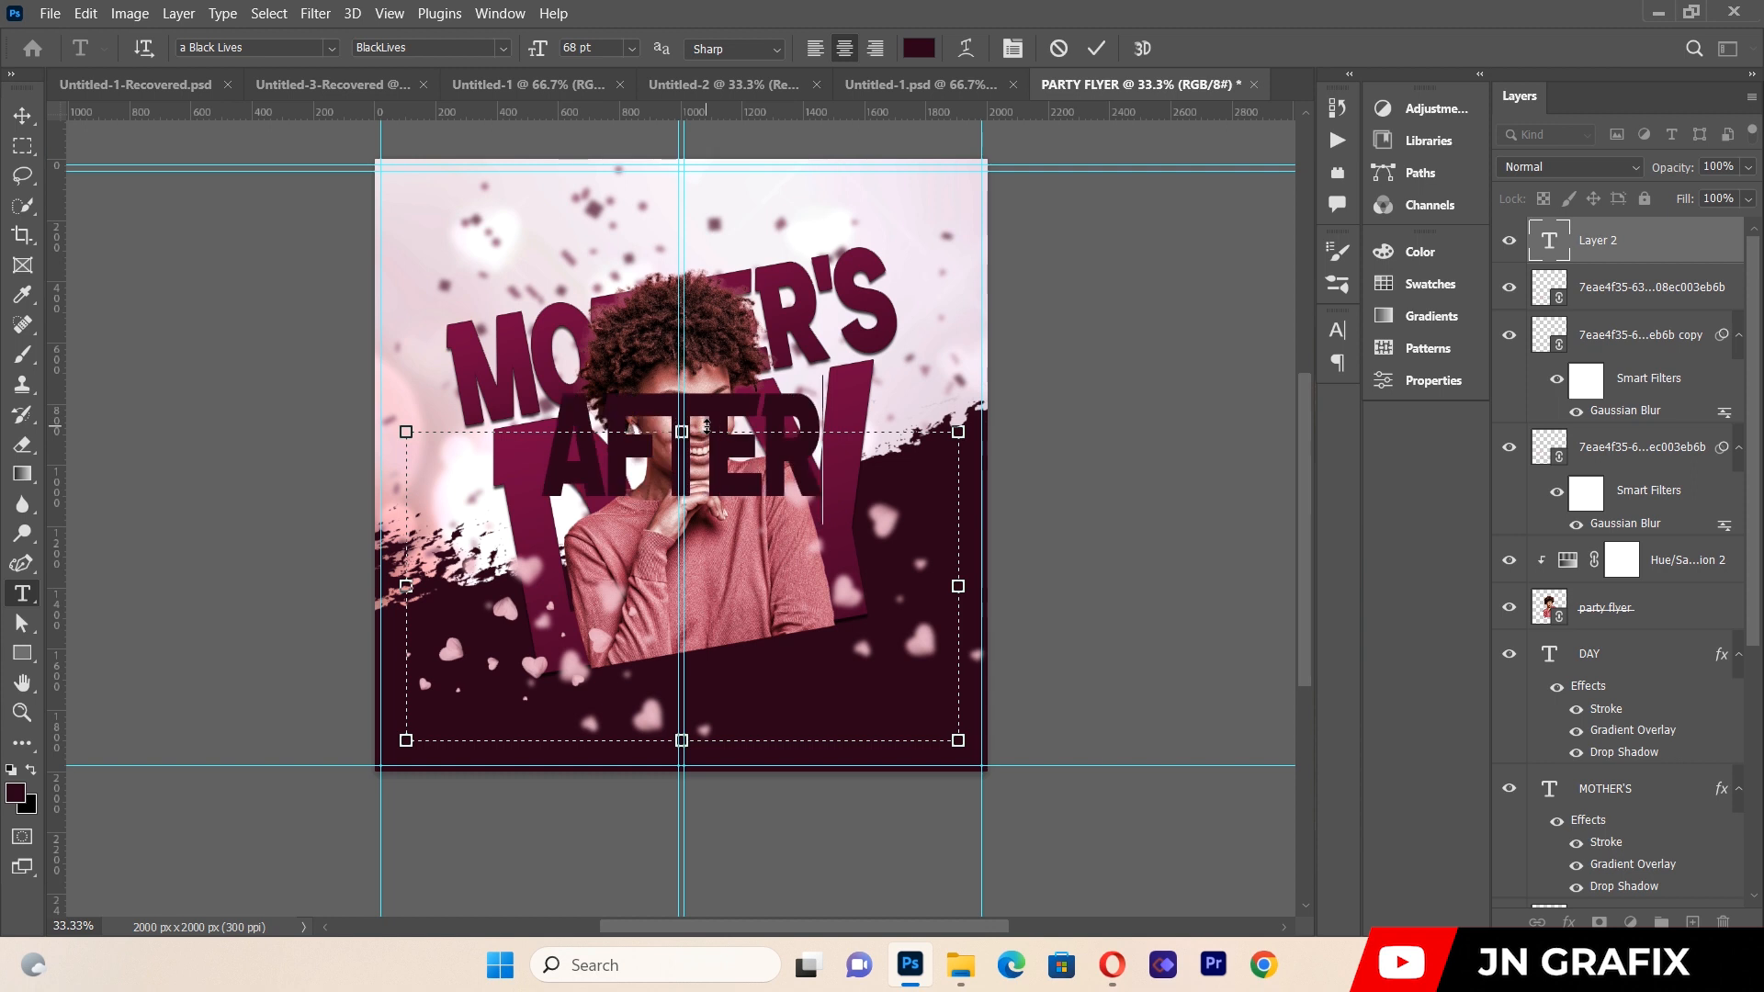
key("BackSpace")
key("BackSpace")
key("BackSpace")
key("BackSpace")
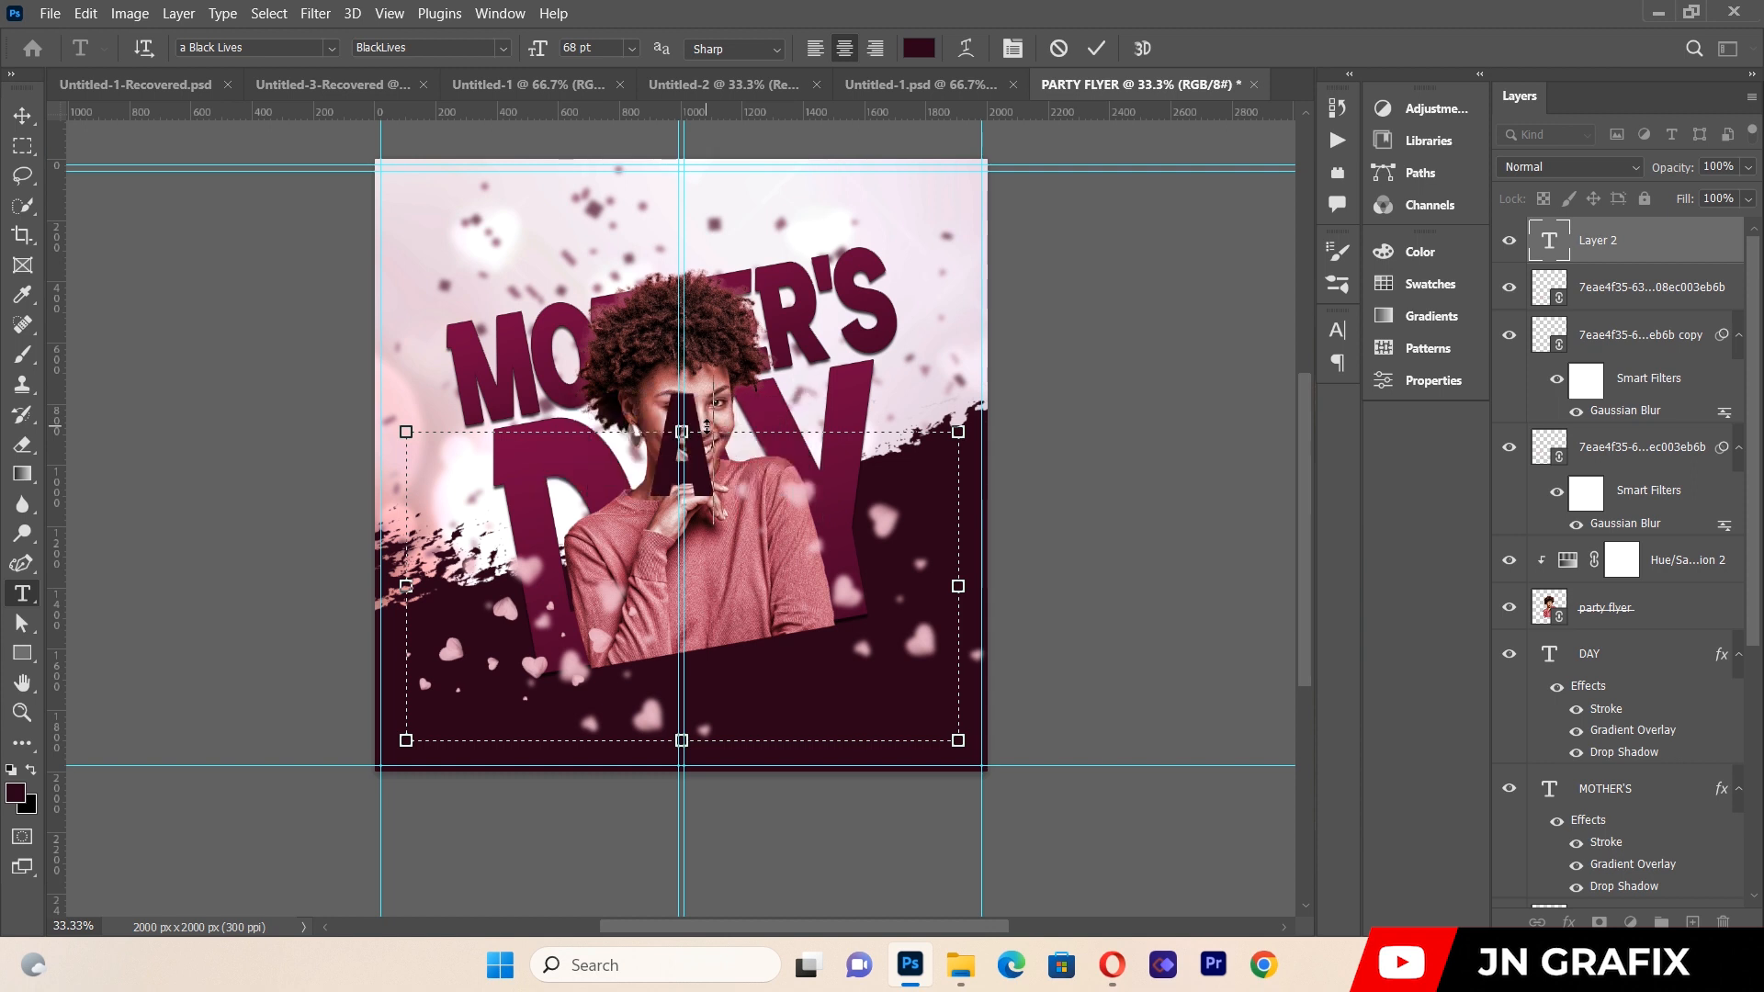
type("FTE")
key("BackSpace")
key("BackSpace")
key("BackSpace")
type("FTER")
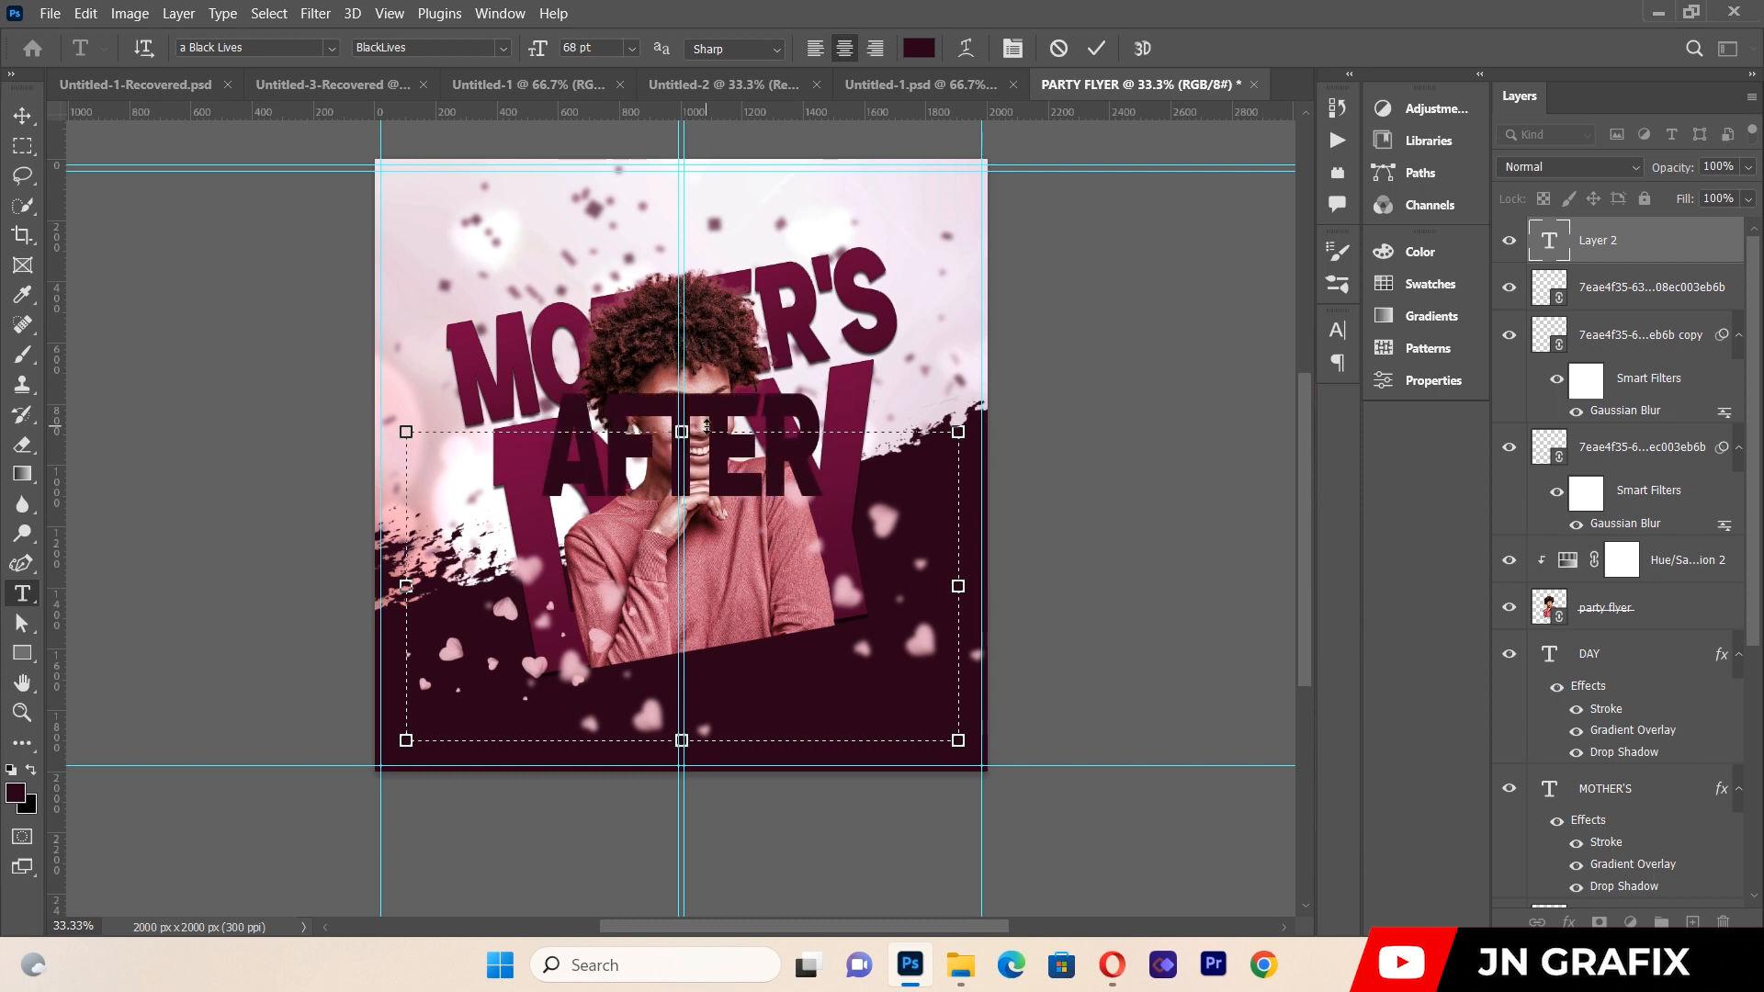
type(" PARTY")
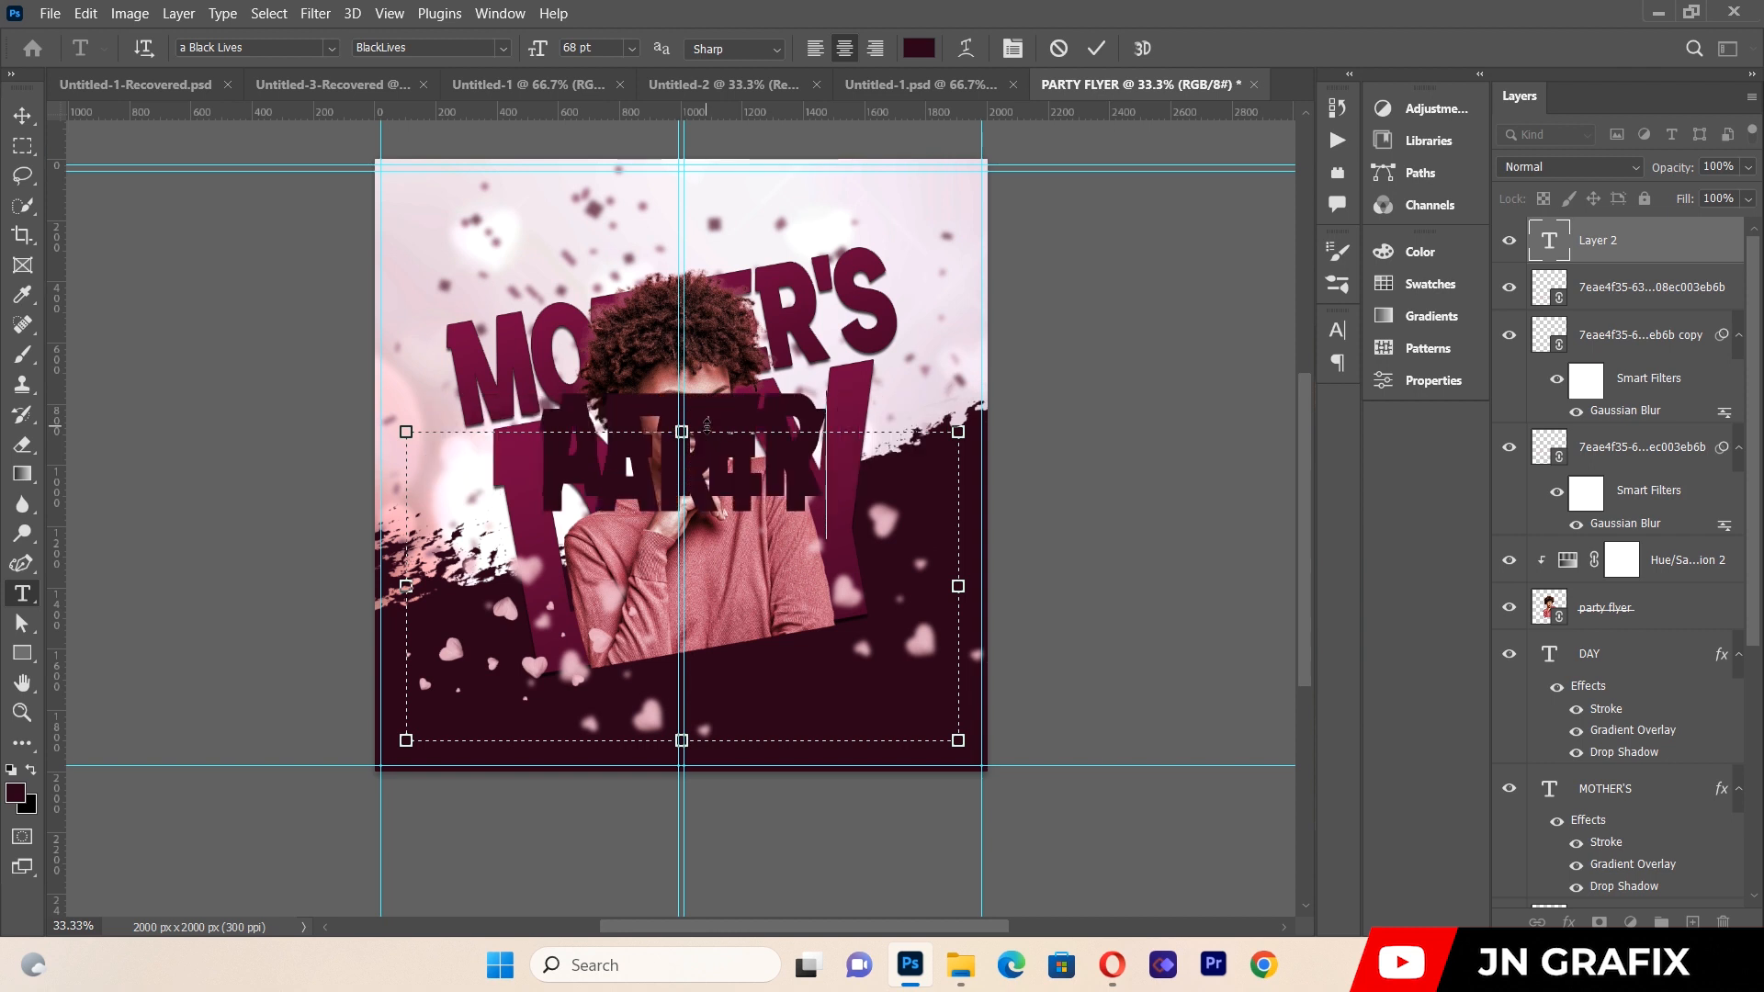
Change the font of the whole "after party" text to dearJoe4 Regular.
key("ctrl+a")
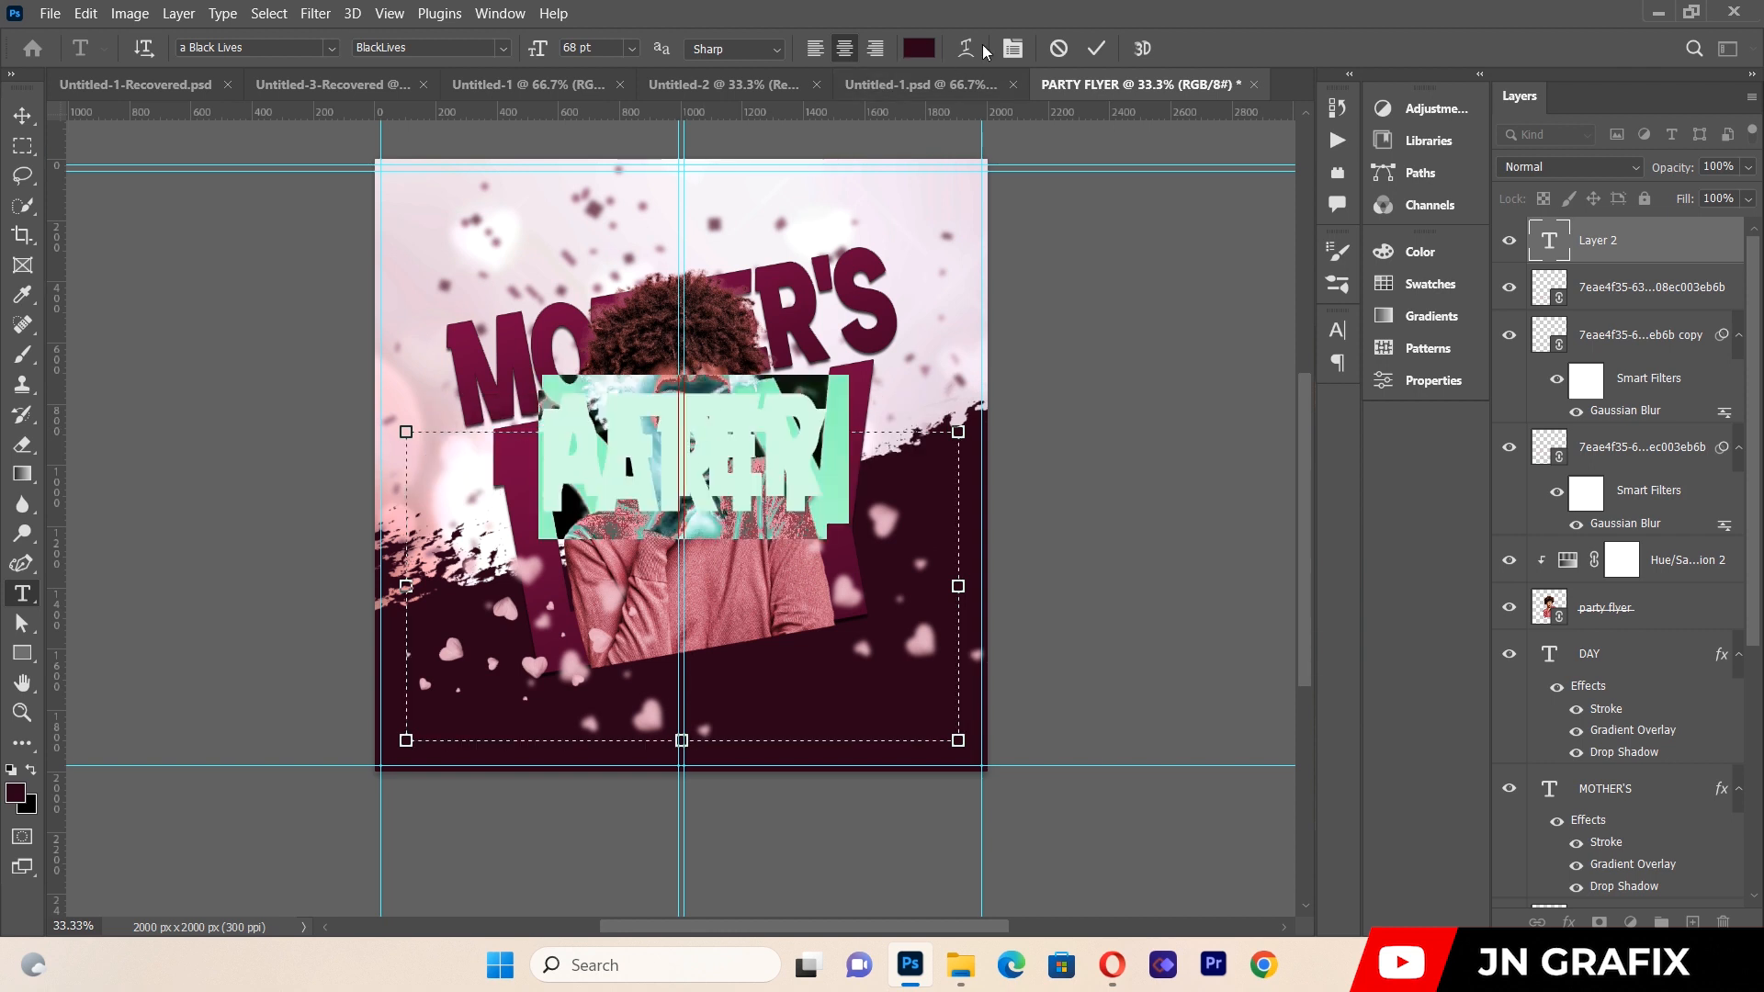
left_click(1013, 48)
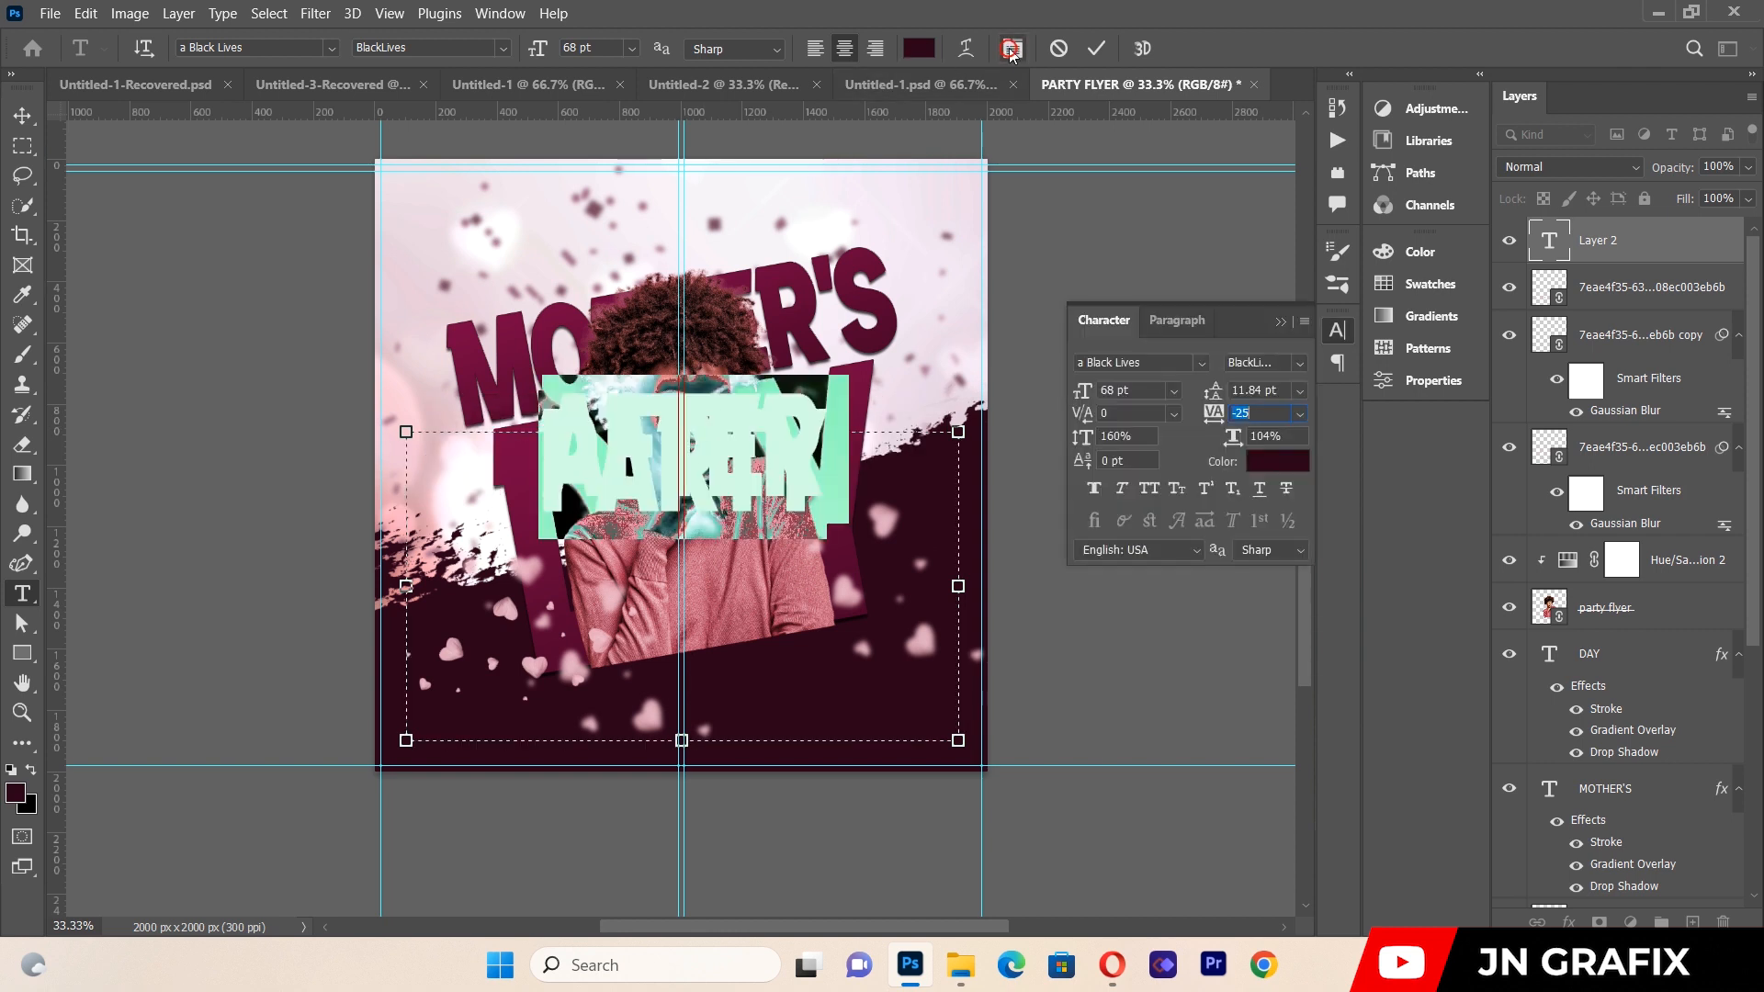
left_click(1202, 365)
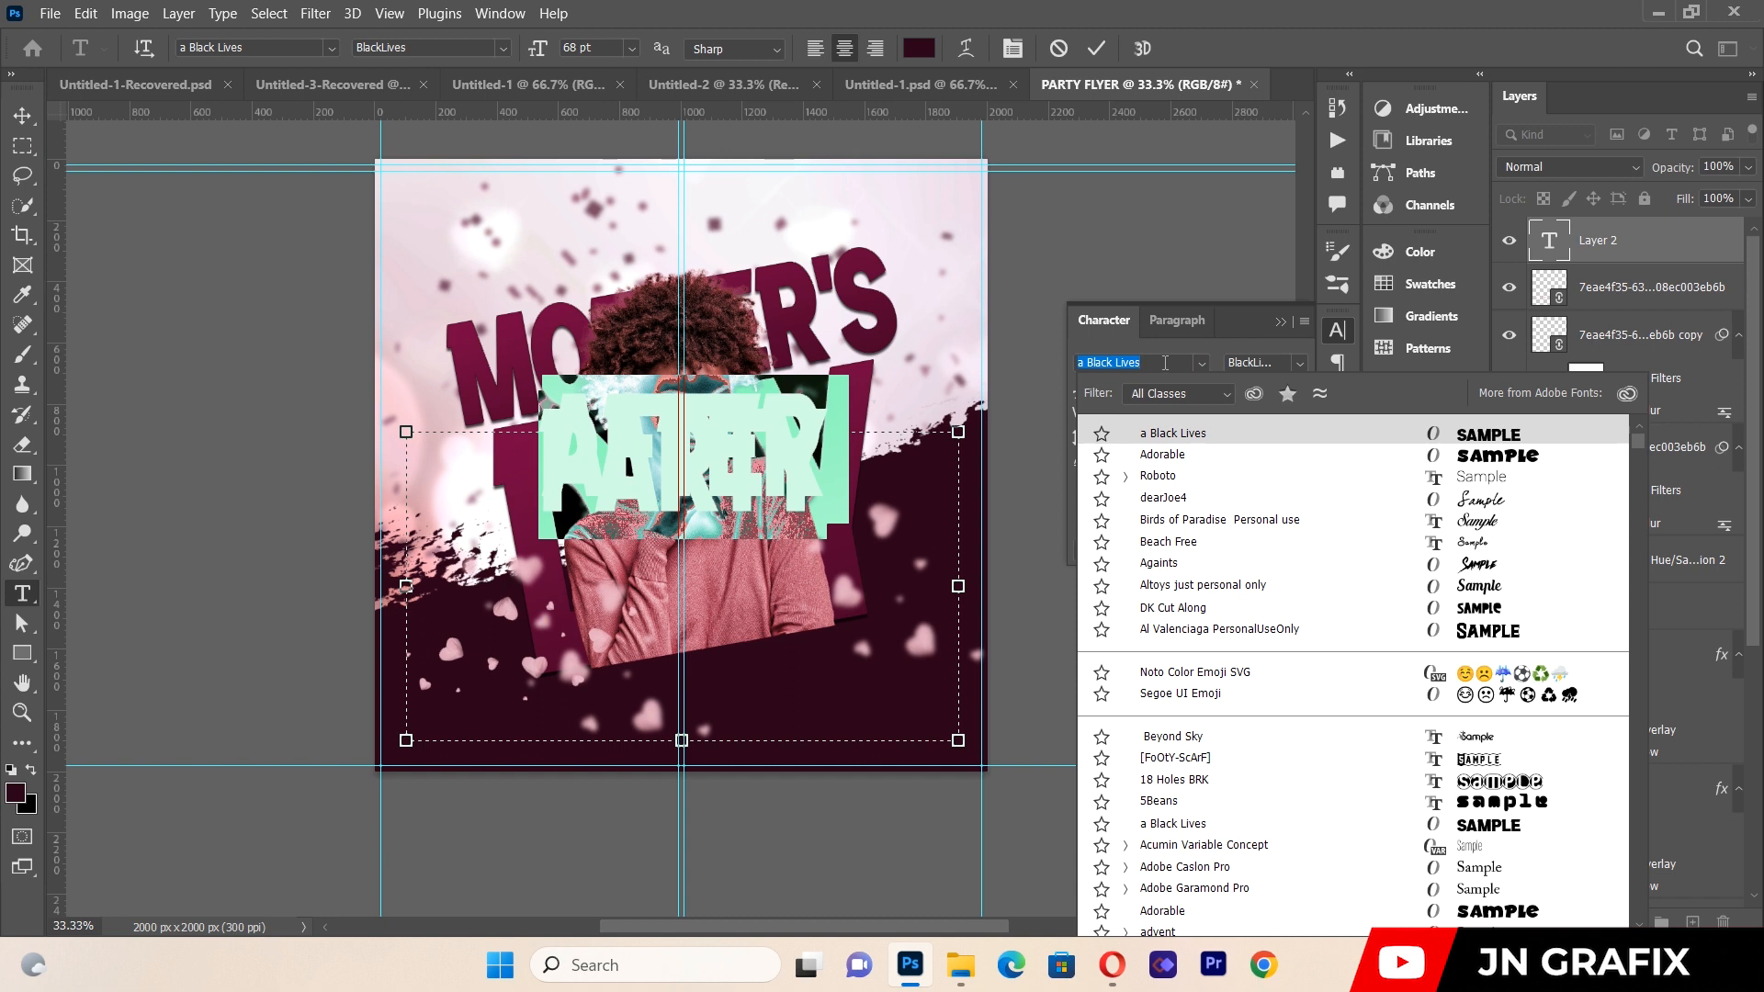
type("dearJoe4")
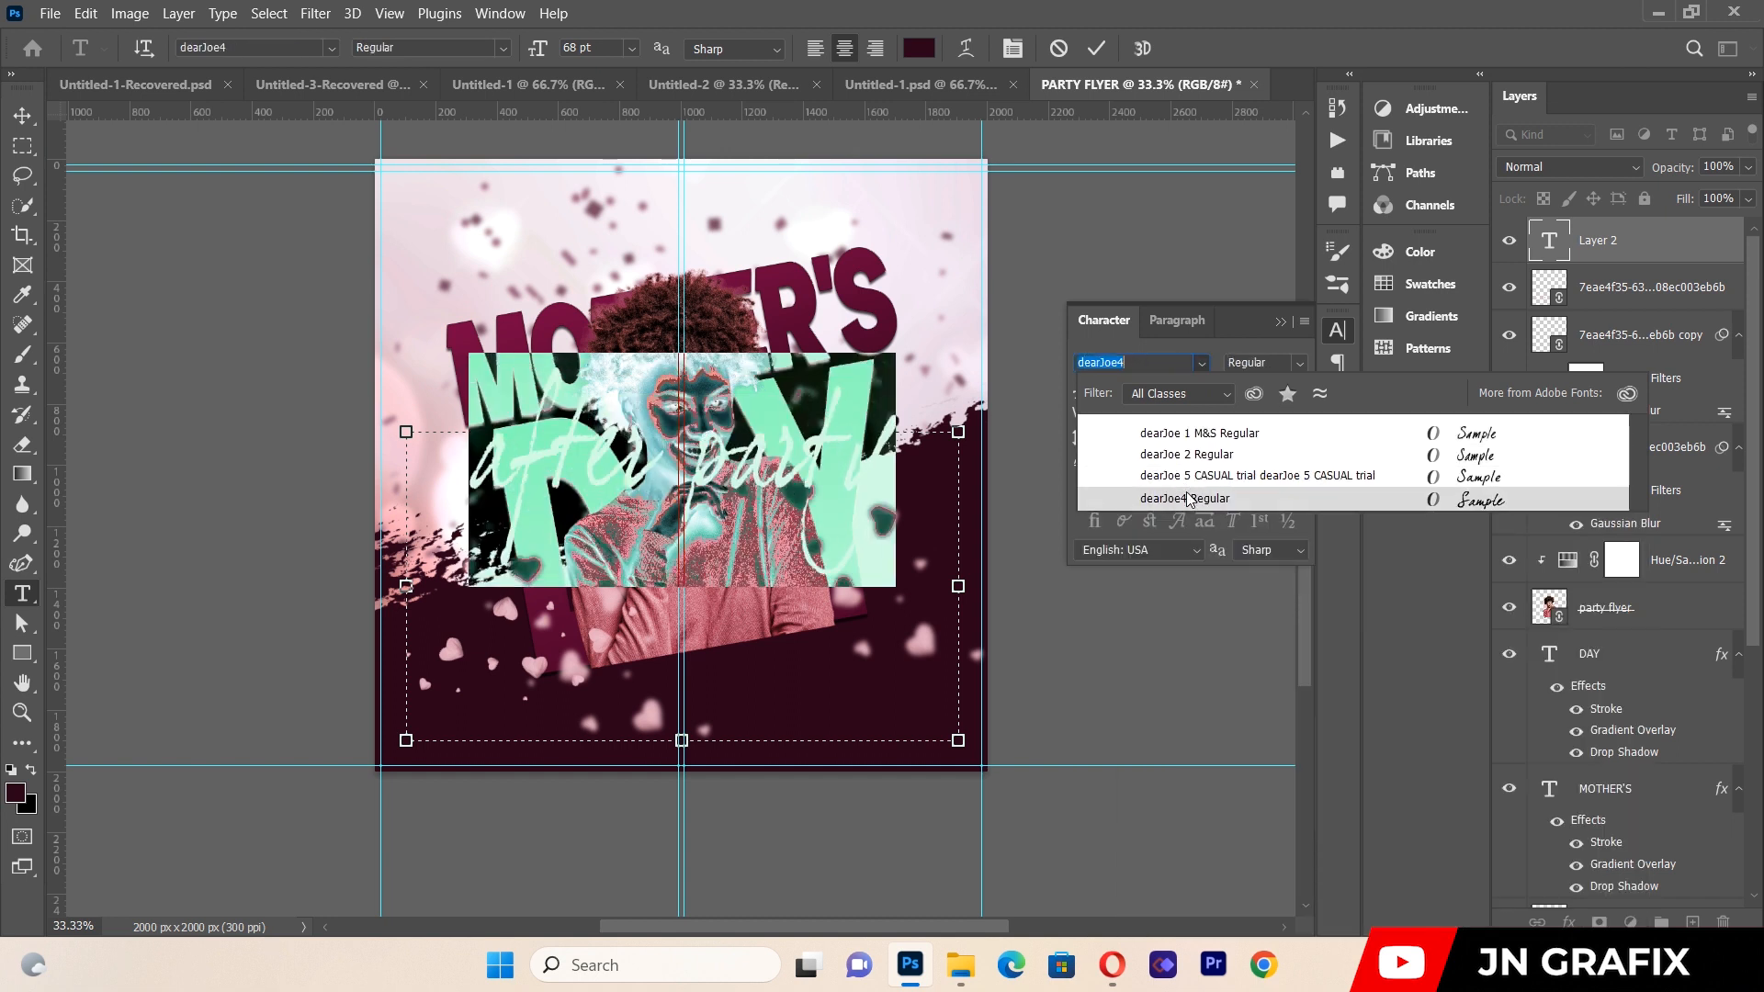
left_click(1187, 499)
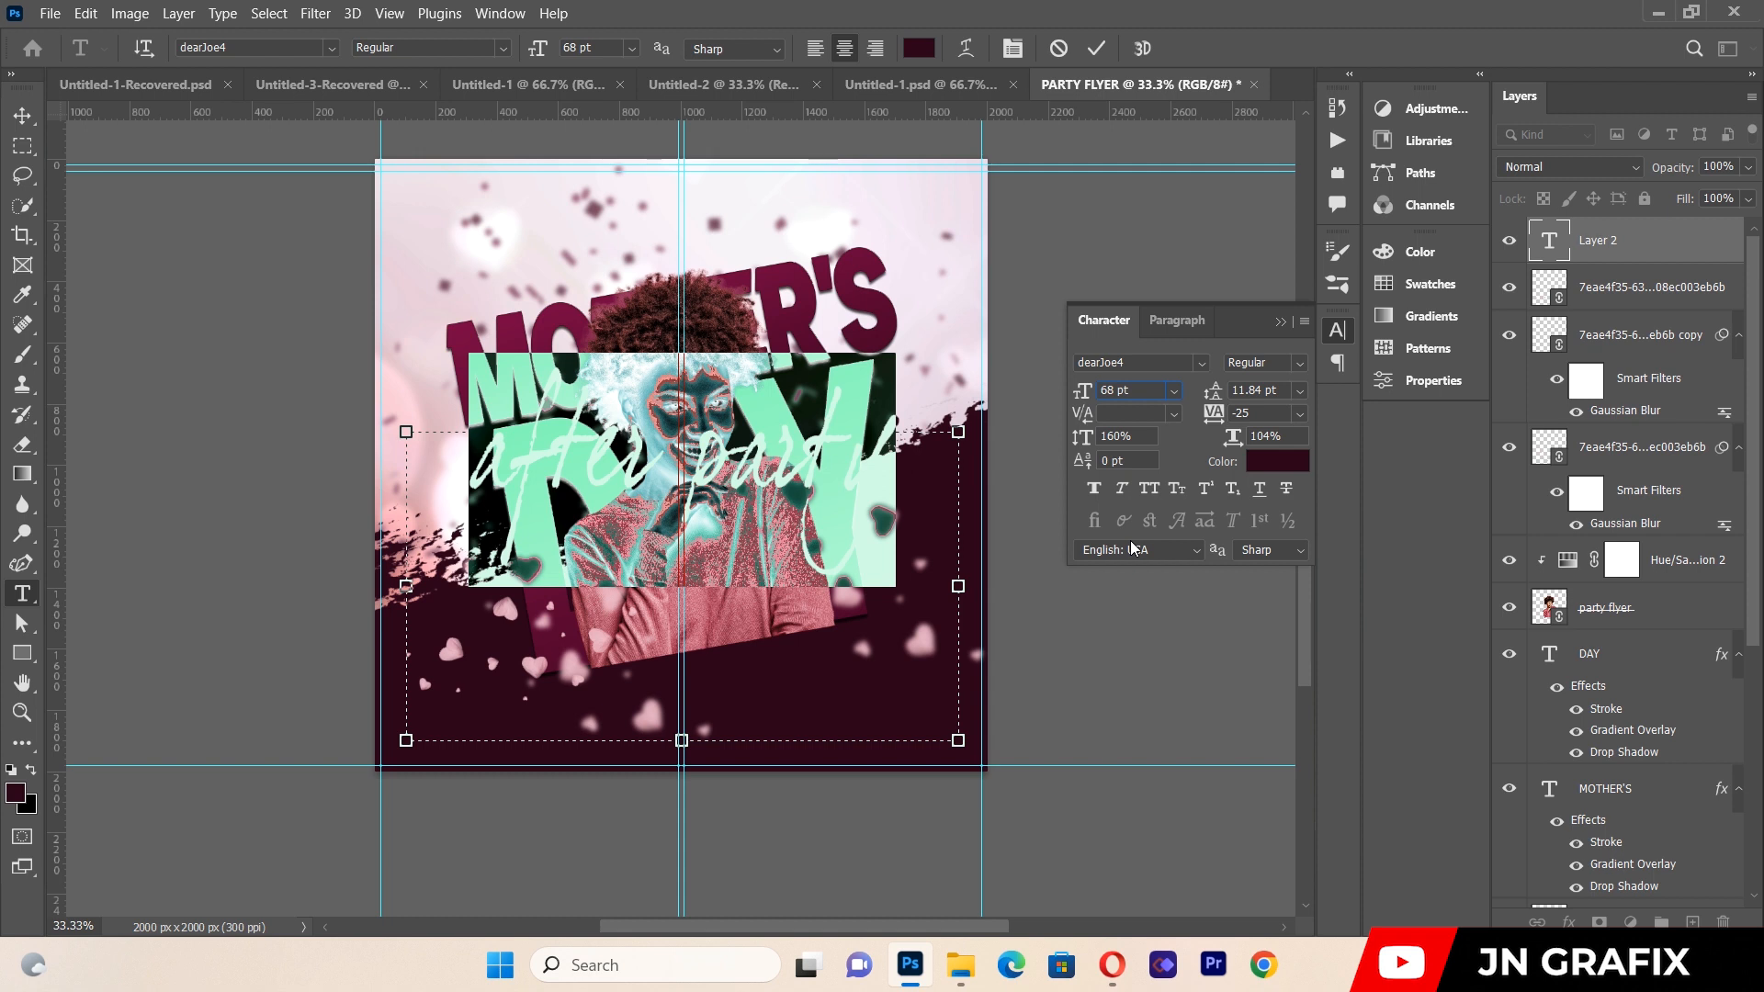
Set the "after party" text to a size of 60 pt and a vertical scale of 120%.
key("BackSpace")
key("BackSpace")
type("60")
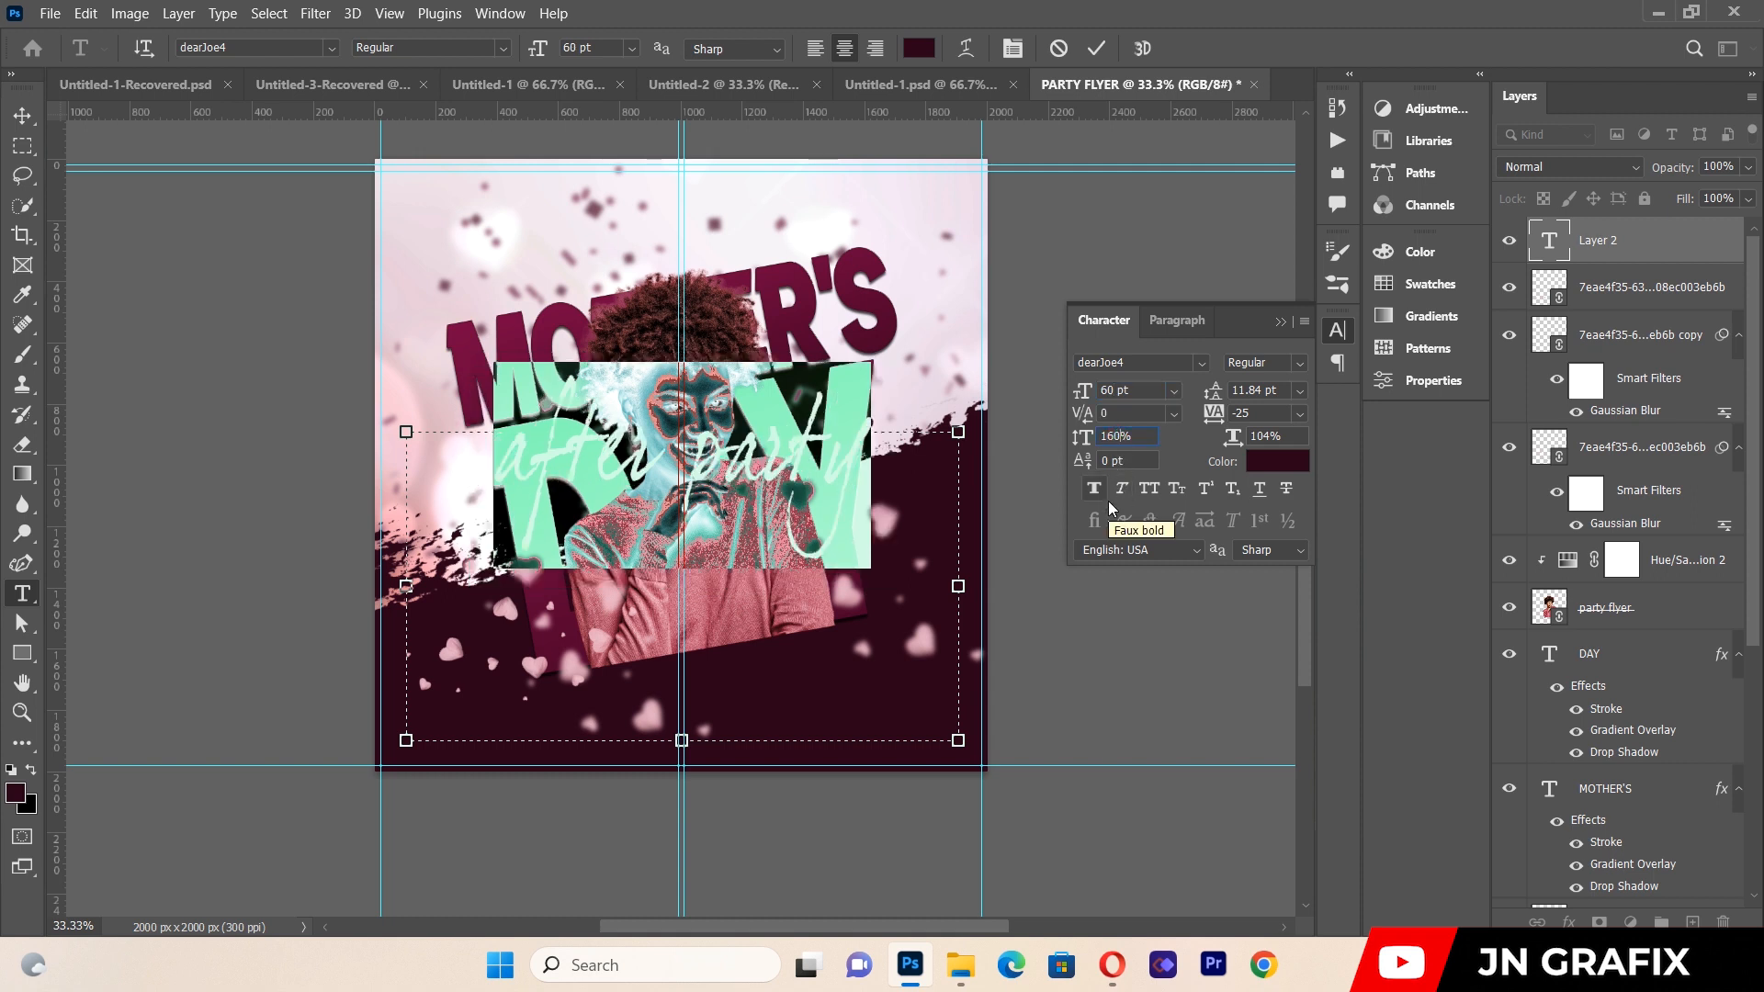
key("BackSpace")
key("BackSpace")
type("20")
Set the "after party" text's tracking to -100 and commit the text edit.
left_click(1259, 413)
key("BackSpace")
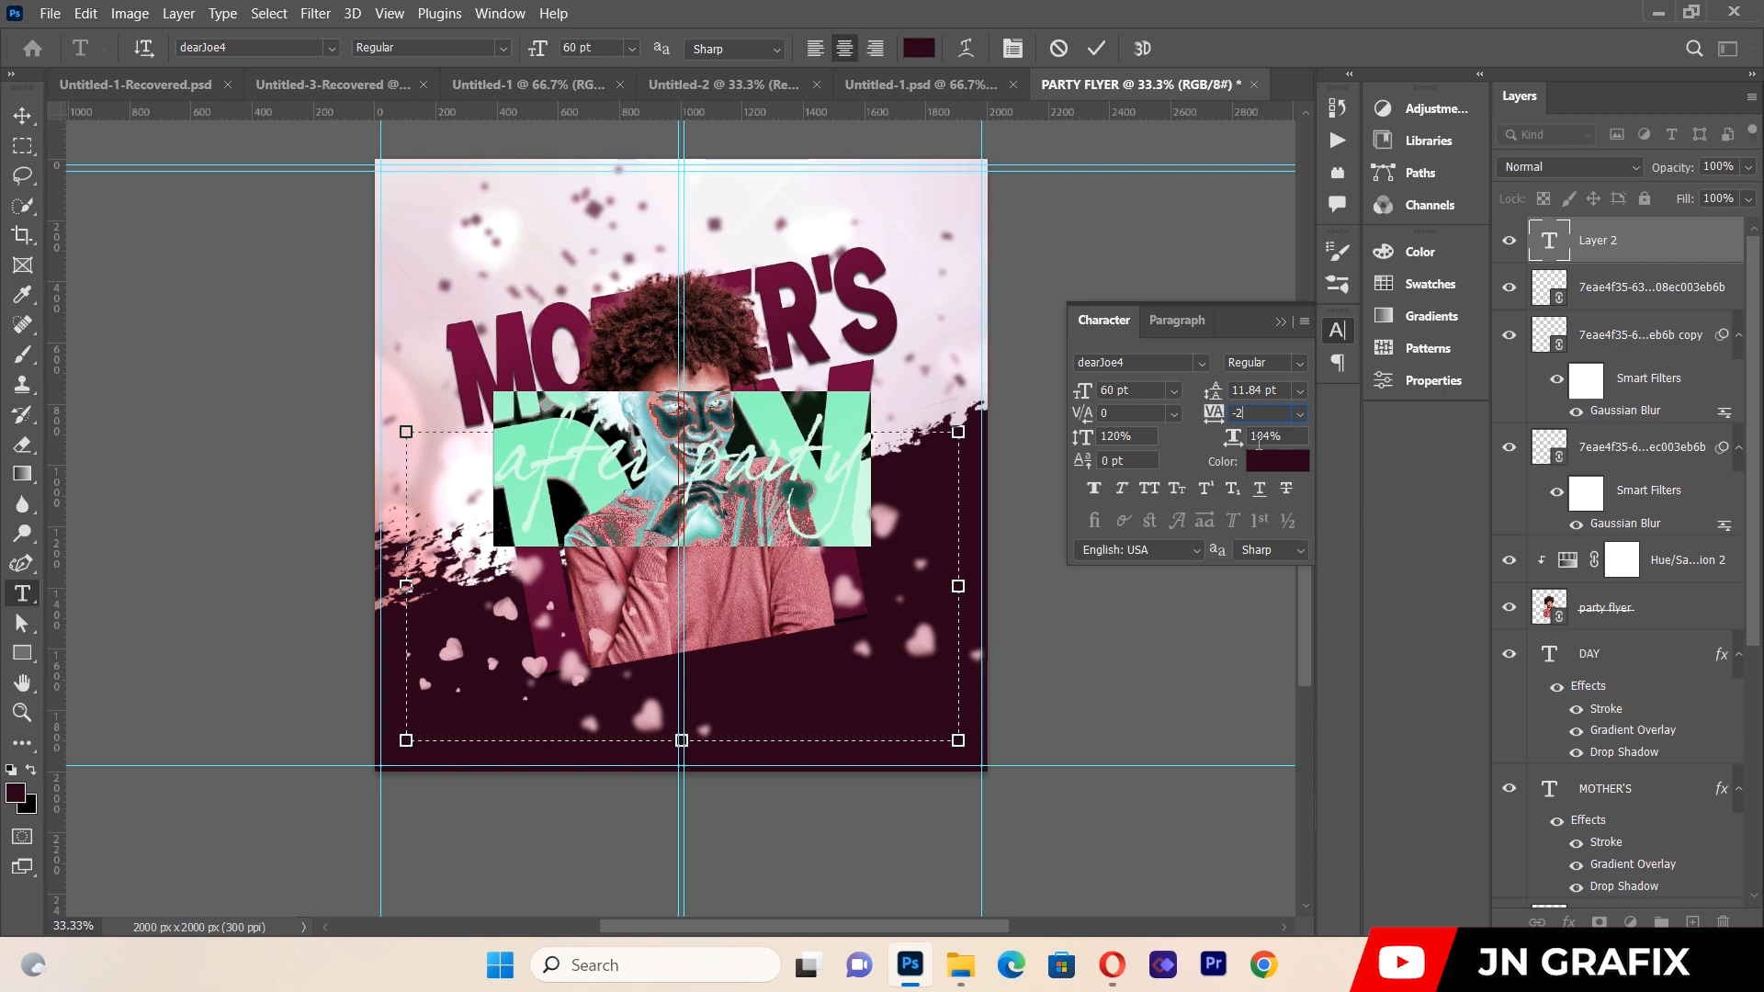
key("BackSpace")
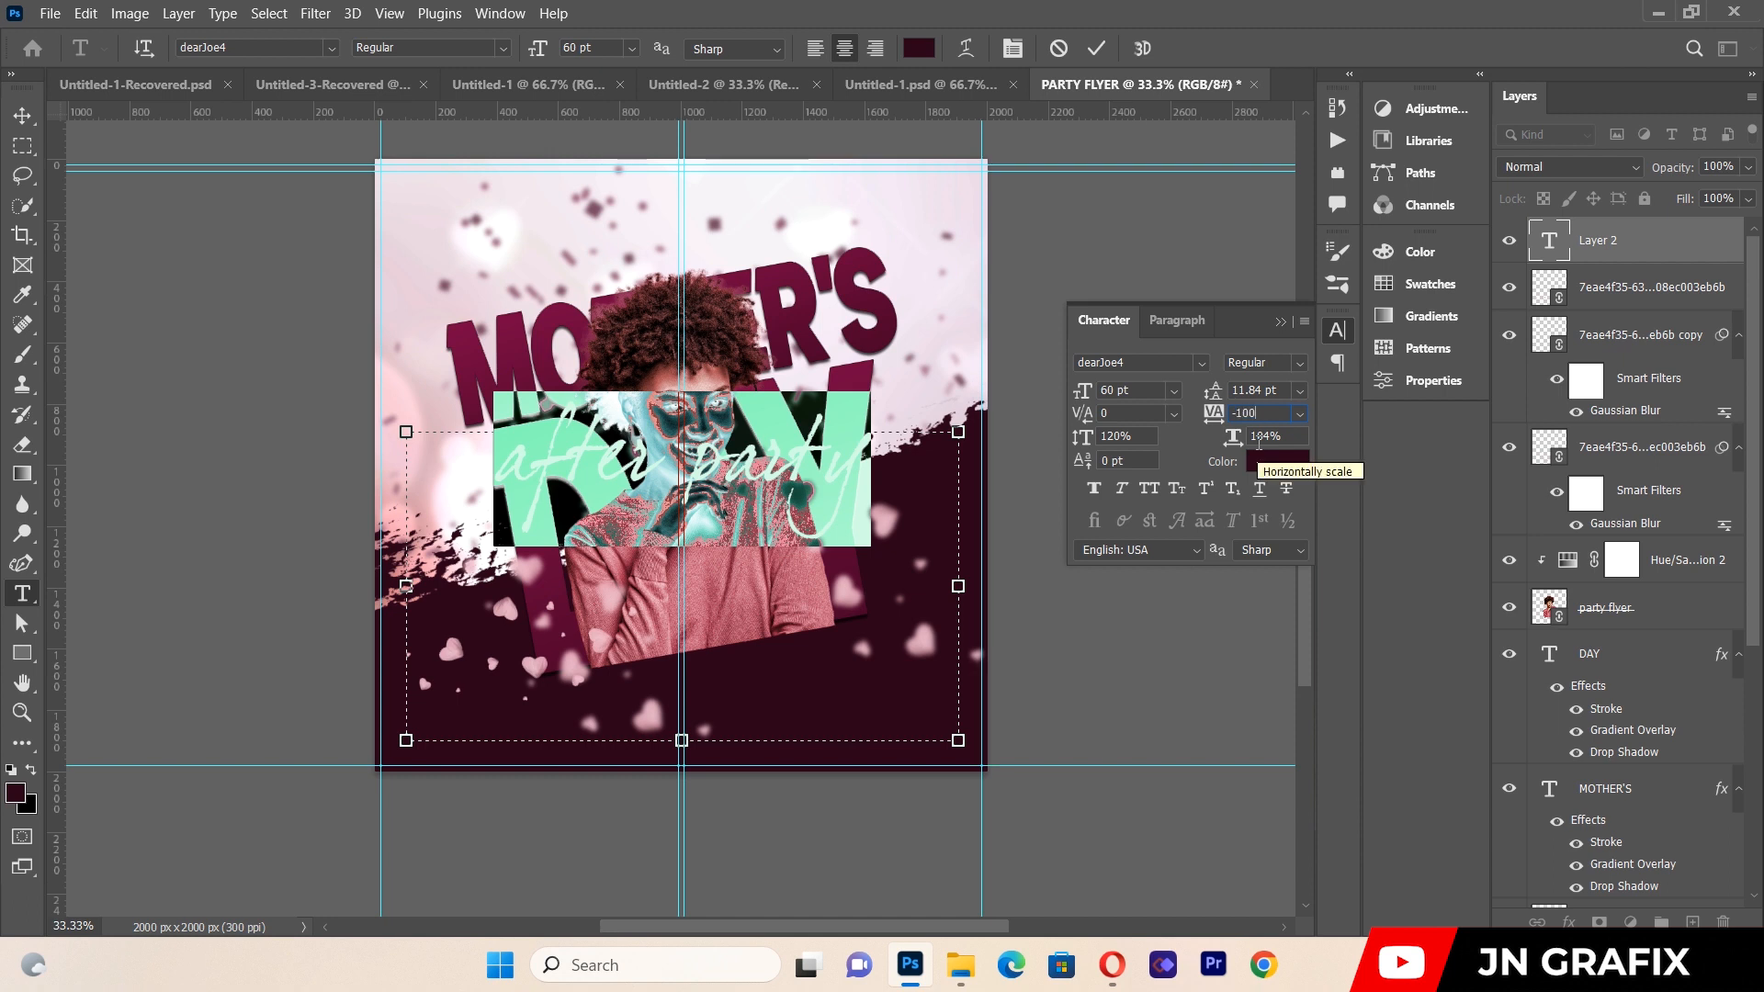
left_click(1208, 232)
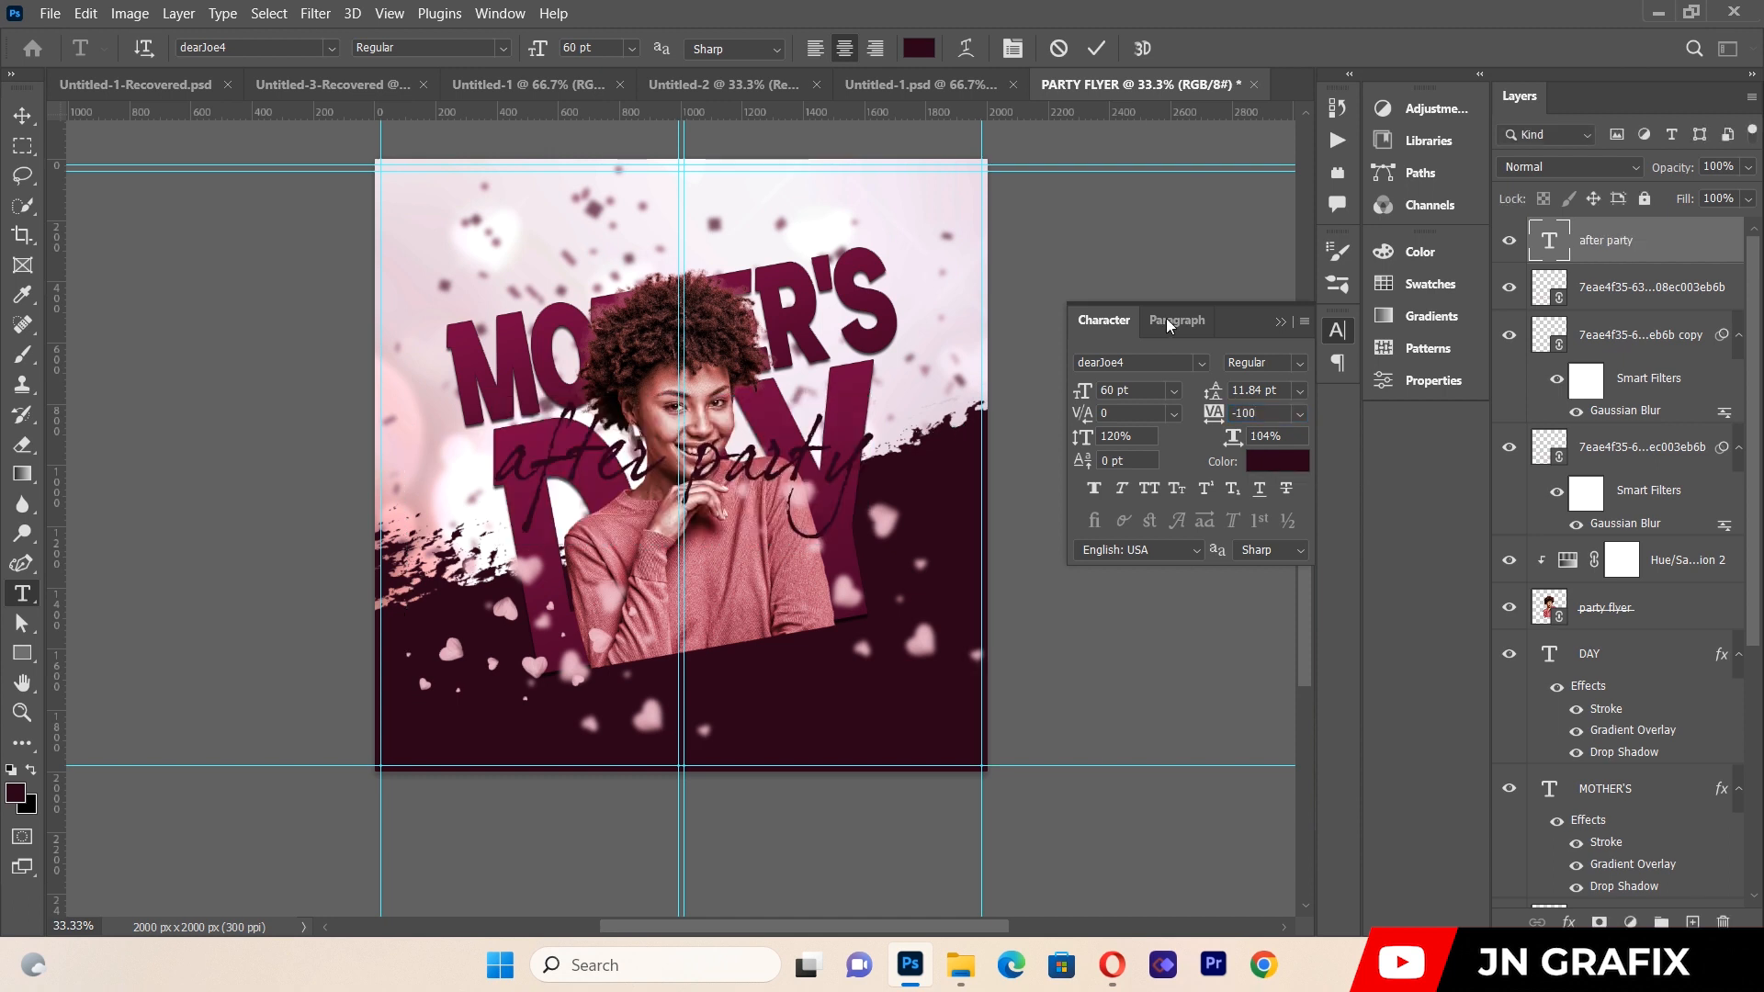
Recolor the whole "after party" text to white (ffffff).
left_click_drag(535, 460, 927, 487)
left_click(1277, 460)
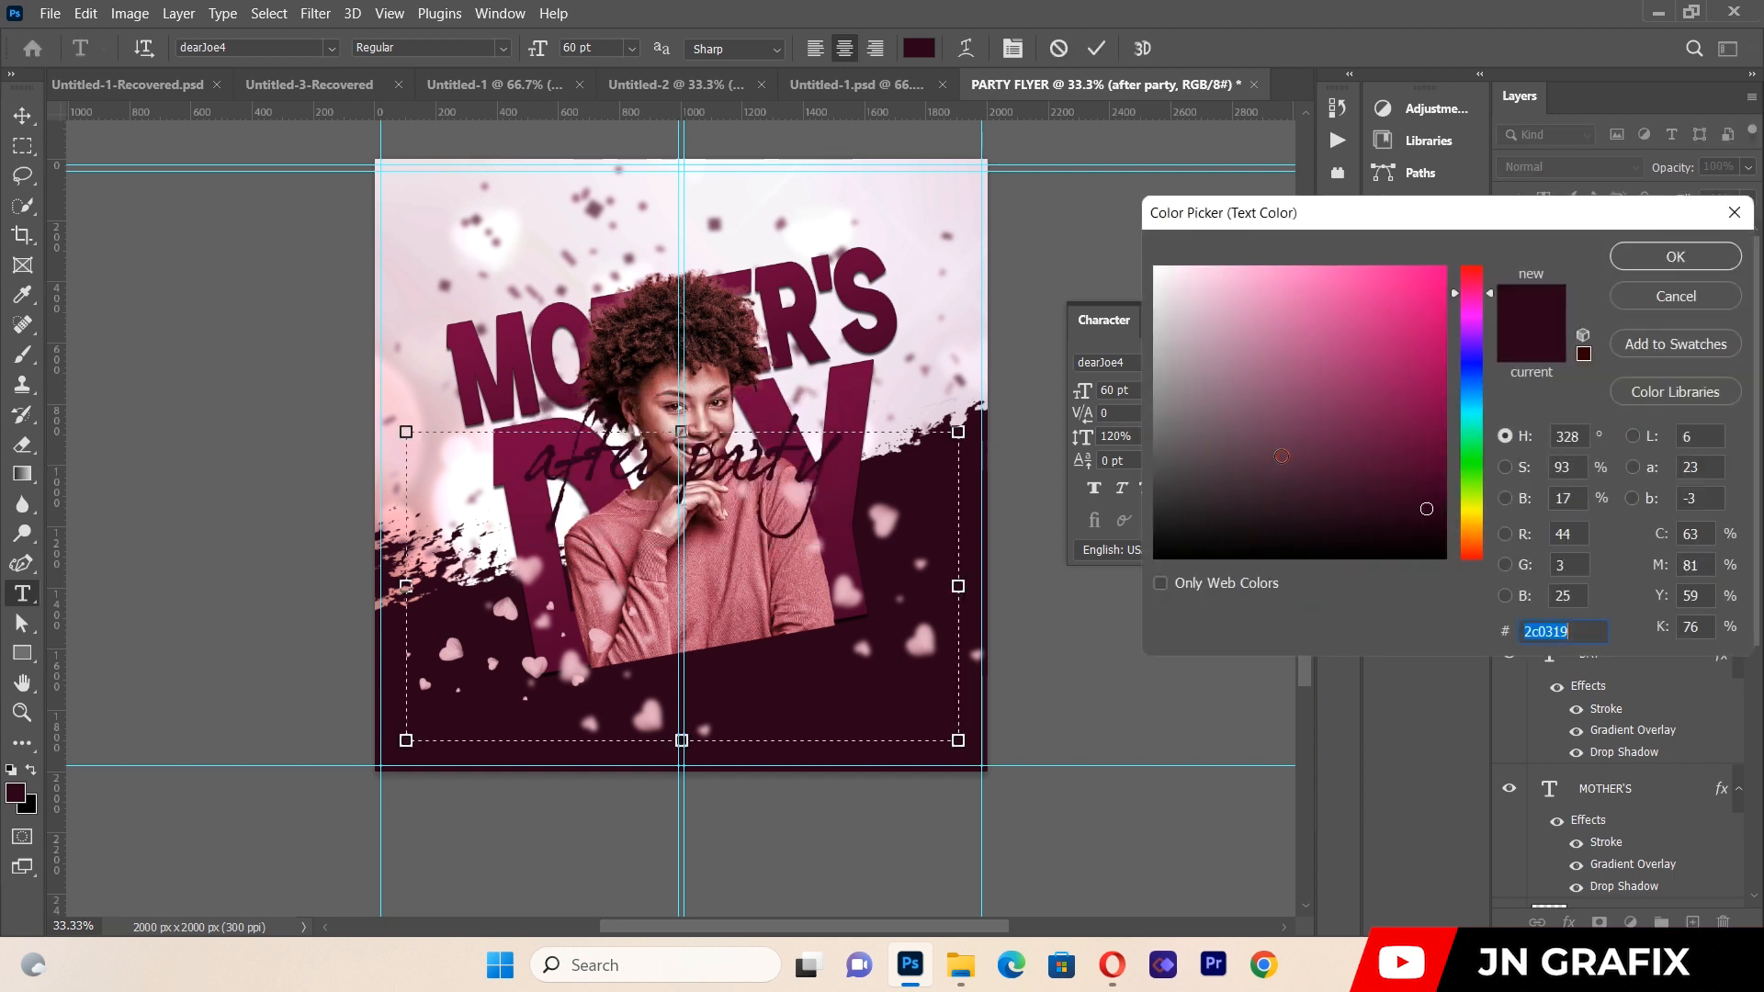
left_click(1157, 267)
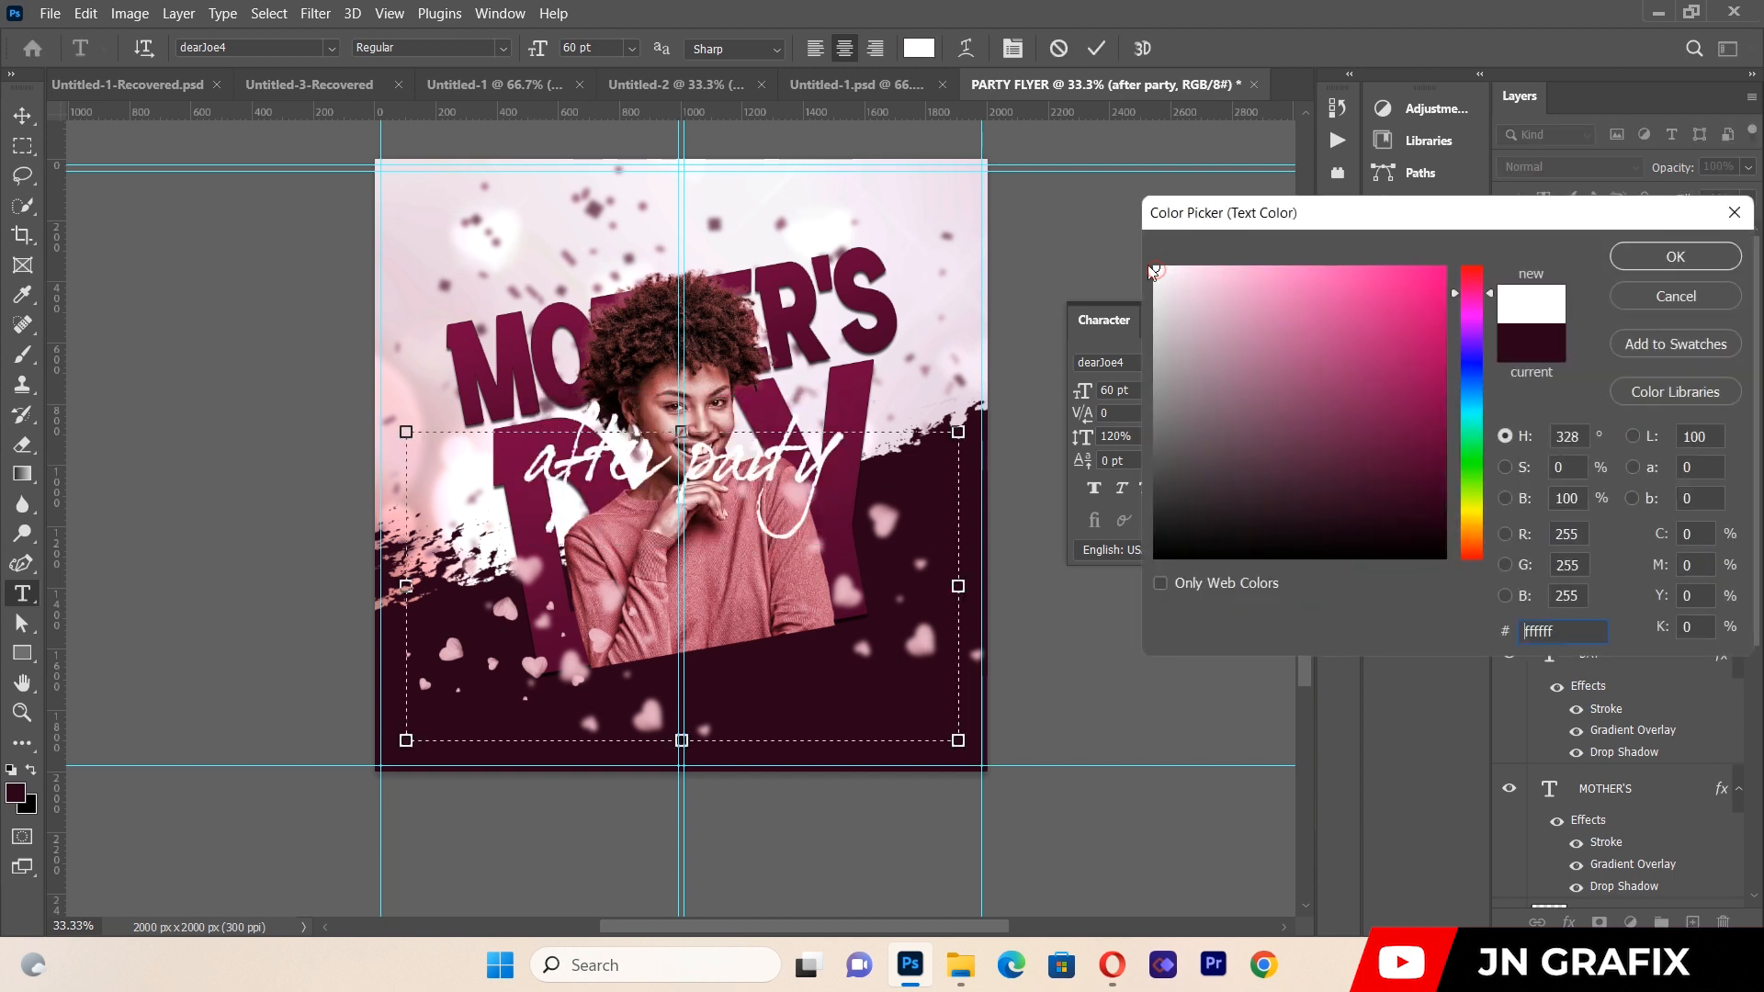
left_click(1648, 257)
Move the white "after party" text down over the woman's torso and apply the placement.
key("ctrl+t")
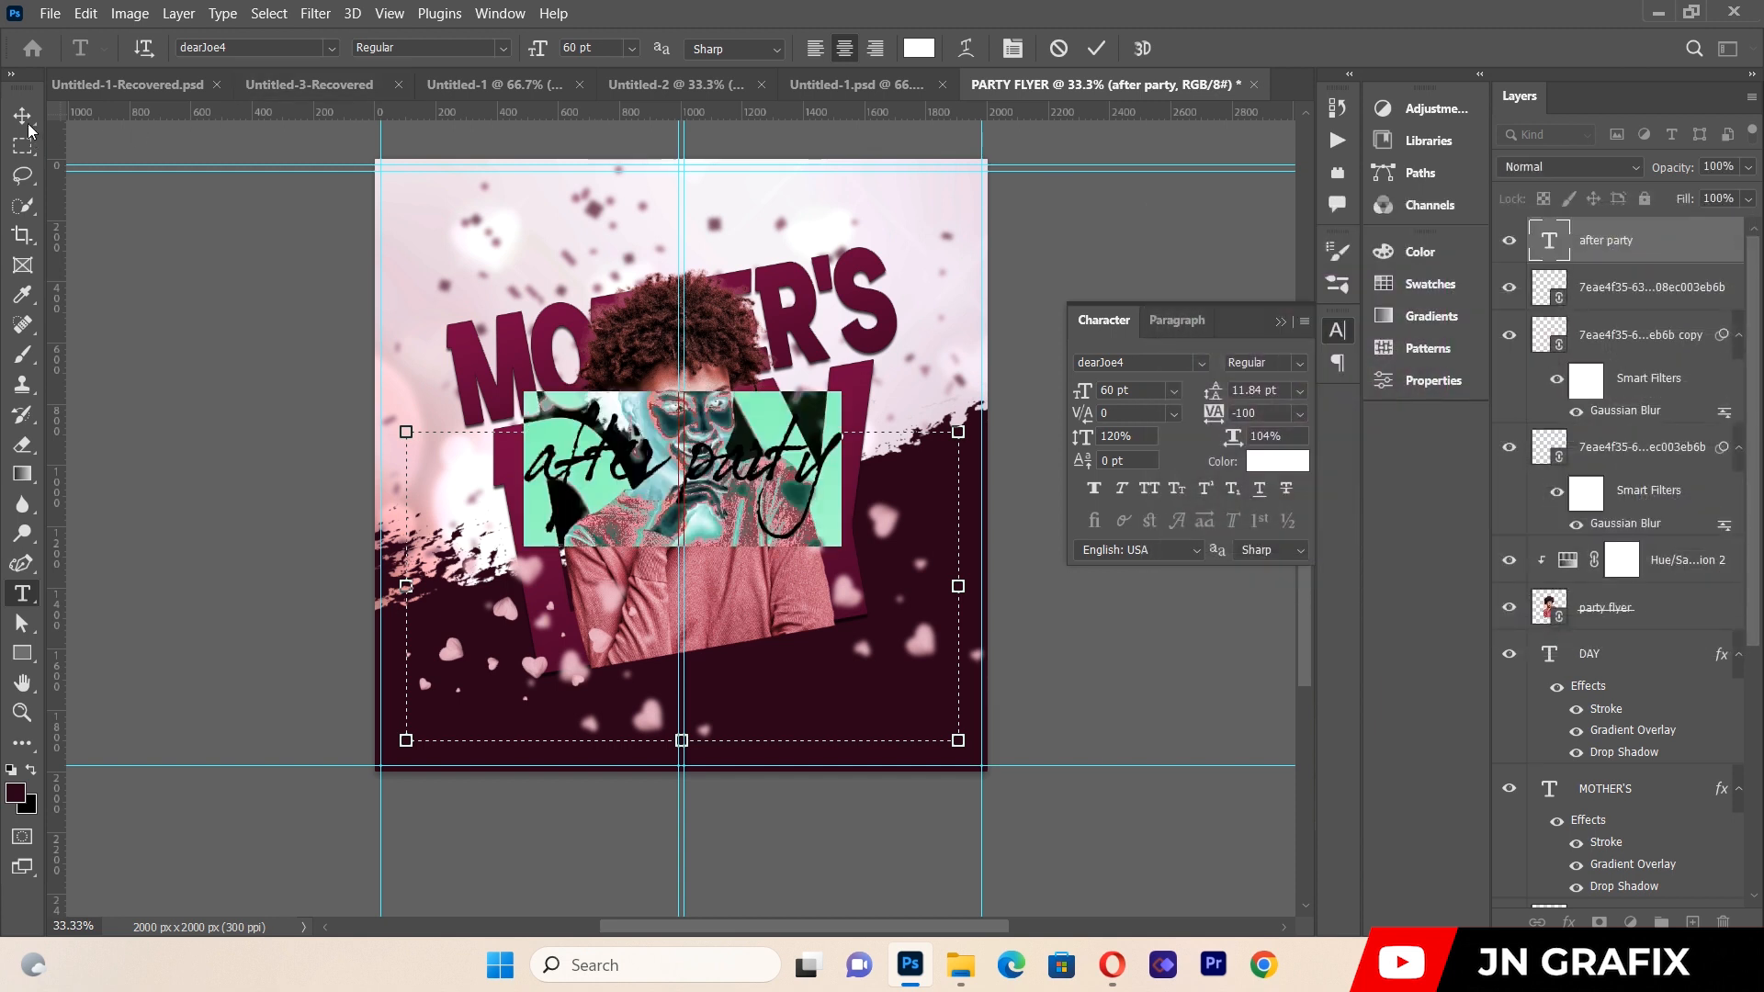
left_click_drag(609, 468, 616, 558)
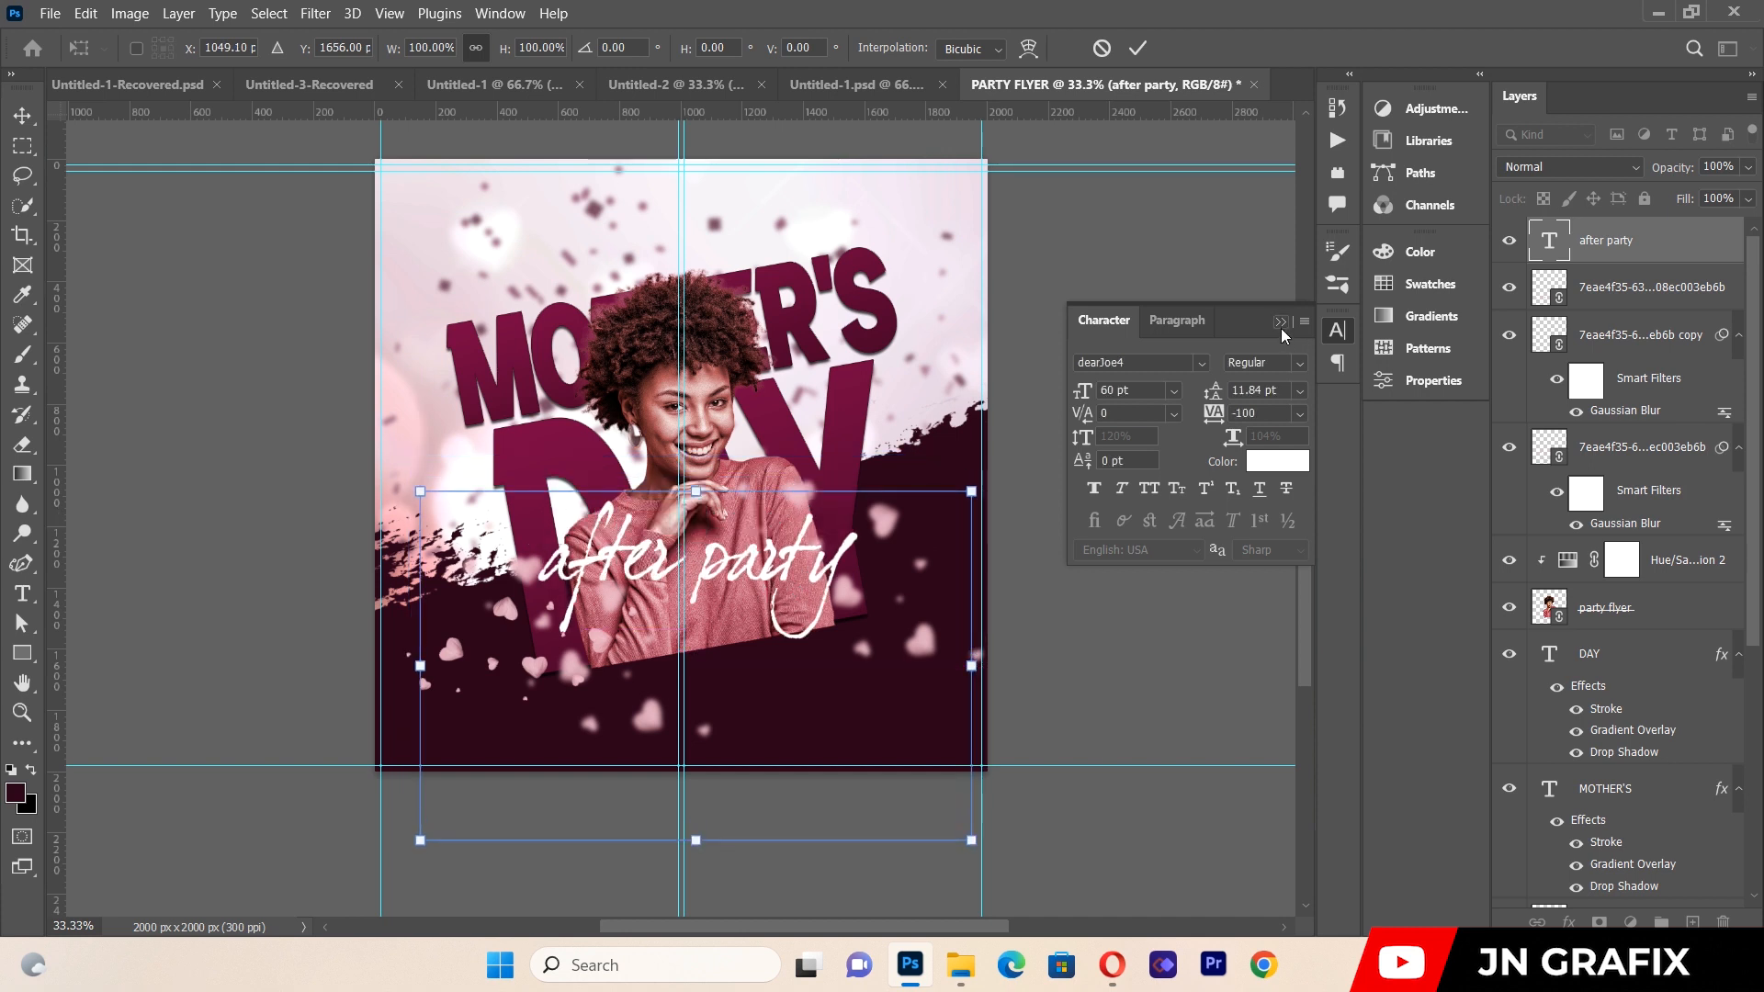
left_click(1279, 322)
left_click(21, 116)
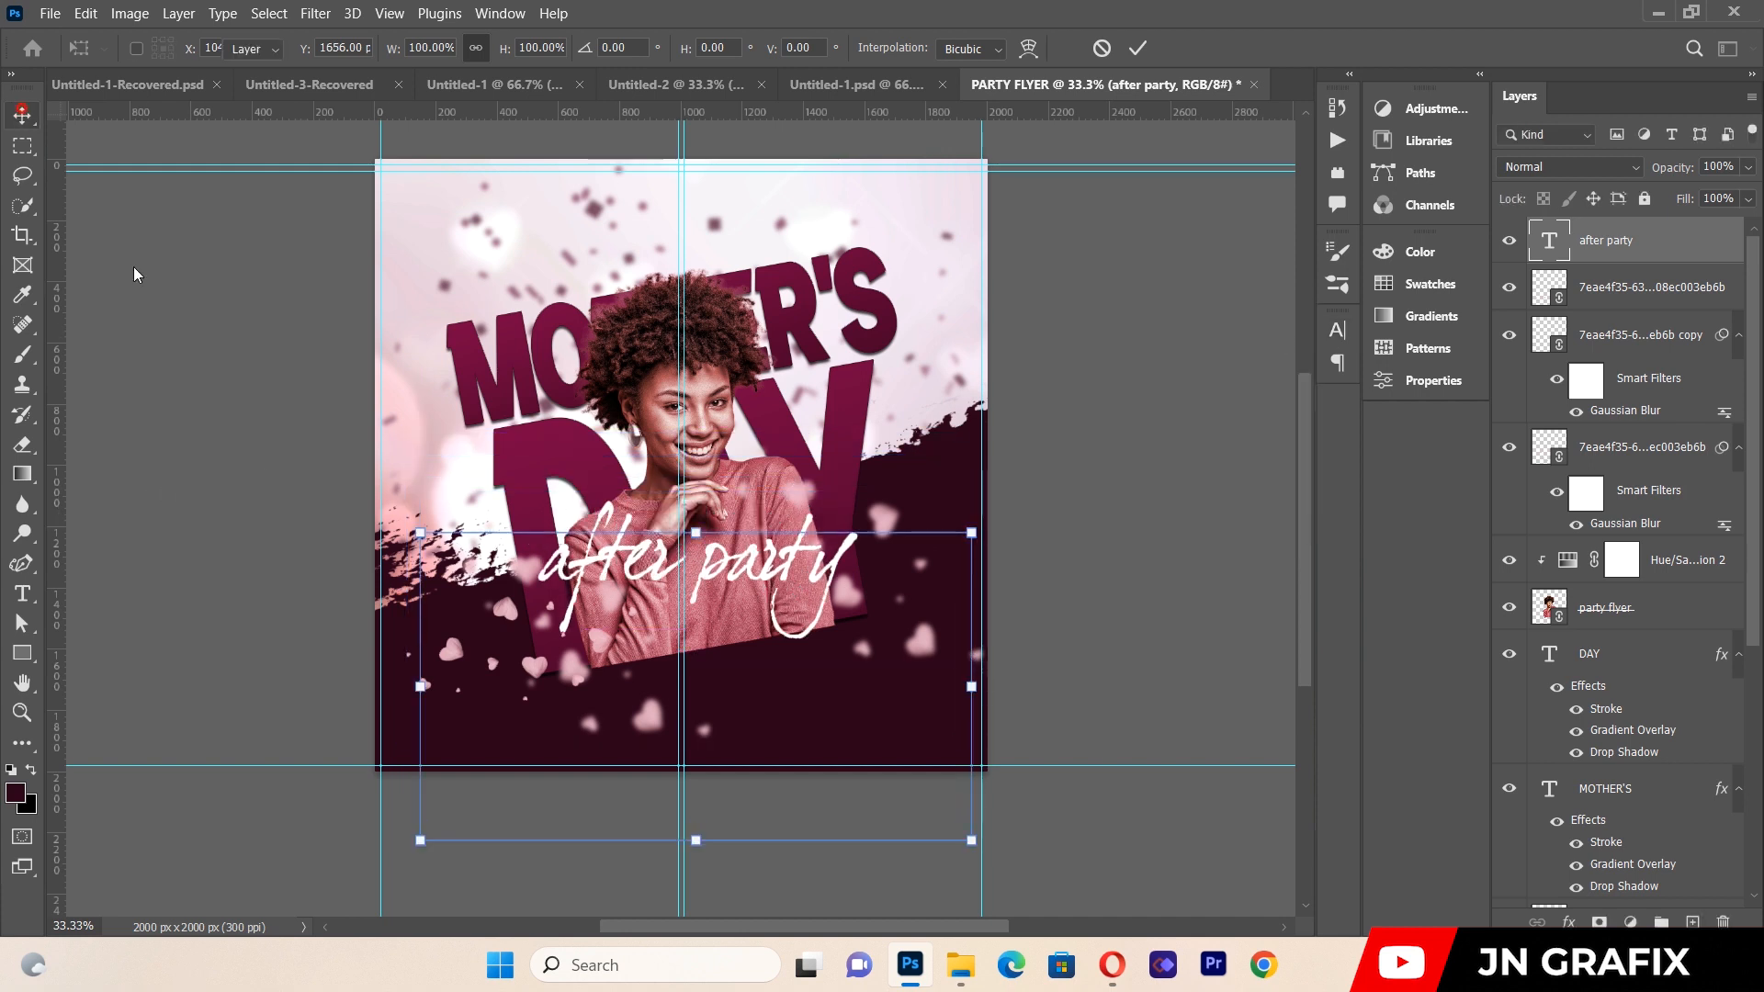
left_click(248, 459)
left_click_drag(1748, 400, 1750, 366)
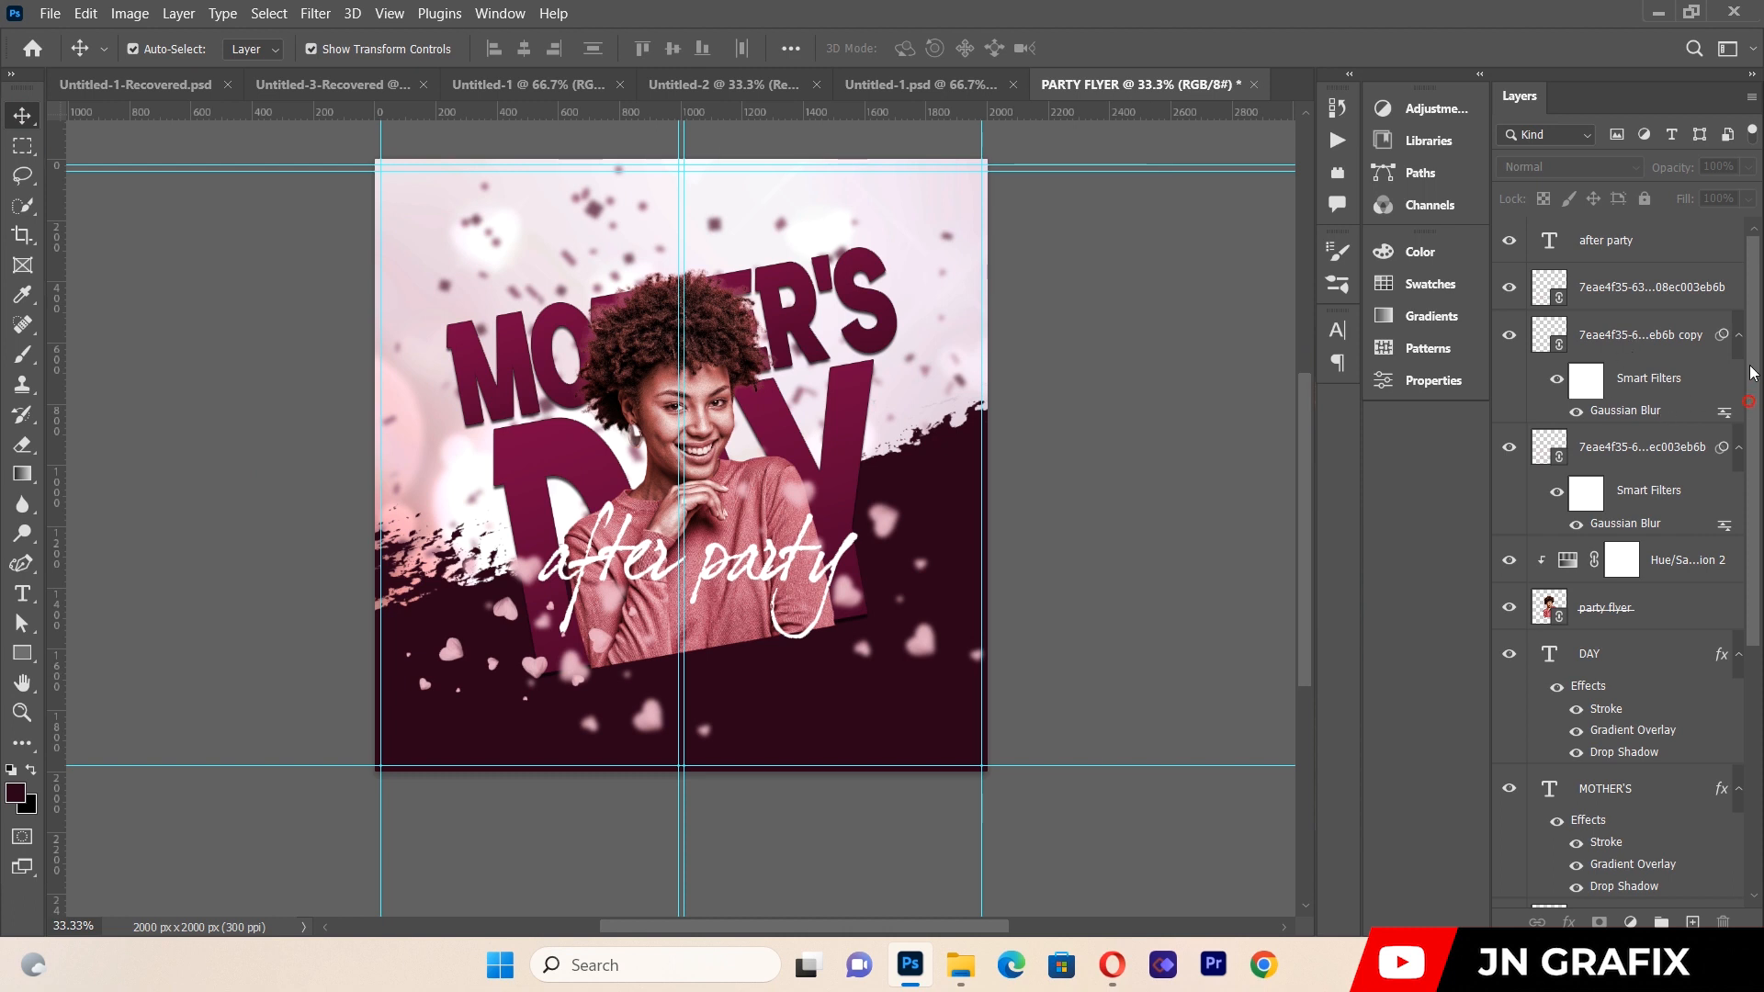
Add an Outer Glow to the "after party" layer with 79% opacity and adjust its spread and size slightly.
left_click(1606, 244)
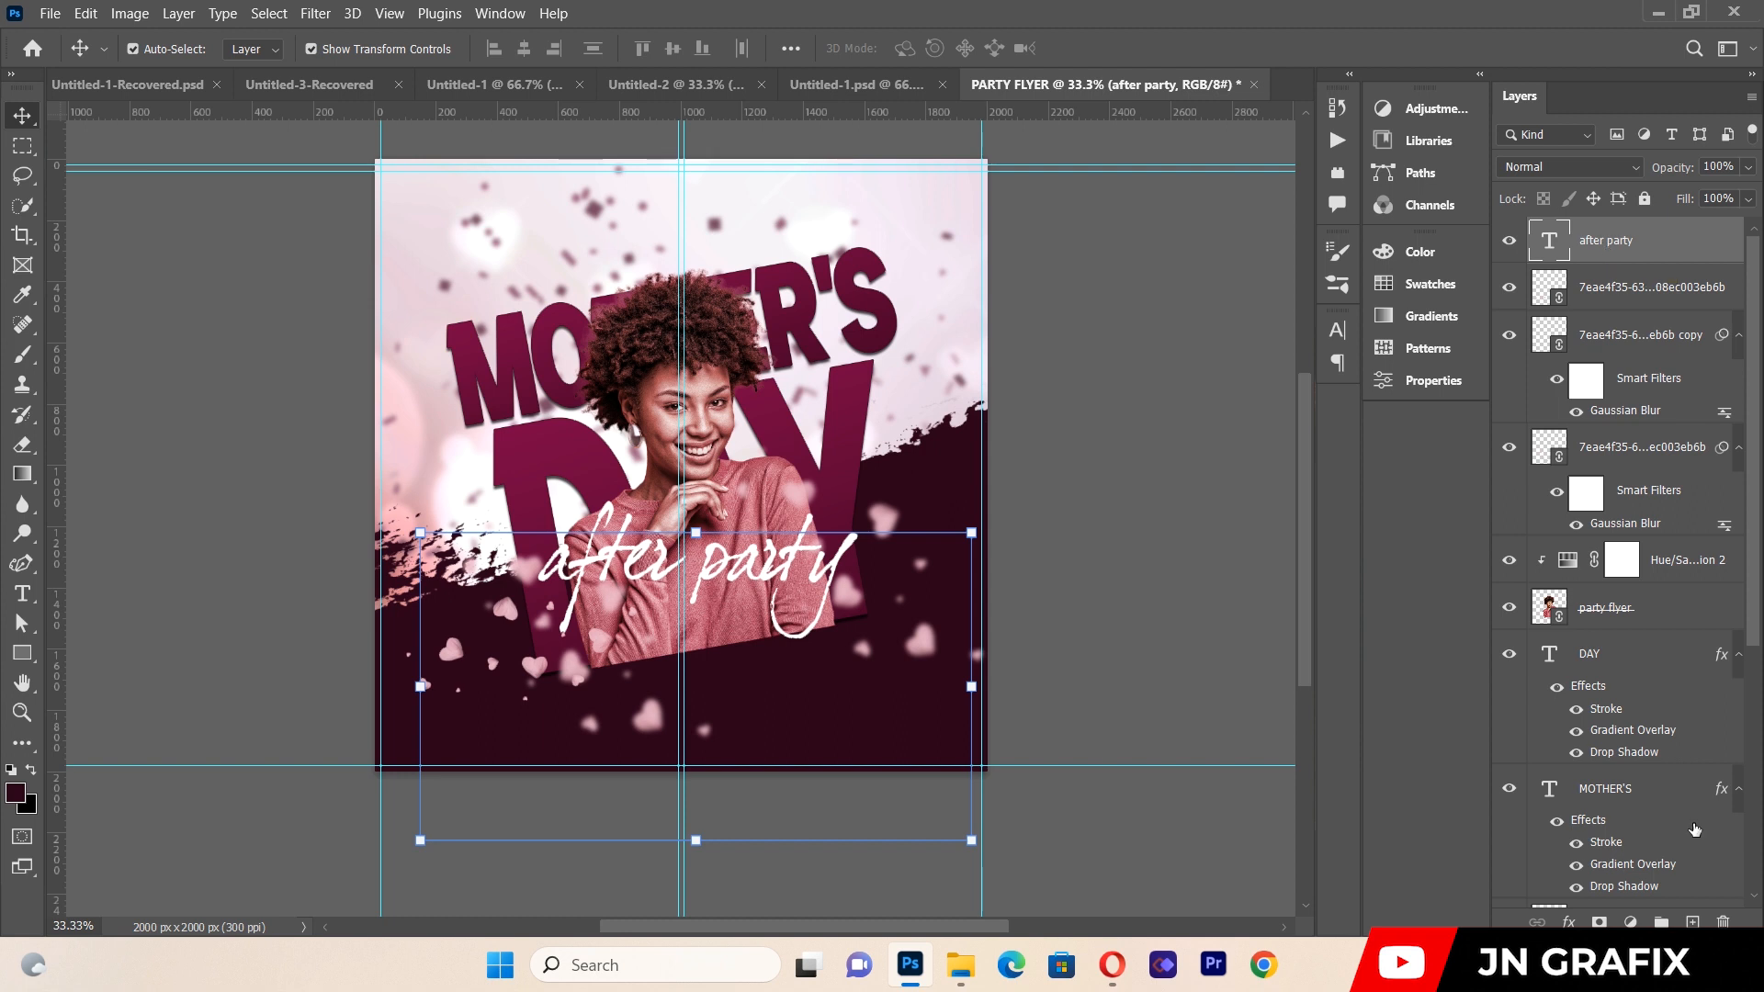
left_click(1568, 921)
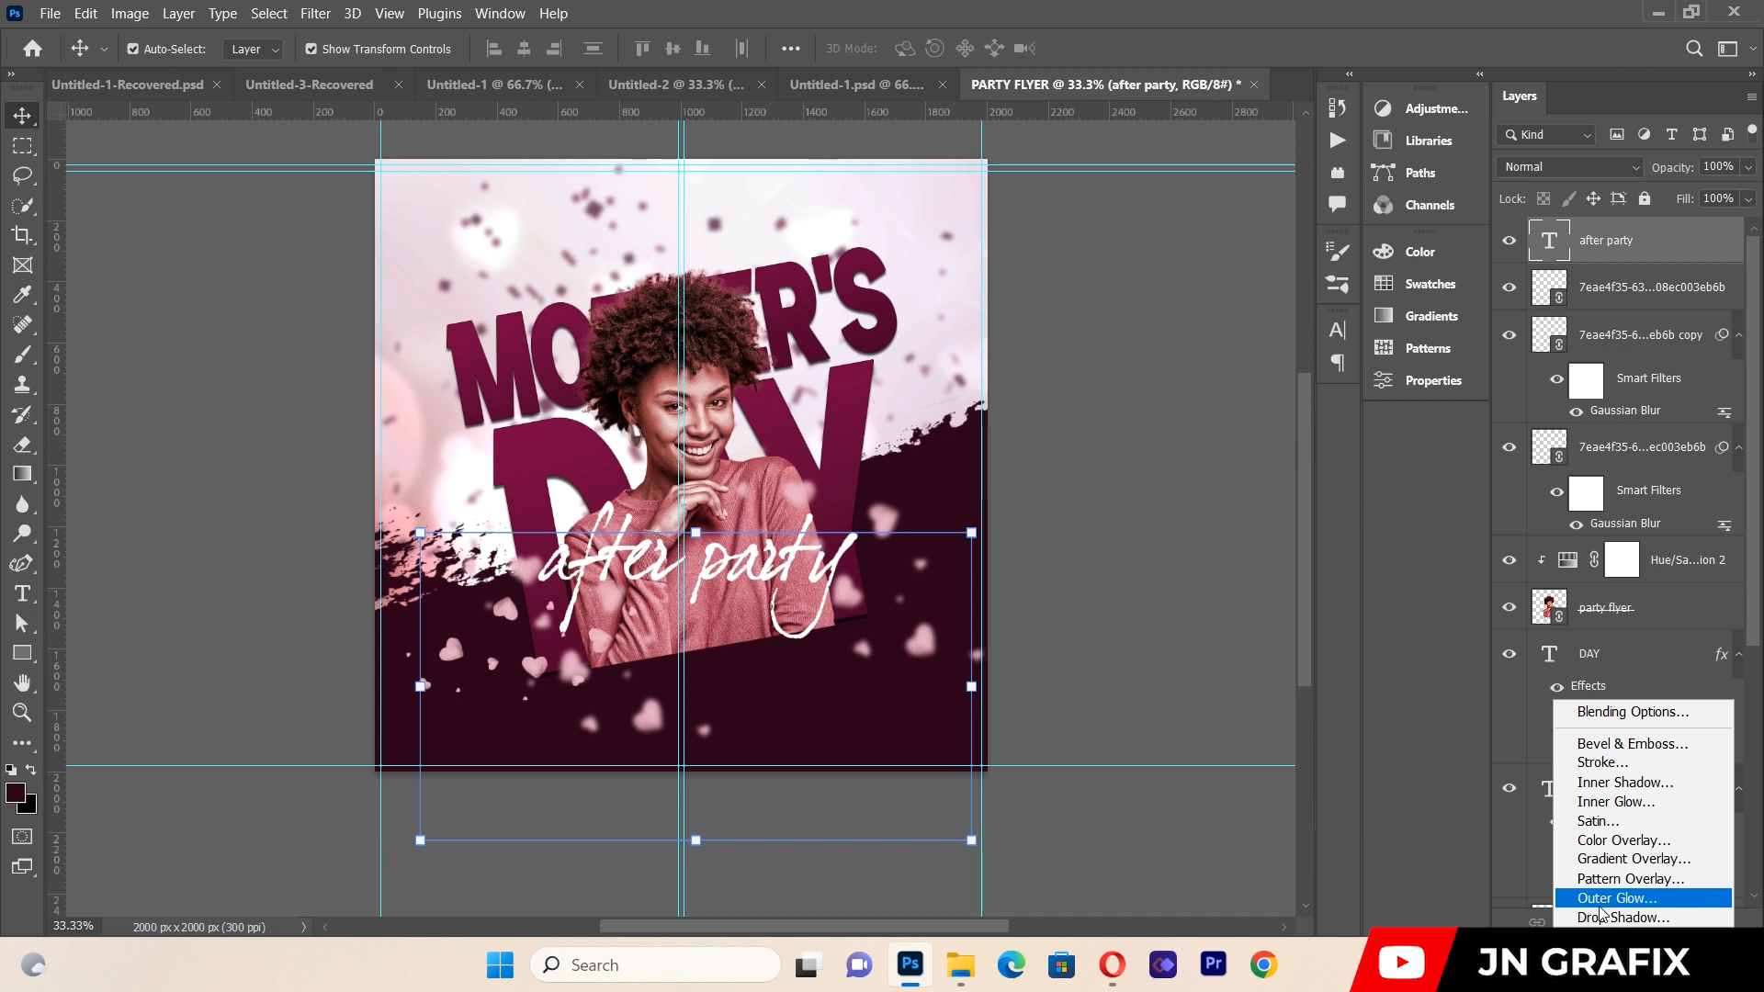
left_click(1599, 907)
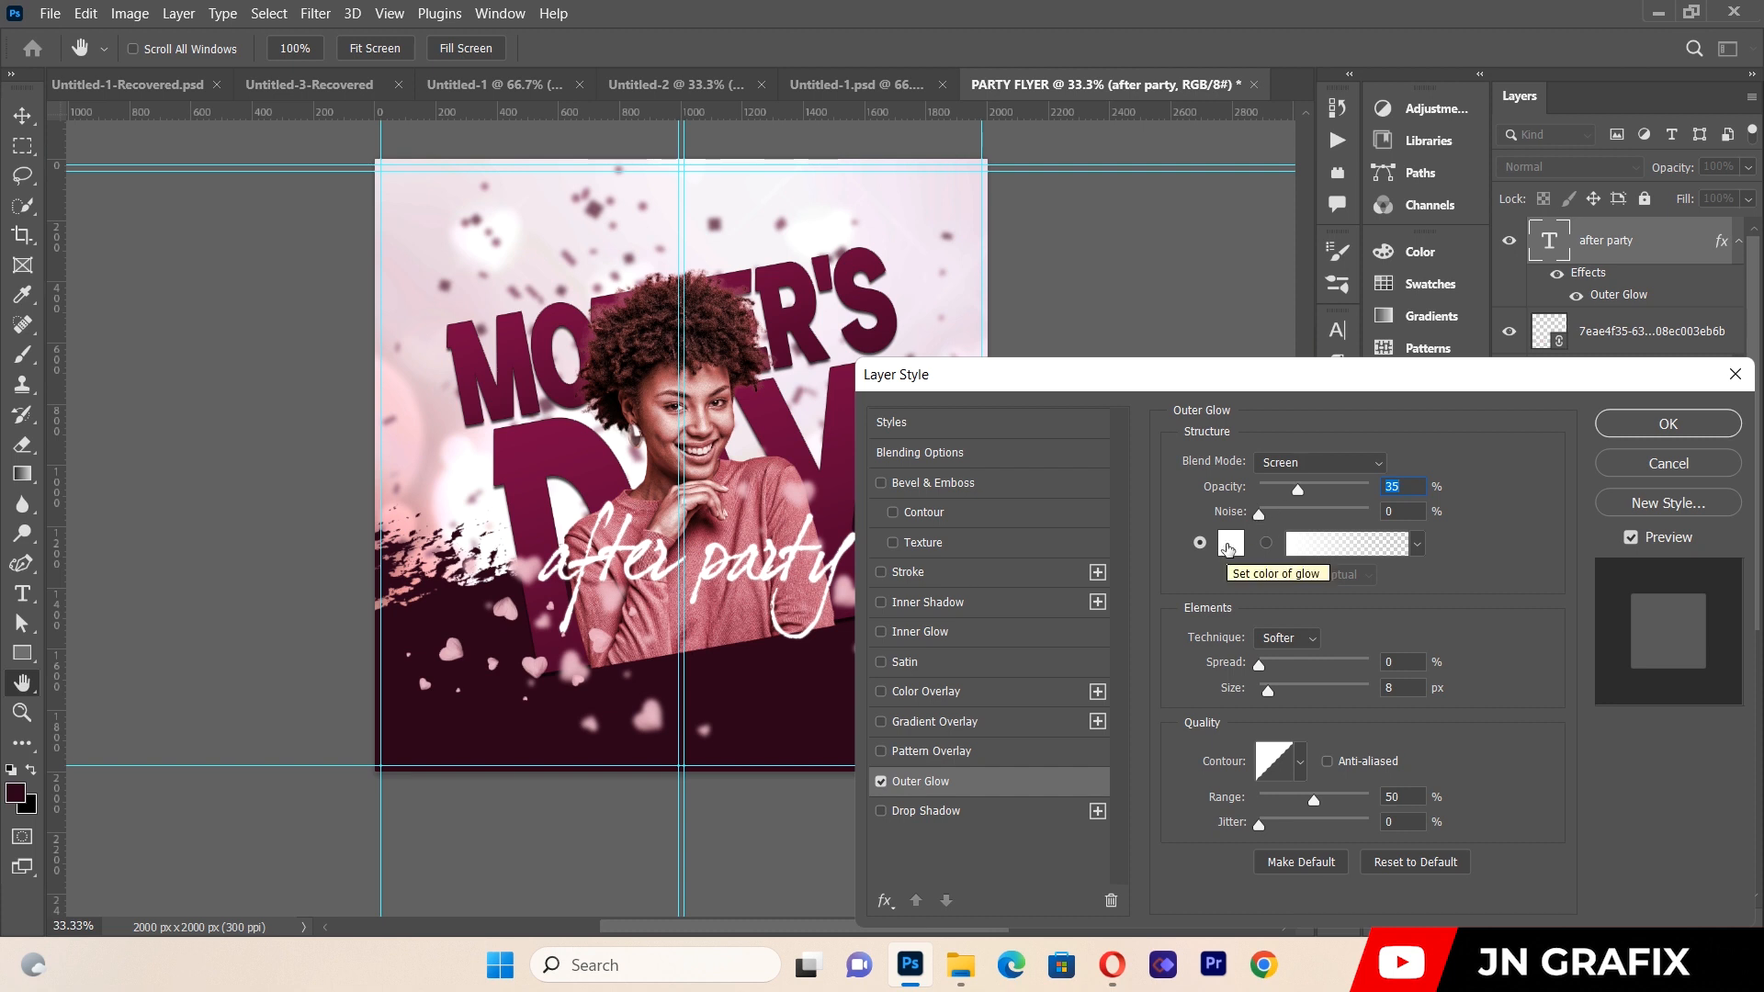
left_click_drag(1297, 489, 1347, 488)
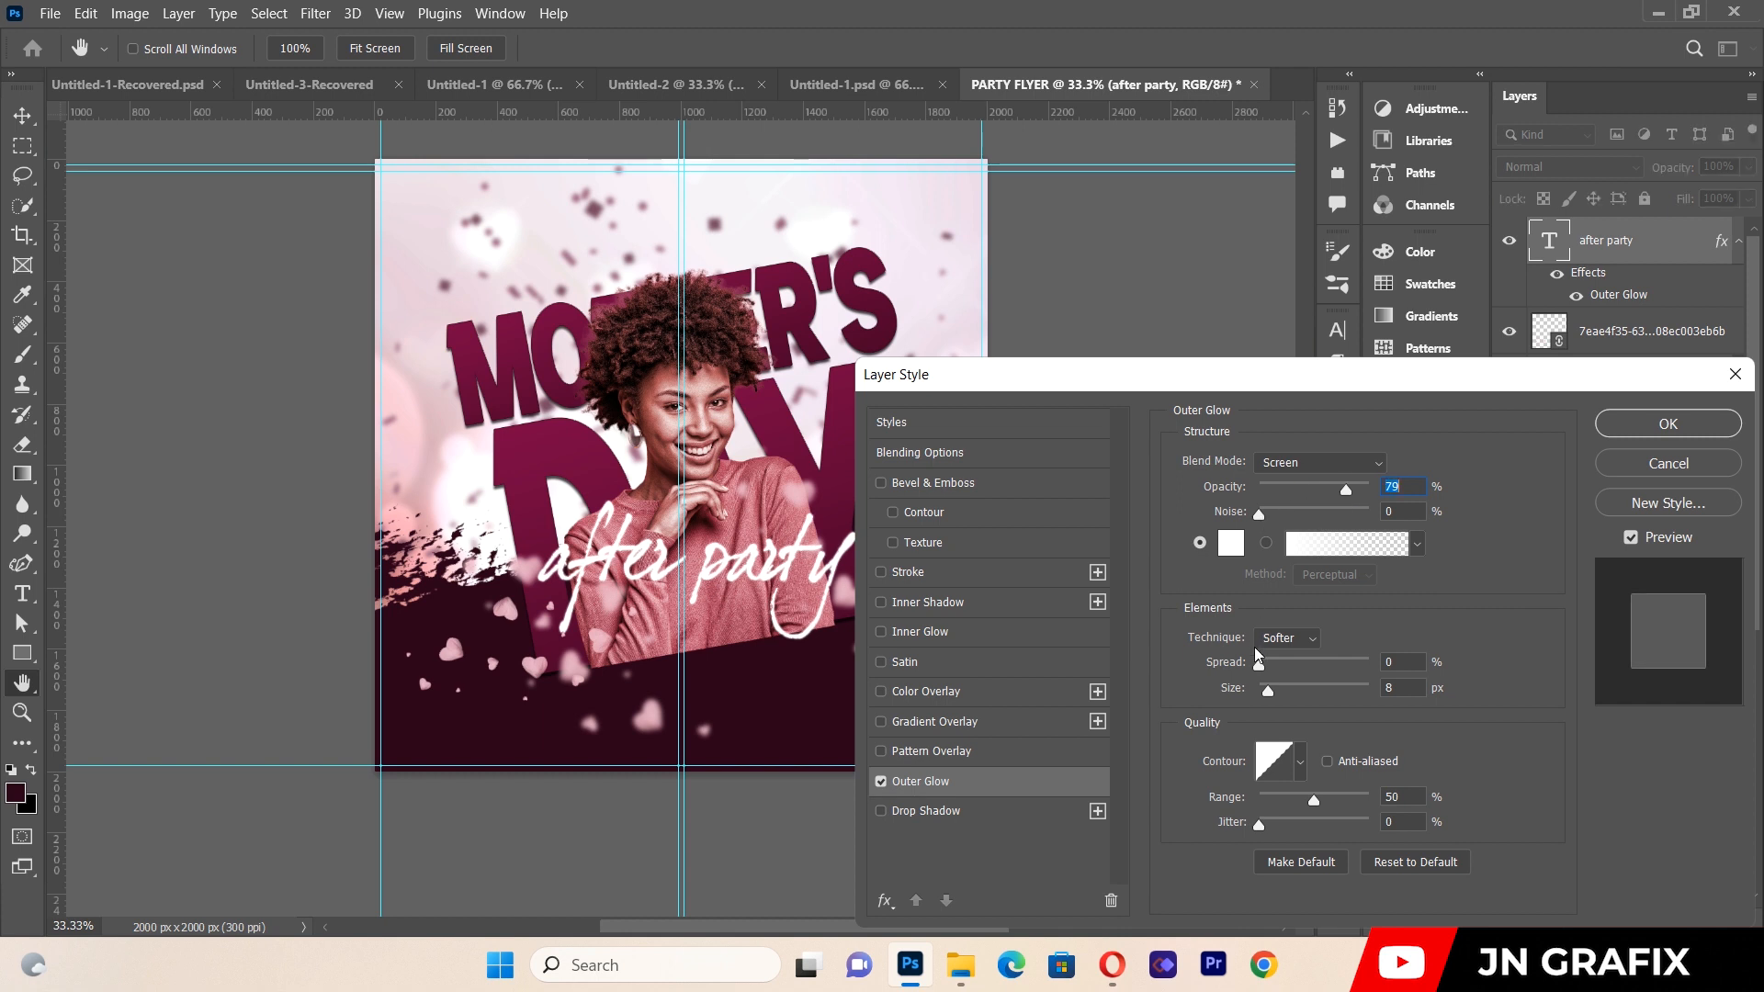
left_click_drag(1261, 661, 1271, 687)
left_click(1631, 426)
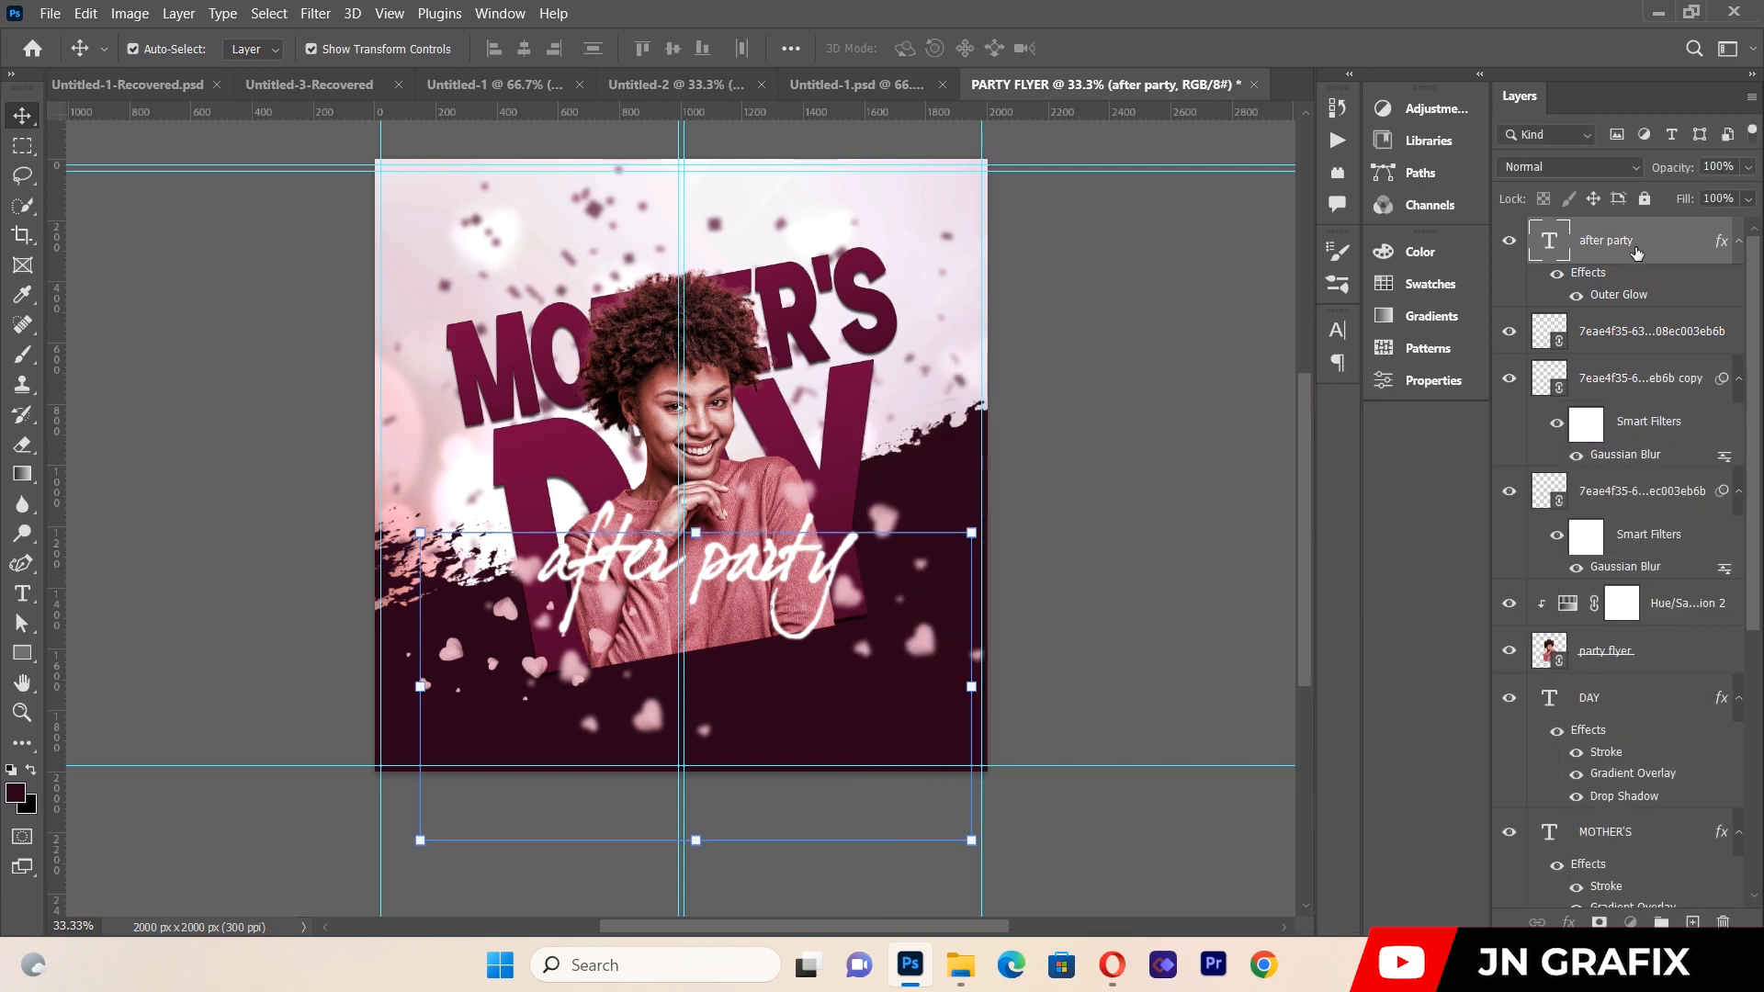
Add a Drop Shadow to the "after party" layer with a size of 4 px.
left_click(1571, 921)
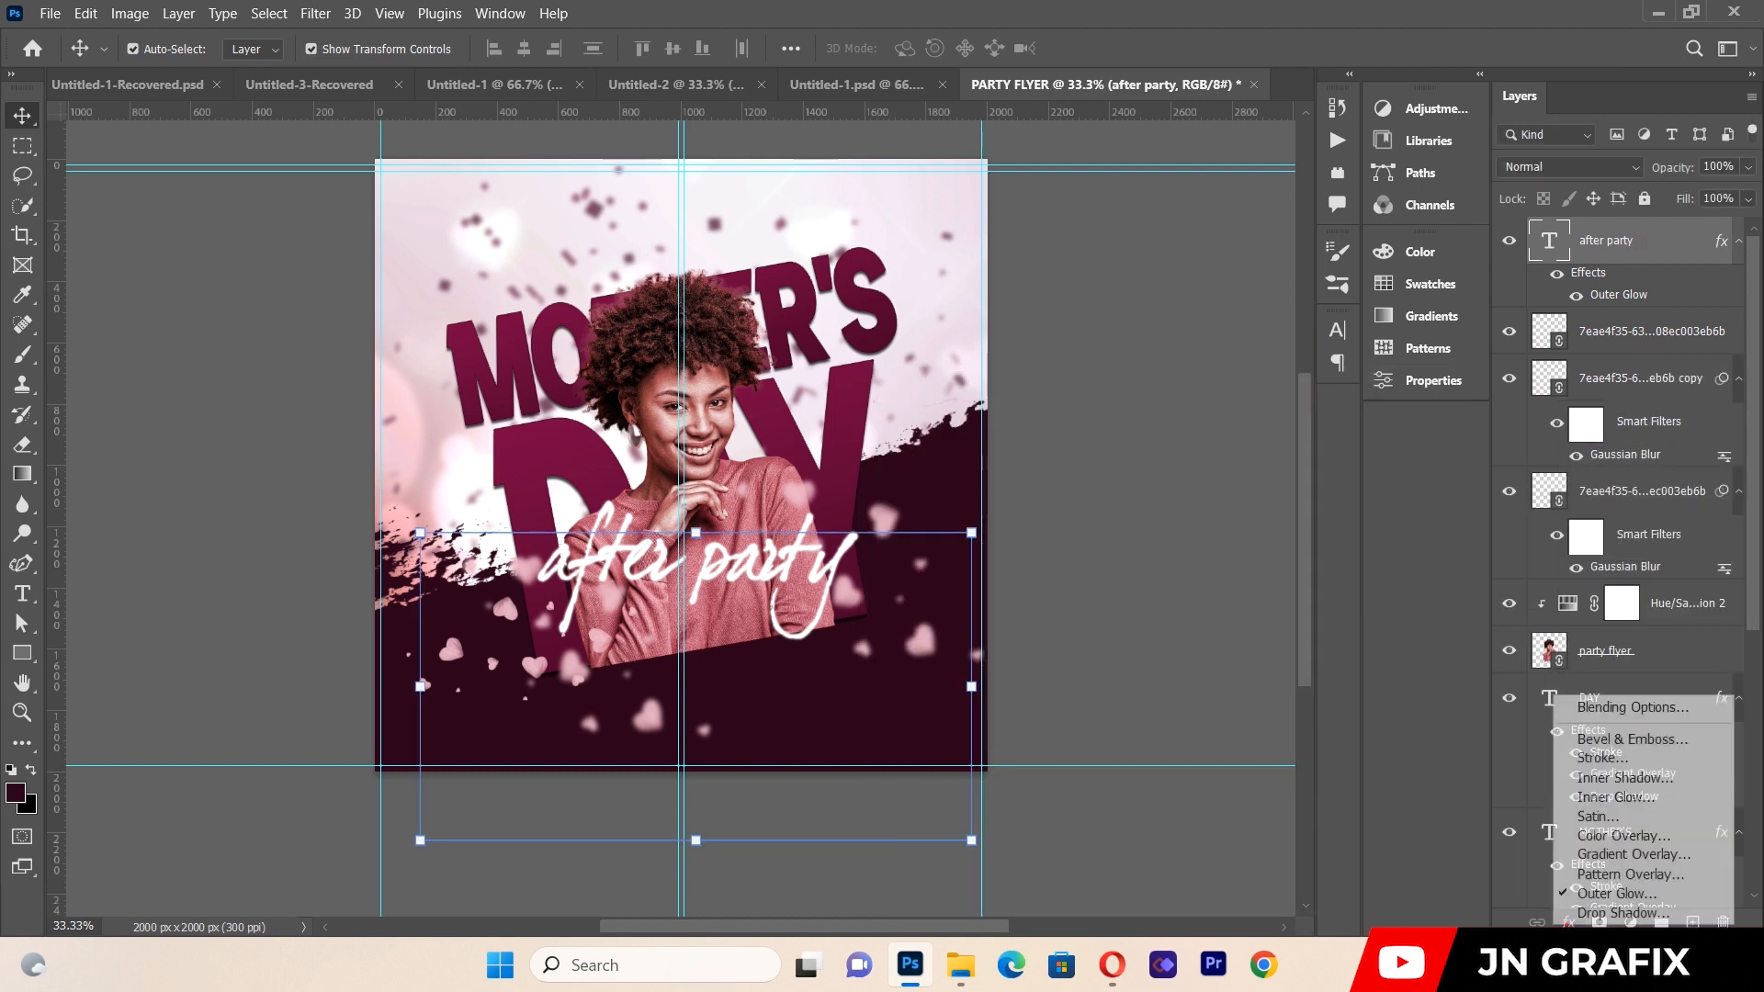
left_click(1586, 917)
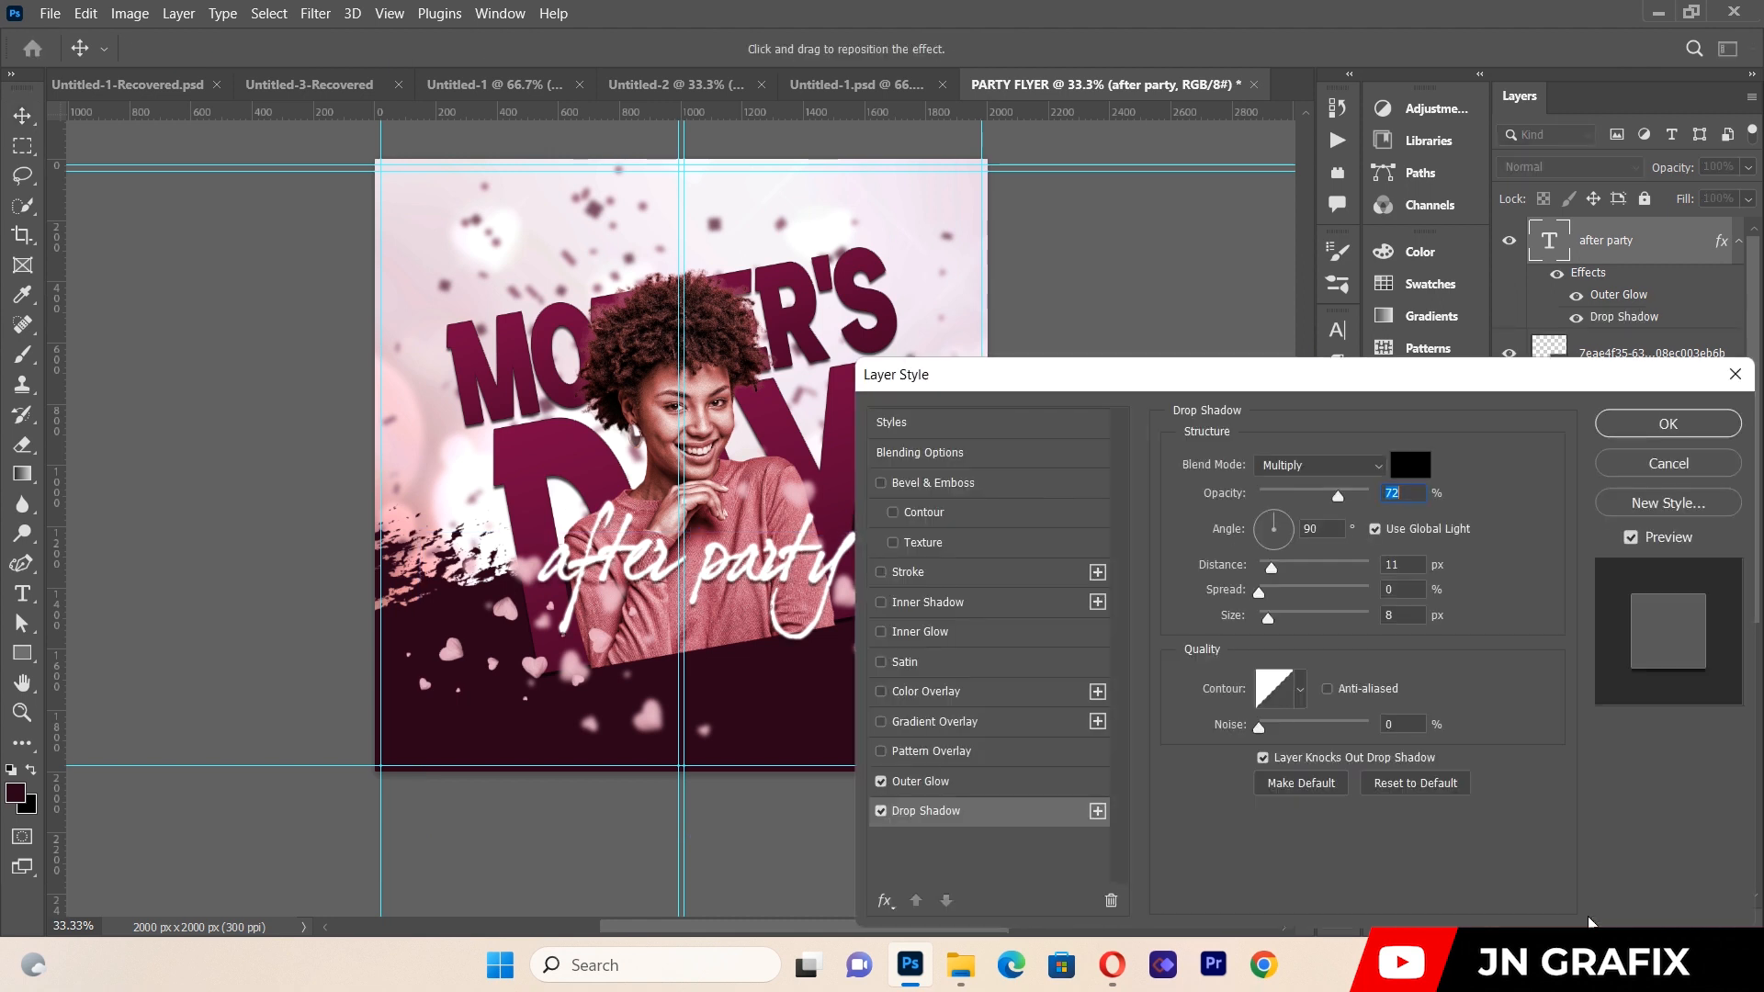
left_click_drag(1268, 619, 1268, 618)
left_click(1264, 619)
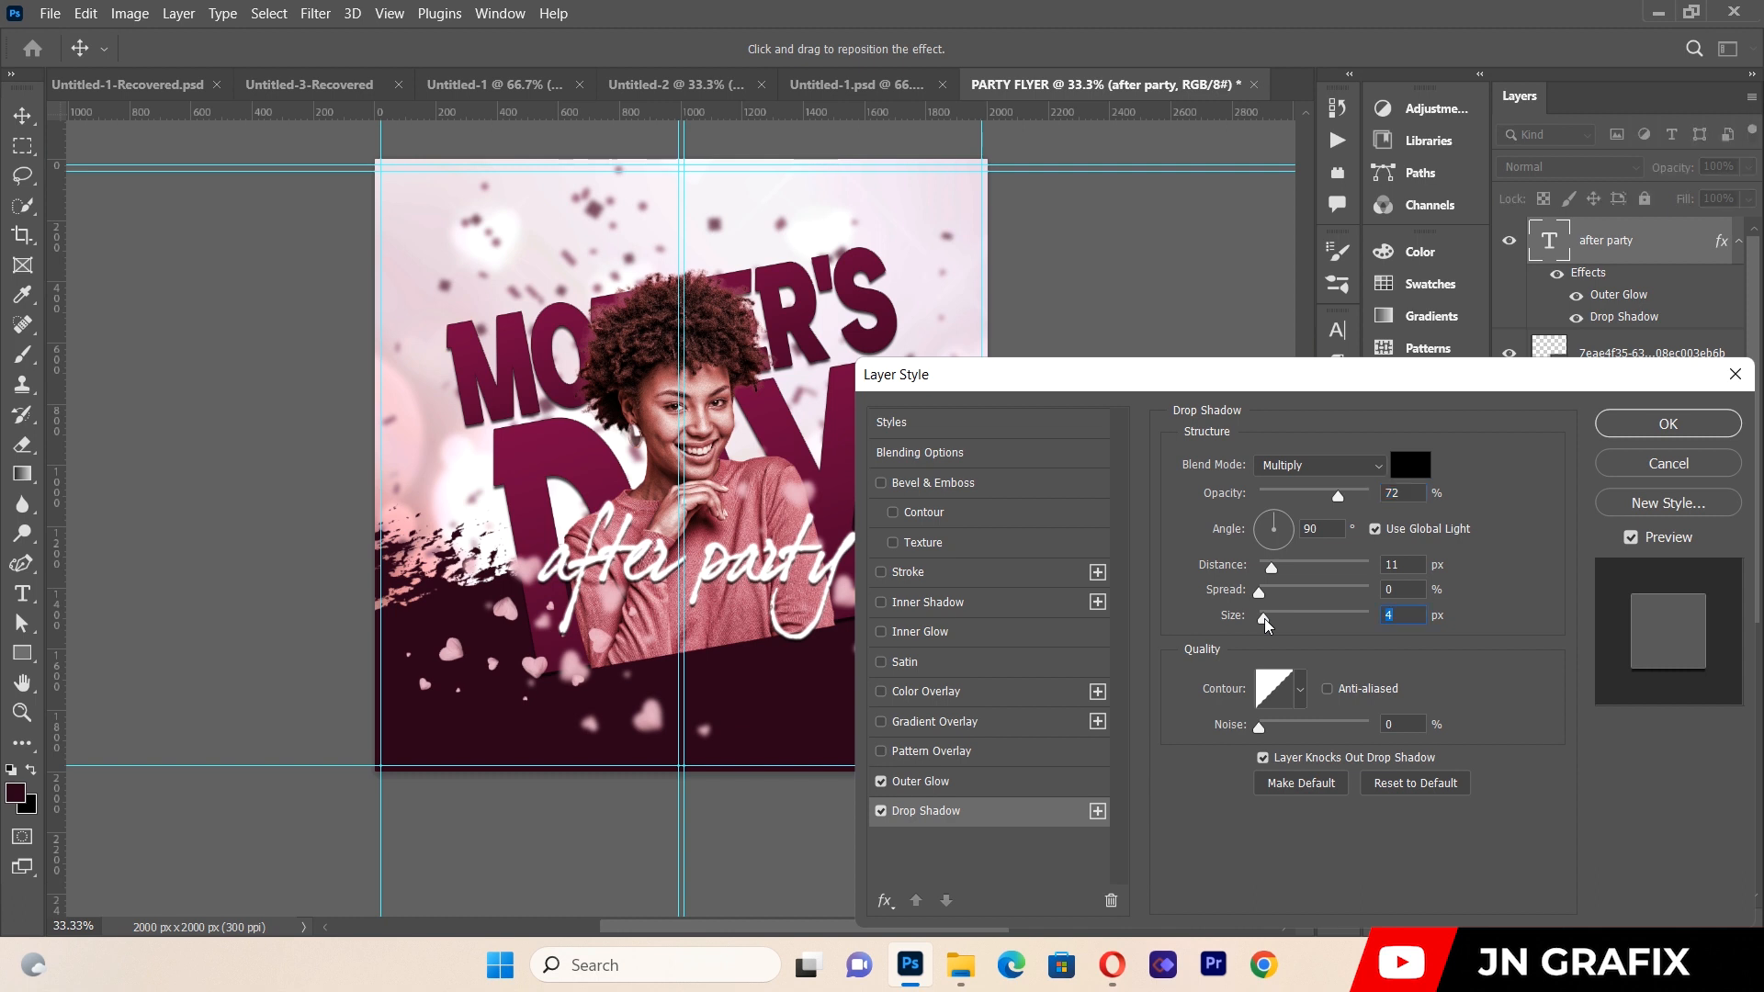
left_click(1667, 423)
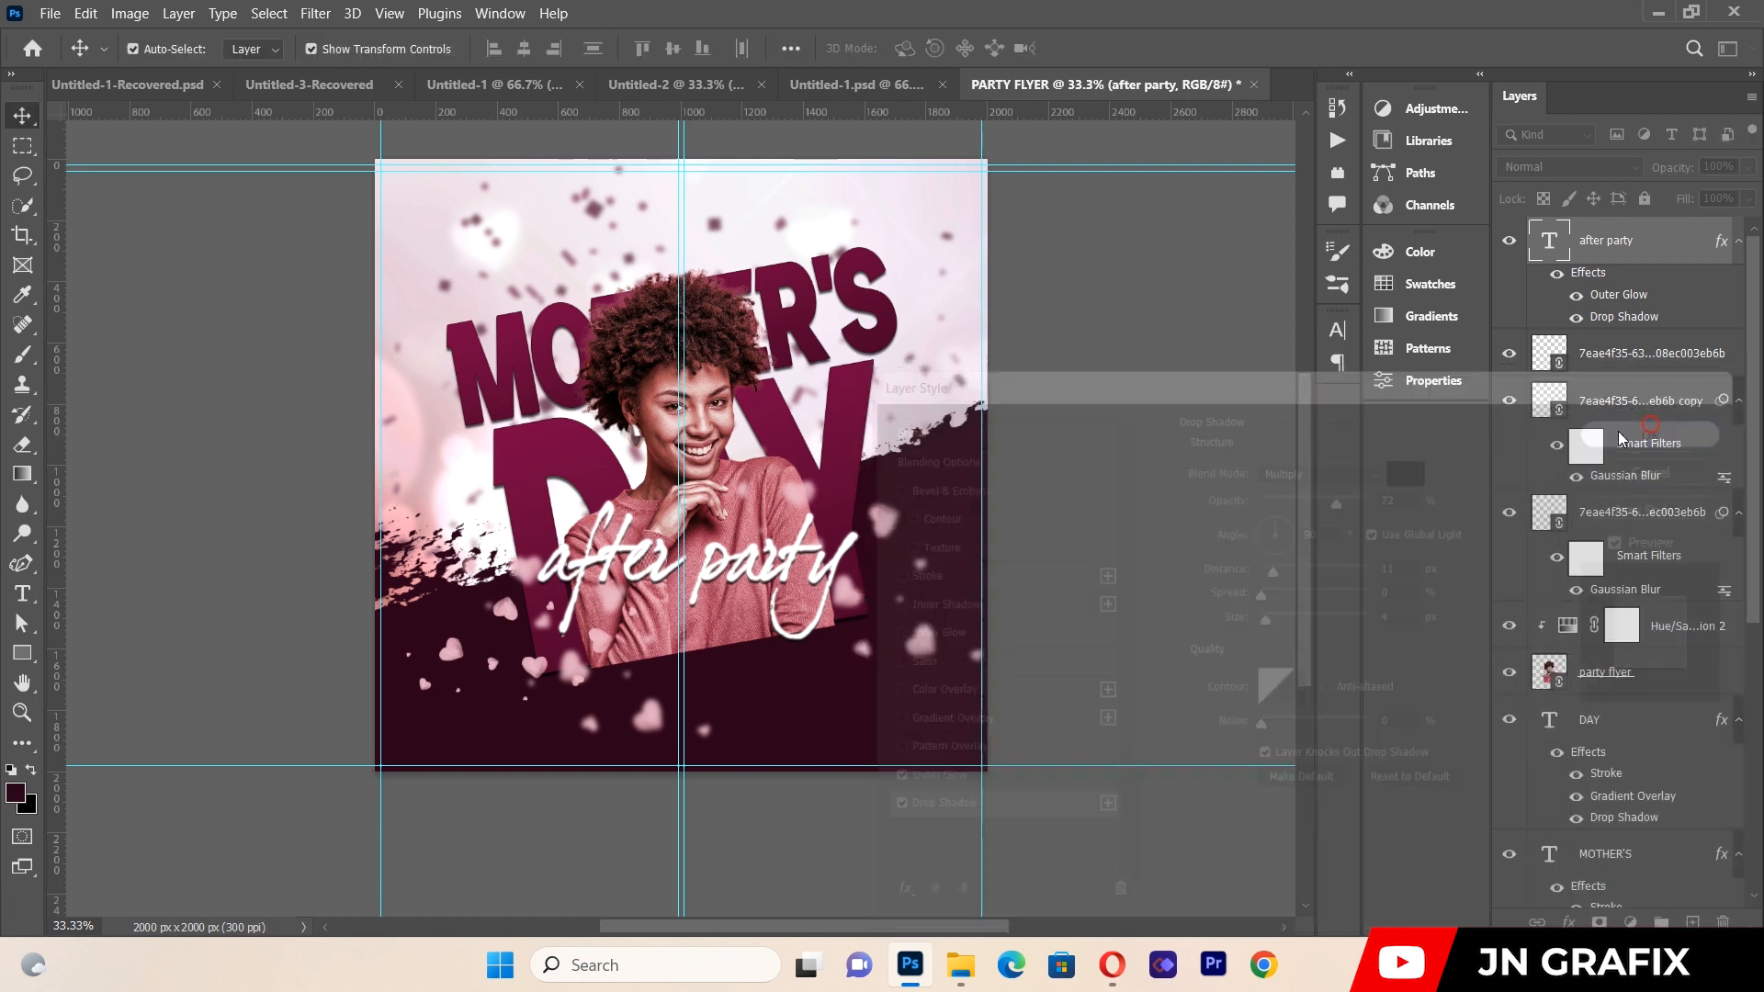
Rotate the "after party" text to about -8.85° and nudge it right and slightly up, to about X 1100, Y 1653 px.
left_click_drag(980, 499, 961, 469)
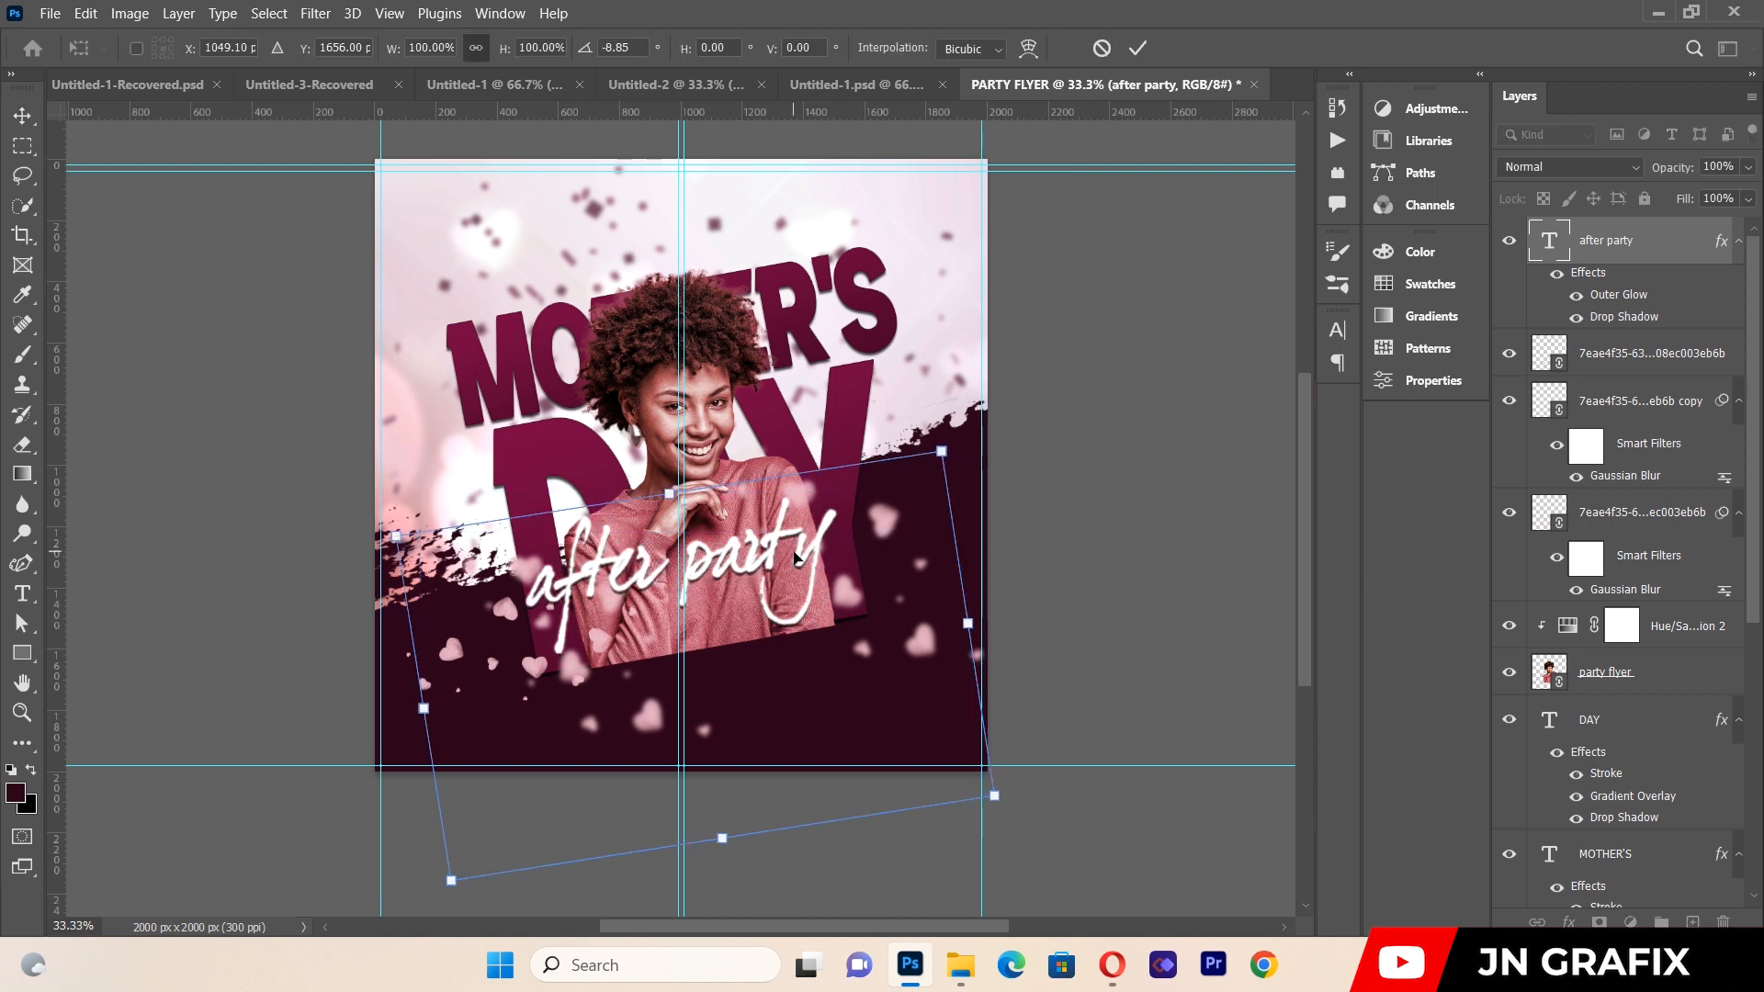
key("Right")
key("Right")
key("Right")
key("Right")
key("Right")
key("Right")
key("Right")
key("Right")
key("Right")
key("Up")
key("Up")
key("Up")
key("Right")
key("Right")
key("Right")
key("Right")
key("Right")
key("Right")
key("Right")
key("Right")
key("Right")
key("Right")
key("Right")
key("Right")
key("Right")
key("Right")
key("Right")
key("Right")
key("Right")
key("Right")
key("Right")
key("Right")
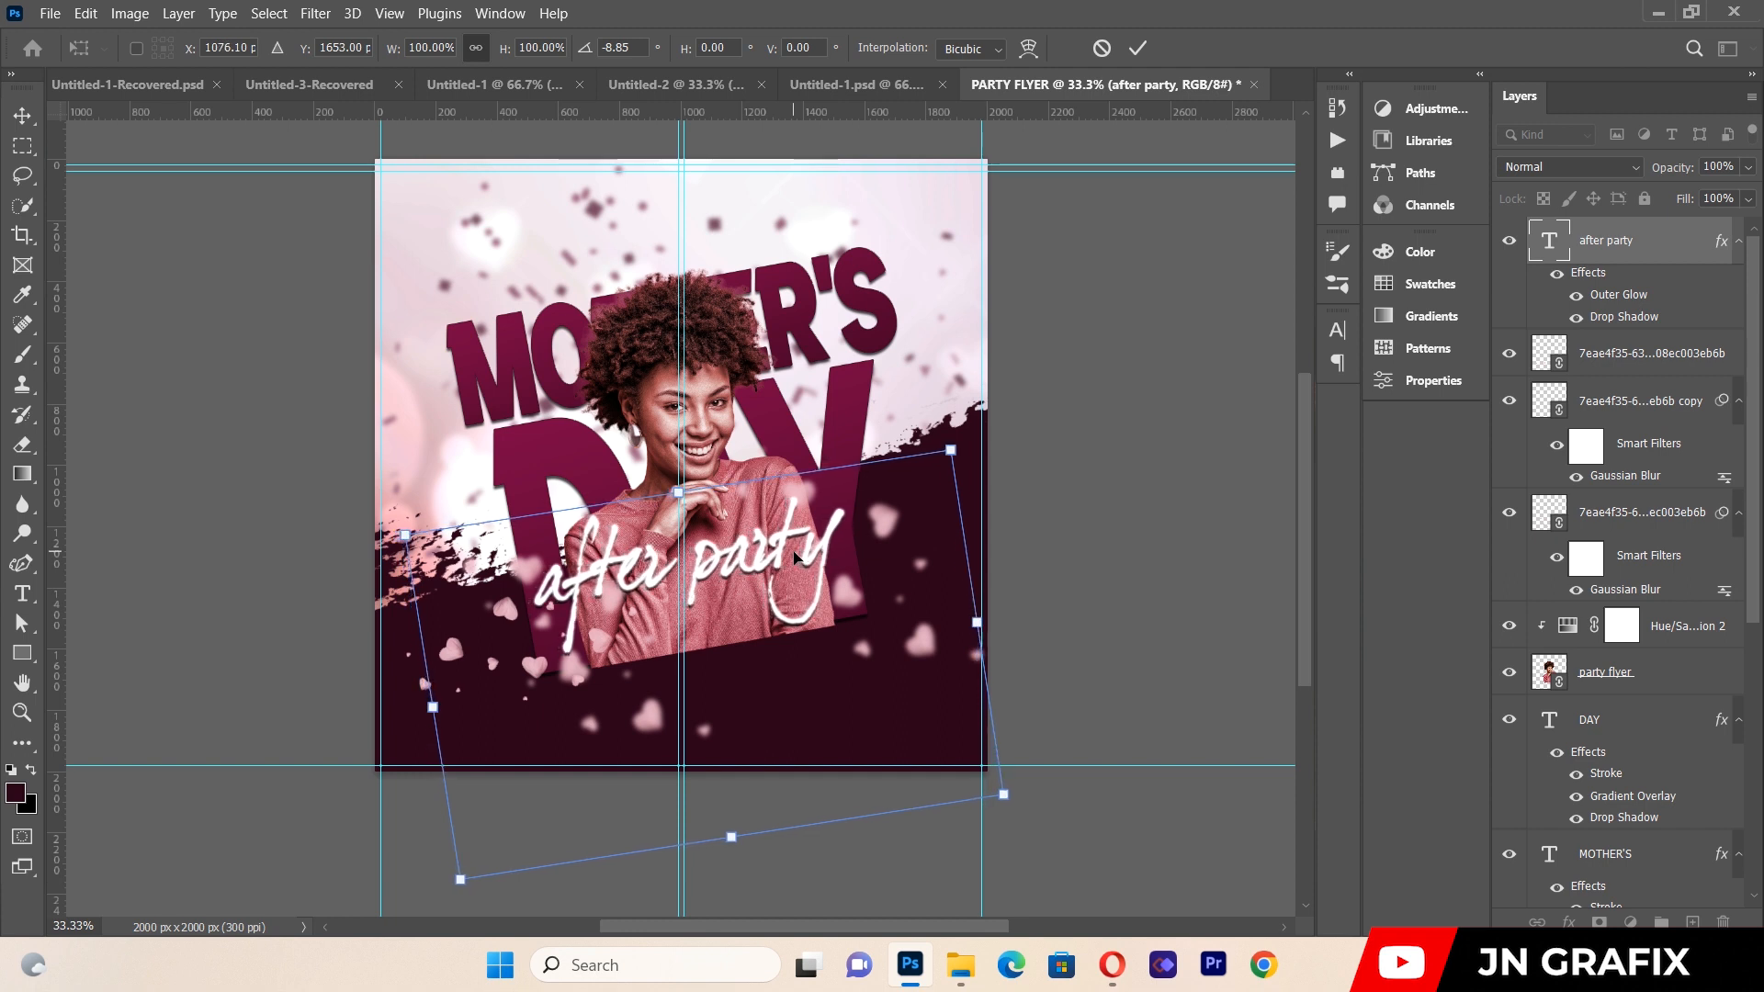
key("Right")
key("Right")
key("Right")
key("Right")
key("Right")
key("Right")
key("Right")
key("Right")
key("Right")
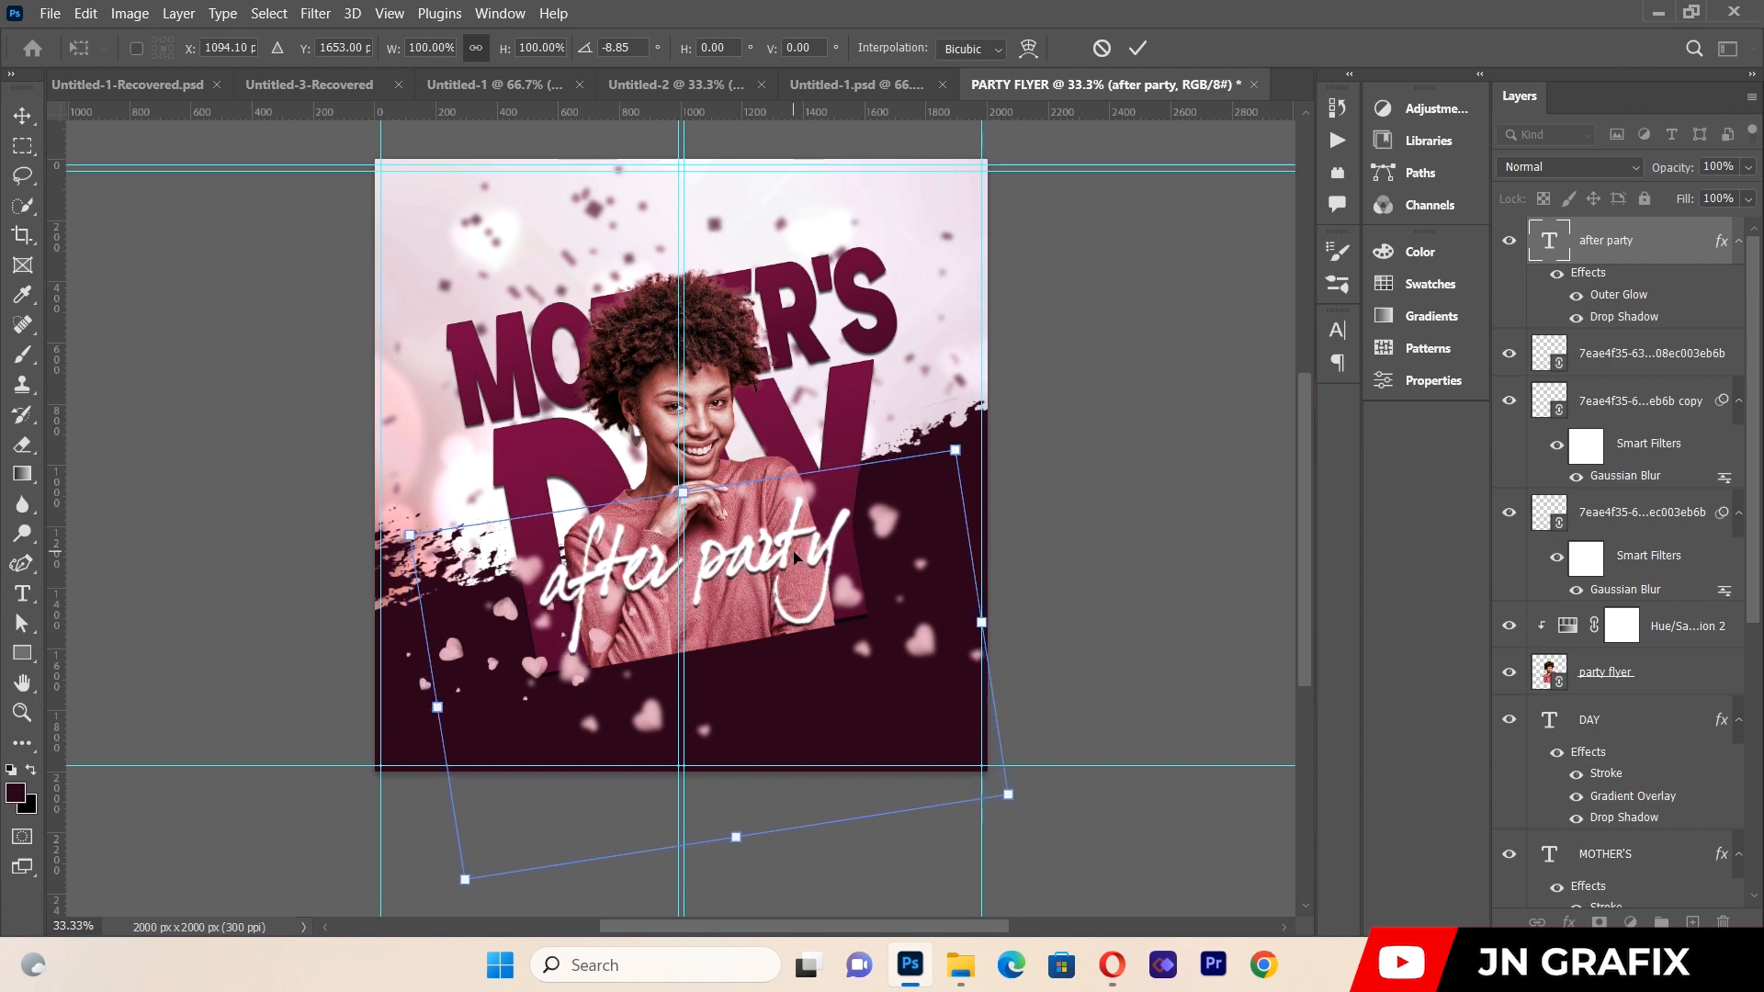
key("Right")
key("Right")
key("Right")
key("Right")
key("Right")
key("Right")
Capitalize both words of the tilted script text so it reads "After Party", and commit the edit.
left_click(23, 592)
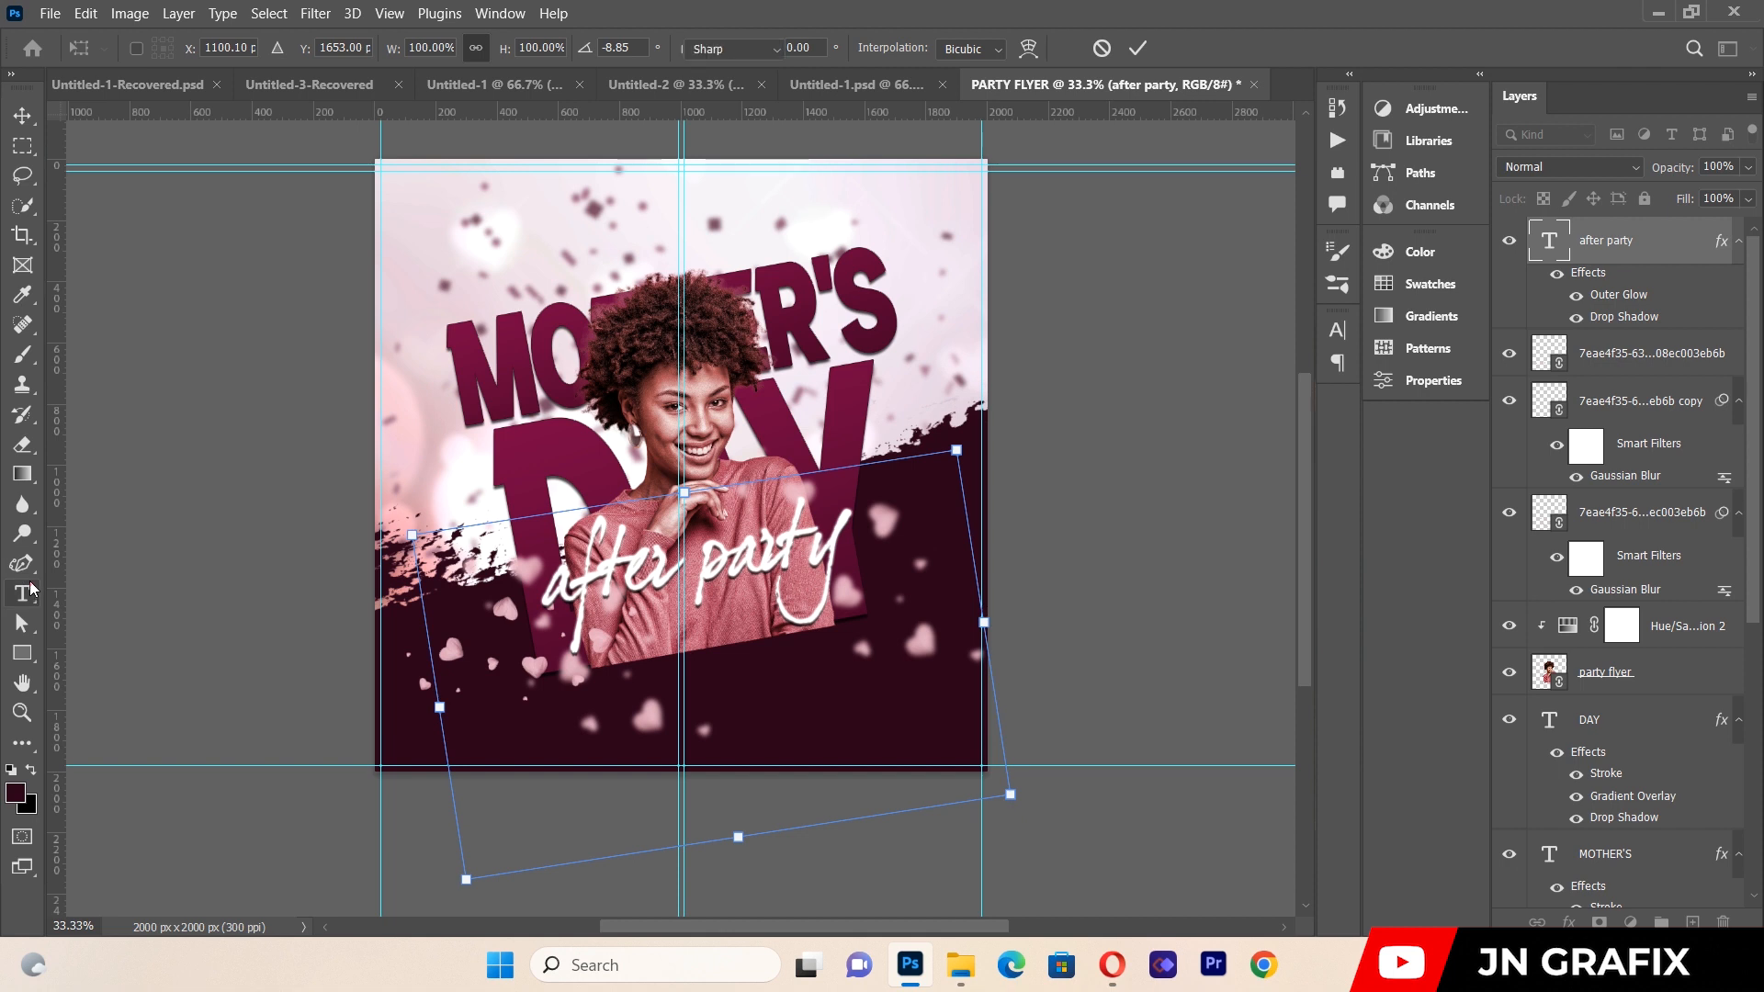
left_click(580, 580)
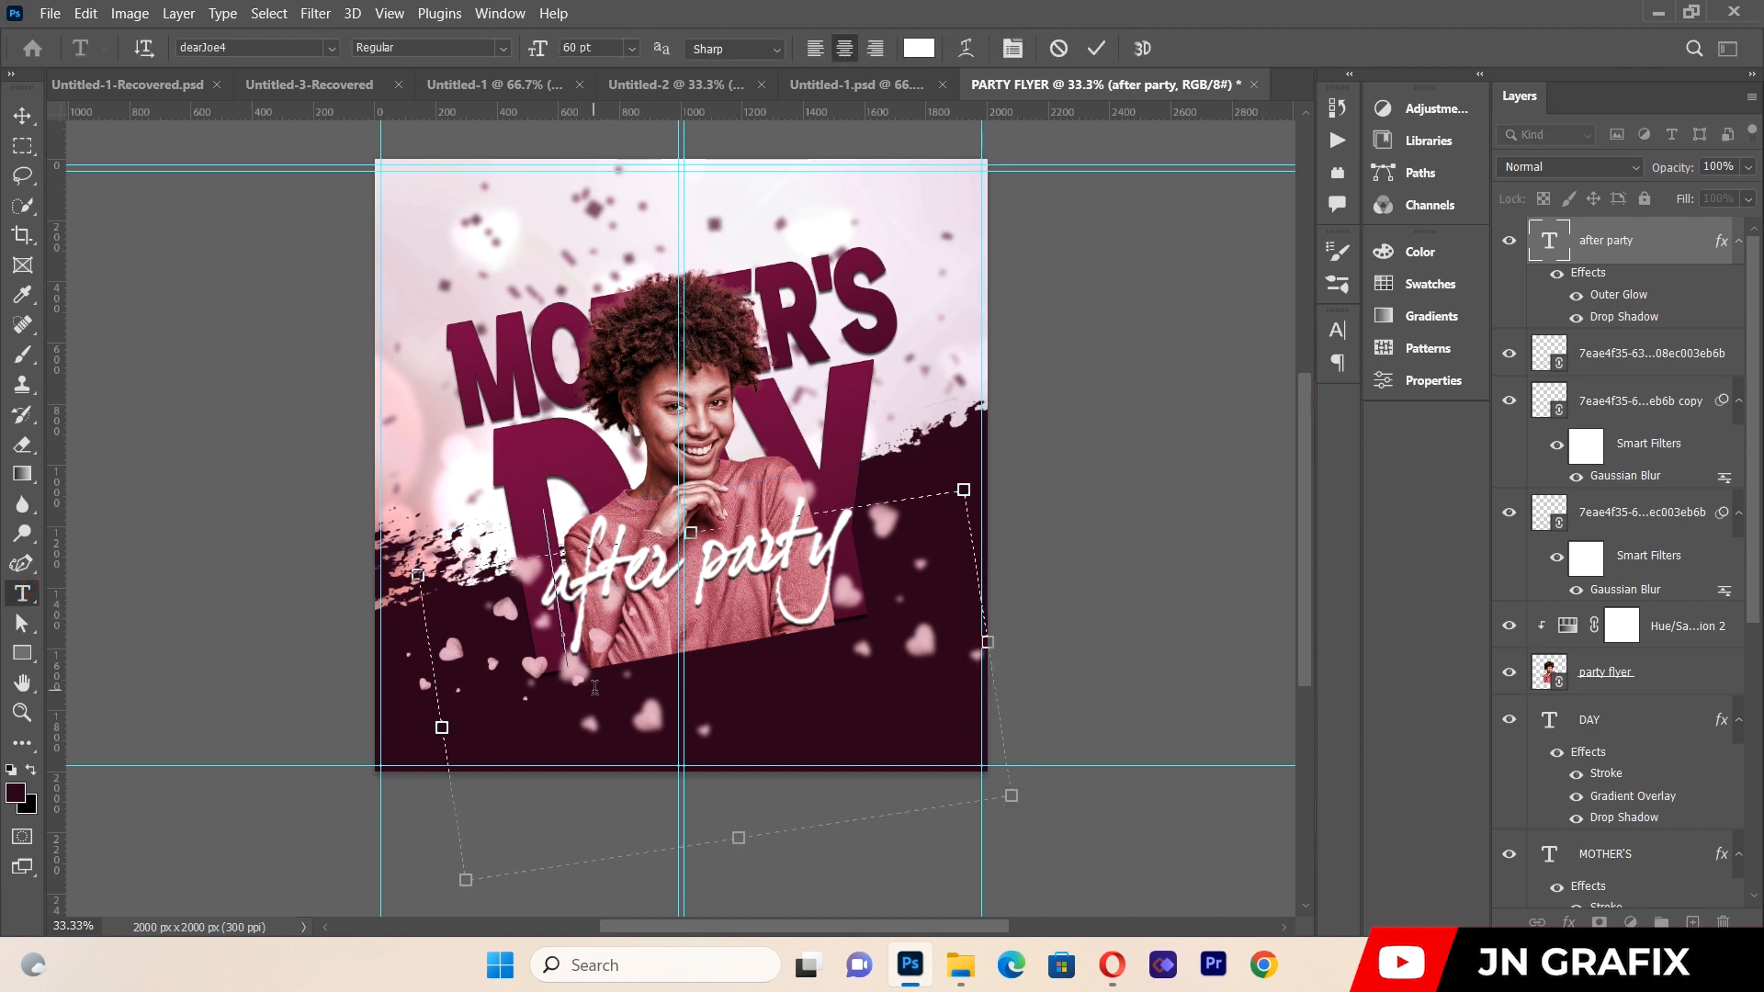
key("BackSpace")
type("A")
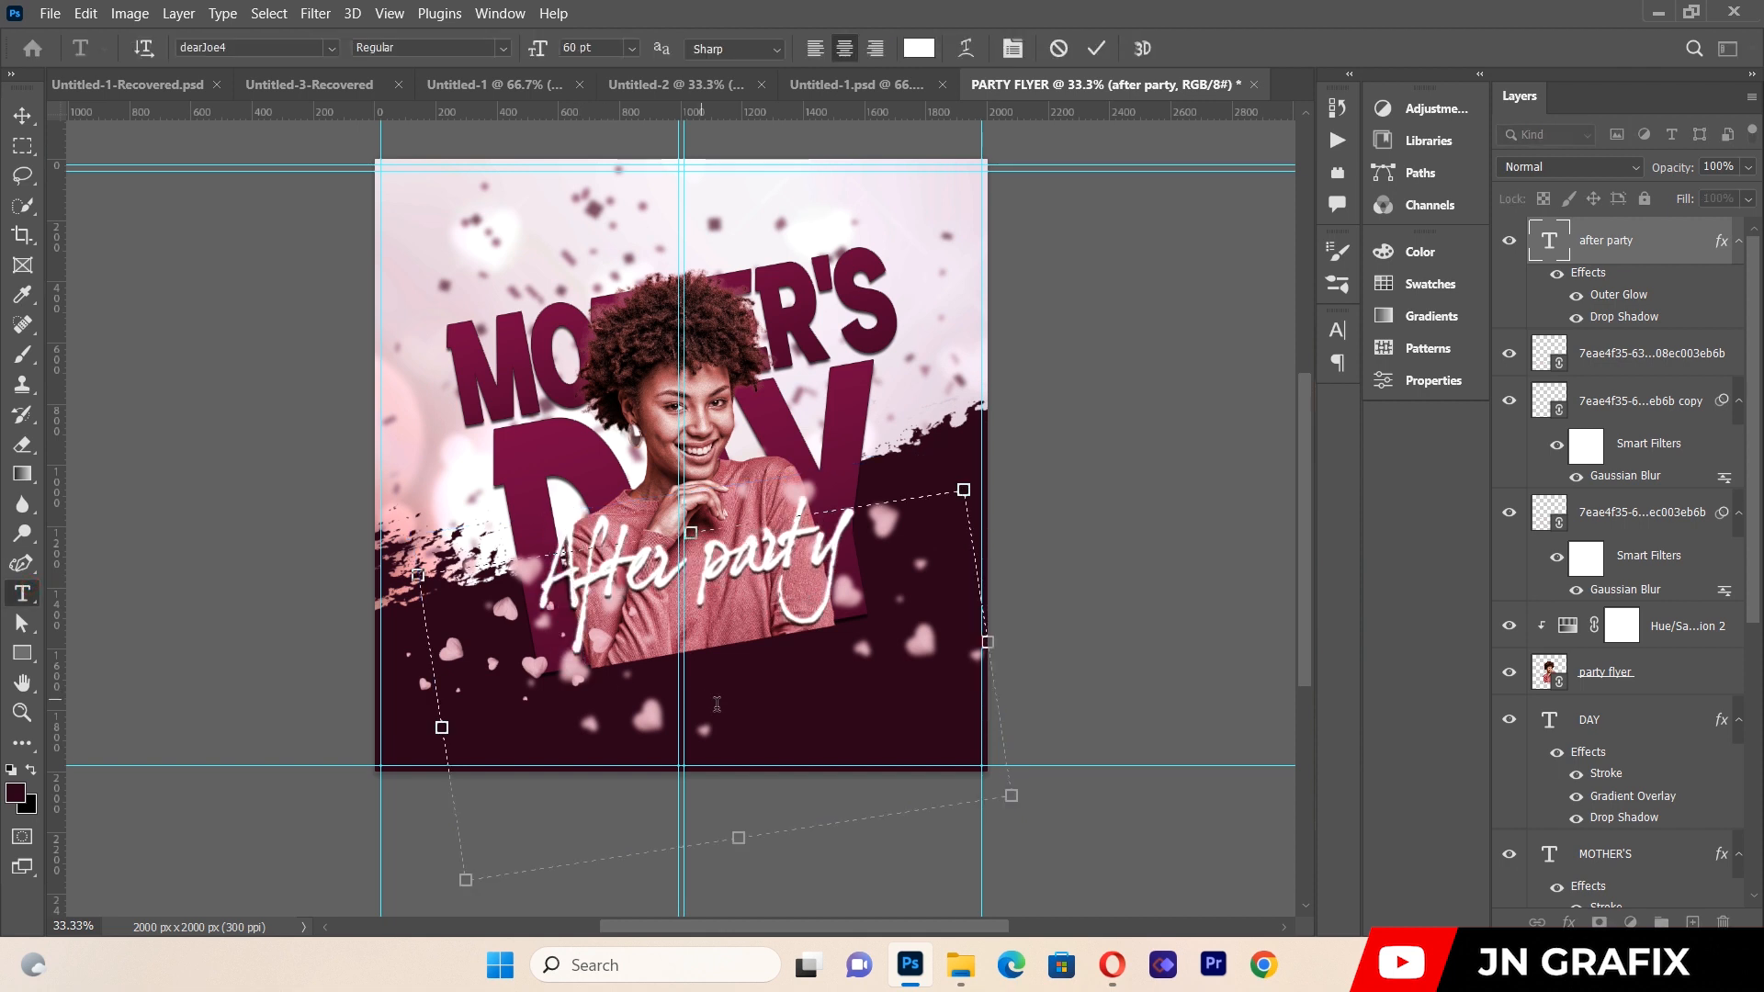
left_click(728, 574)
key("Delete")
type("p")
key("BackSpace")
type("P")
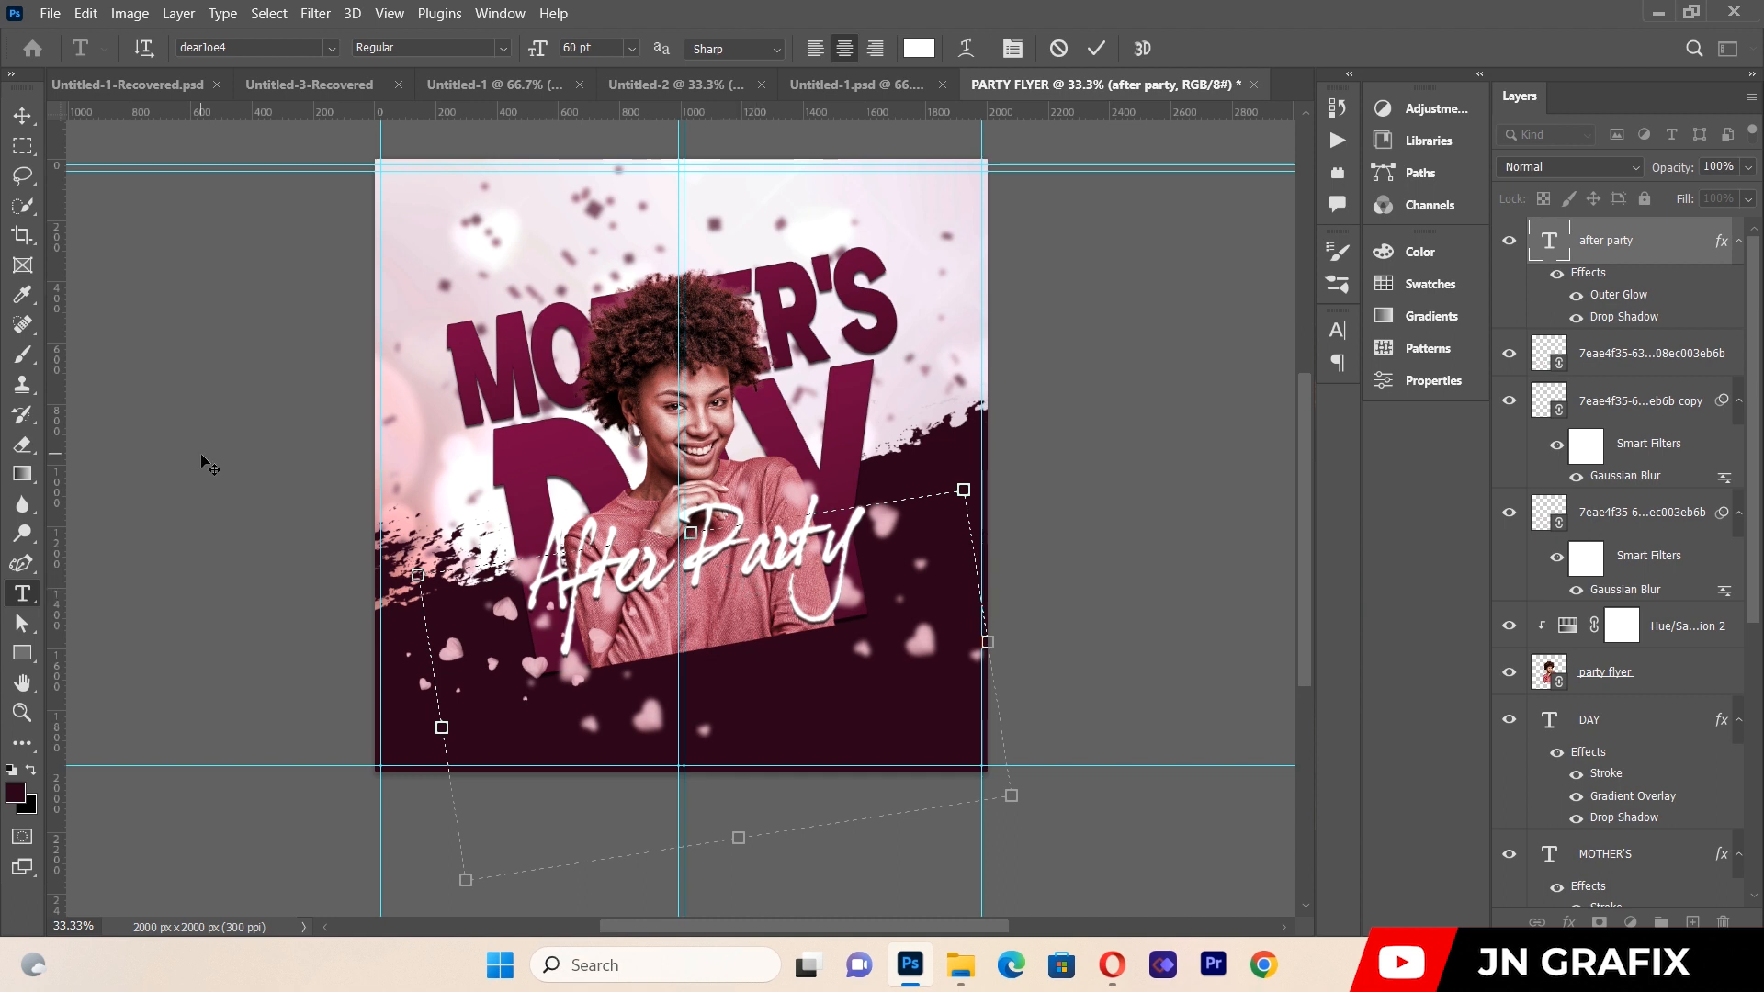
left_click(22, 115)
left_click(205, 500)
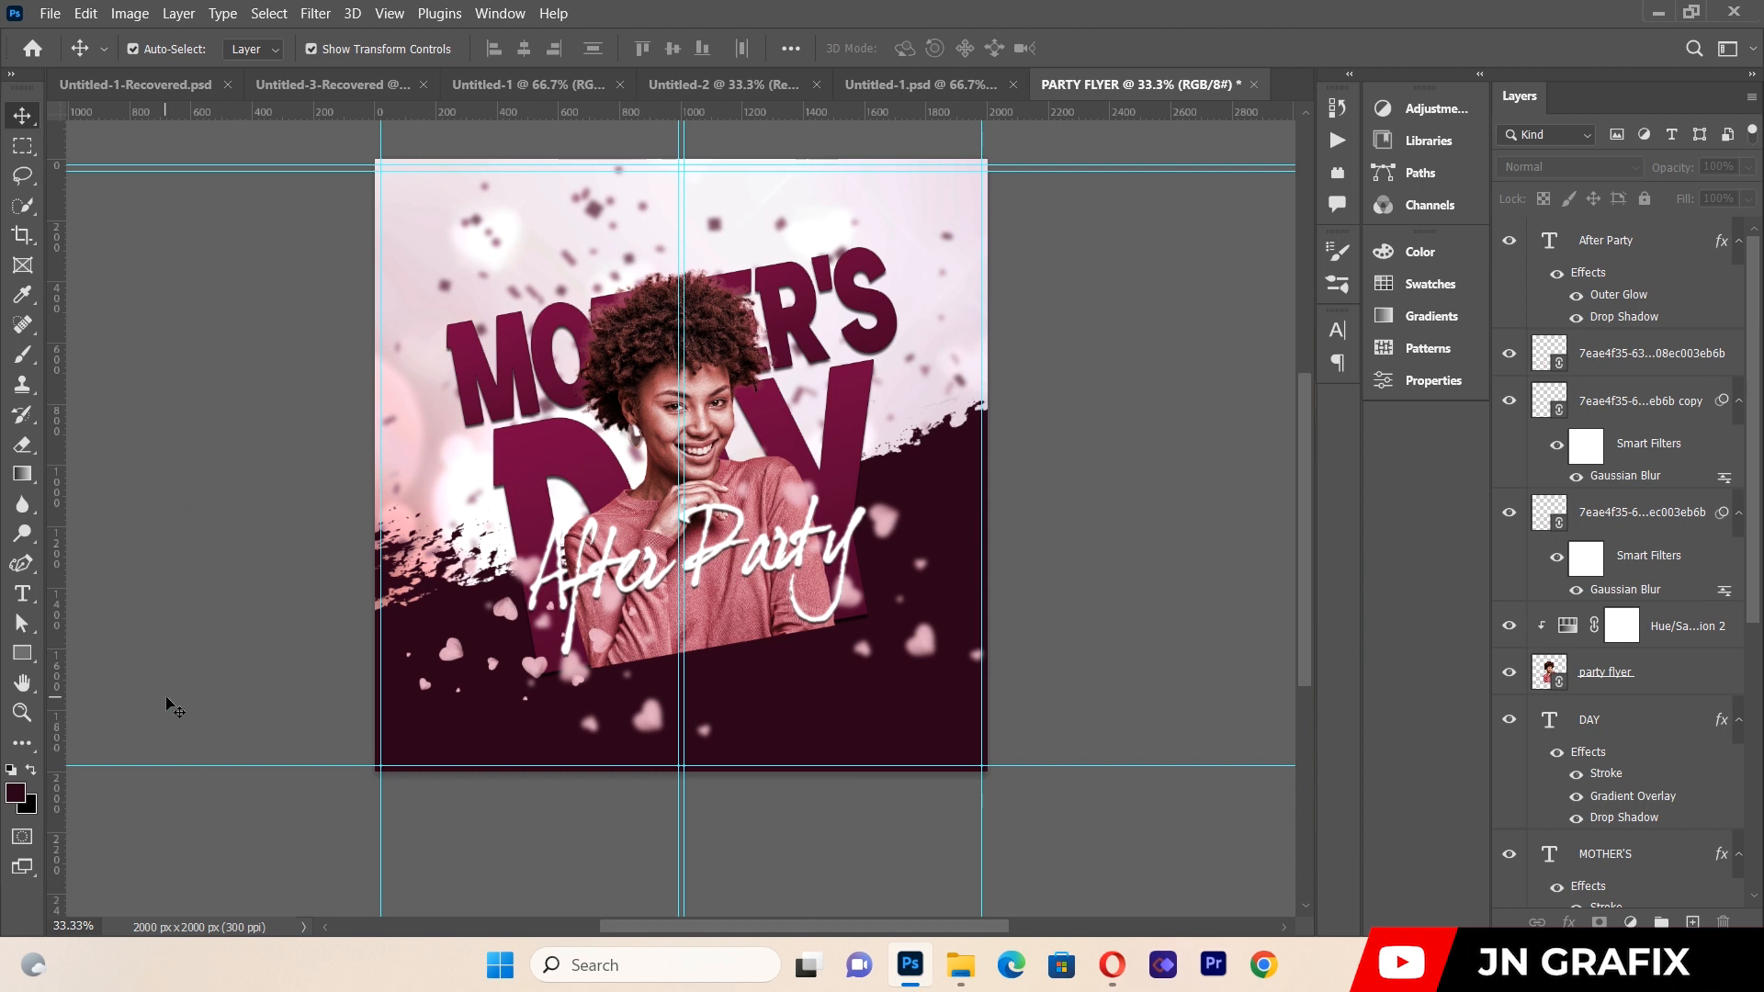
Draw a rectangle about 1357 x 123 px below the woman cutout and fill it with orange f65a1c.
left_click(23, 657)
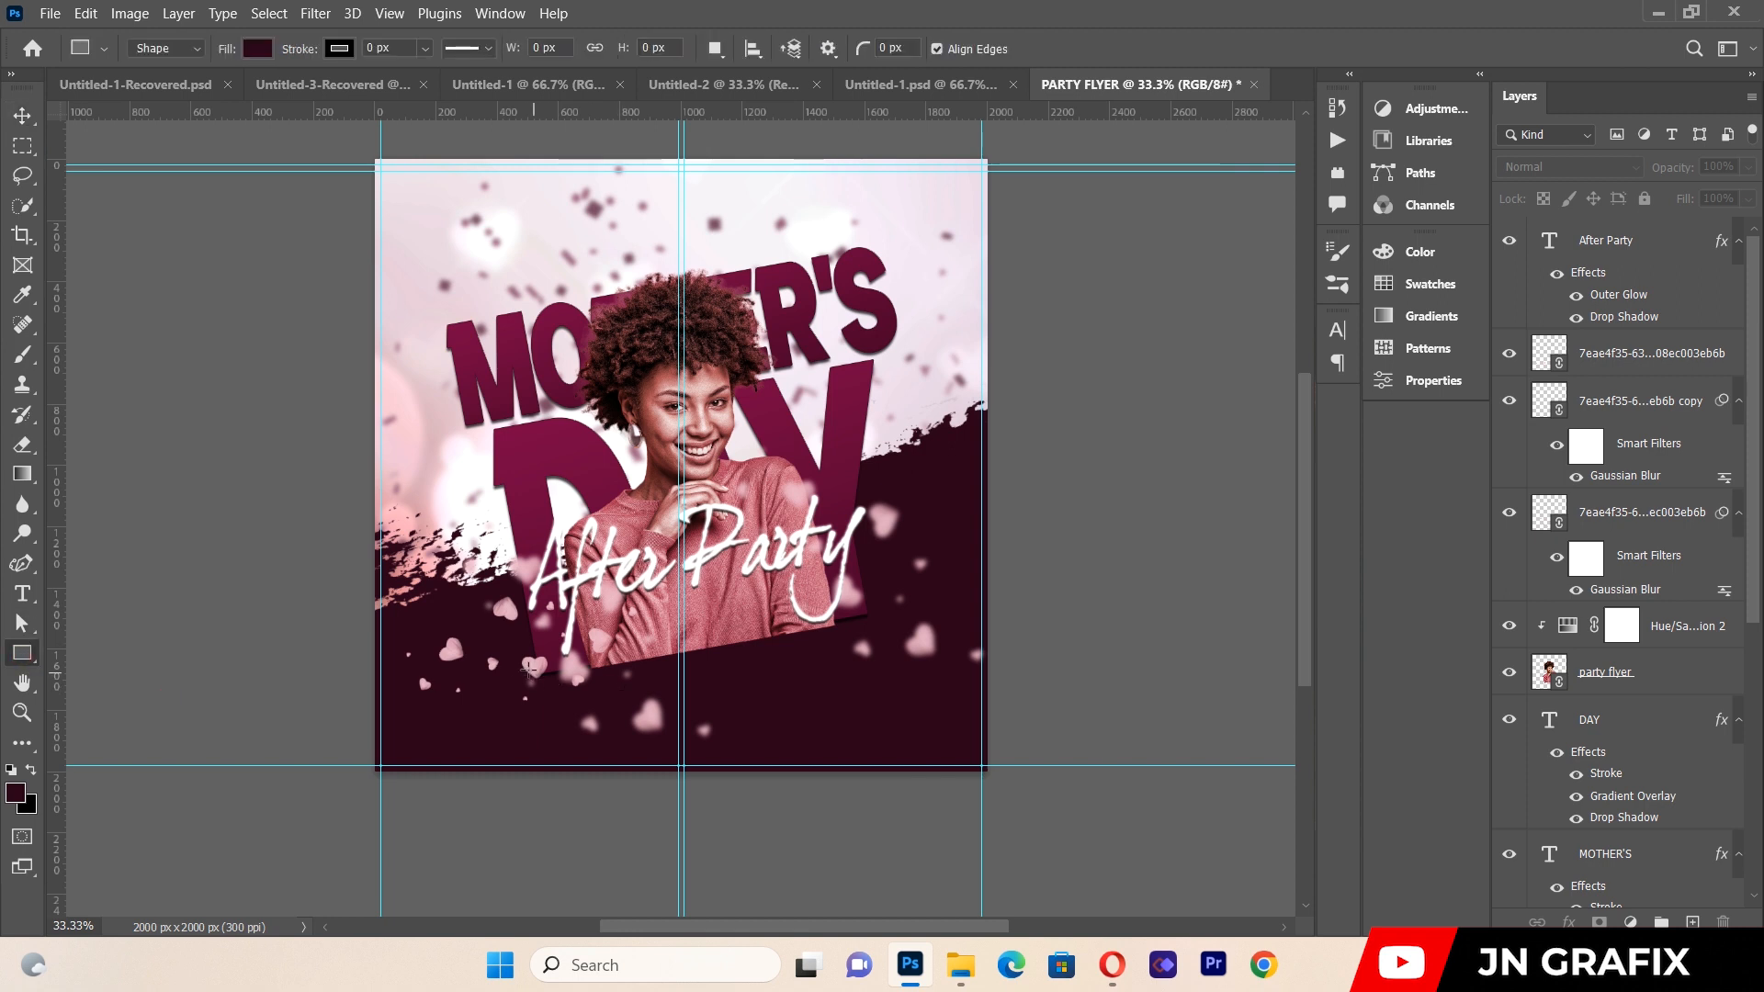
left_click_drag(493, 663, 909, 704)
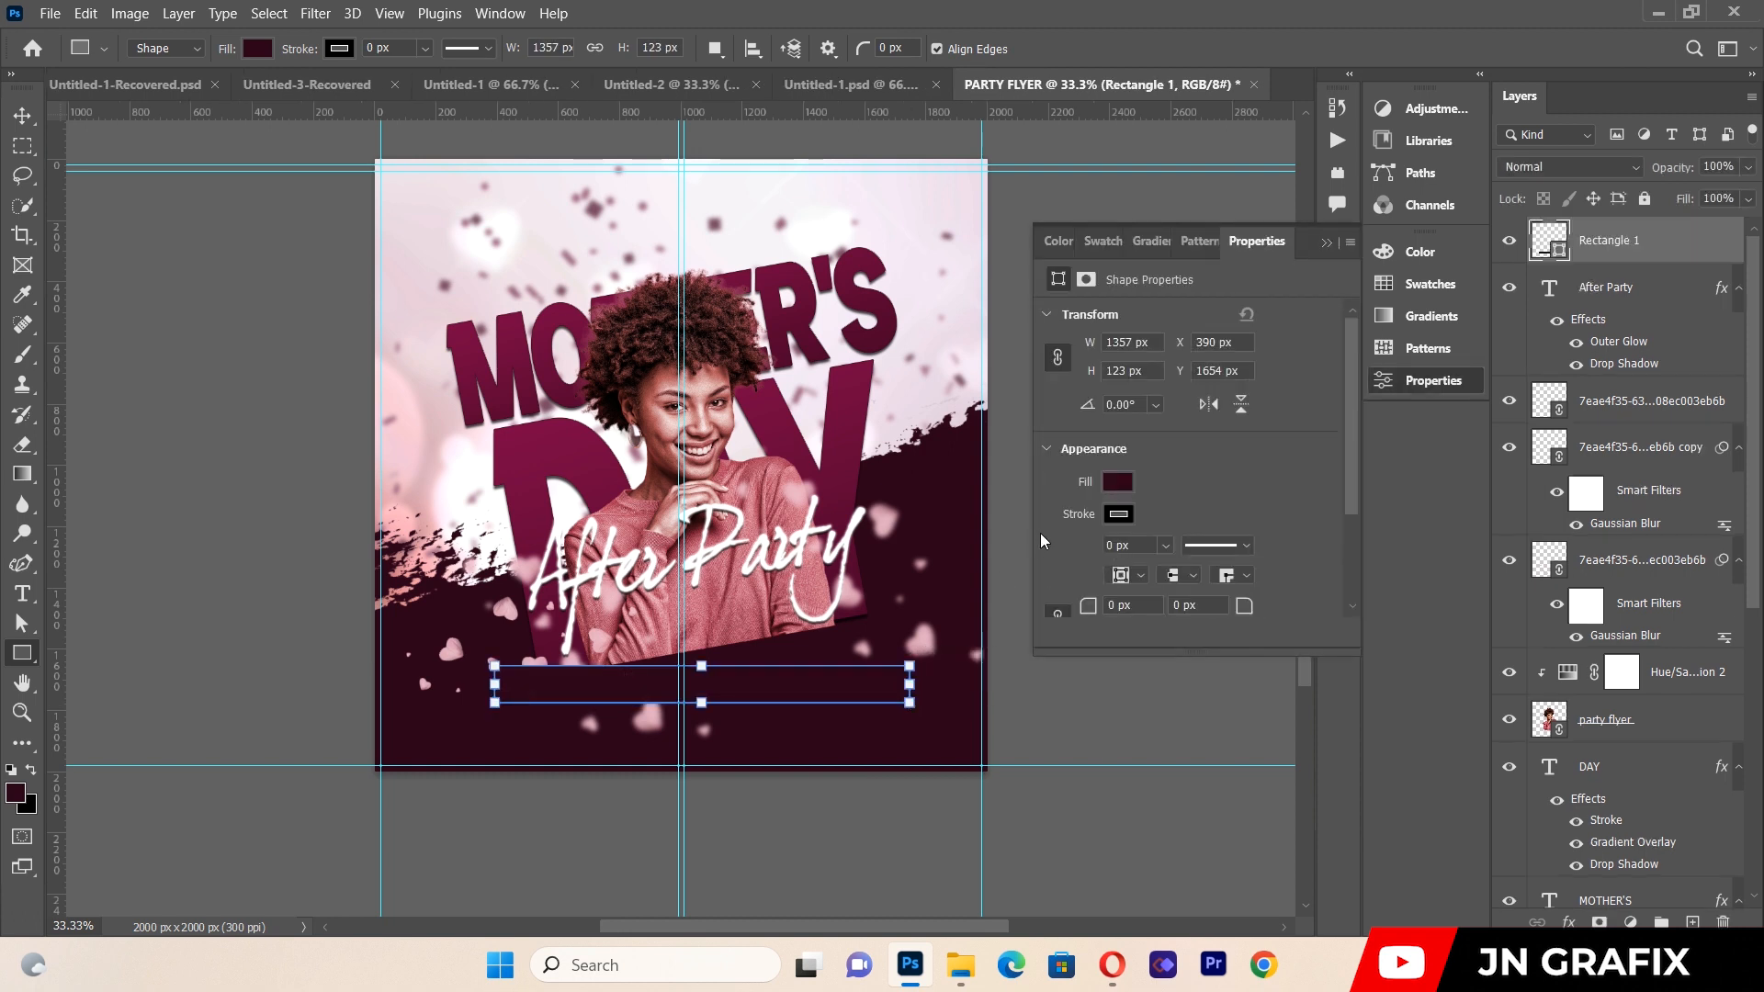
left_click(1122, 482)
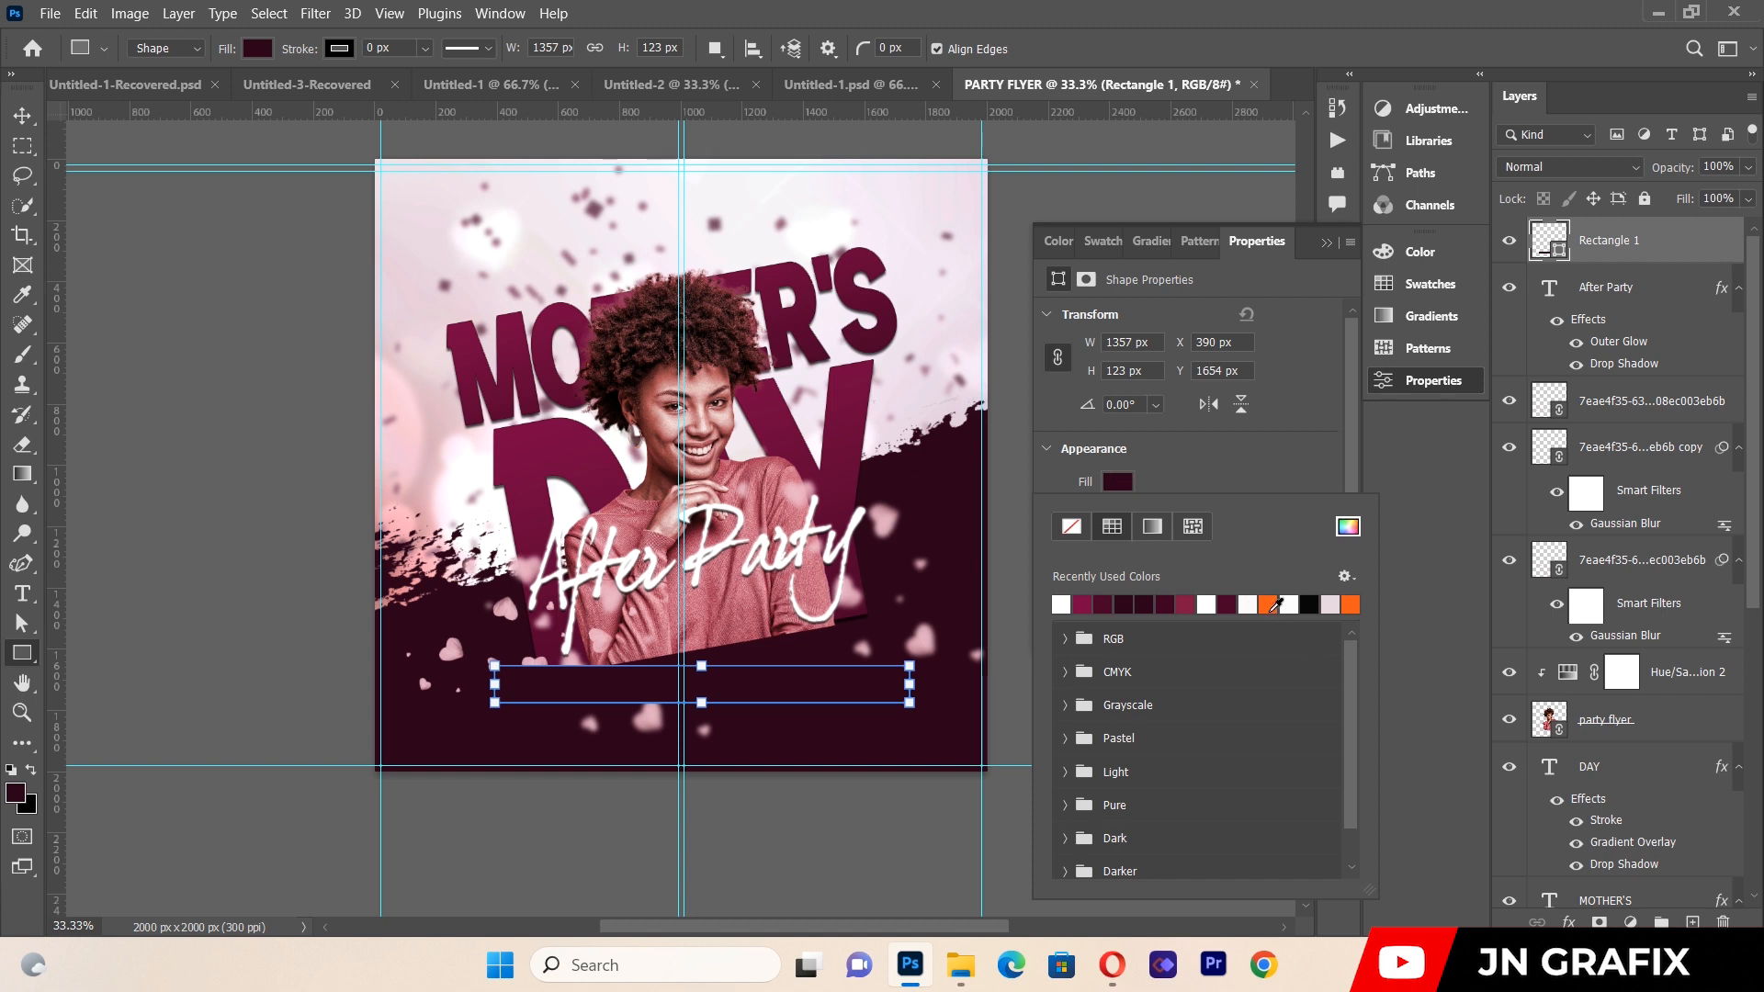
left_click(1271, 606)
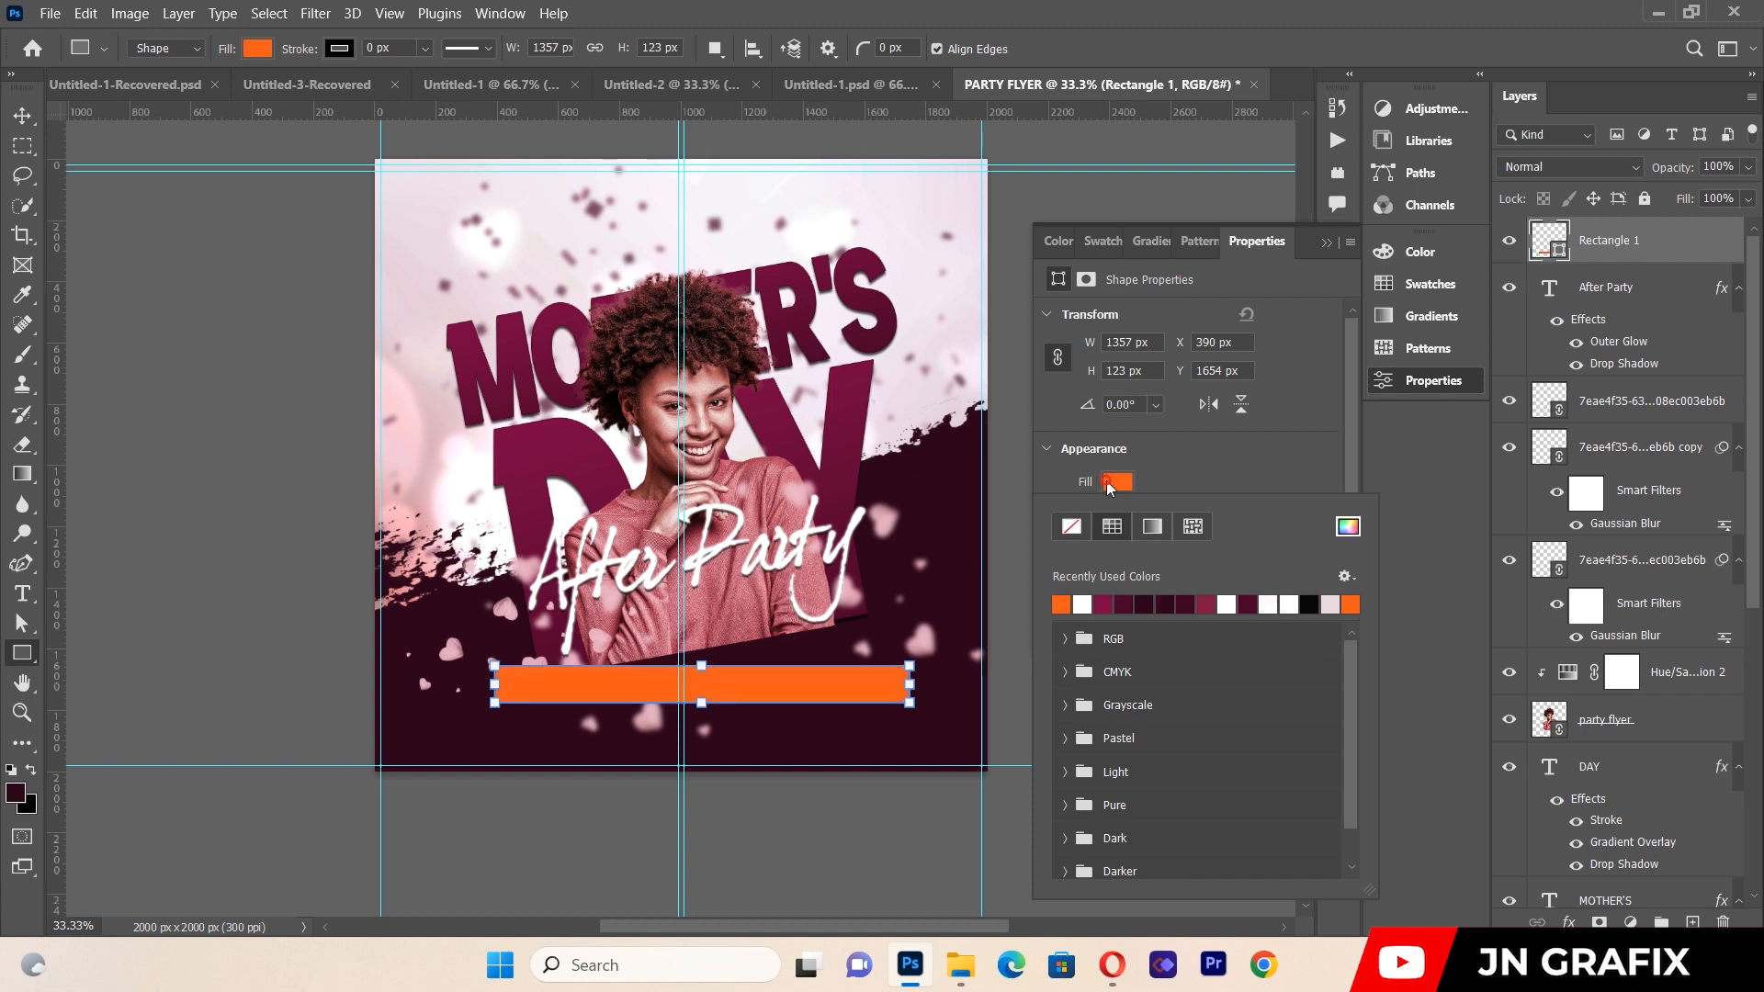
left_click(1334, 525)
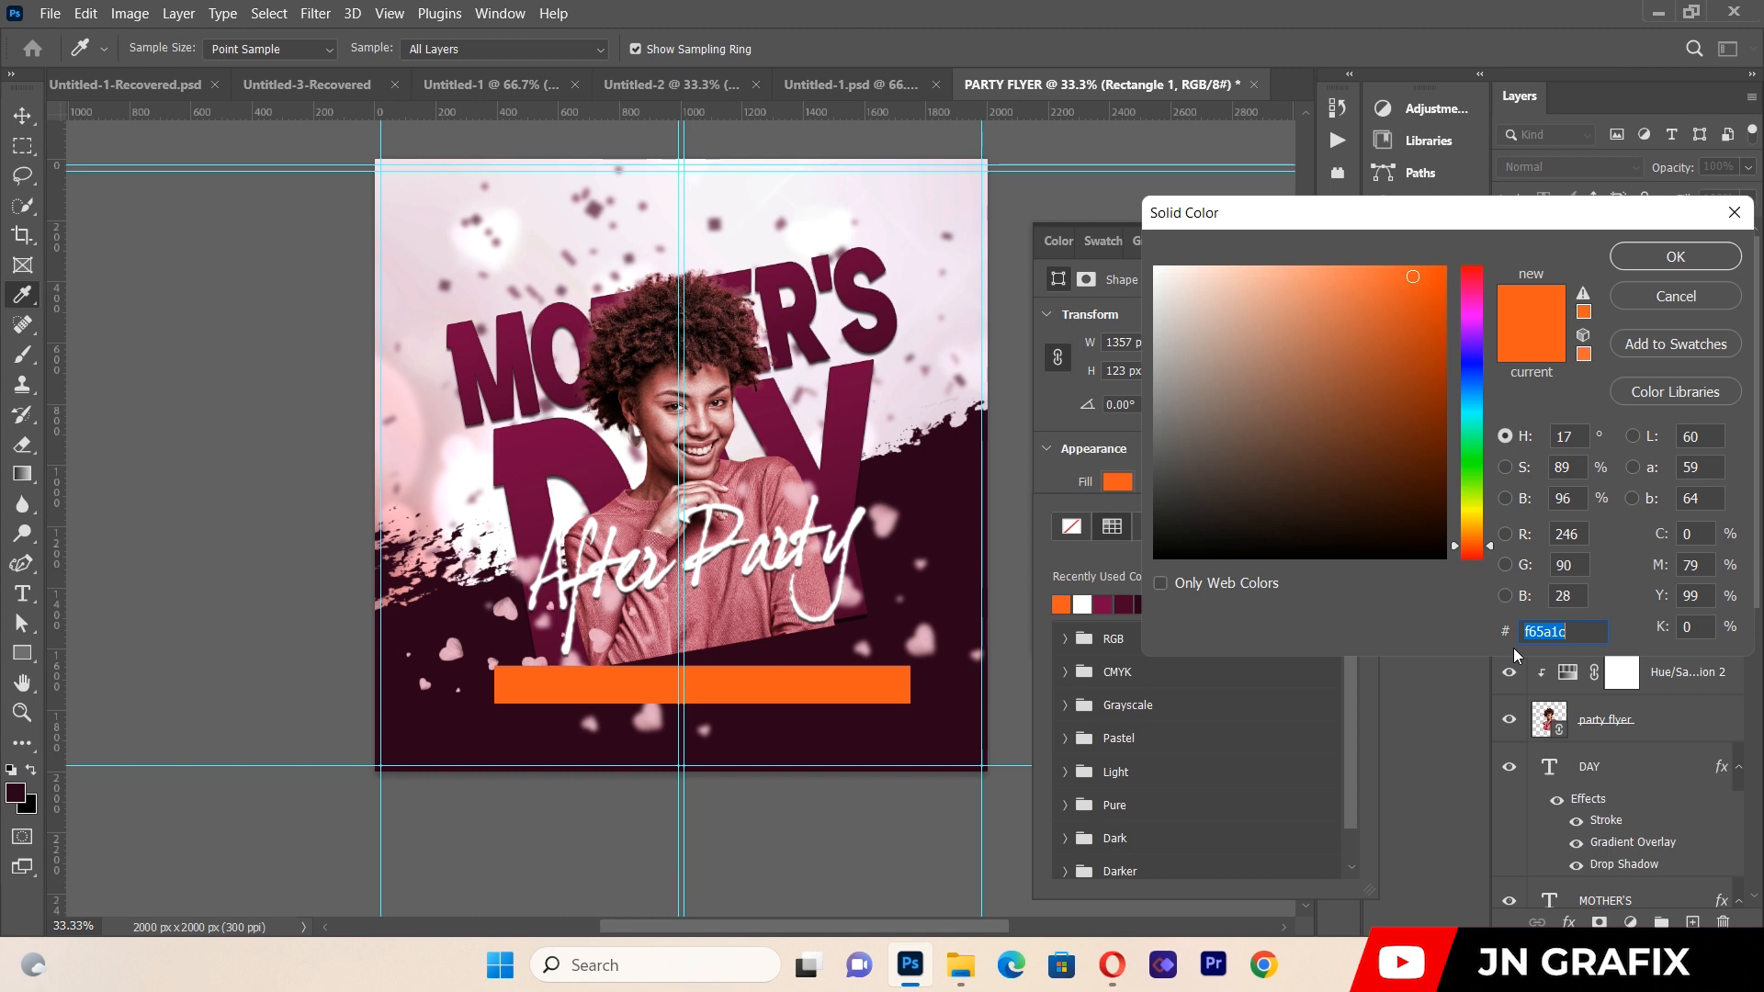
left_click(1677, 258)
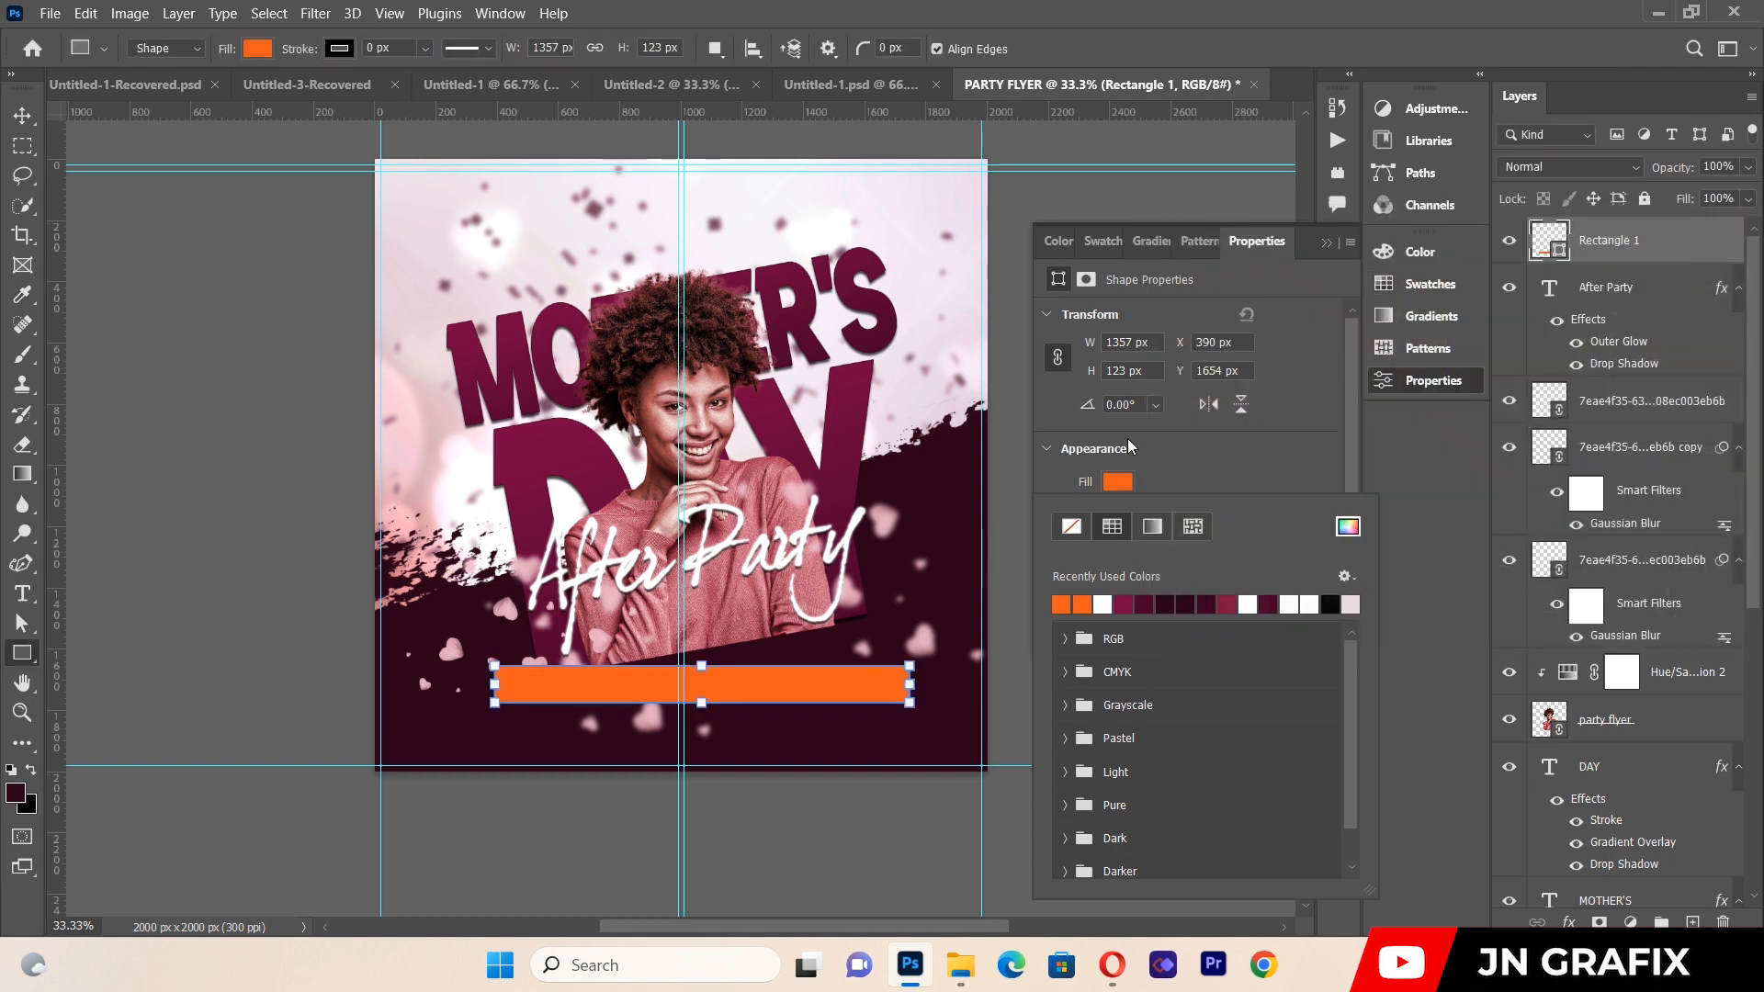
Rotate the orange rectangle to about -9.21° and move it over the lower edge of the woman cutout.
left_click(1326, 244)
key("v")
key("ctrl+t")
left_click_drag(928, 657, 948, 616)
mouse_move(842, 658)
left_mouse_down()
mouse_move(852, 707)
mouse_move(854, 631)
left_mouse_up()
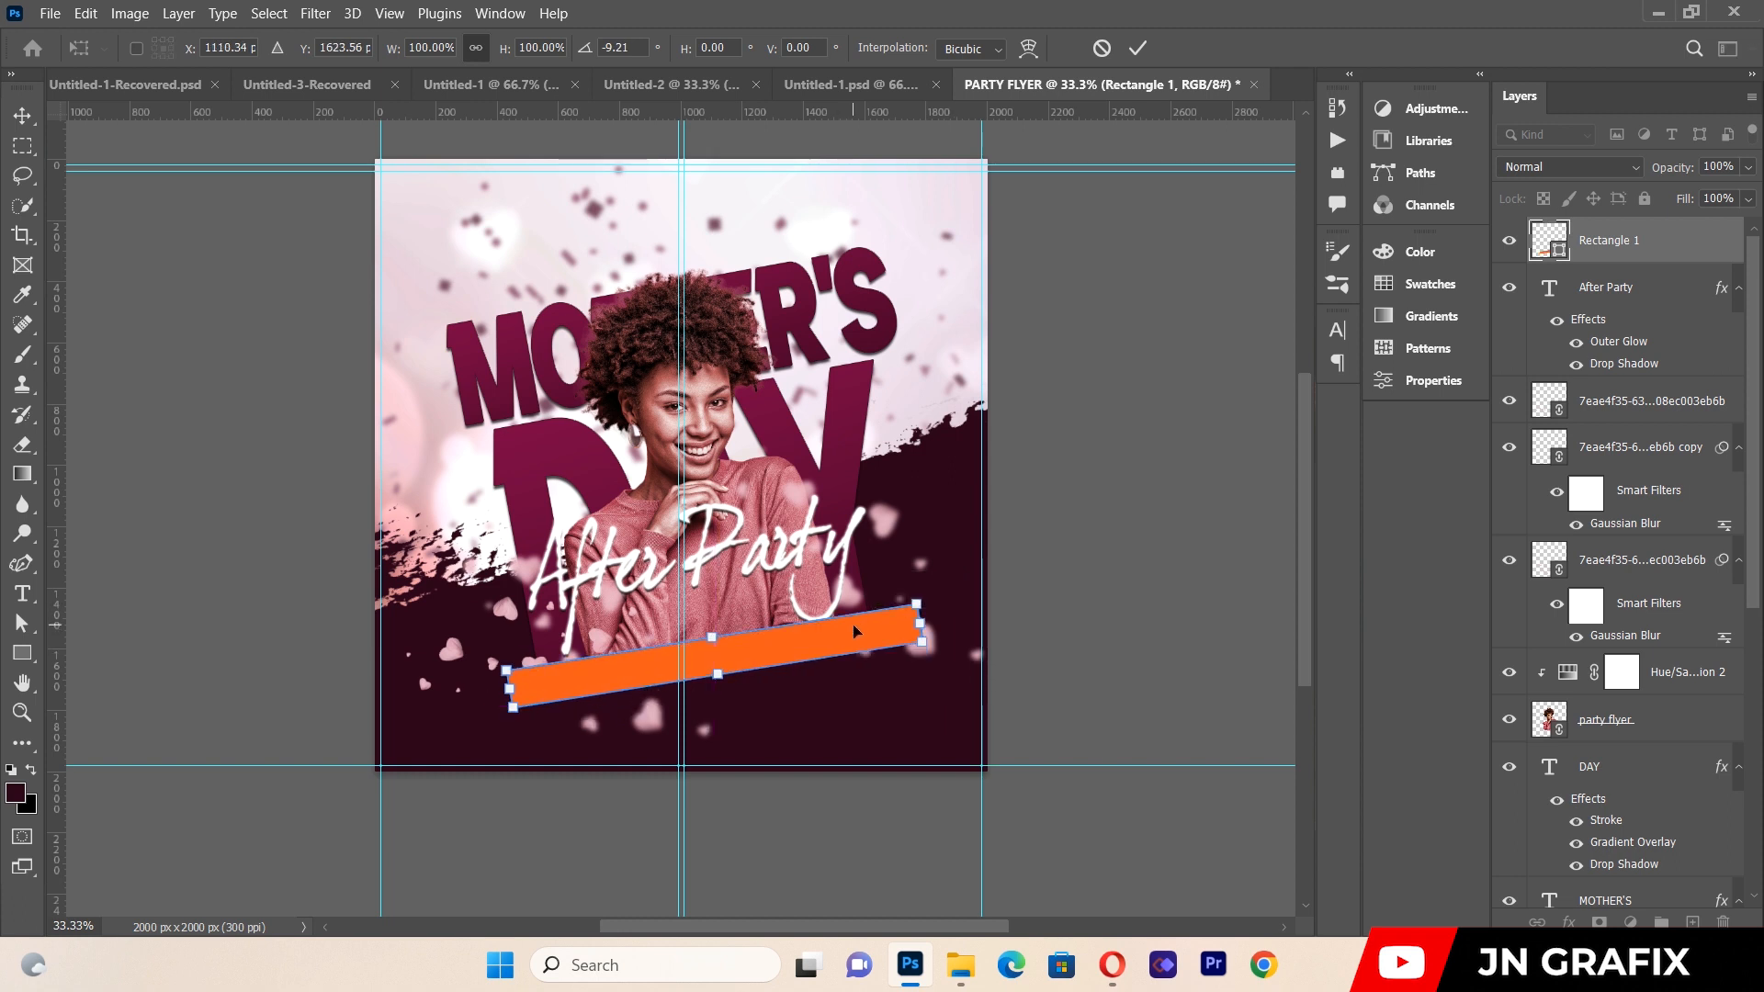
key("Left")
key("Down")
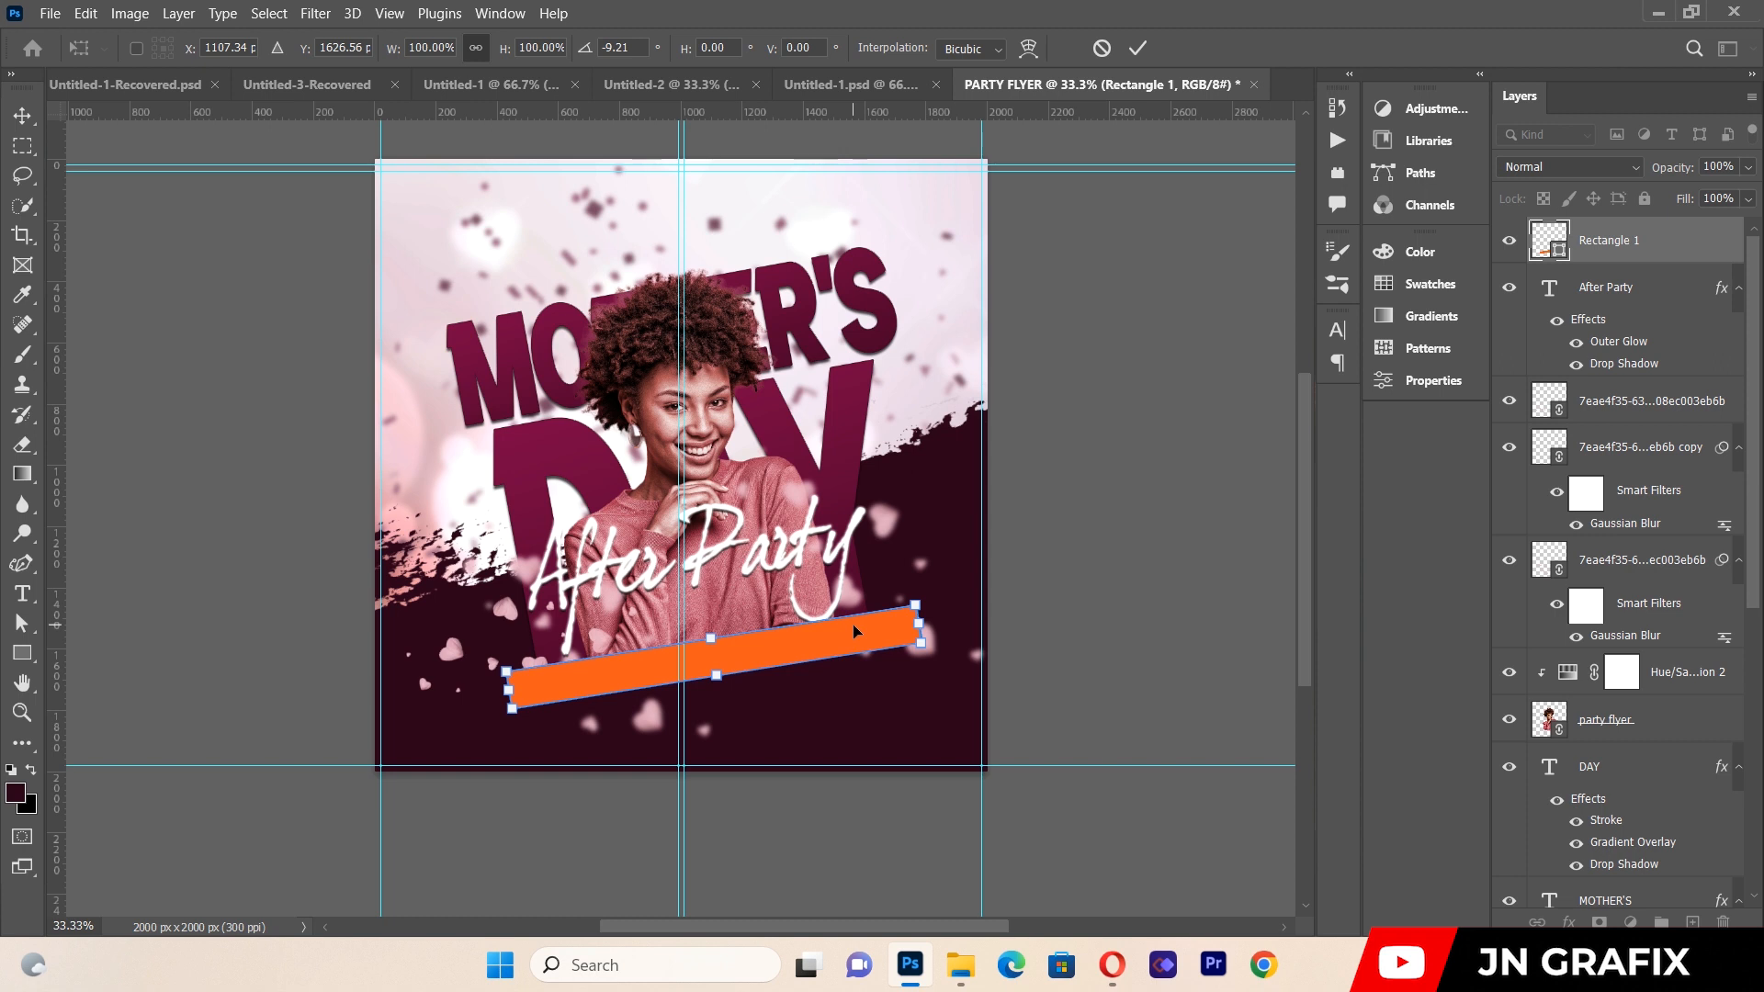
left_click(264, 543)
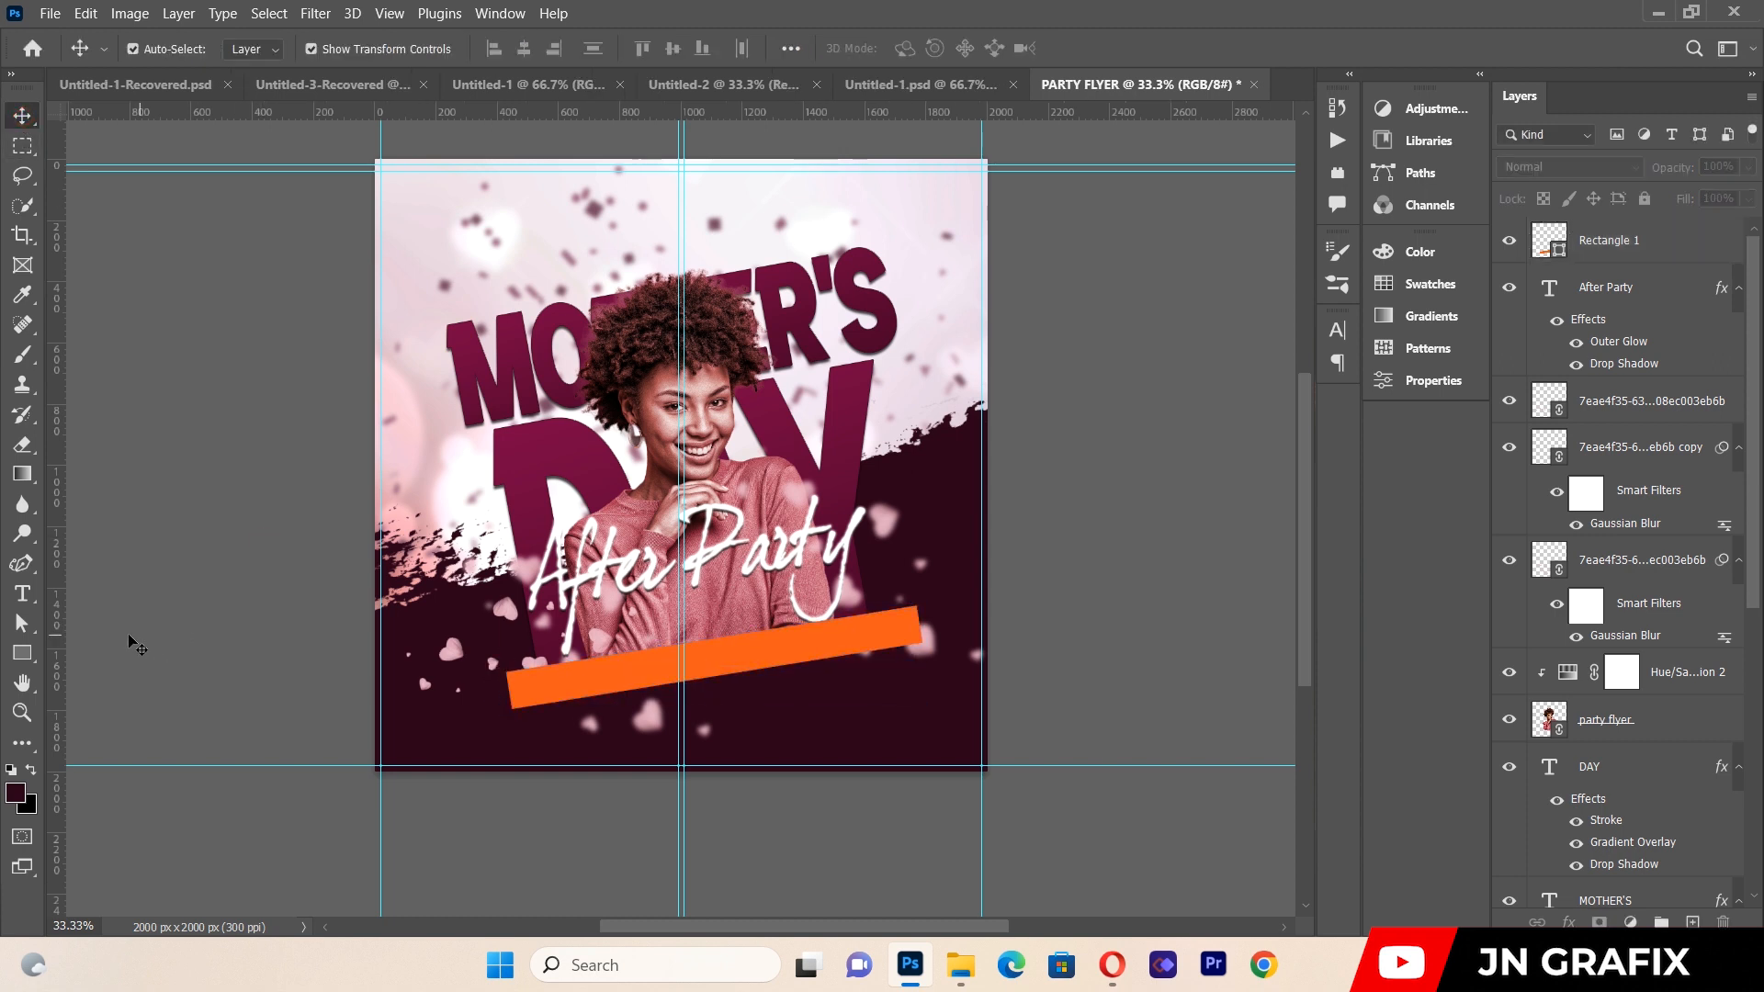
Start a text box over the upper part of the flyer with the font set to Roboto.
left_click(22, 593)
left_click_drag(419, 219, 854, 464)
left_click(330, 49)
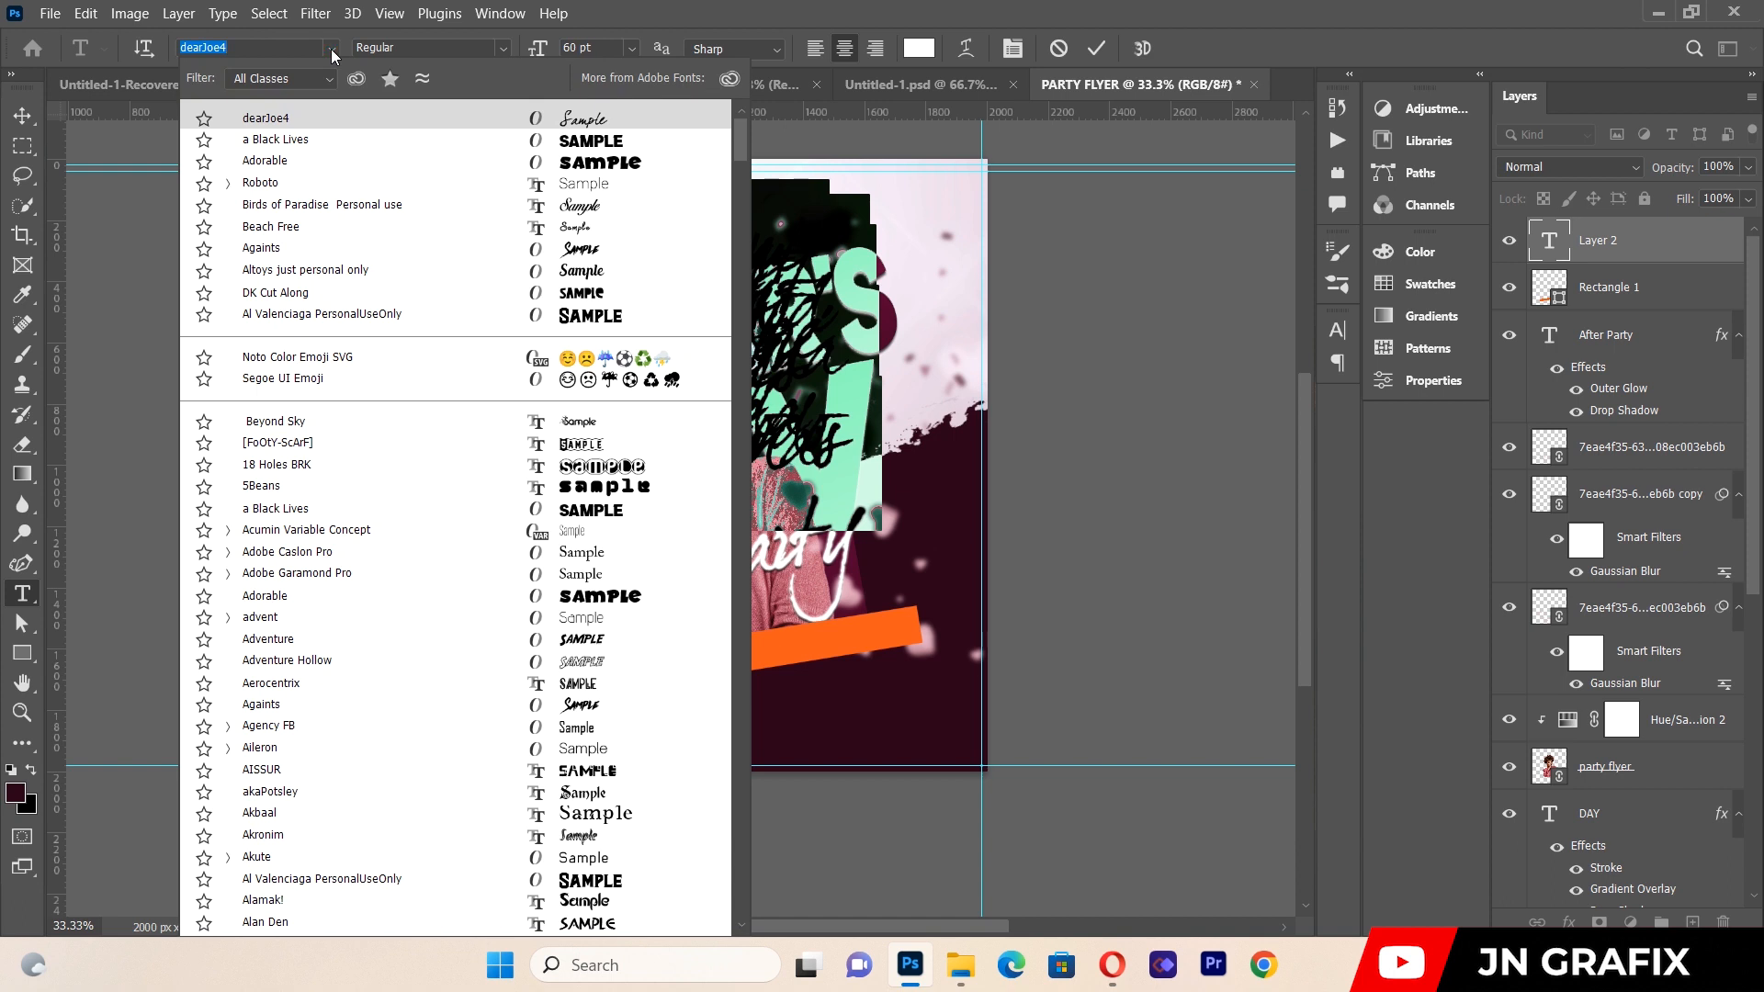
left_click(298, 183)
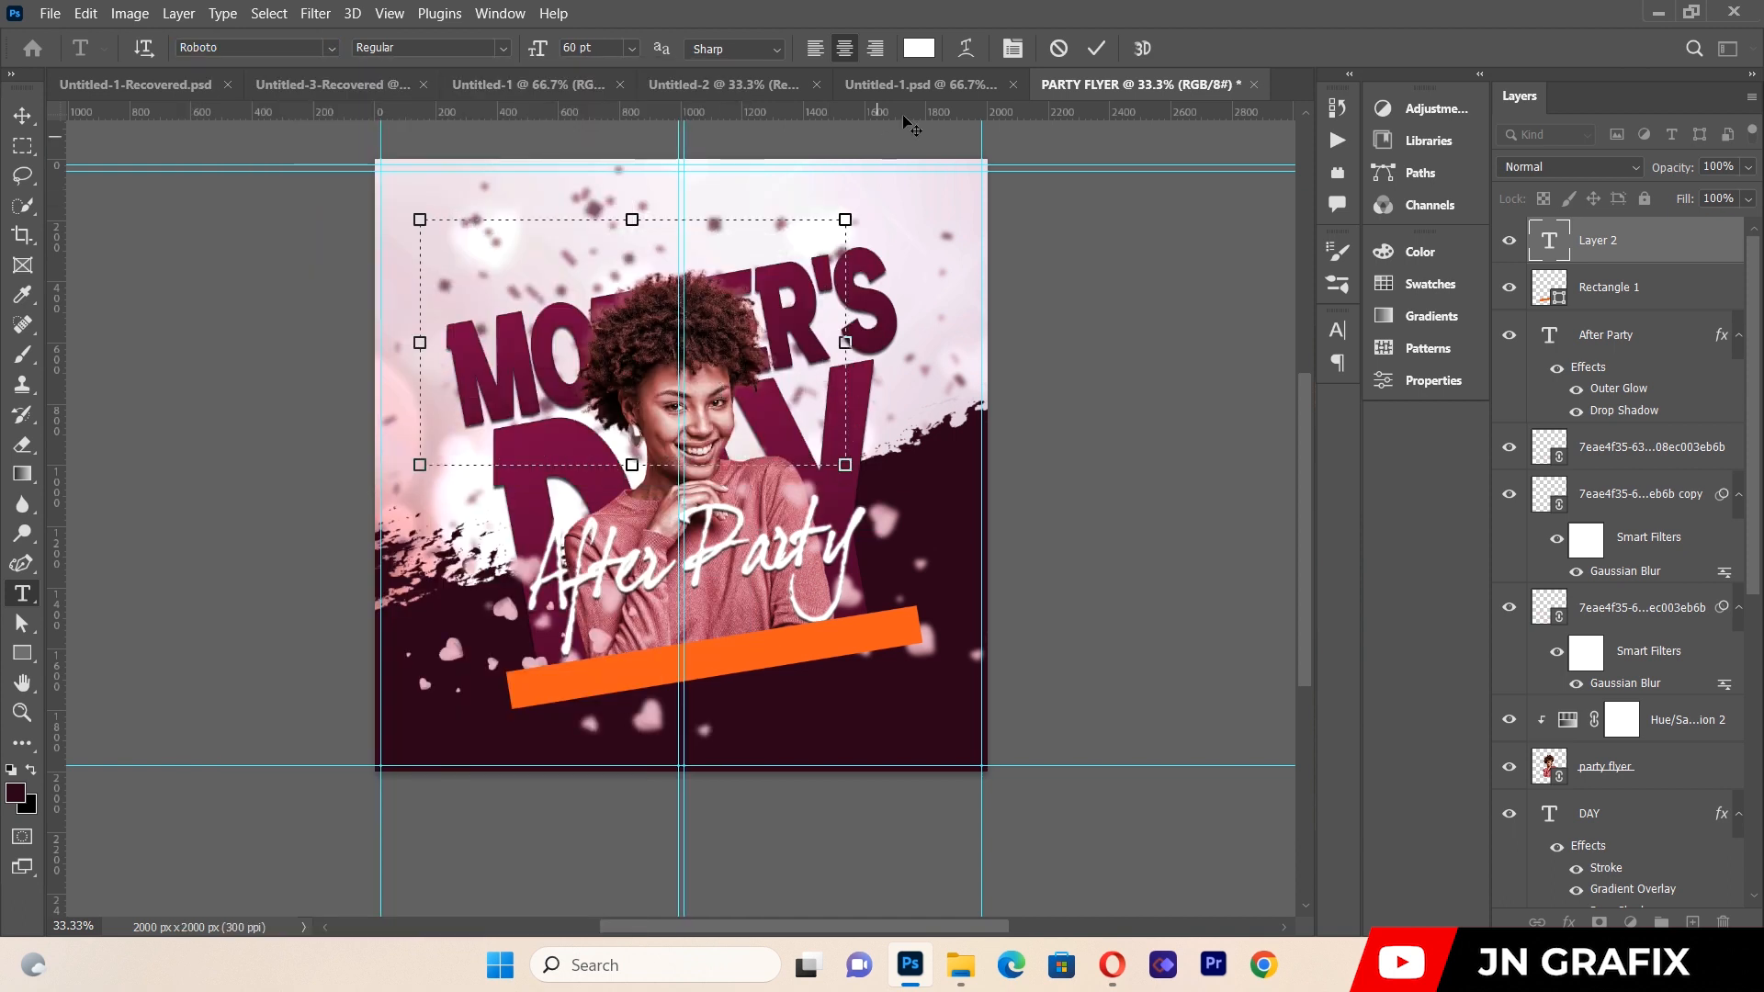
Set the vertical scale of the new text's characters to 77%.
left_click(1009, 51)
left_click(1122, 439)
key("BackSpace")
key("BackSpace")
key("BackSpace")
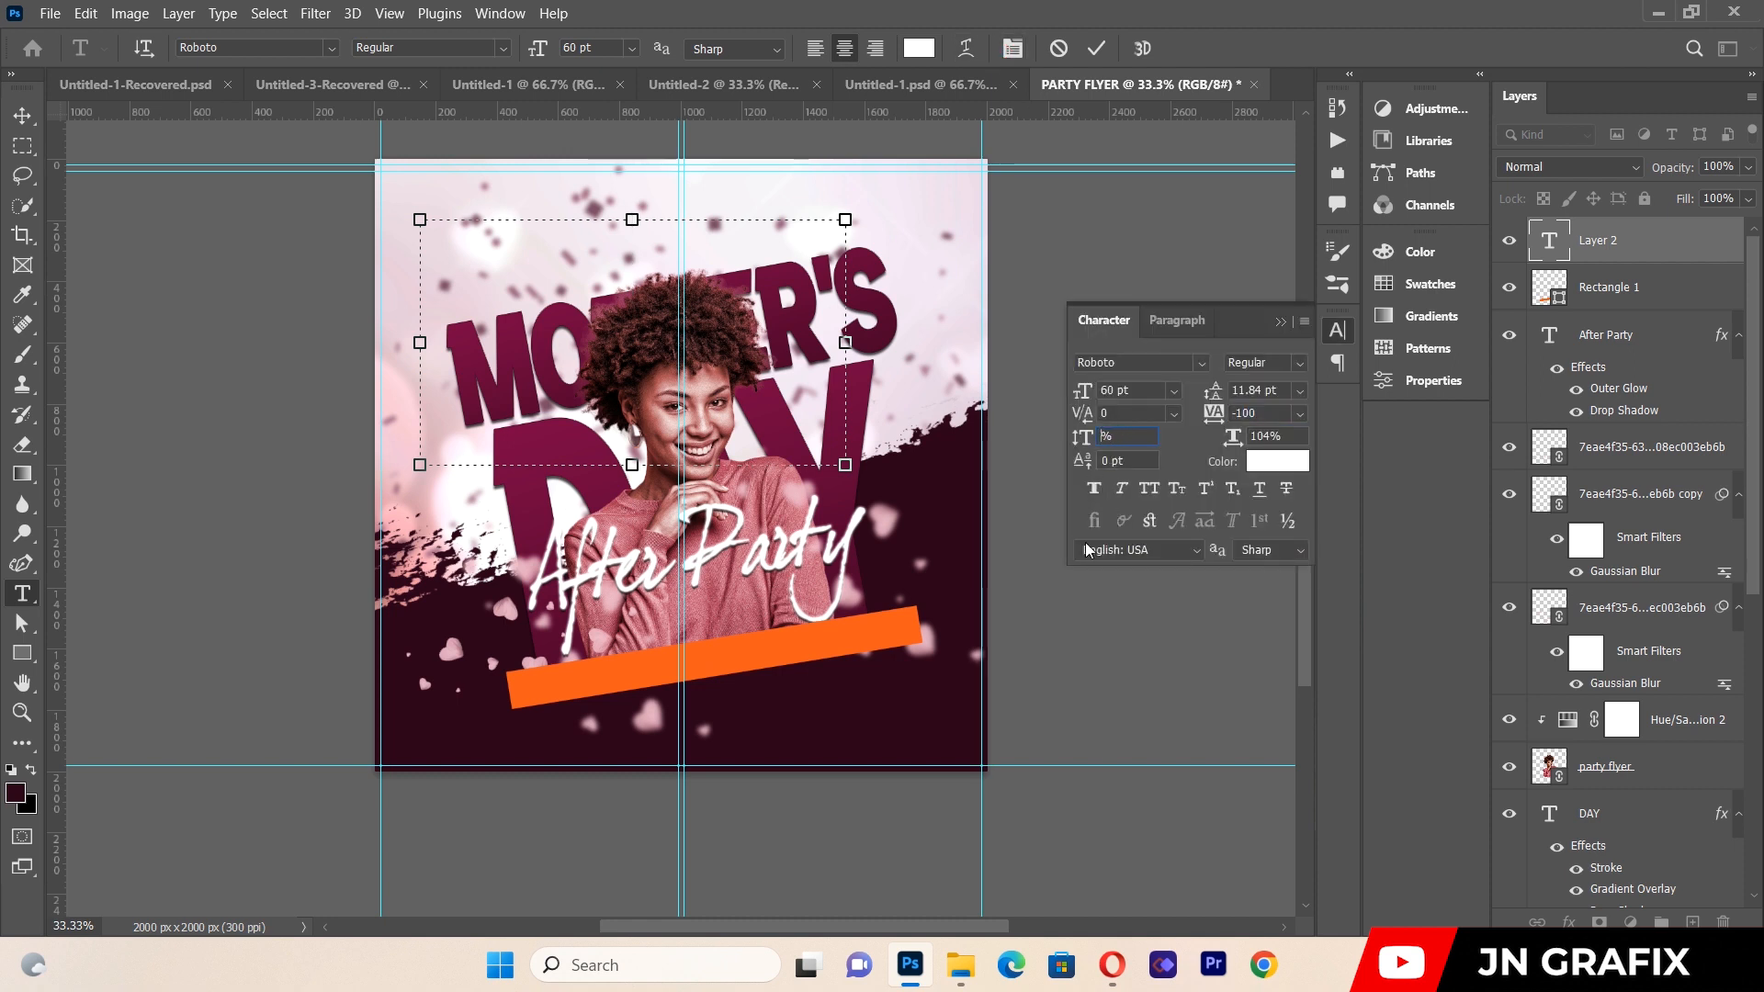
type("77")
key("Return")
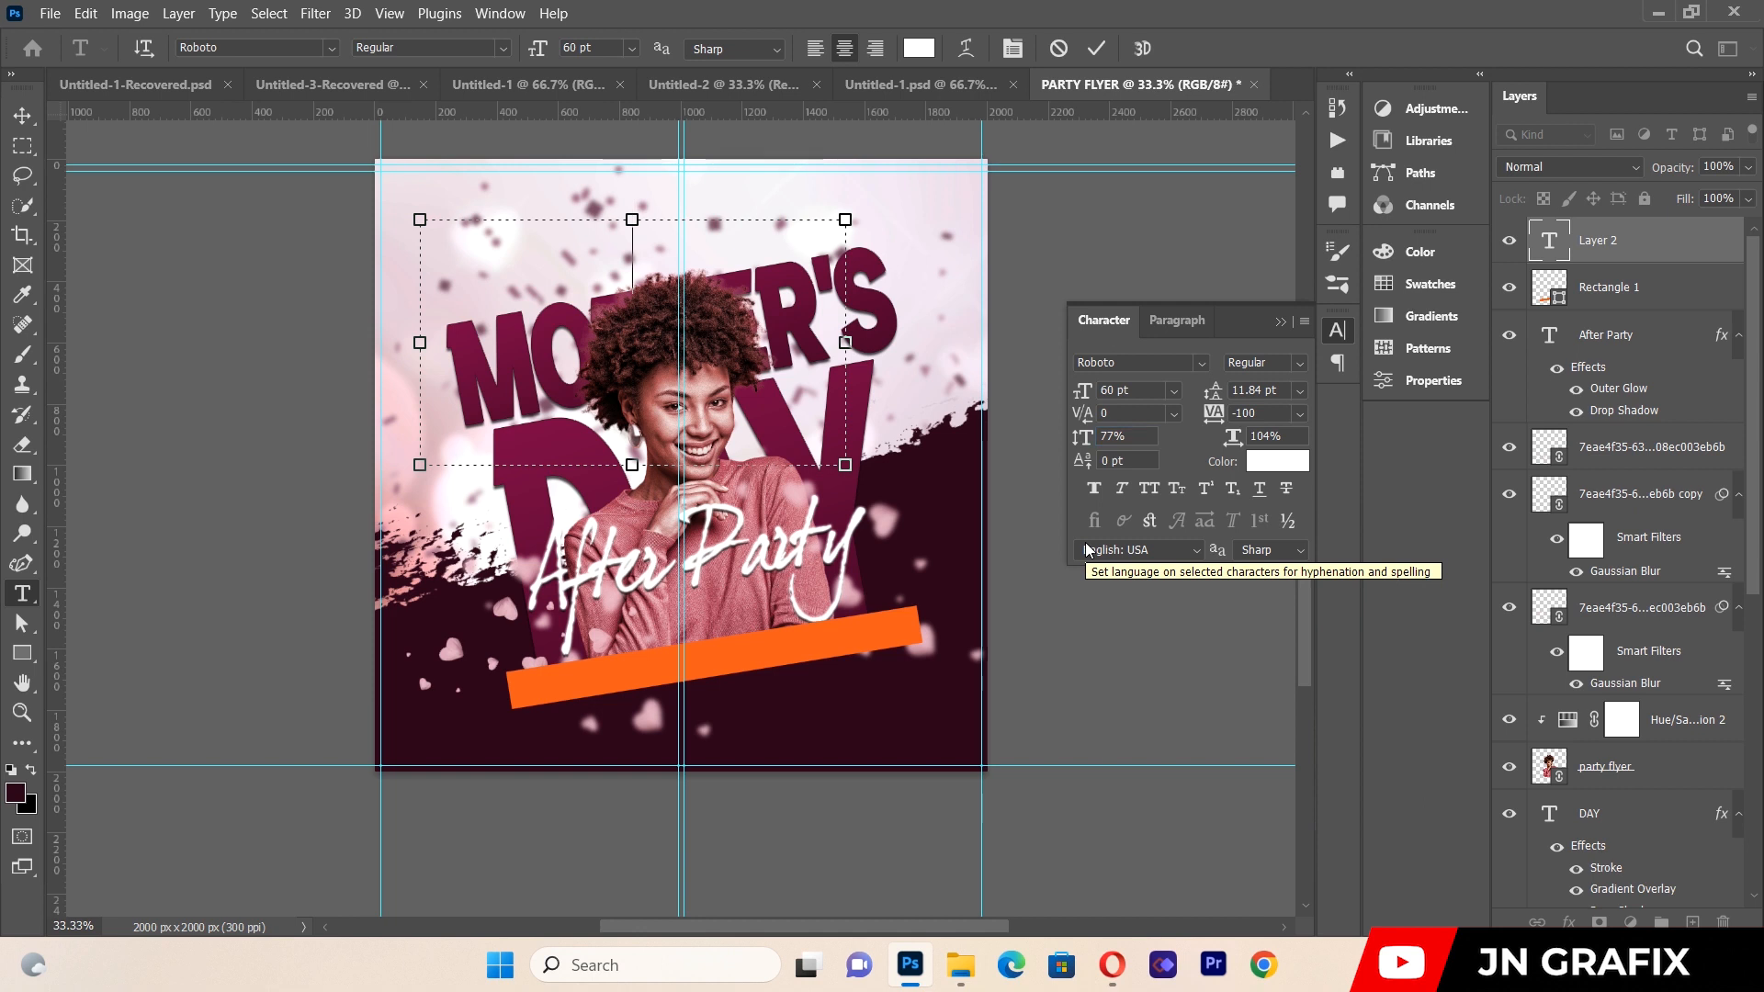
left_click(1279, 322)
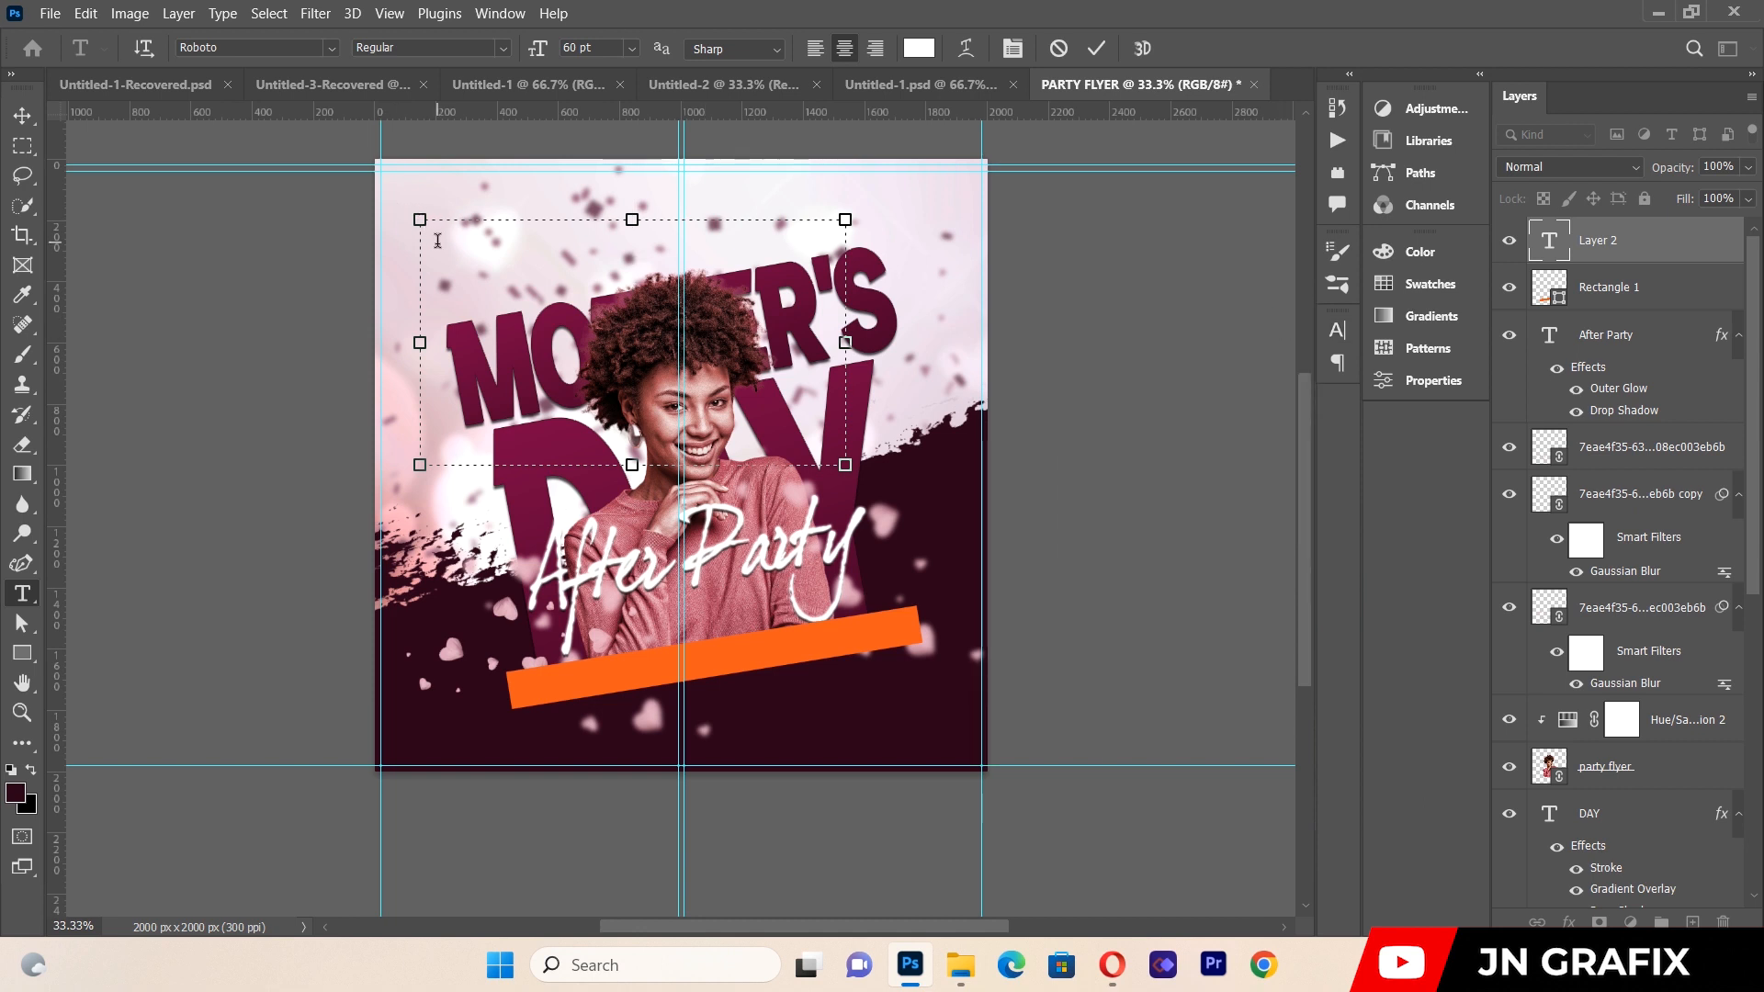
Enter the text "MUSI CBY" and scale it down to about 15.59 pt over the letter D of "DAY".
type("MUS")
key("BackSpace")
key("BackSpace")
key("BackSpace")
type("MUS")
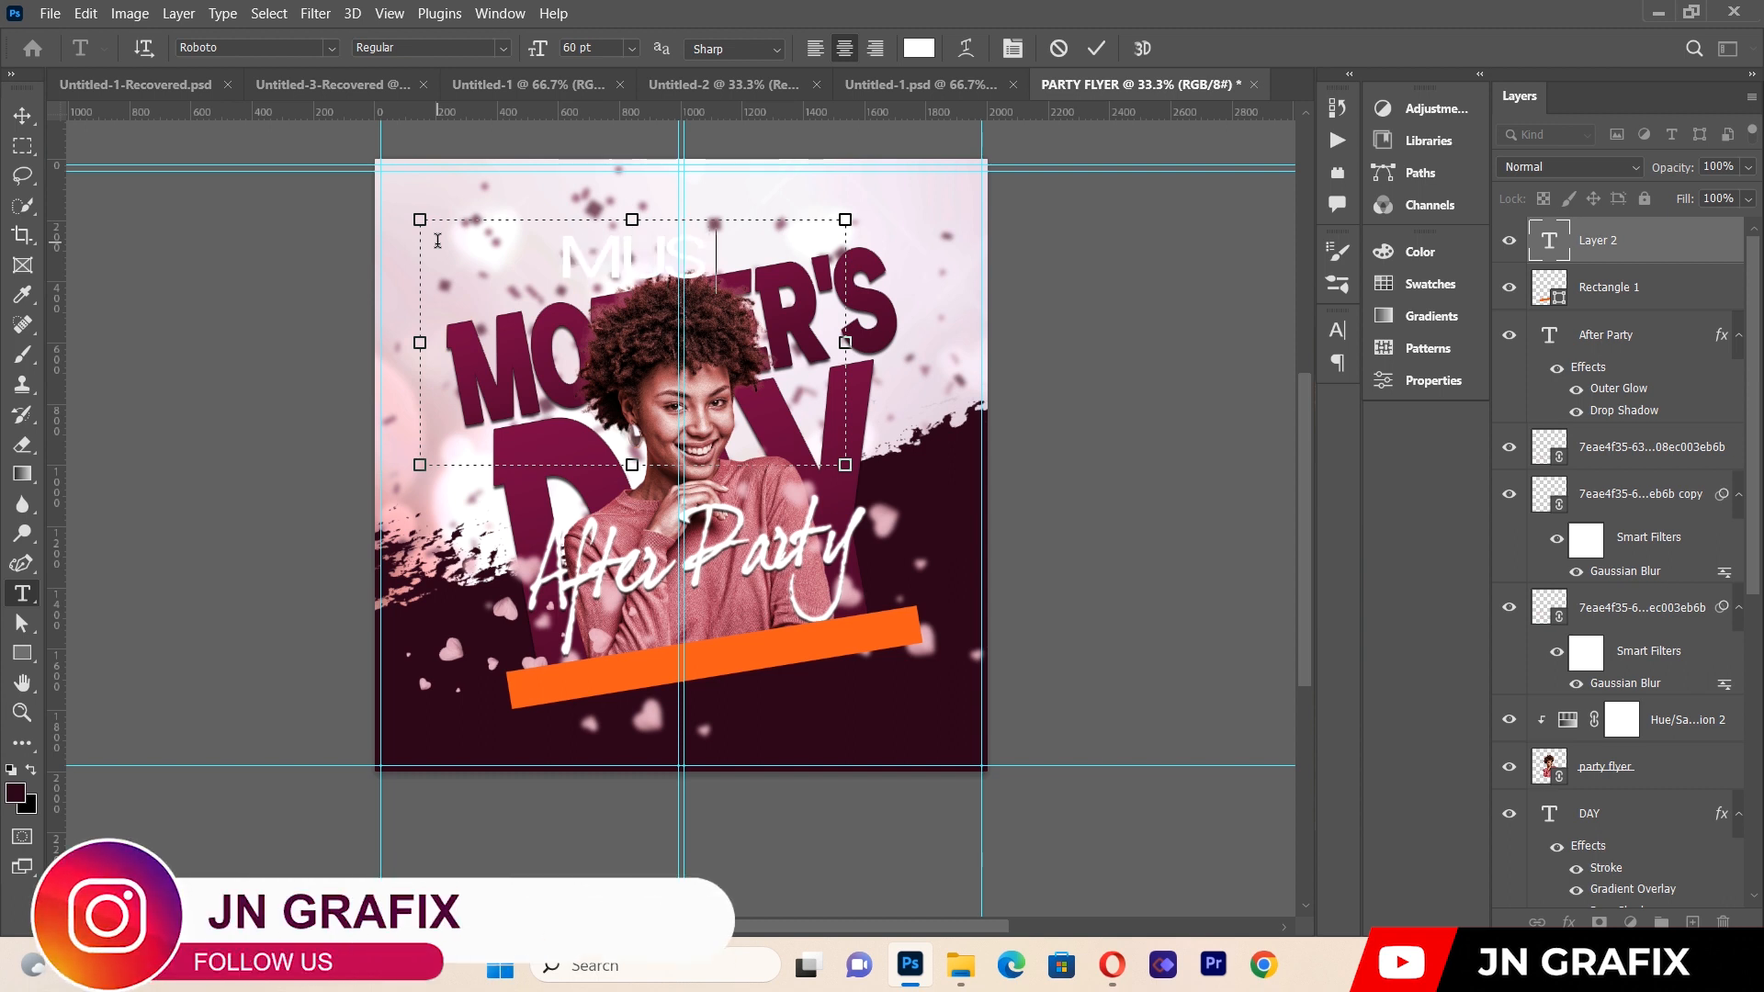
type("I BY")
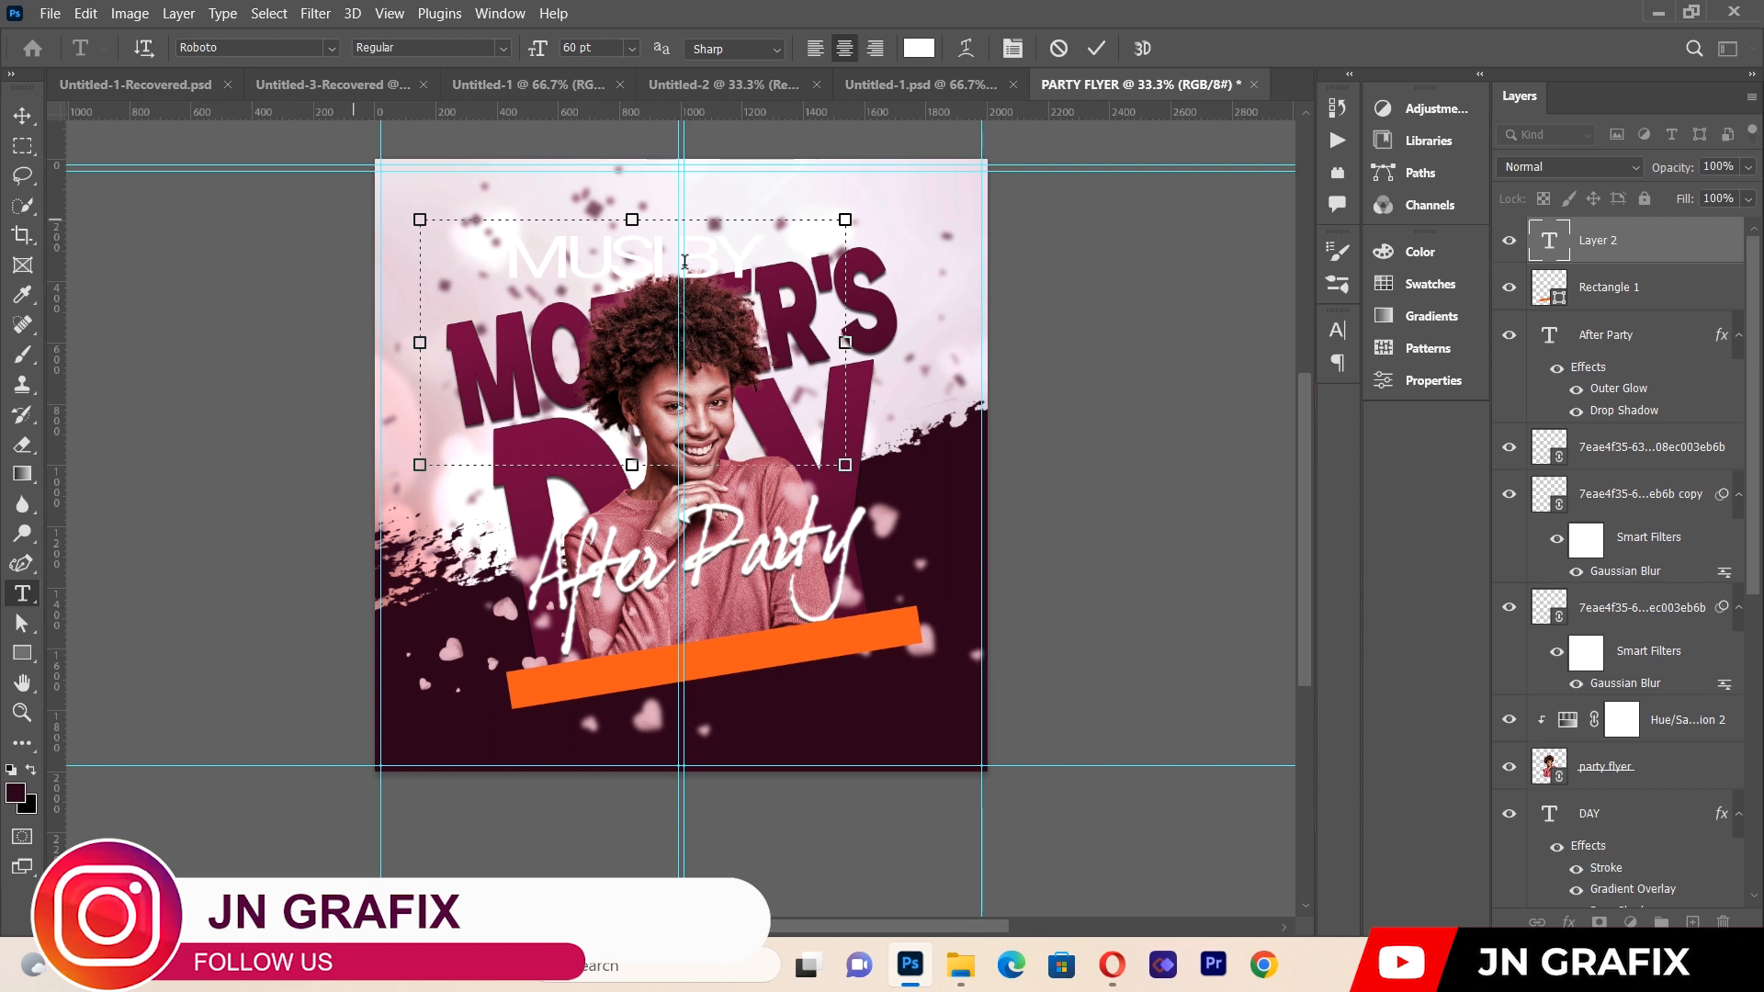
key("ctrl+a")
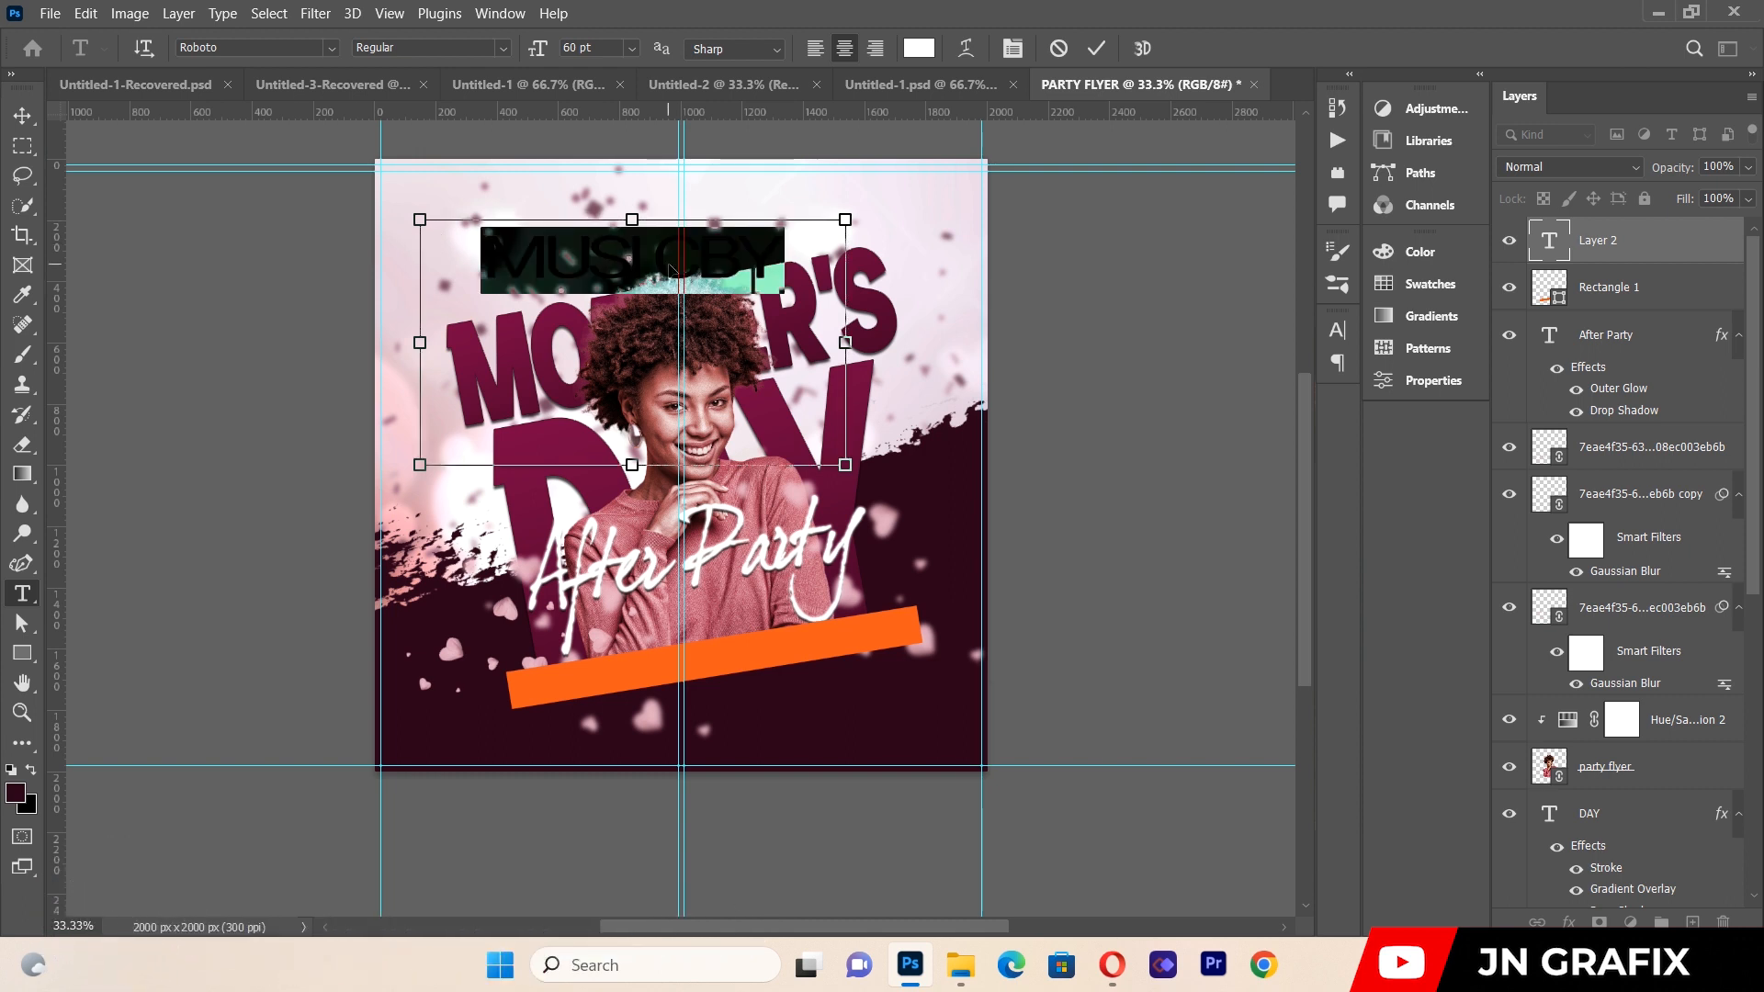
left_click(23, 115)
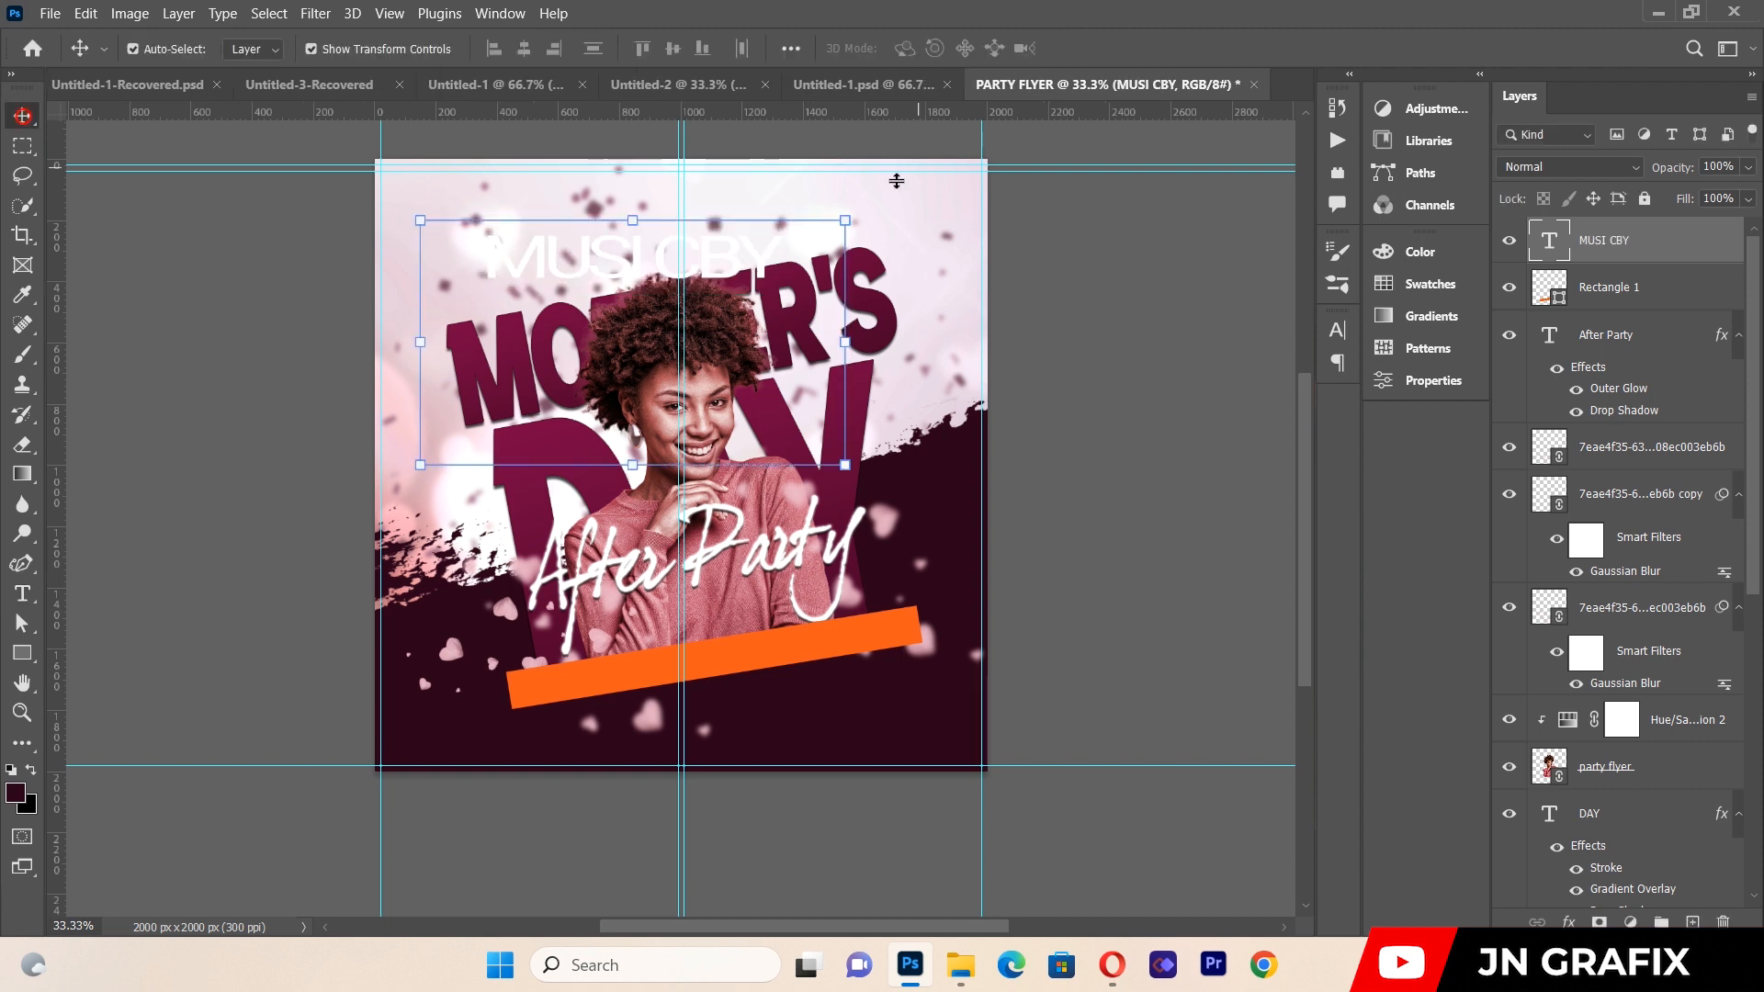
left_click_drag(844, 216, 570, 446)
Draw a dark maroon rectangle about 352 x 92 px over the woman's lower torso, just above the orange banner.
left_click(22, 653)
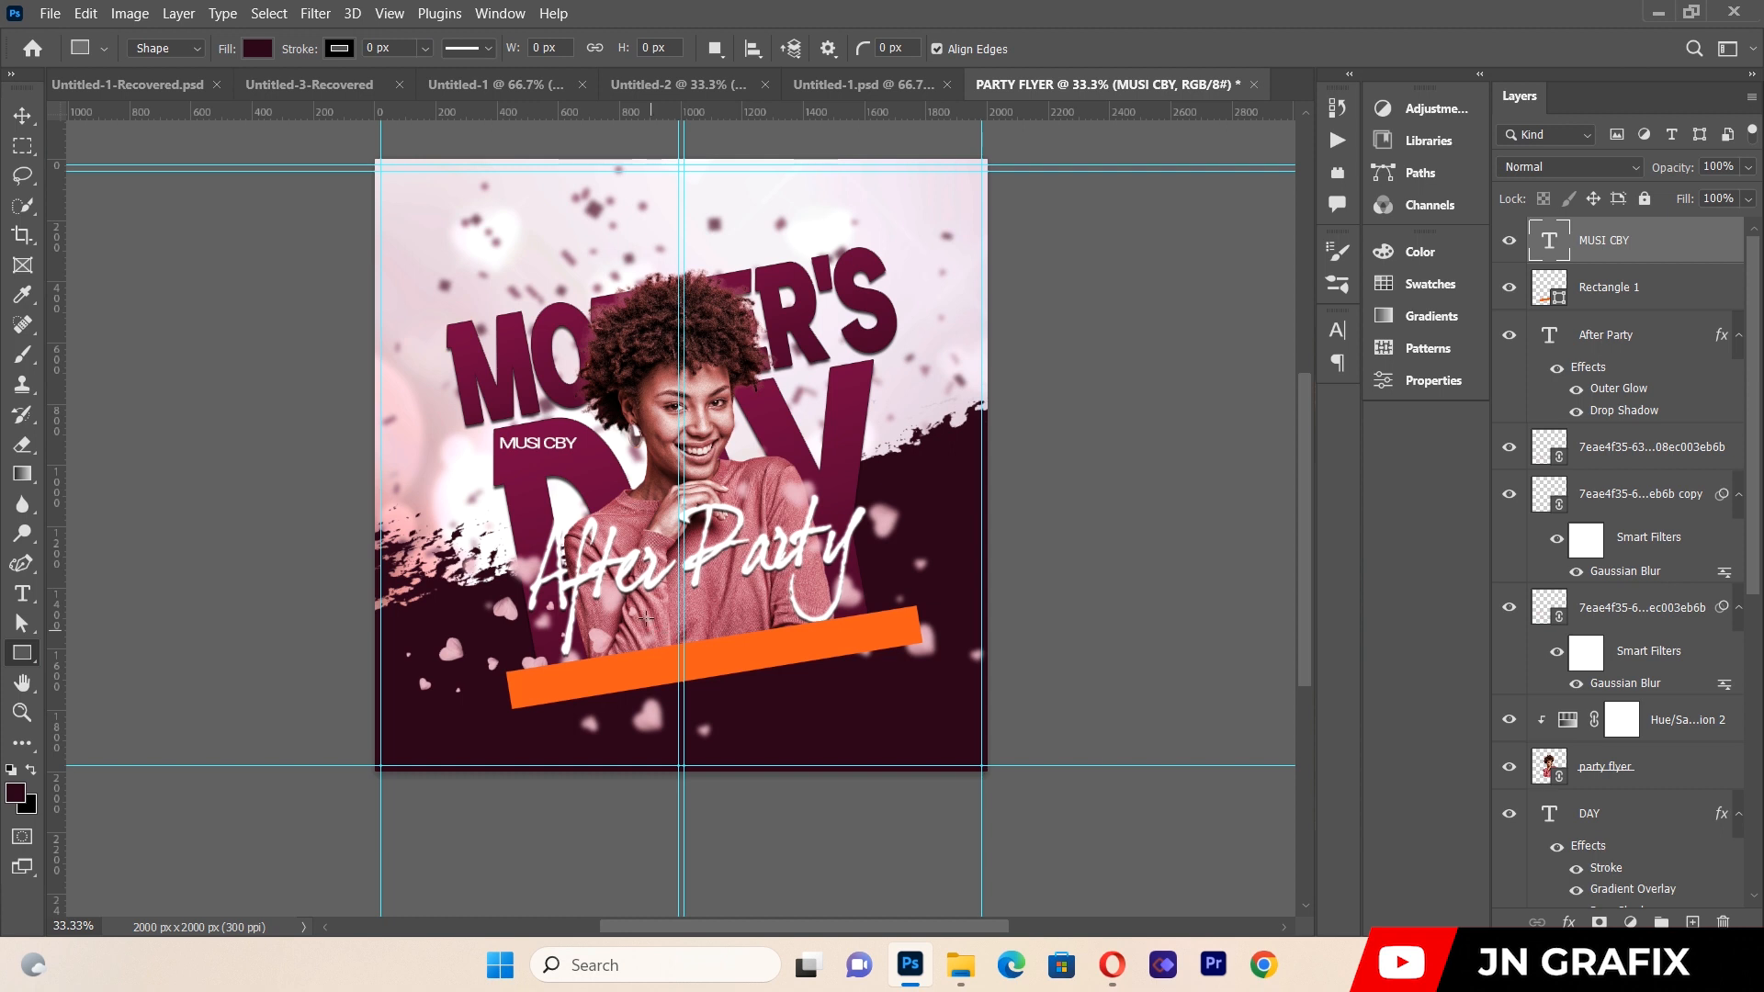
left_click_drag(631, 611, 740, 642)
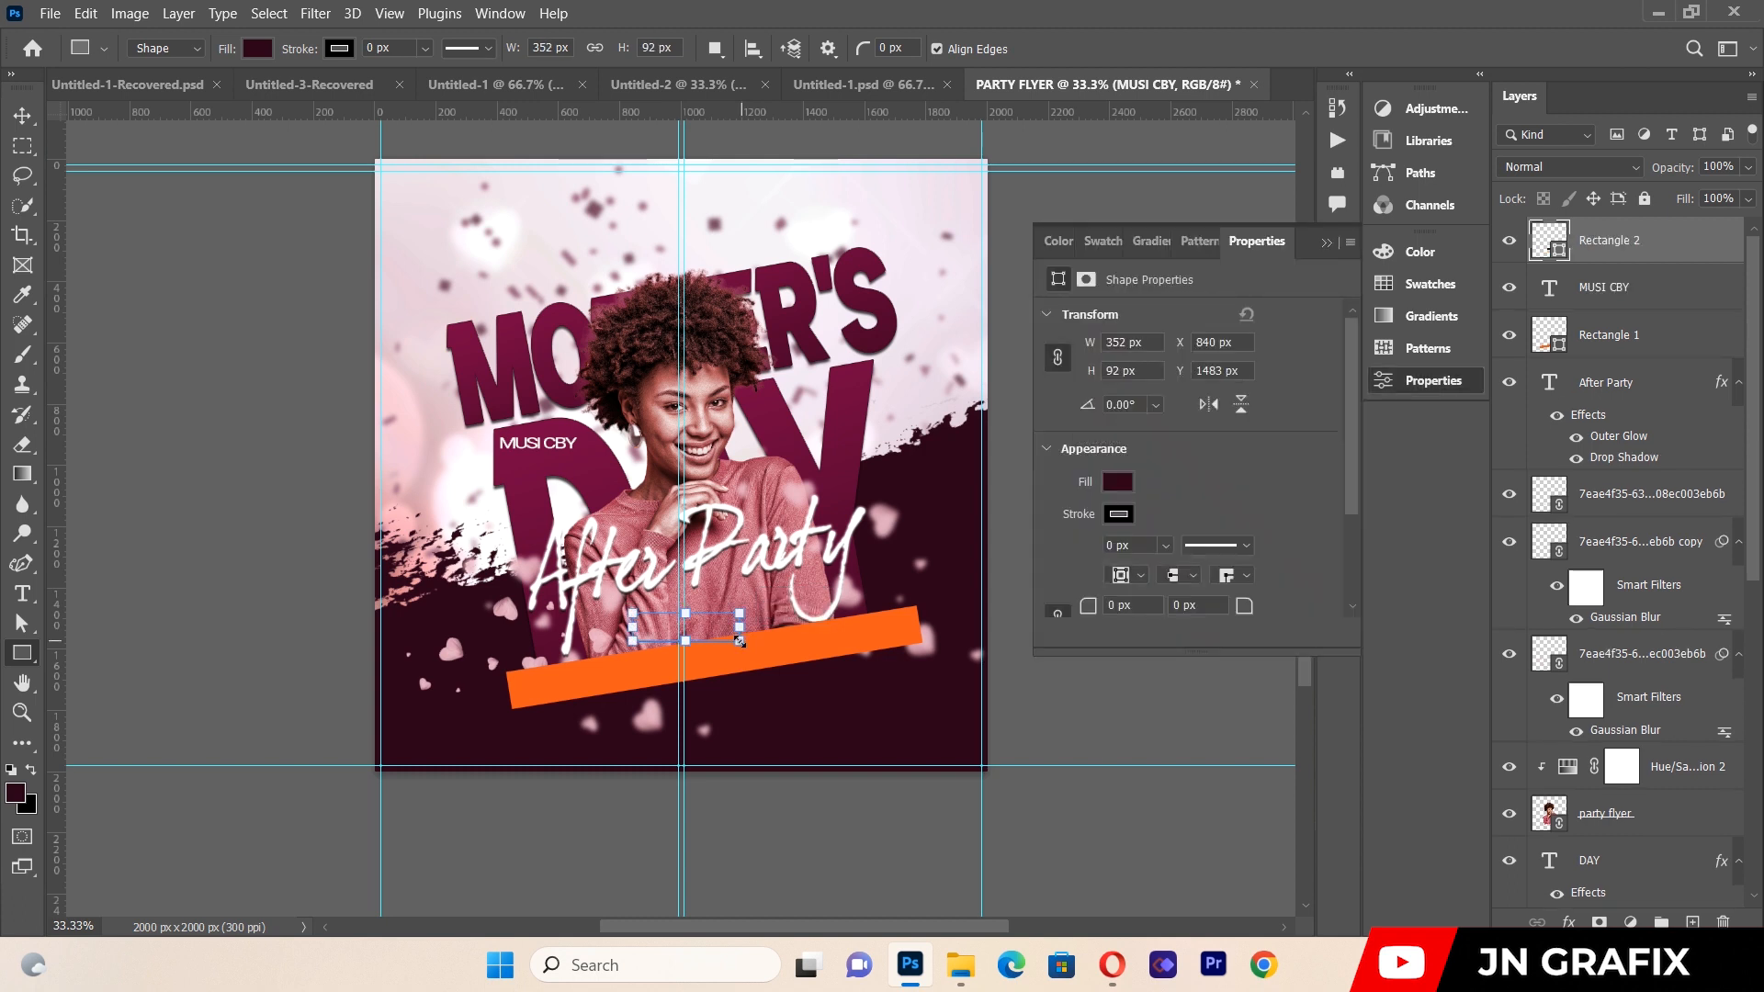
left_click(1325, 243)
Rotate the small dark rectangle to about -3.90° and move it slightly right, to about X 1059.50, Y 1526.76 px.
left_click(23, 117)
left_click_drag(746, 594, 788, 557)
left_click_drag(721, 630, 735, 629)
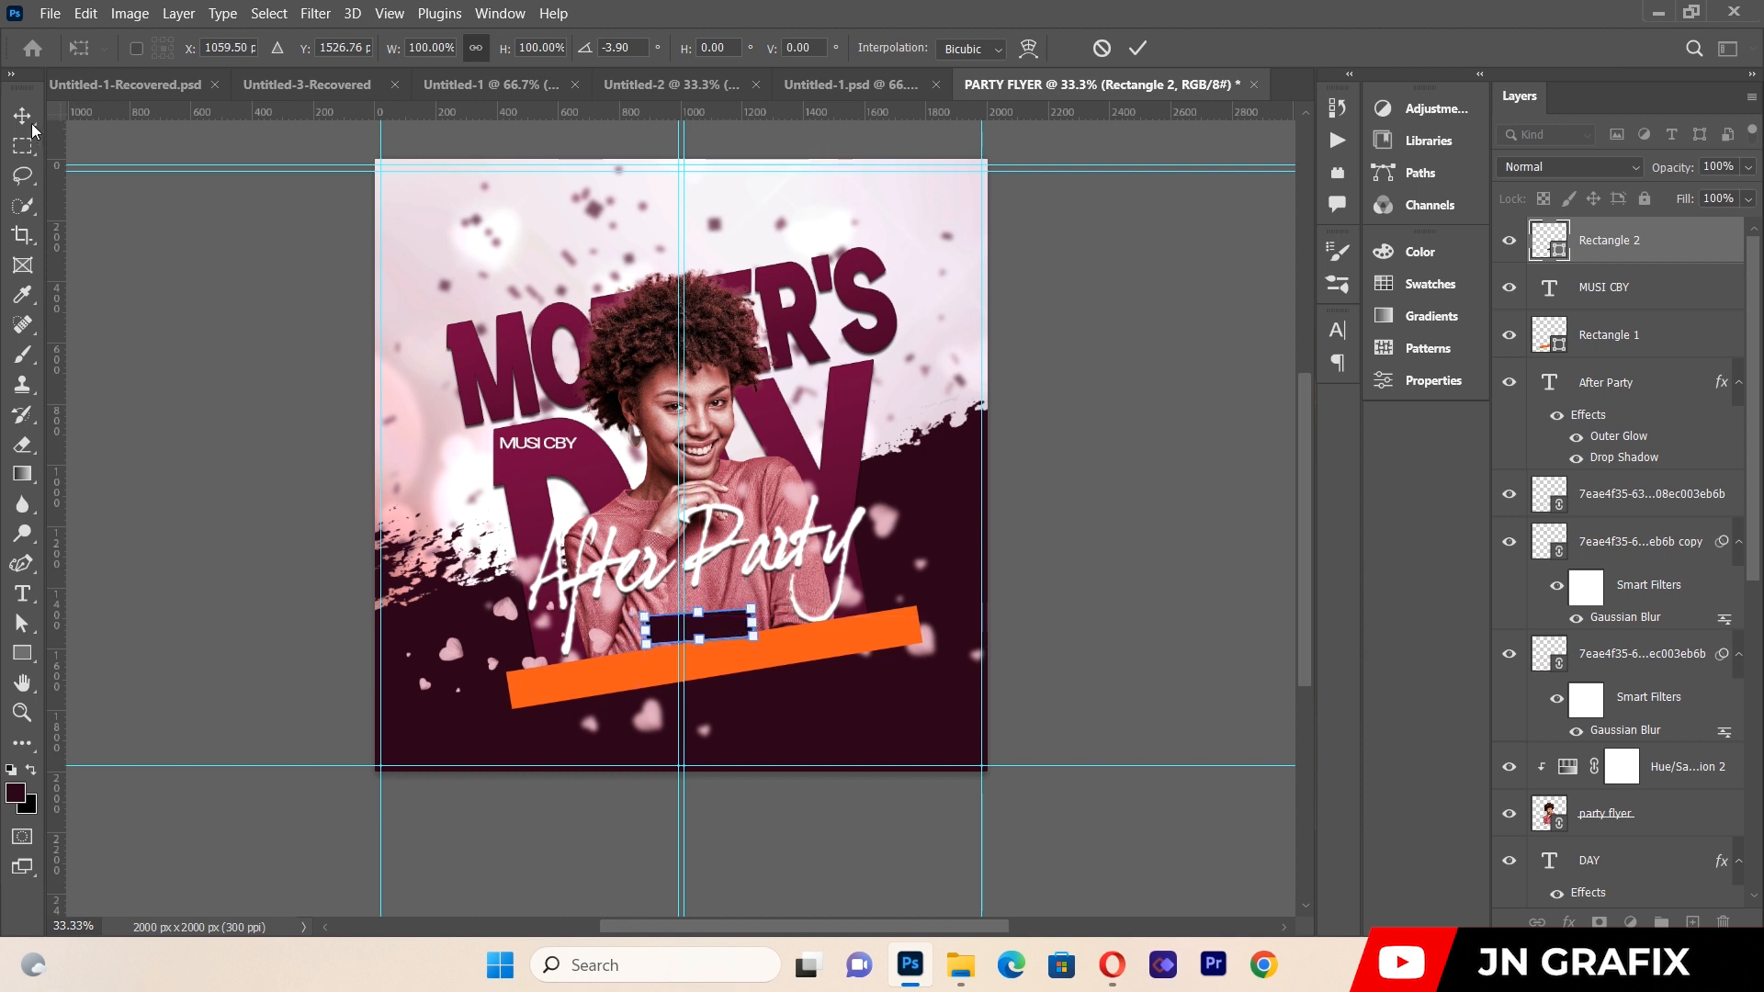
key("Return")
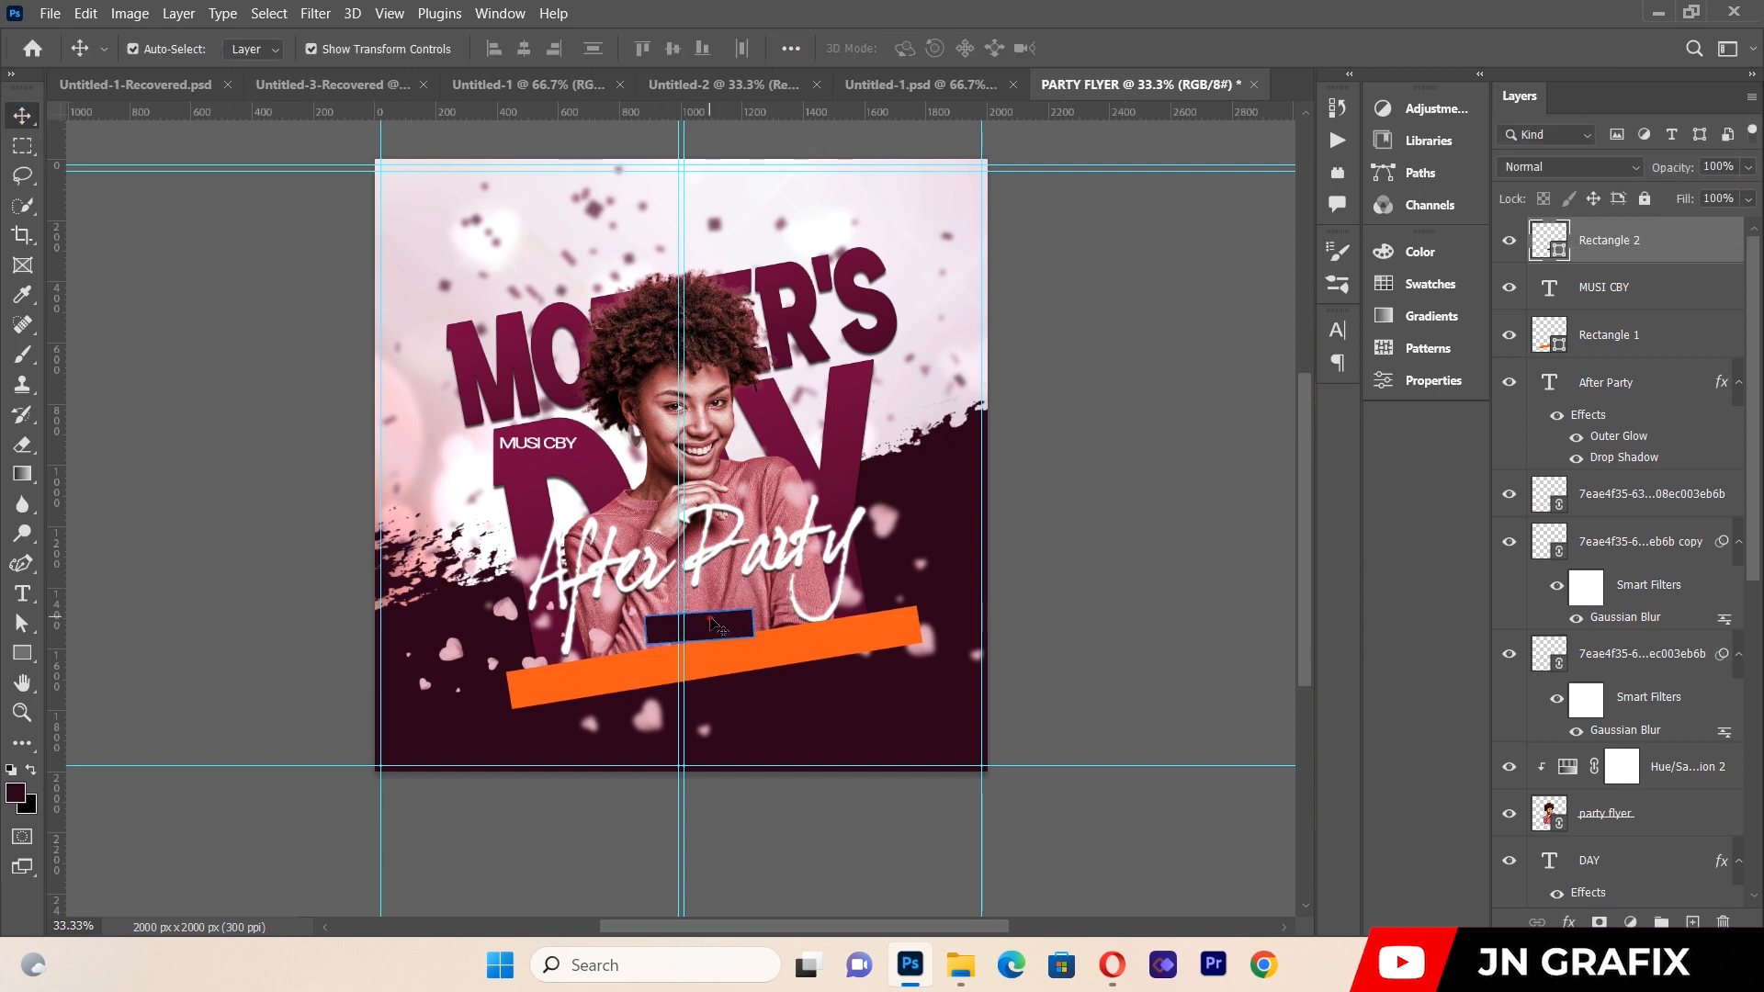
Add a drop shadow to the small dark rectangle with 38% opacity and adjust its spread.
left_click(1568, 922)
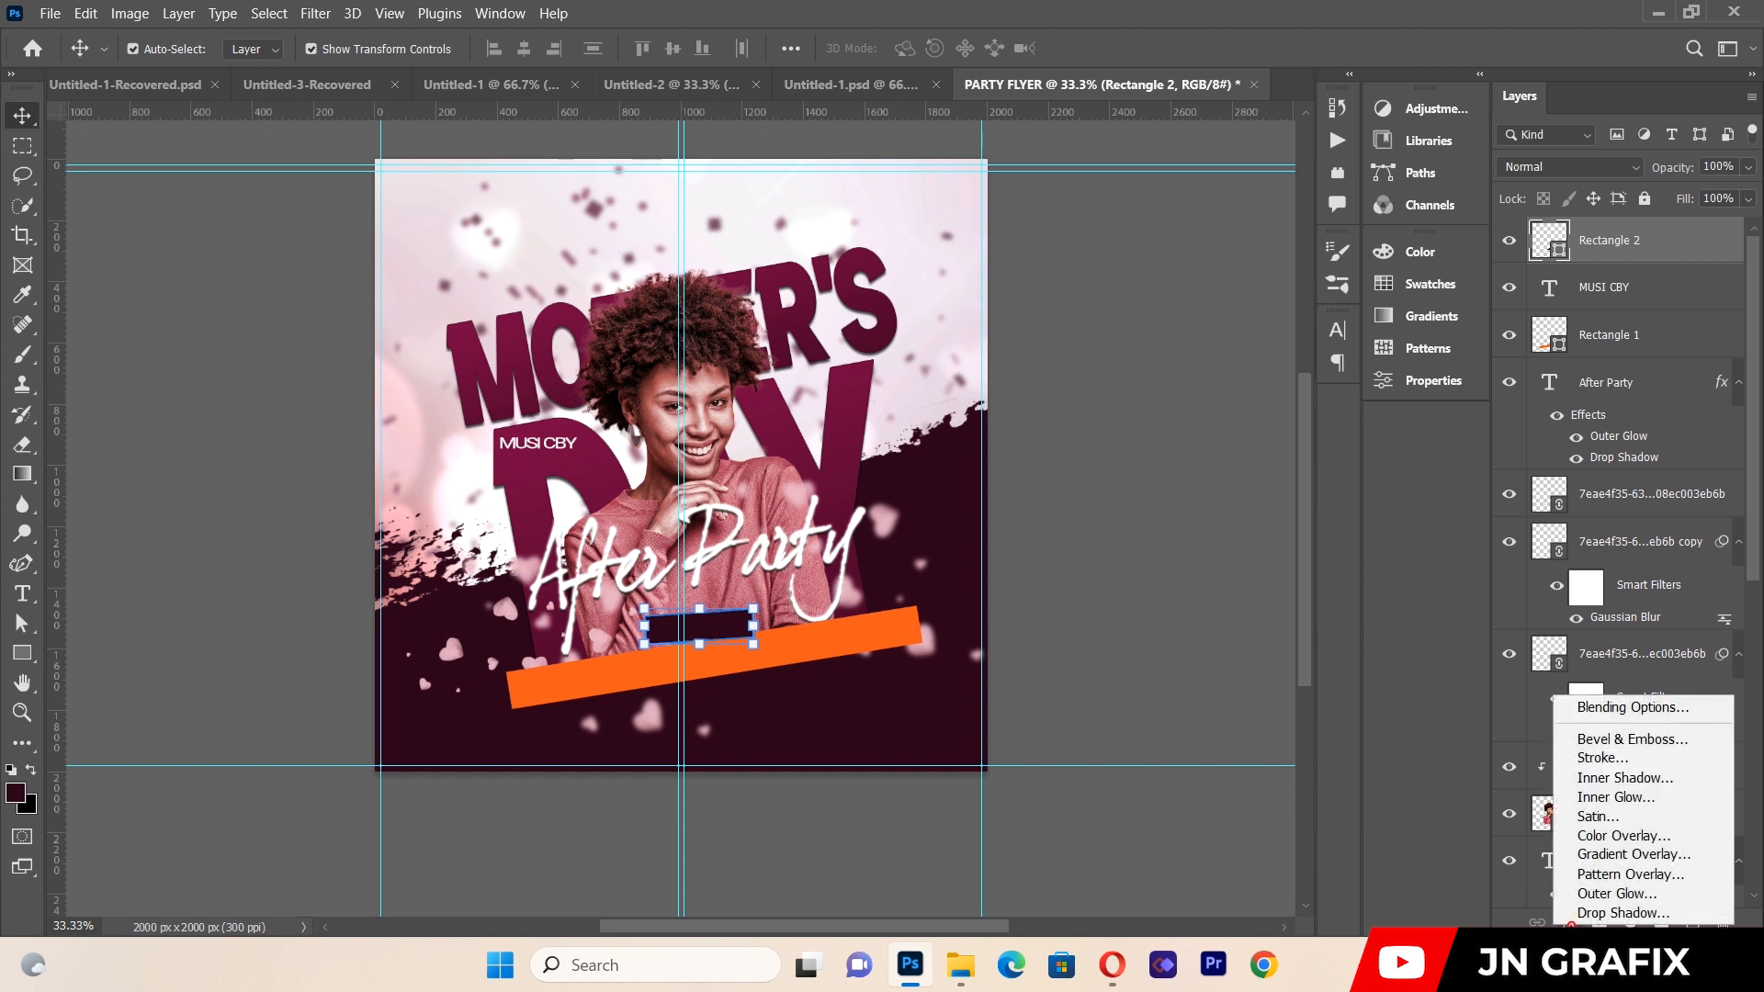
left_click(1596, 919)
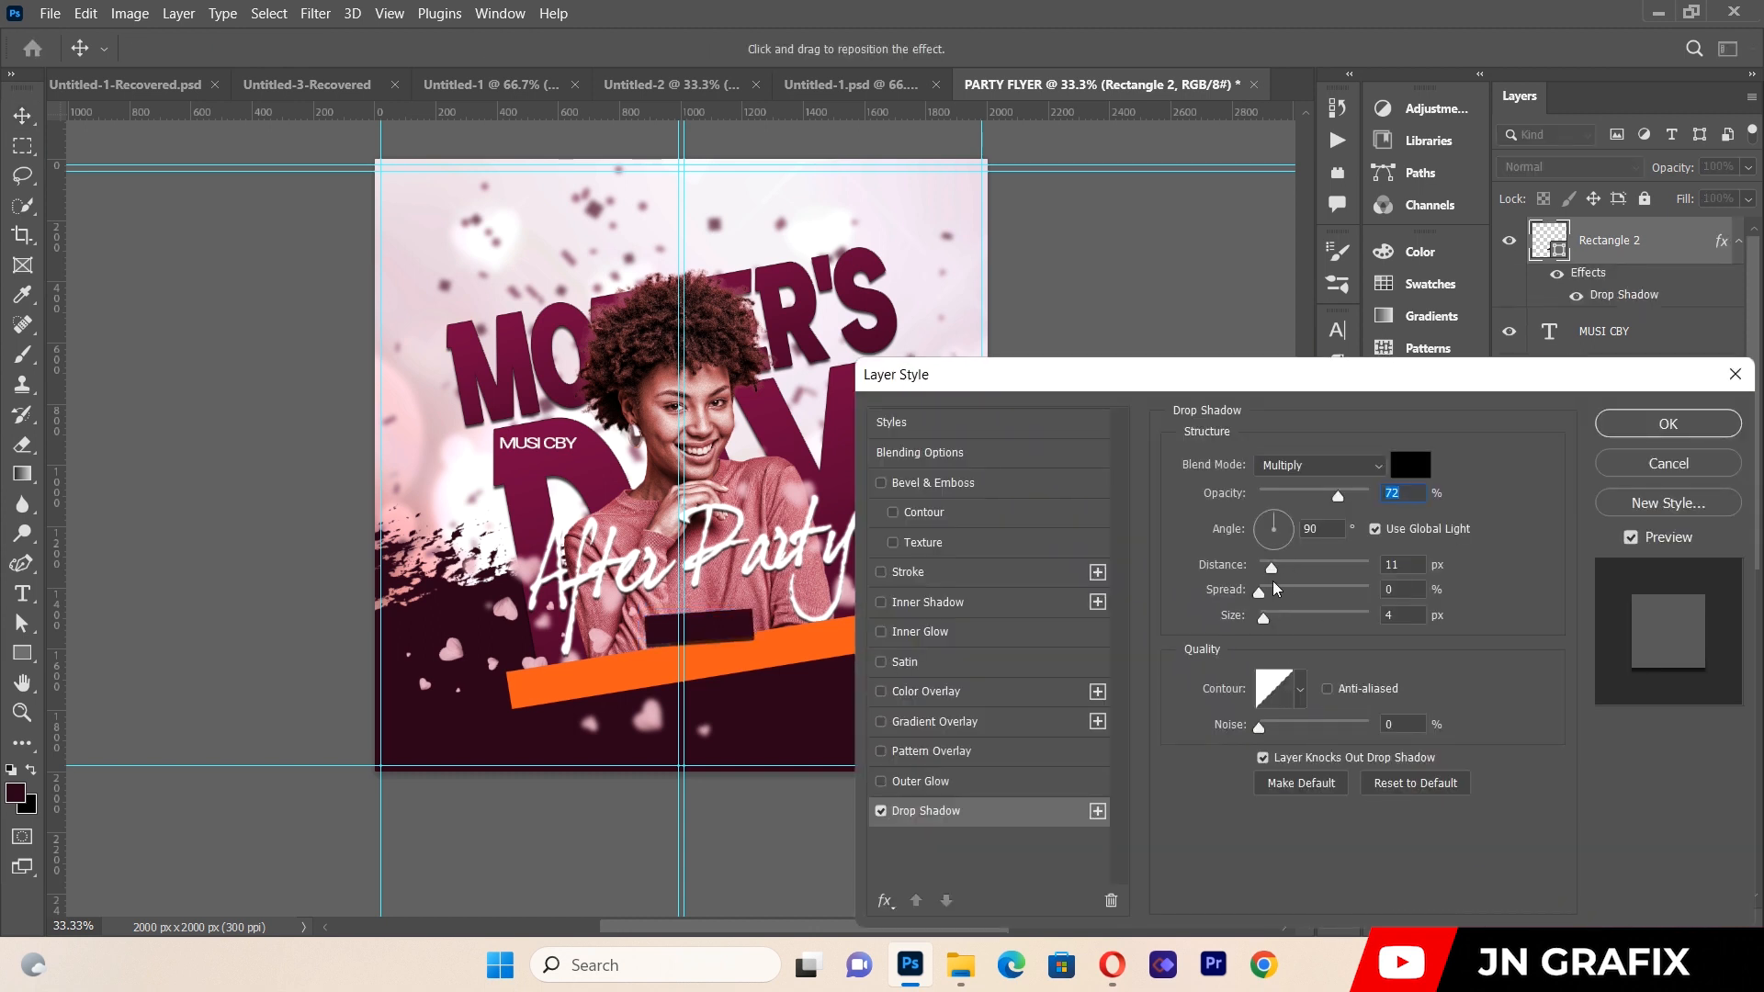
left_click_drag(1327, 496, 1298, 494)
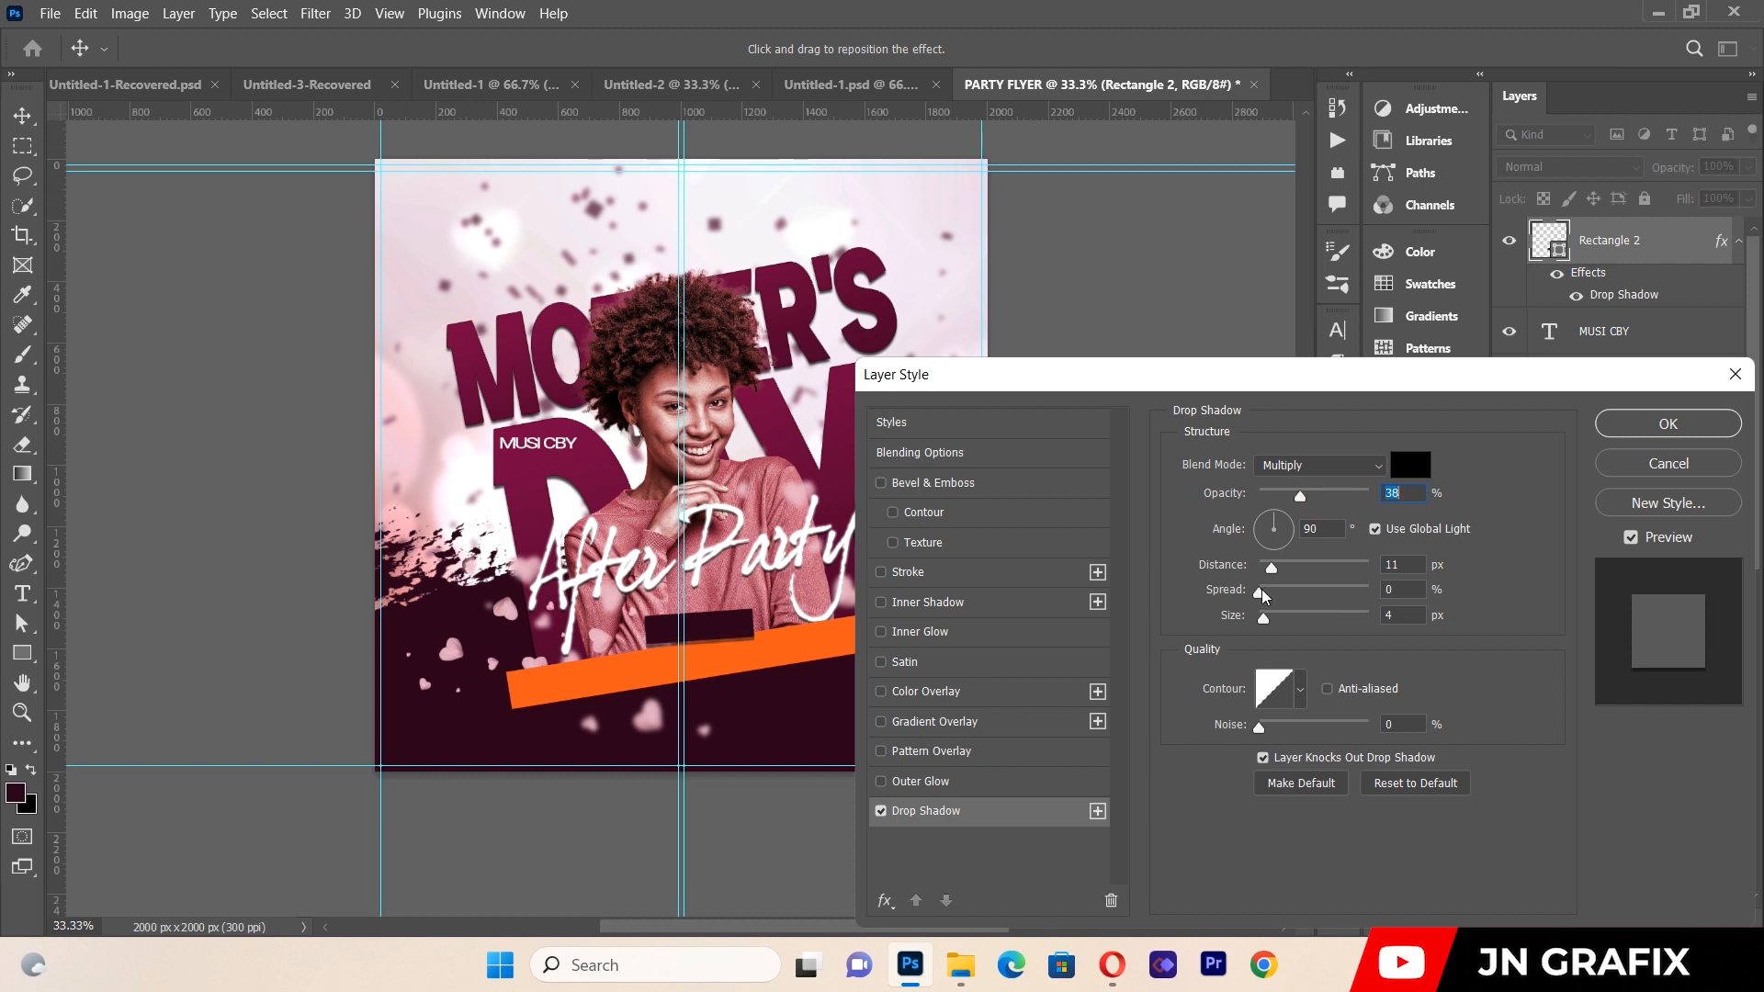
left_click_drag(1262, 595, 1312, 599)
left_click_drag(1300, 598, 1270, 581)
left_click(1636, 426)
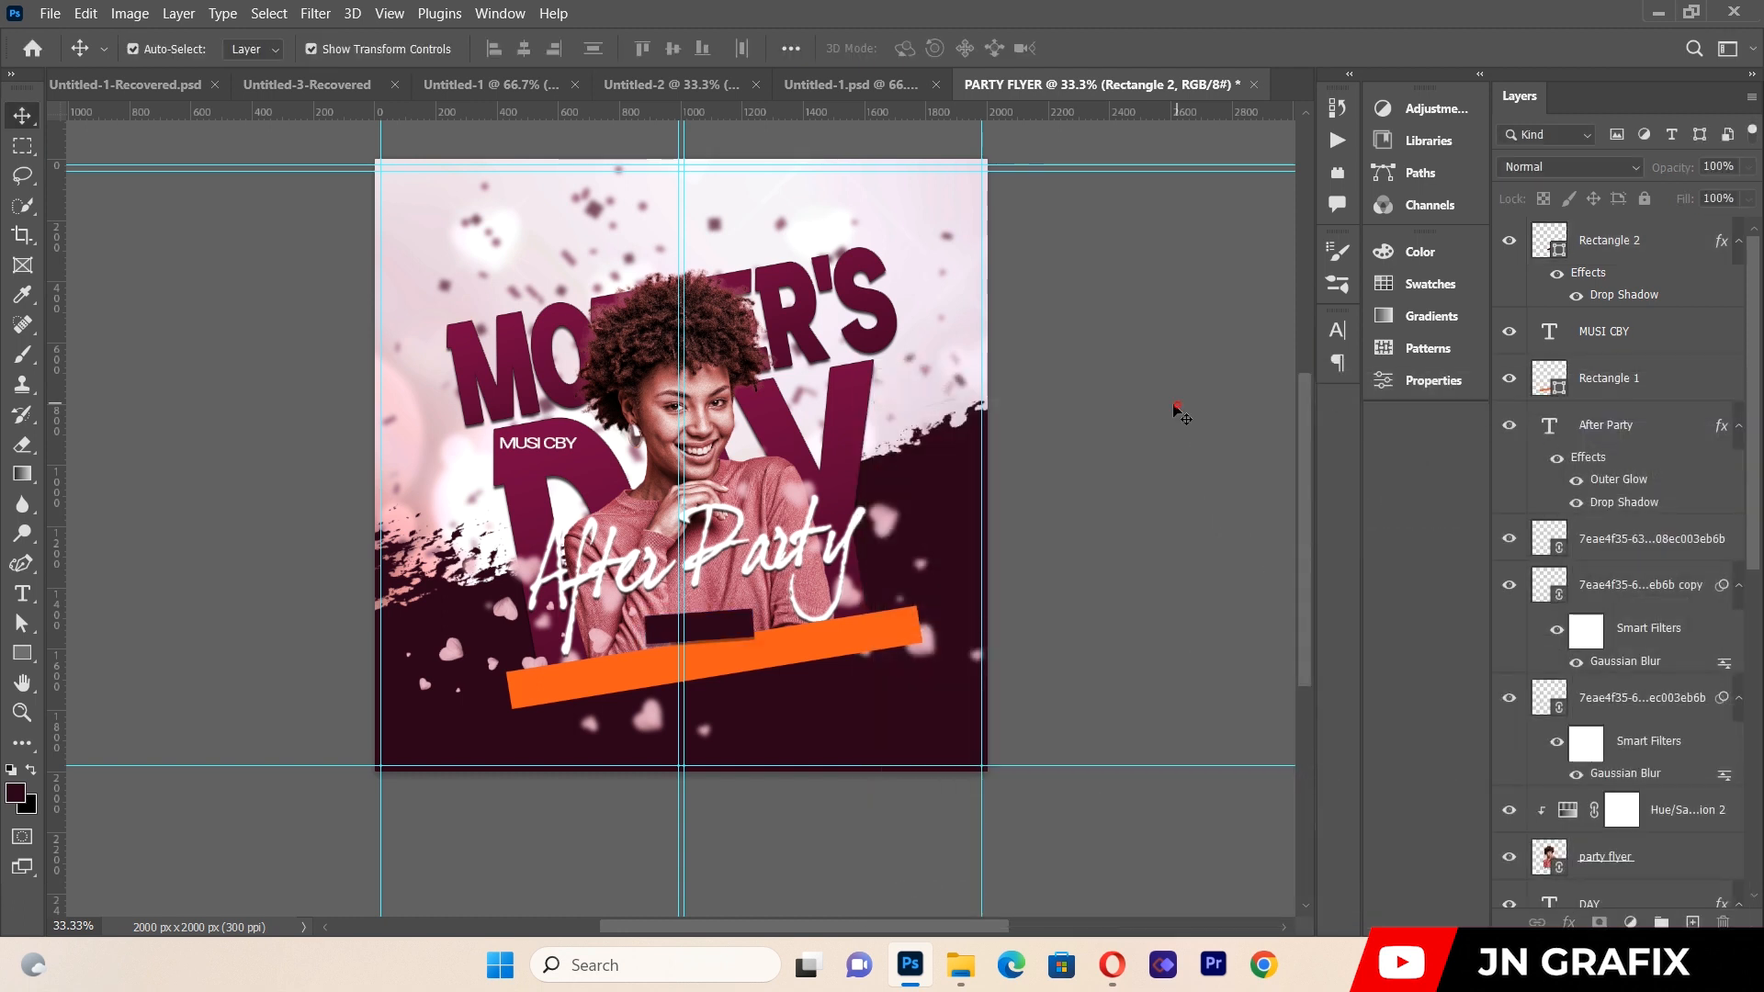
Move the "MUSI CBY" text onto the small dark rectangle and place its layer above Rectangle 2.
left_click_drag(558, 443, 716, 623)
left_click_drag(1590, 320, 1587, 226)
left_click(1139, 492)
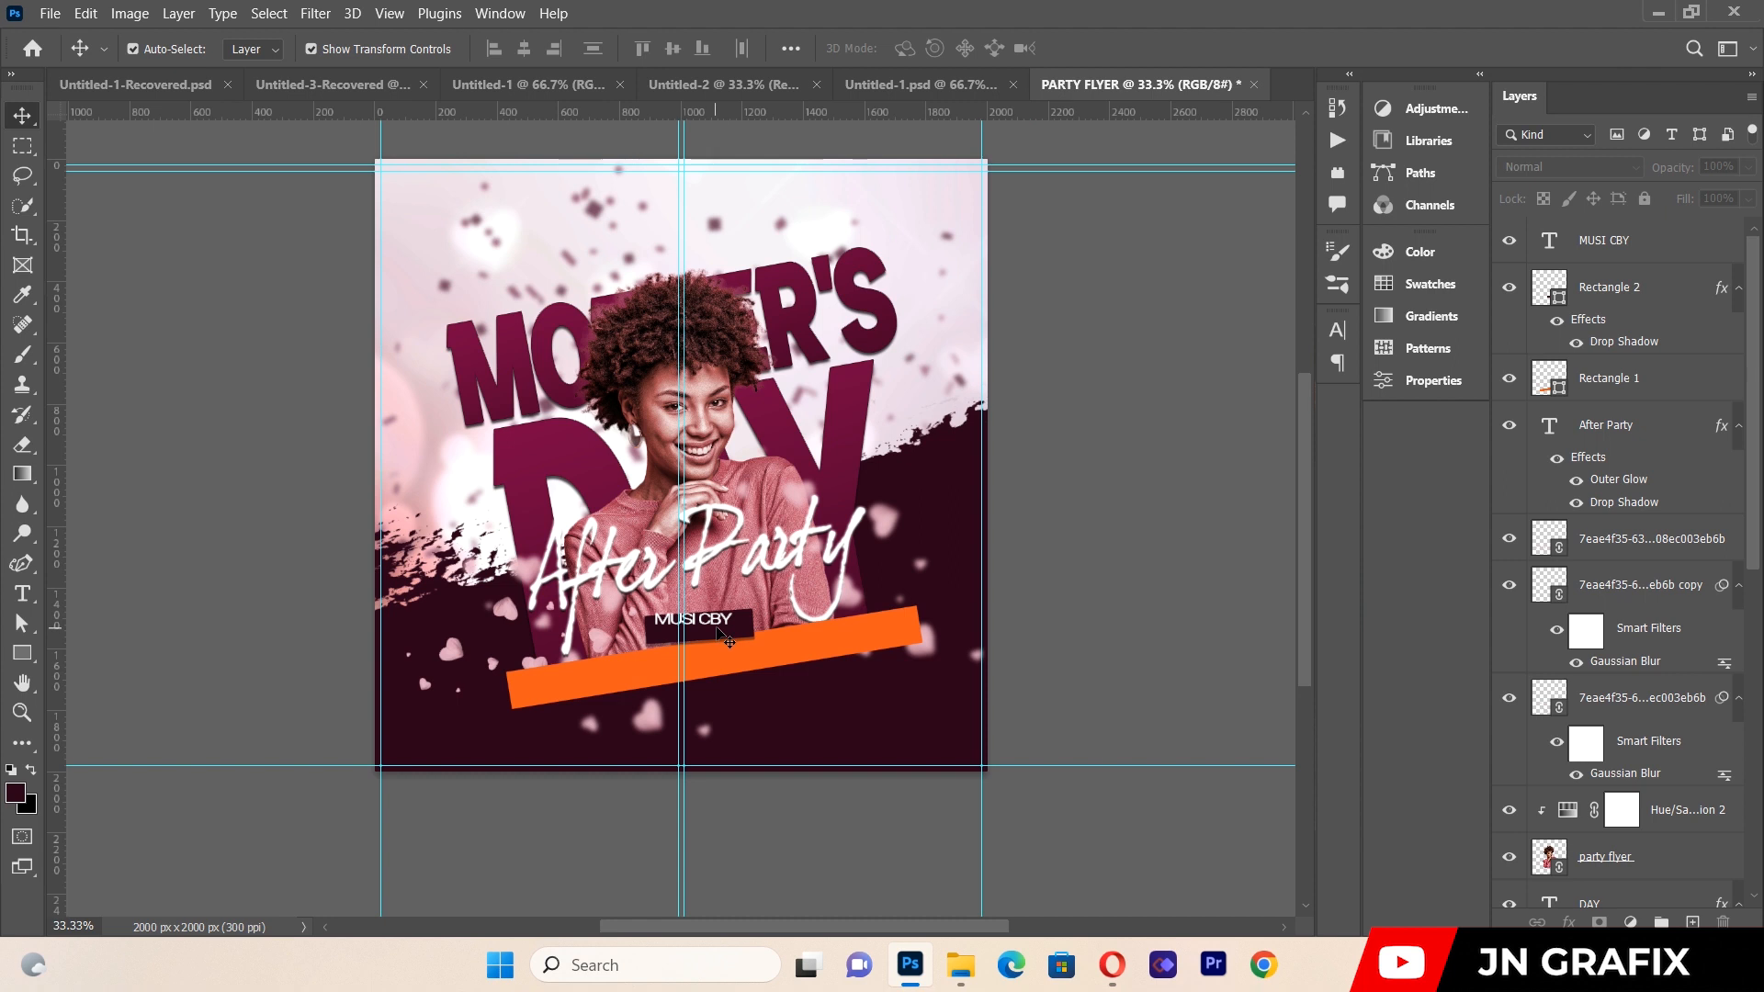
left_click(720, 623)
left_click_drag(720, 622, 720, 629)
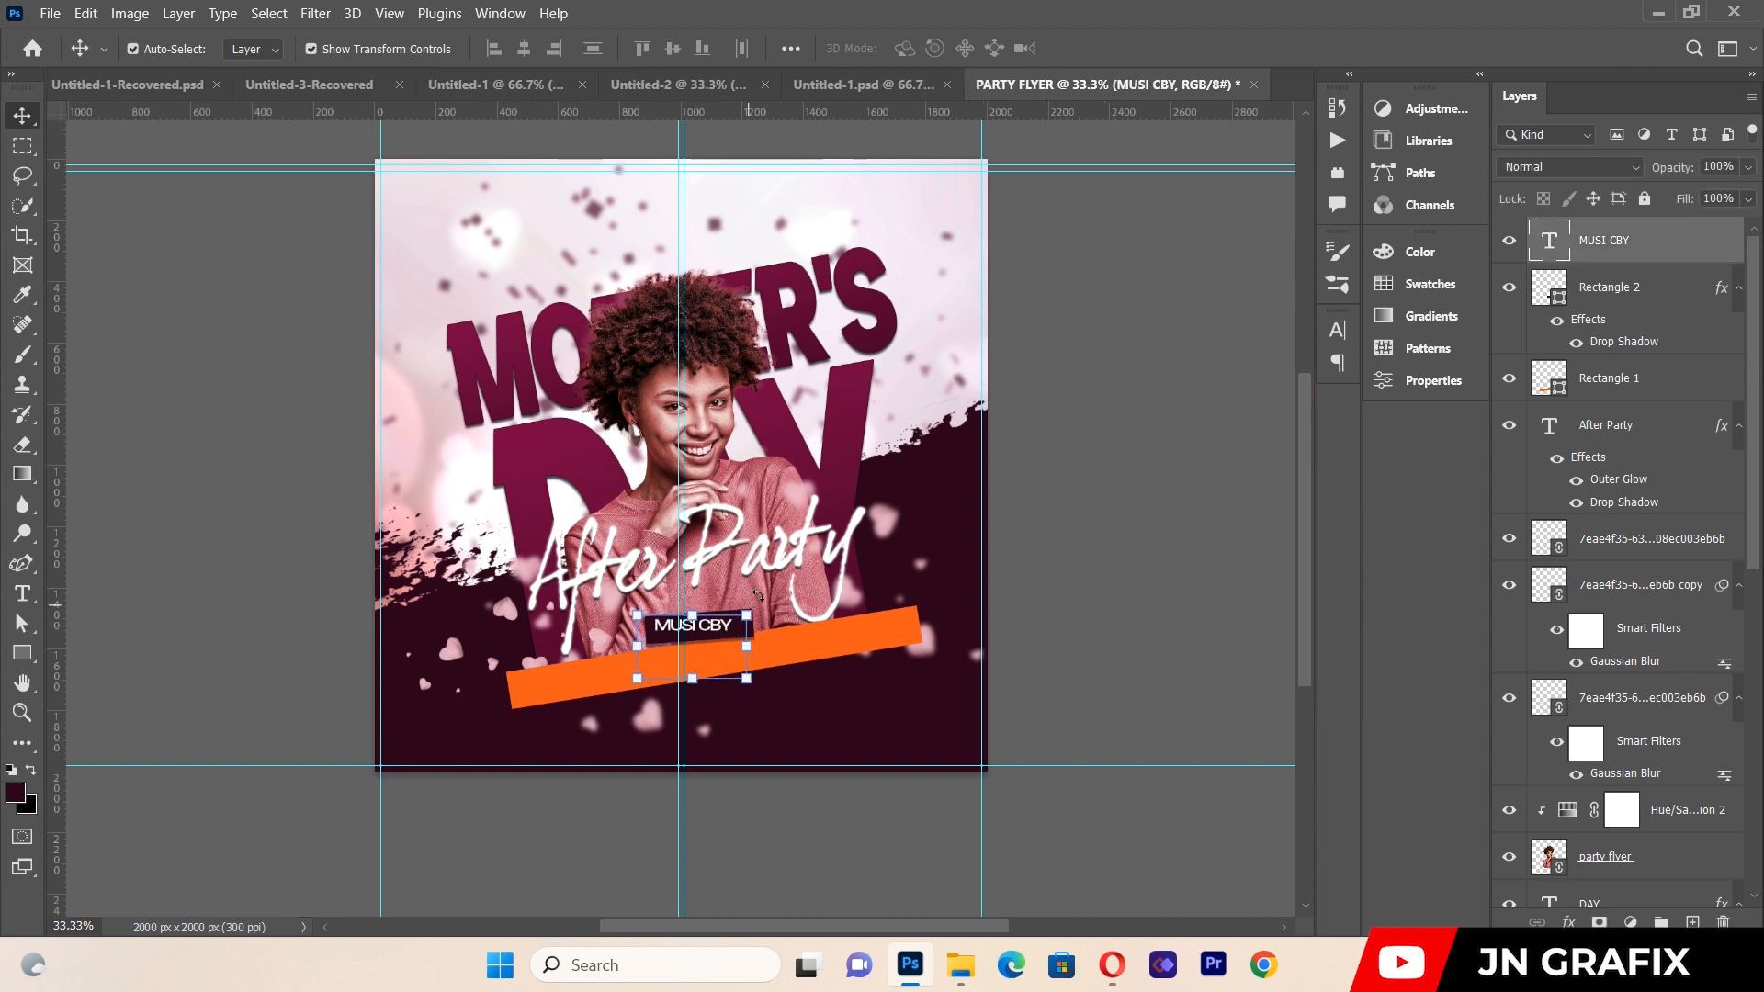
Correct the label on the dark rectangle to read "MUSIC BY:" and commit the edit.
left_click(22, 593)
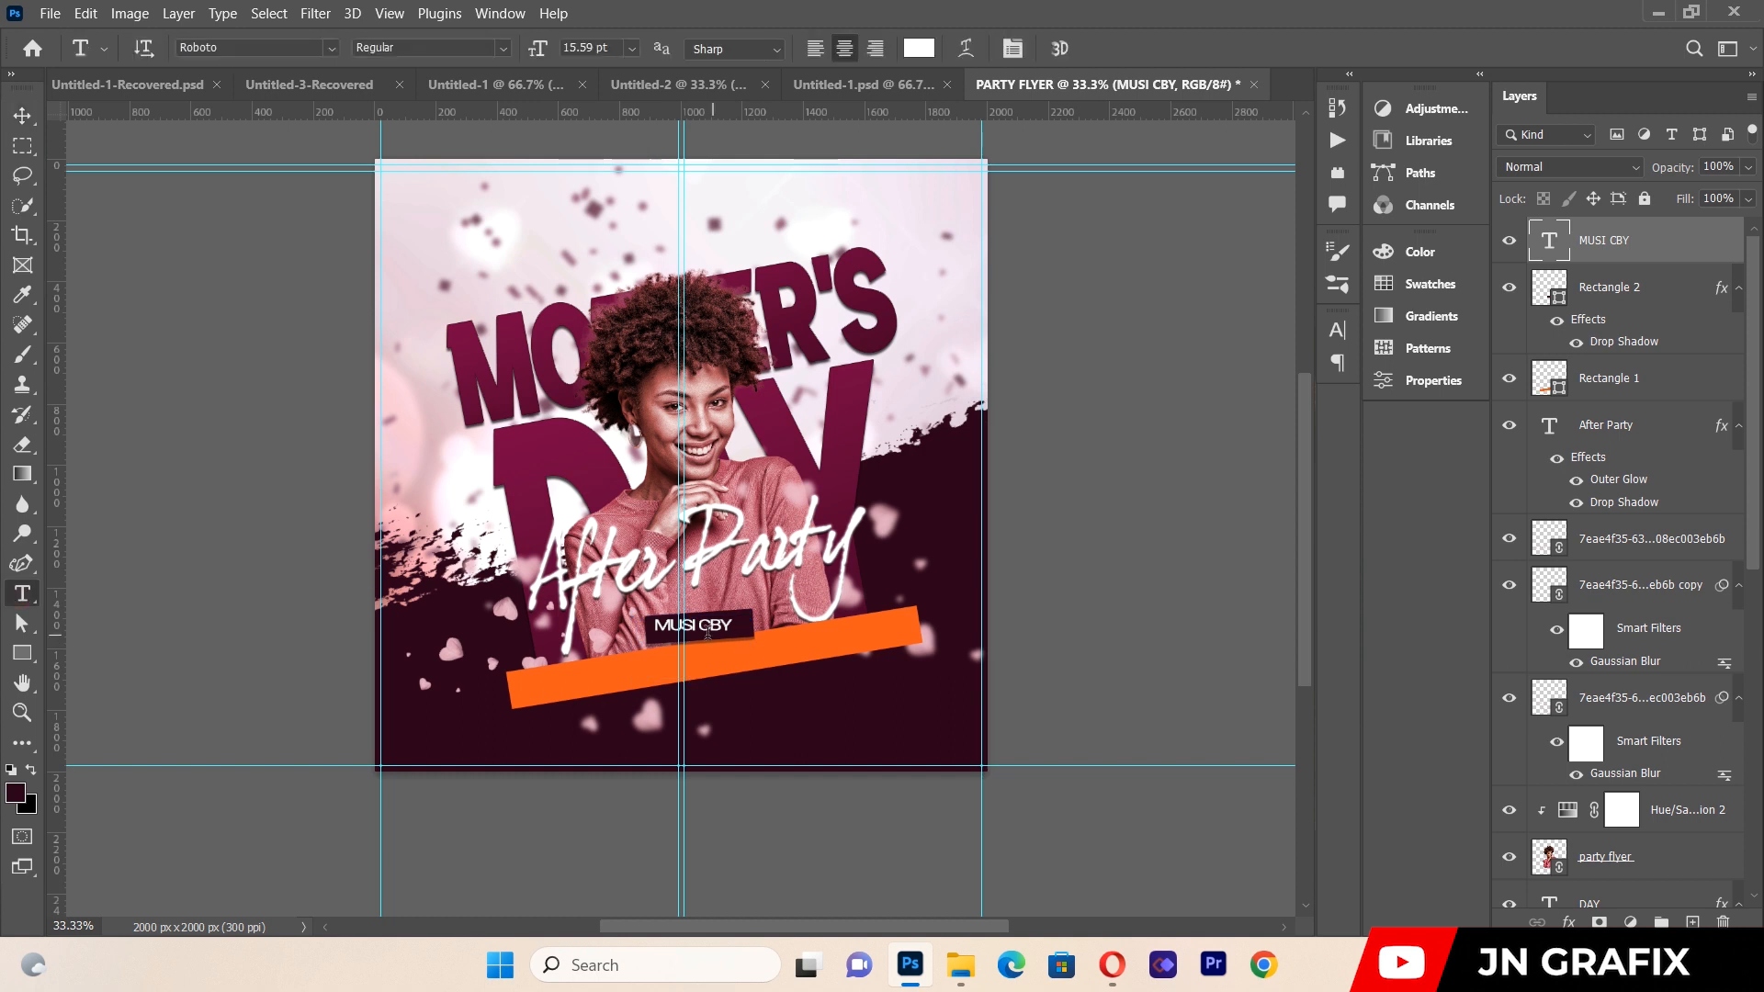
left_click(704, 632)
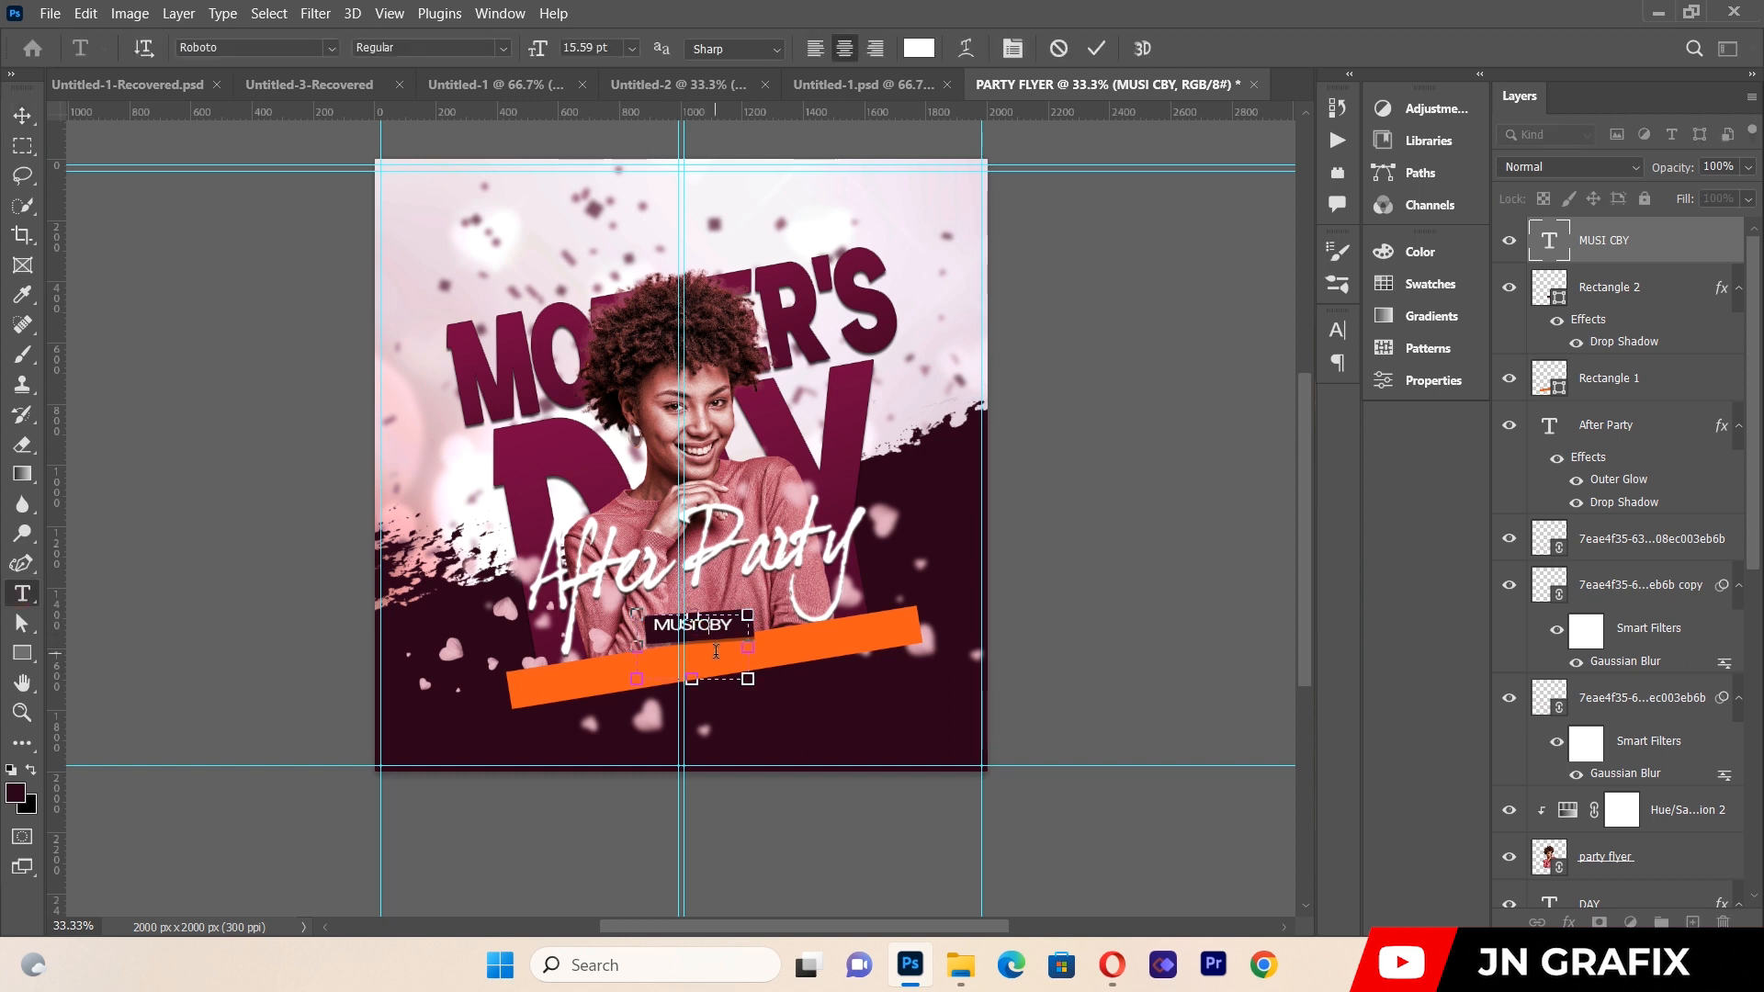
key("BackSpace")
key("Right")
type(":")
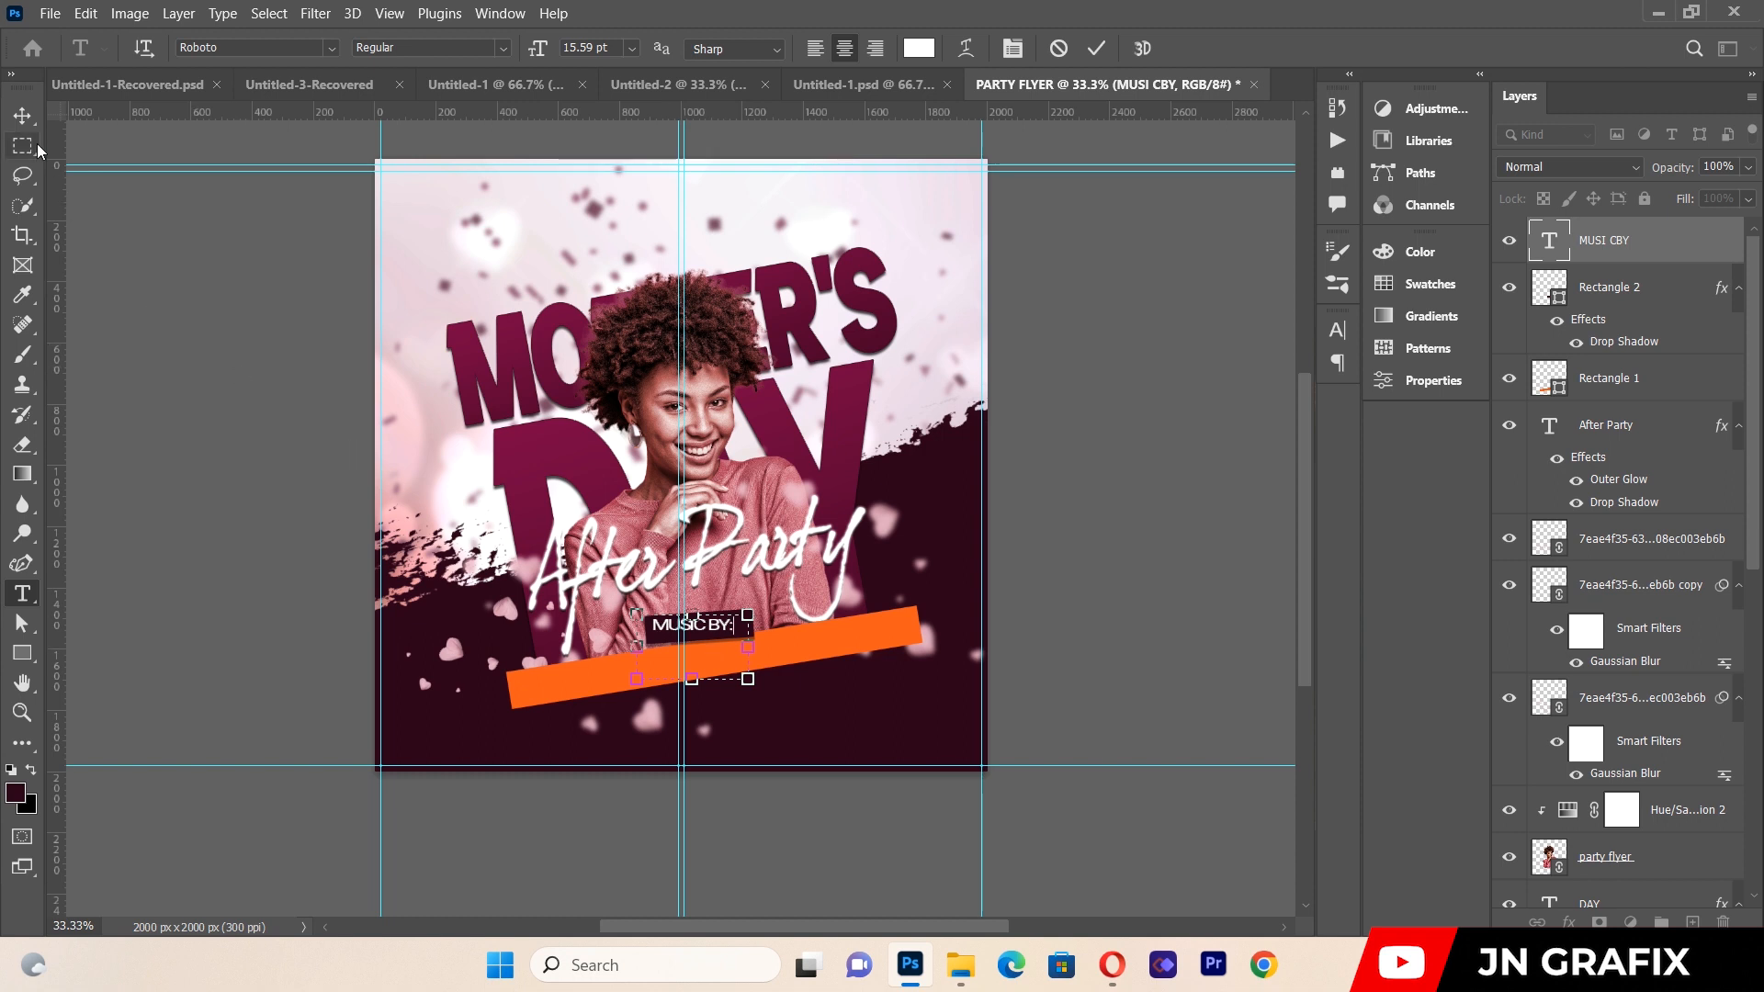
left_click(22, 114)
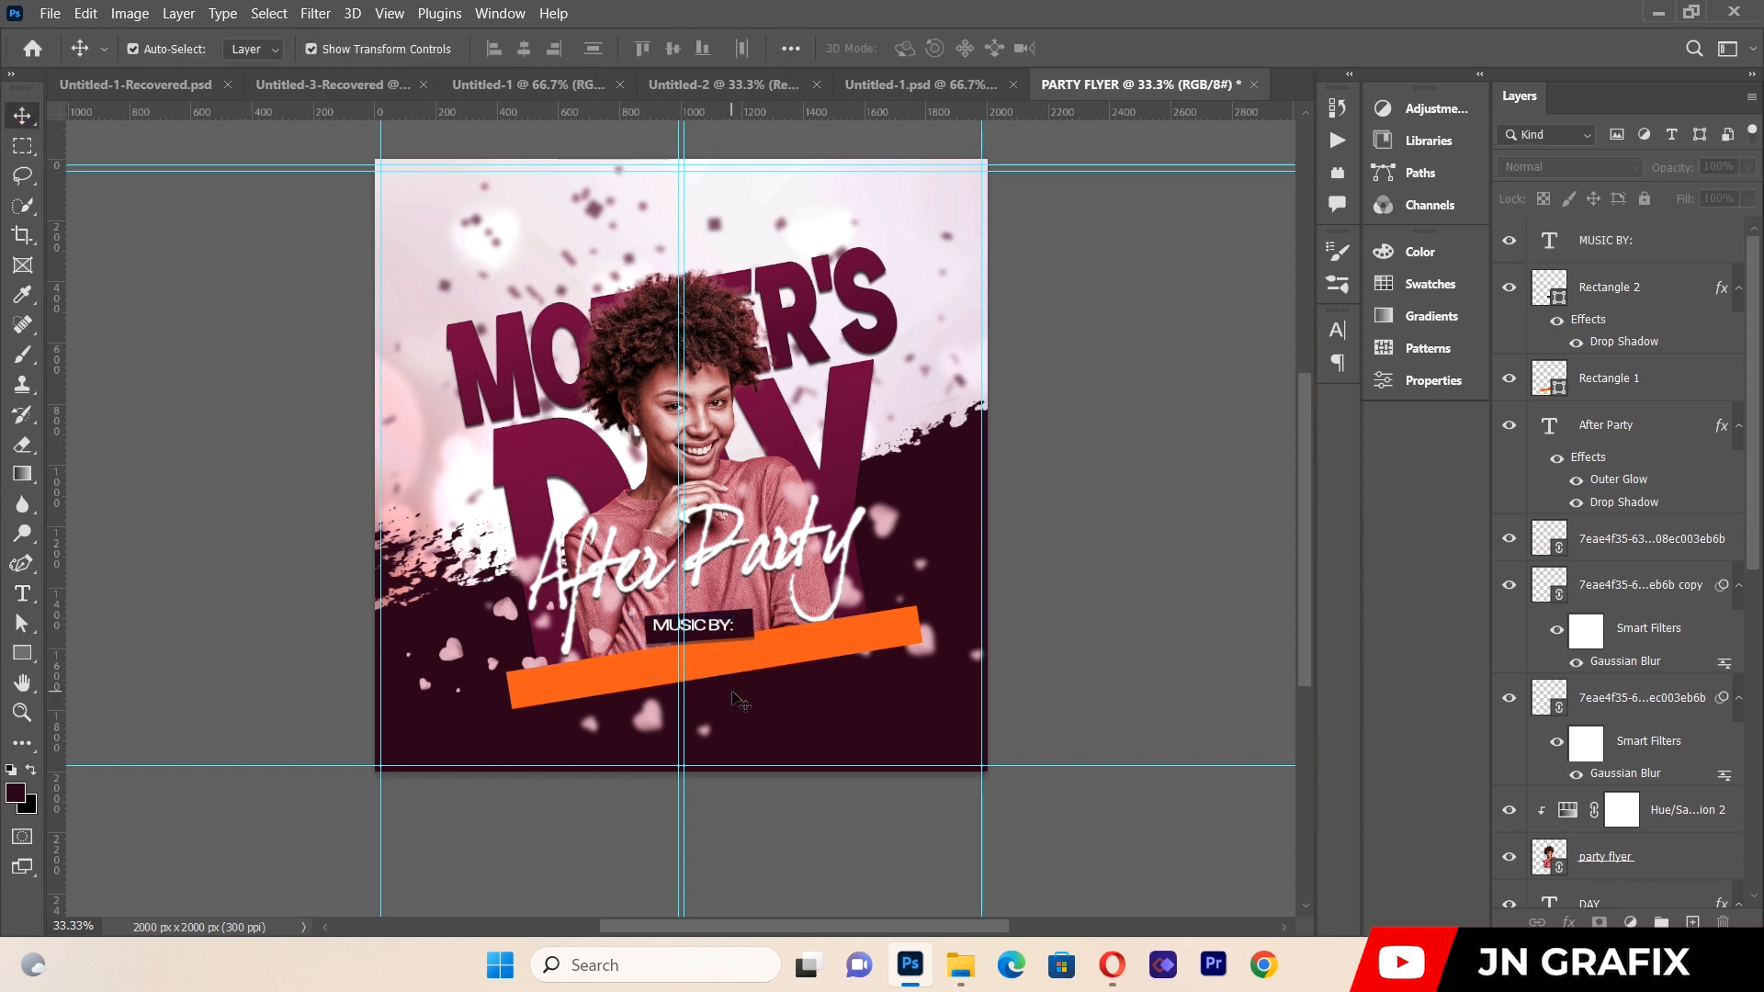
Create a large text box over the middle of the flyer and enter "MOG & MIN EBEN" in it.
left_click(22, 594)
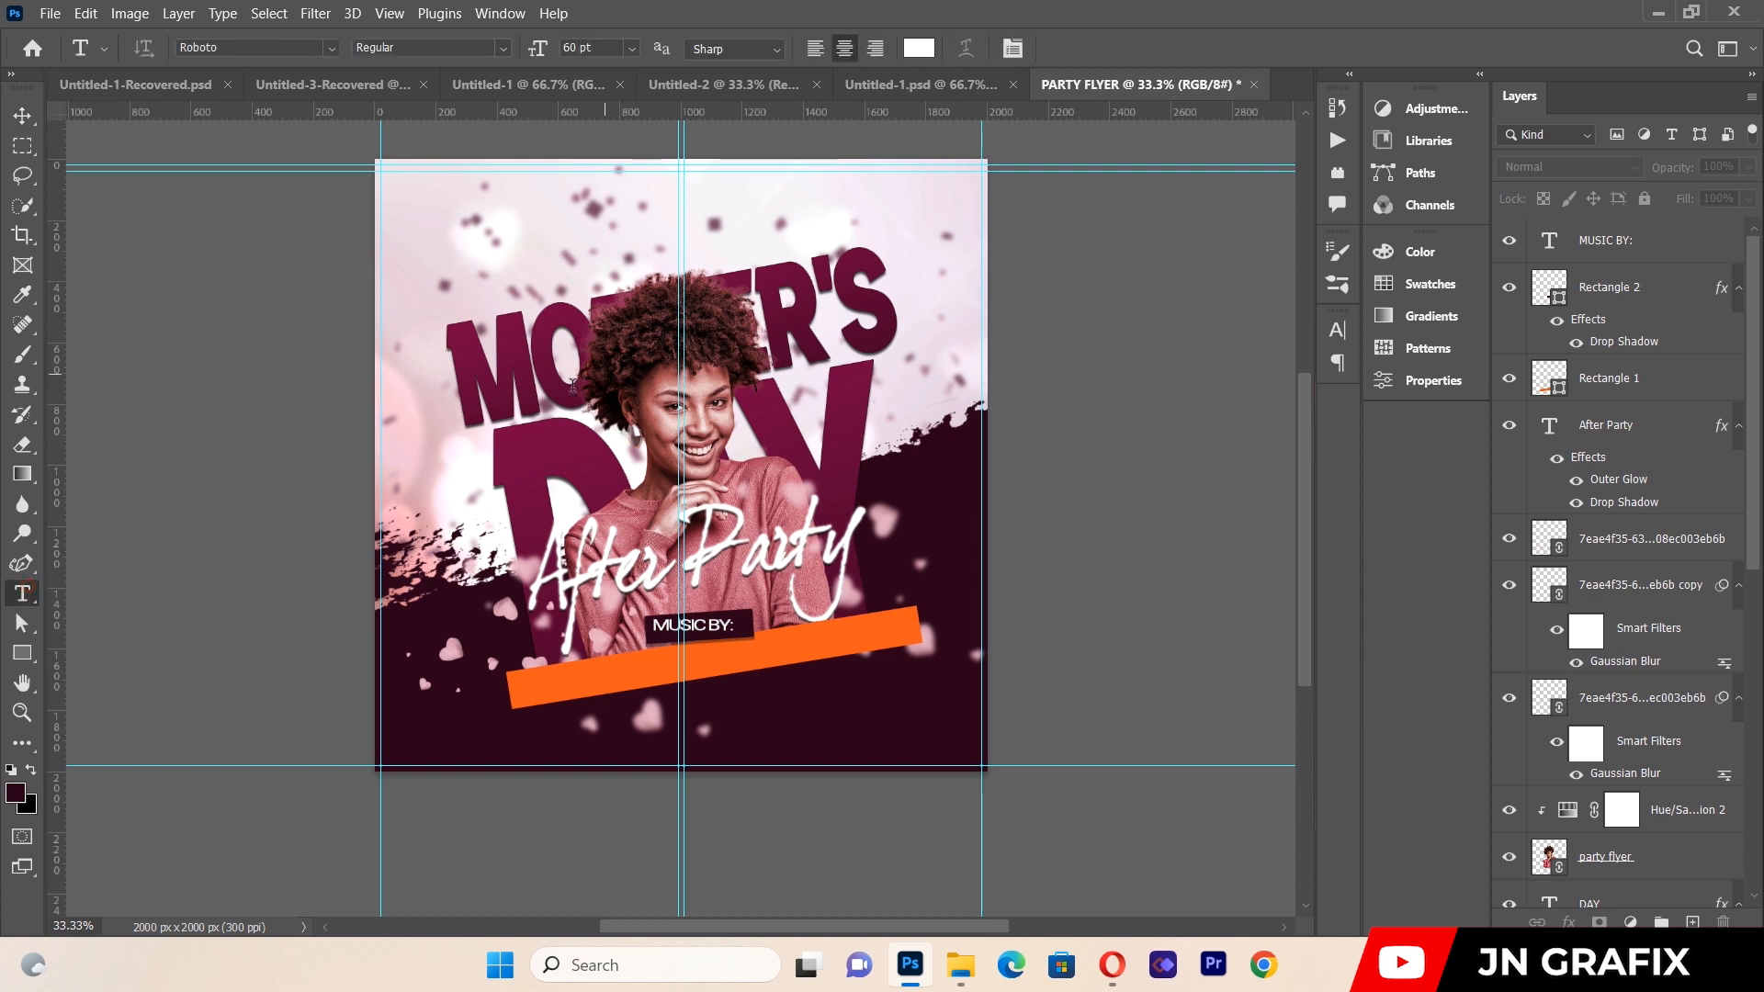
left_click_drag(418, 306, 921, 685)
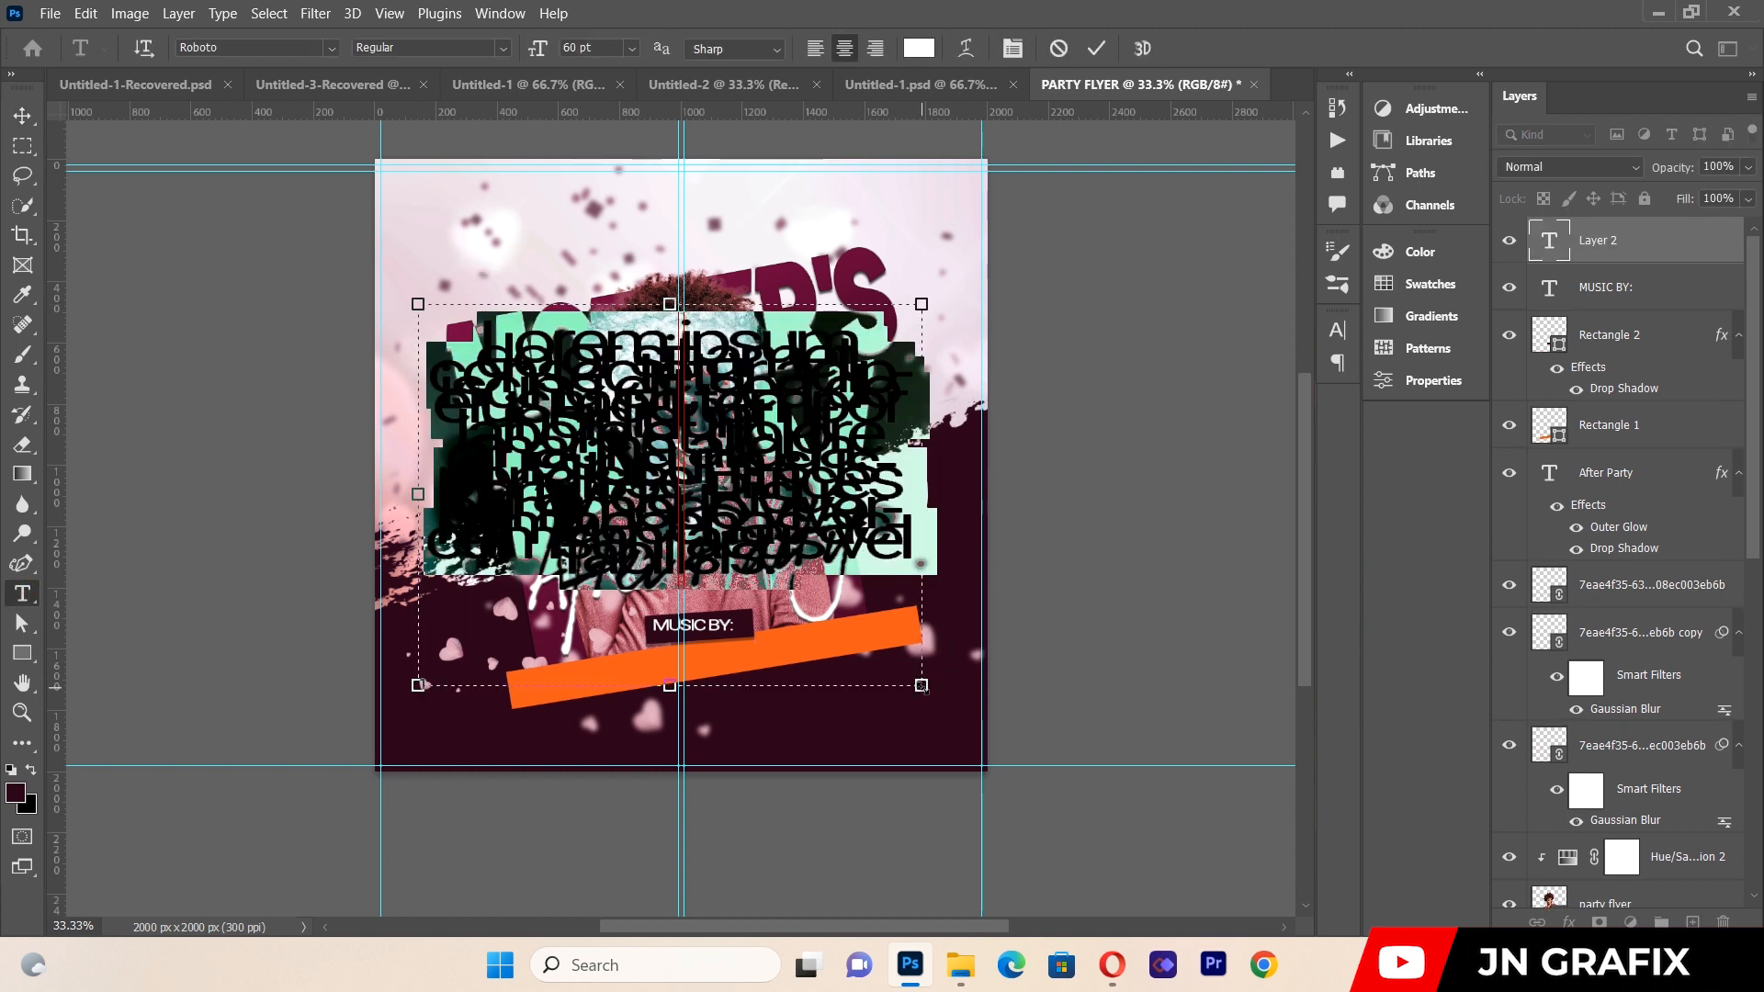
key("BackSpace")
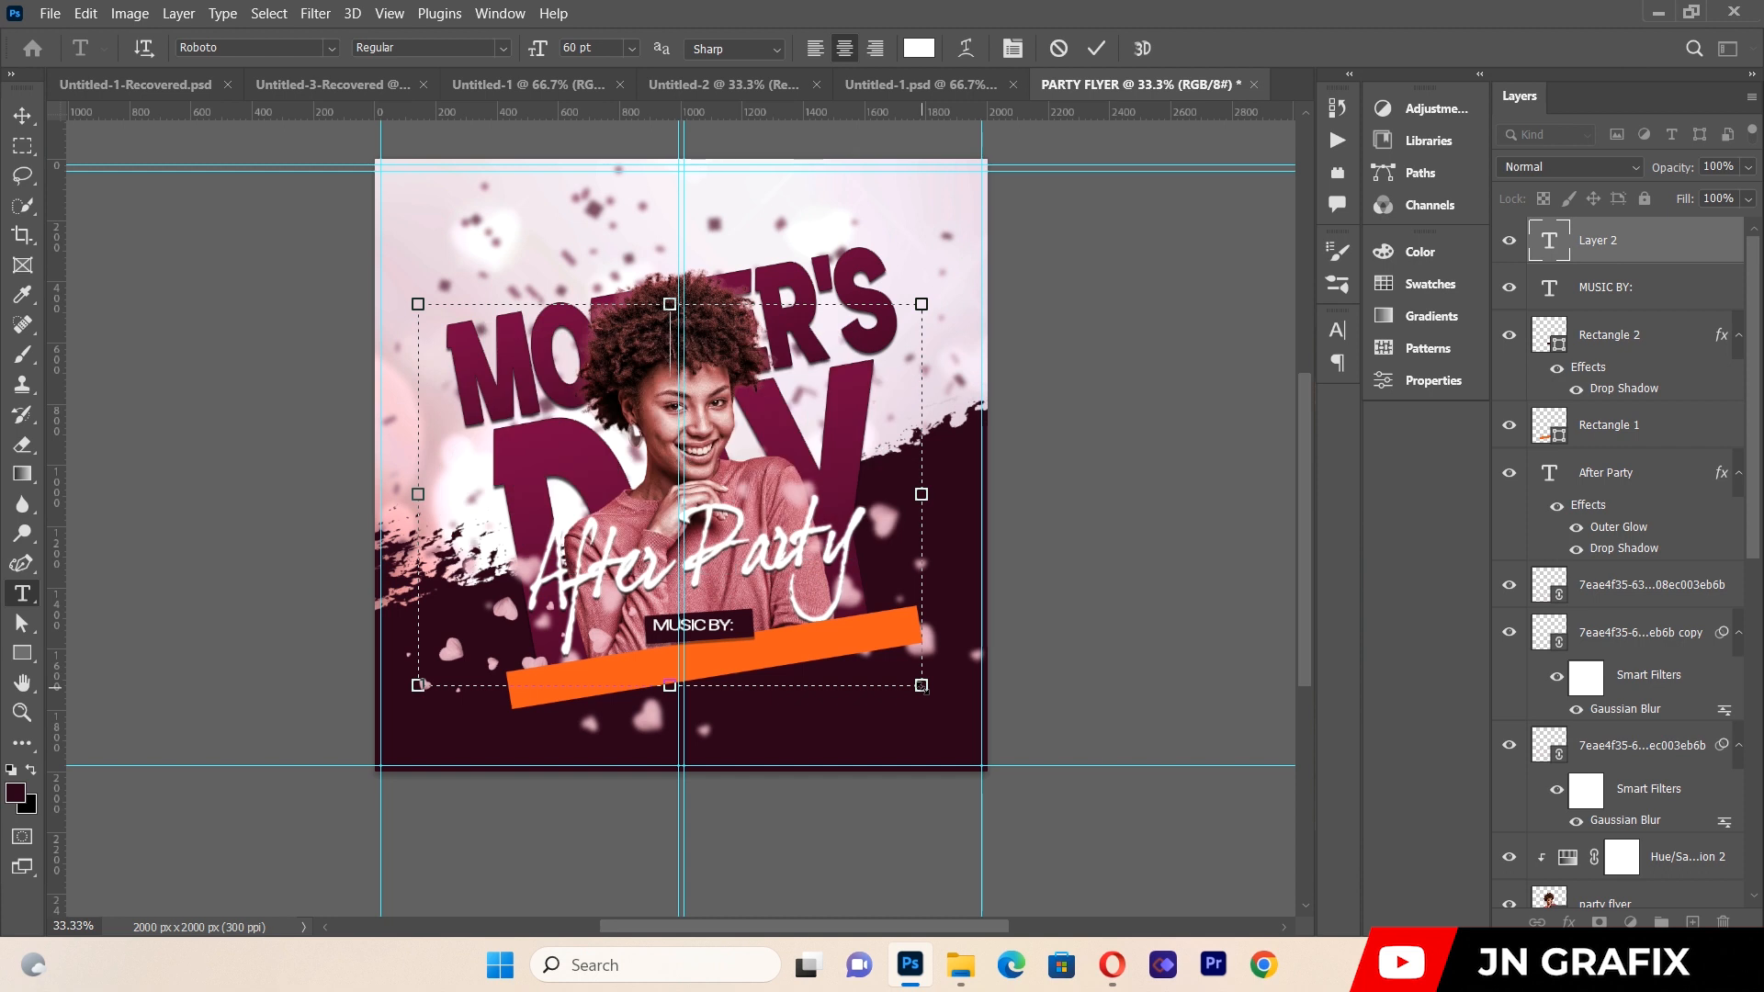
type("MOG")
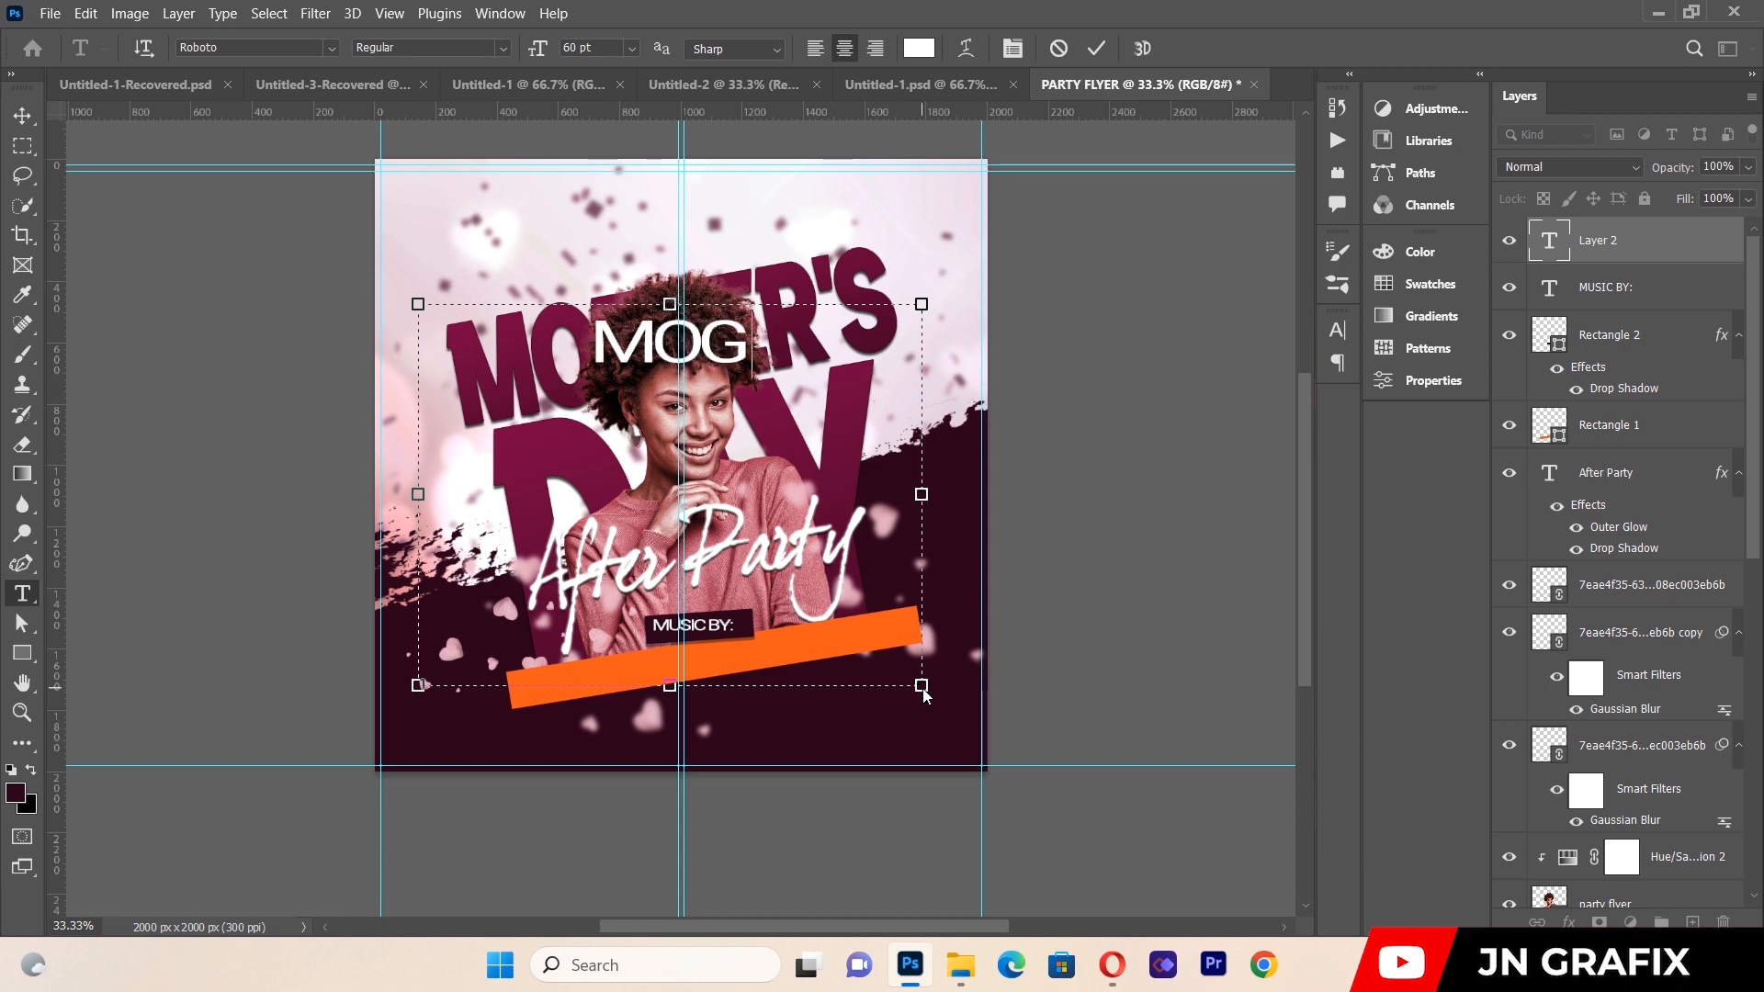
type("&")
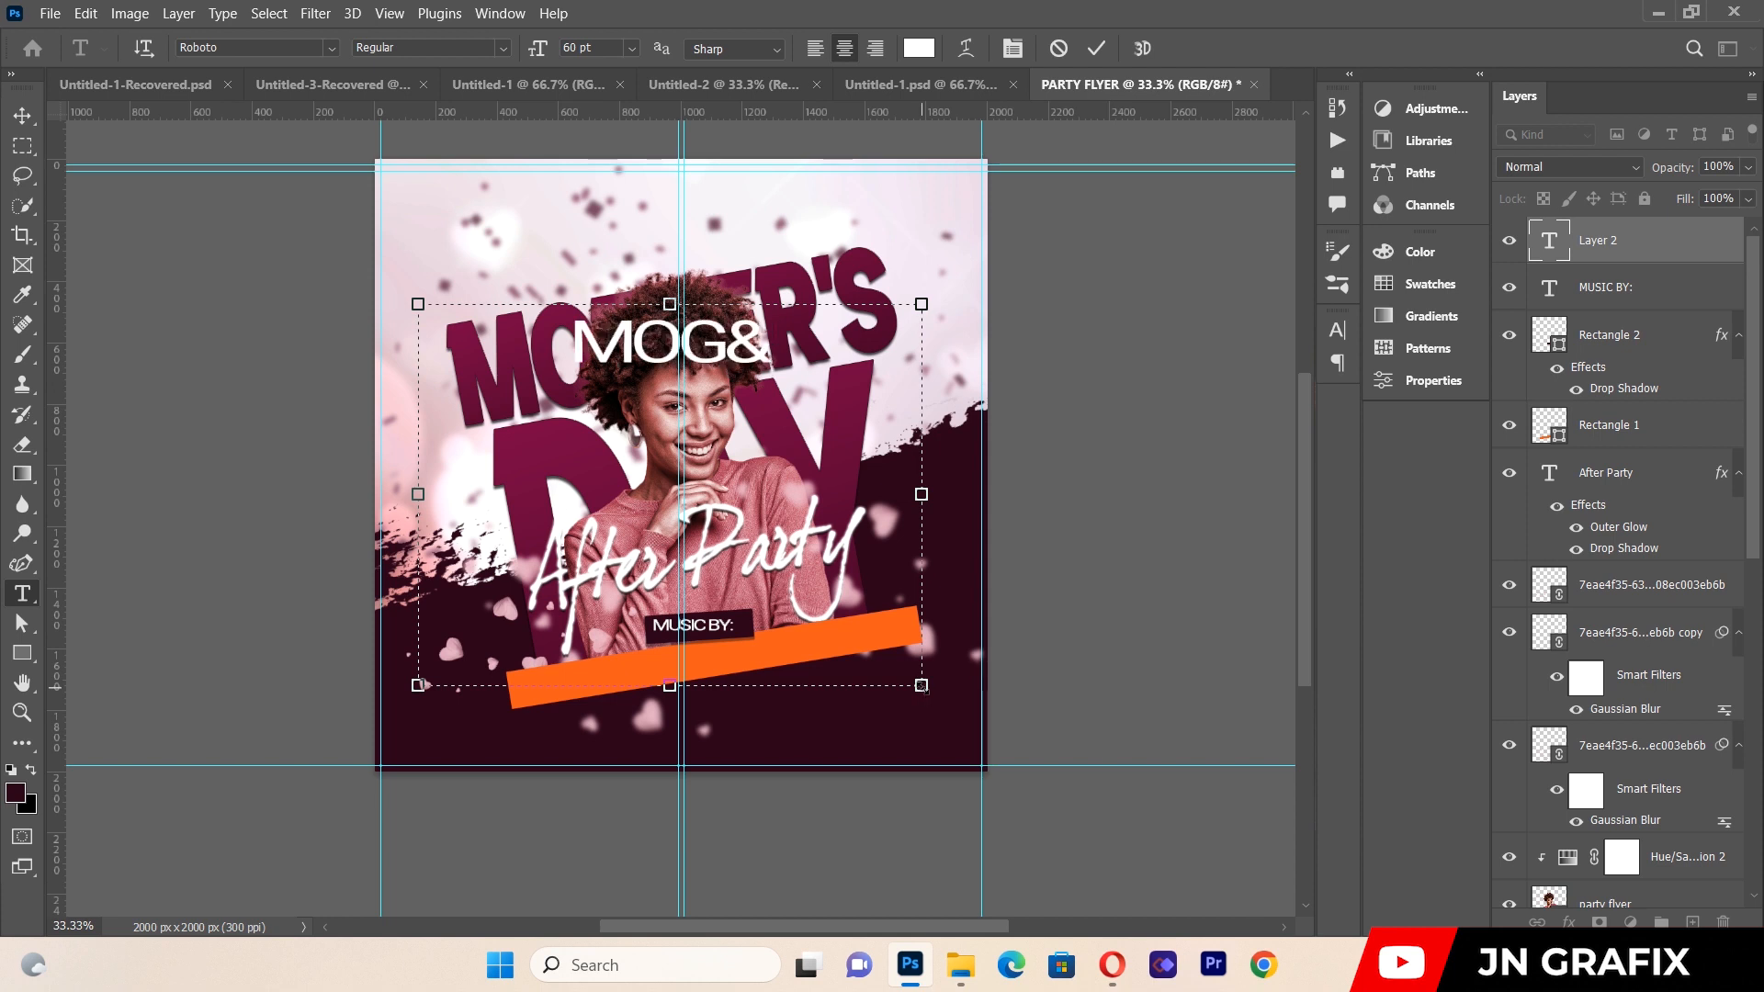
key("BackSpace")
type("&")
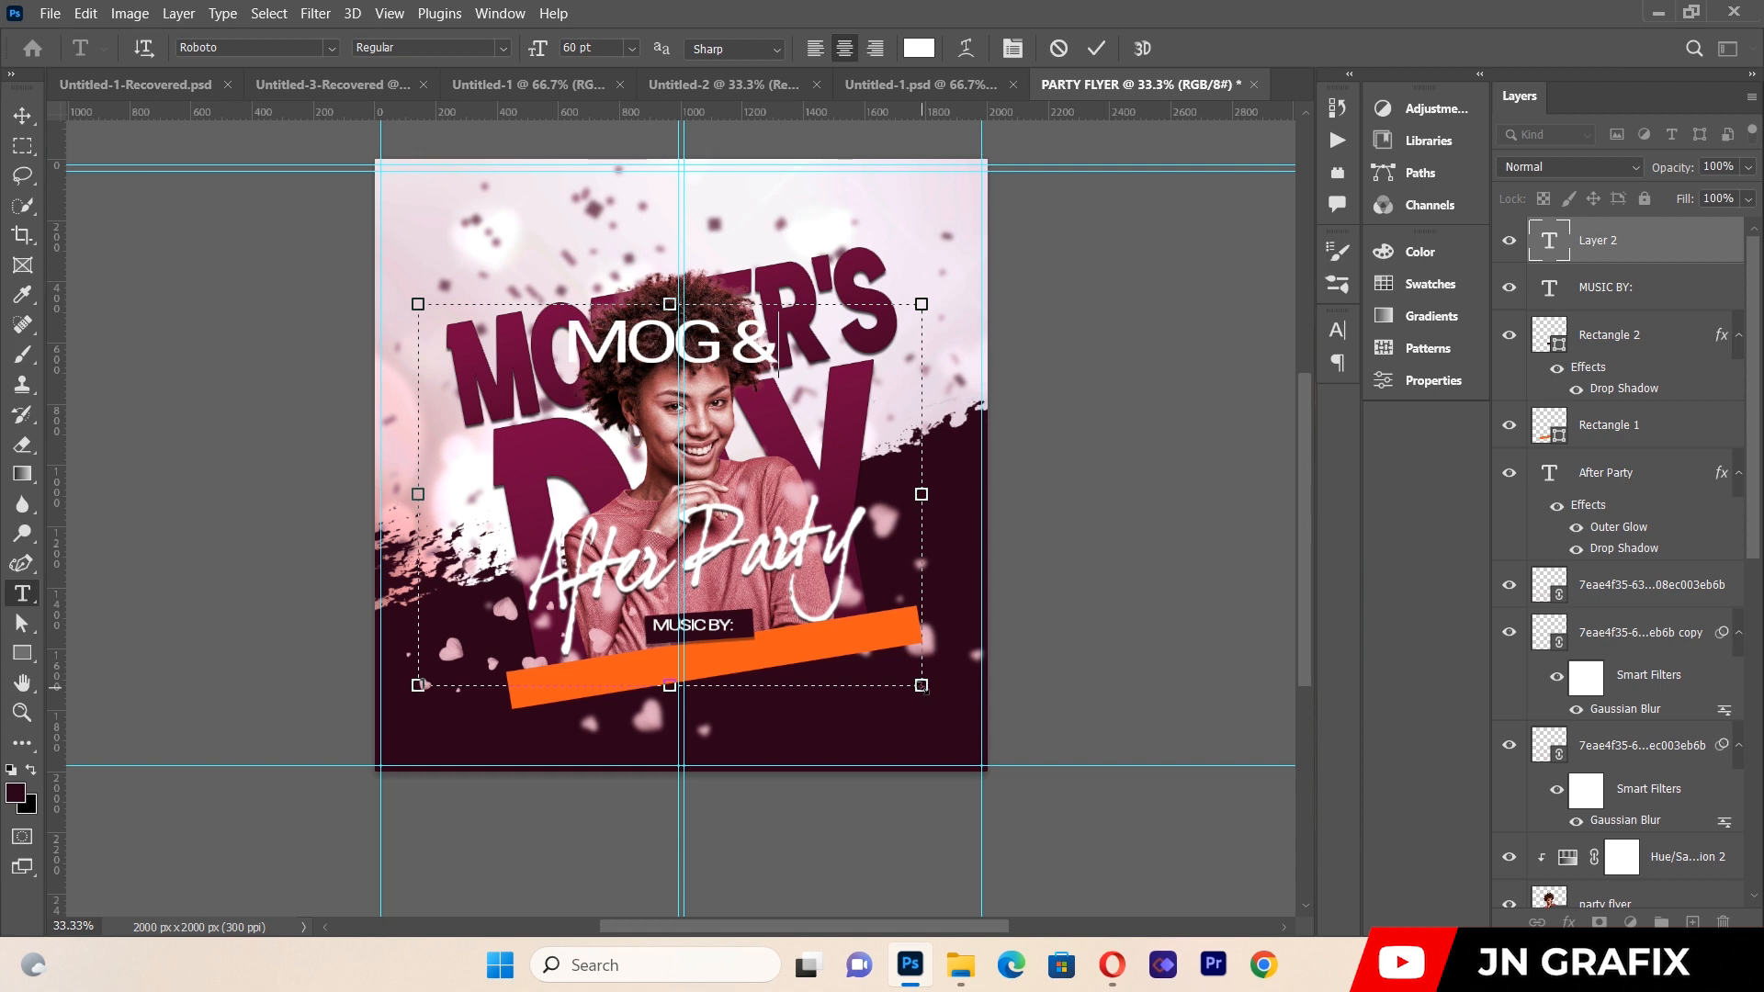
type(" M")
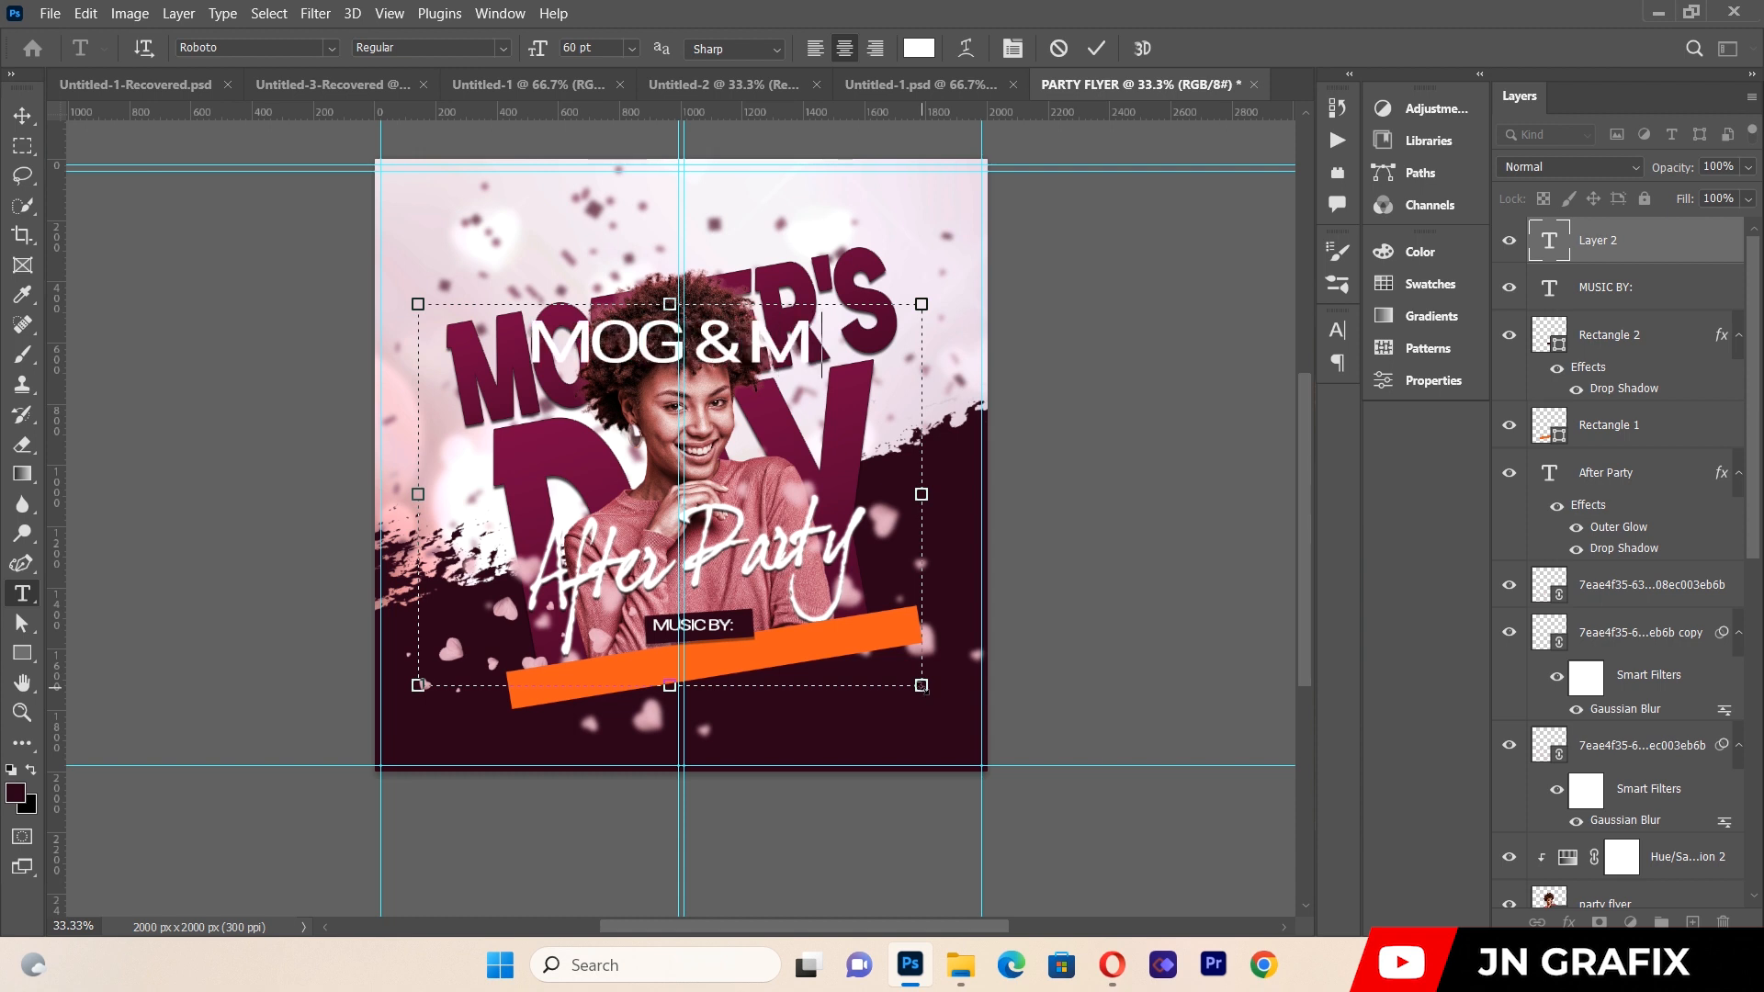
type("IN. E")
type("BEN")
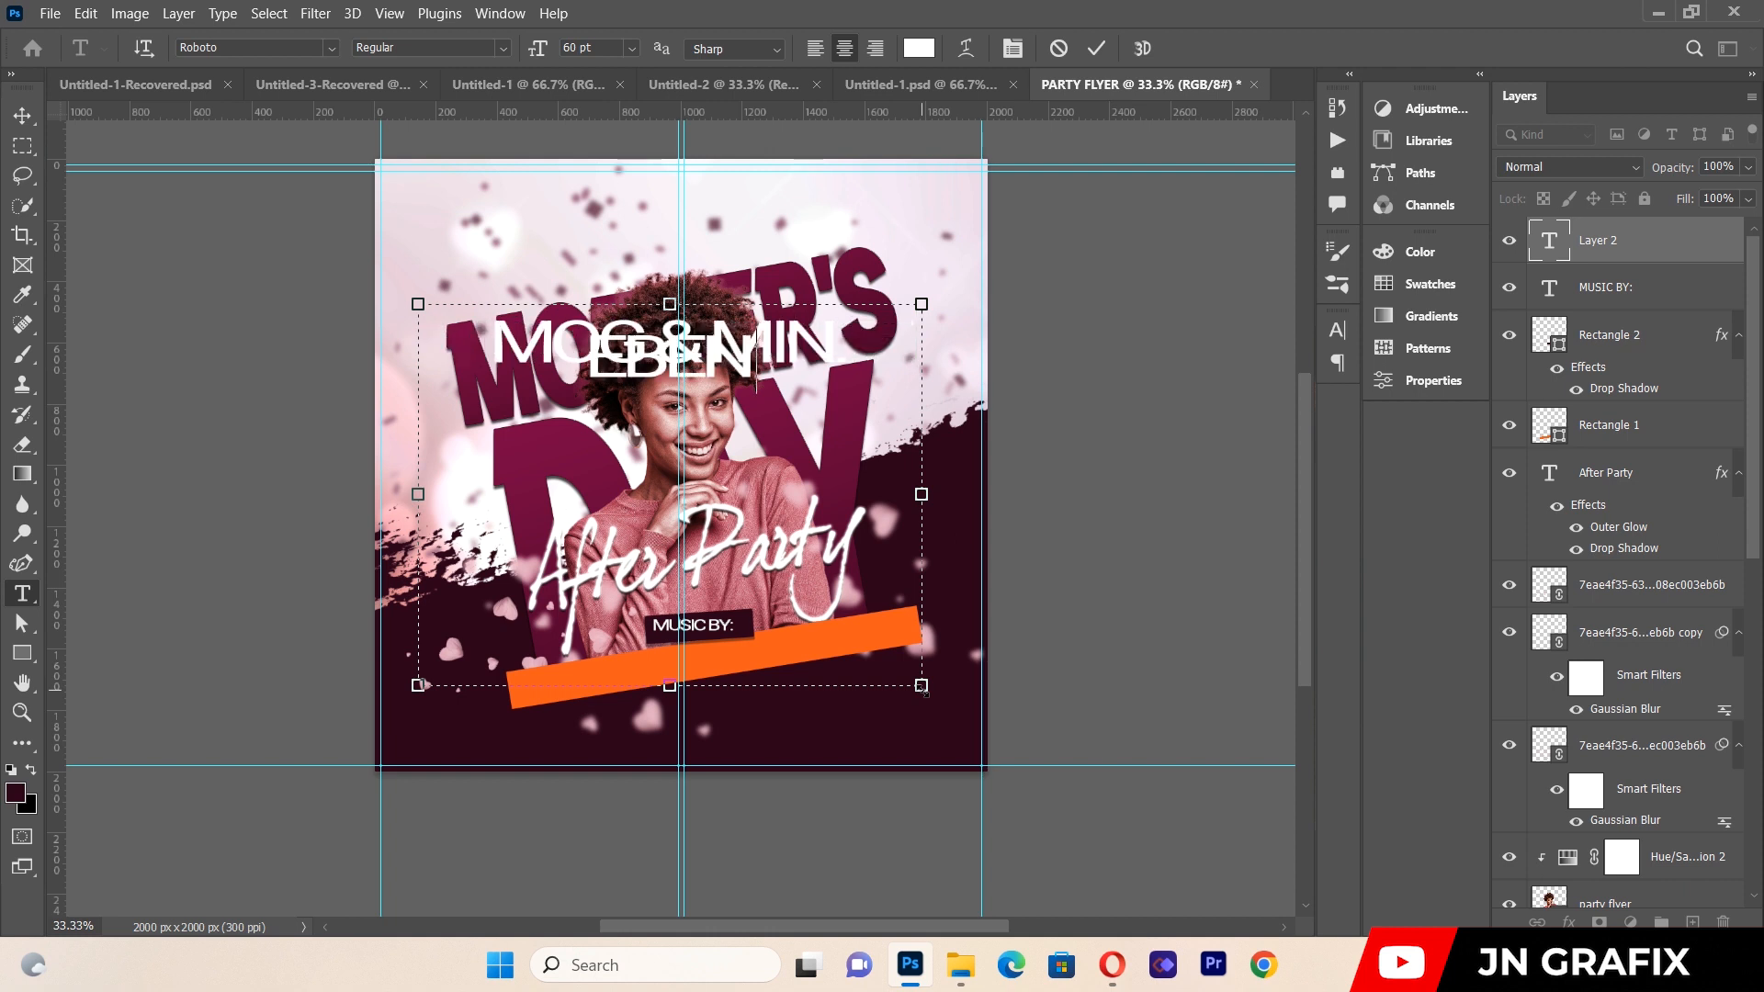
Select all of the "MOG & MIN EBEN" text and open its character settings.
key("ctrl+a")
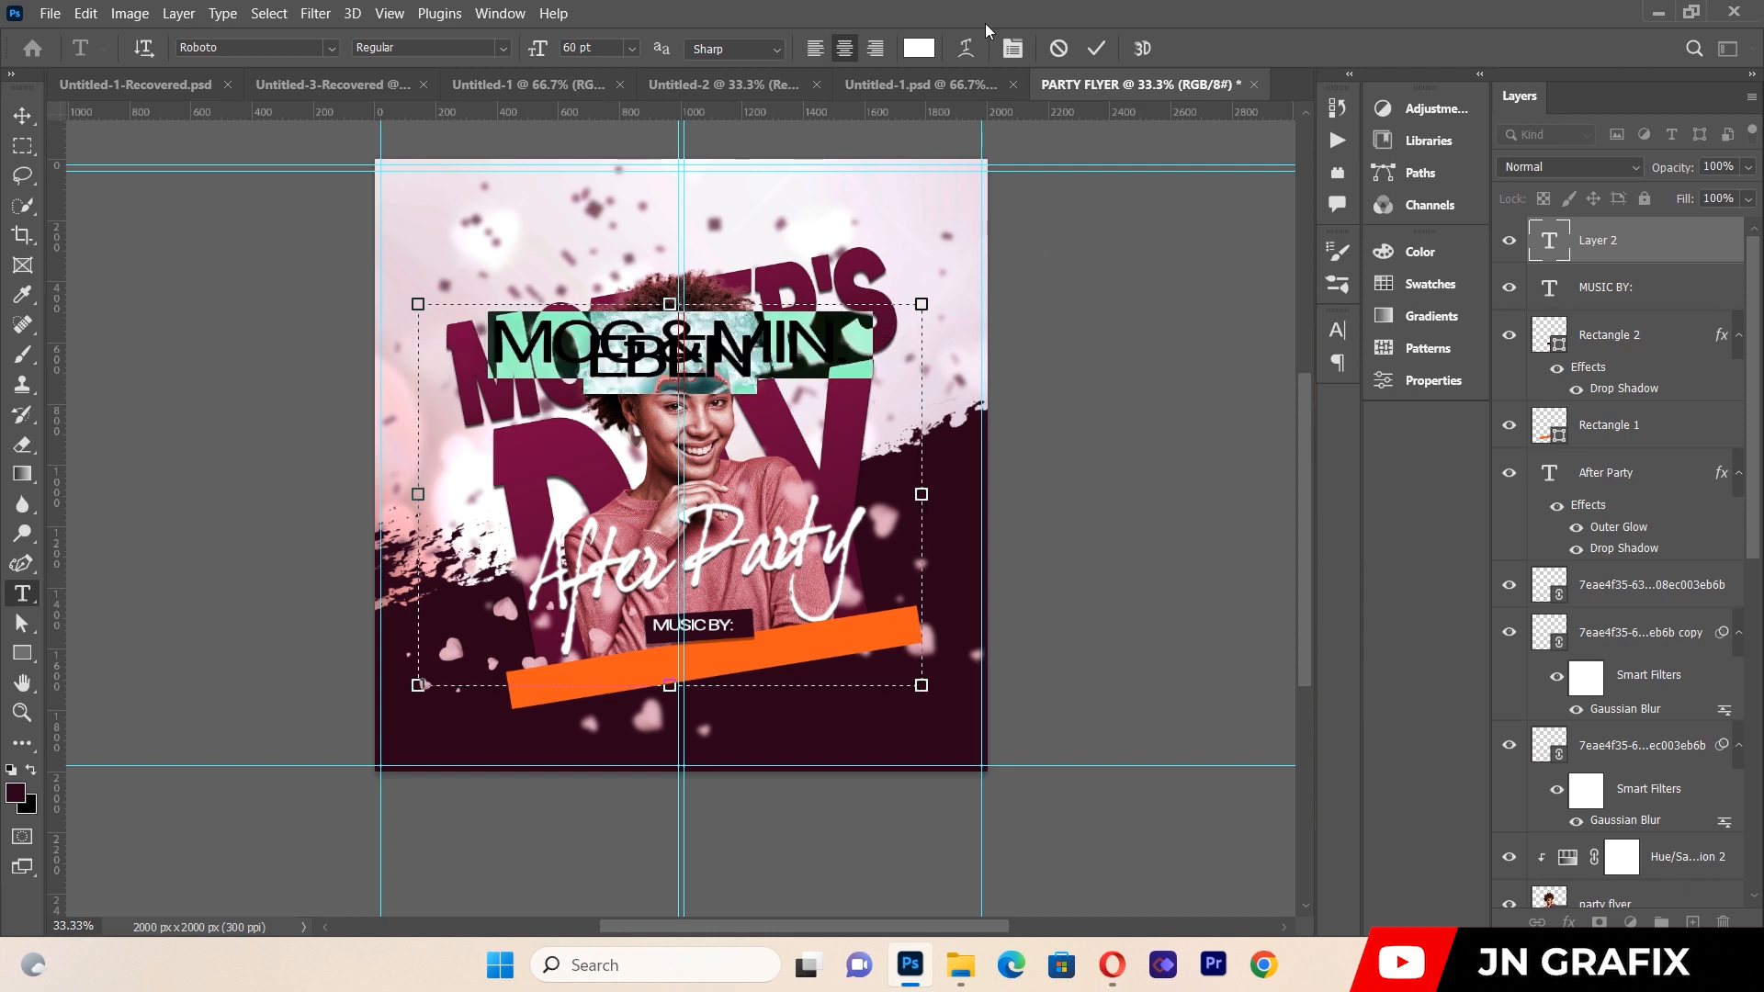
left_click(1012, 48)
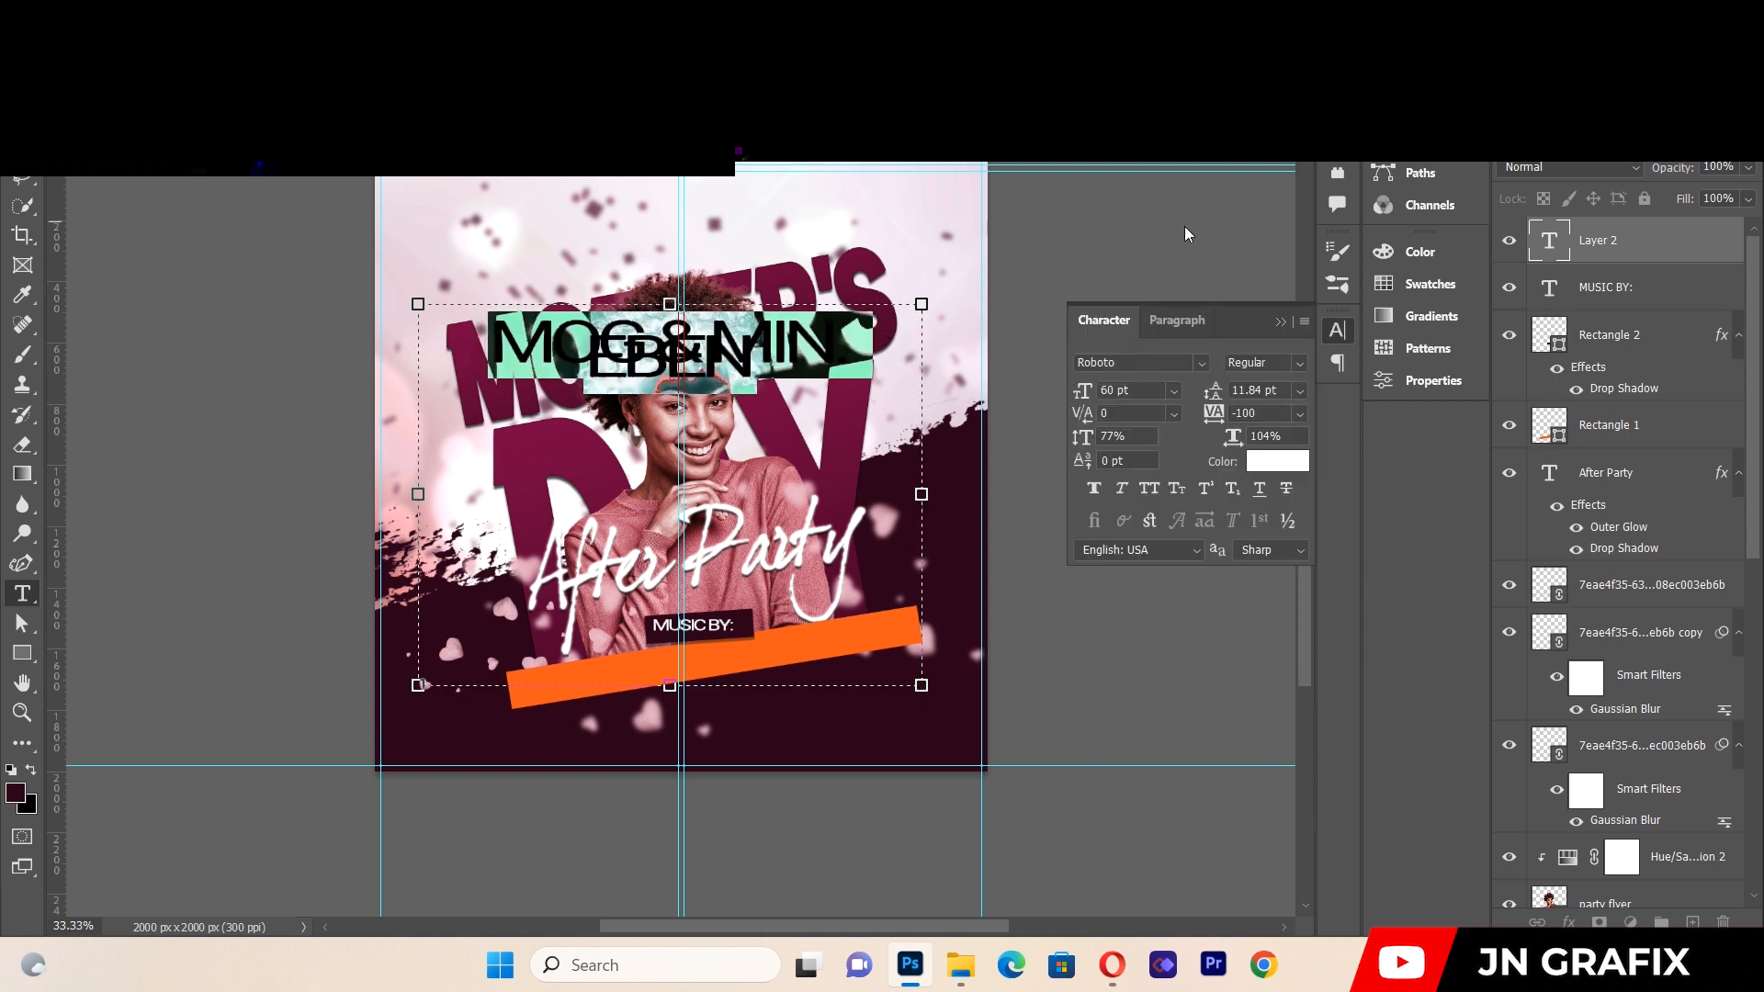